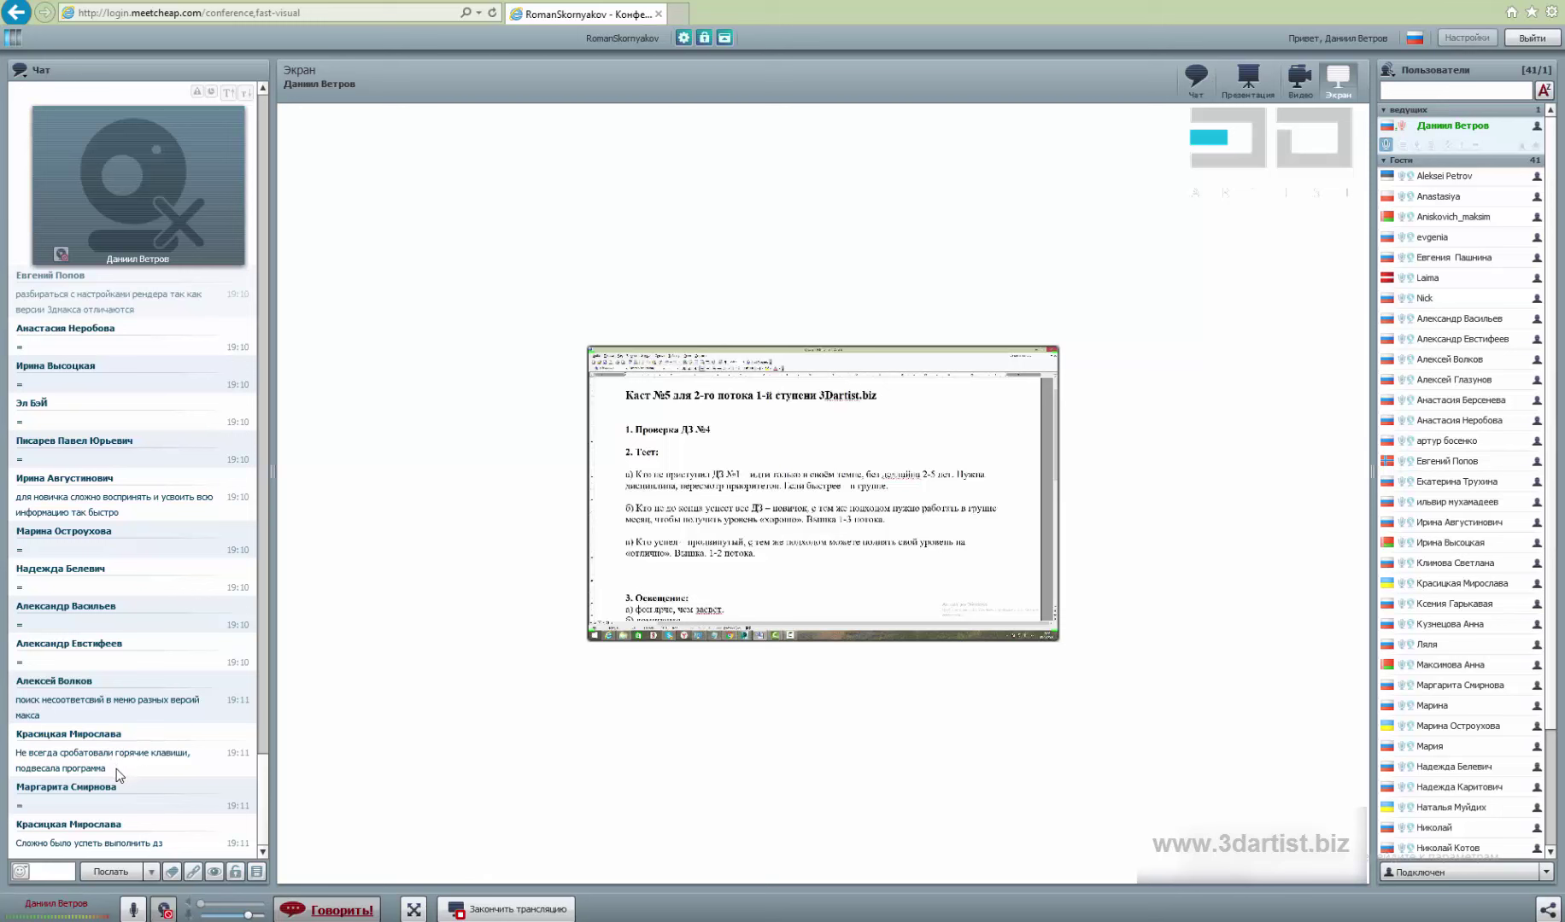
Highlight the chat message about hotkeys not always working and the program hanging, clearing the highlight after each reading
{"action": "mouse_move", "coordinate": [116, 769]}
{"action": "left_mouse_down"}
{"action": "mouse_move", "coordinate": [17, 752]}
{"action": "mouse_move", "coordinate": [143, 766]}
{"action": "left_mouse_up"}
{"action": "left_click", "coordinate": [142, 766]}
{"action": "left_click_drag", "start_coordinate": [43, 766], "coordinate": [166, 791]}
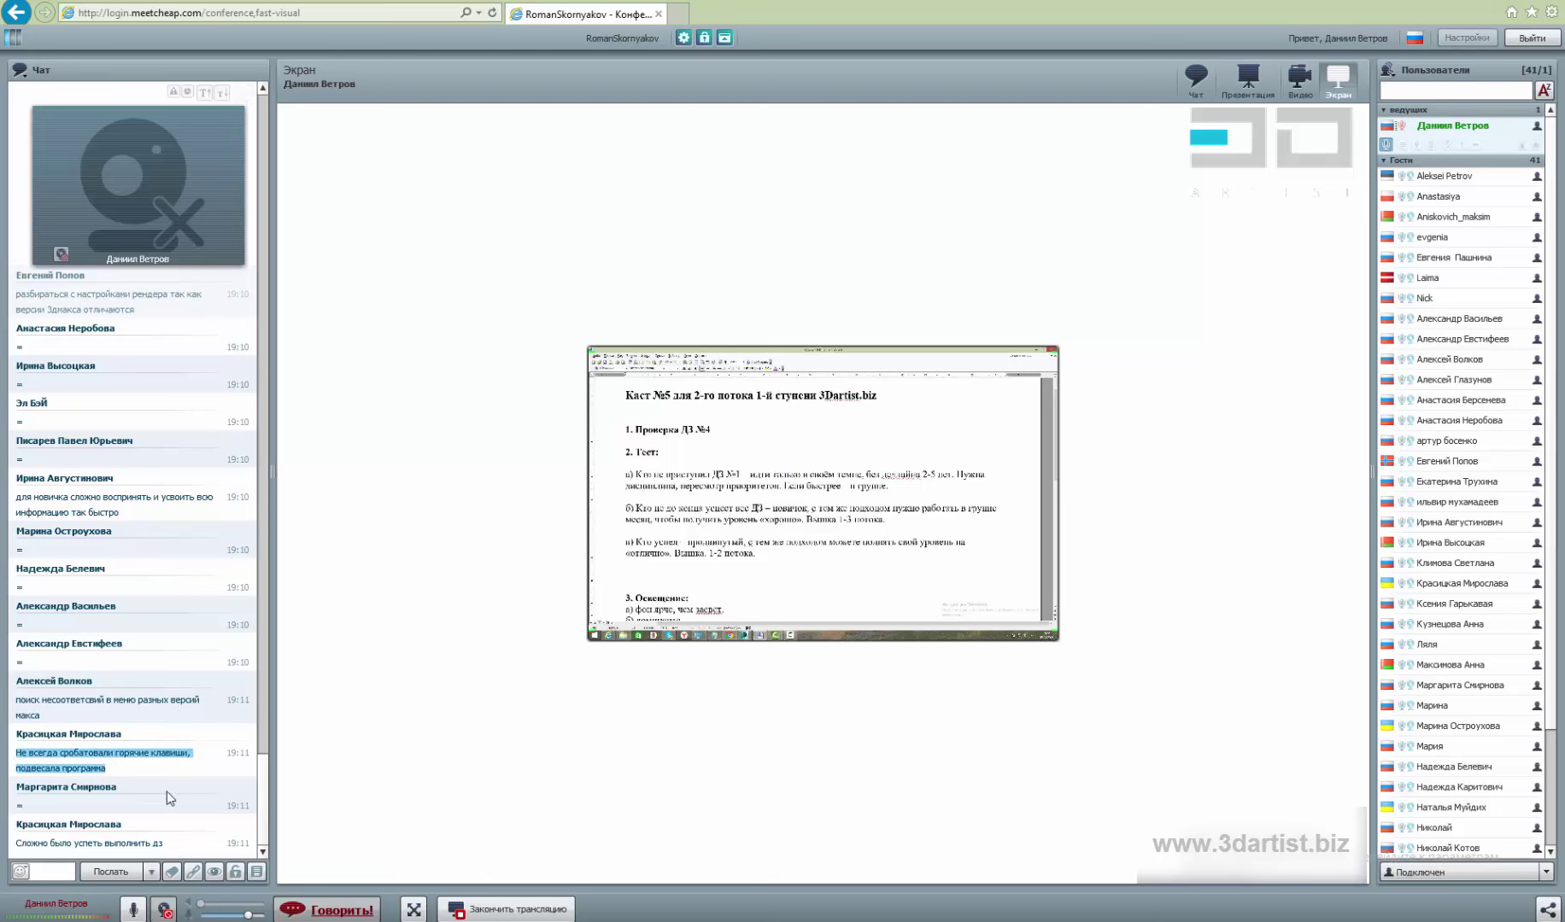
{"action": "left_click", "coordinate": [167, 792]}
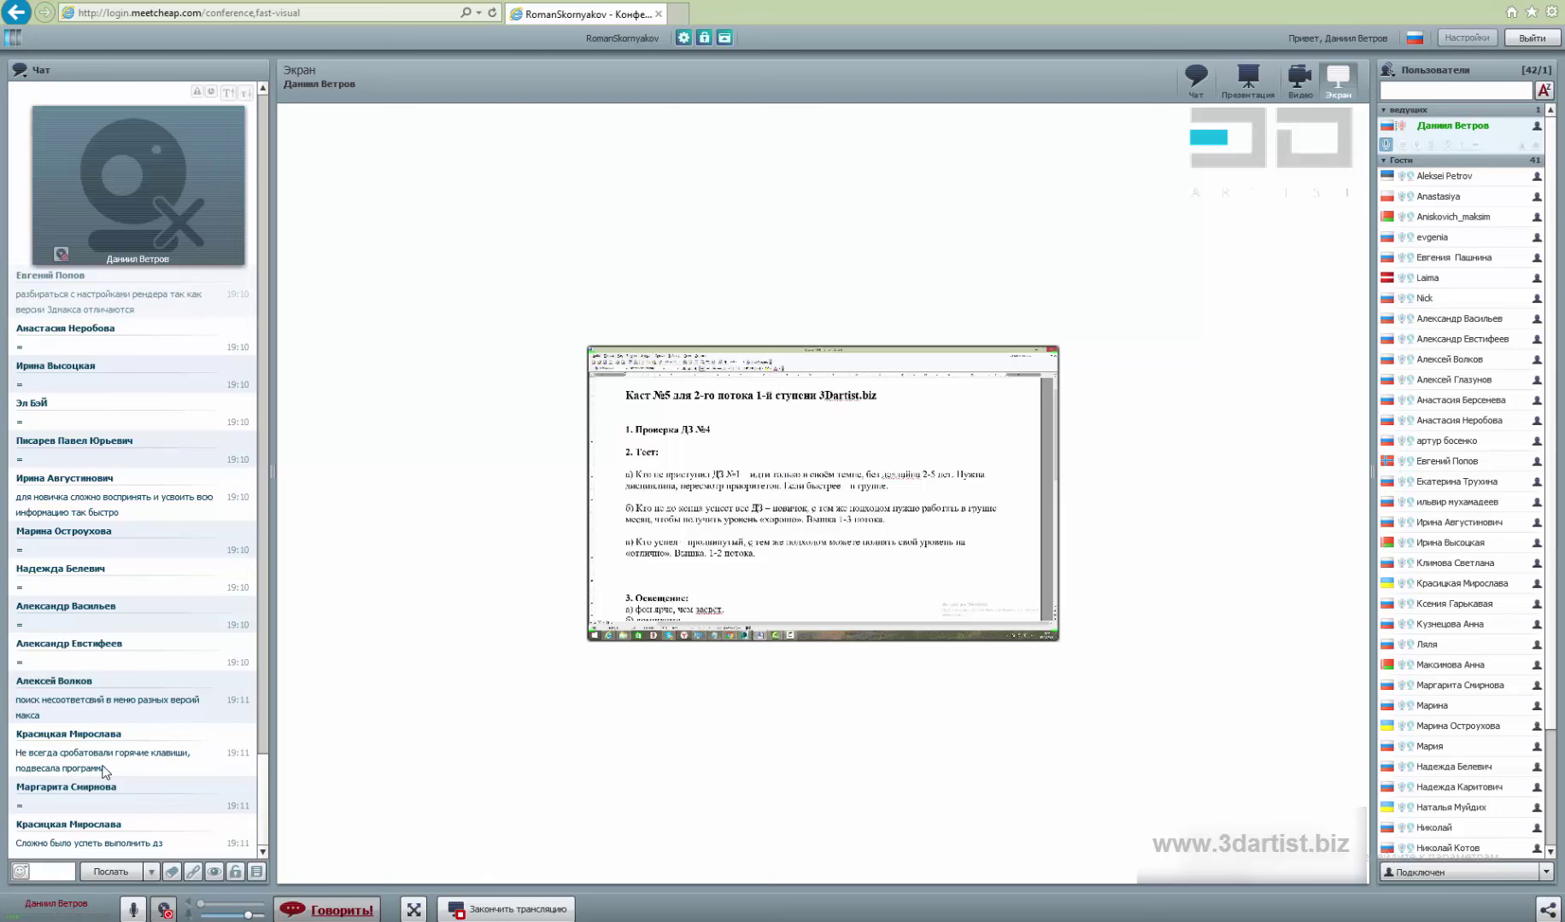
{"action": "left_click_drag", "start_coordinate": [150, 788], "coordinate": [17, 751]}
{"action": "left_click", "coordinate": [162, 782]}
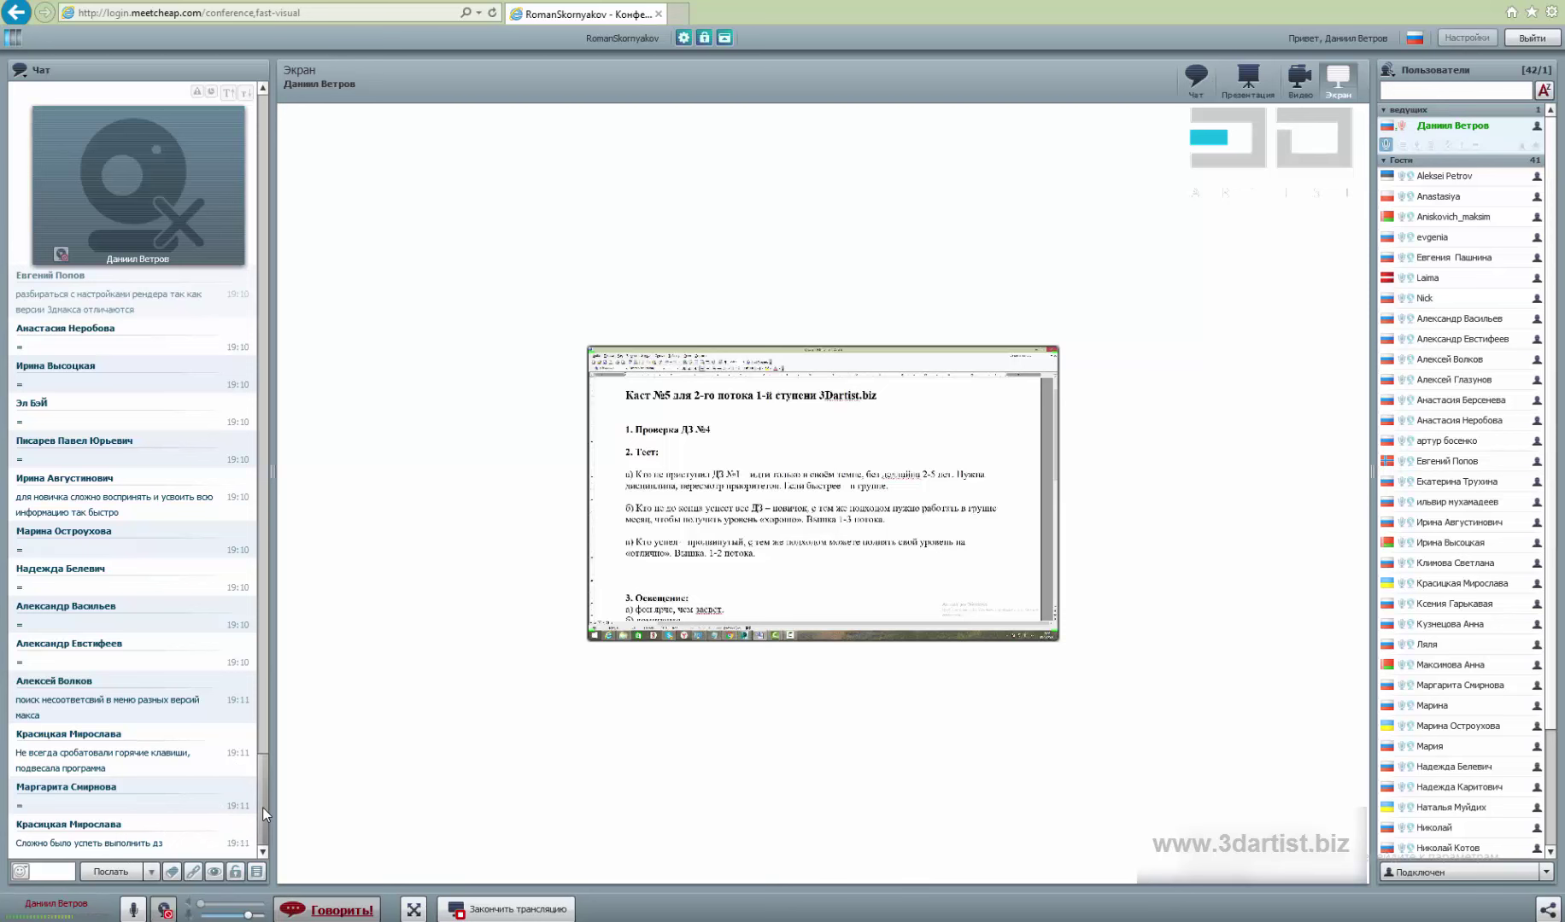
Review the participants' chat replies about homework difficulties, including render settings, missing textures and mismatched 3ds Max menus
{"action": "left_click_drag", "start_coordinate": [261, 807], "coordinate": [252, 729]}
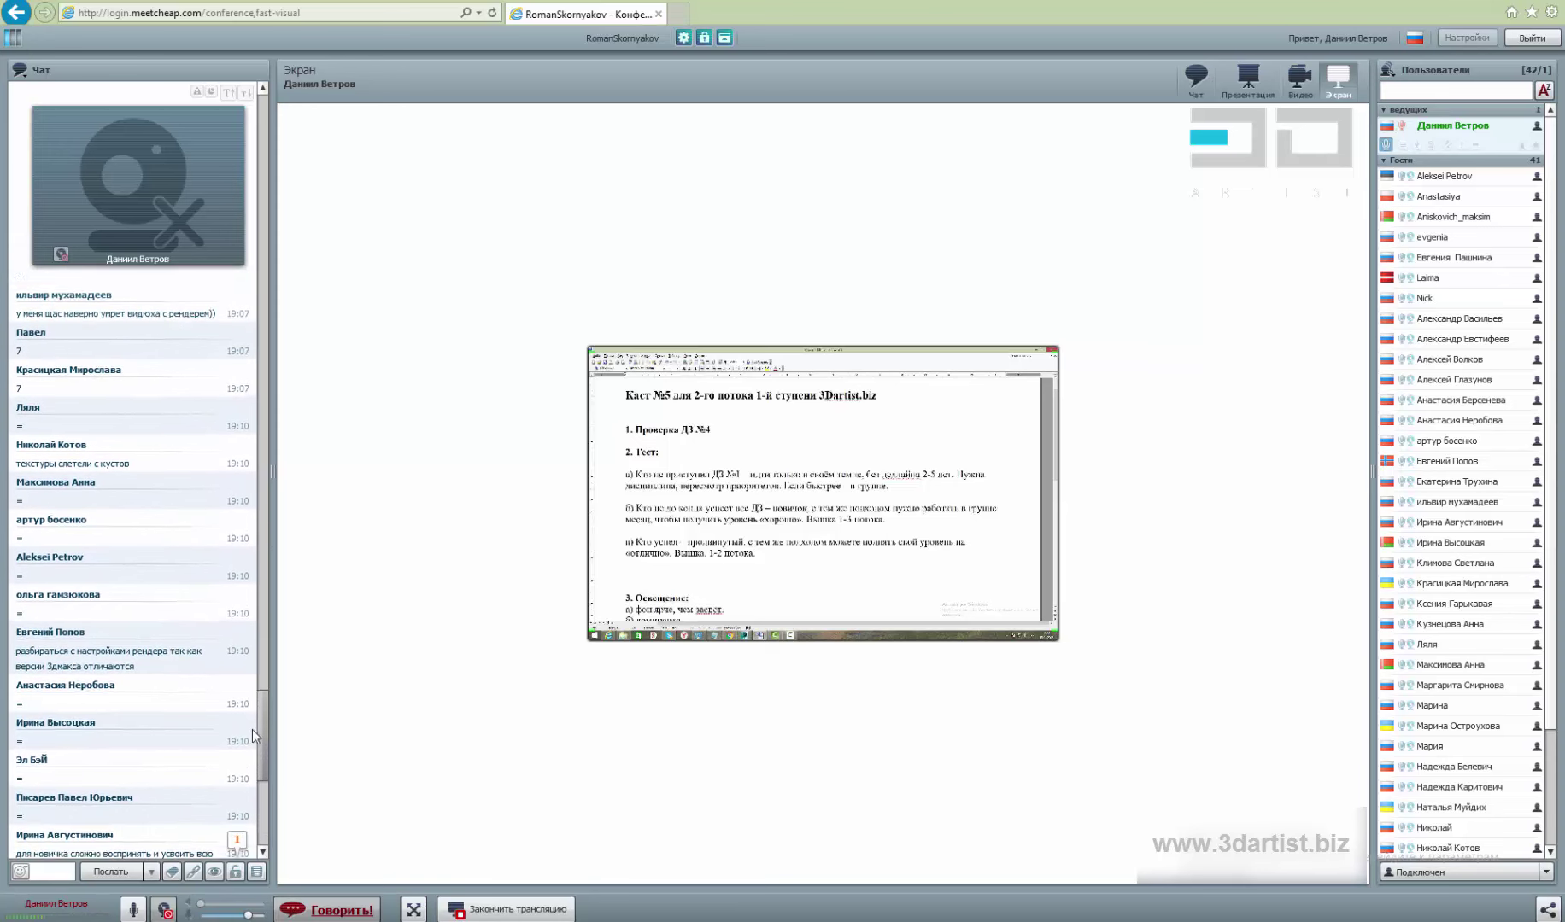
{"action": "scroll", "coordinate": [250, 728], "scroll_direction": "up", "scroll_amount": 4}
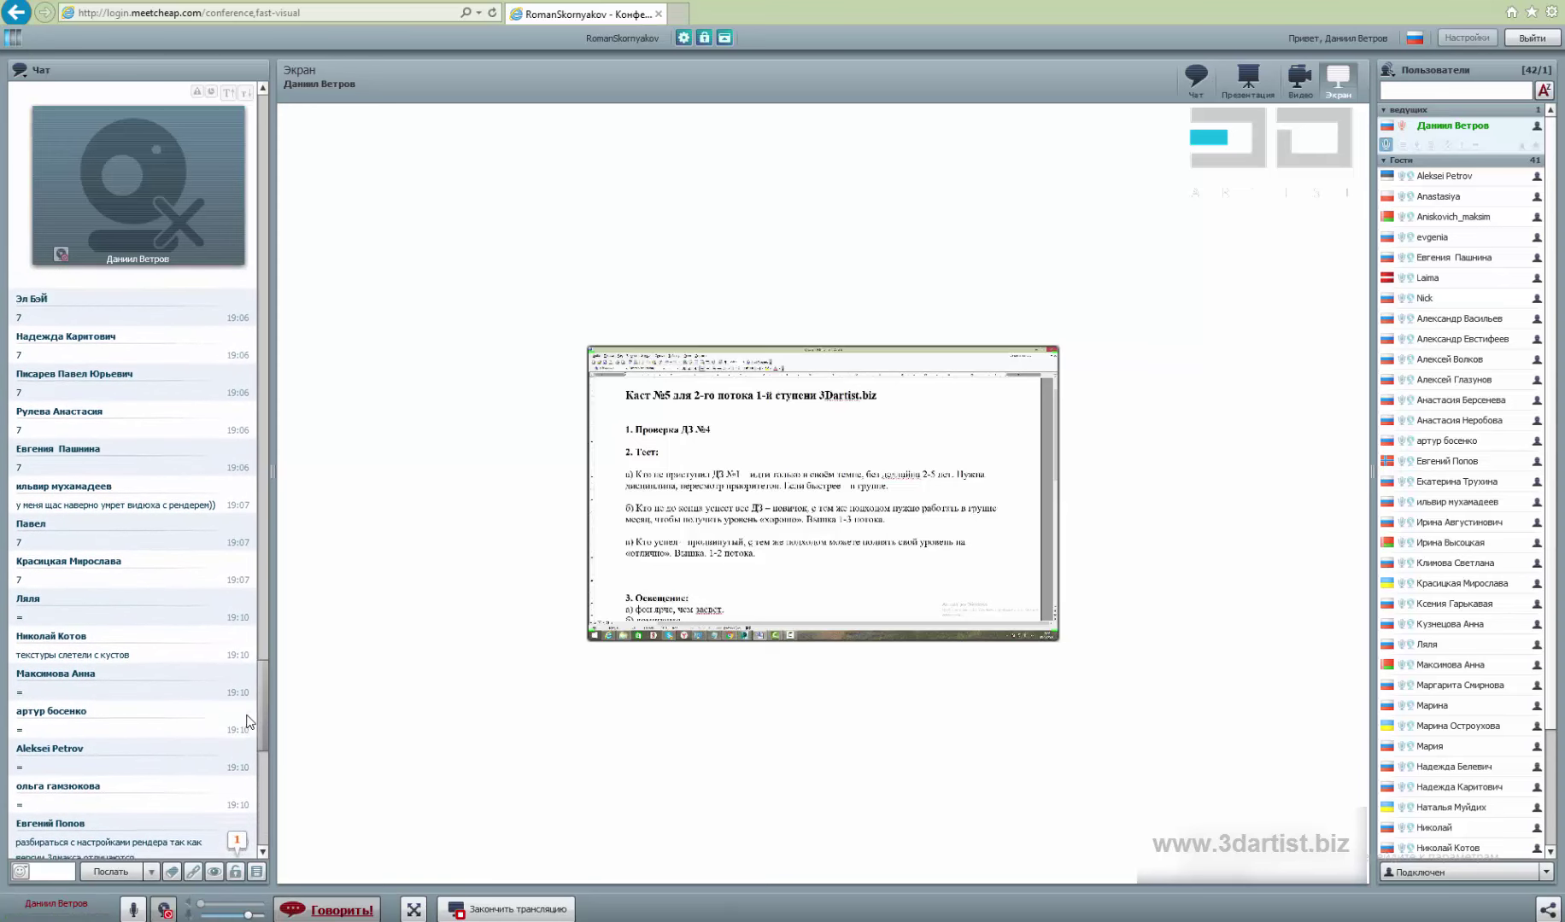
{"action": "scroll", "coordinate": [252, 719], "scroll_direction": "down", "scroll_amount": 3}
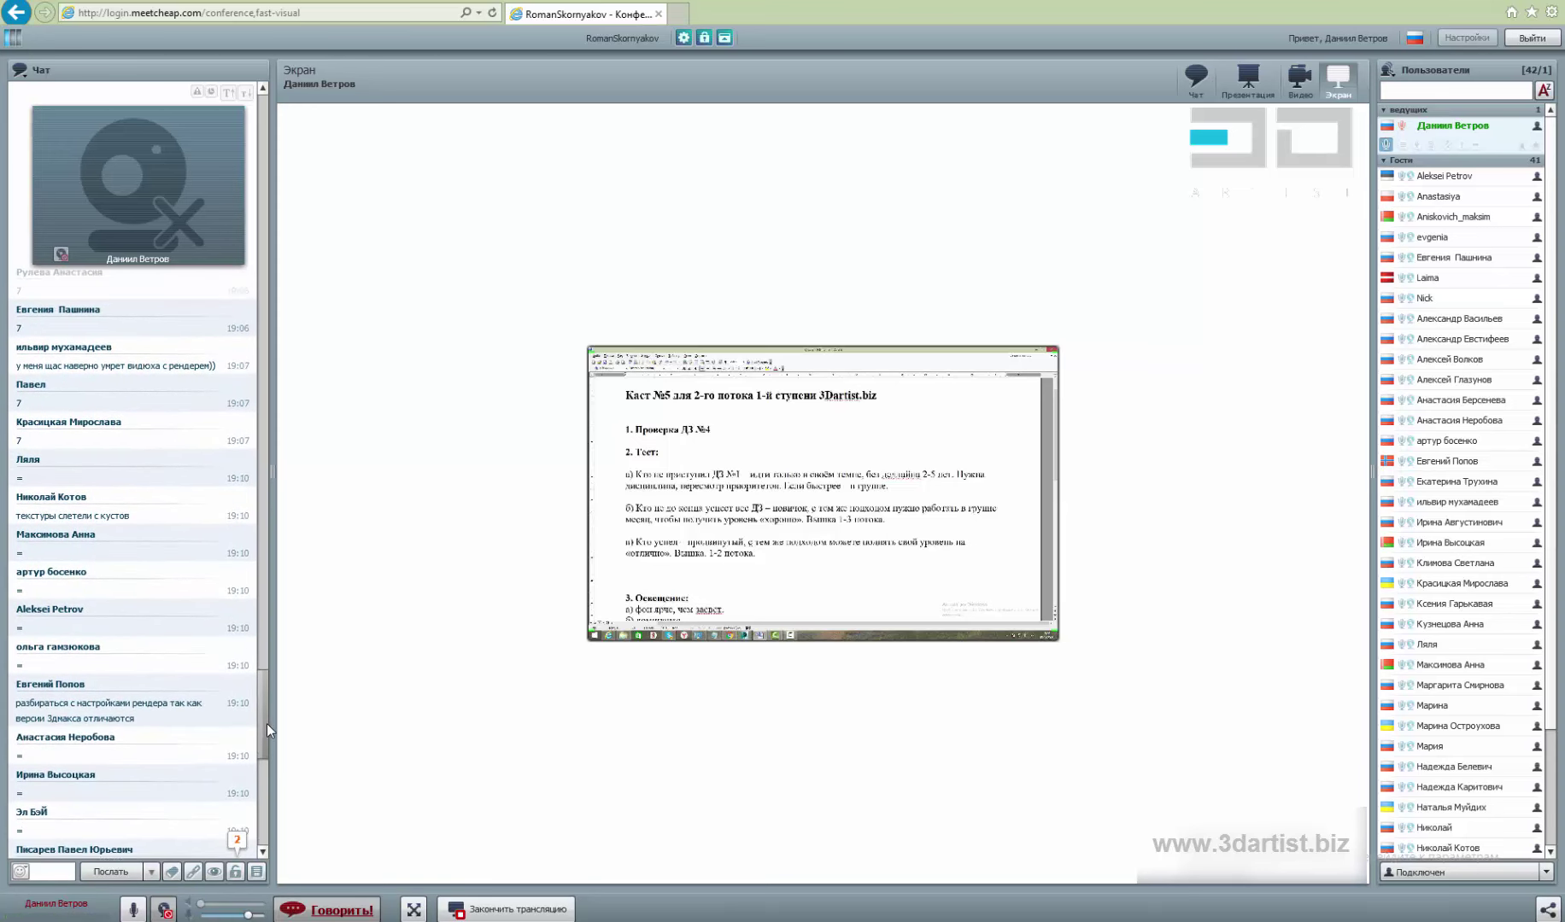
{"action": "left_click_drag", "start_coordinate": [267, 724], "coordinate": [268, 748]}
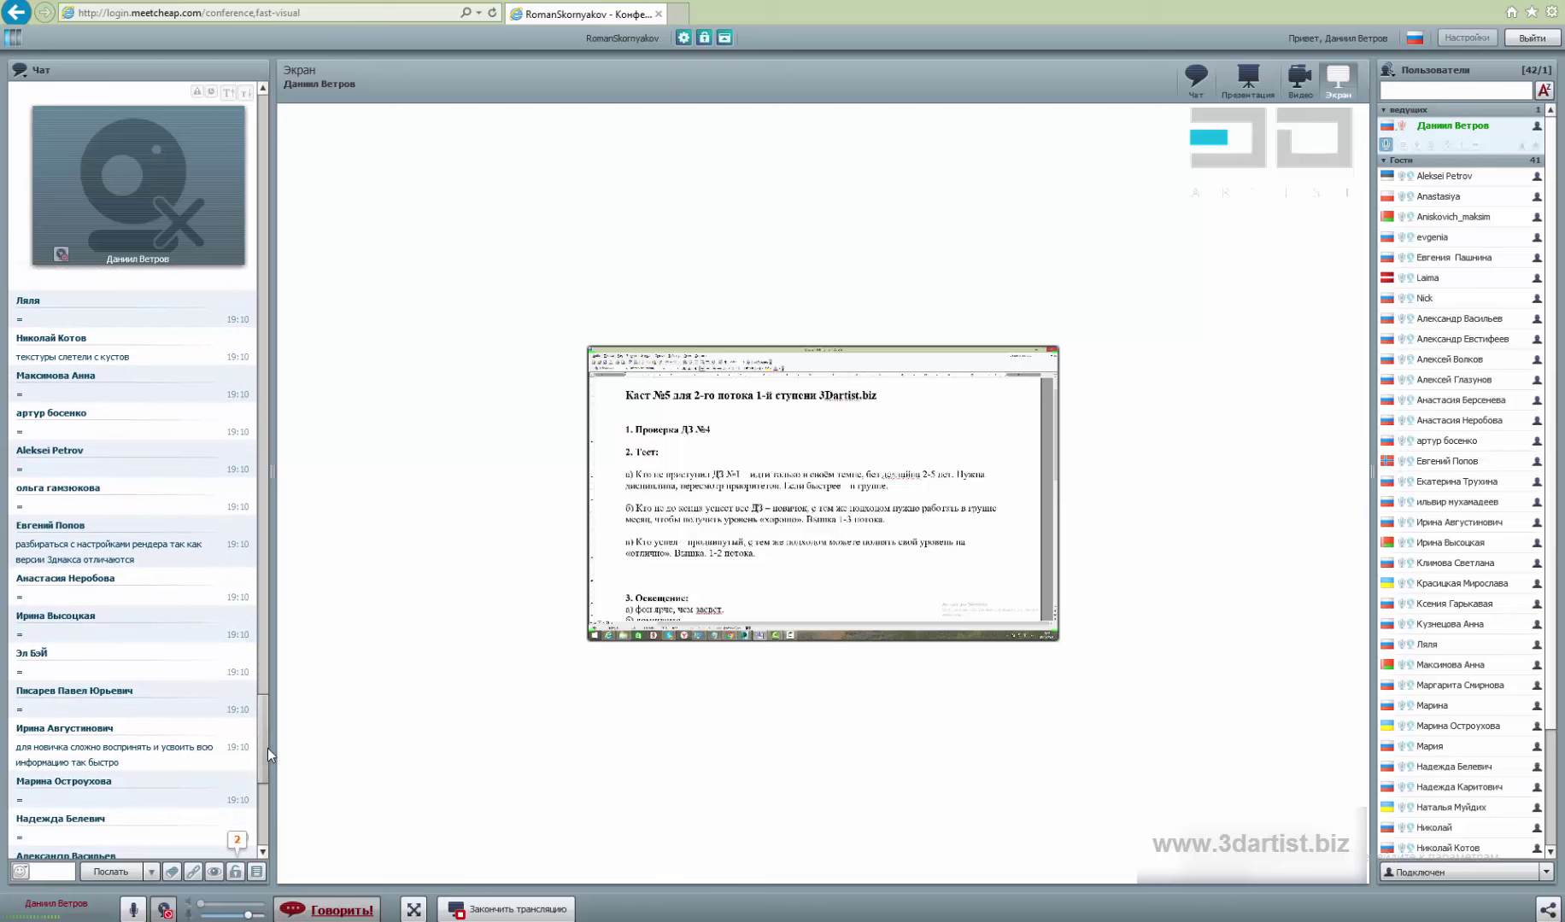
{"action": "scroll", "coordinate": [267, 748], "scroll_direction": "up", "scroll_amount": 2}
{"action": "scroll", "coordinate": [265, 746], "scroll_direction": "up", "scroll_amount": 1}
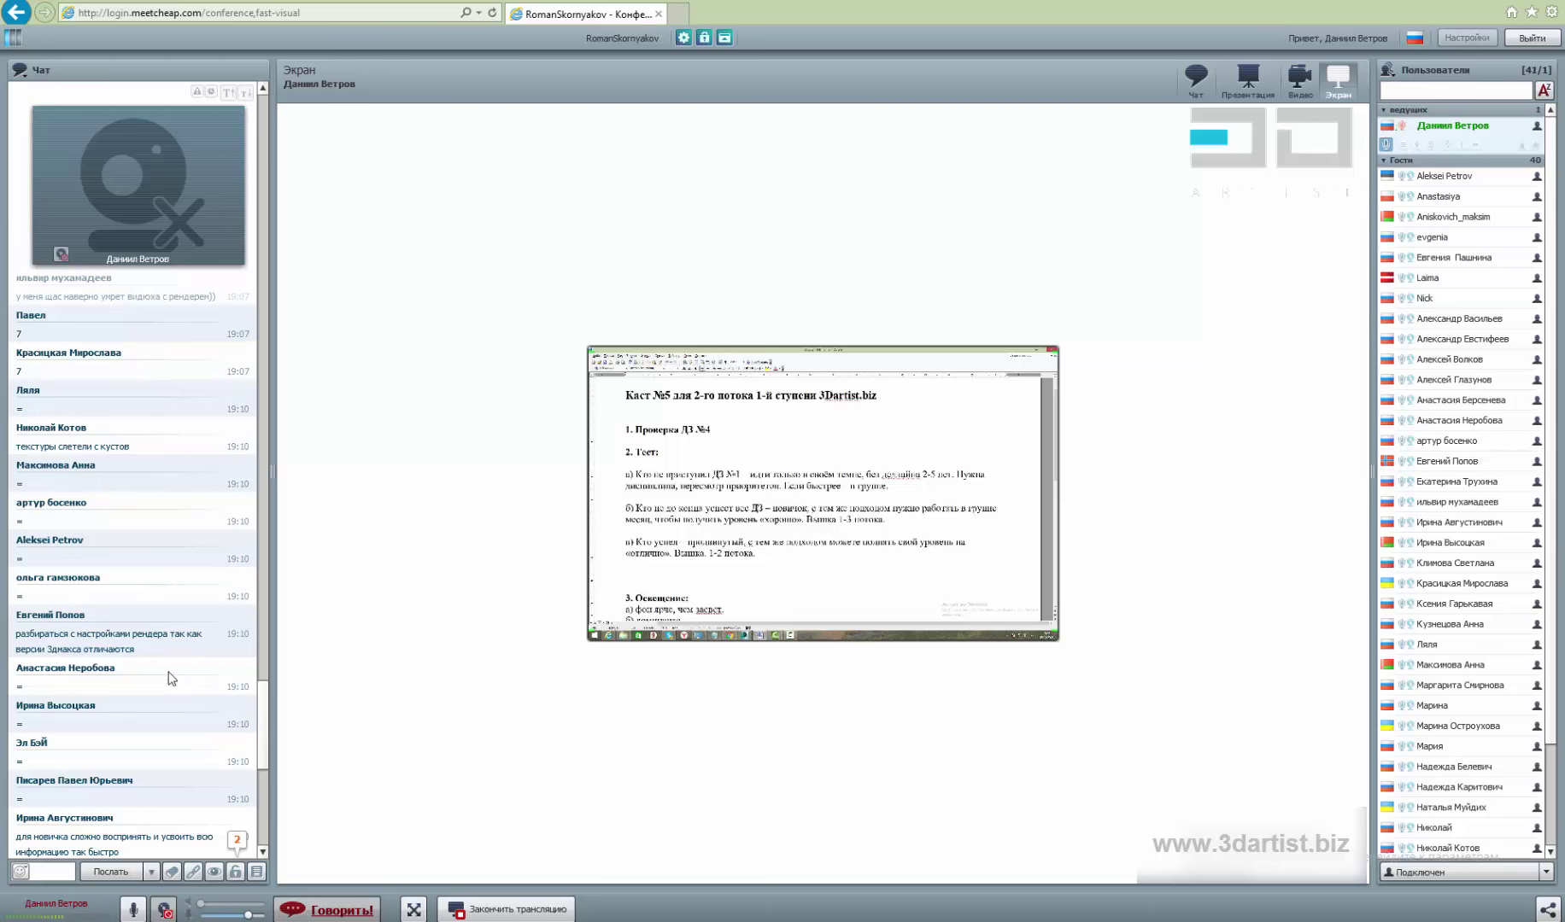
{"action": "scroll", "coordinate": [268, 717], "scroll_direction": "down", "scroll_amount": 6}
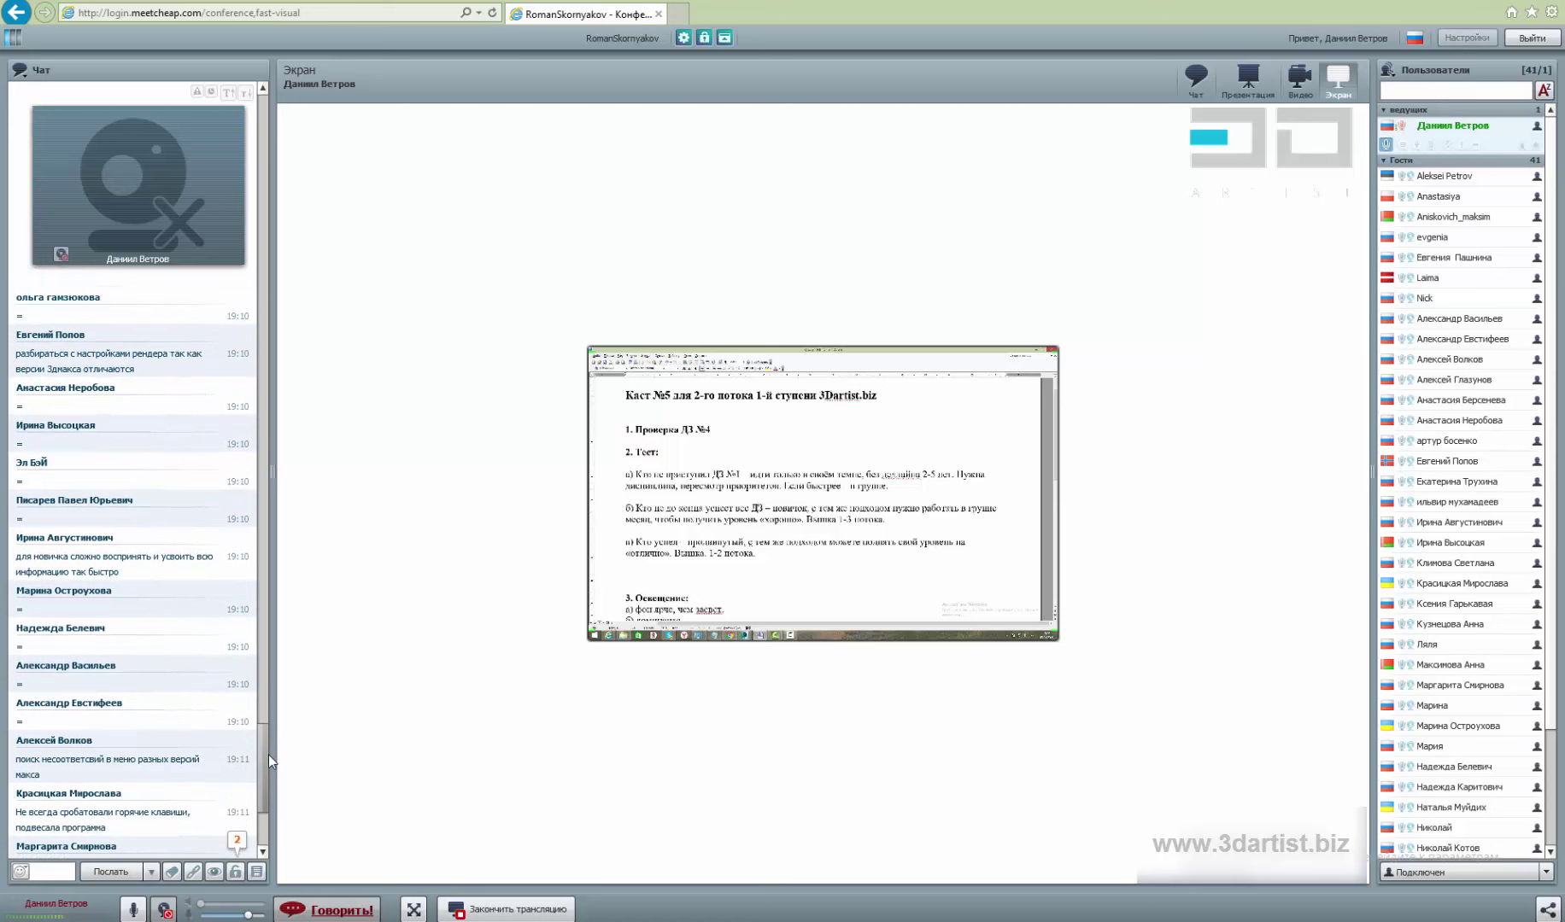
{"action": "scroll", "coordinate": [267, 756], "scroll_direction": "down", "scroll_amount": 1}
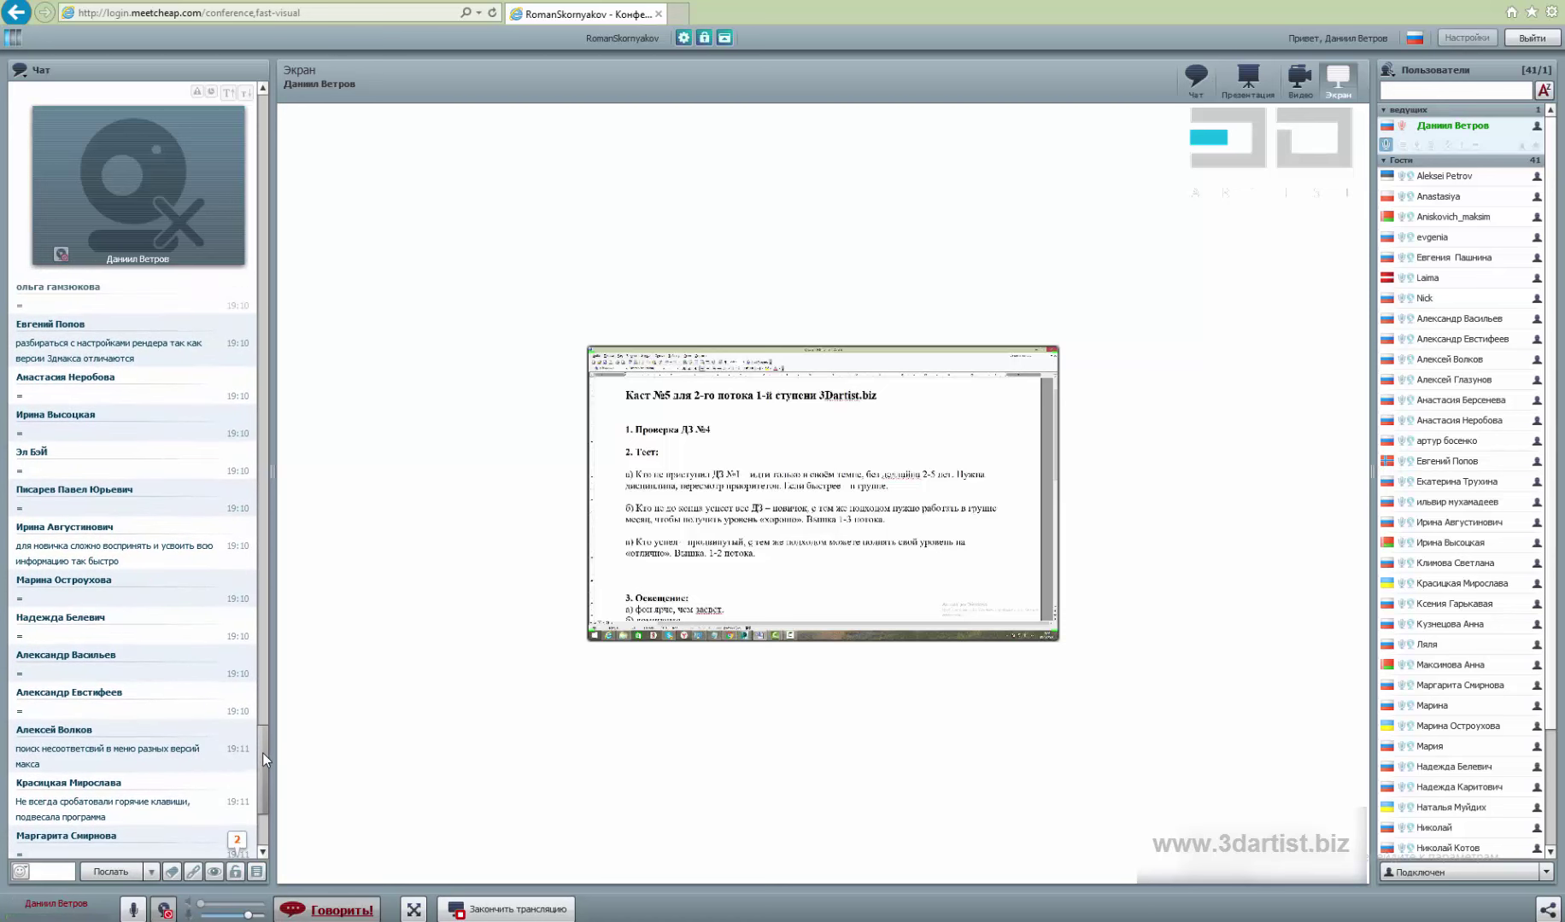
{"action": "left_click_drag", "start_coordinate": [262, 753], "coordinate": [261, 704]}
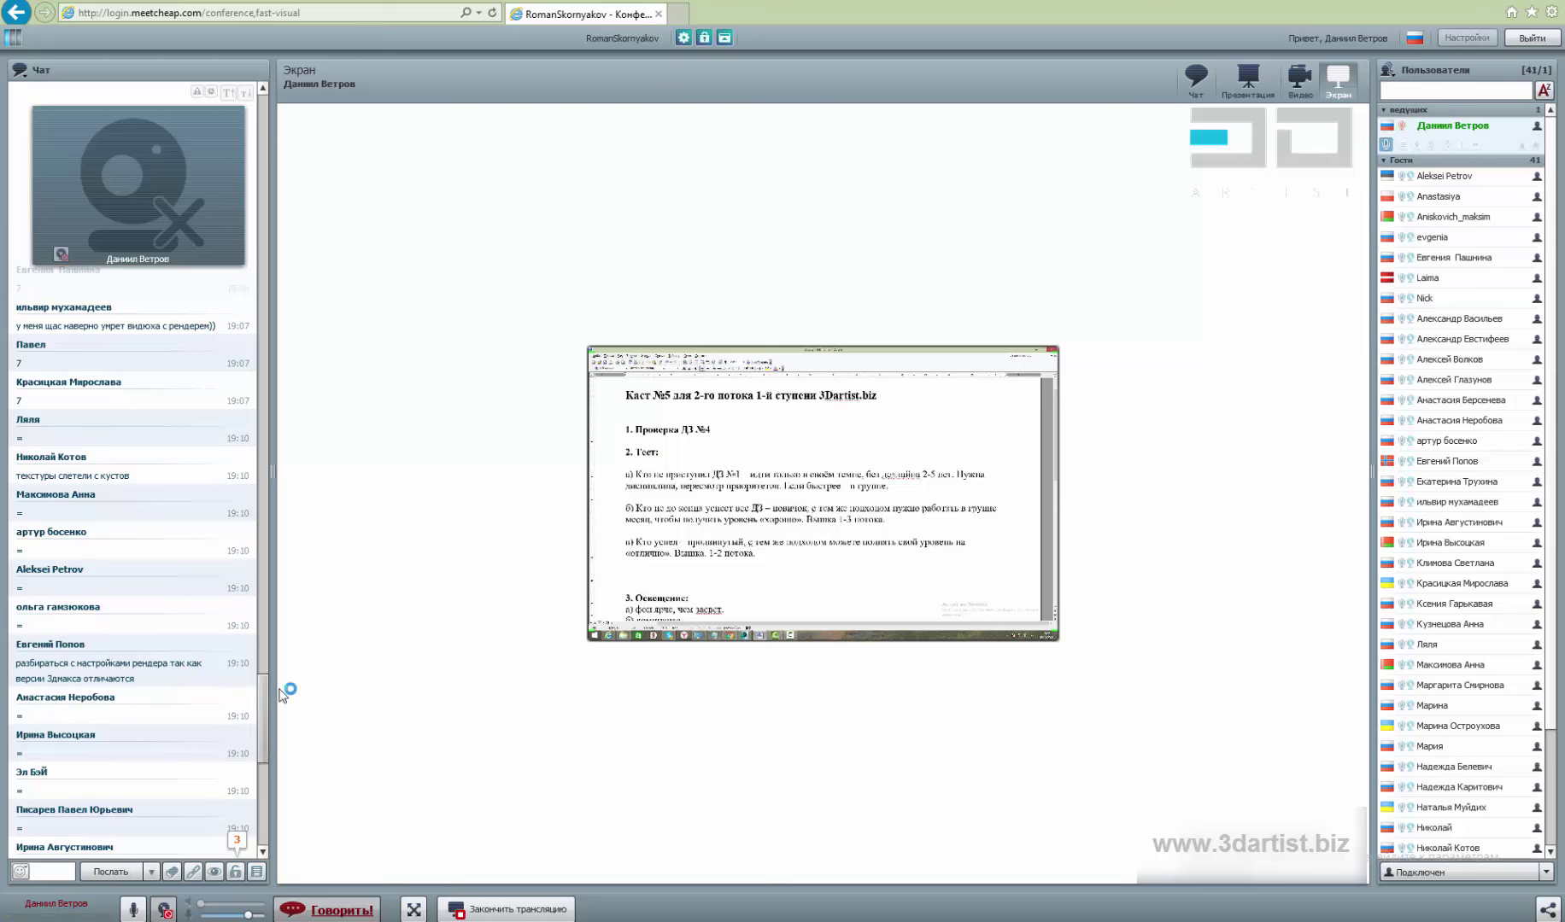
{"action": "left_click_drag", "start_coordinate": [264, 694], "coordinate": [256, 742]}
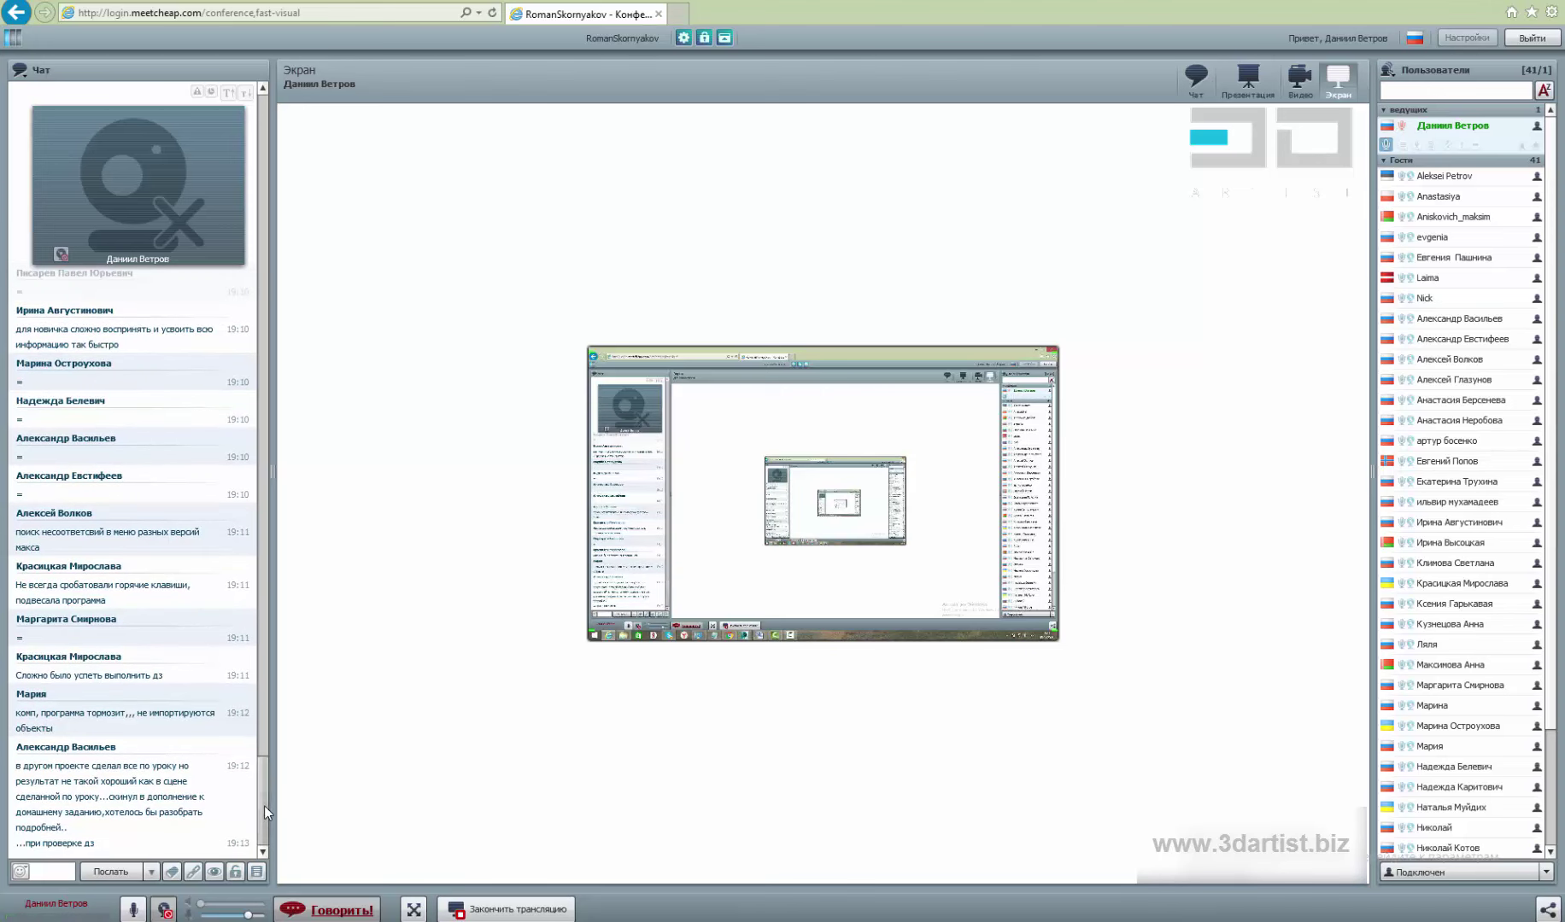
Read the newest chat messages and highlight the words about objects not importing, leaving the message field ready for input
{"action": "scroll", "coordinate": [265, 771], "scroll_direction": "up", "scroll_amount": 3}
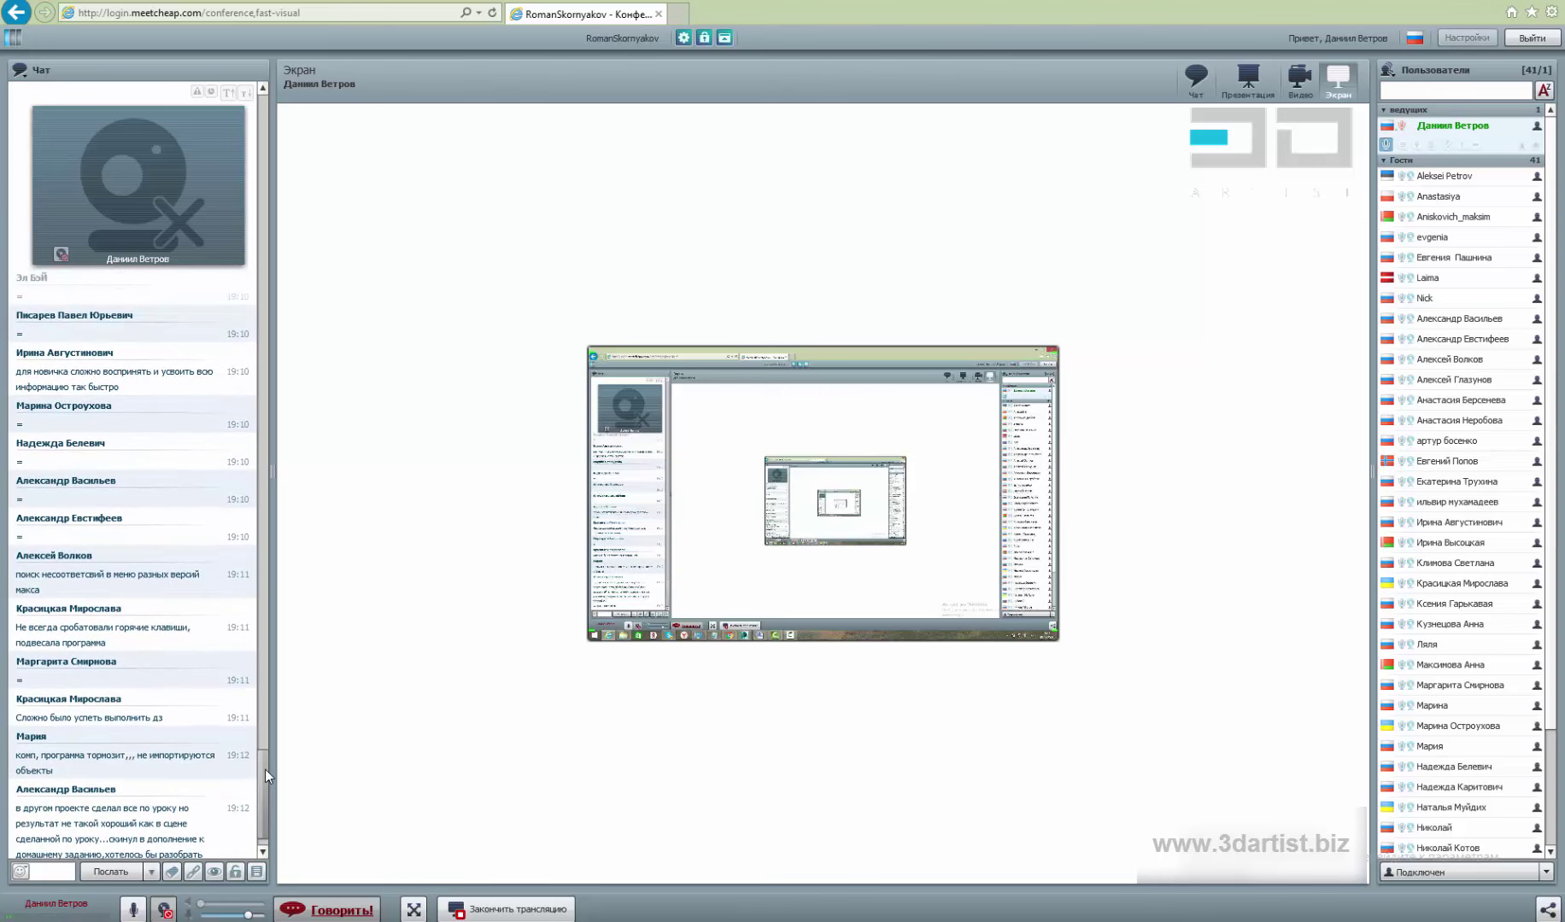
{"action": "scroll", "coordinate": [266, 809], "scroll_direction": "down", "scroll_amount": 3}
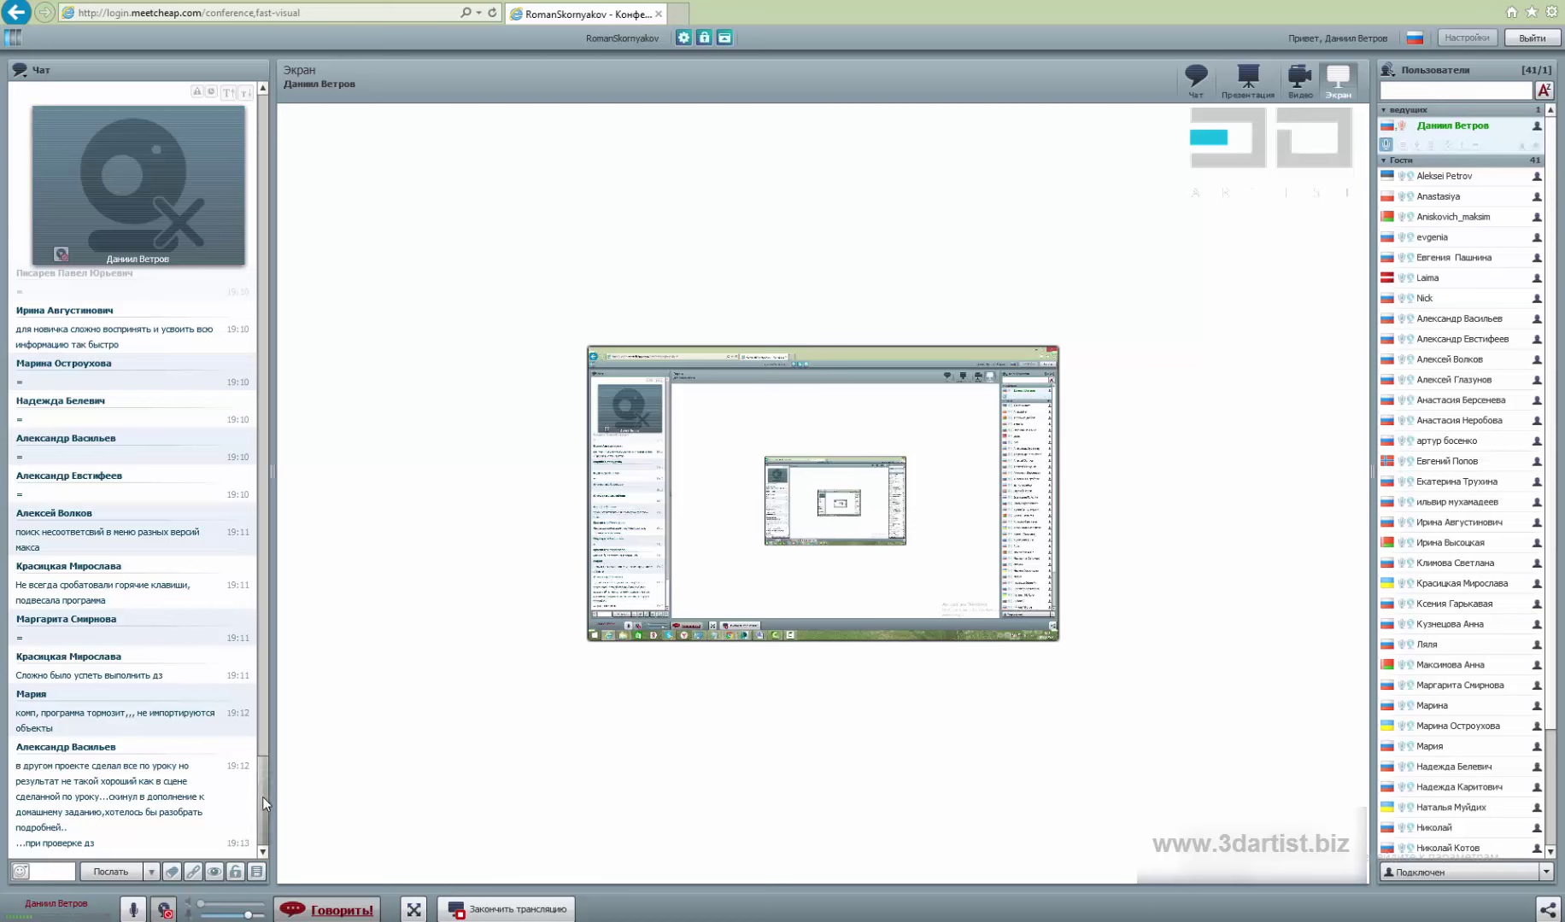
{"action": "mouse_move", "coordinate": [261, 797]}
{"action": "left_mouse_down"}
{"action": "mouse_move", "coordinate": [267, 782]}
{"action": "mouse_move", "coordinate": [269, 808]}
{"action": "left_mouse_up"}
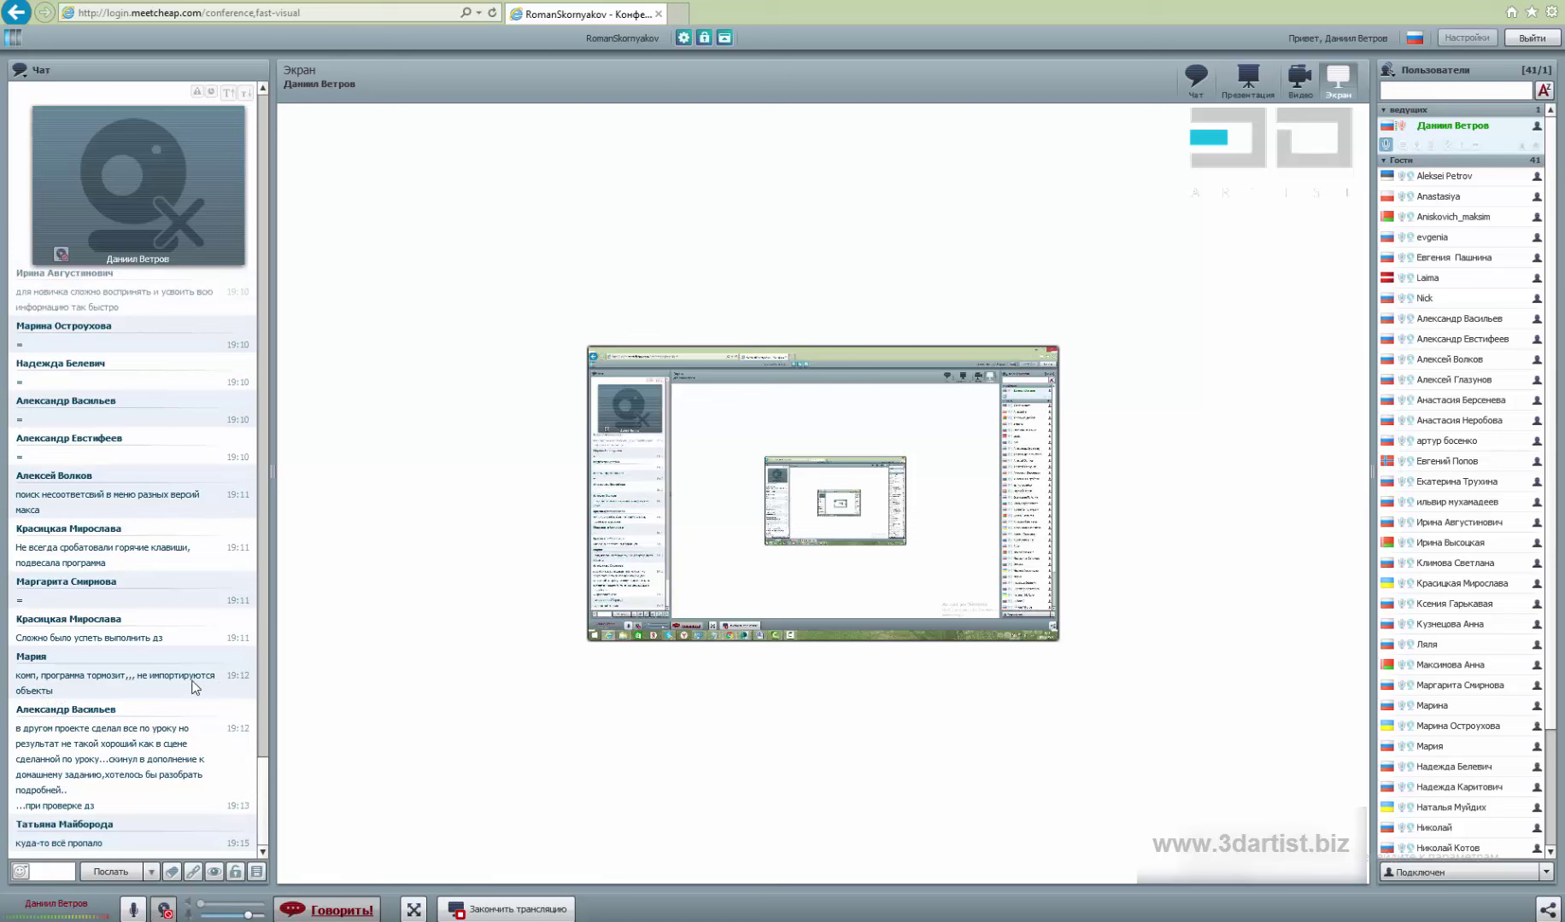
{"action": "left_click_drag", "start_coordinate": [137, 676], "coordinate": [199, 699]}
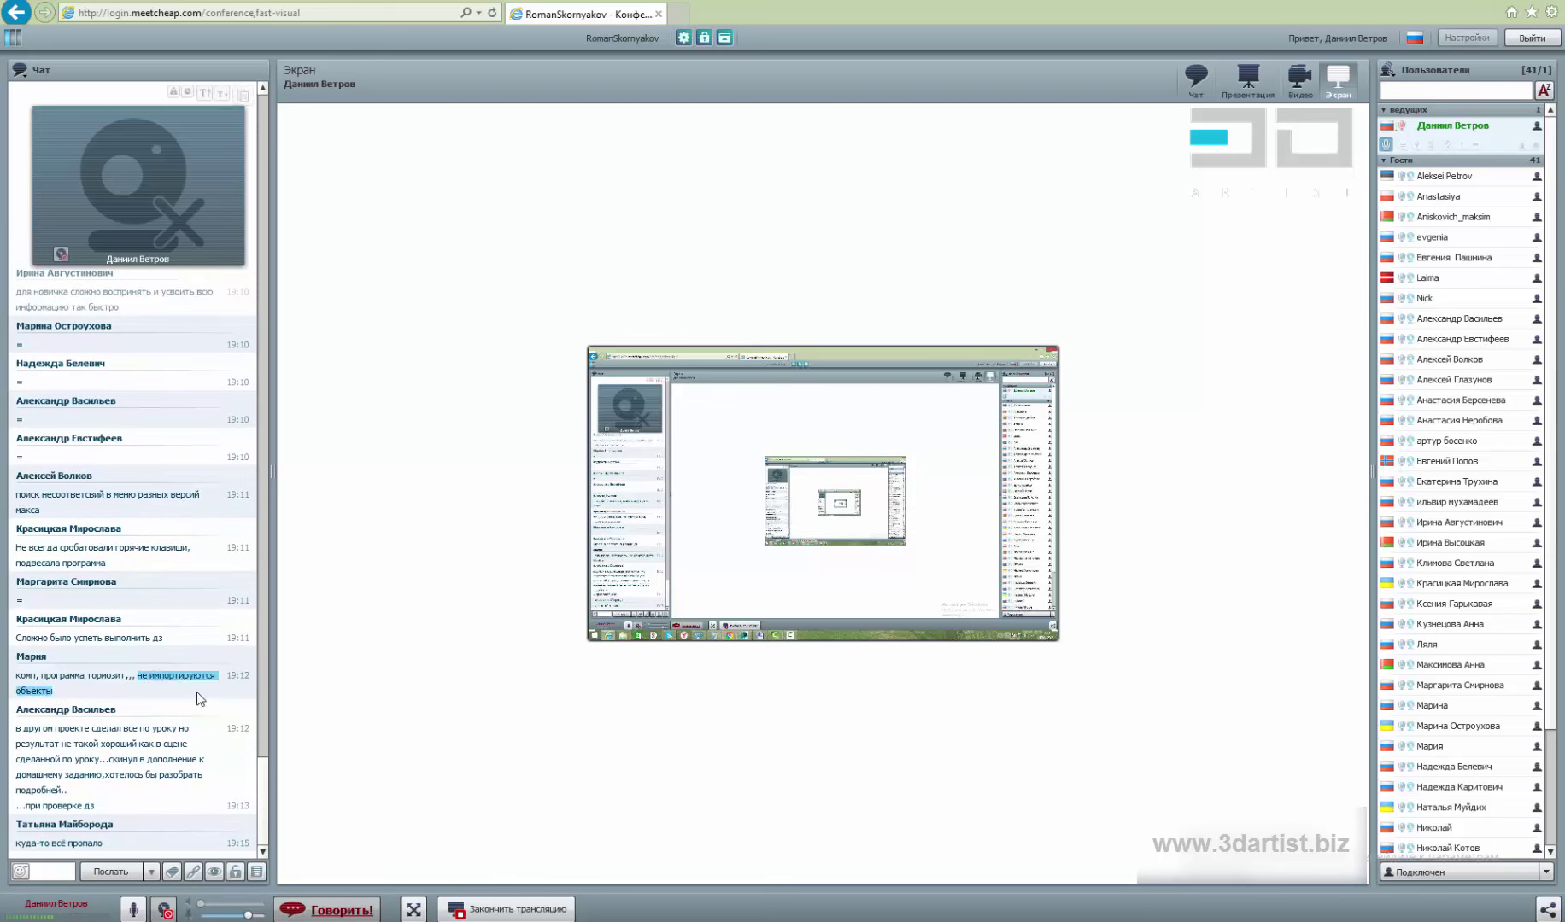
{"action": "left_click", "coordinate": [224, 709]}
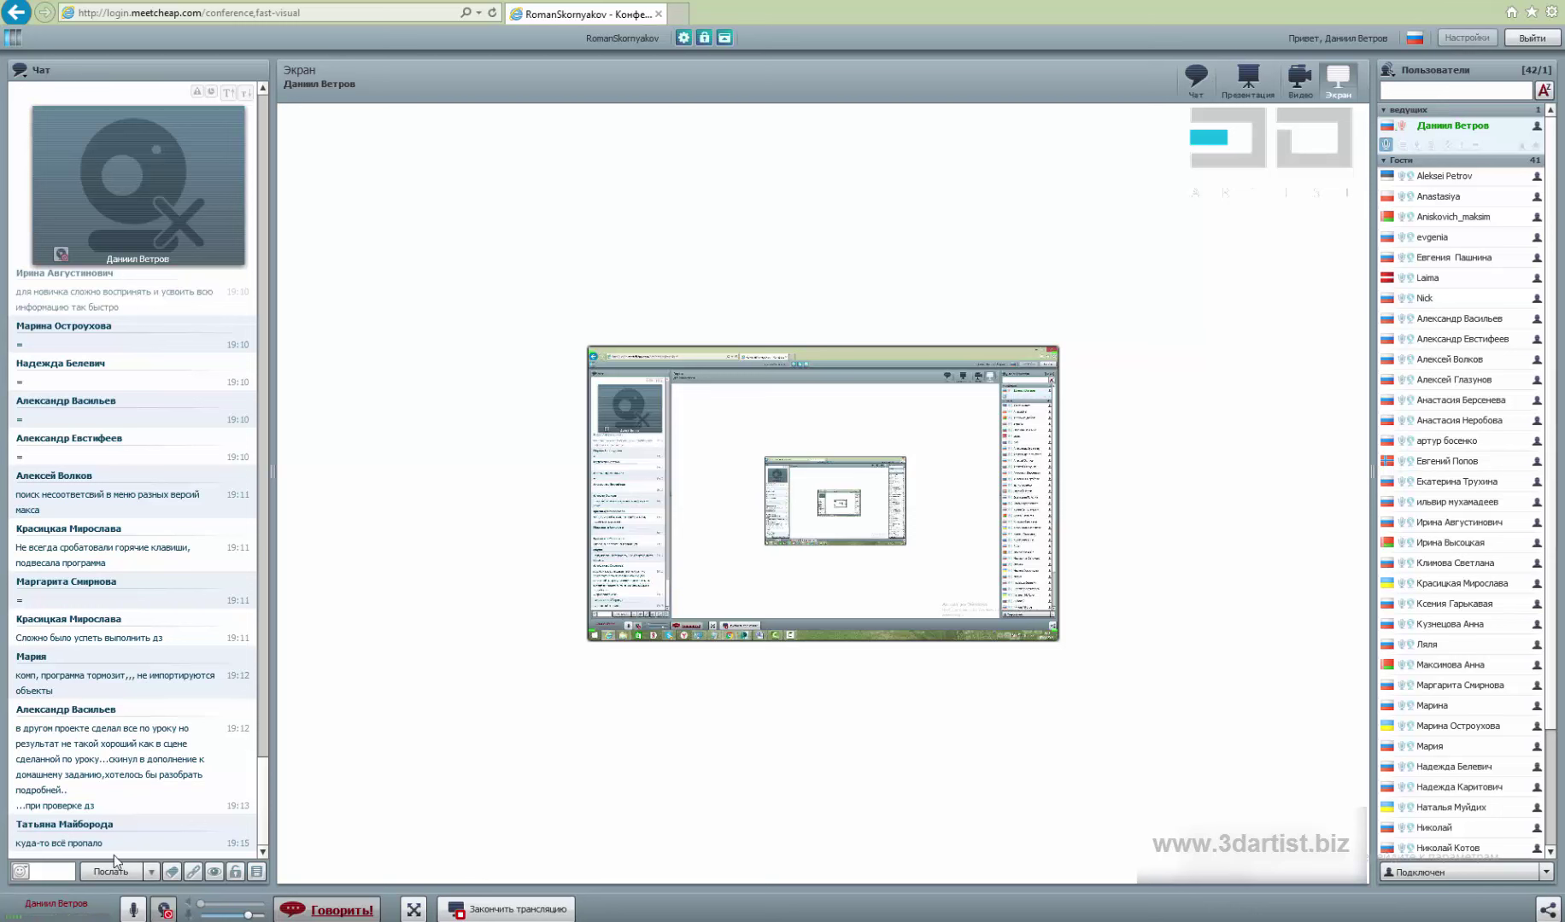
{"action": "left_click", "coordinate": [51, 871]}
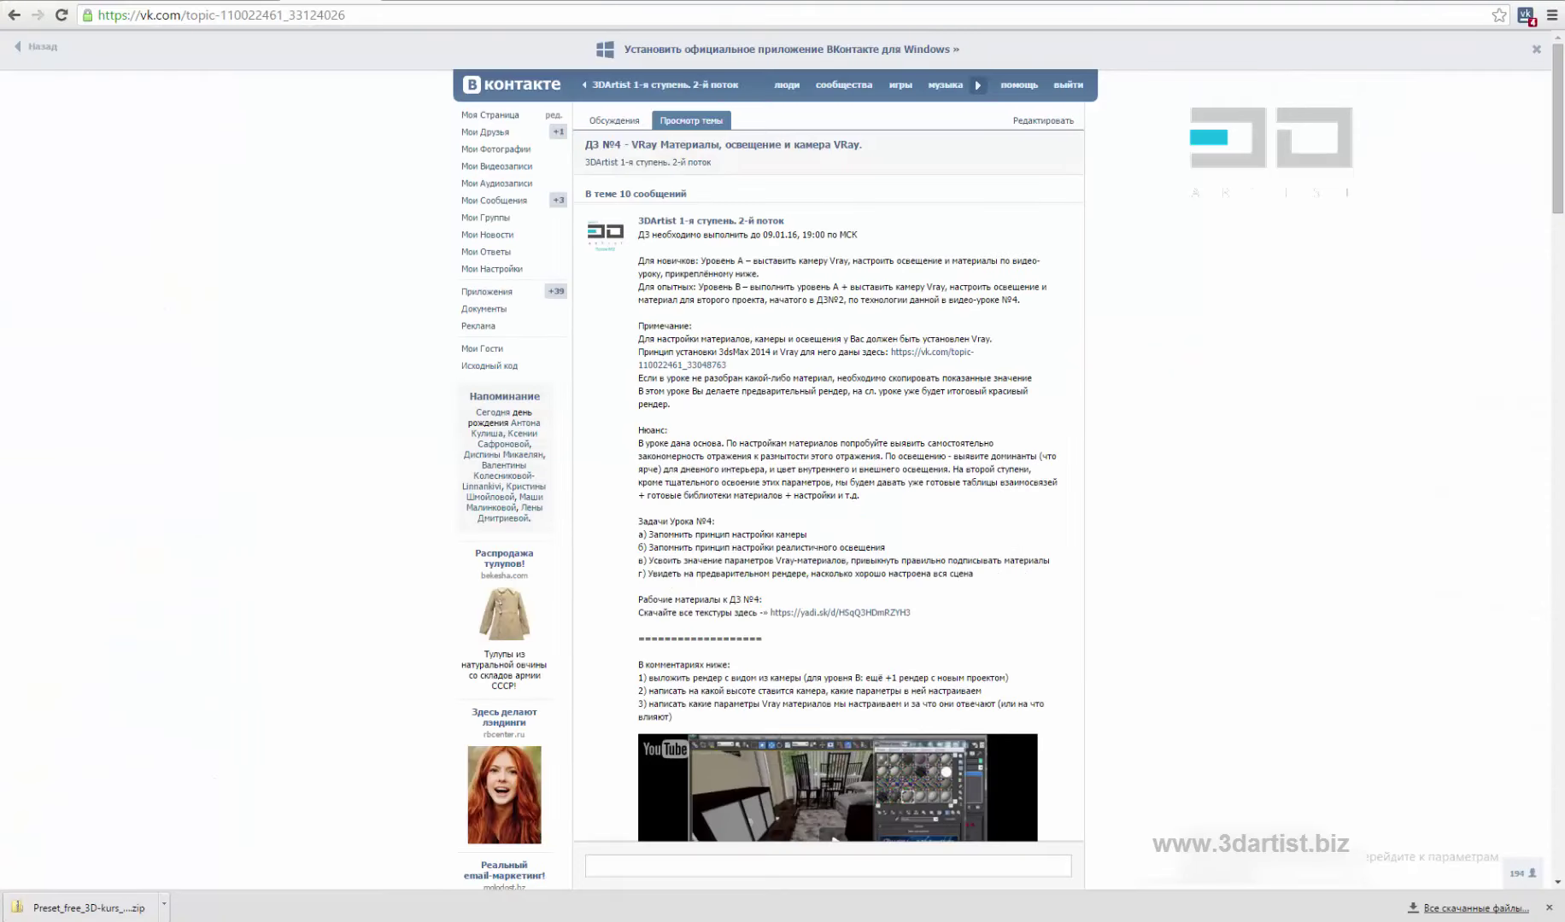
Switch to the VK topic for homework №4 and examine the assignment text, lesson video and first replies
{"action": "scroll", "coordinate": [826, 373], "scroll_direction": "down", "scroll_amount": 3}
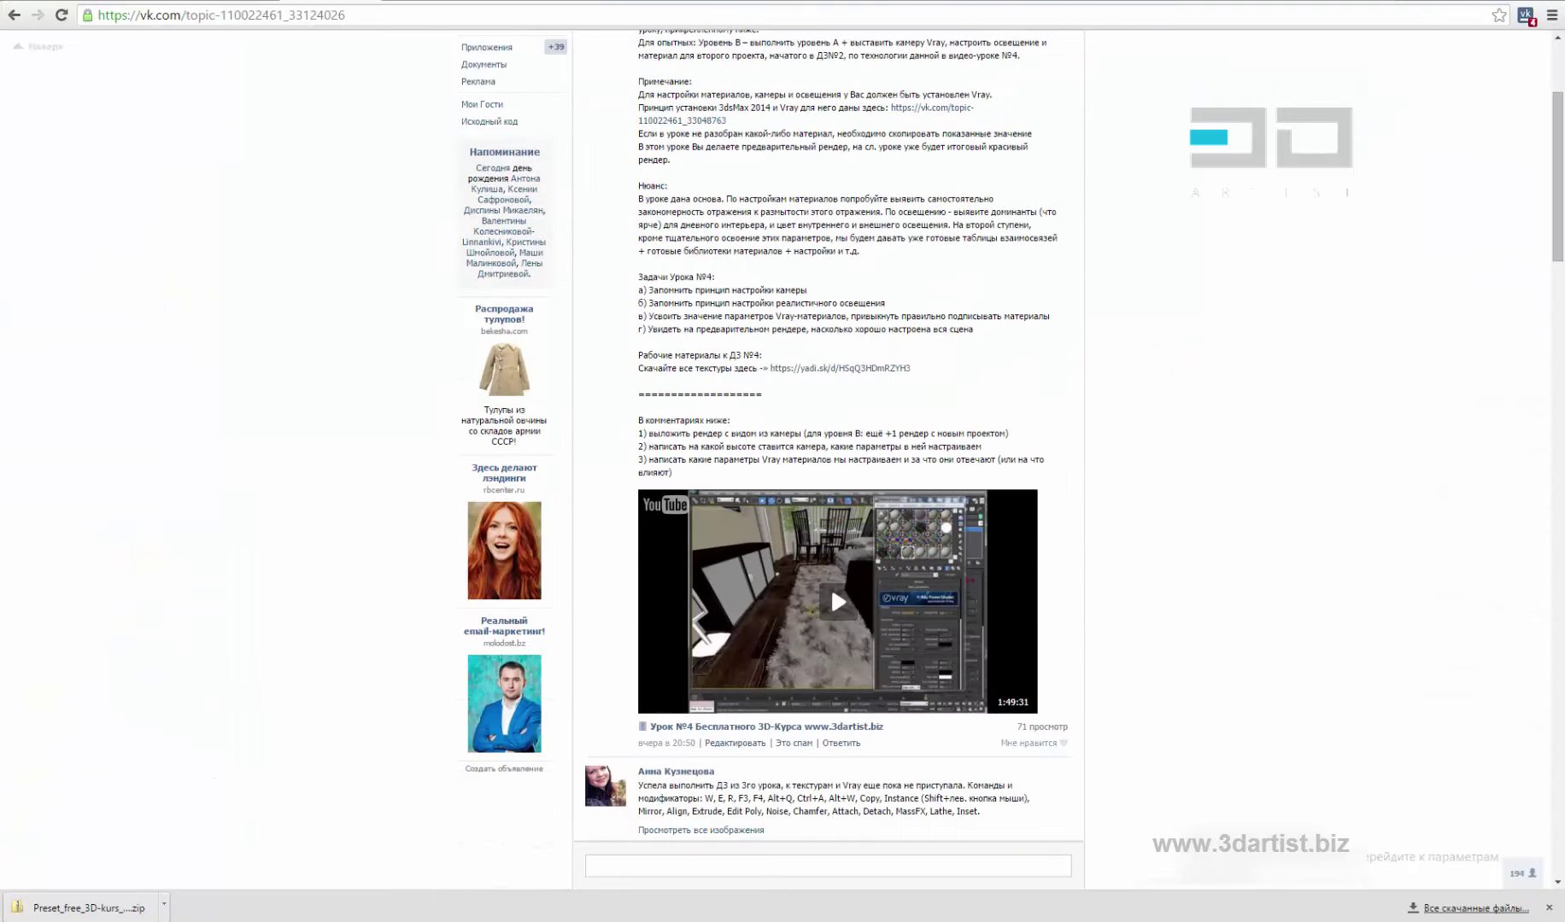
{"action": "scroll", "coordinate": [856, 459], "scroll_direction": "up", "scroll_amount": 3}
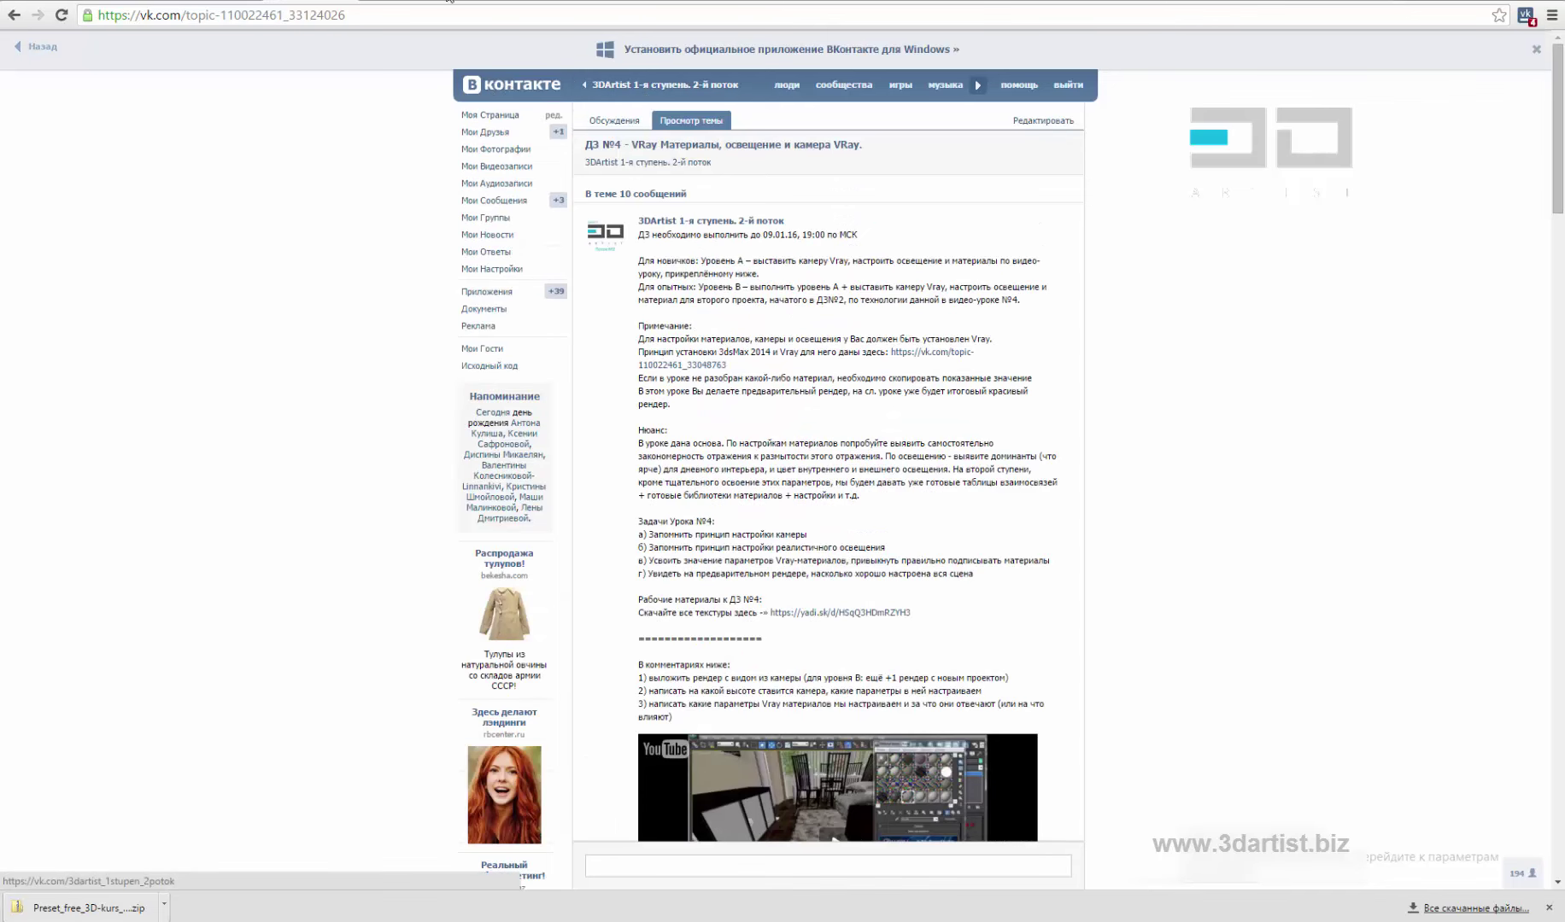
{"action": "left_click", "coordinate": [665, 85]}
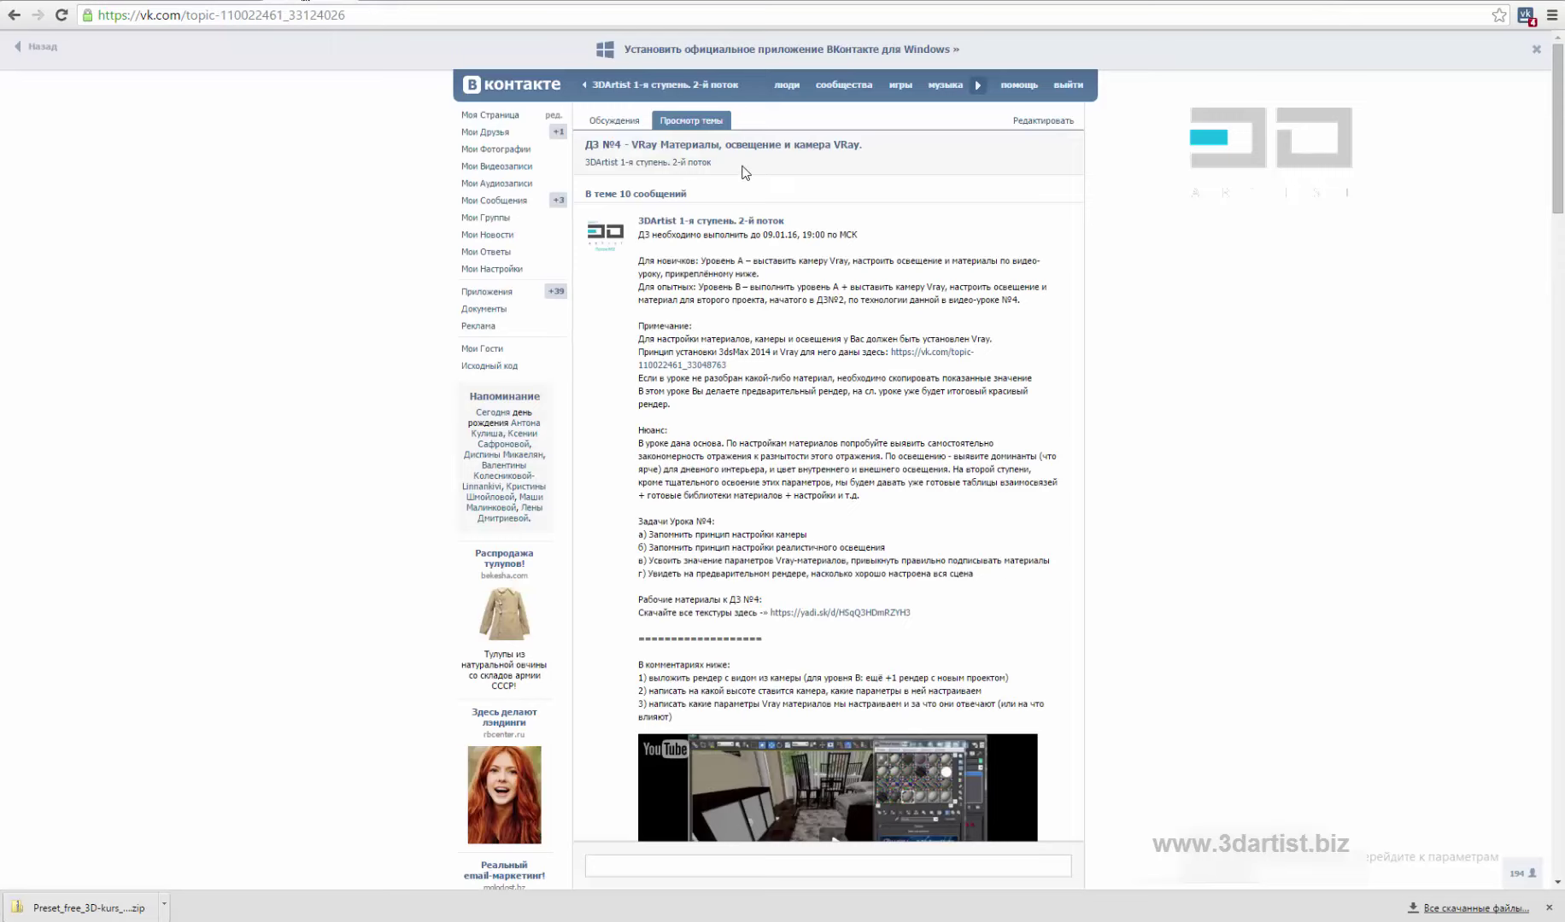
{"action": "scroll", "coordinate": [854, 291], "scroll_direction": "down", "scroll_amount": 10}
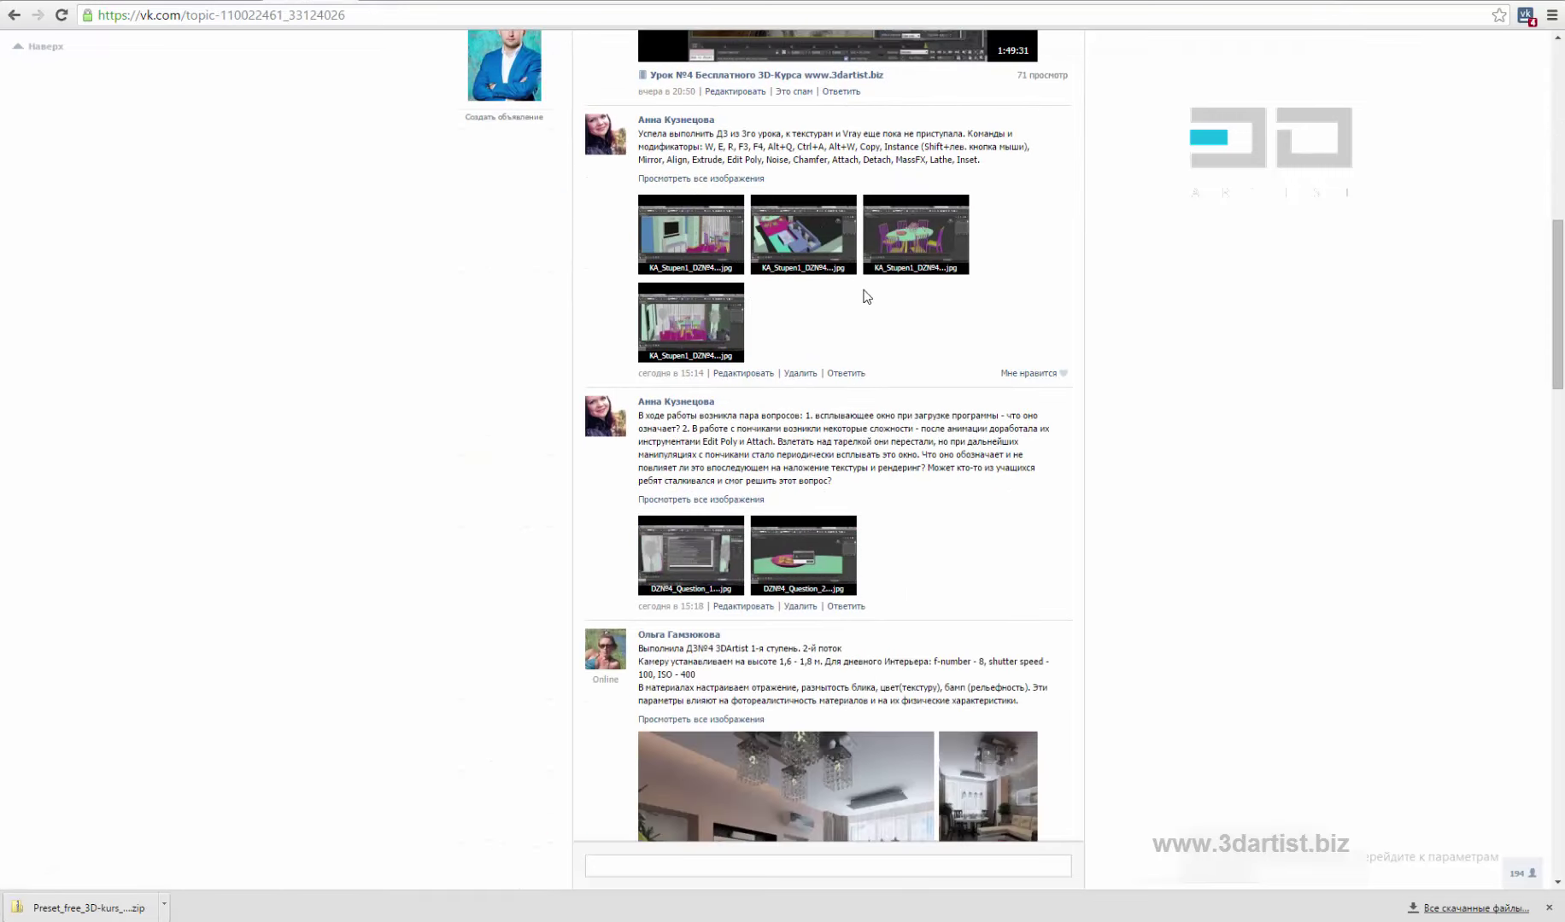
{"action": "scroll", "coordinate": [854, 325], "scroll_direction": "up", "scroll_amount": 2}
{"action": "scroll", "coordinate": [795, 436], "scroll_direction": "up", "scroll_amount": 1}
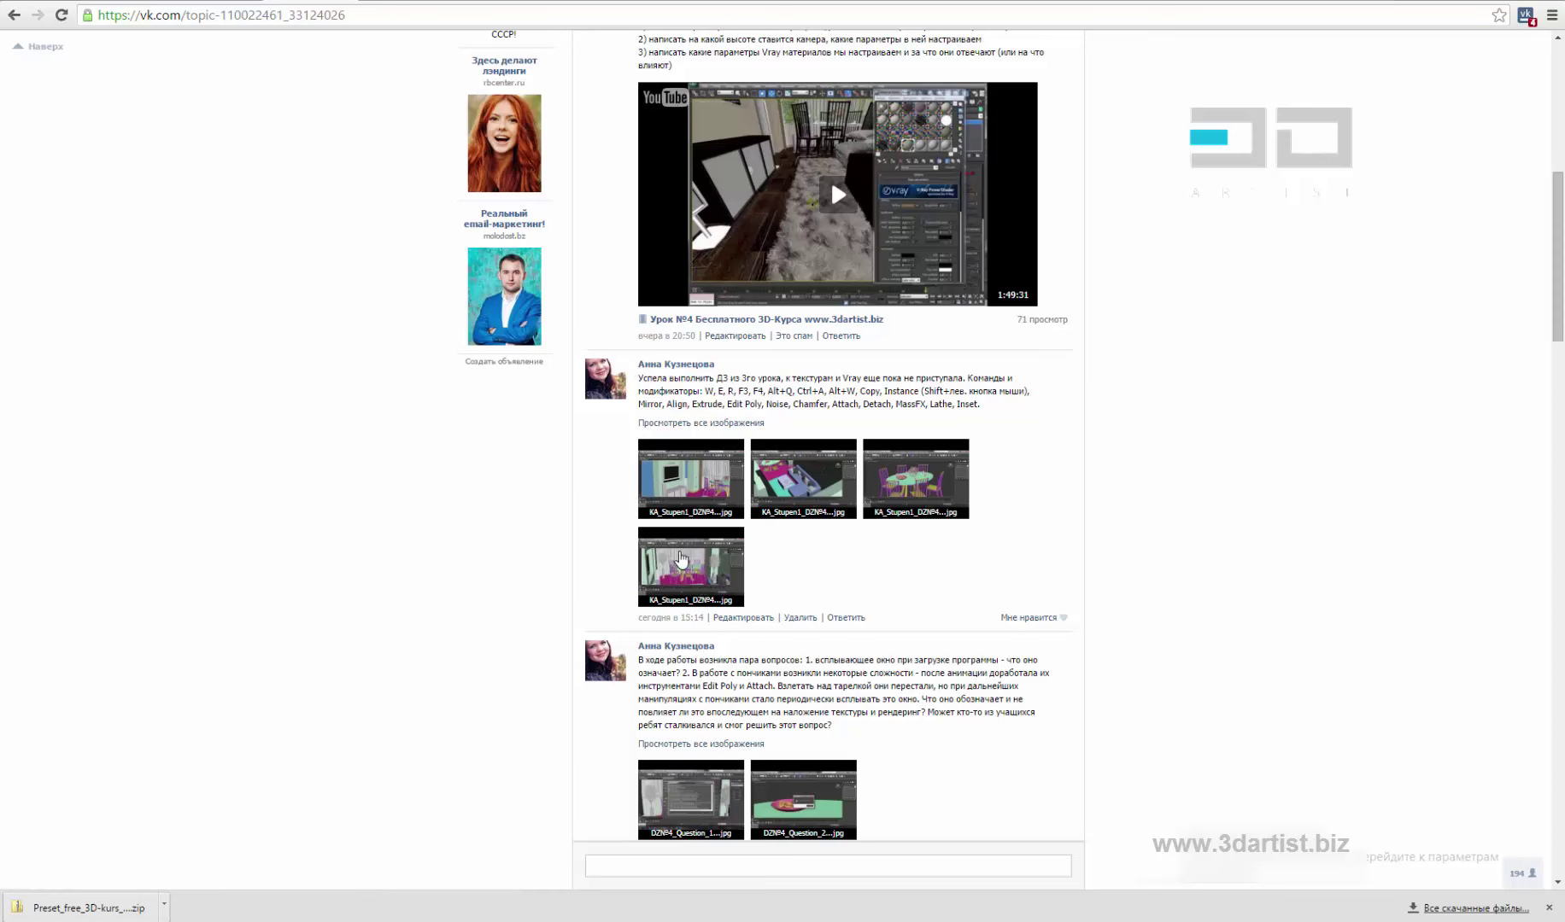
{"action": "scroll", "coordinate": [884, 559], "scroll_direction": "up", "scroll_amount": 5}
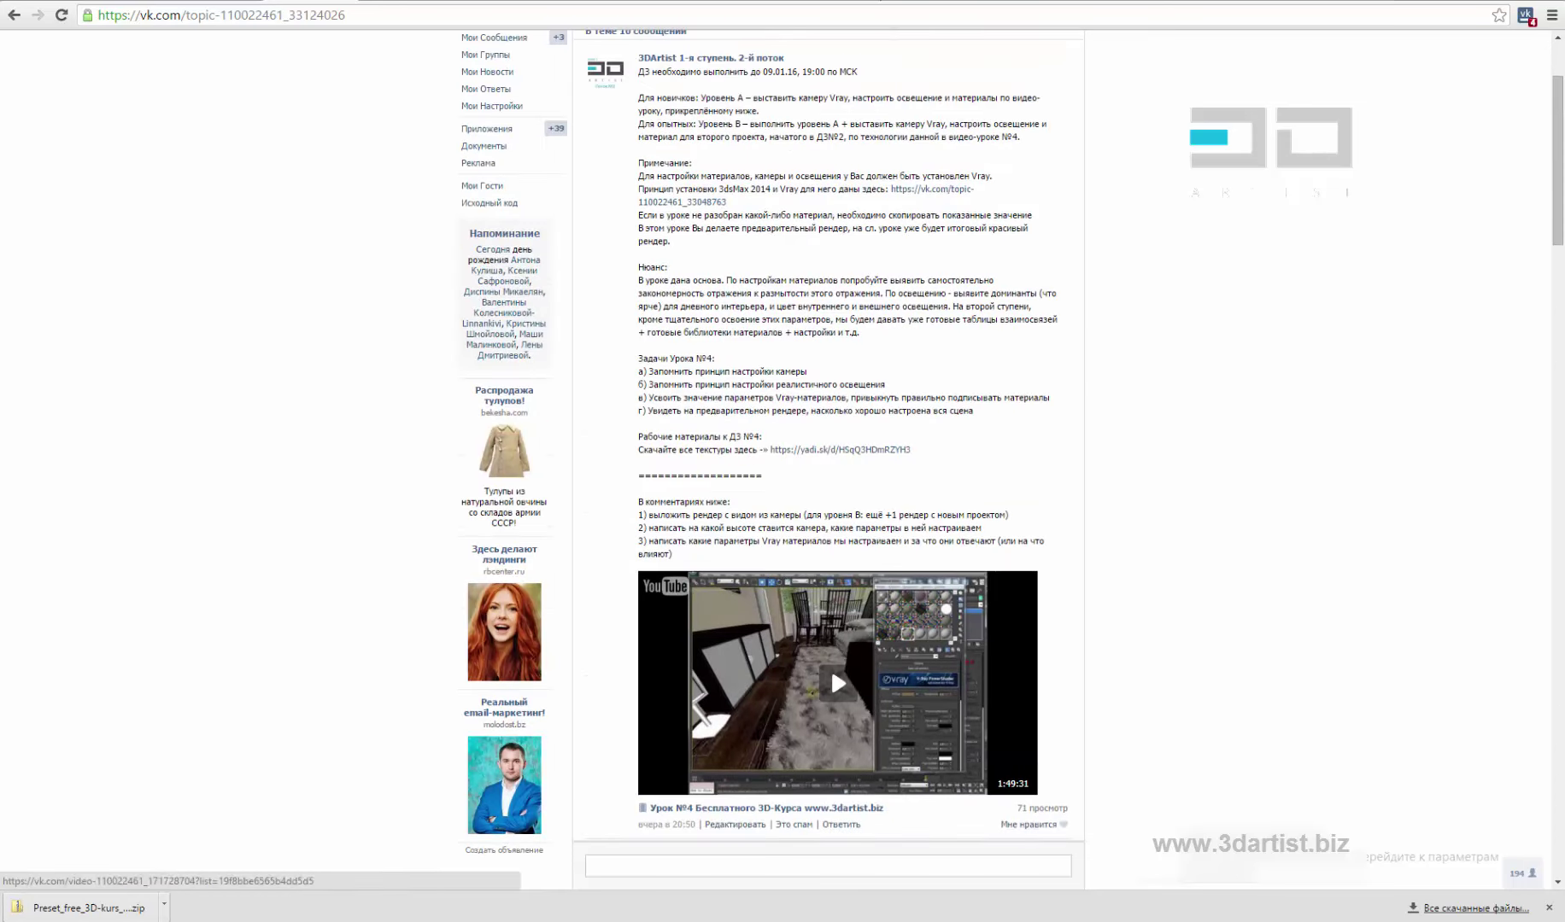
{"action": "scroll", "coordinate": [830, 667], "scroll_direction": "up", "scroll_amount": 2}
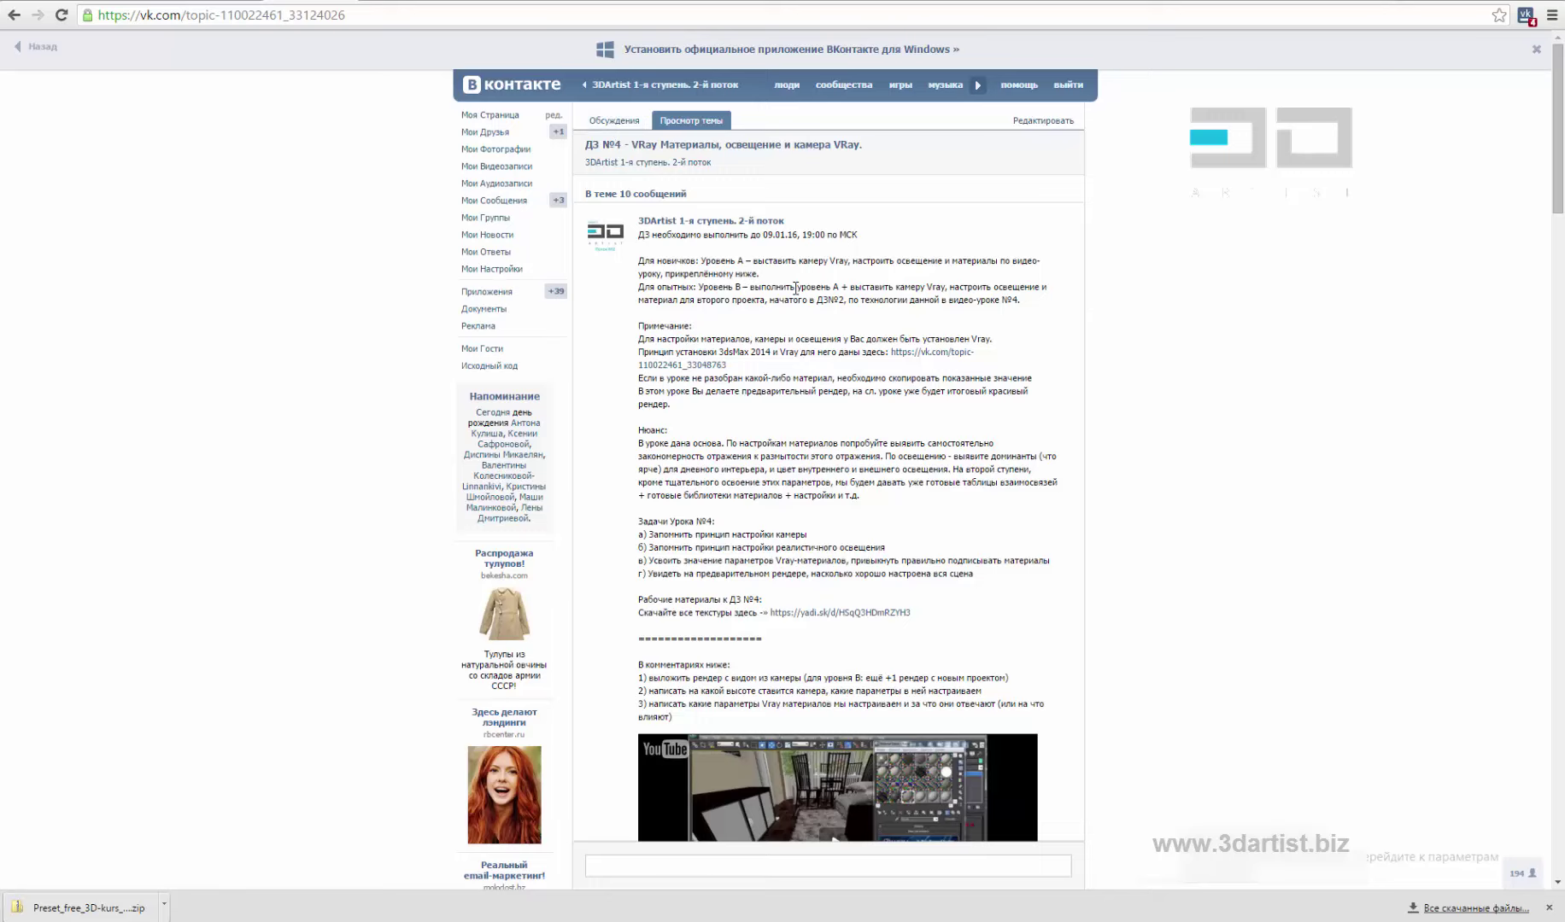
Examine the first student's homework screenshots and the follow-up post with questions in the homework №4 topic
{"action": "scroll", "coordinate": [795, 287], "scroll_direction": "down", "scroll_amount": 10}
{"action": "scroll", "coordinate": [646, 385], "scroll_direction": "up", "scroll_amount": 3}
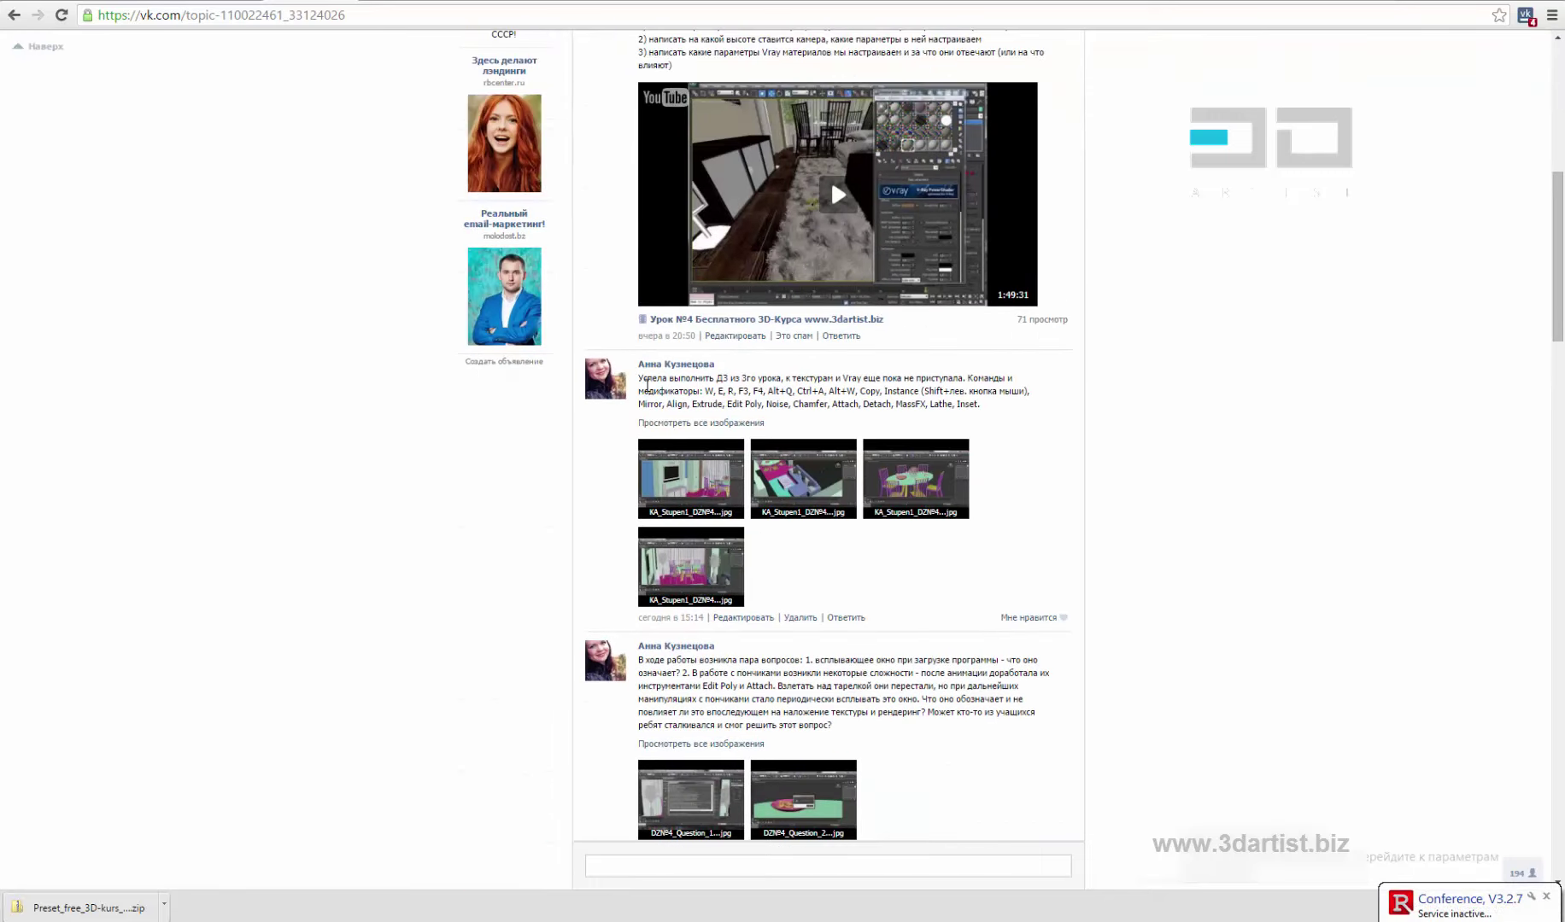
{"action": "scroll", "coordinate": [684, 389], "scroll_direction": "down", "scroll_amount": 1}
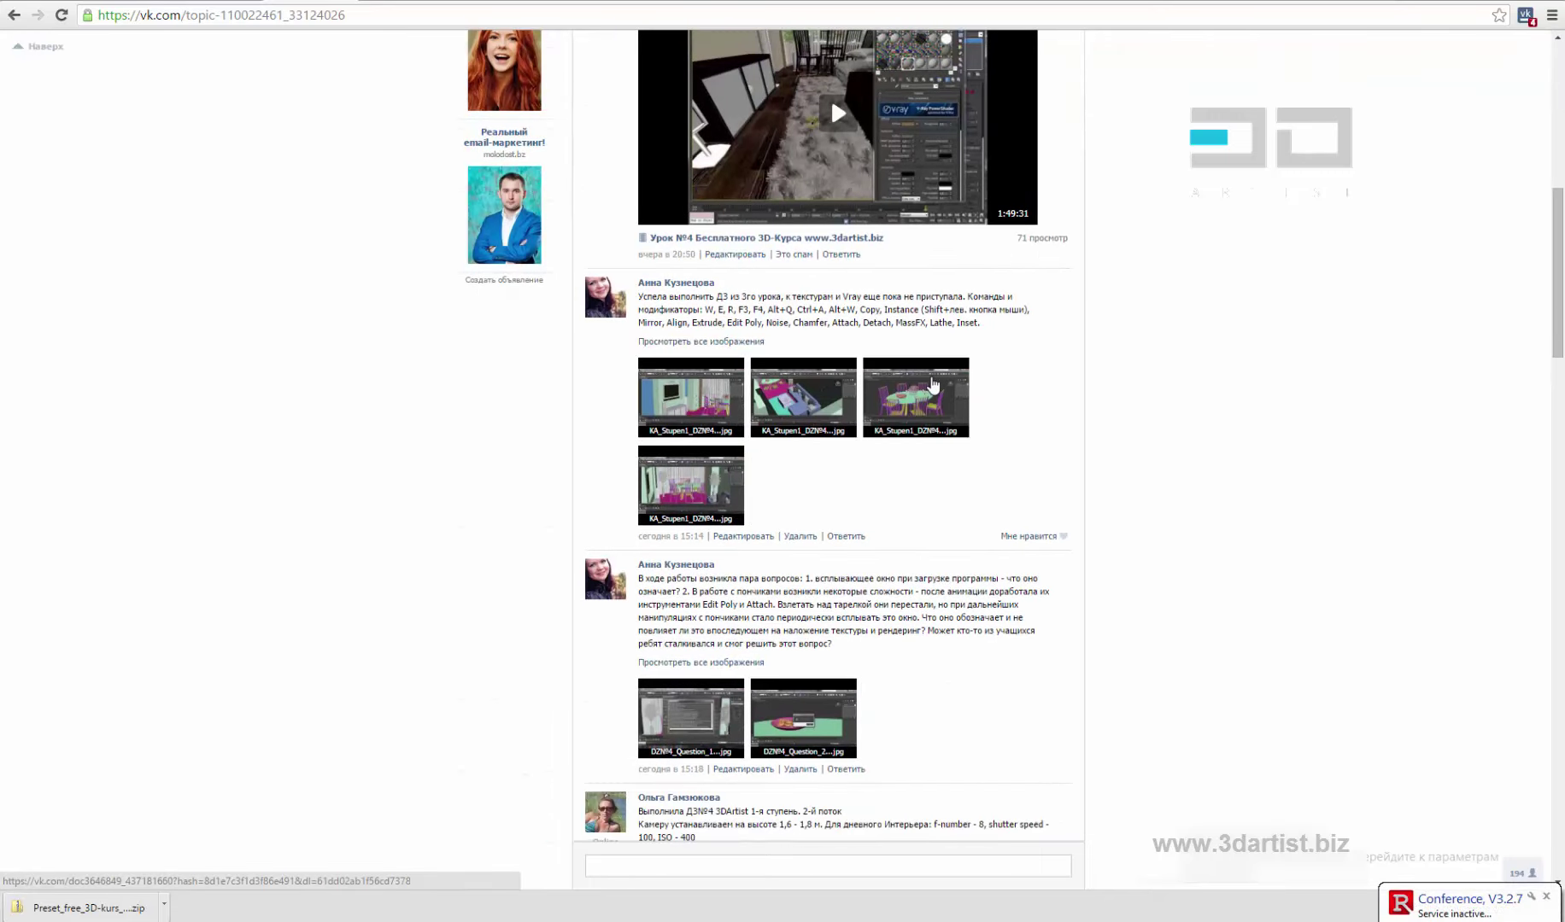
{"action": "scroll", "coordinate": [965, 408], "scroll_direction": "down", "scroll_amount": 2}
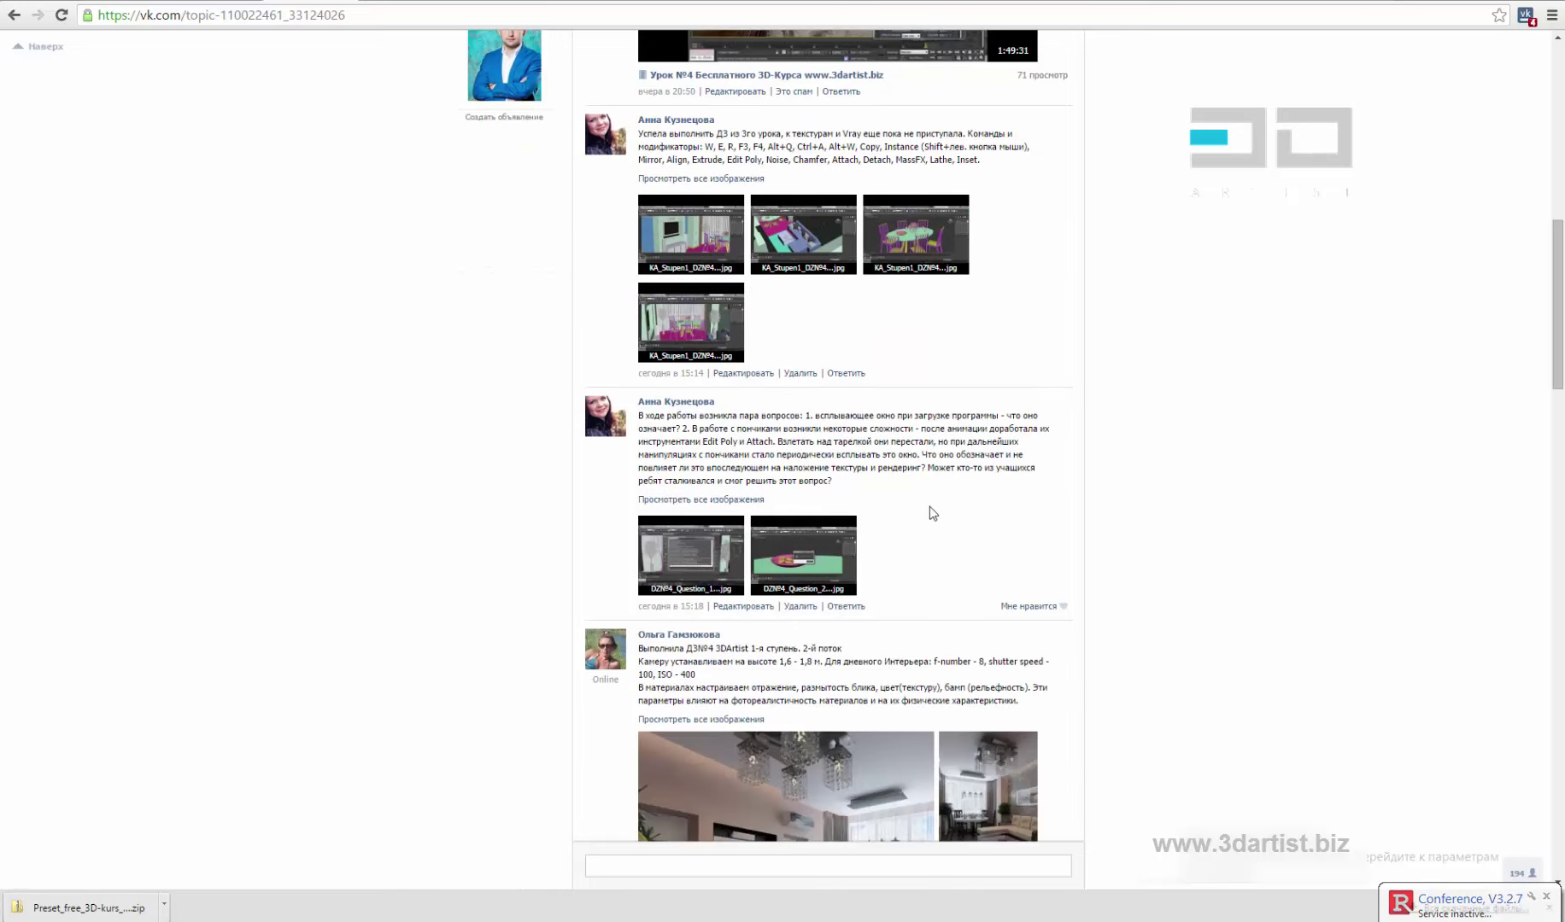
{"action": "scroll", "coordinate": [933, 512], "scroll_direction": "down", "scroll_amount": 3}
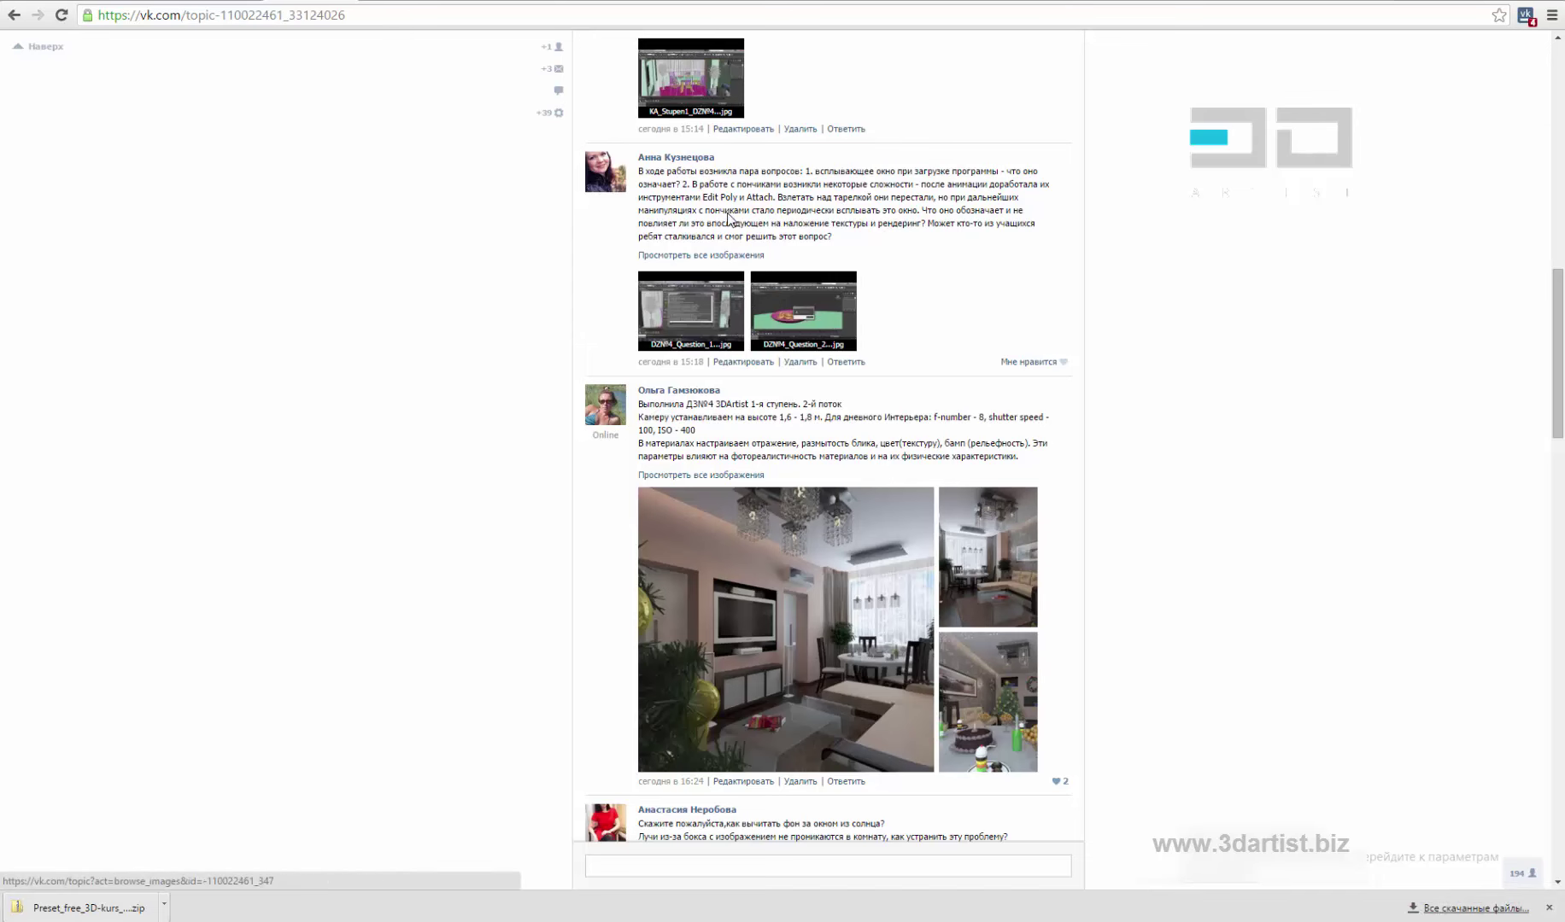
Open the DZ№4_Question_1 and DZ№4_Question_2 screenshots attached to the student's question post
{"action": "left_click", "coordinate": [705, 320]}
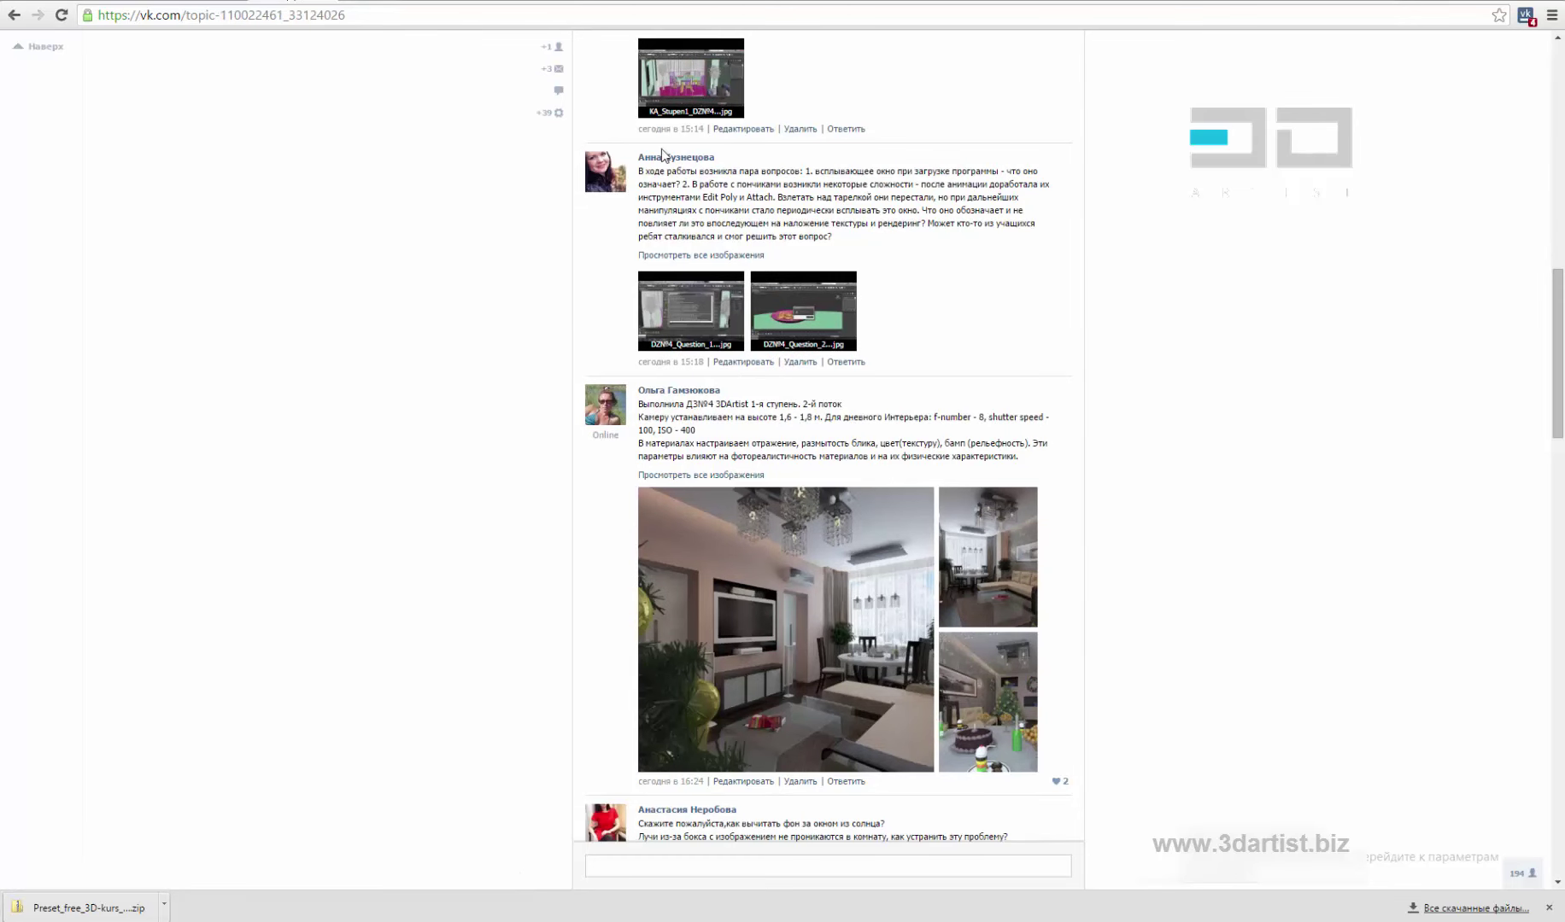
{"action": "left_click", "coordinate": [808, 331]}
{"action": "scroll", "coordinate": [1094, 323], "scroll_direction": "down", "scroll_amount": 2}
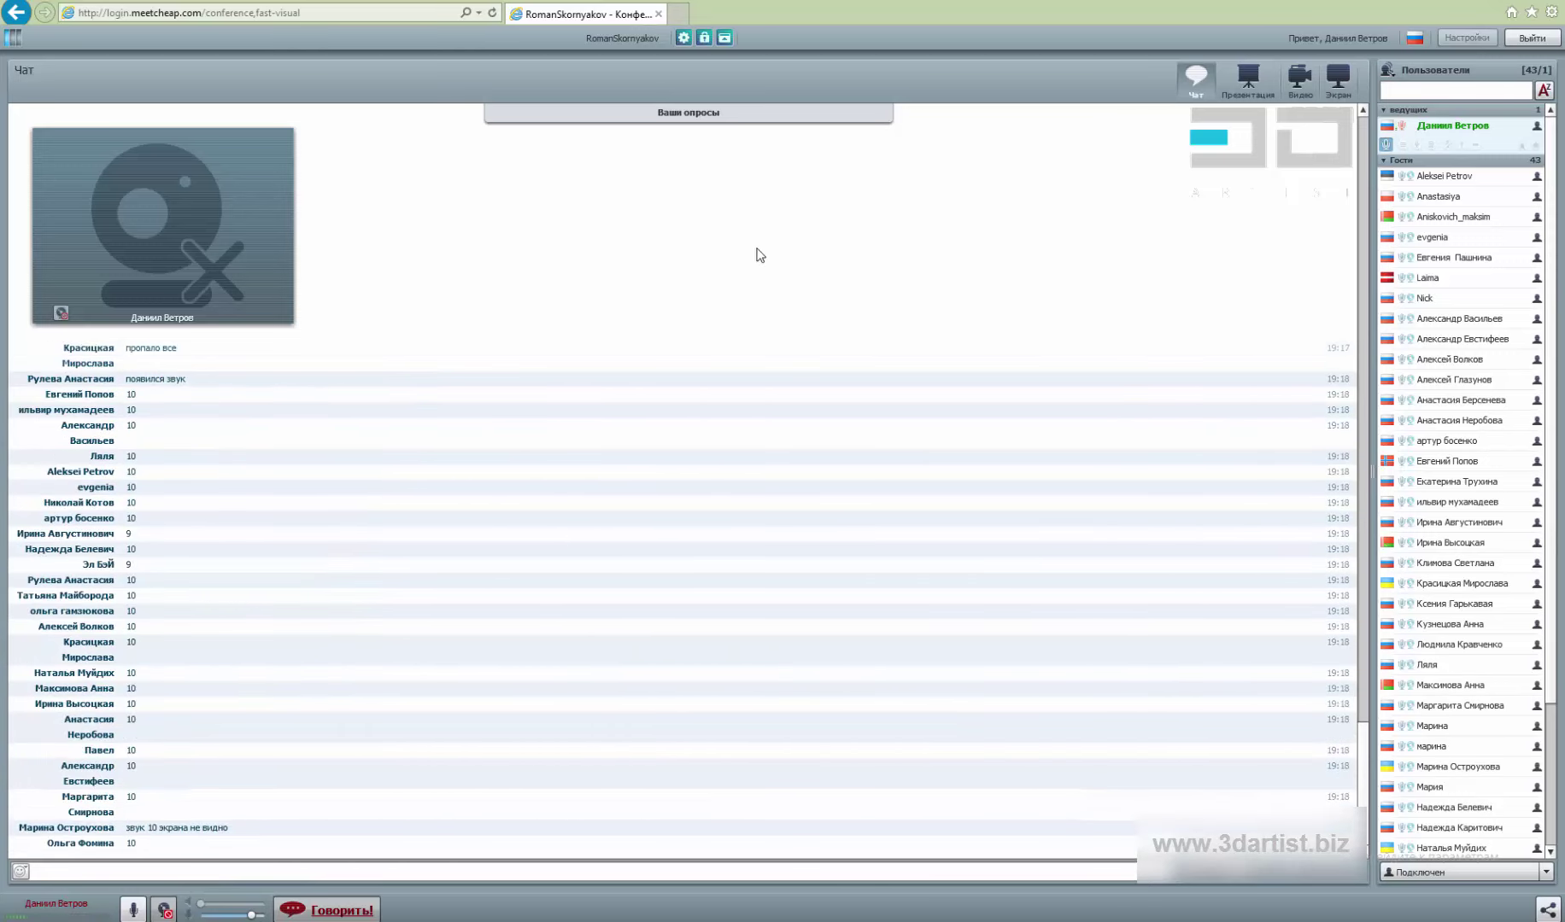
Switch to the conference's screen-sharing mode and start broadcasting the screen to the participants
{"action": "left_click", "coordinate": [1337, 78]}
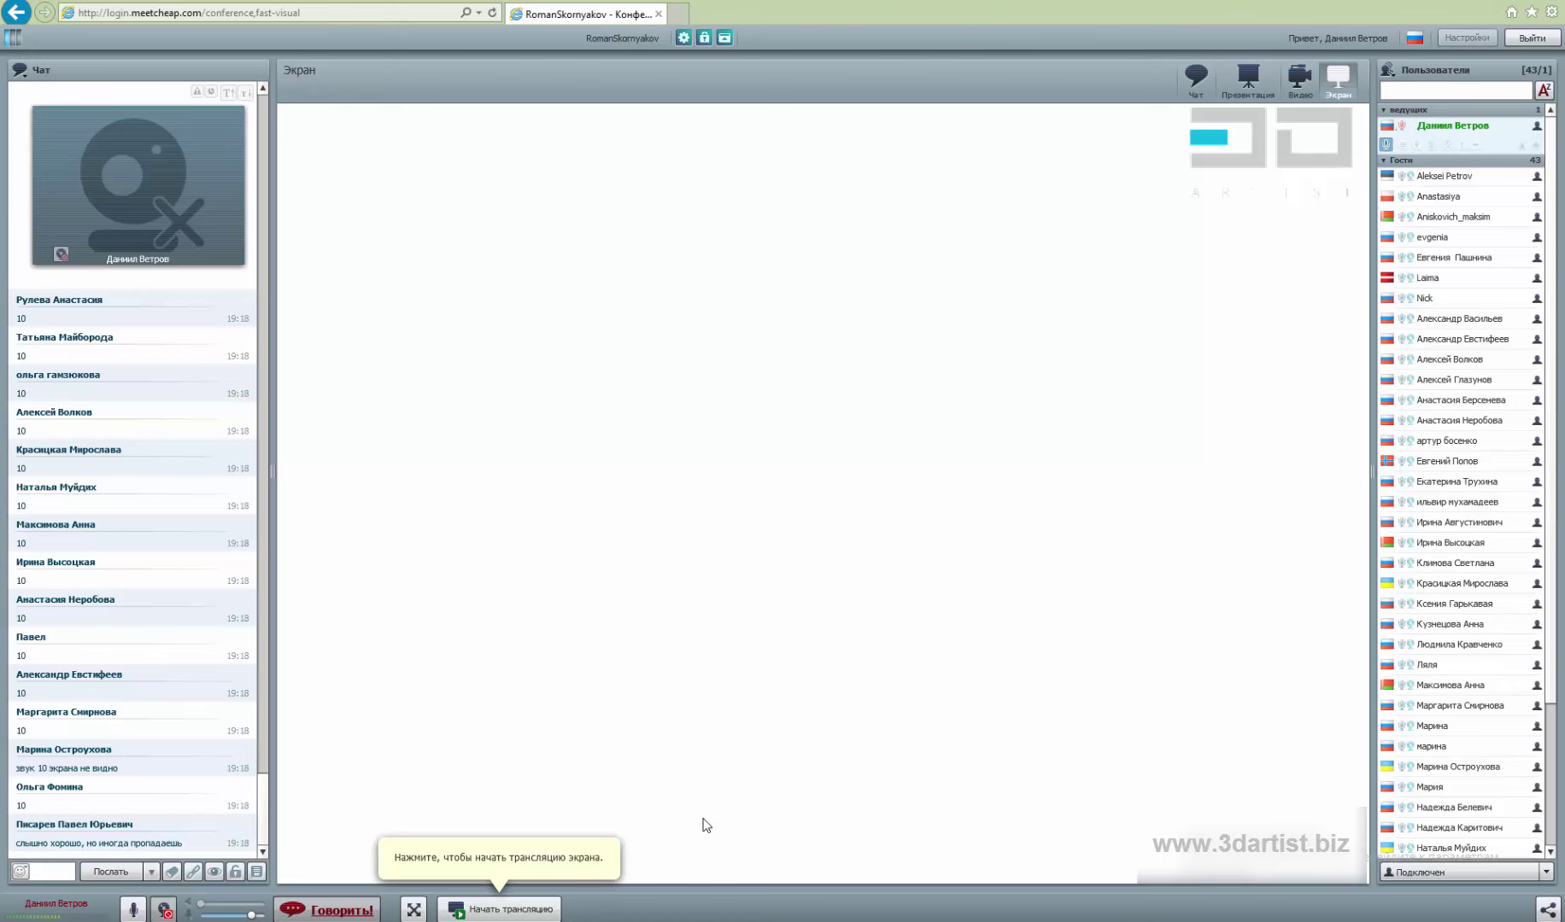
{"action": "left_click", "coordinate": [502, 908]}
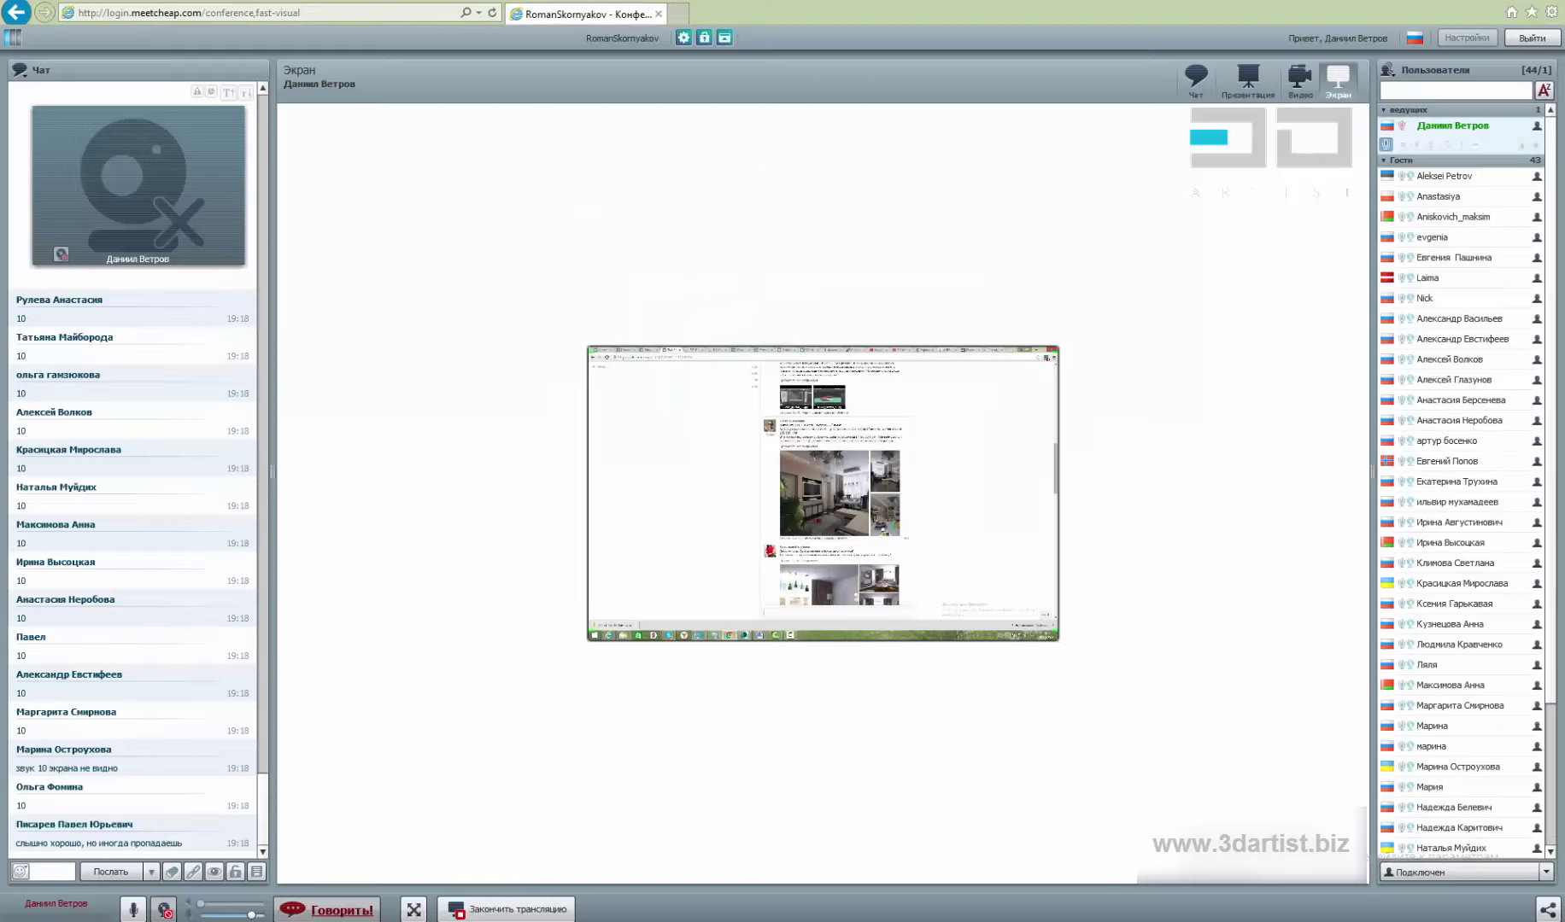
Return to the VK homework topic and open the DZ№4_Question_2.jpg attachment from the student's question post
{"action": "key", "text": "alt+Tab"}
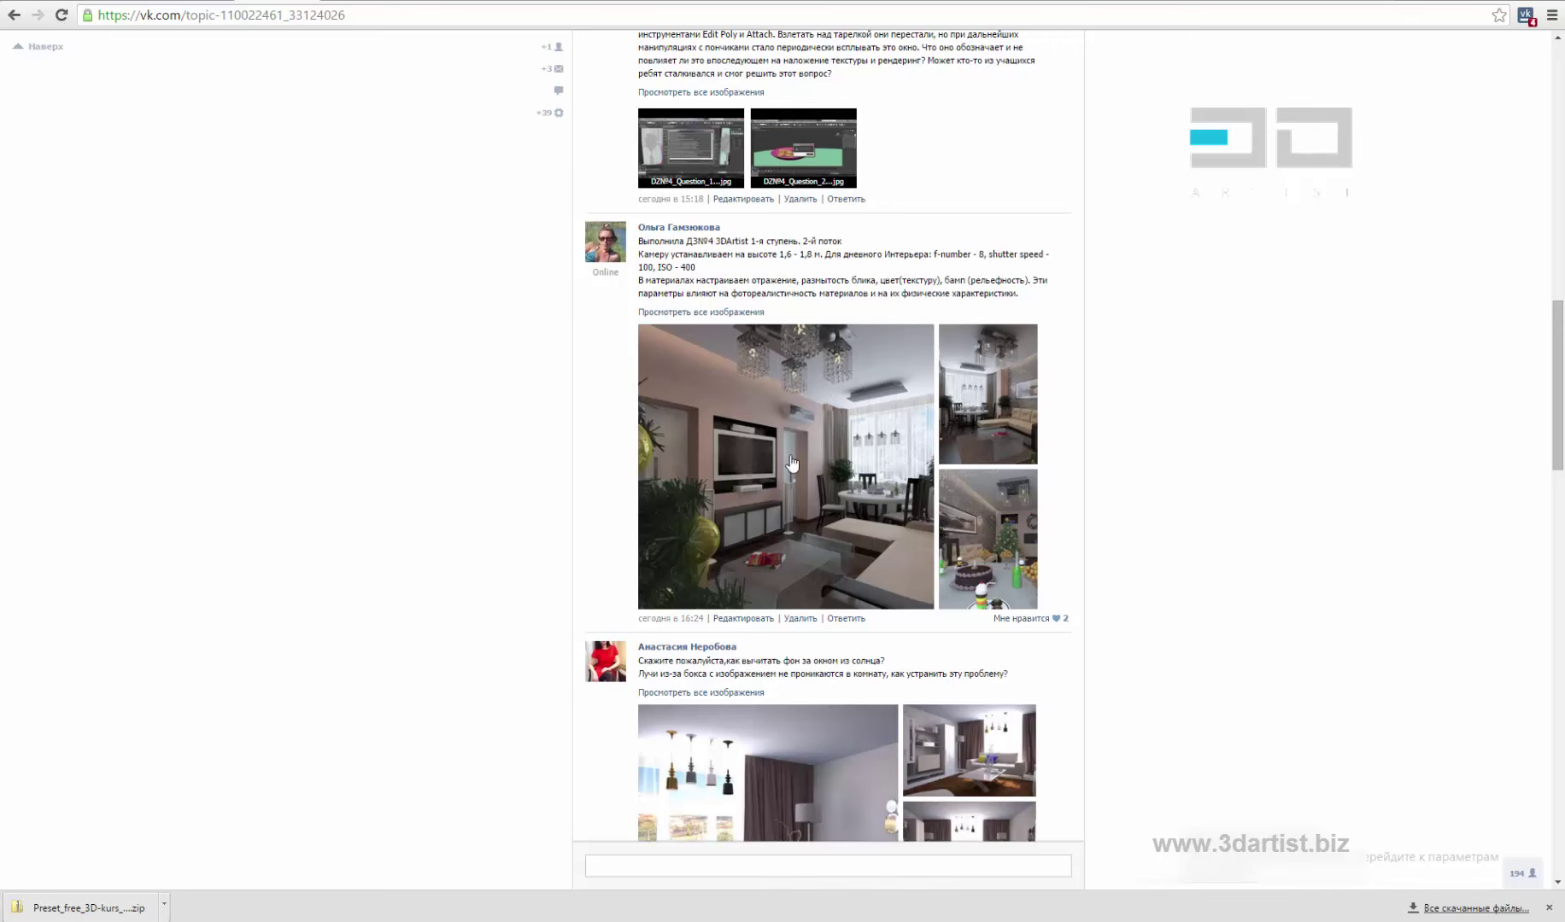
{"action": "left_click", "coordinate": [803, 147]}
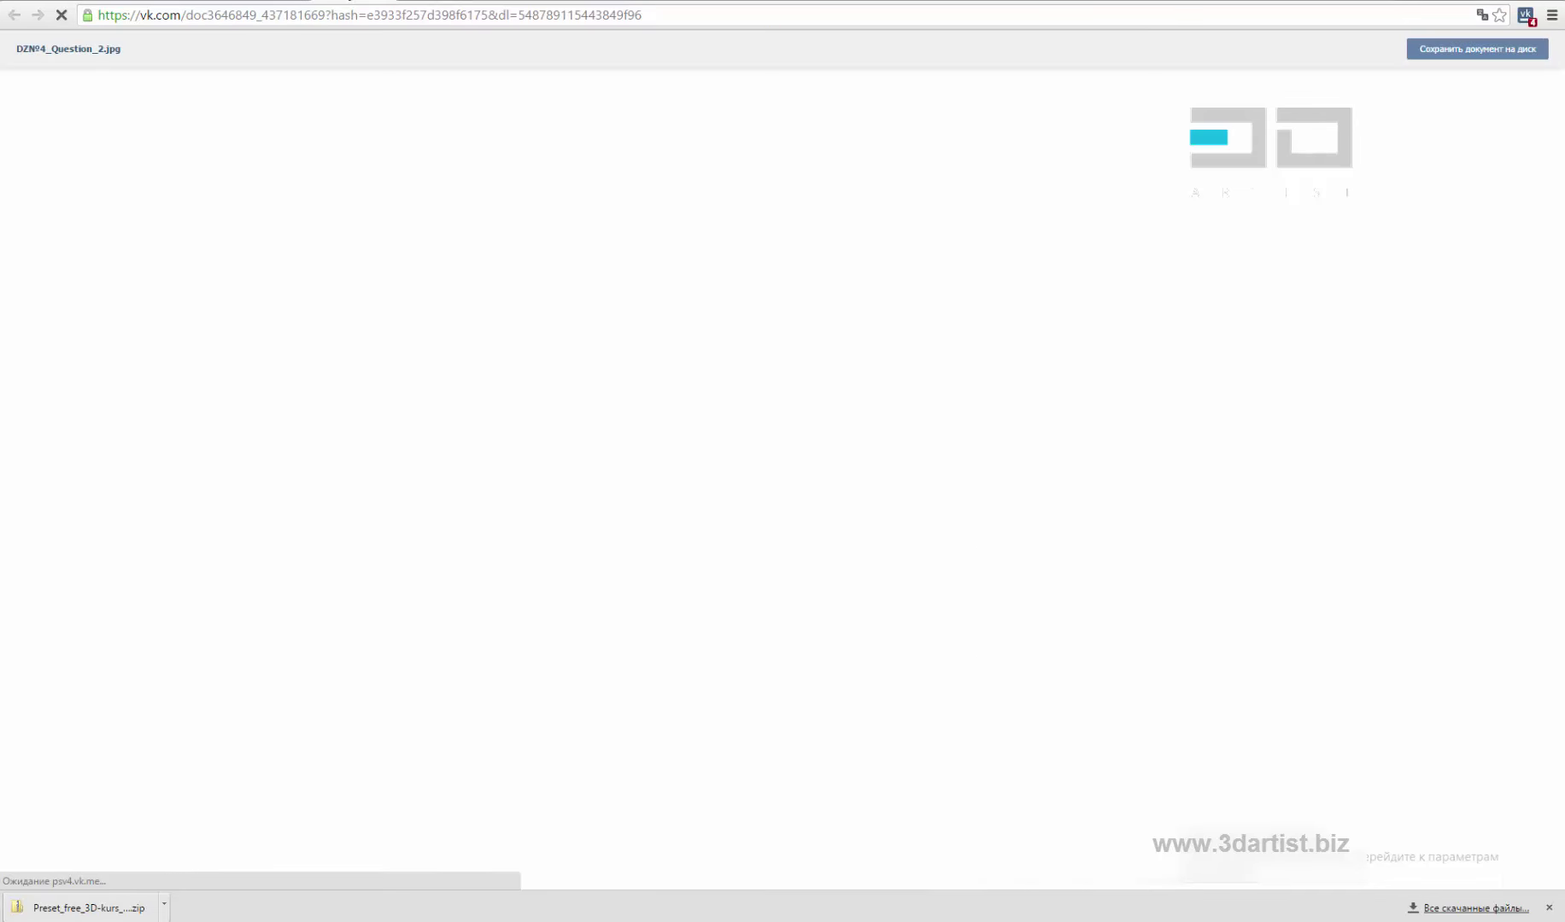
Return to the VK homework topic and examine the next students' interior renders and their camera, material and window-background comments
{"action": "key", "text": "alt+Left"}
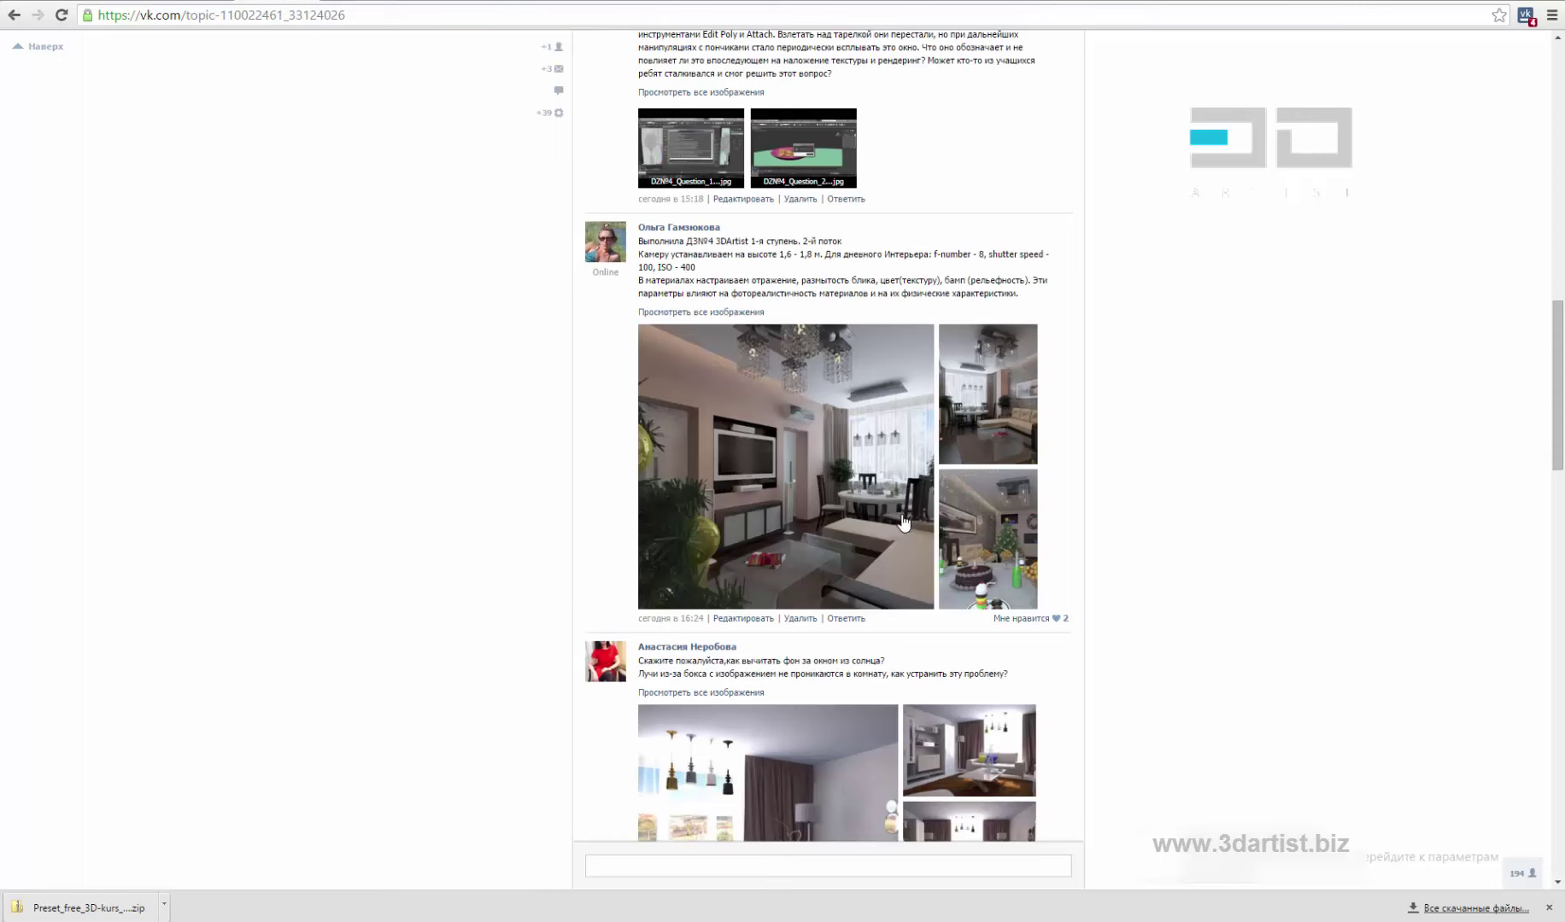
{"action": "scroll", "coordinate": [944, 483], "scroll_direction": "down", "scroll_amount": 2}
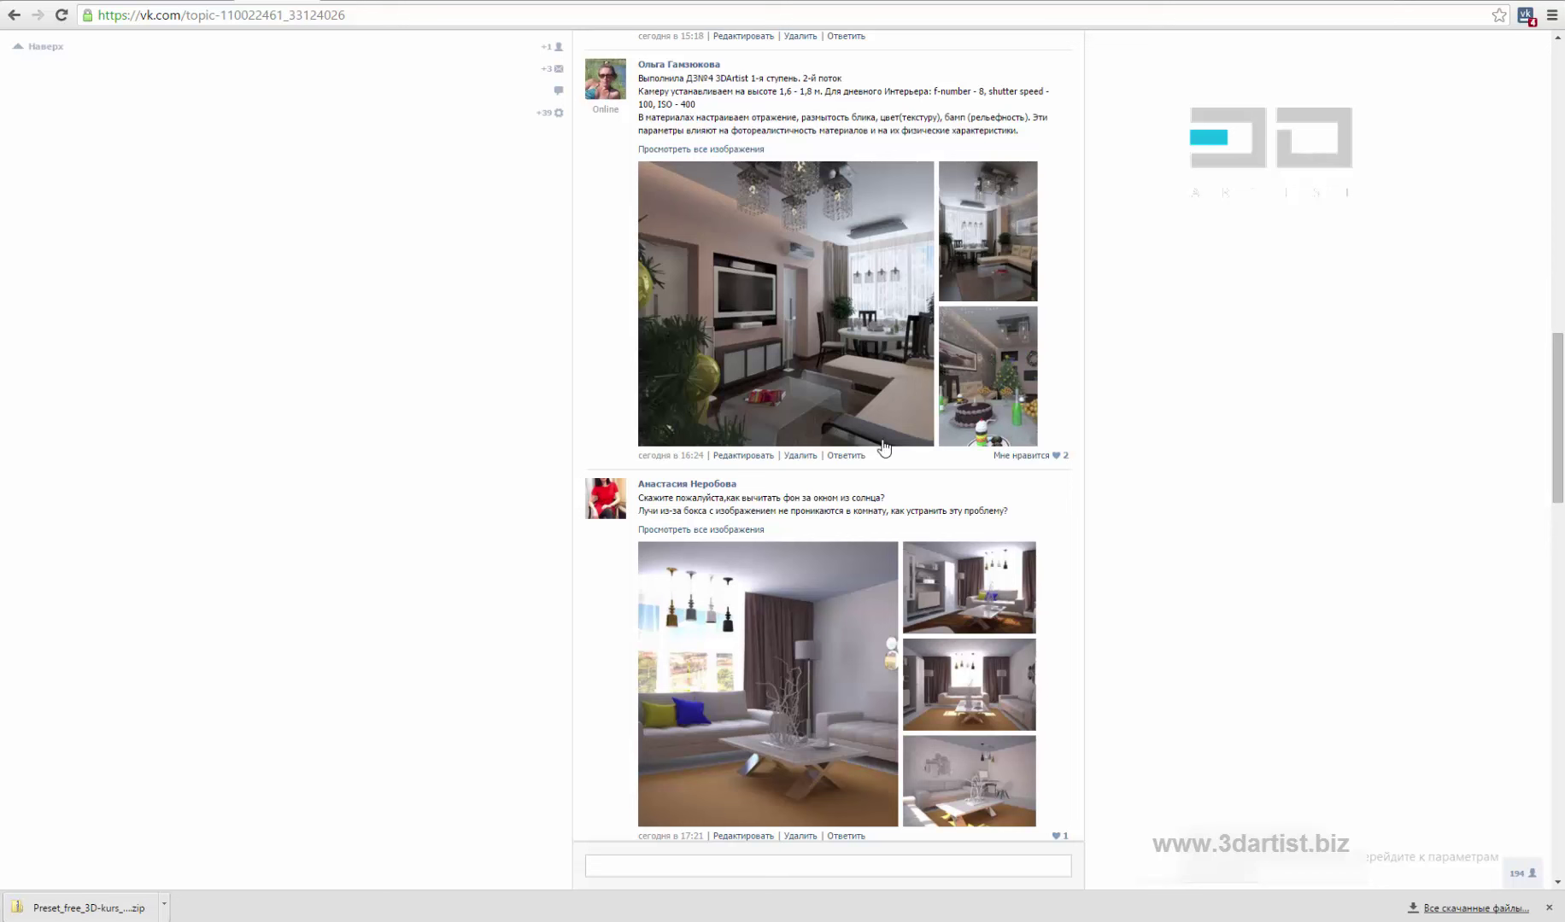
{"action": "scroll", "coordinate": [912, 417], "scroll_direction": "down", "scroll_amount": 1}
{"action": "scroll", "coordinate": [913, 415], "scroll_direction": "down", "scroll_amount": 3}
{"action": "scroll", "coordinate": [1058, 331], "scroll_direction": "up", "scroll_amount": 5}
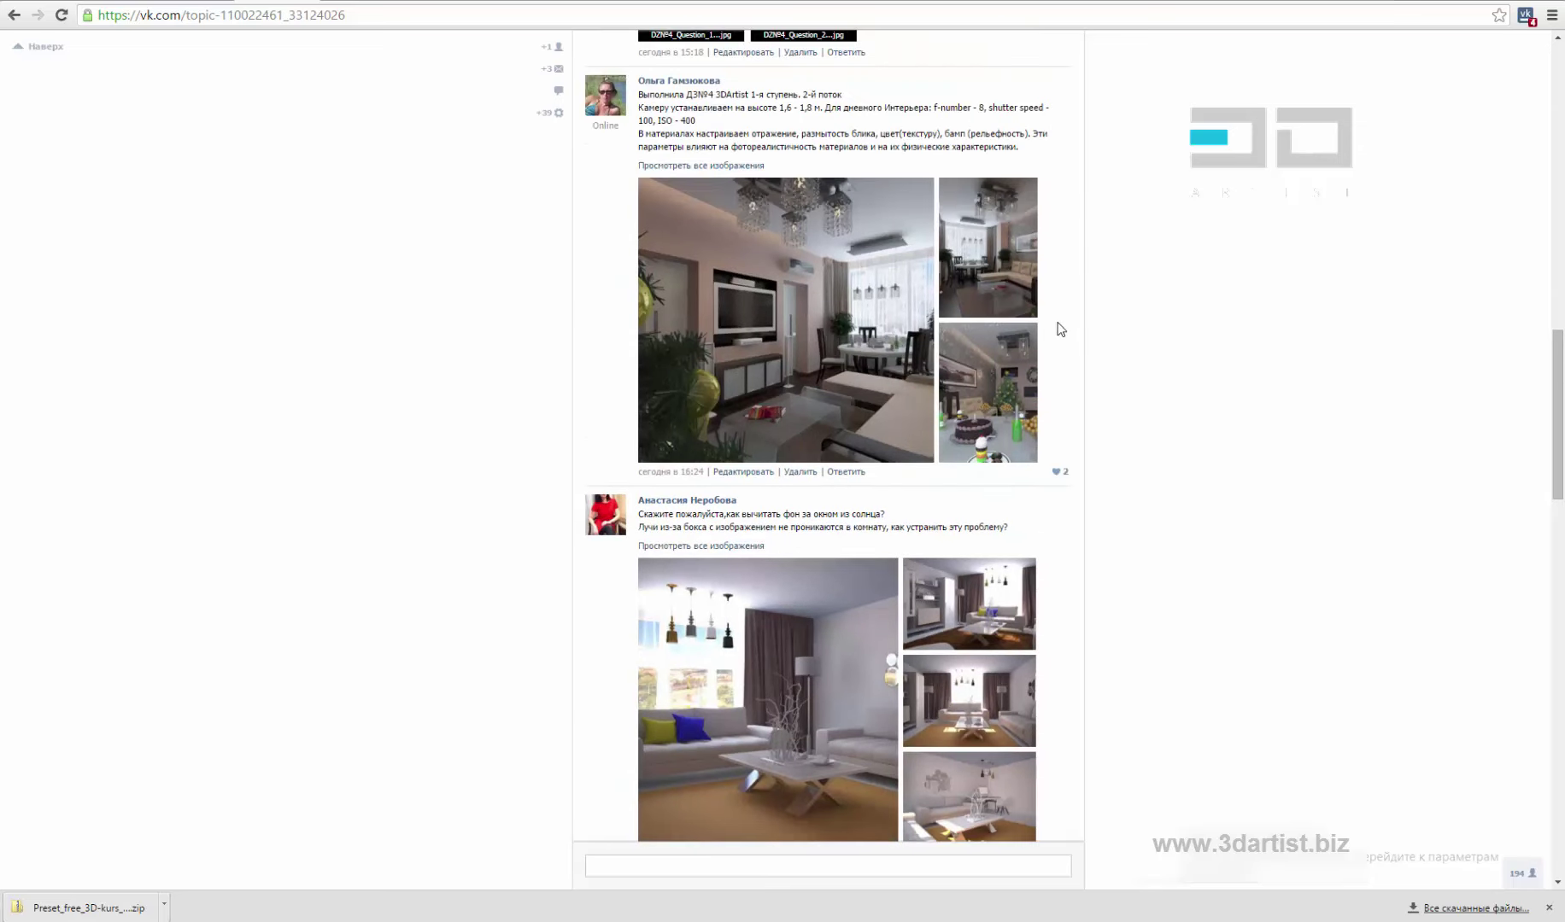
{"action": "scroll", "coordinate": [944, 303], "scroll_direction": "down", "scroll_amount": 4}
{"action": "scroll", "coordinate": [923, 309], "scroll_direction": "up", "scroll_amount": 2}
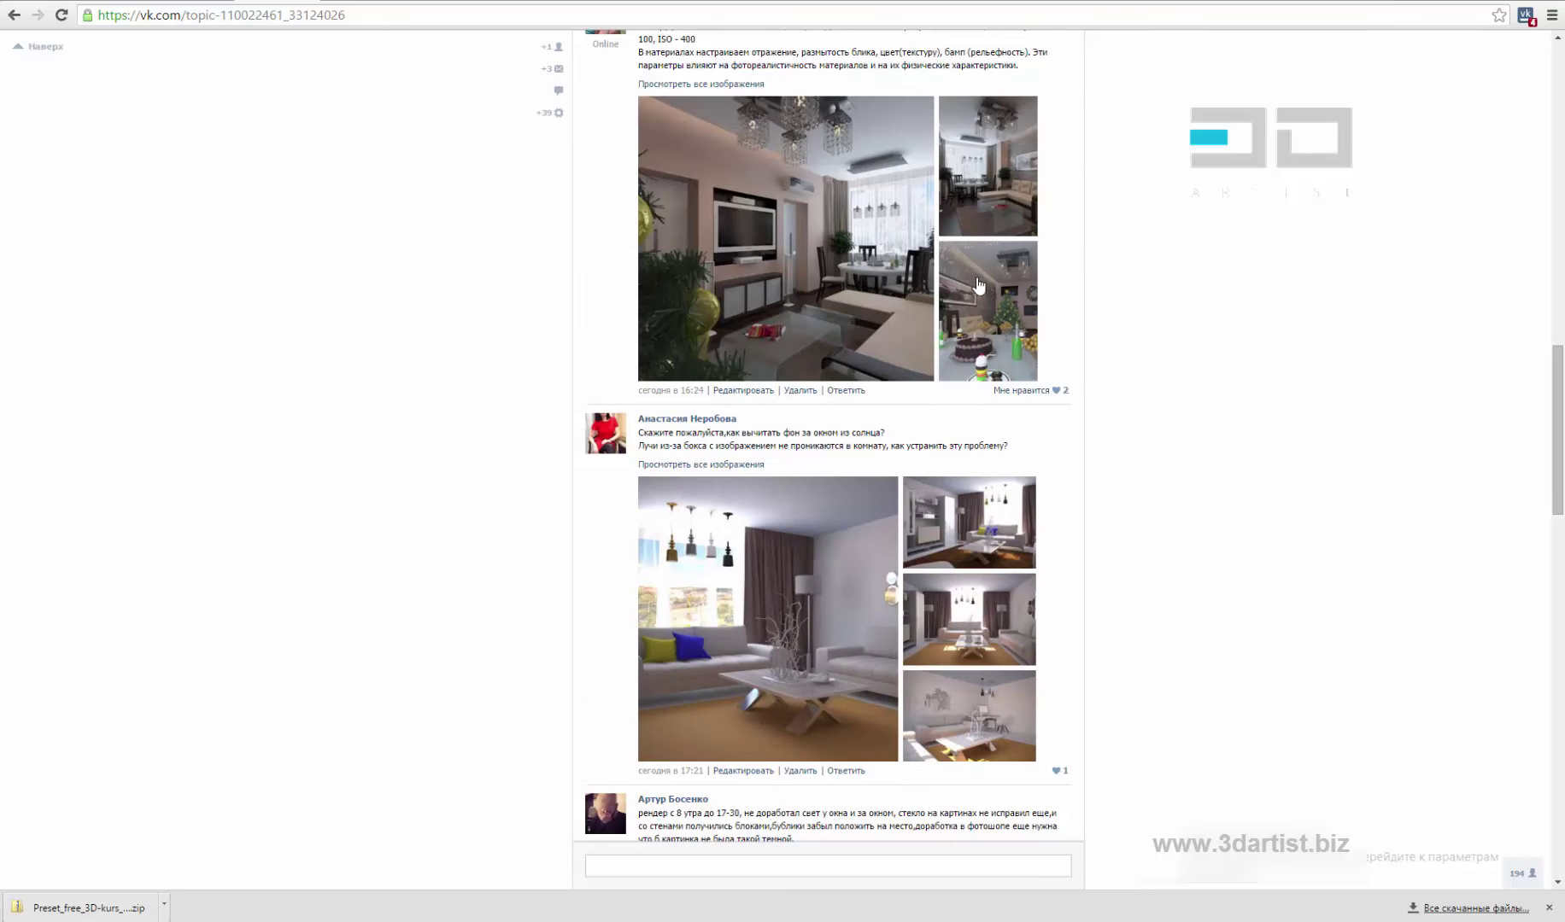
{"action": "scroll", "coordinate": [981, 272], "scroll_direction": "down", "scroll_amount": 1}
{"action": "scroll", "coordinate": [1012, 289], "scroll_direction": "up", "scroll_amount": 3}
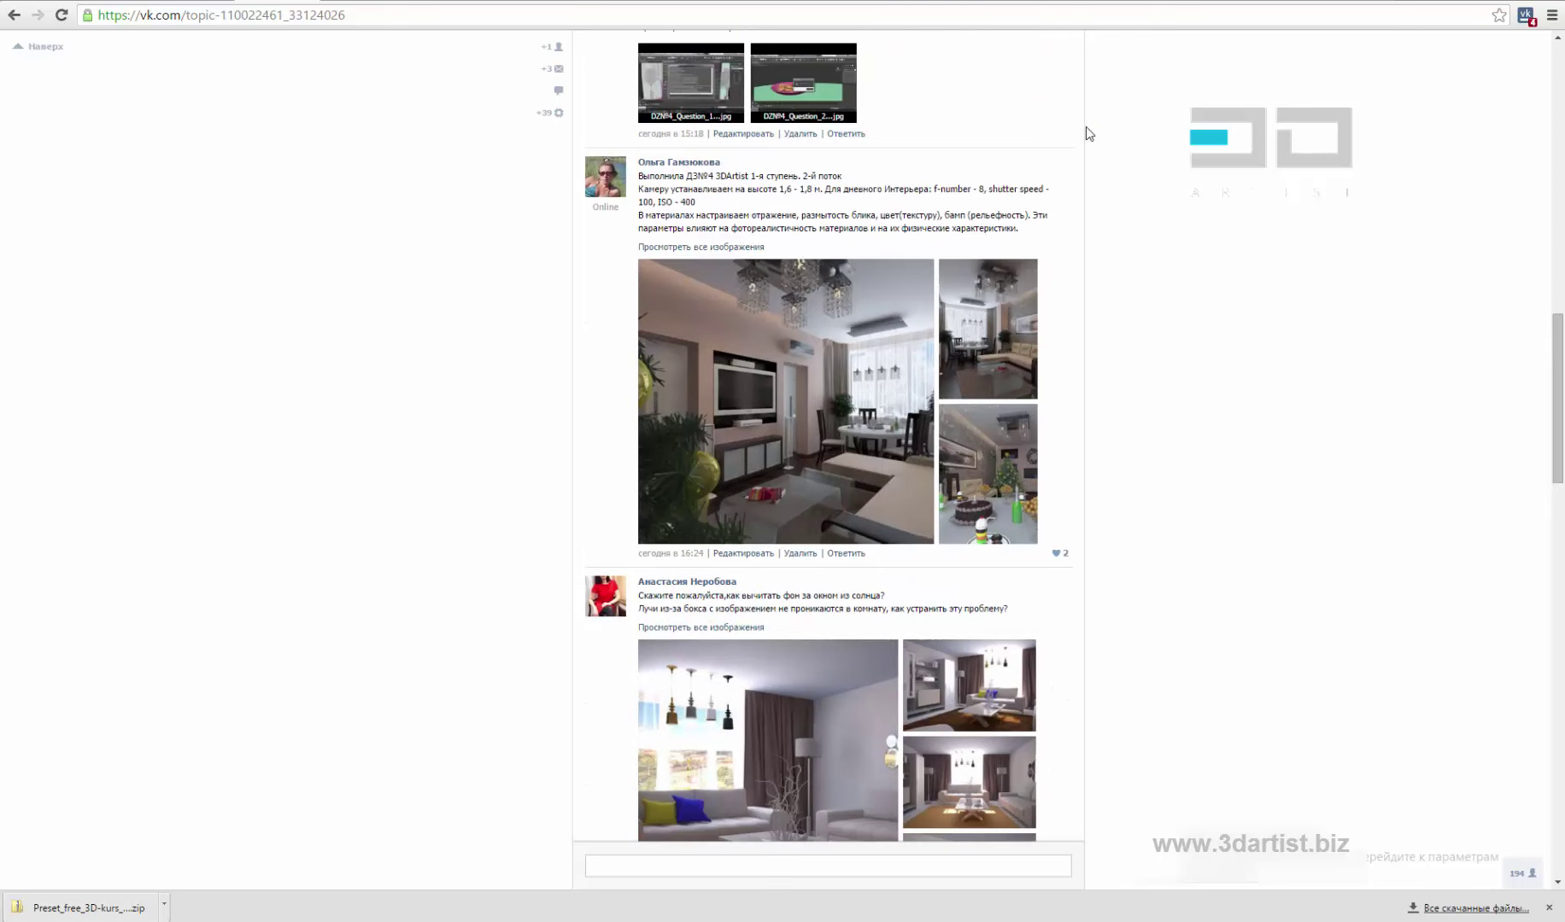
{"action": "scroll", "coordinate": [1074, 175], "scroll_direction": "down", "scroll_amount": 2}
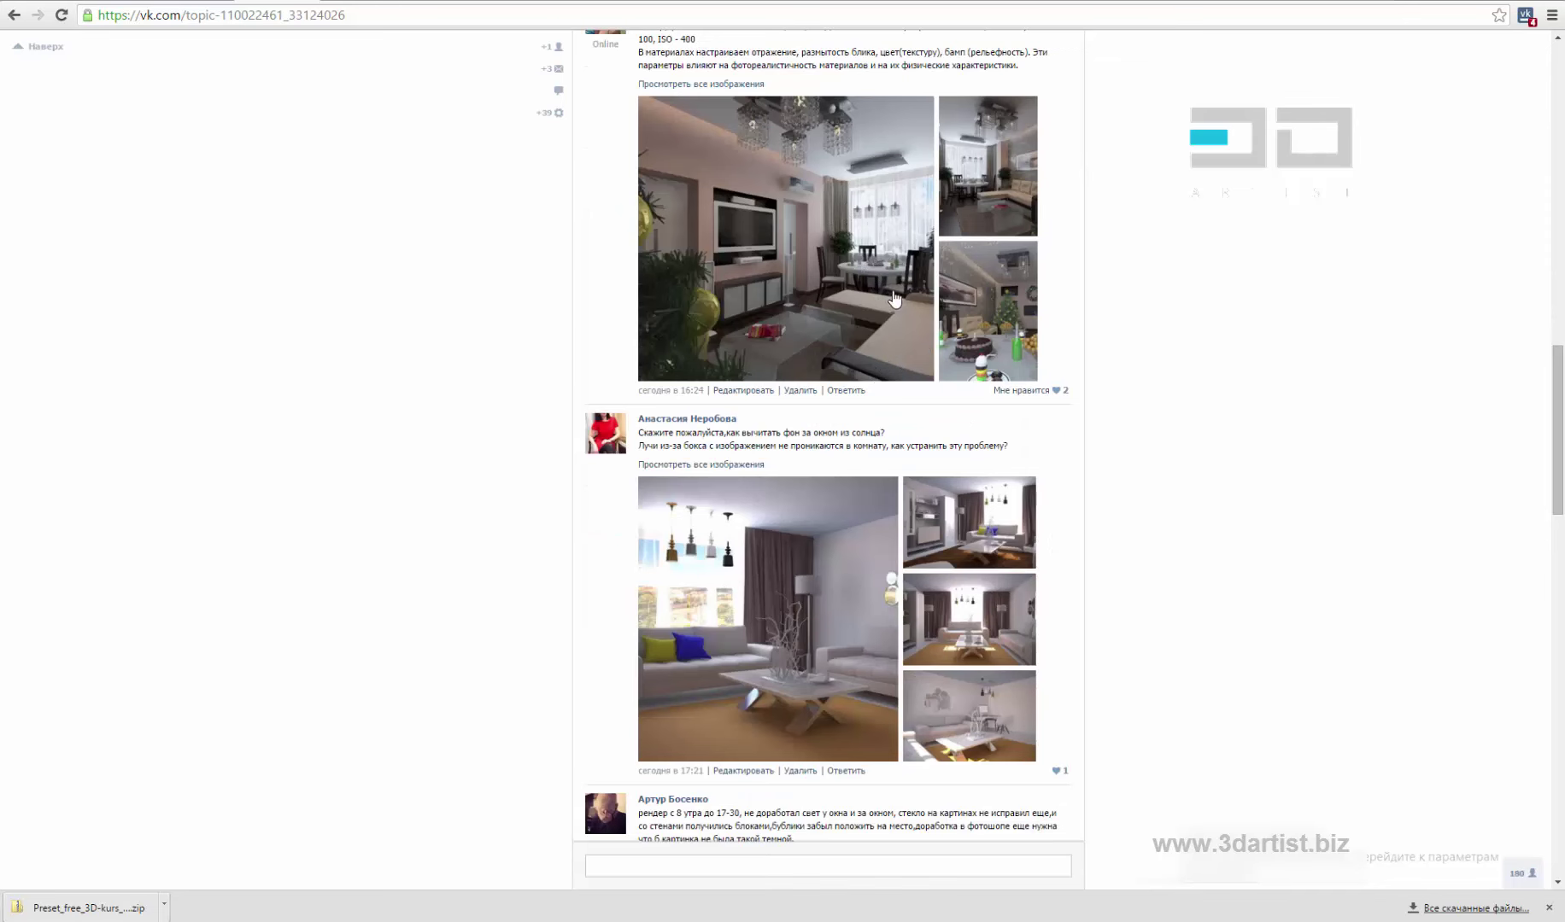
{"action": "scroll", "coordinate": [1194, 261], "scroll_direction": "down", "scroll_amount": 2}
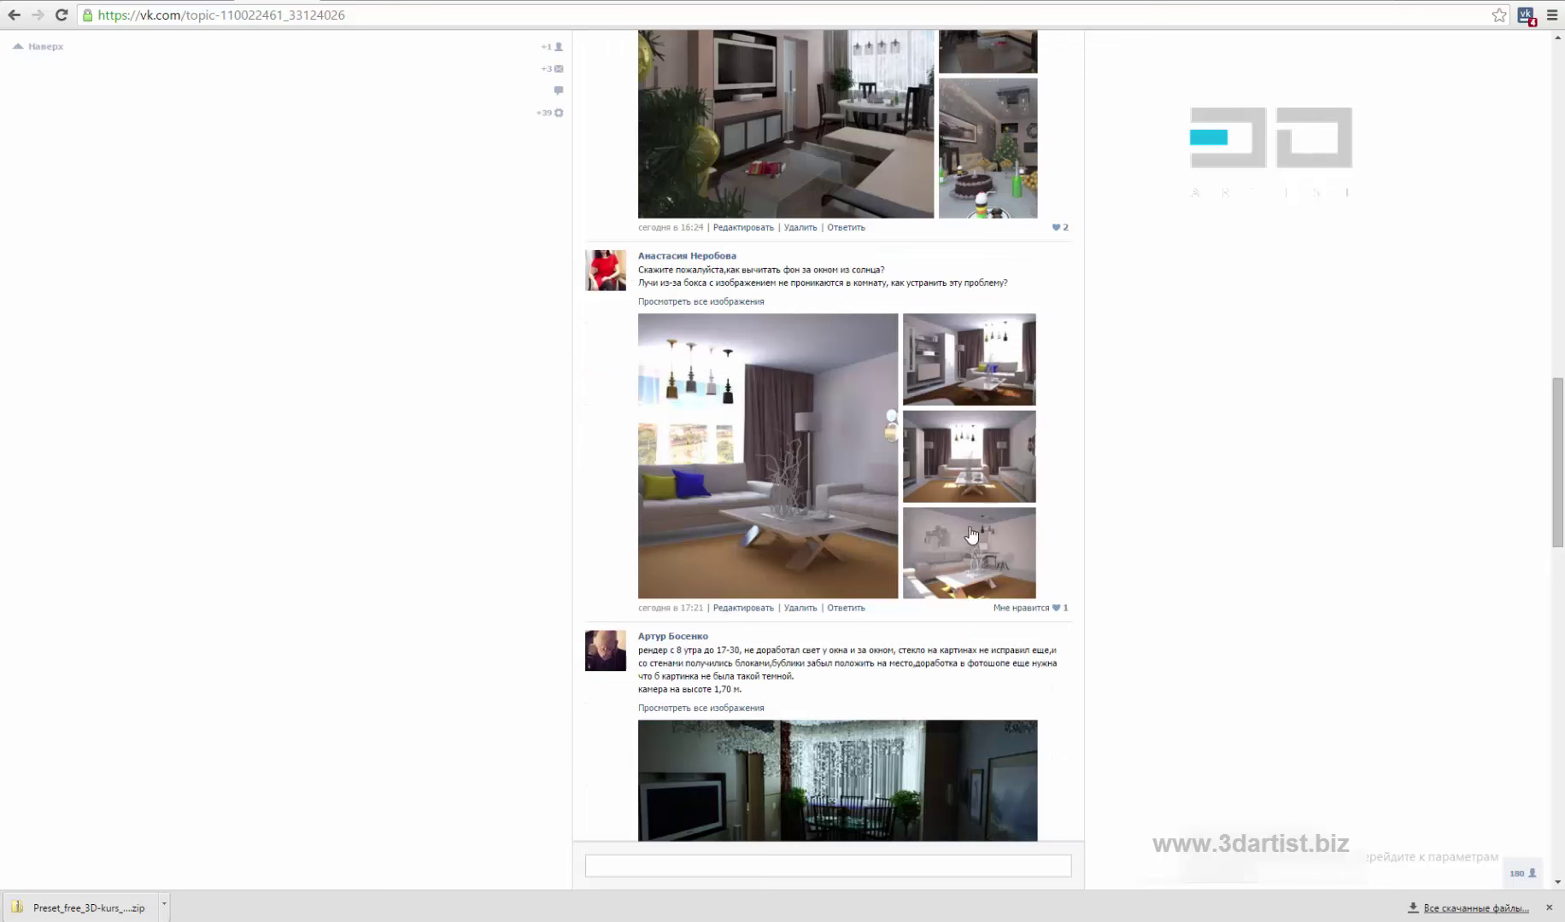
{"action": "scroll", "coordinate": [1120, 371], "scroll_direction": "down", "scroll_amount": 2}
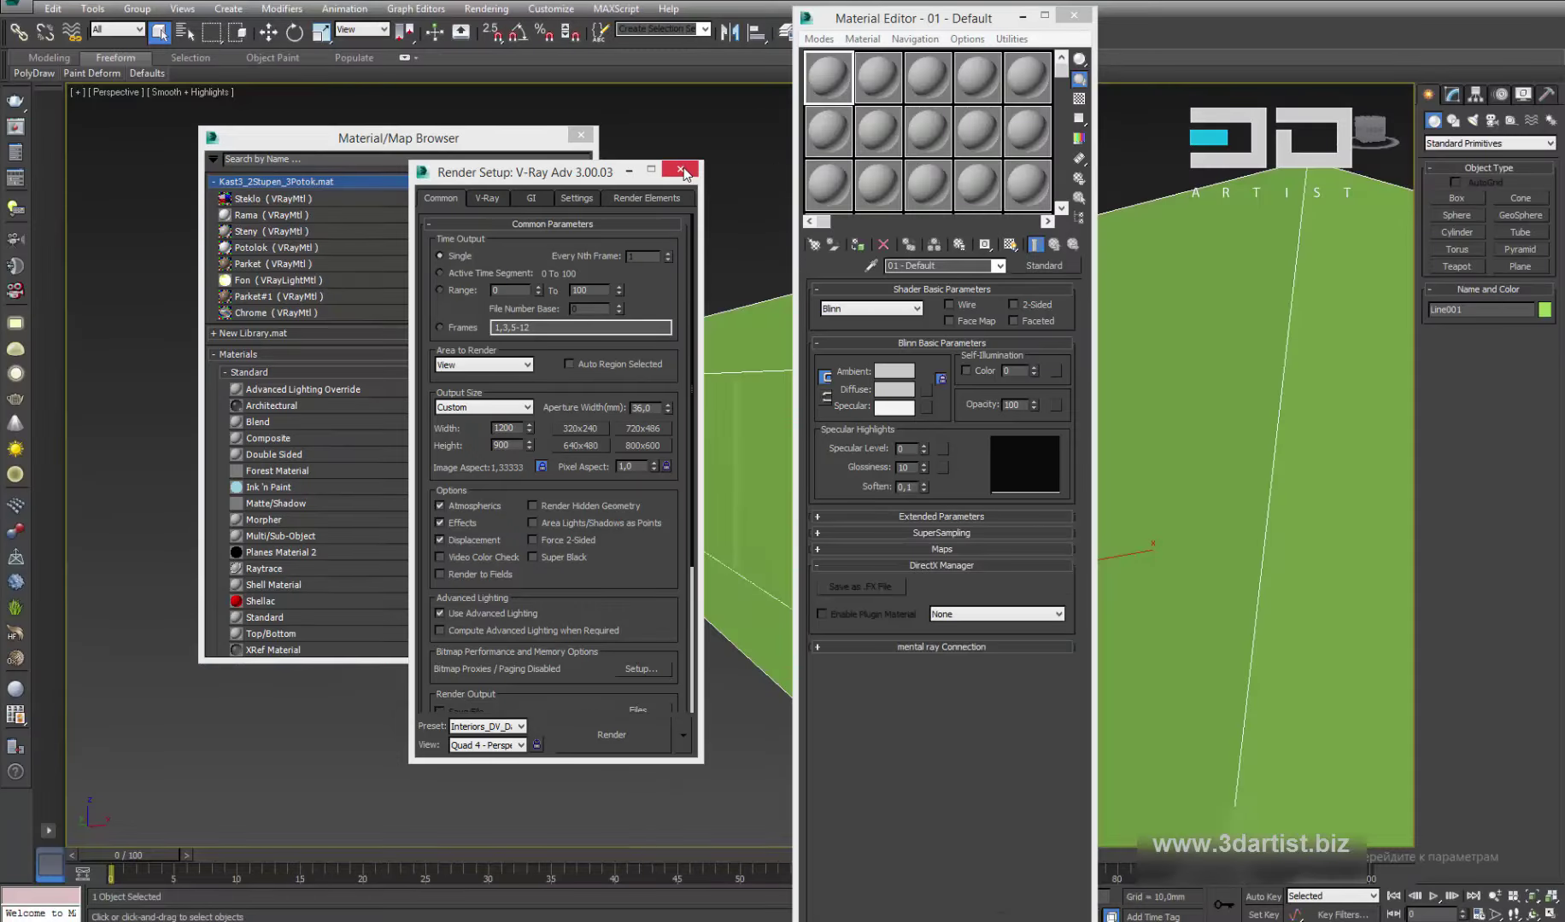
In 3ds Max, close the Render Setup window and arrange the Material/Map Browser and Material Editor side by side
{"action": "left_click", "coordinate": [683, 172]}
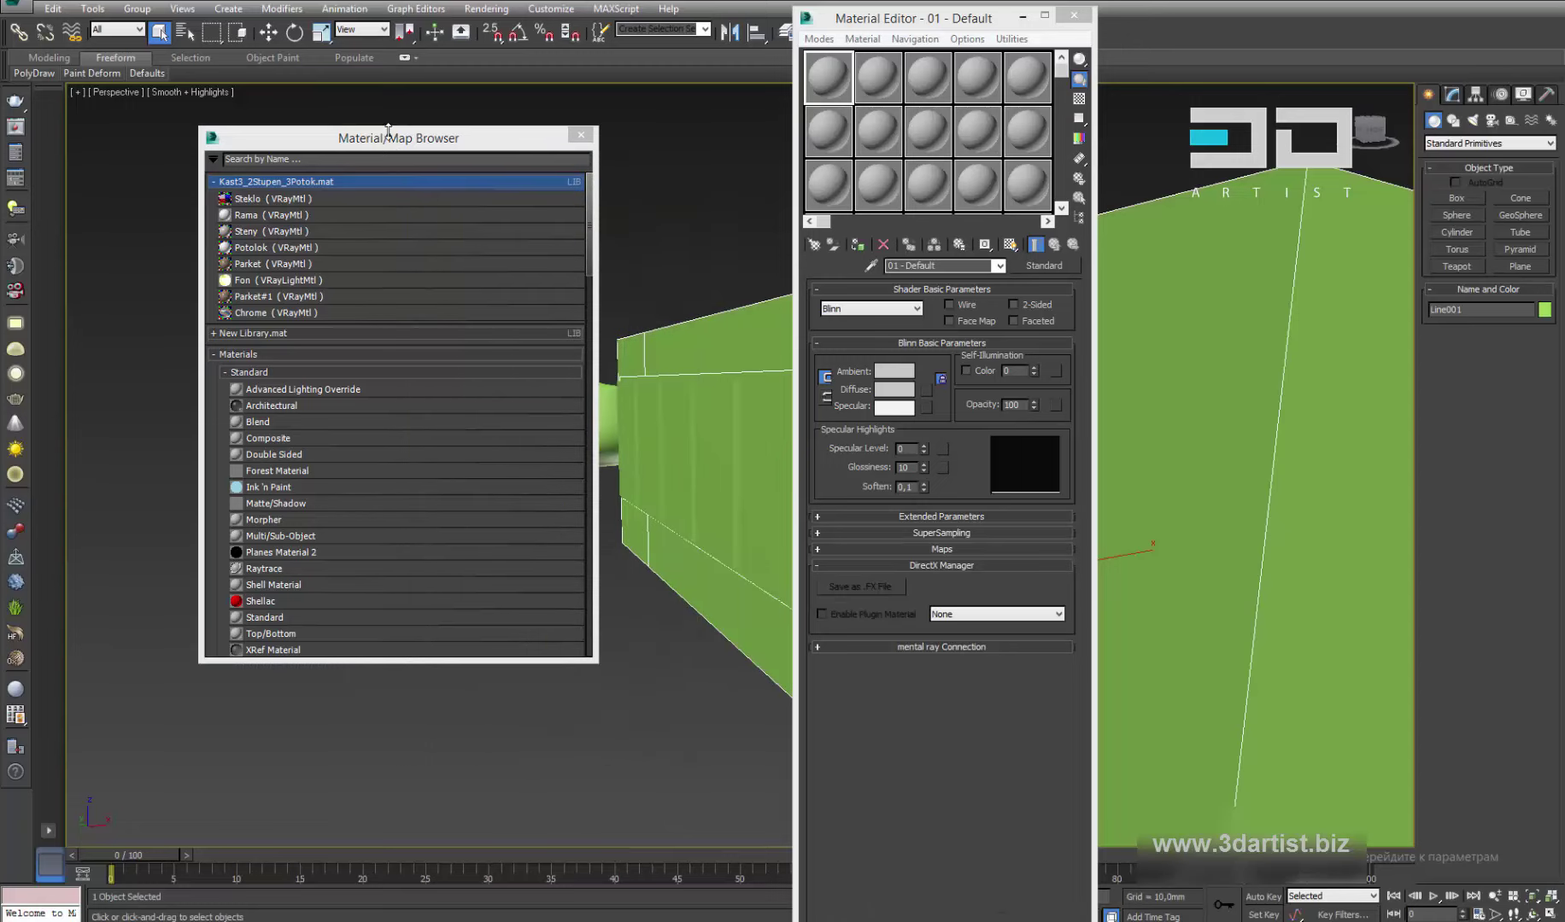
{"action": "left_click_drag", "start_coordinate": [393, 138], "coordinate": [676, 141]}
{"action": "left_click_drag", "start_coordinate": [855, 27], "coordinate": [867, 153]}
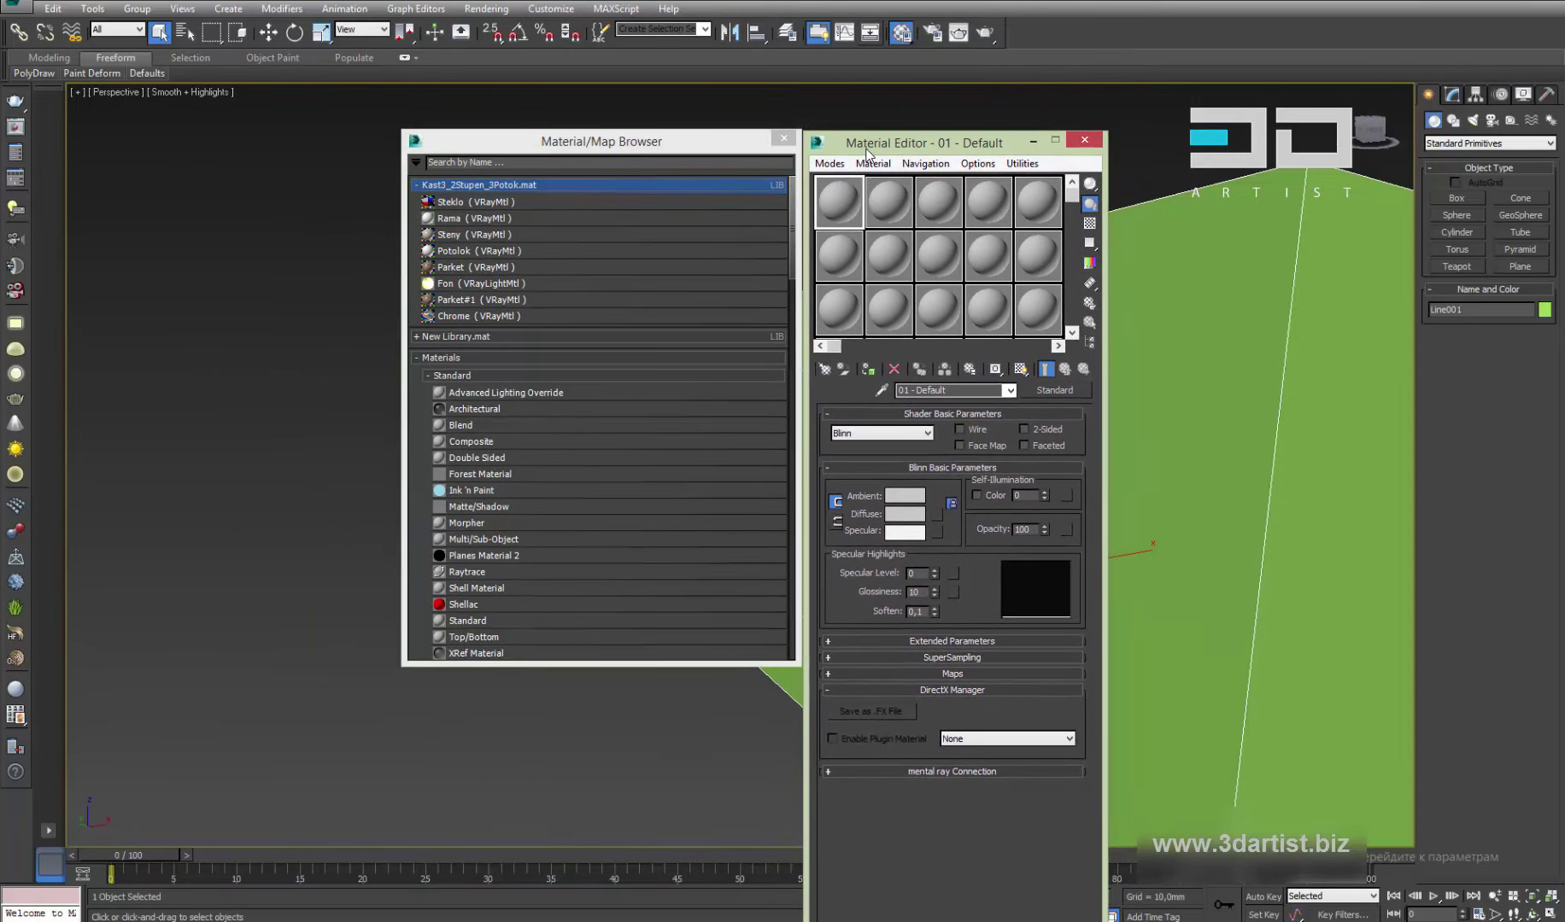
Change the second sample slot's material type from Standard to VRayMtl and close the remaining Material/Map Browser window
{"action": "left_click", "coordinate": [890, 205]}
{"action": "left_click", "coordinate": [1077, 392]}
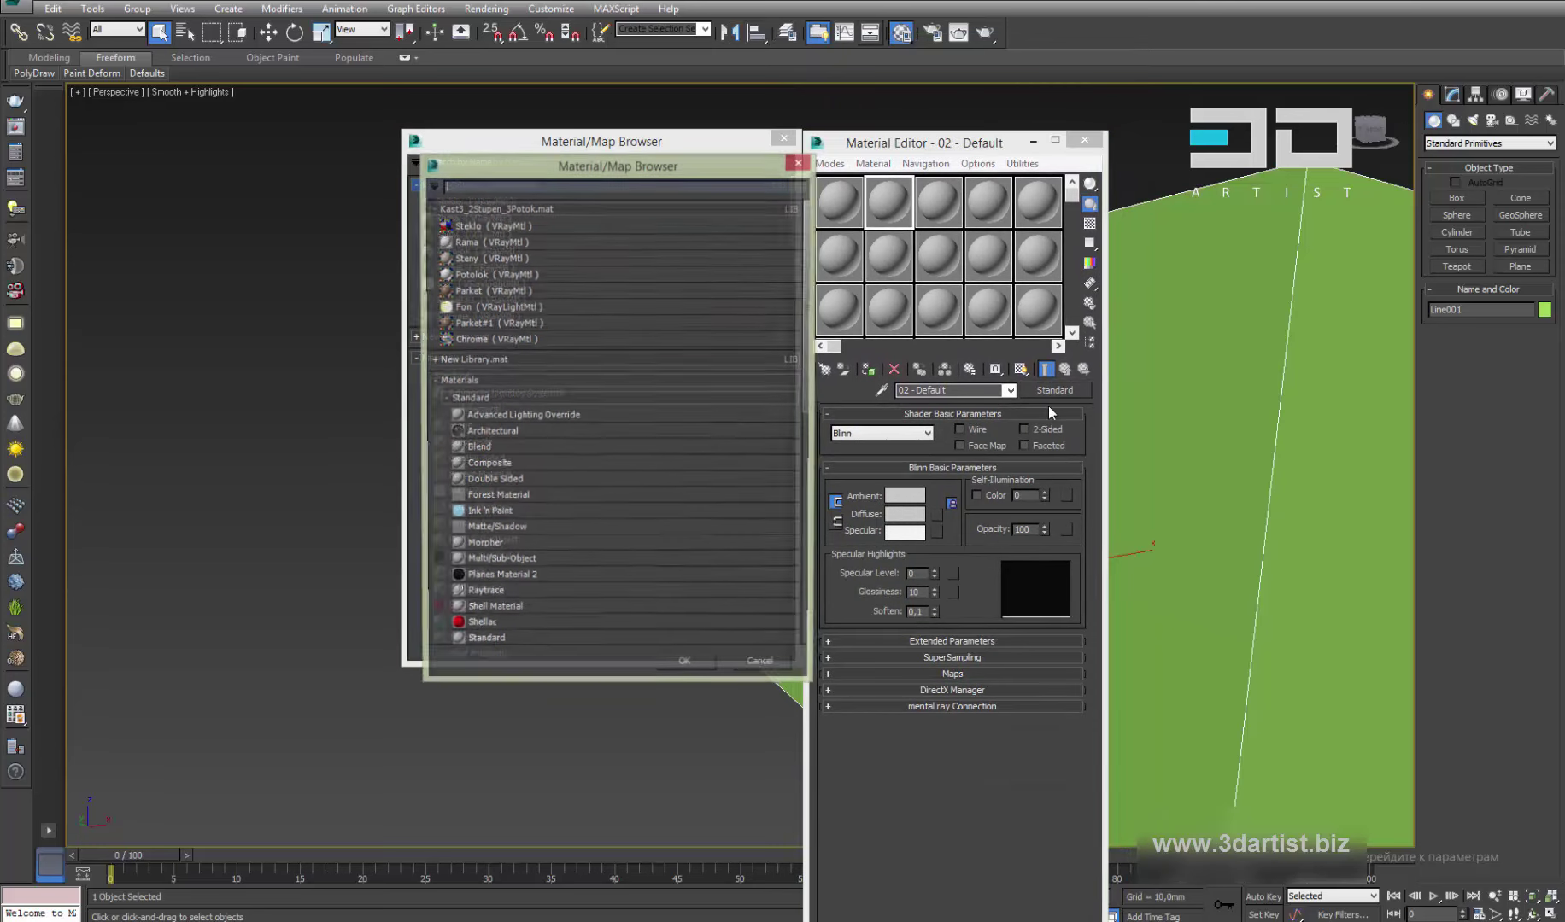
{"action": "left_click", "coordinate": [519, 625]}
{"action": "scroll", "coordinate": [530, 598], "scroll_direction": "down", "scroll_amount": 2}
{"action": "scroll", "coordinate": [530, 598], "scroll_direction": "down", "scroll_amount": 6}
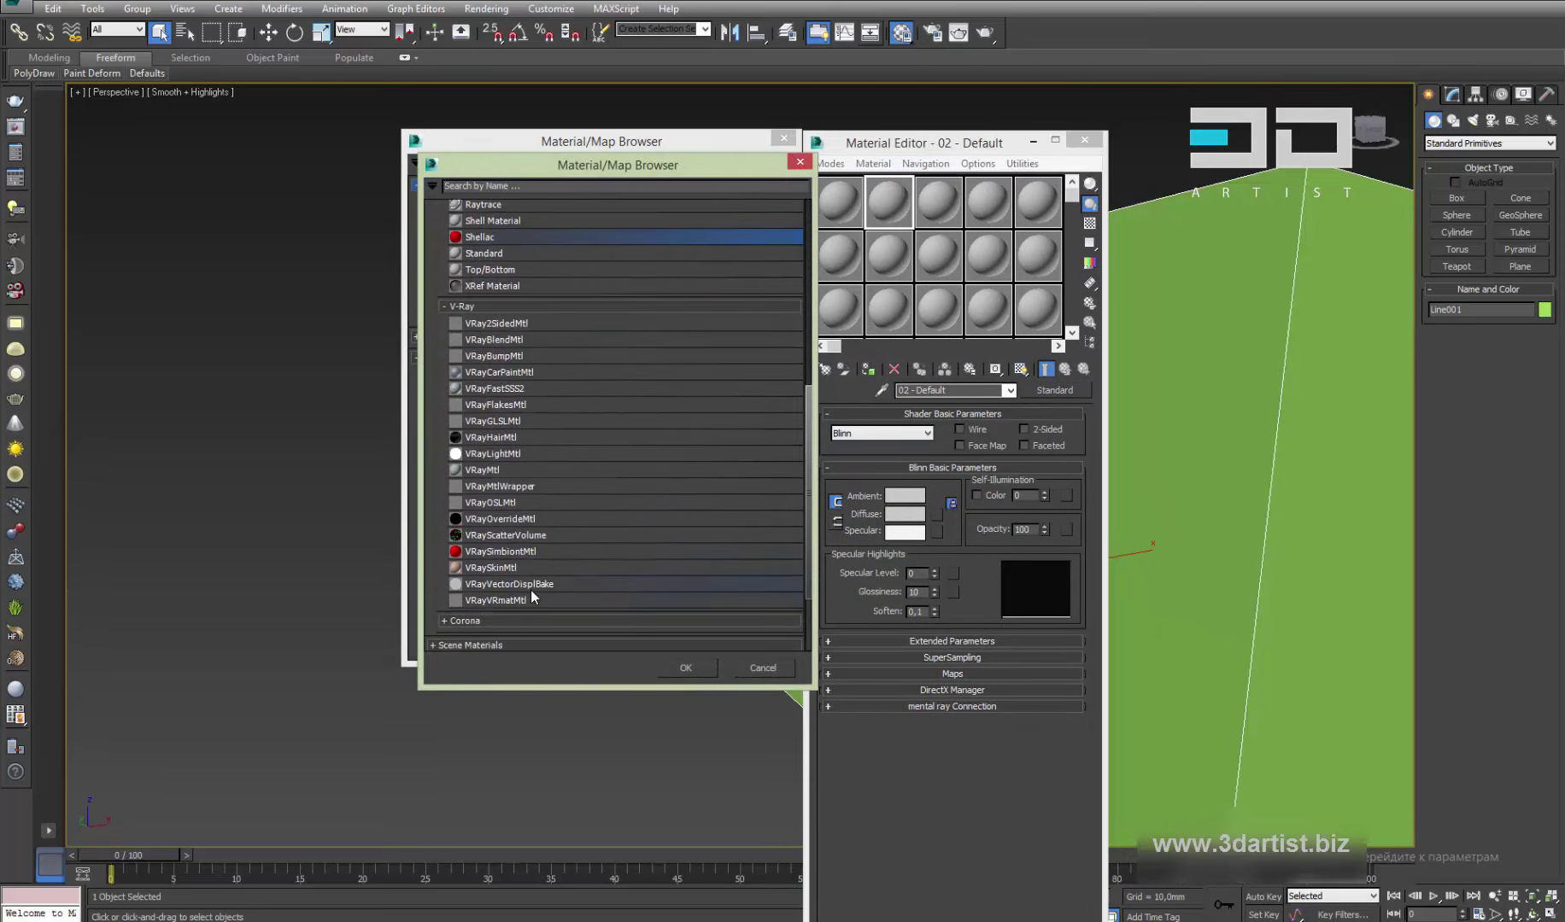
{"action": "double_click", "coordinate": [510, 474]}
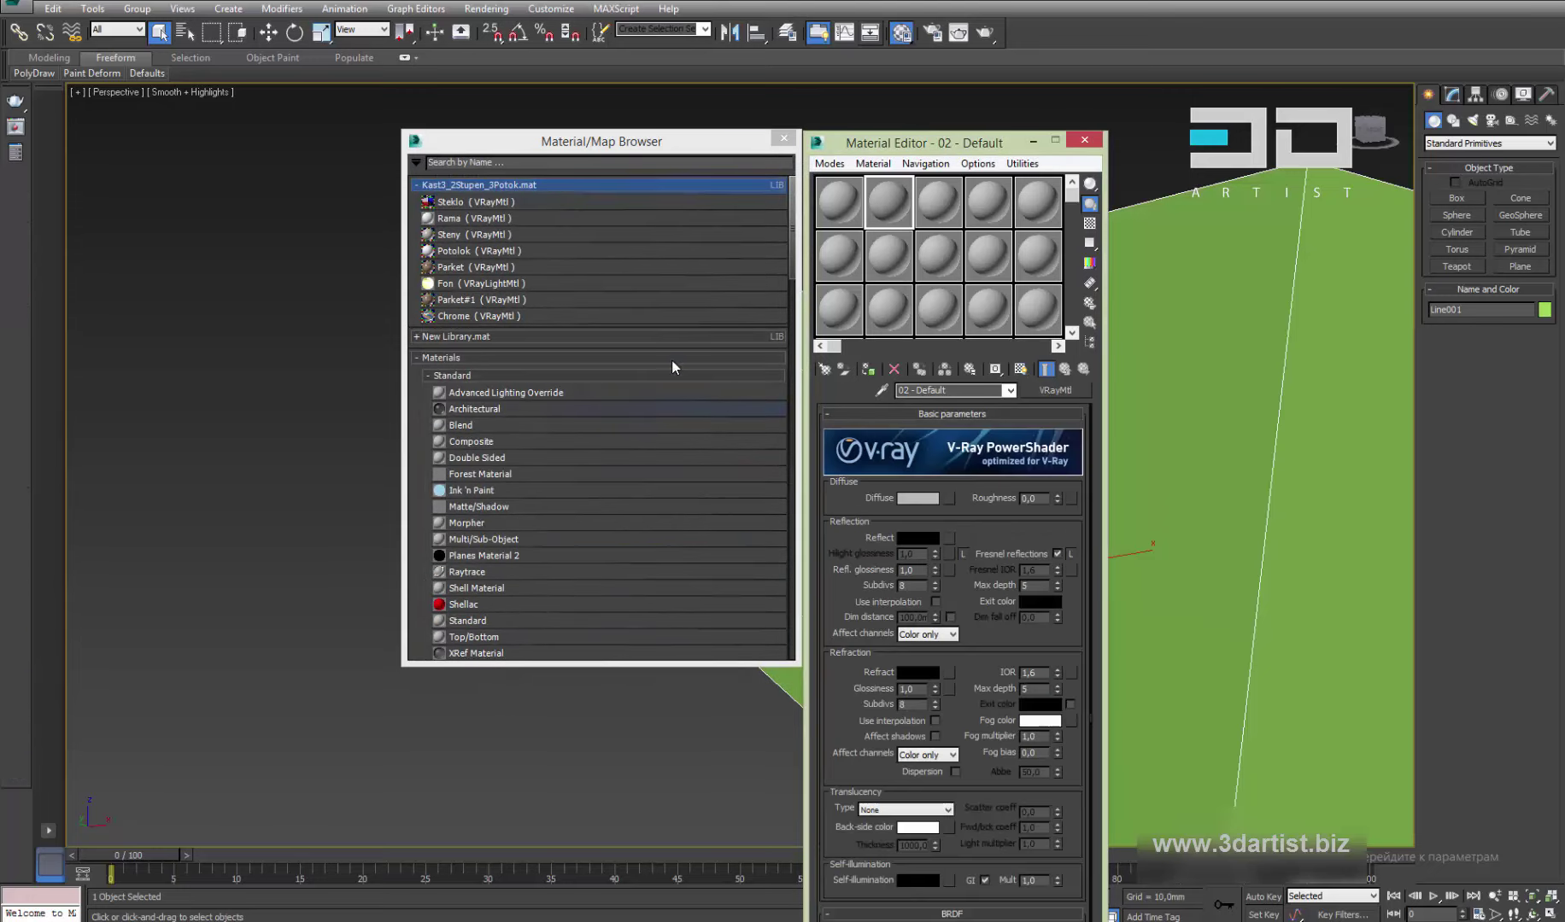
{"action": "left_click", "coordinate": [783, 139]}
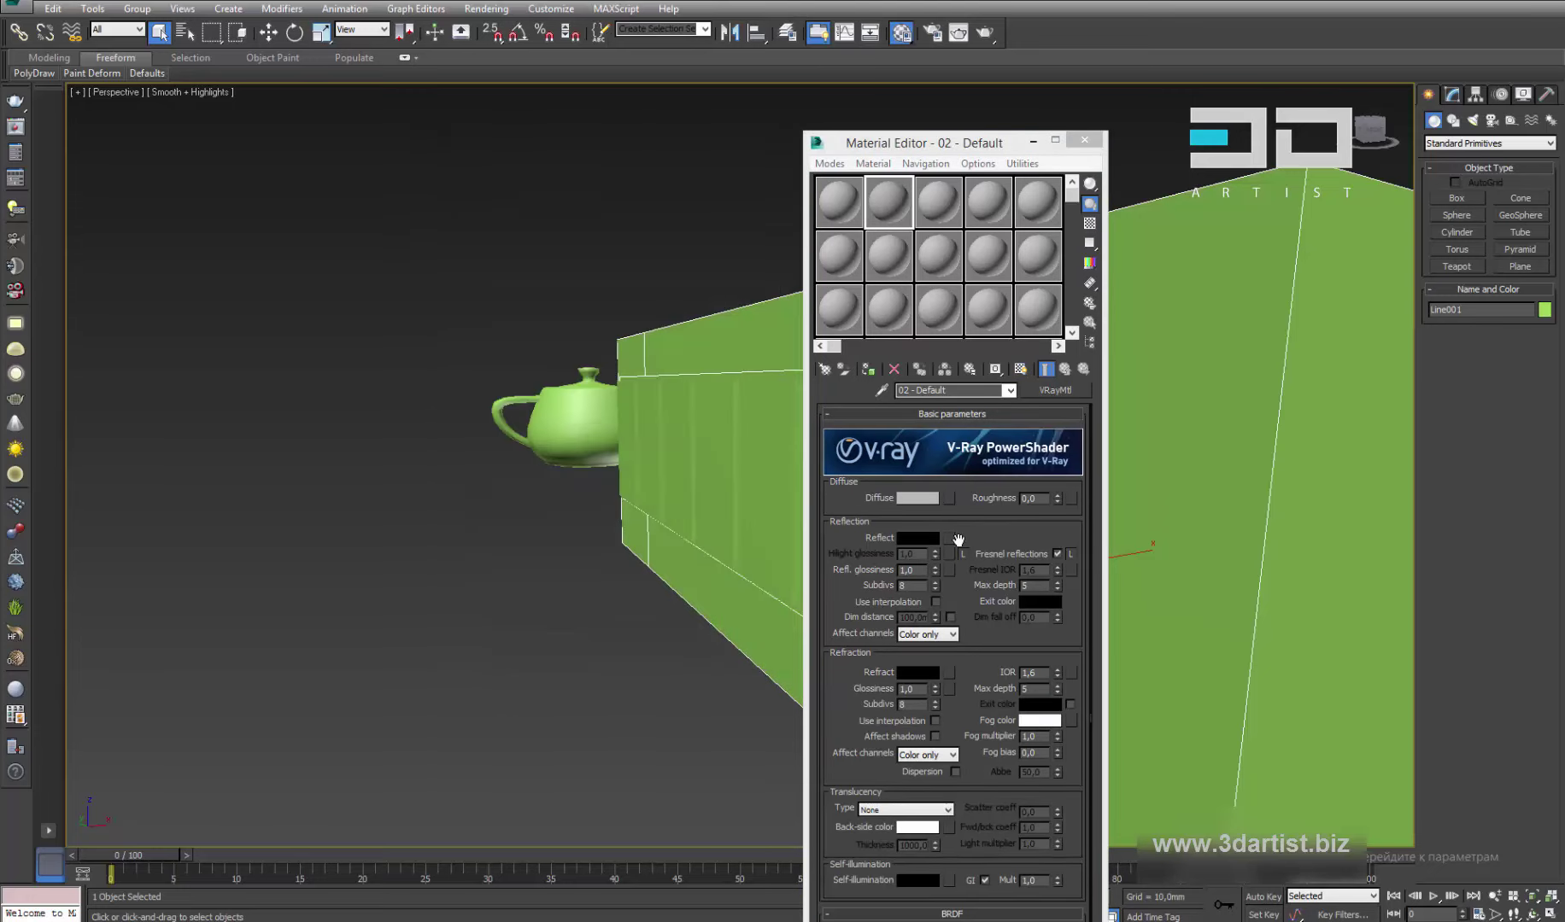
Set the VRayMtl's reflection color in the second sample slot to a medium gray
{"action": "left_click", "coordinate": [916, 540]}
{"action": "left_click_drag", "start_coordinate": [517, 57], "coordinate": [599, 287]}
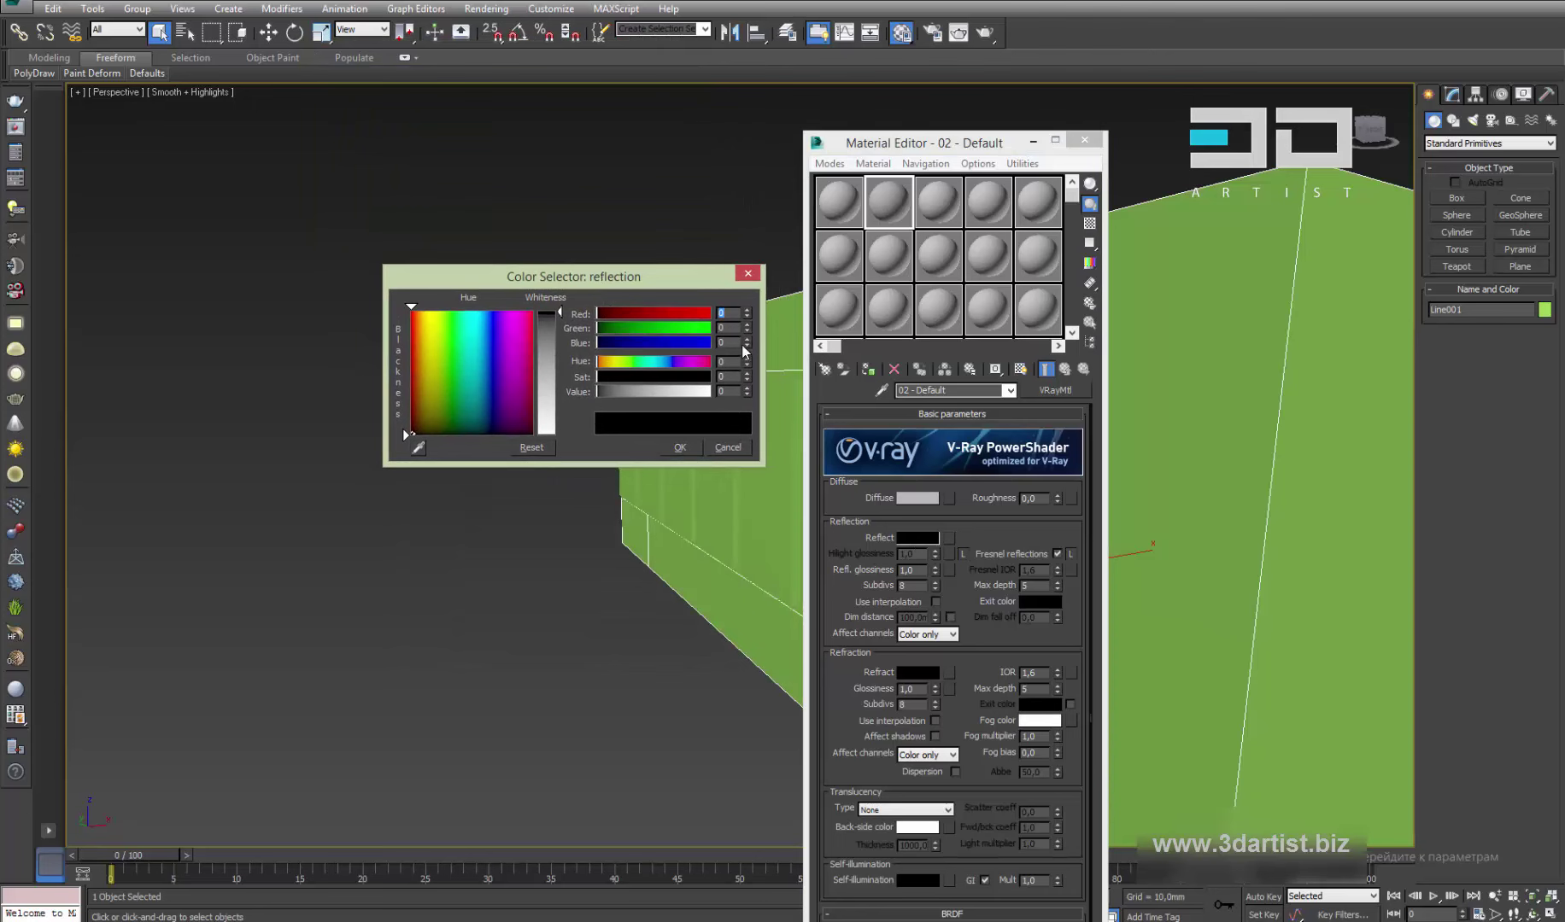
{"action": "left_click_drag", "start_coordinate": [556, 328], "coordinate": [556, 401]}
{"action": "left_click", "coordinate": [680, 448]}
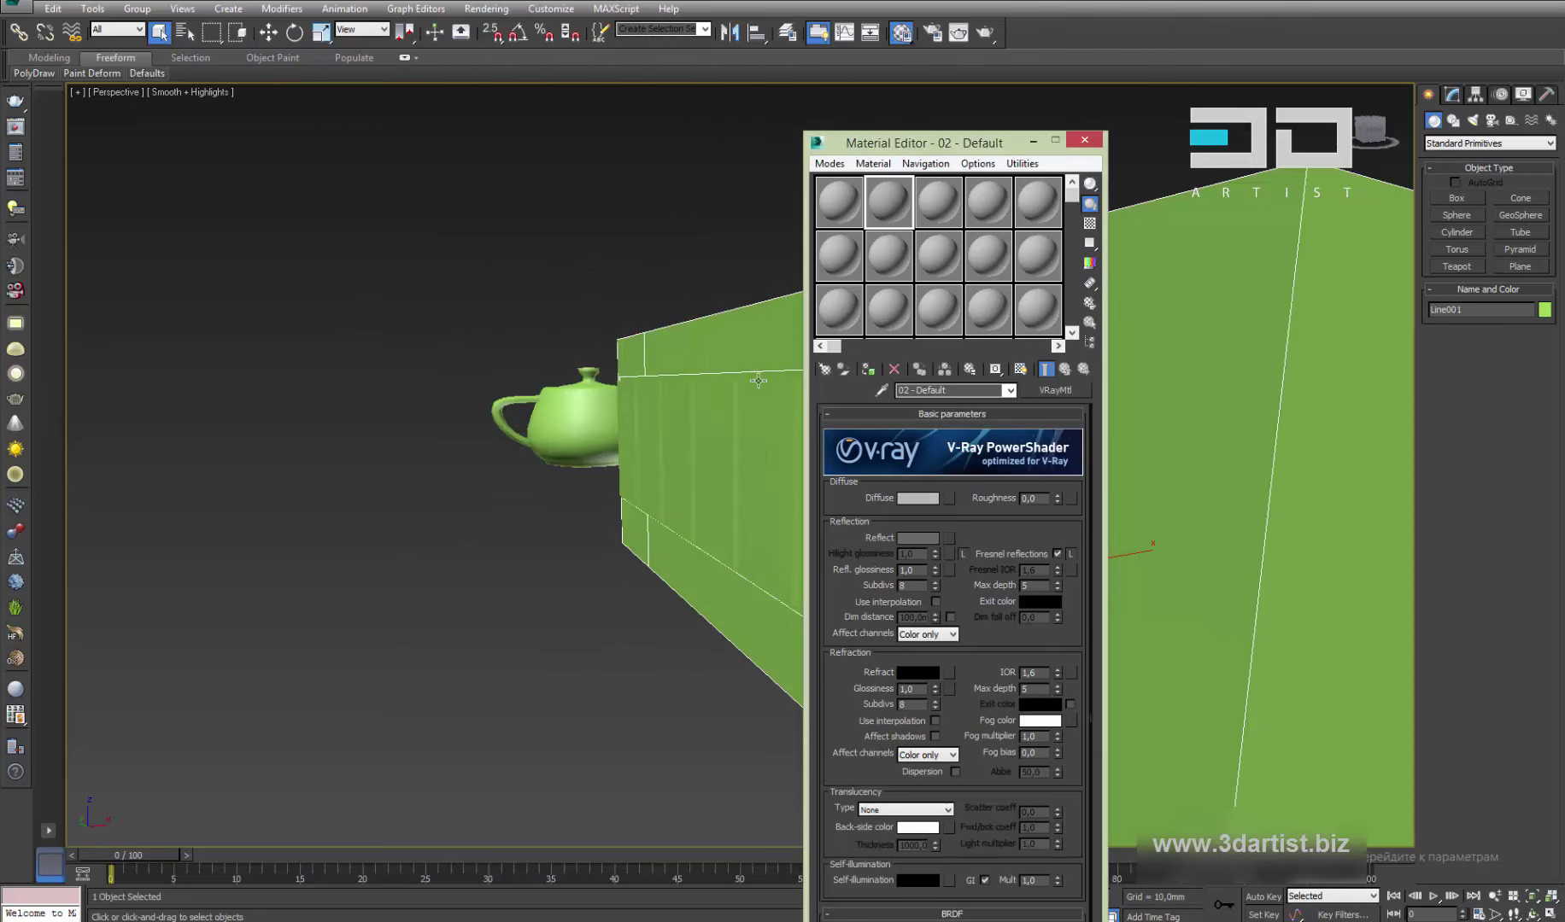
Show the checkered background behind the second material sample and set its reflection glossiness to 0,49
{"action": "left_click", "coordinate": [1090, 223]}
{"action": "left_click_drag", "start_coordinate": [934, 570], "coordinate": [932, 581]}
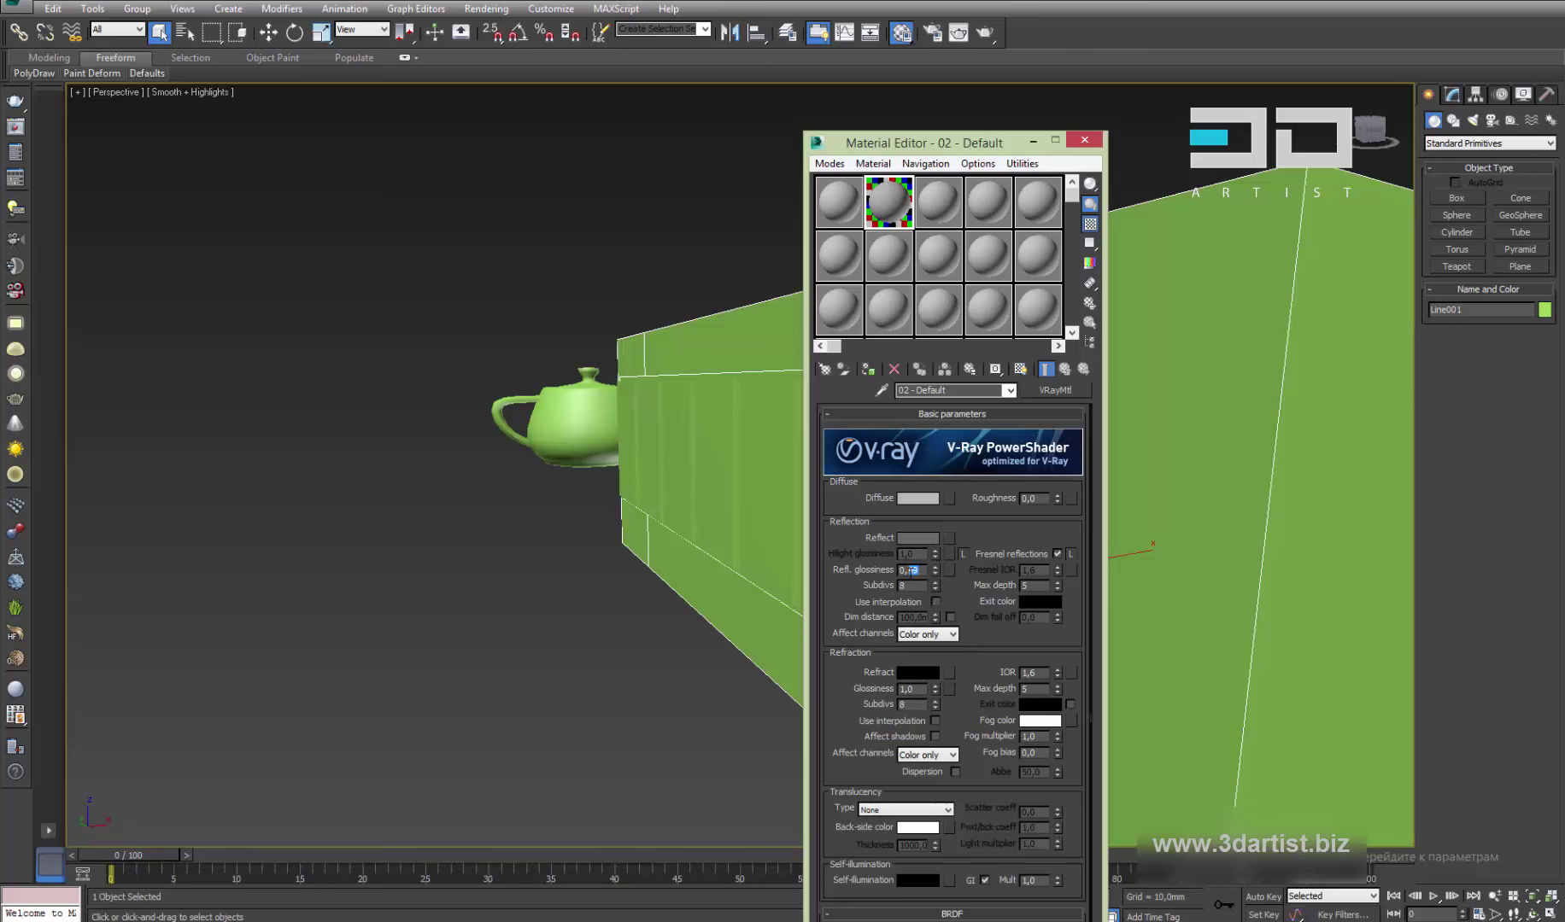
{"action": "key", "text": "Return"}
Set the VRayMtl's diffuse color to a very dark, slightly desaturated brown with hue 27
{"action": "left_click", "coordinate": [918, 499]}
{"action": "left_click", "coordinate": [421, 409]}
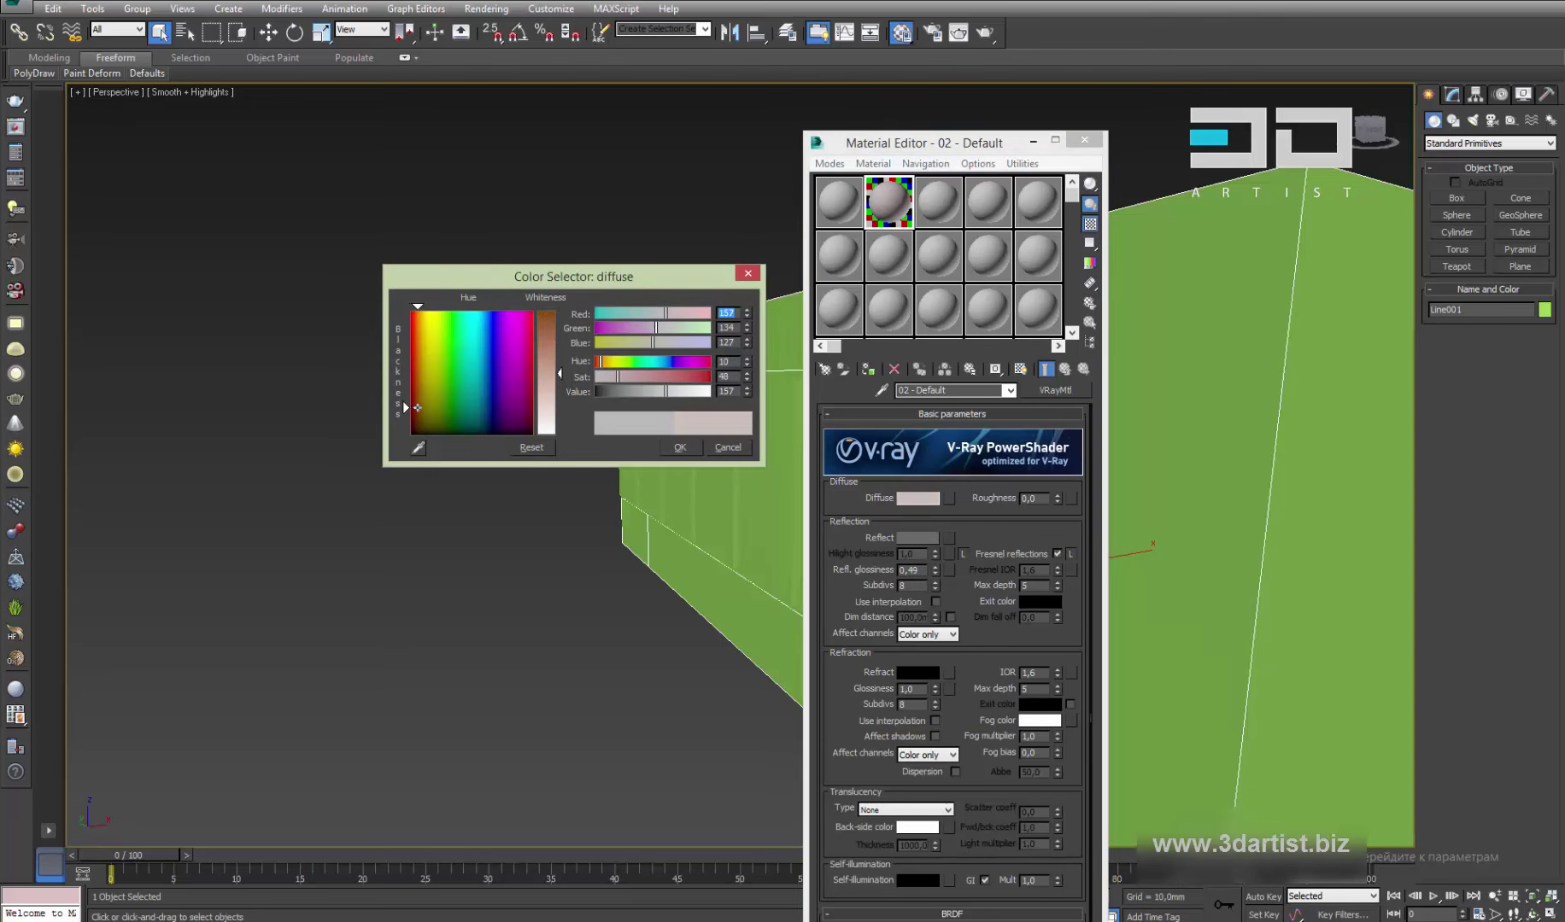
{"action": "left_click_drag", "start_coordinate": [459, 419], "coordinate": [416, 429]}
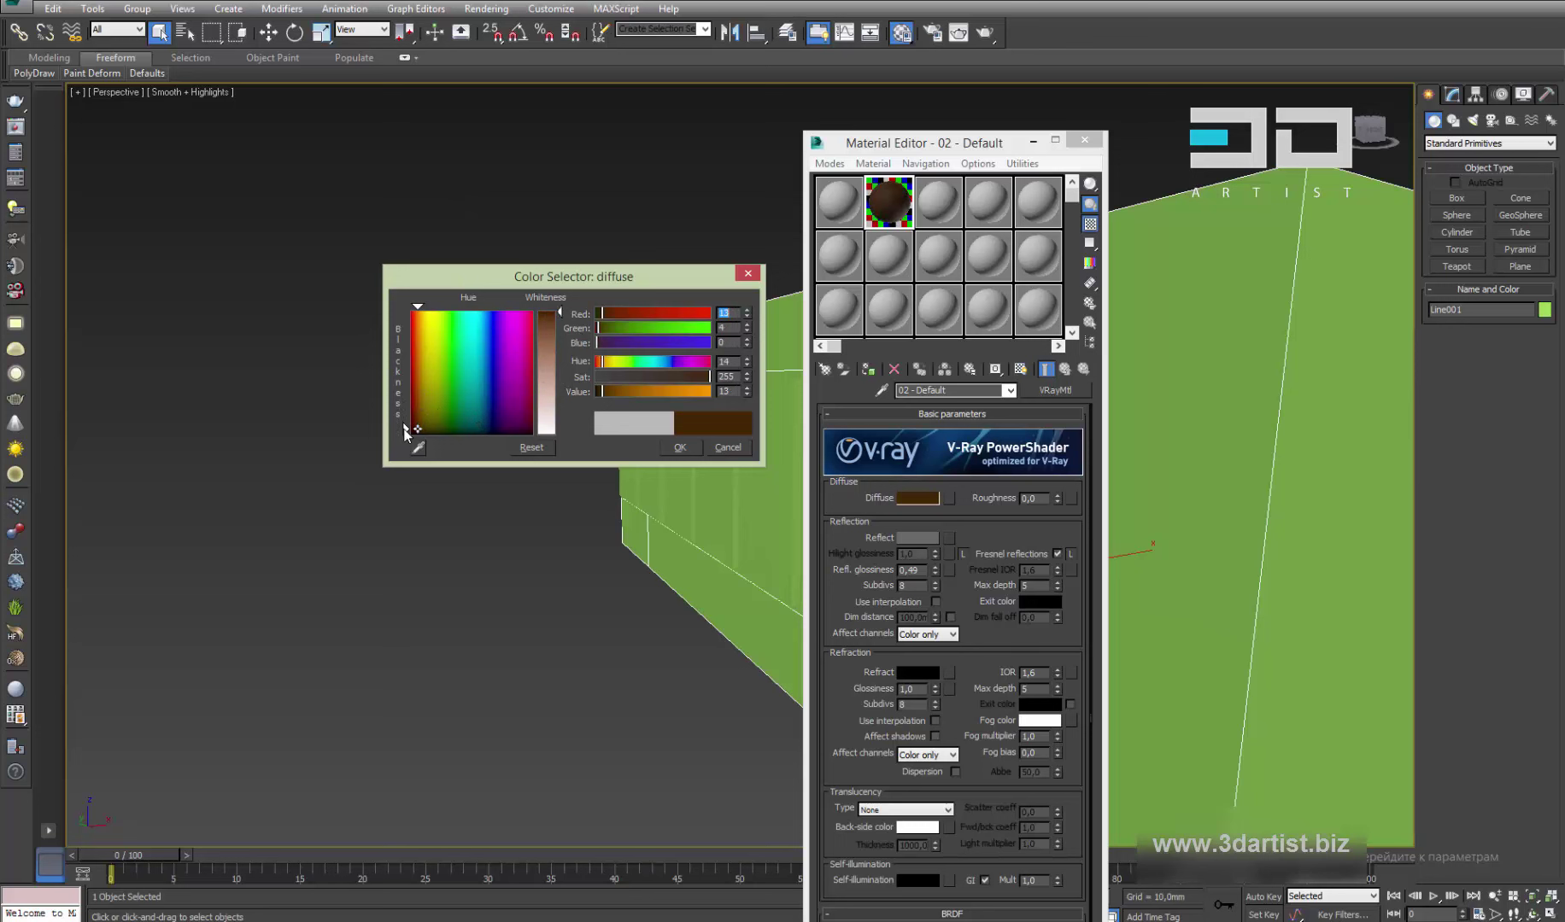
{"action": "left_click", "coordinate": [425, 408]}
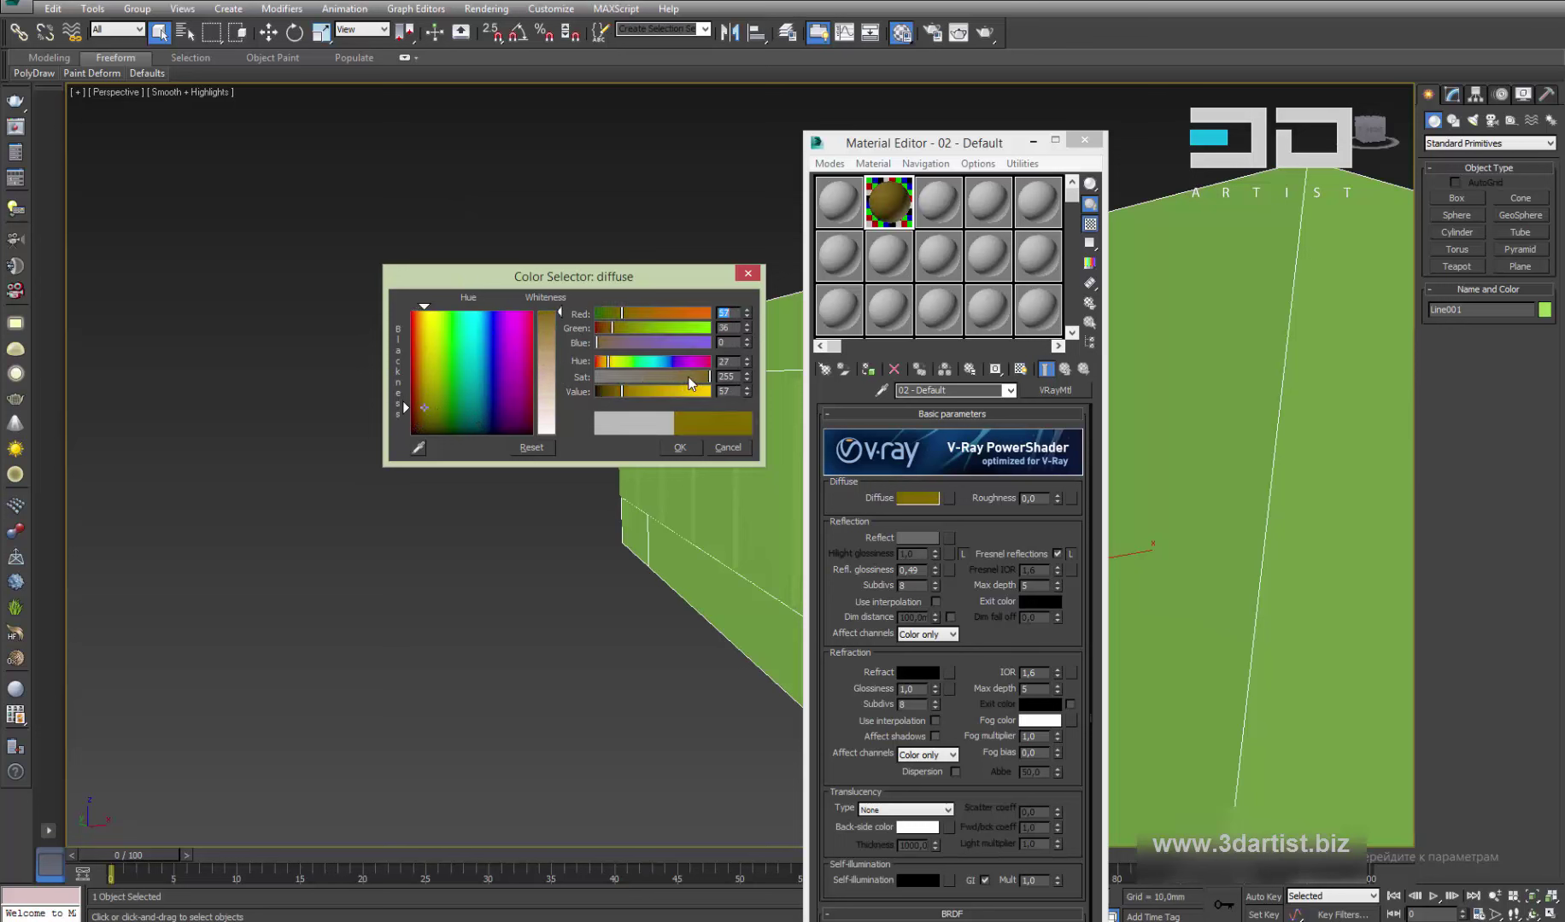
{"action": "left_click_drag", "start_coordinate": [690, 384], "coordinate": [607, 391]}
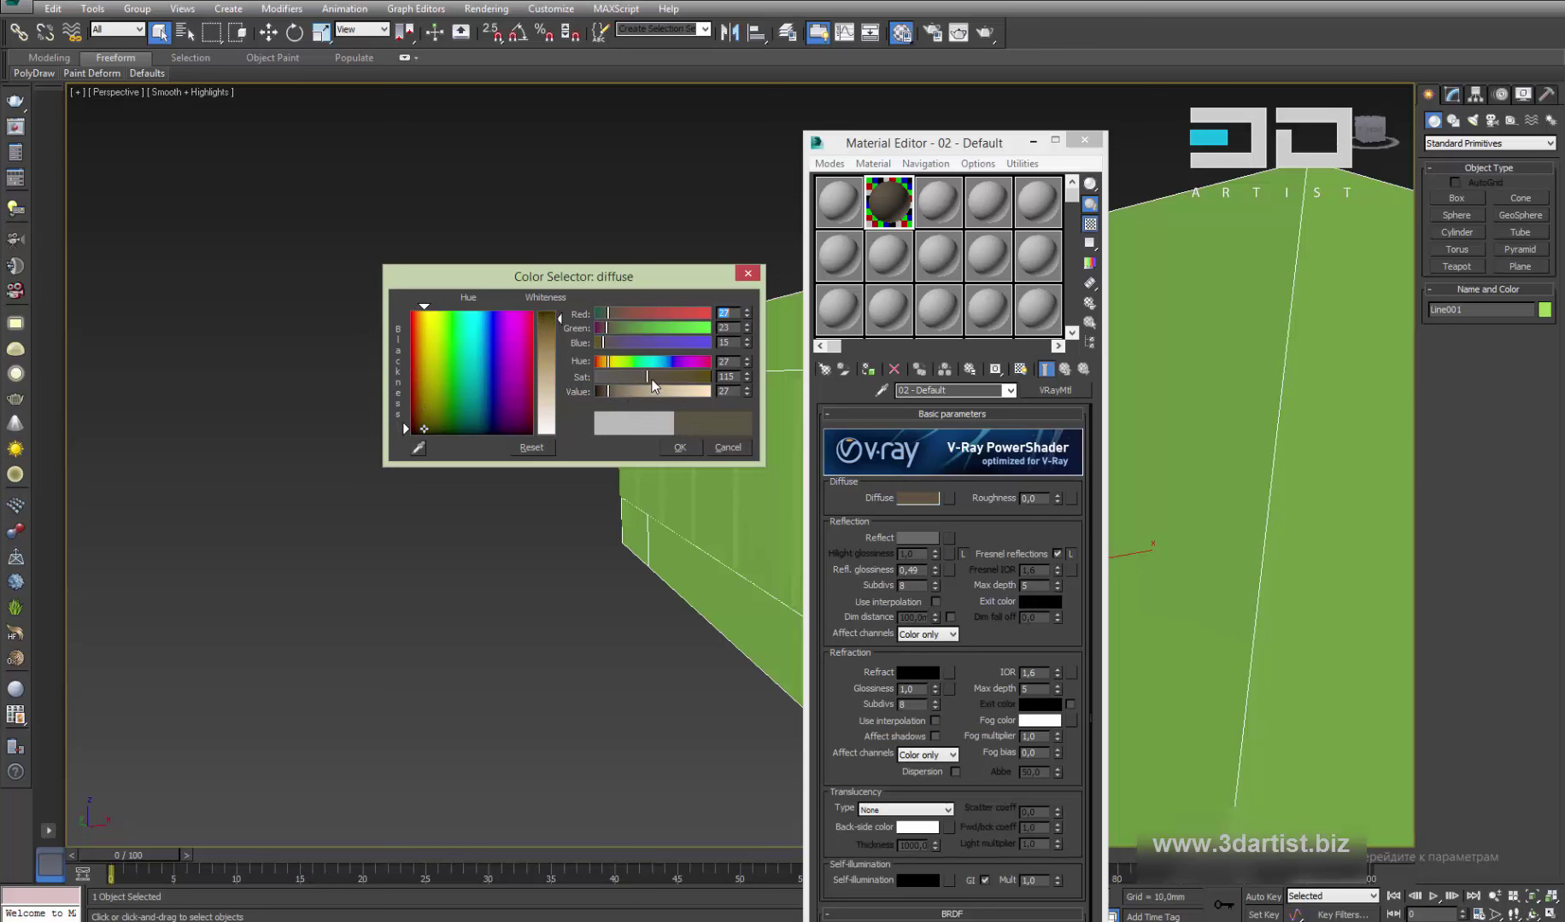
{"action": "left_click_drag", "start_coordinate": [652, 380], "coordinate": [598, 392]}
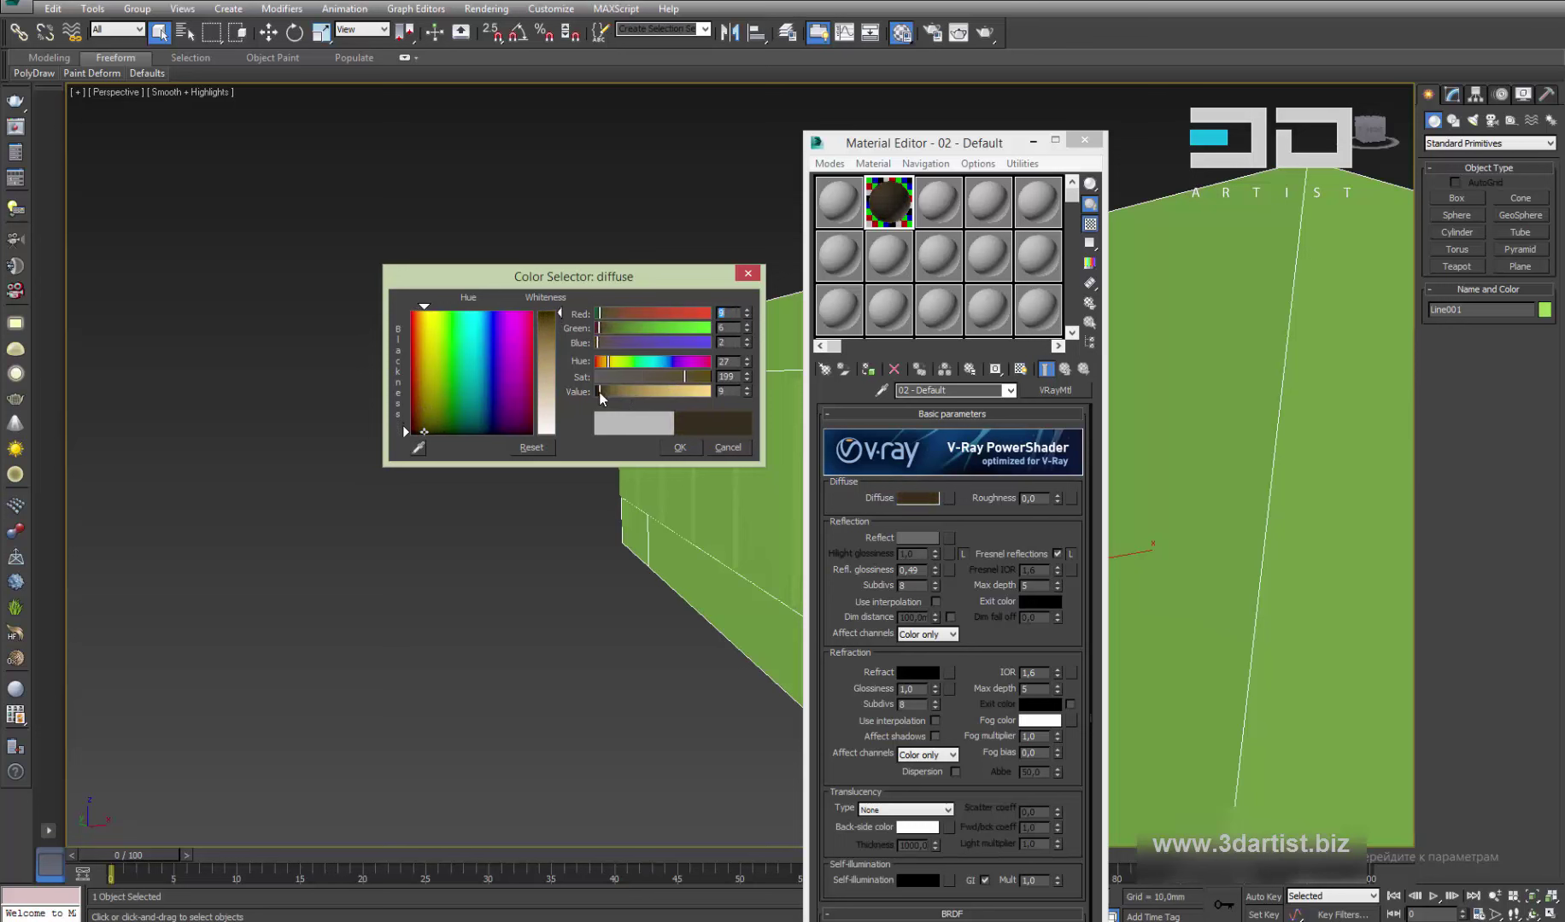
{"action": "left_click_drag", "start_coordinate": [696, 380], "coordinate": [663, 381]}
{"action": "left_click", "coordinate": [693, 445]}
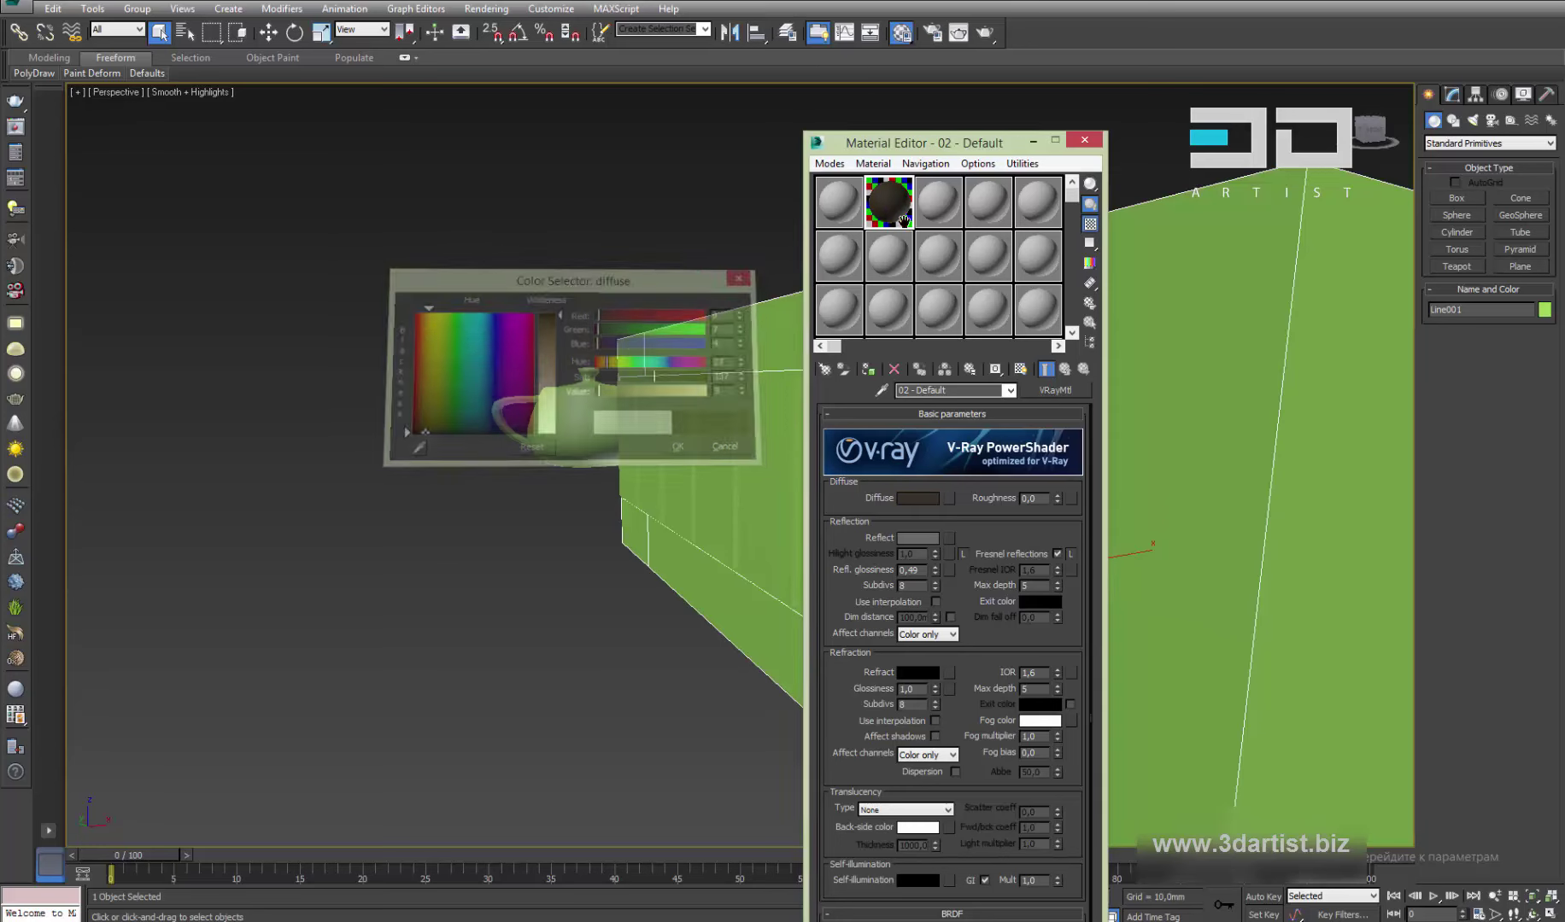
Look through the VRayMtl parameters and choose VRay2SidedMtl as the replacement type for the second slot's material
{"action": "scroll", "coordinate": [942, 618], "scroll_direction": "down", "scroll_amount": 3}
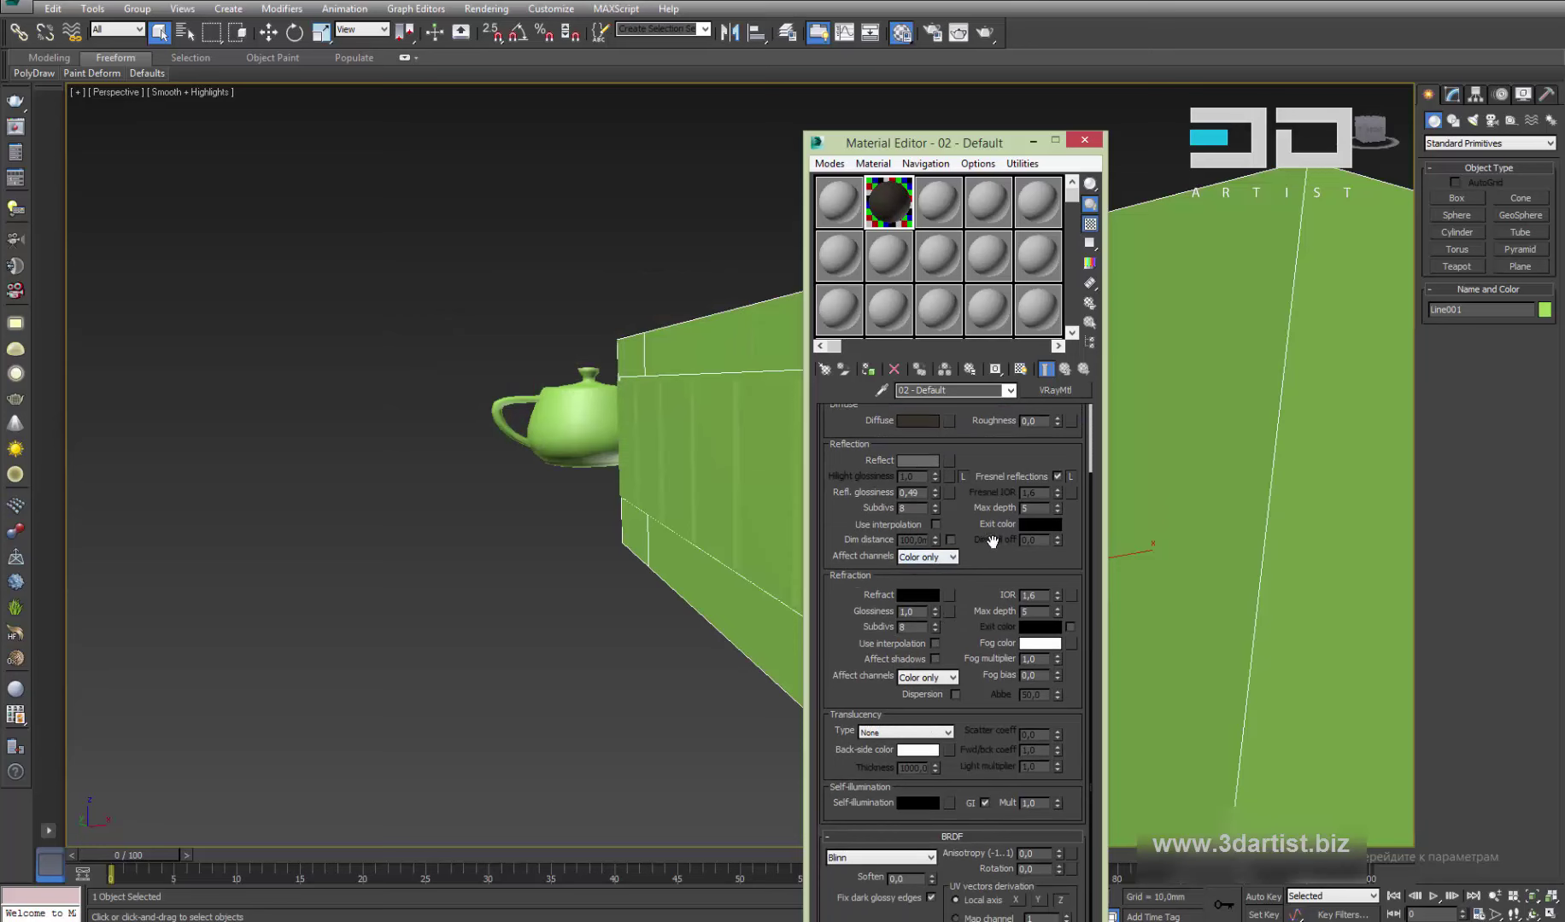
{"action": "scroll", "coordinate": [987, 661], "scroll_direction": "up", "scroll_amount": 3}
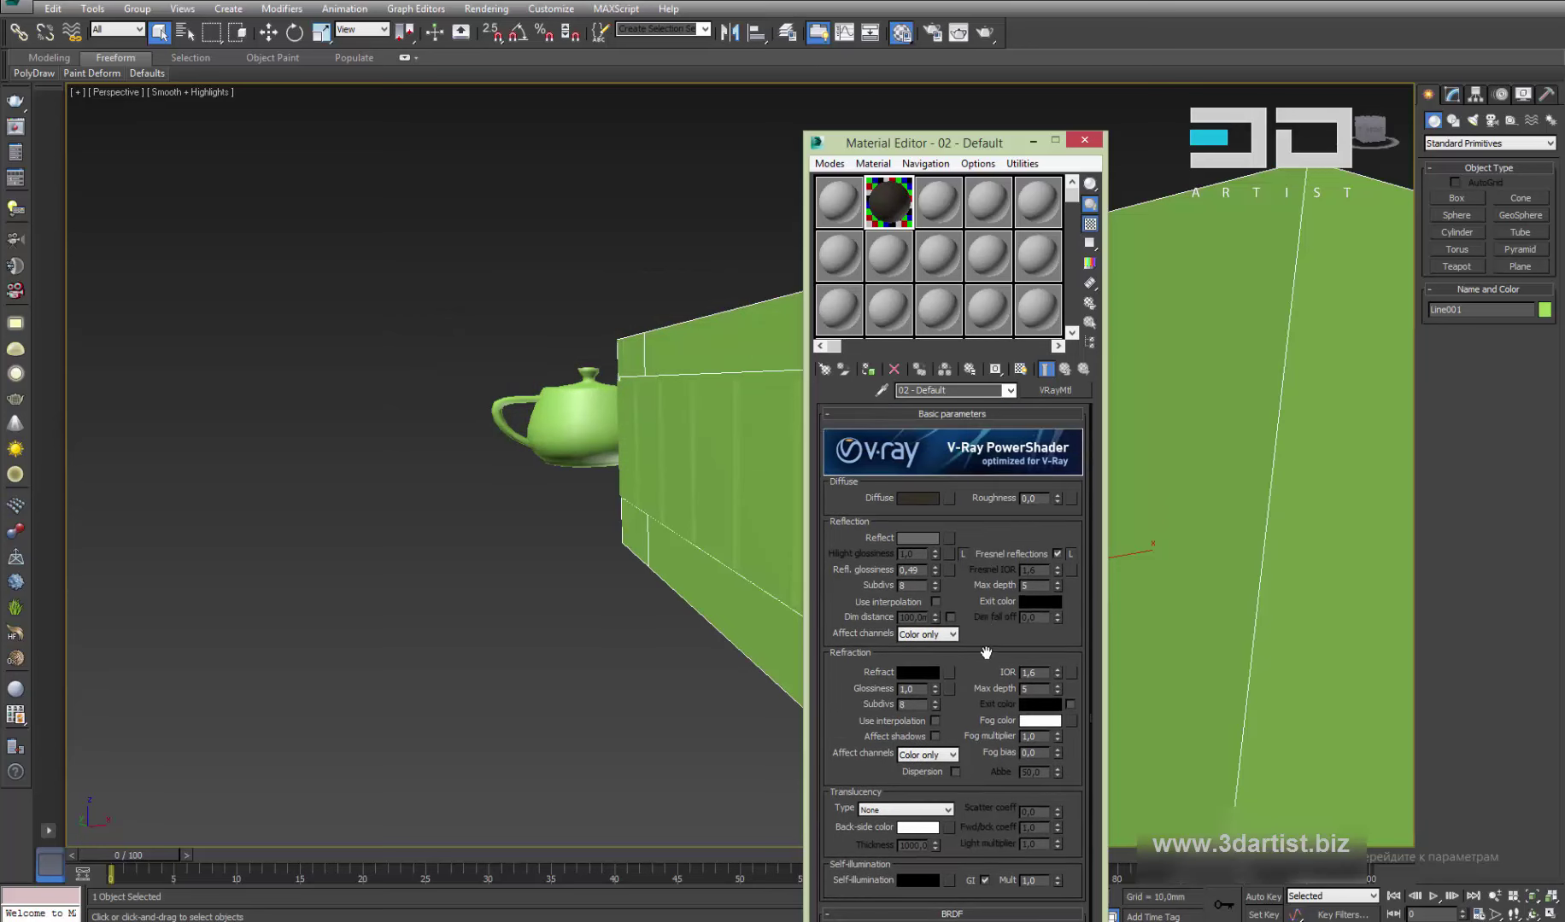
{"action": "left_click_drag", "start_coordinate": [975, 139], "coordinate": [856, 1]}
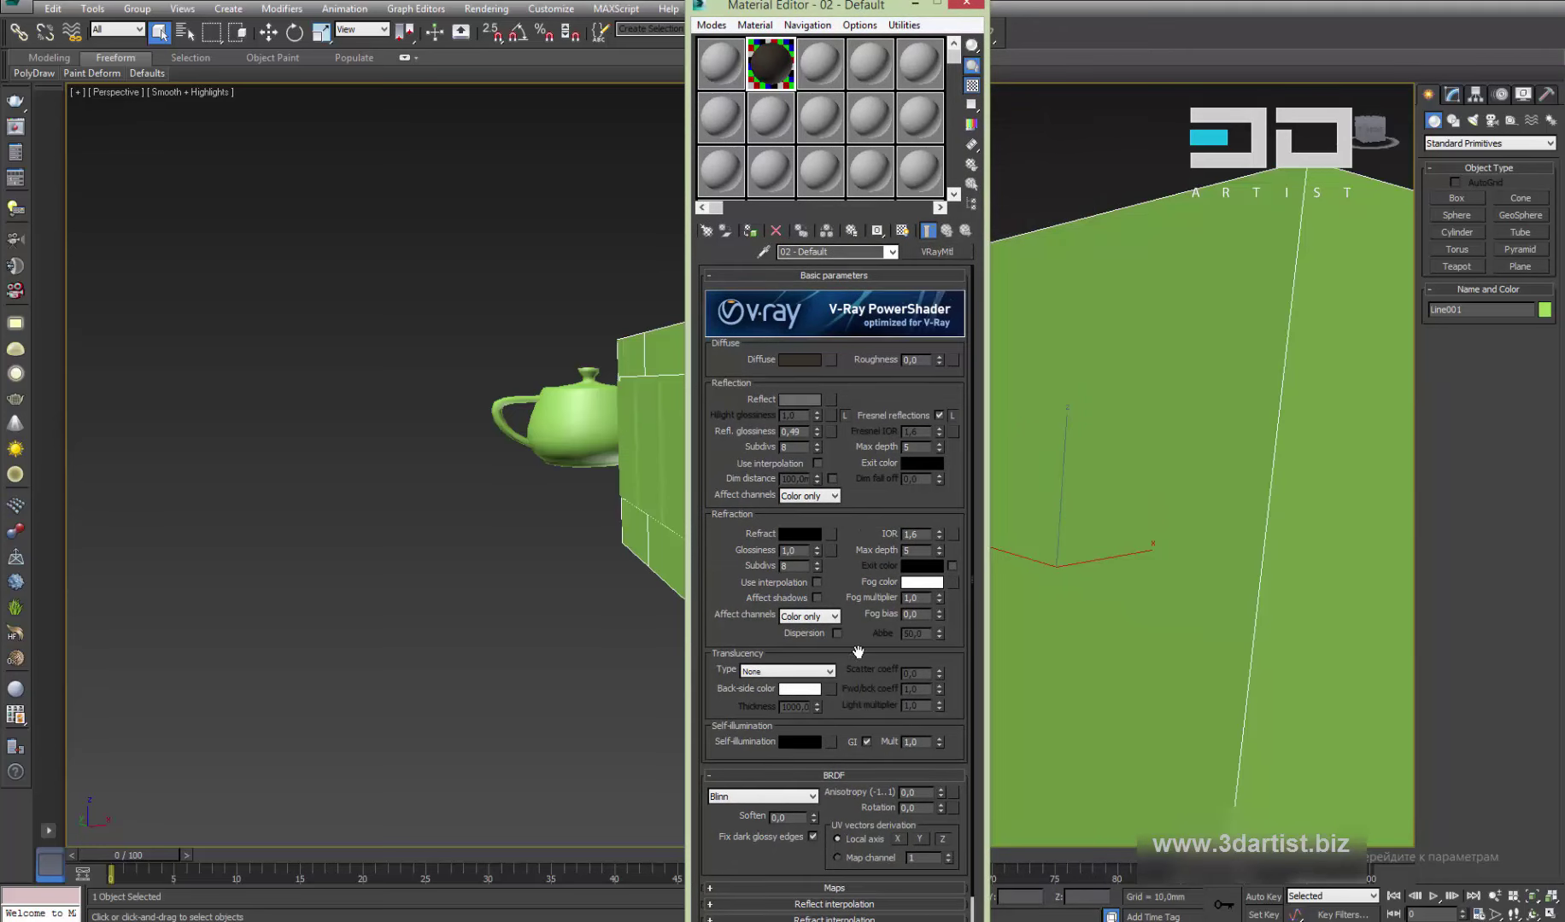
{"action": "left_click_drag", "start_coordinate": [857, 651], "coordinate": [883, 508]}
{"action": "scroll", "coordinate": [896, 527], "scroll_direction": "up", "scroll_amount": 3}
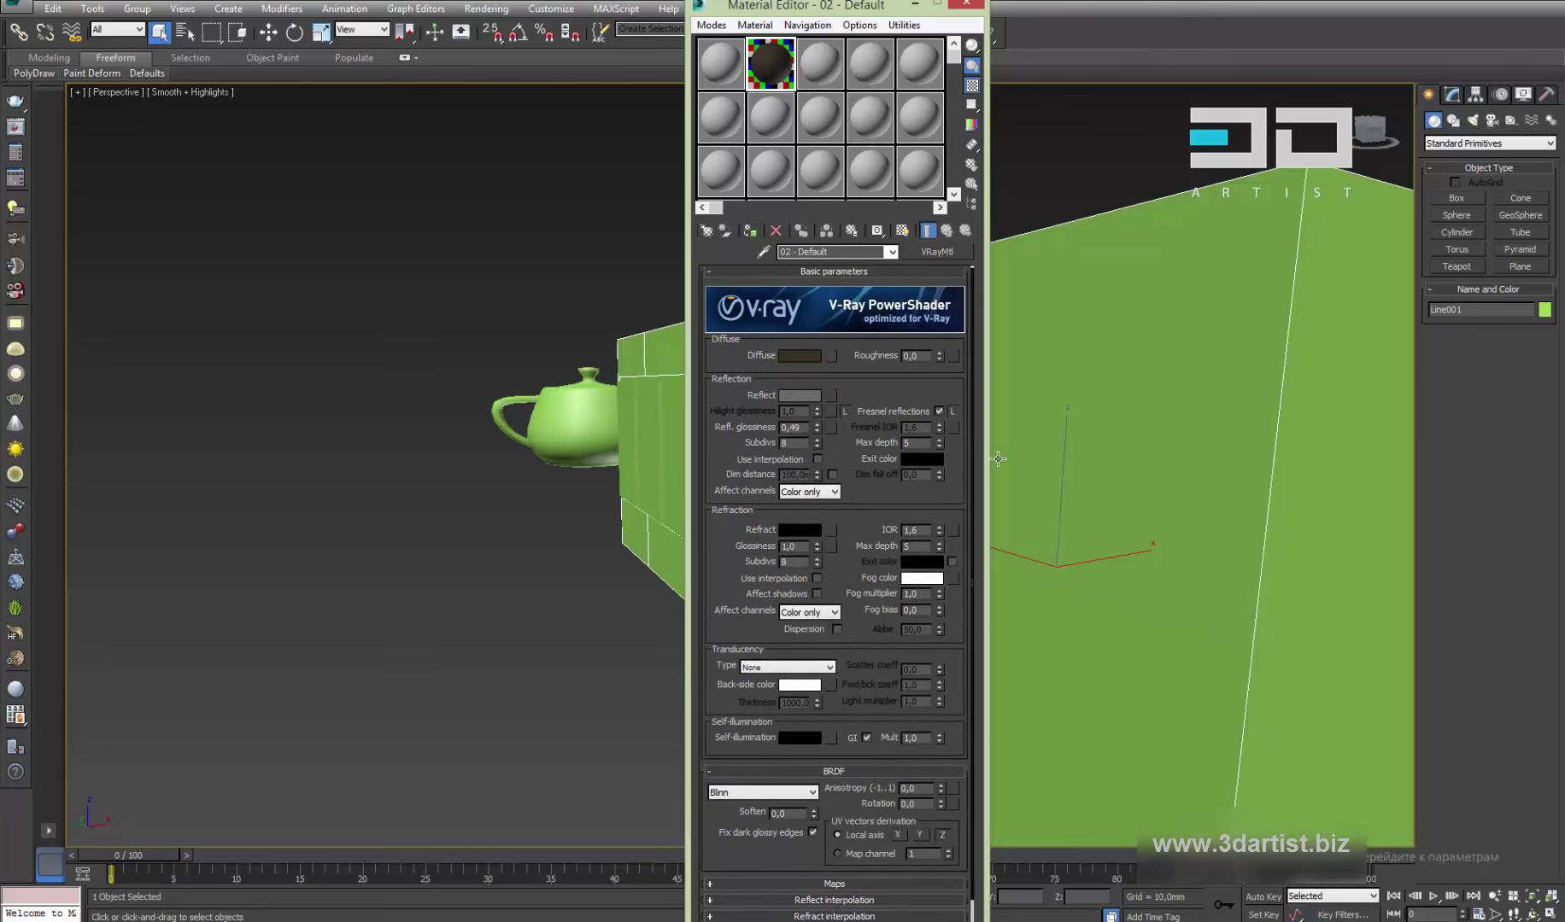
{"action": "left_click", "coordinate": [939, 252]}
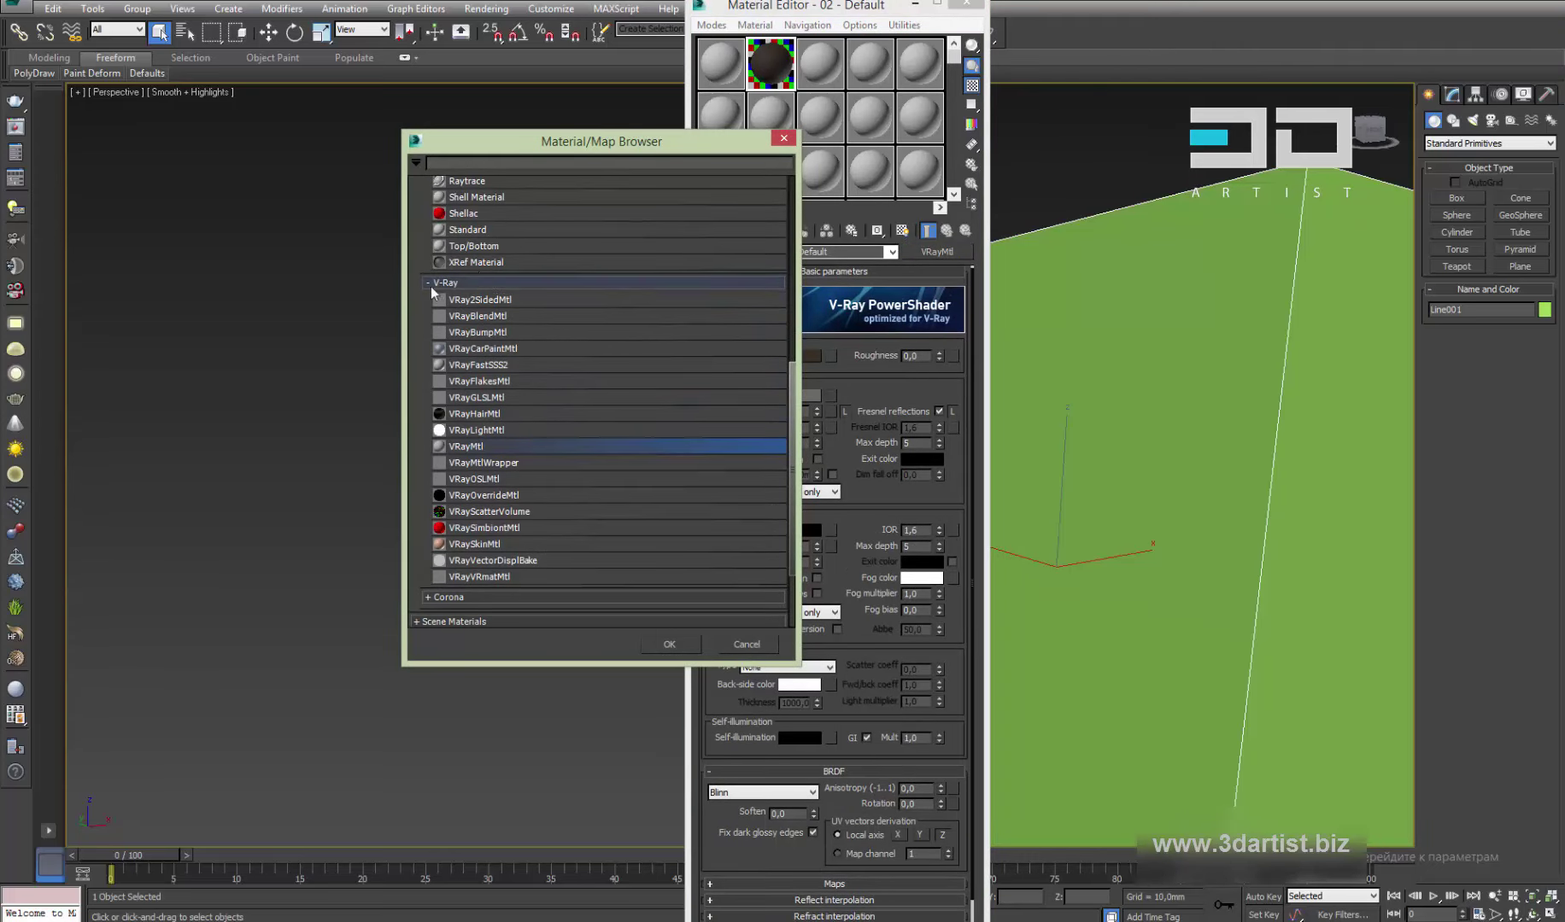
{"action": "double_click", "coordinate": [498, 304]}
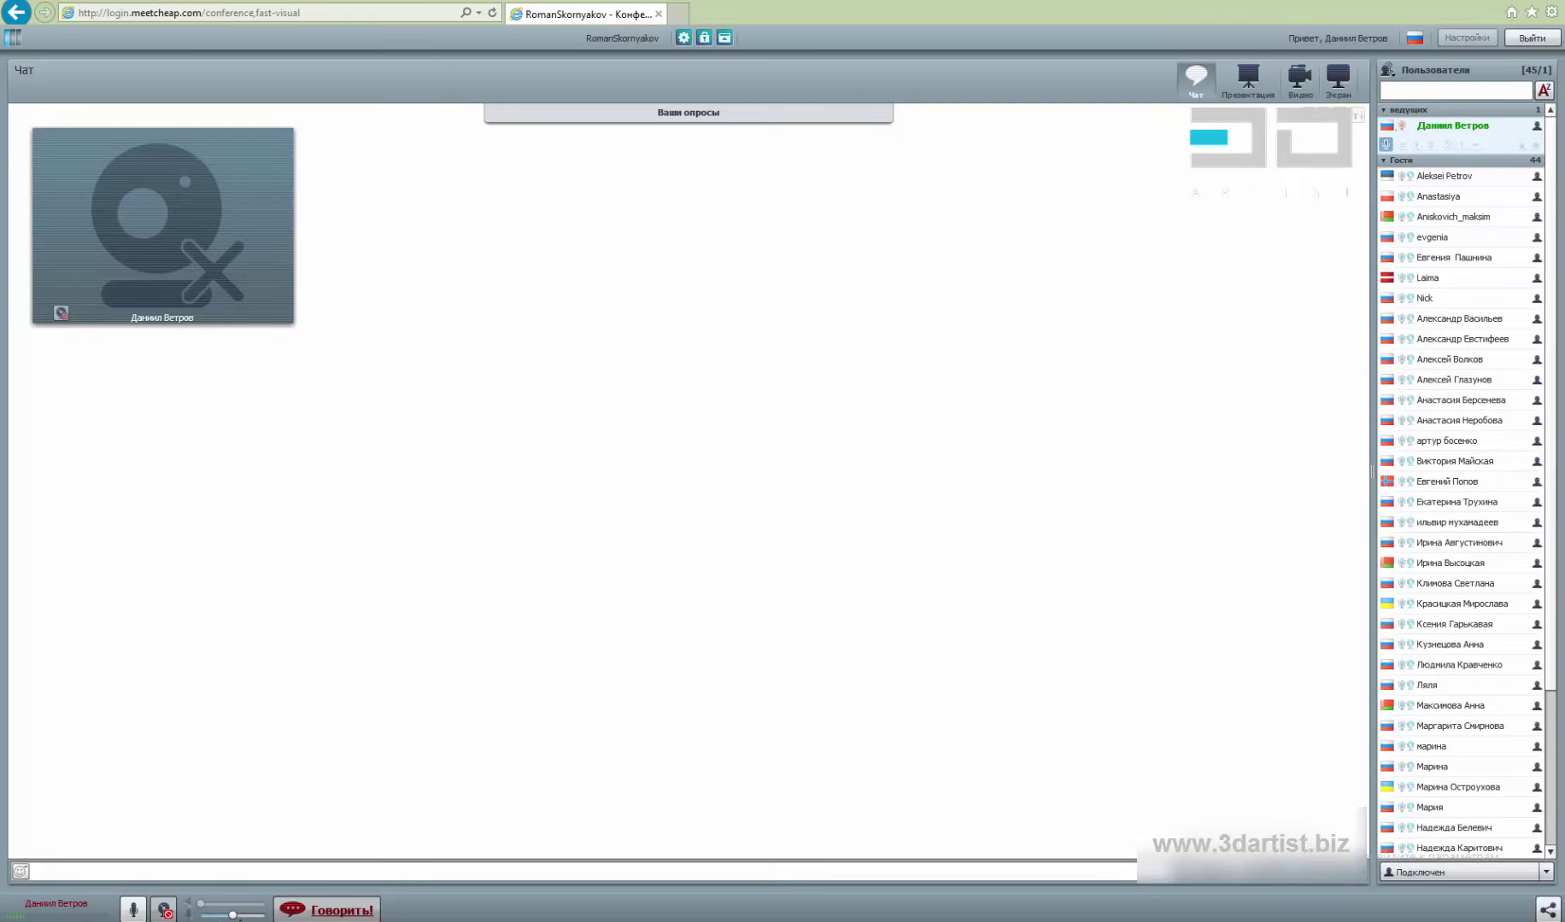
Switch to the web conference, raise the audio volume, and restart the screen broadcast in screen-sharing mode
{"action": "left_click_drag", "start_coordinate": [232, 915], "coordinate": [253, 915]}
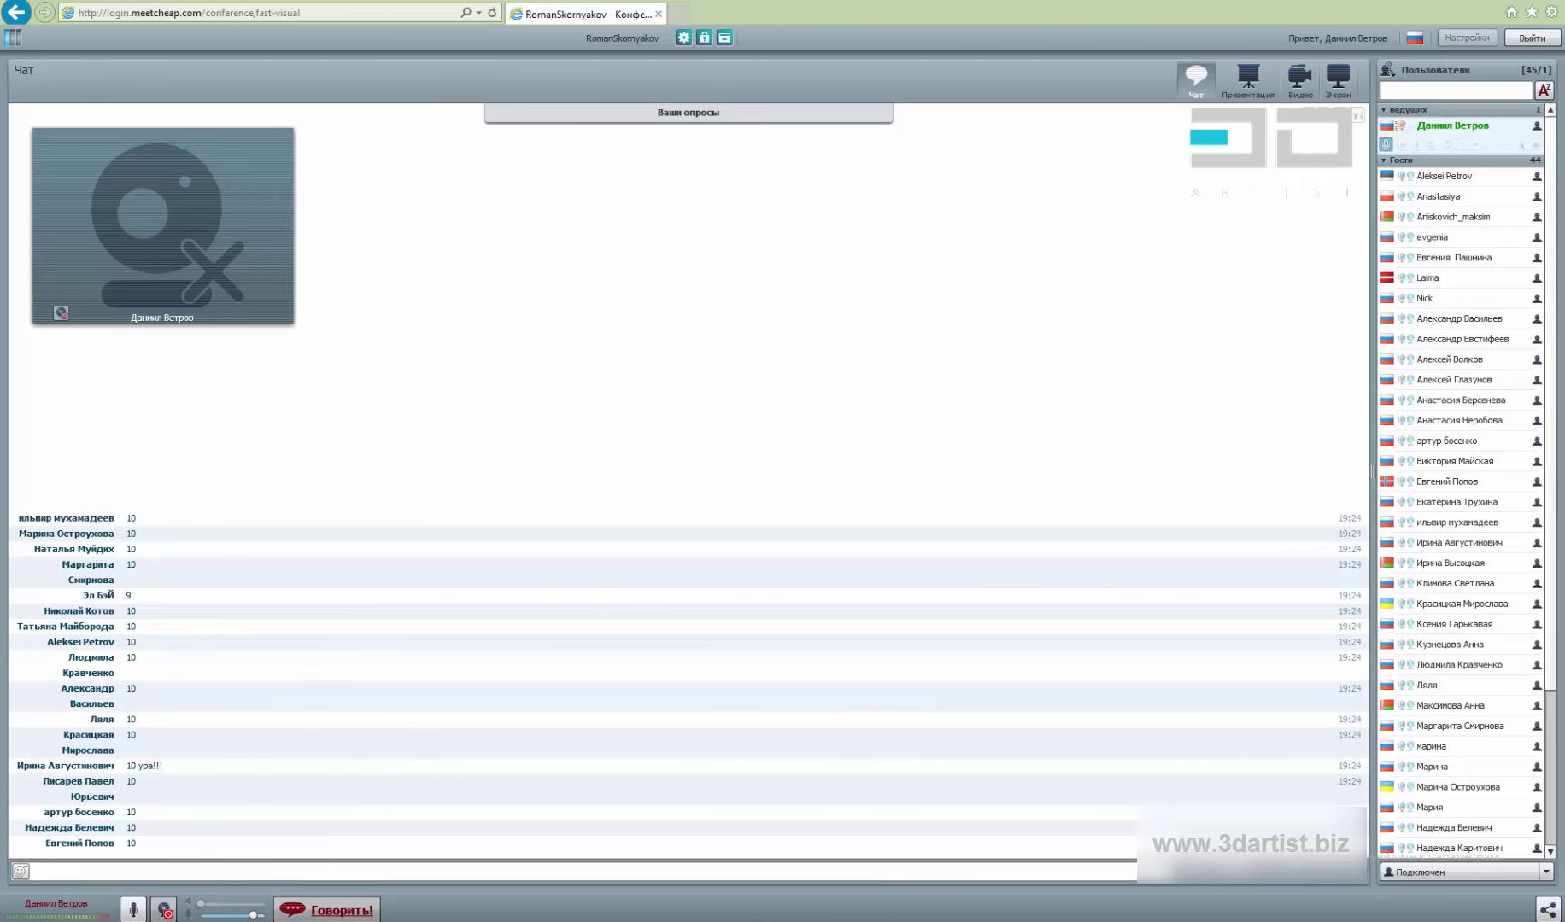
{"action": "left_click", "coordinate": [1337, 82]}
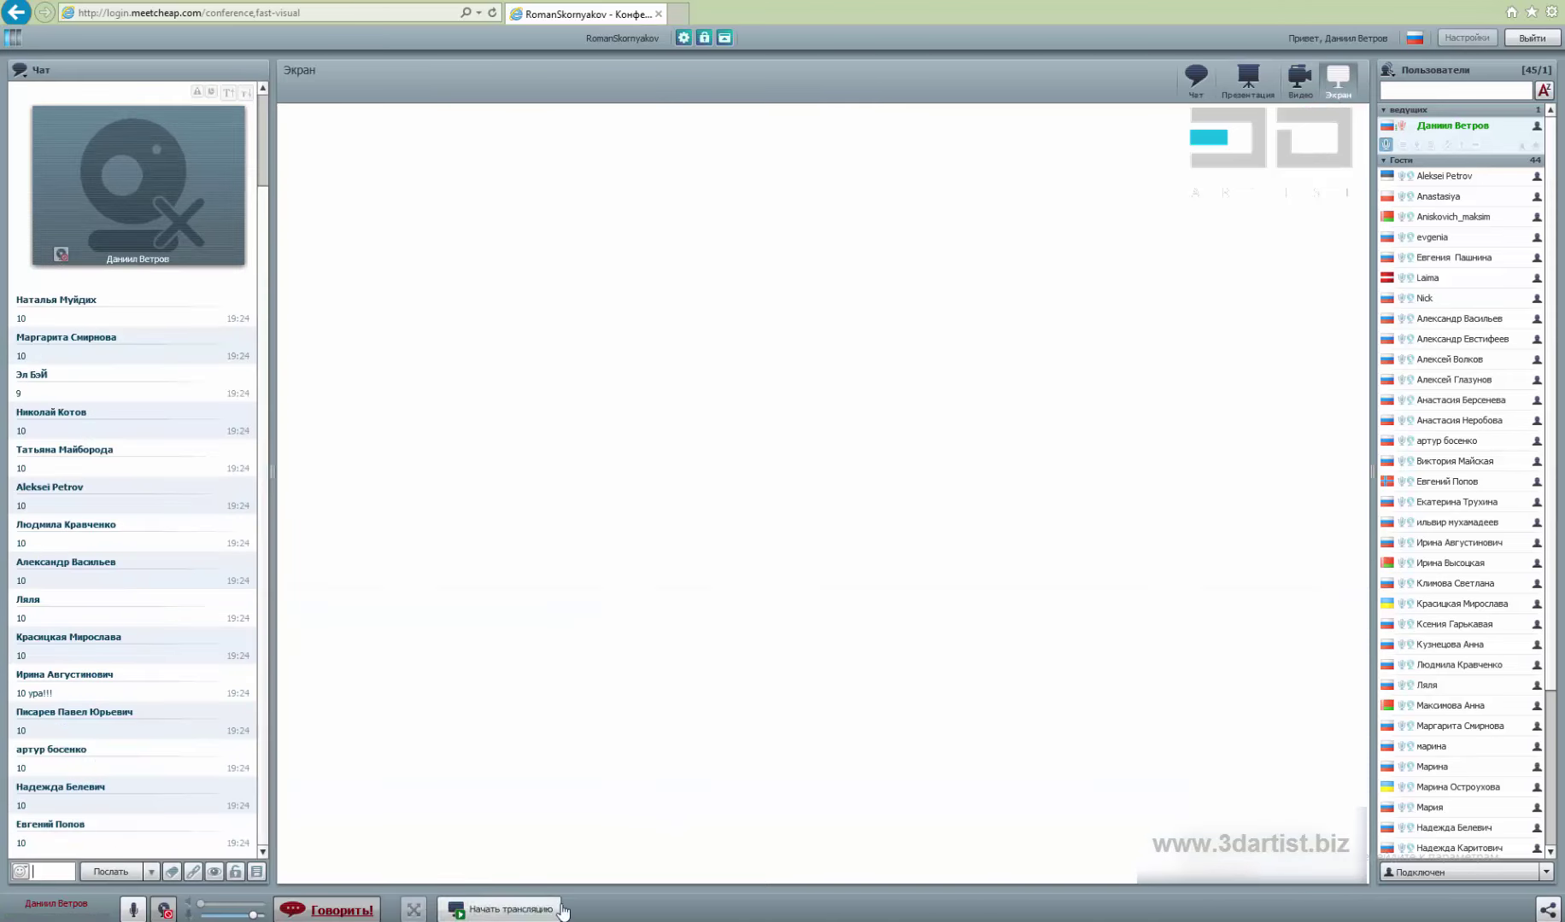
{"action": "left_click", "coordinate": [513, 912]}
{"action": "left_click", "coordinate": [440, 847]}
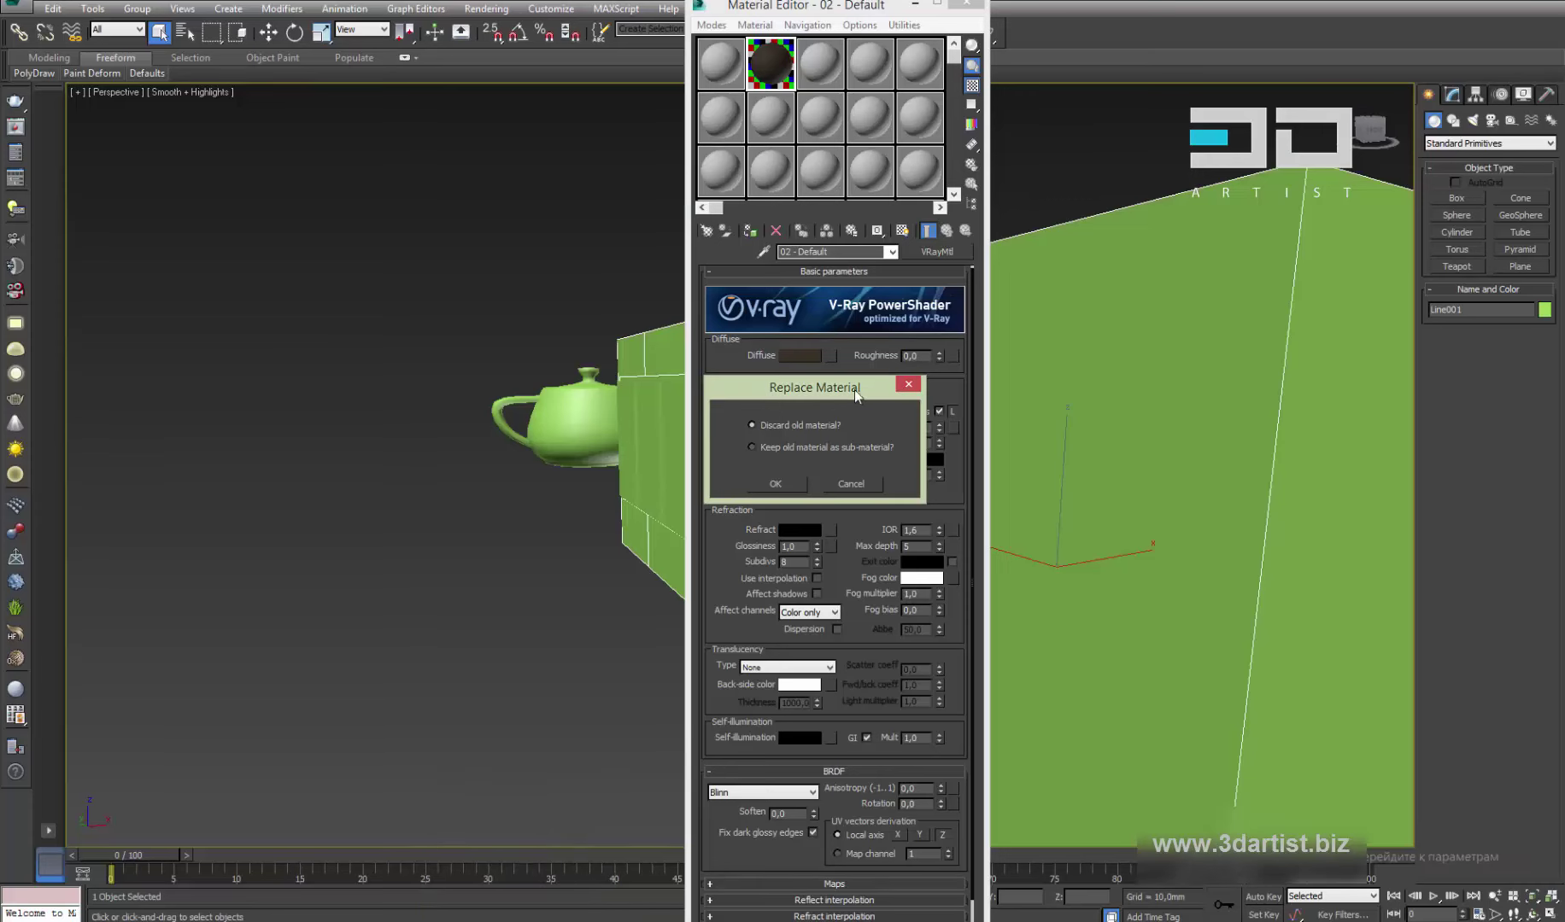
Back in 3ds Max, replace the second slot's material with the discard-old-material option and move the Material Editor lower
{"action": "left_click_drag", "start_coordinate": [854, 390], "coordinate": [735, 409]}
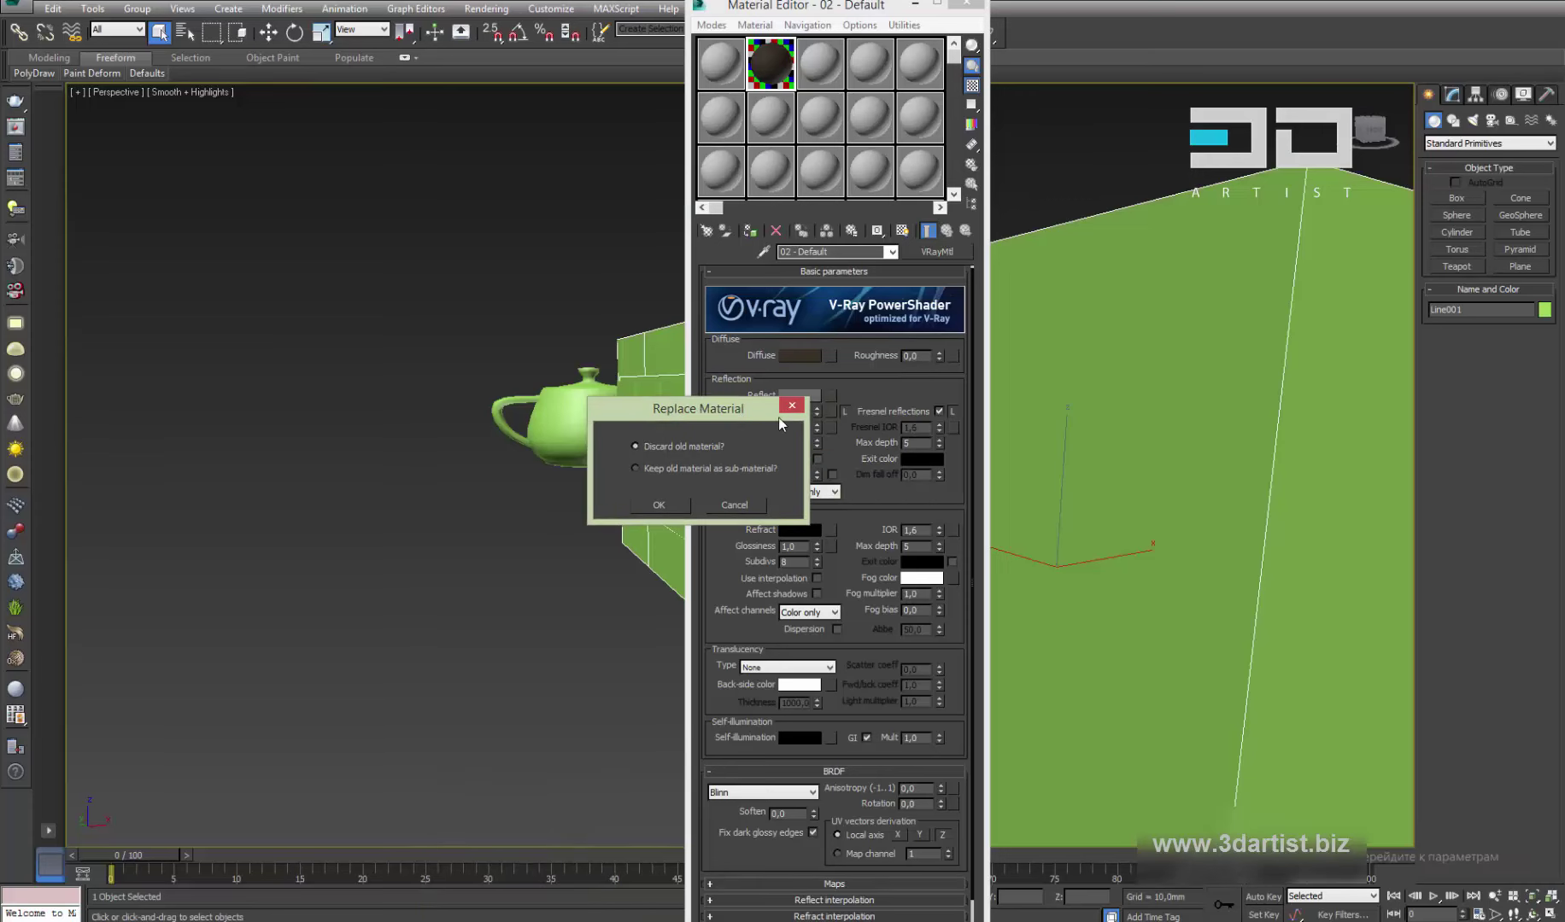
{"action": "left_click", "coordinate": [656, 503]}
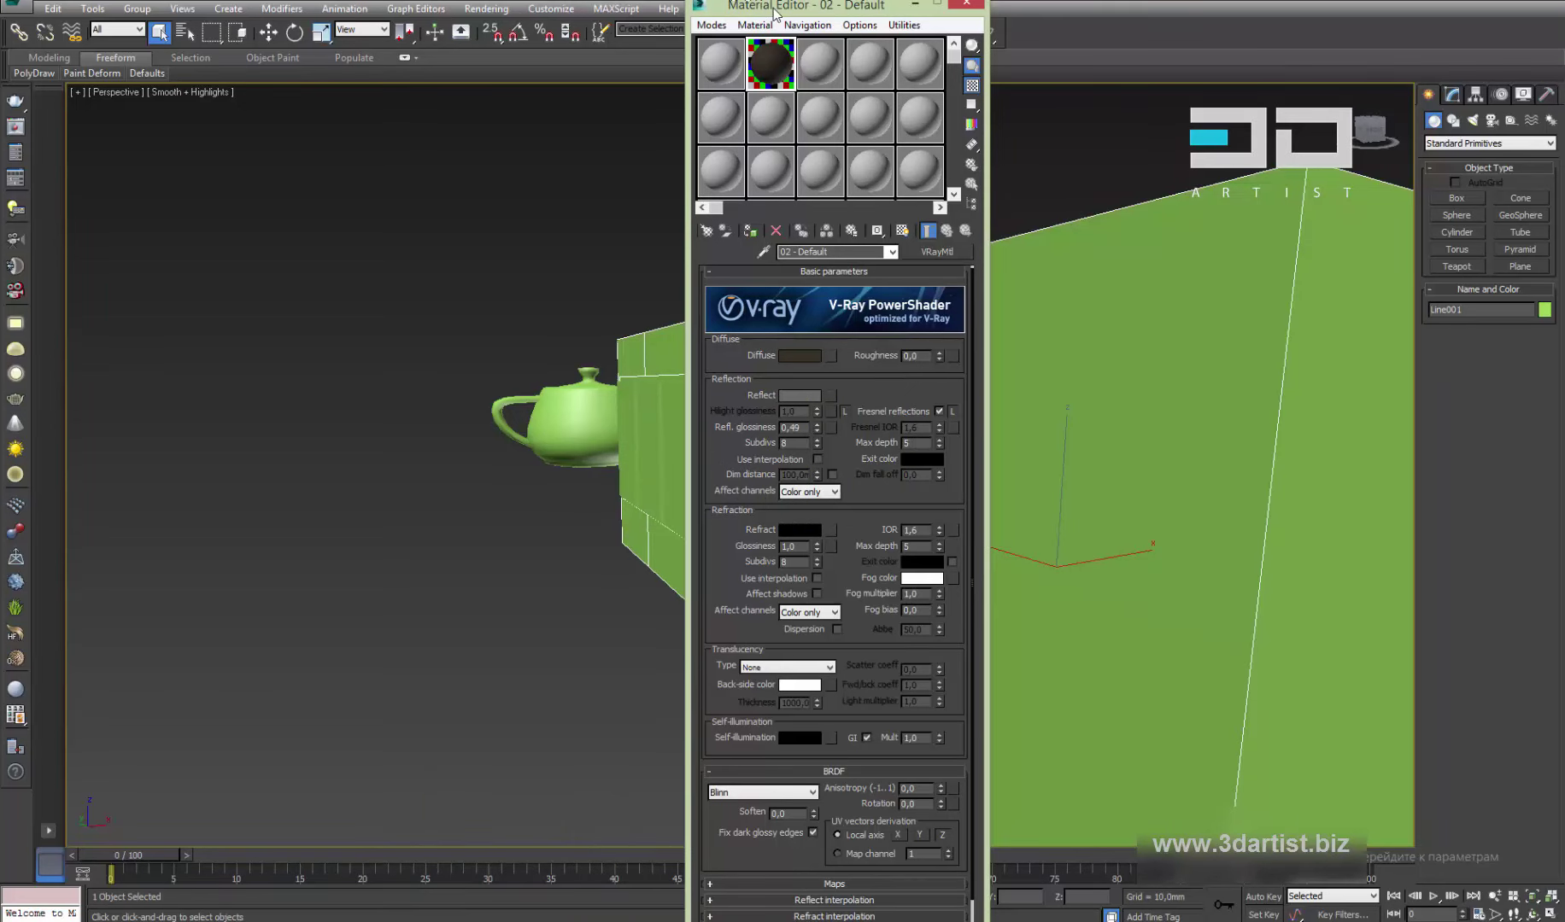
{"action": "left_click_drag", "start_coordinate": [765, 12], "coordinate": [732, 138]}
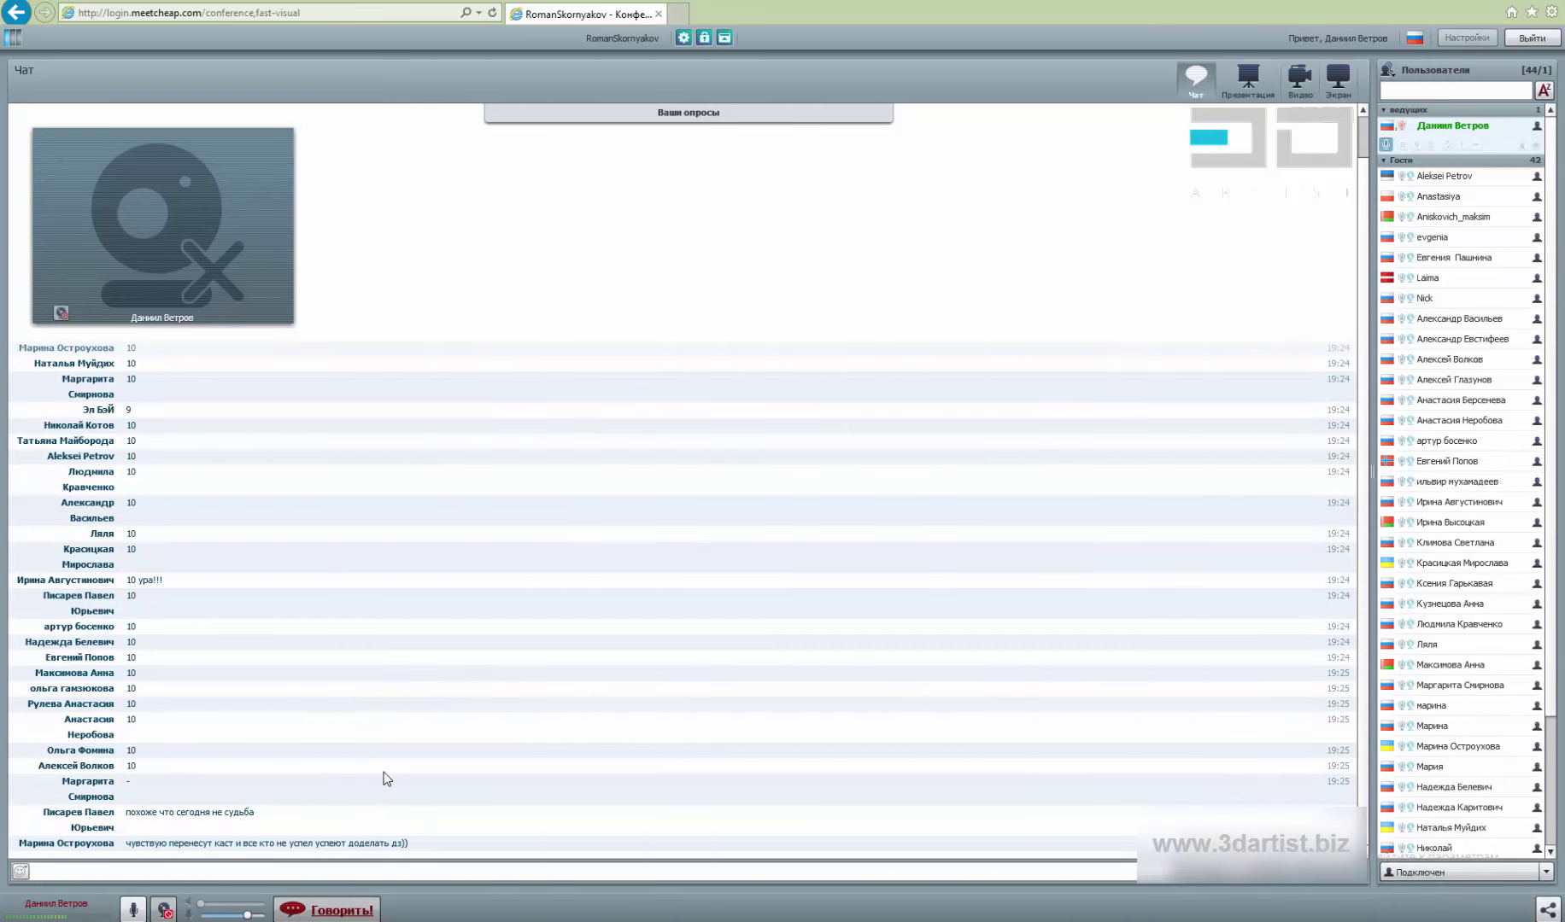
Highlight the last two participant messages in the conference chat
{"action": "left_click_drag", "start_coordinate": [390, 849], "coordinate": [124, 846]}
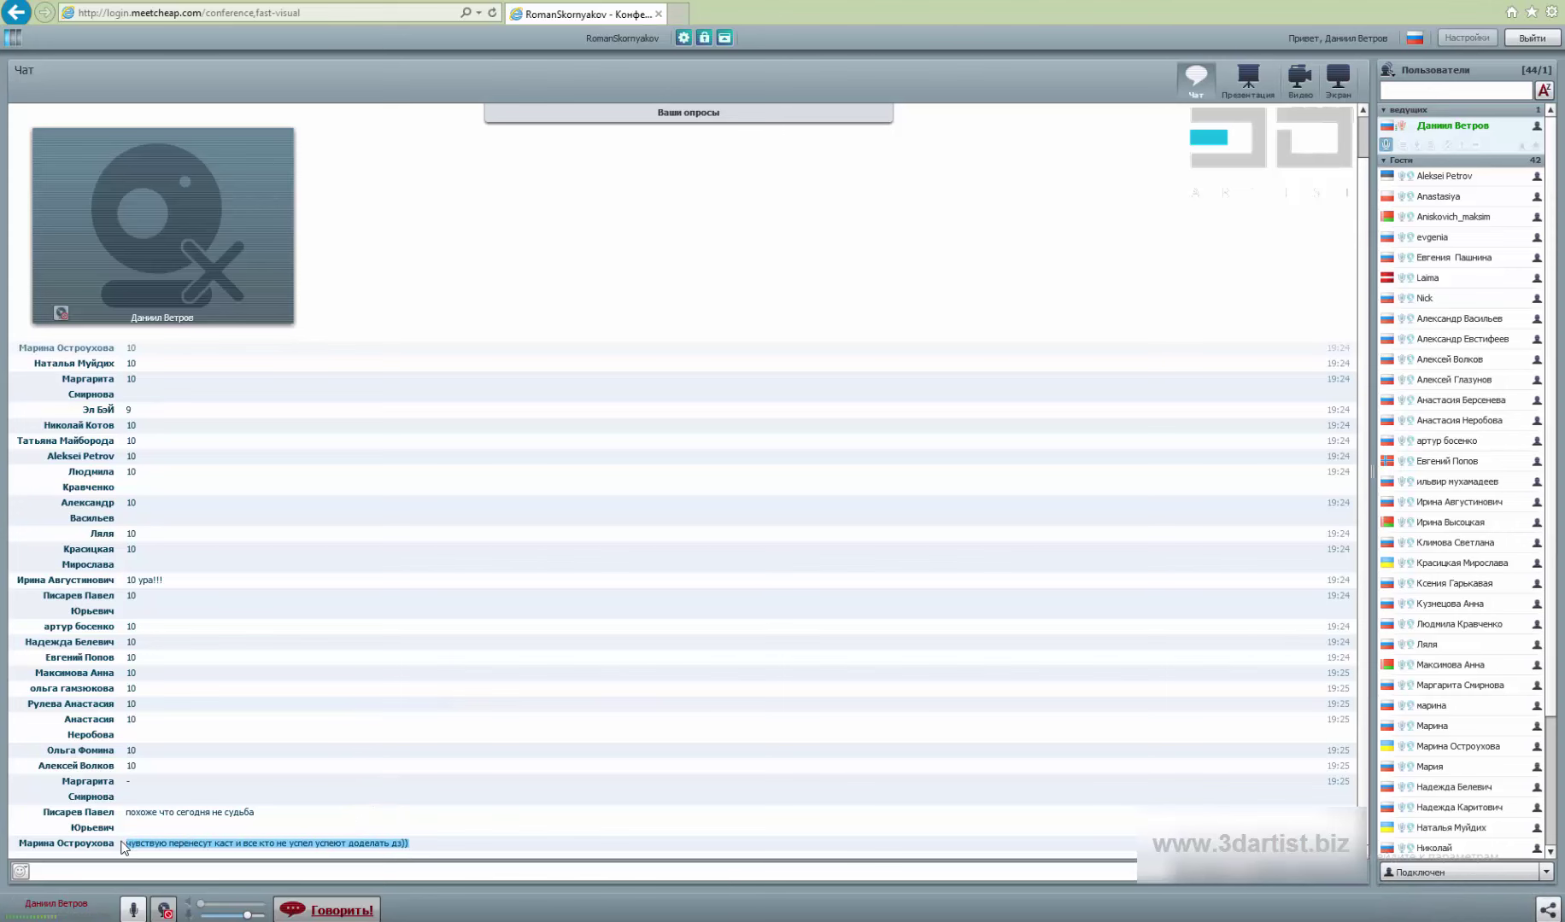
{"action": "left_click_drag", "start_coordinate": [255, 813], "coordinate": [116, 818]}
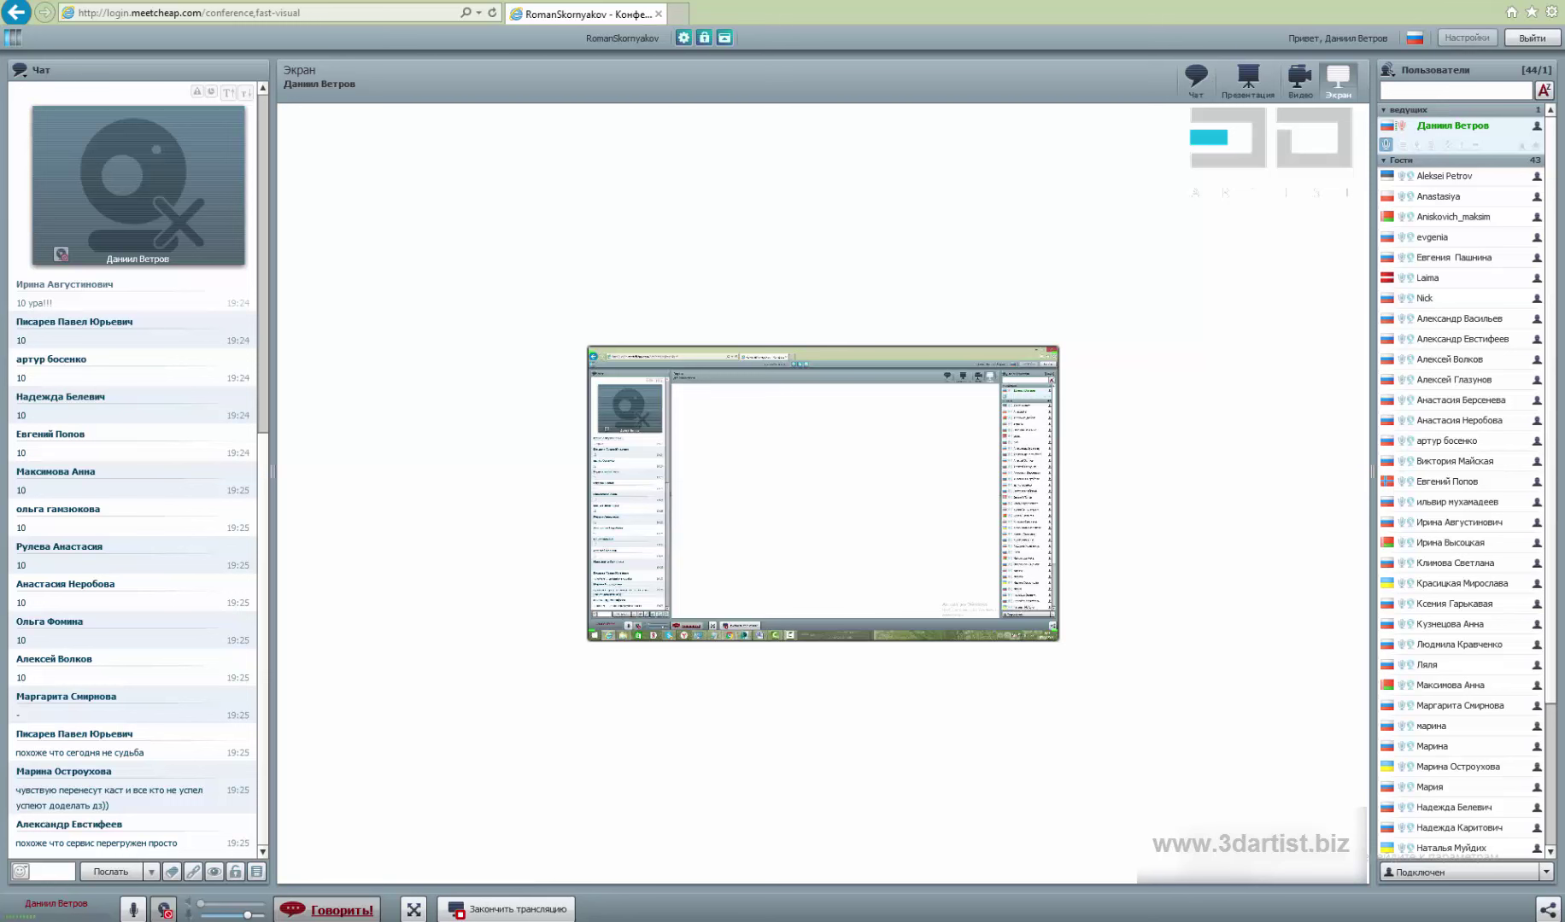
Switch to 3ds Max, move the Material Editor higher, and change the third slot's material type to VRayMtl
{"action": "mouse_move", "coordinate": [517, 919]}
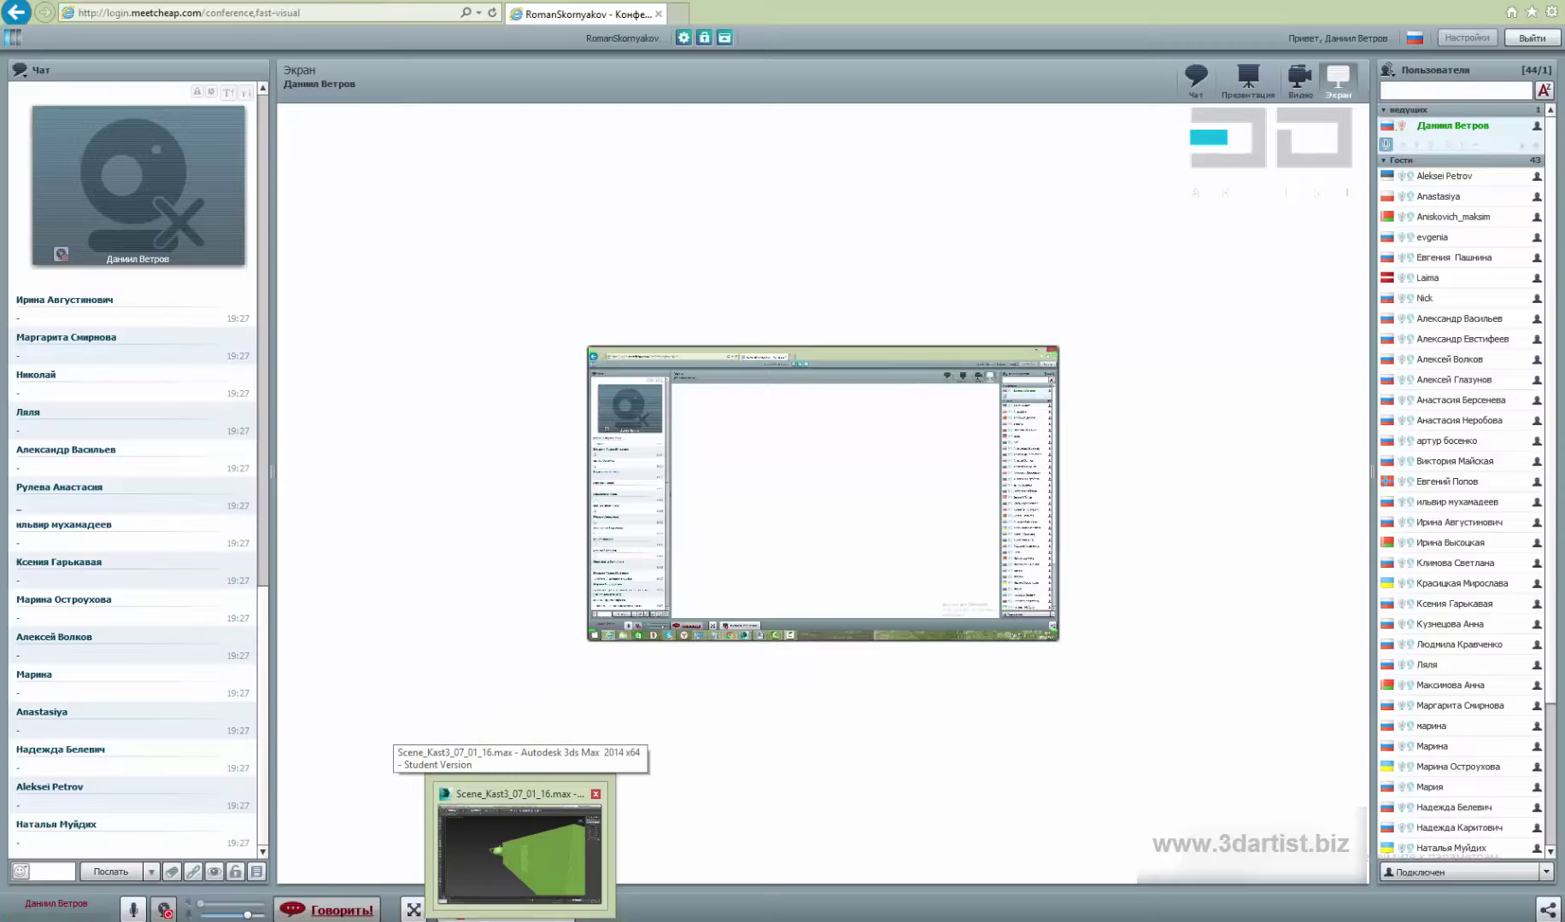
{"action": "left_click", "coordinate": [542, 852]}
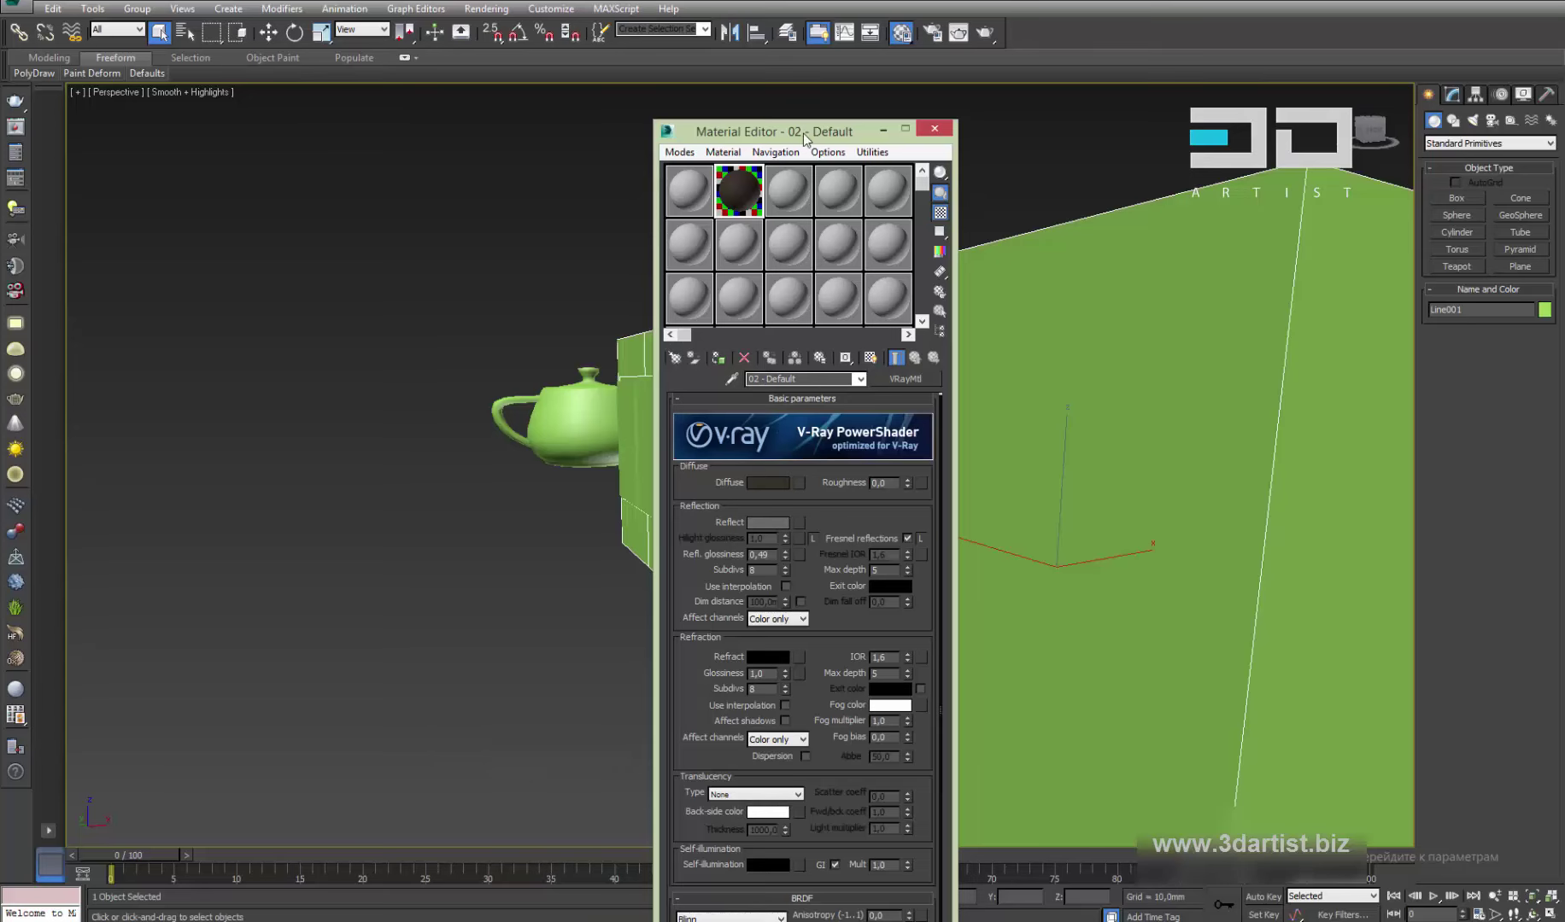
{"action": "left_click_drag", "start_coordinate": [803, 133], "coordinate": [776, 88]}
{"action": "left_click", "coordinate": [768, 150]}
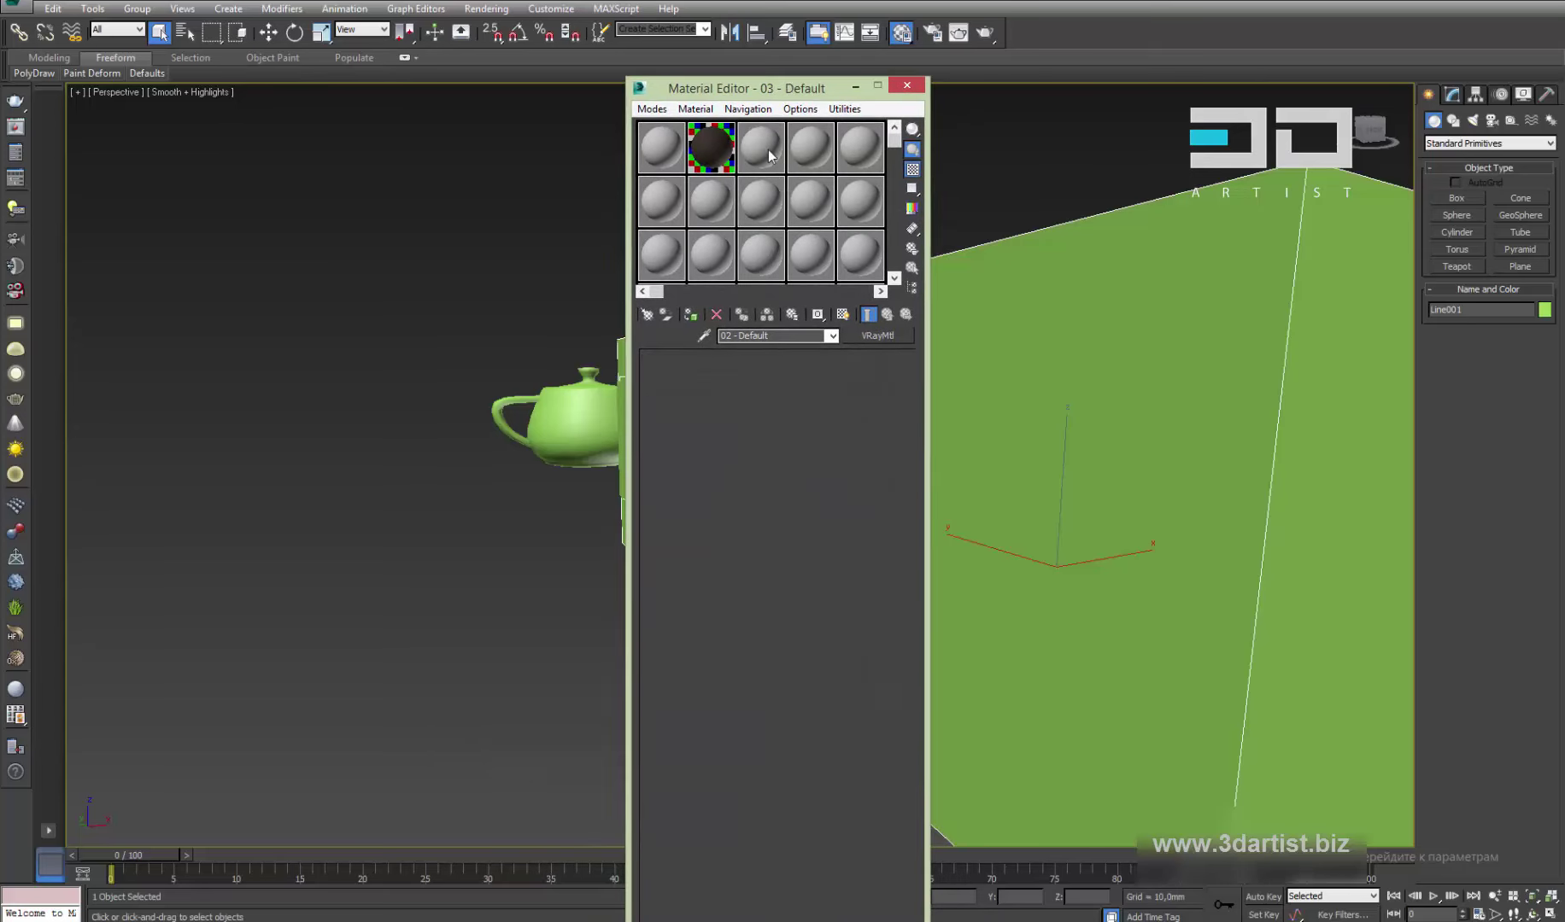
{"action": "left_click", "coordinate": [878, 336]}
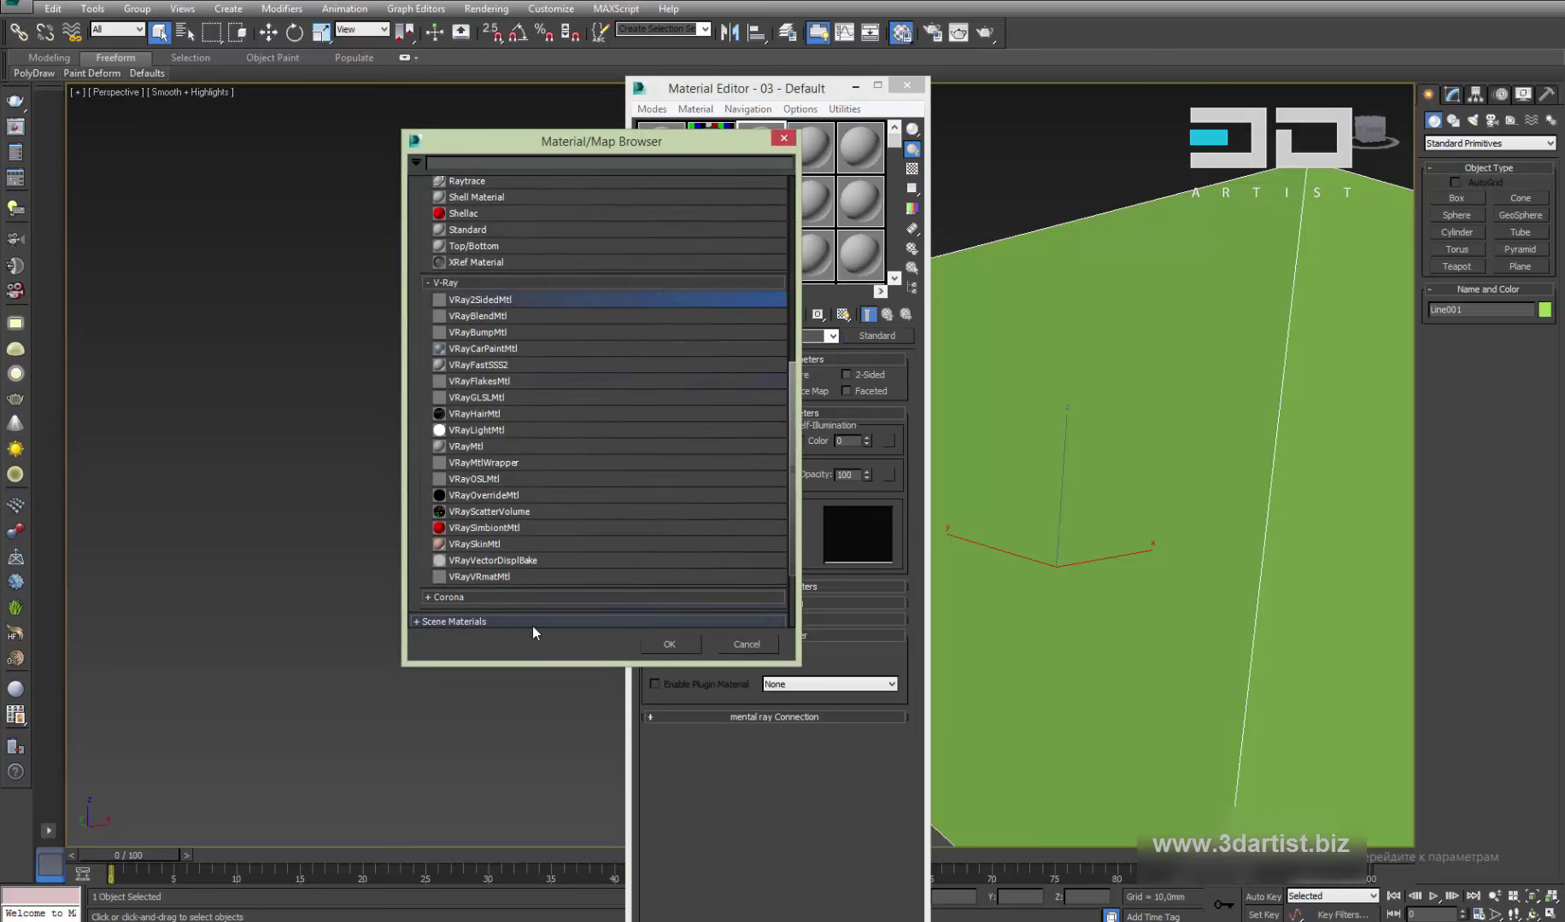
{"action": "double_click", "coordinate": [519, 445]}
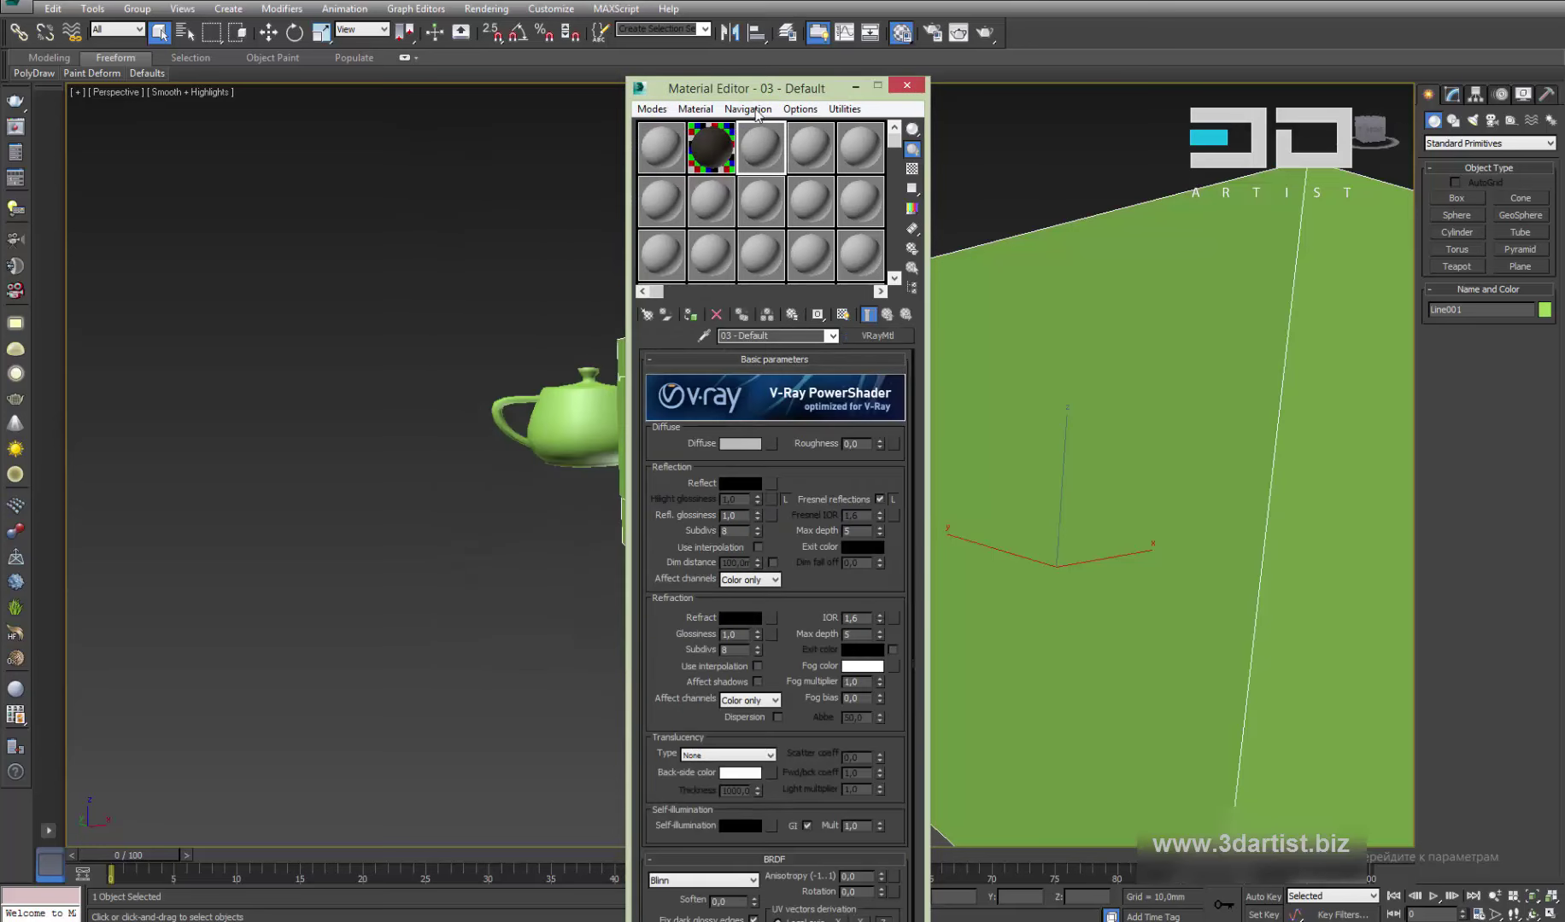
Set the third material's reflection color to gray with value 30 and its reflection glossiness to 0,46
{"action": "left_click", "coordinate": [745, 484]}
{"action": "left_click", "coordinate": [558, 327]}
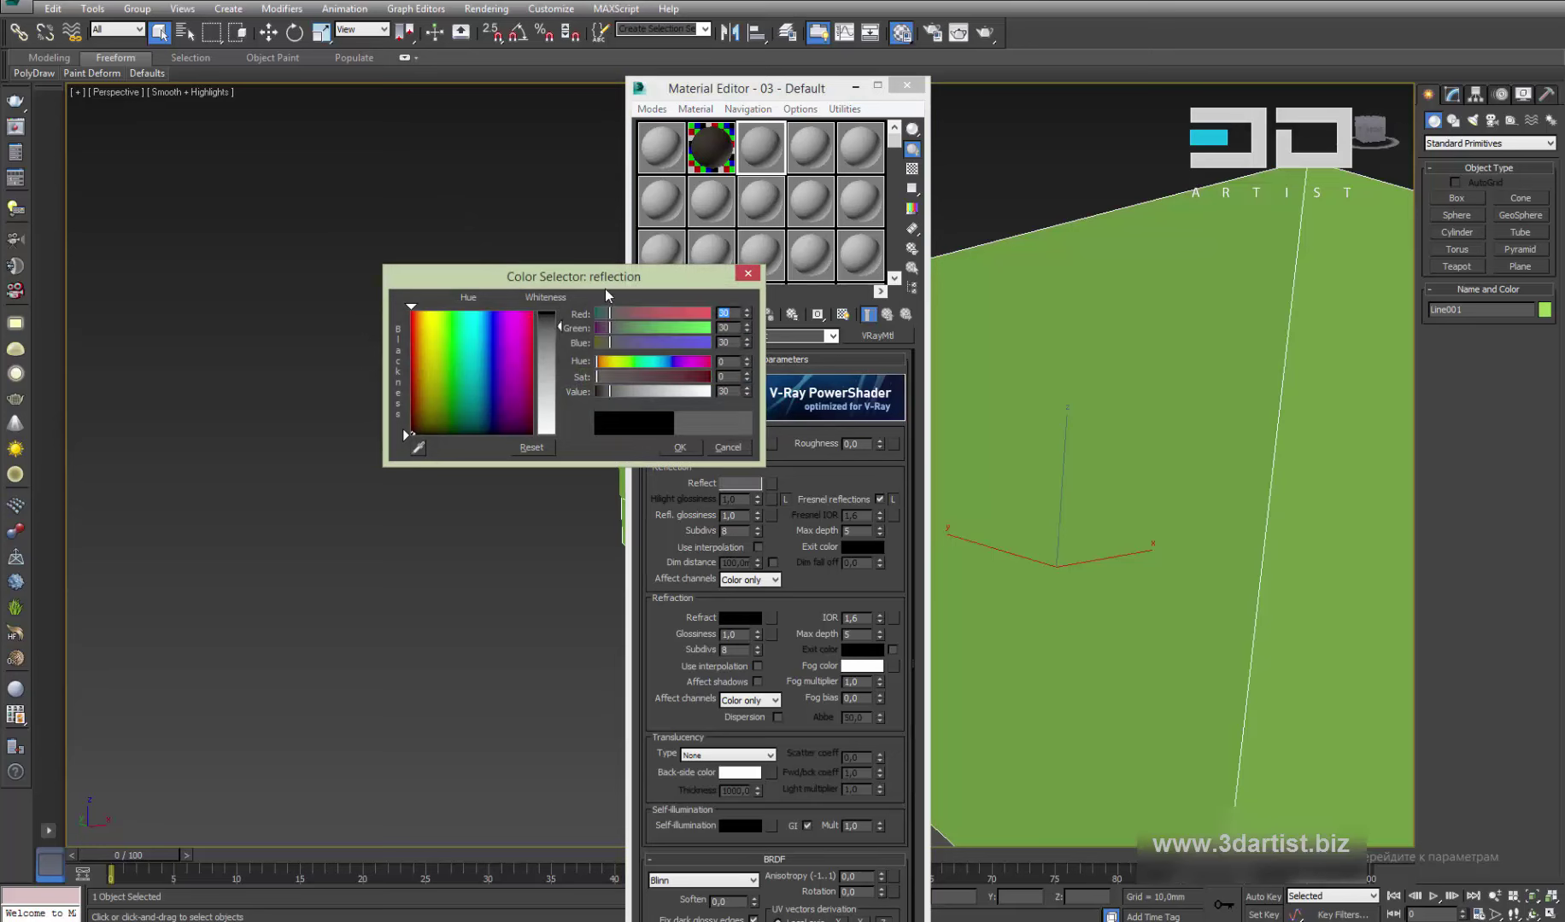
{"action": "left_click_drag", "start_coordinate": [604, 282], "coordinate": [474, 294]}
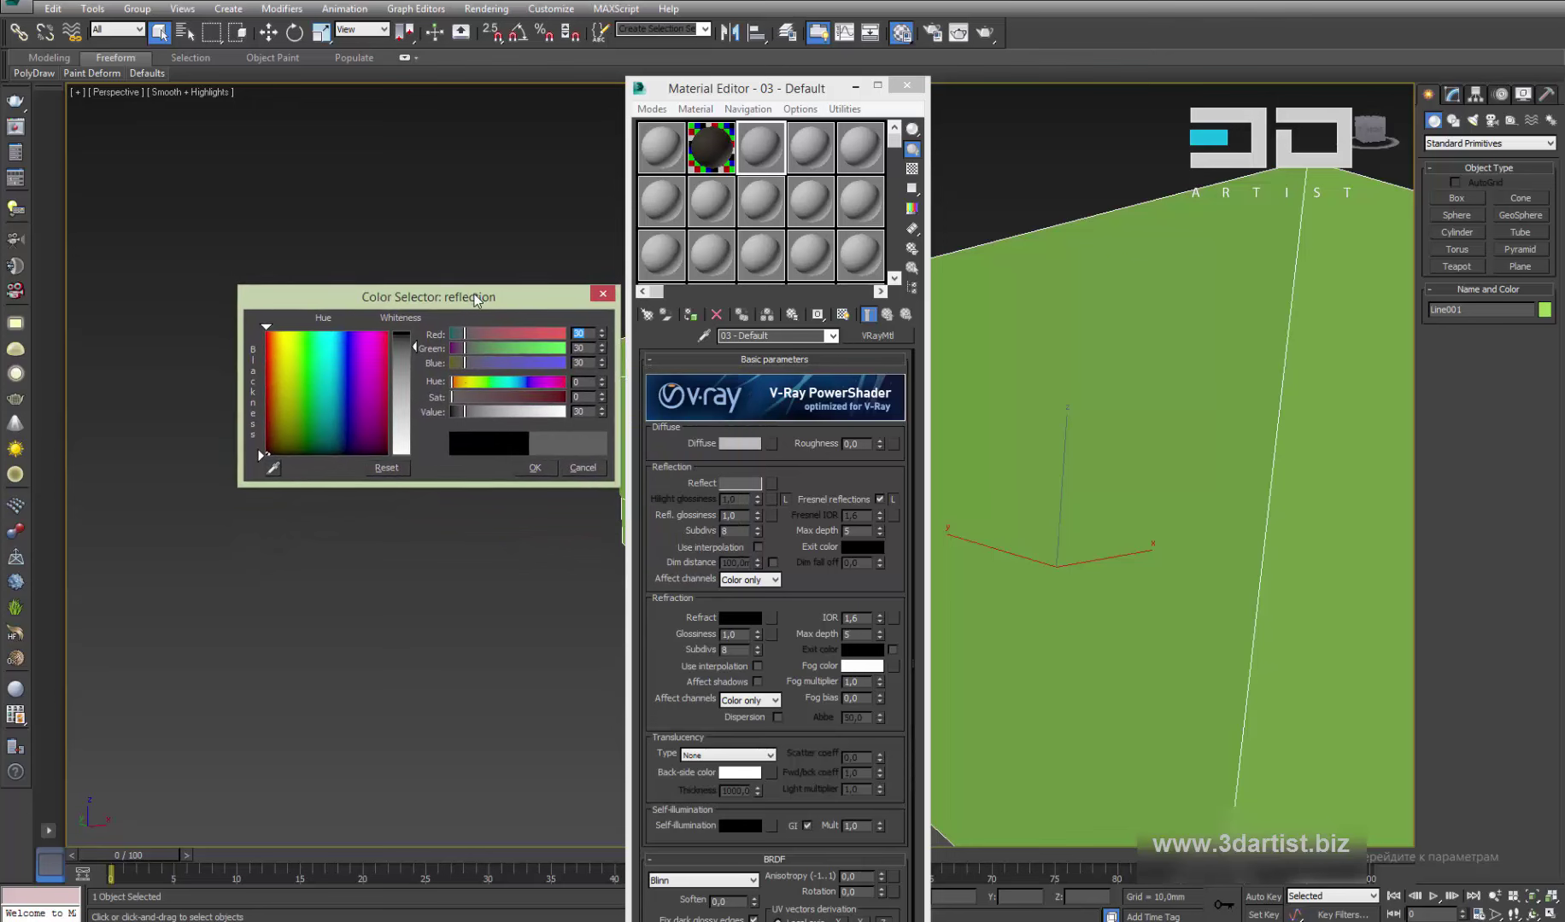
{"action": "left_click", "coordinate": [536, 469]}
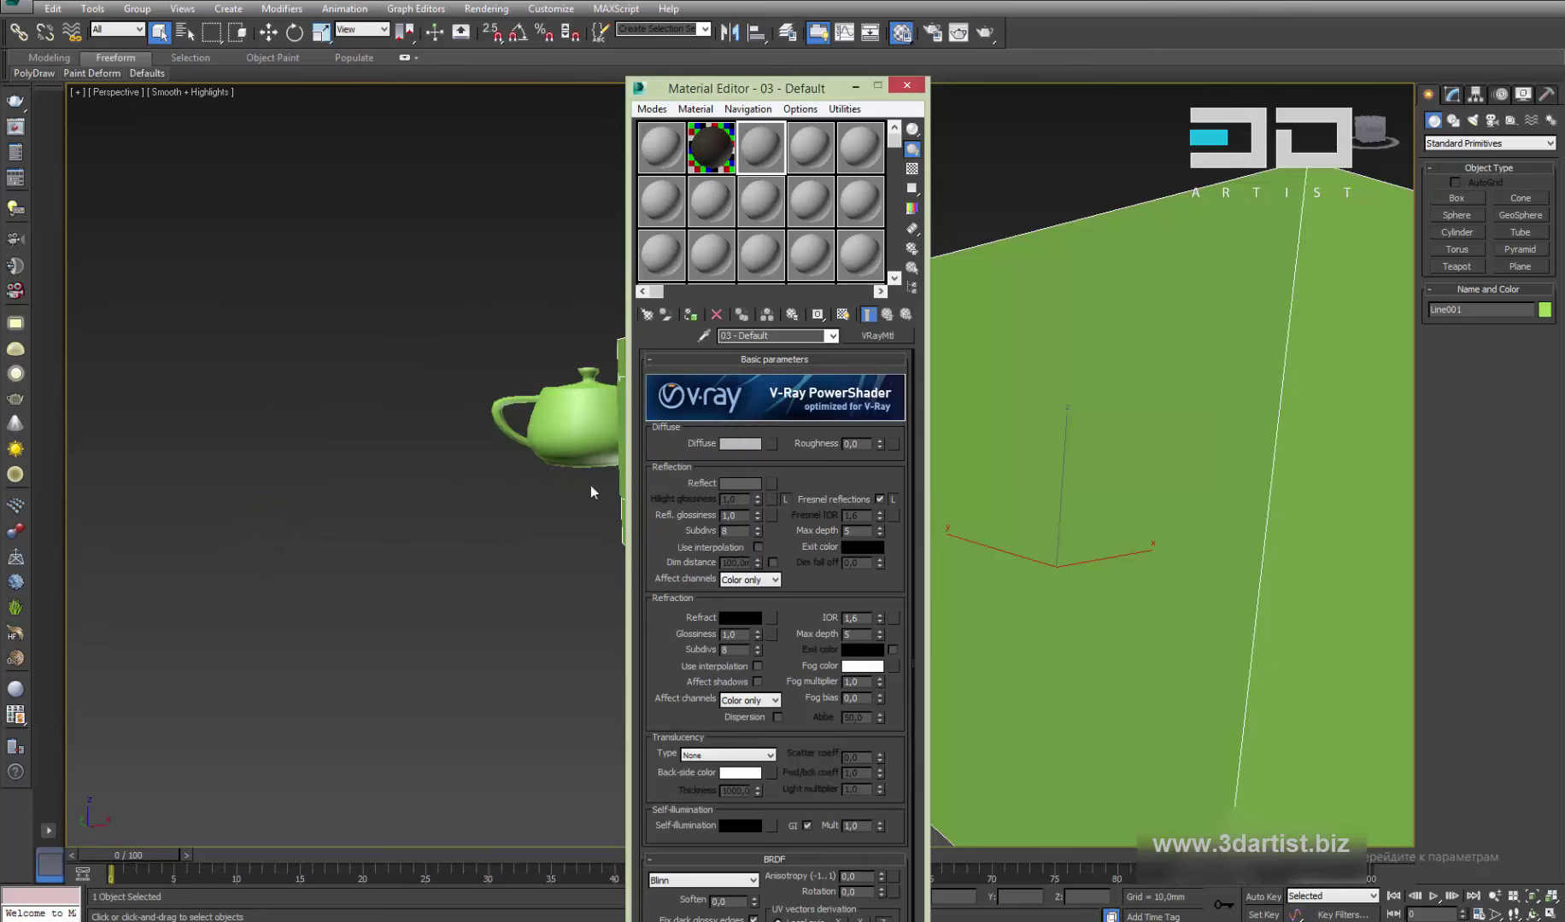
{"action": "left_click_drag", "start_coordinate": [756, 515], "coordinate": [758, 558]}
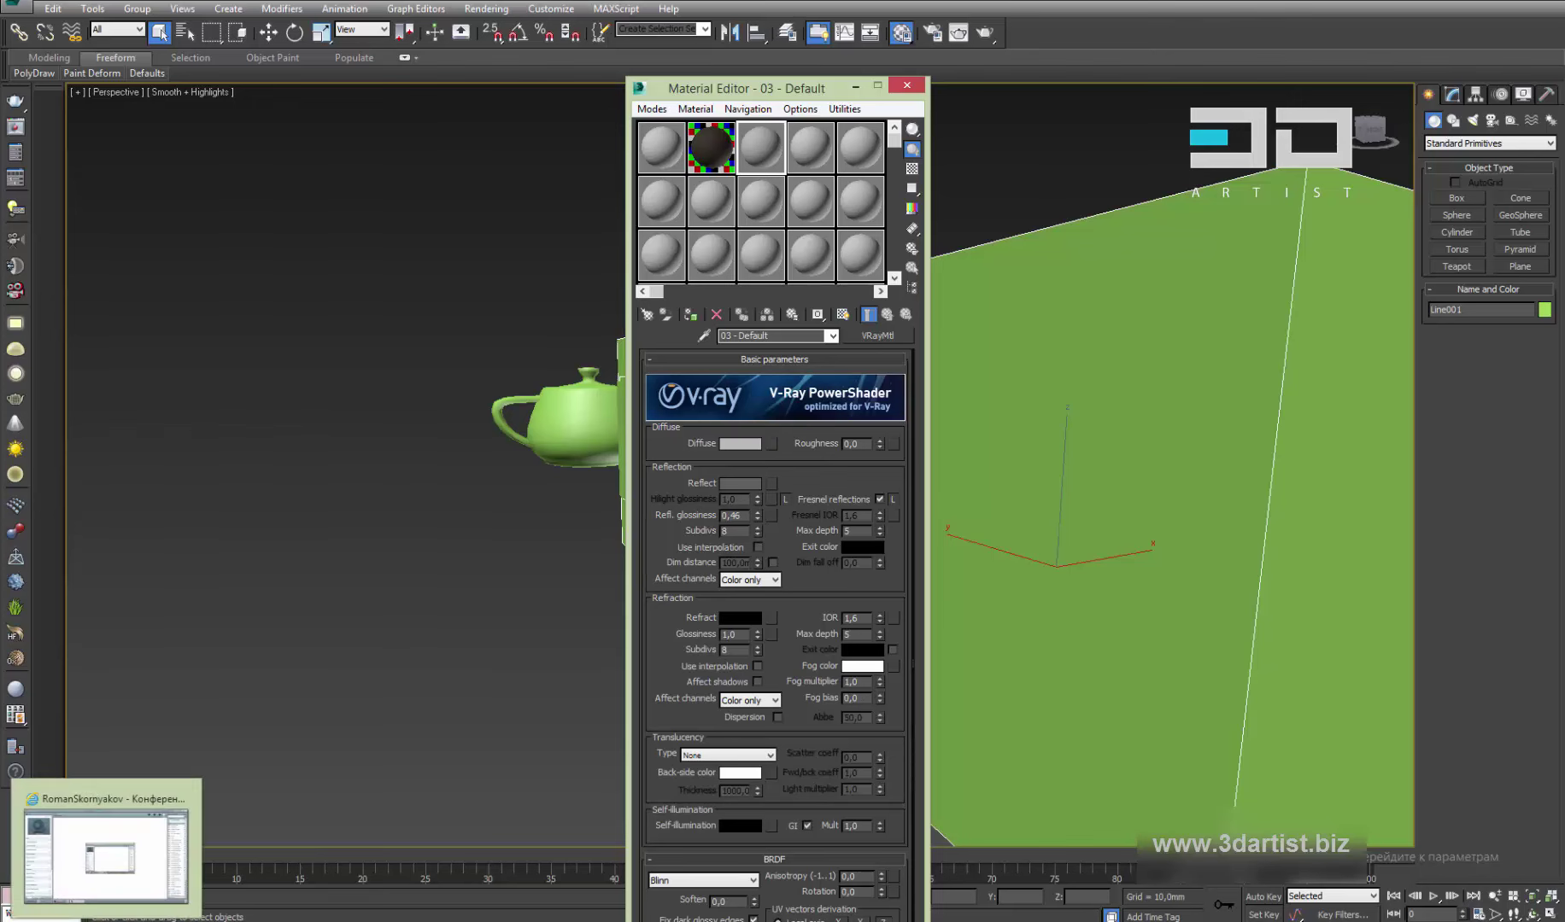
Check the participants' replies in the web conference chat and return to the third material's parameters in 3ds Max
{"action": "left_click", "coordinate": [62, 875]}
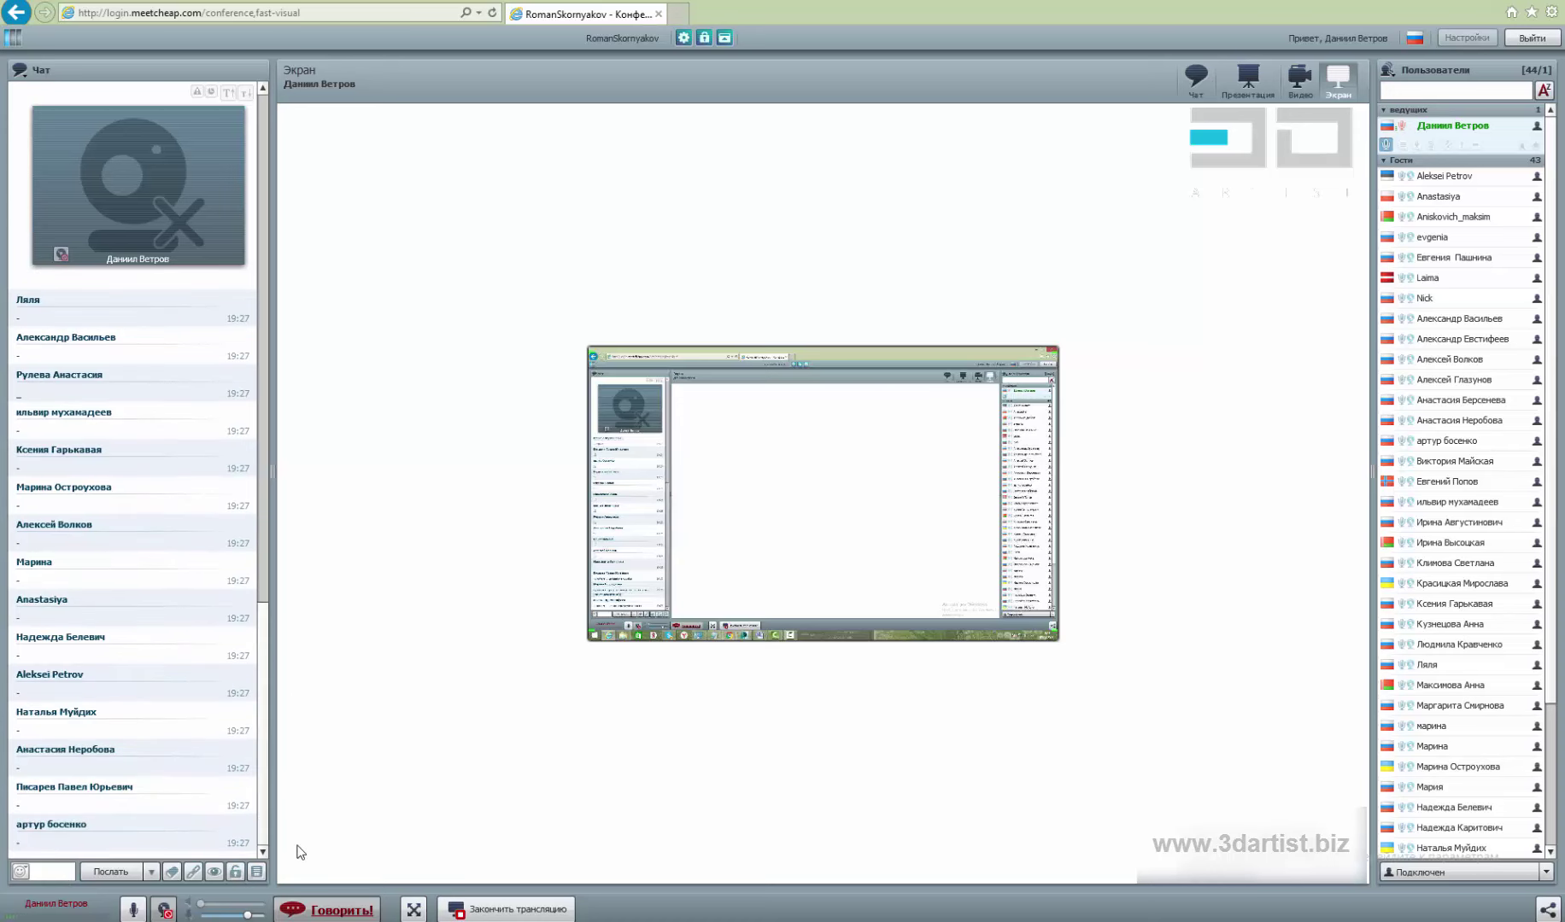
{"action": "mouse_move", "coordinate": [470, 921]}
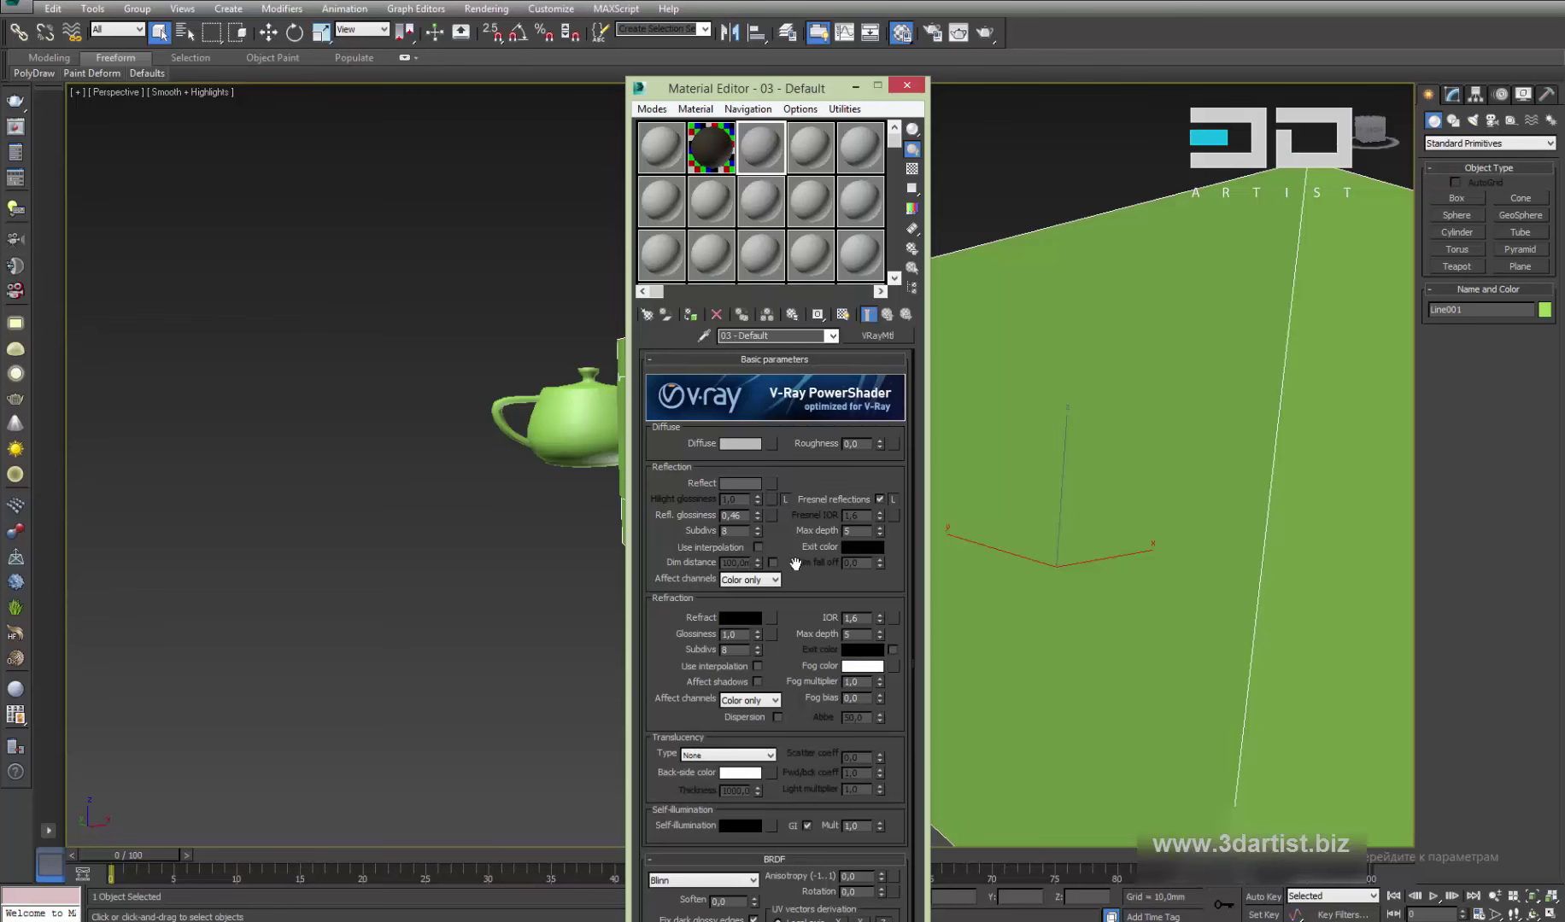
{"action": "scroll", "coordinate": [800, 571], "scroll_direction": "down", "scroll_amount": 3}
{"action": "scroll", "coordinate": [799, 571], "scroll_direction": "up", "scroll_amount": 3}
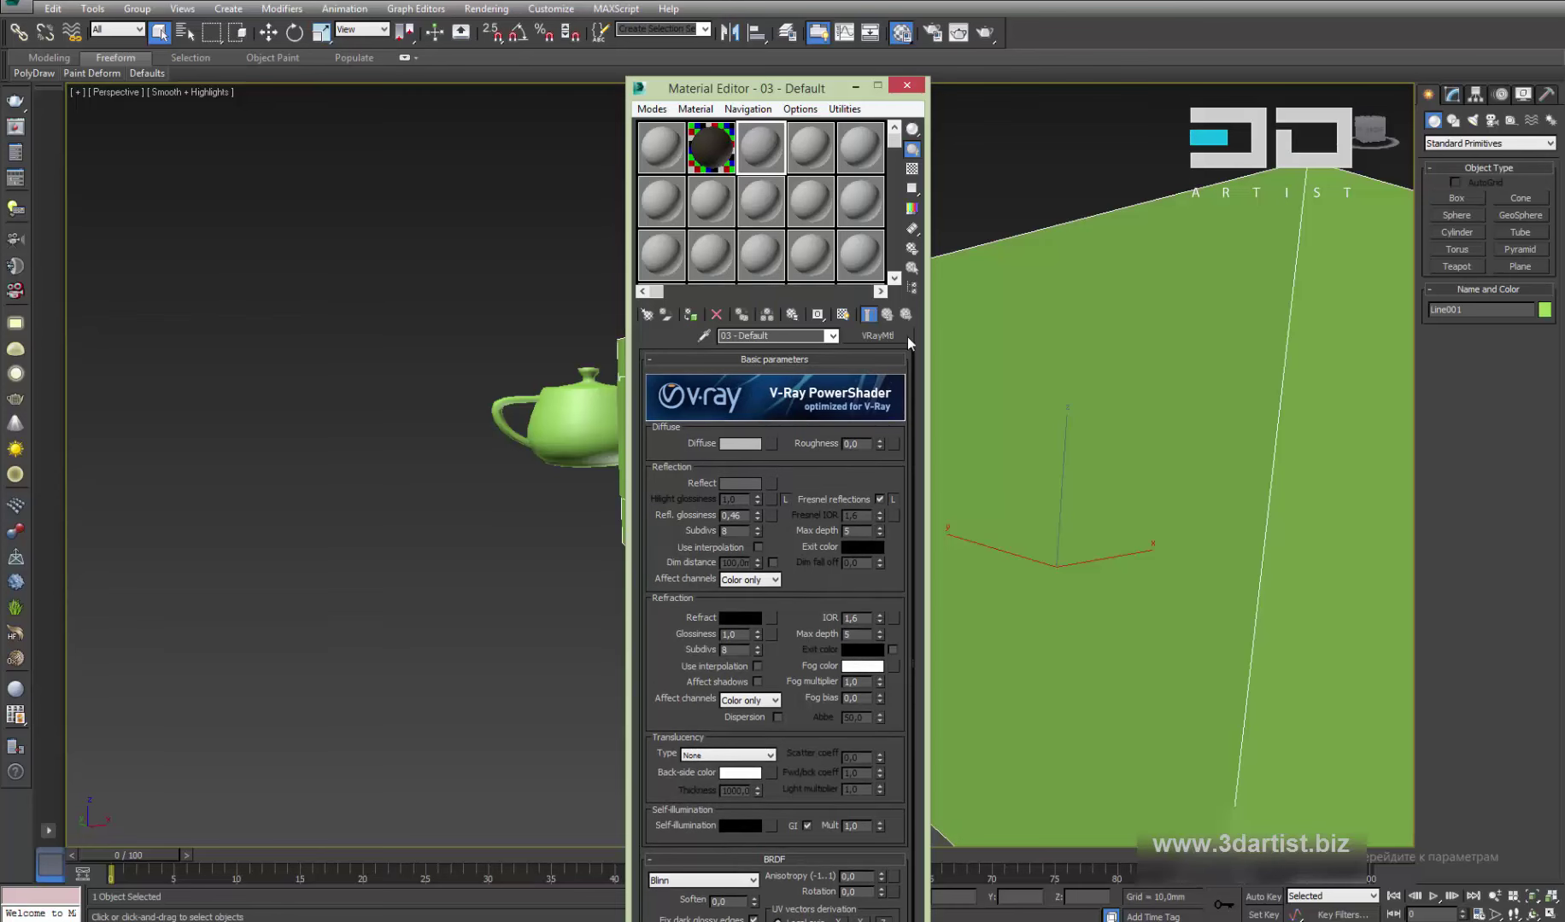
Set the third material's diffuse color to a dark, desaturated brown
{"action": "left_click", "coordinate": [755, 443]}
{"action": "left_click_drag", "start_coordinate": [270, 446], "coordinate": [275, 444]}
{"action": "mouse_move", "coordinate": [521, 412]}
{"action": "left_mouse_down"}
{"action": "mouse_move", "coordinate": [461, 408]}
{"action": "mouse_move", "coordinate": [530, 413]}
{"action": "mouse_move", "coordinate": [507, 401]}
{"action": "left_mouse_up"}
{"action": "left_click", "coordinate": [535, 468]}
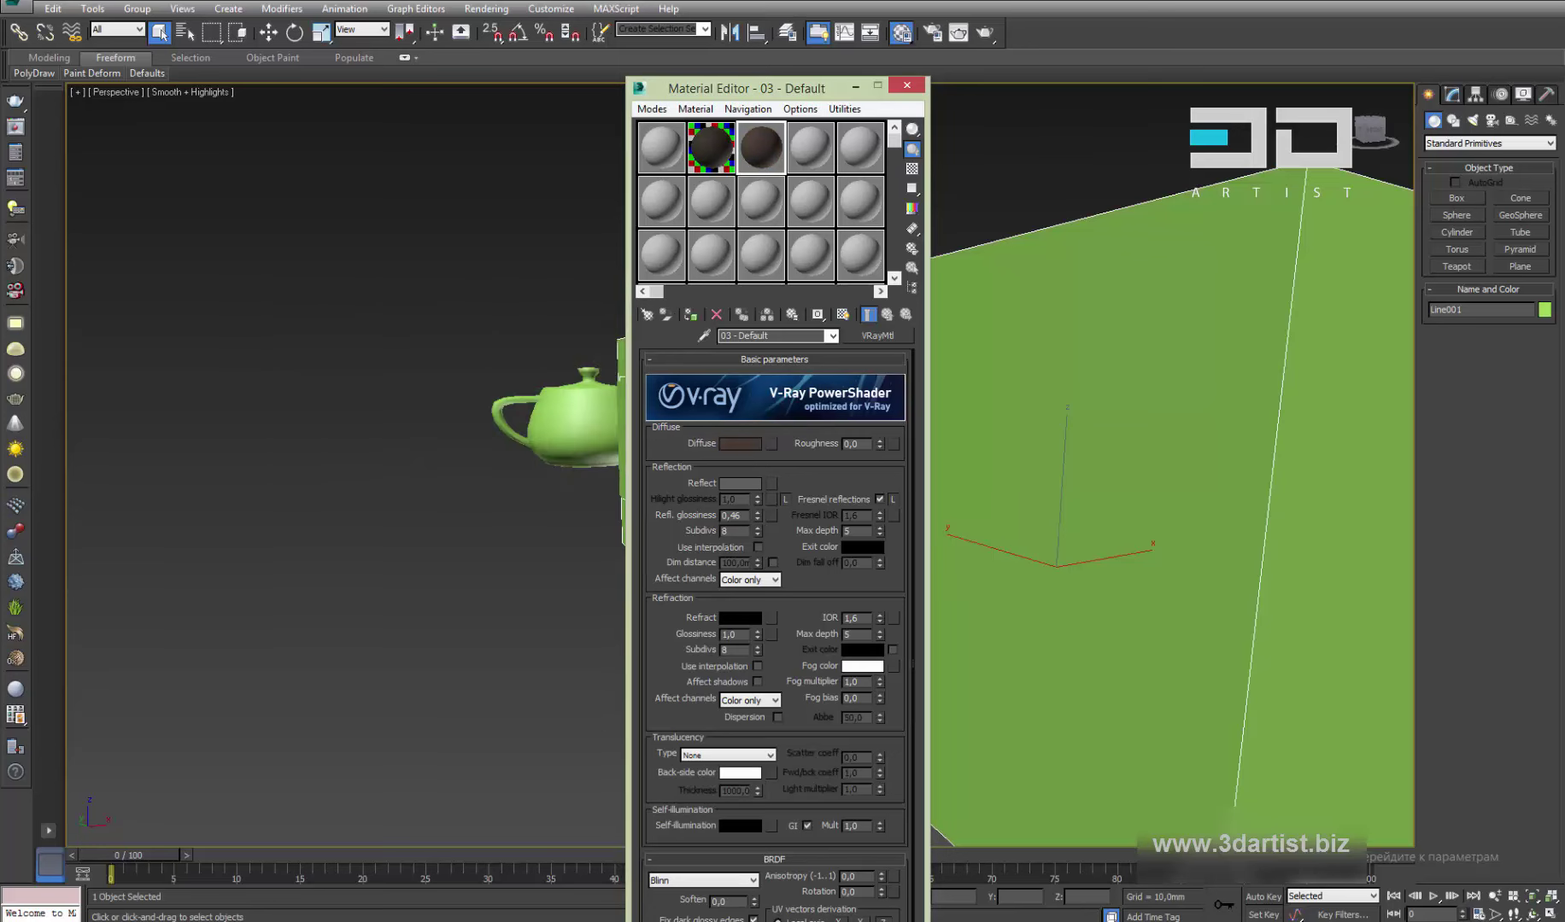
Switch to the web conference to see whether participants receive the broadcast, and go back to 3ds Max
{"action": "key", "text": "alt+Tab"}
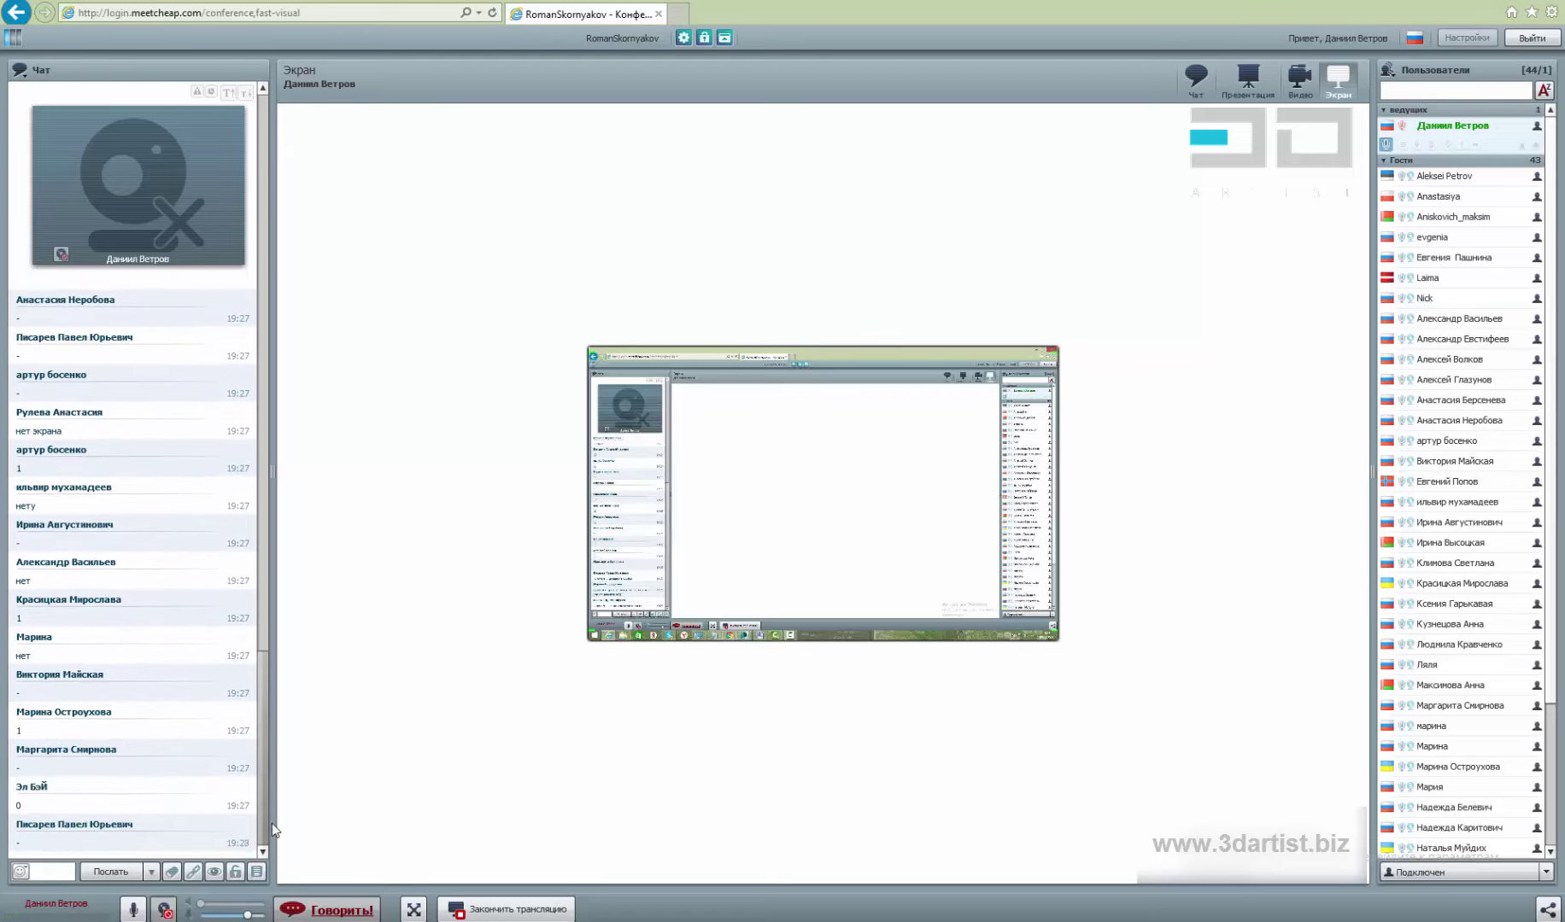
{"action": "mouse_move", "coordinate": [520, 846]}
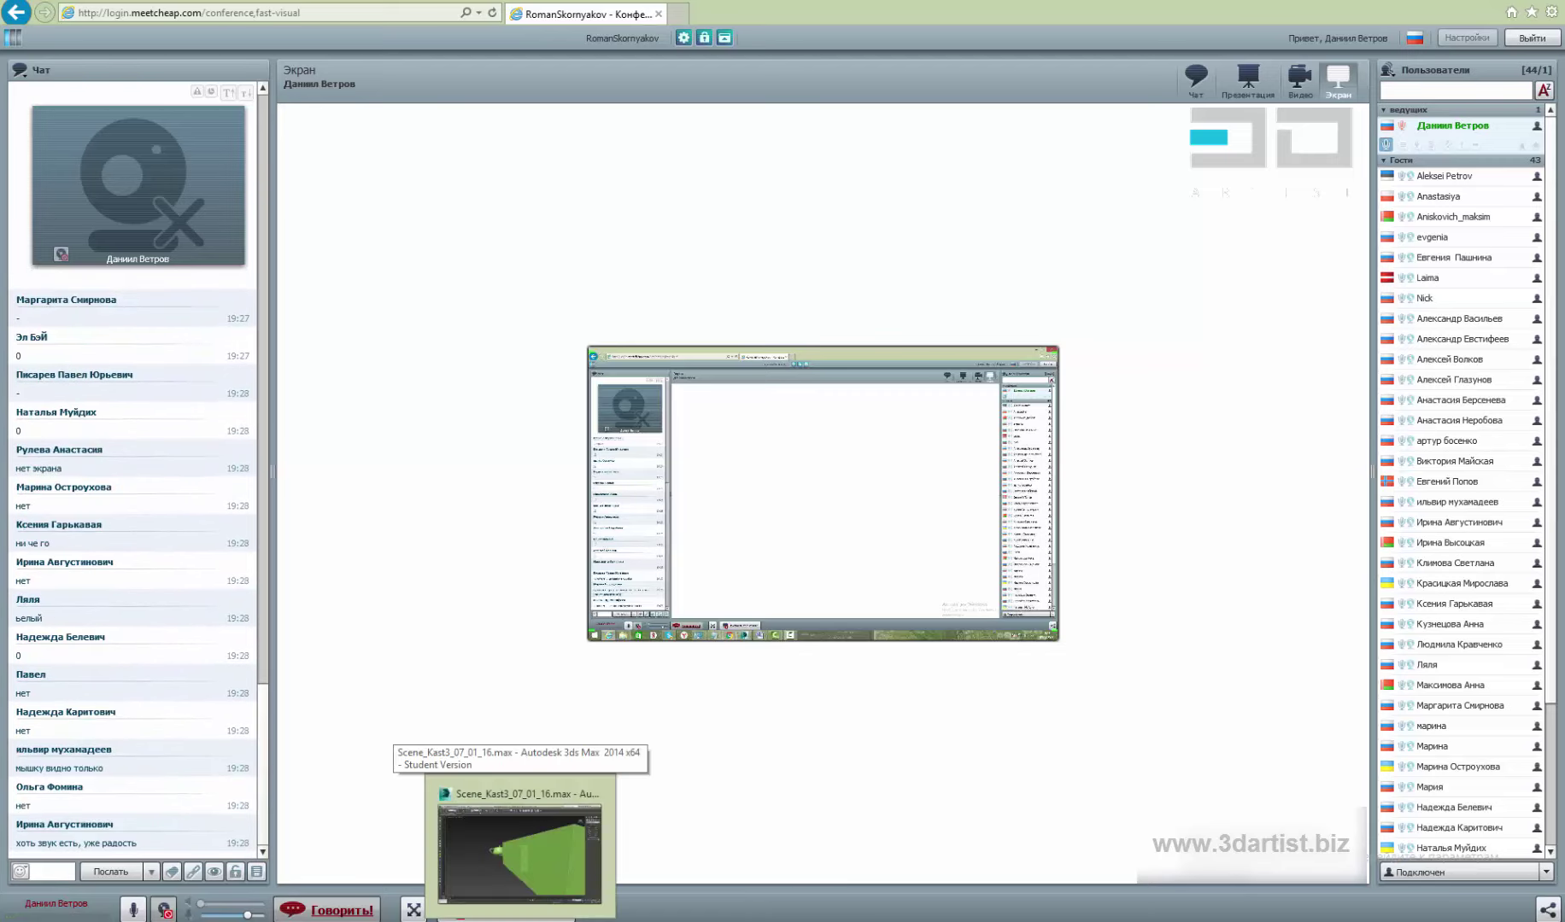
{"action": "left_click", "coordinate": [519, 850]}
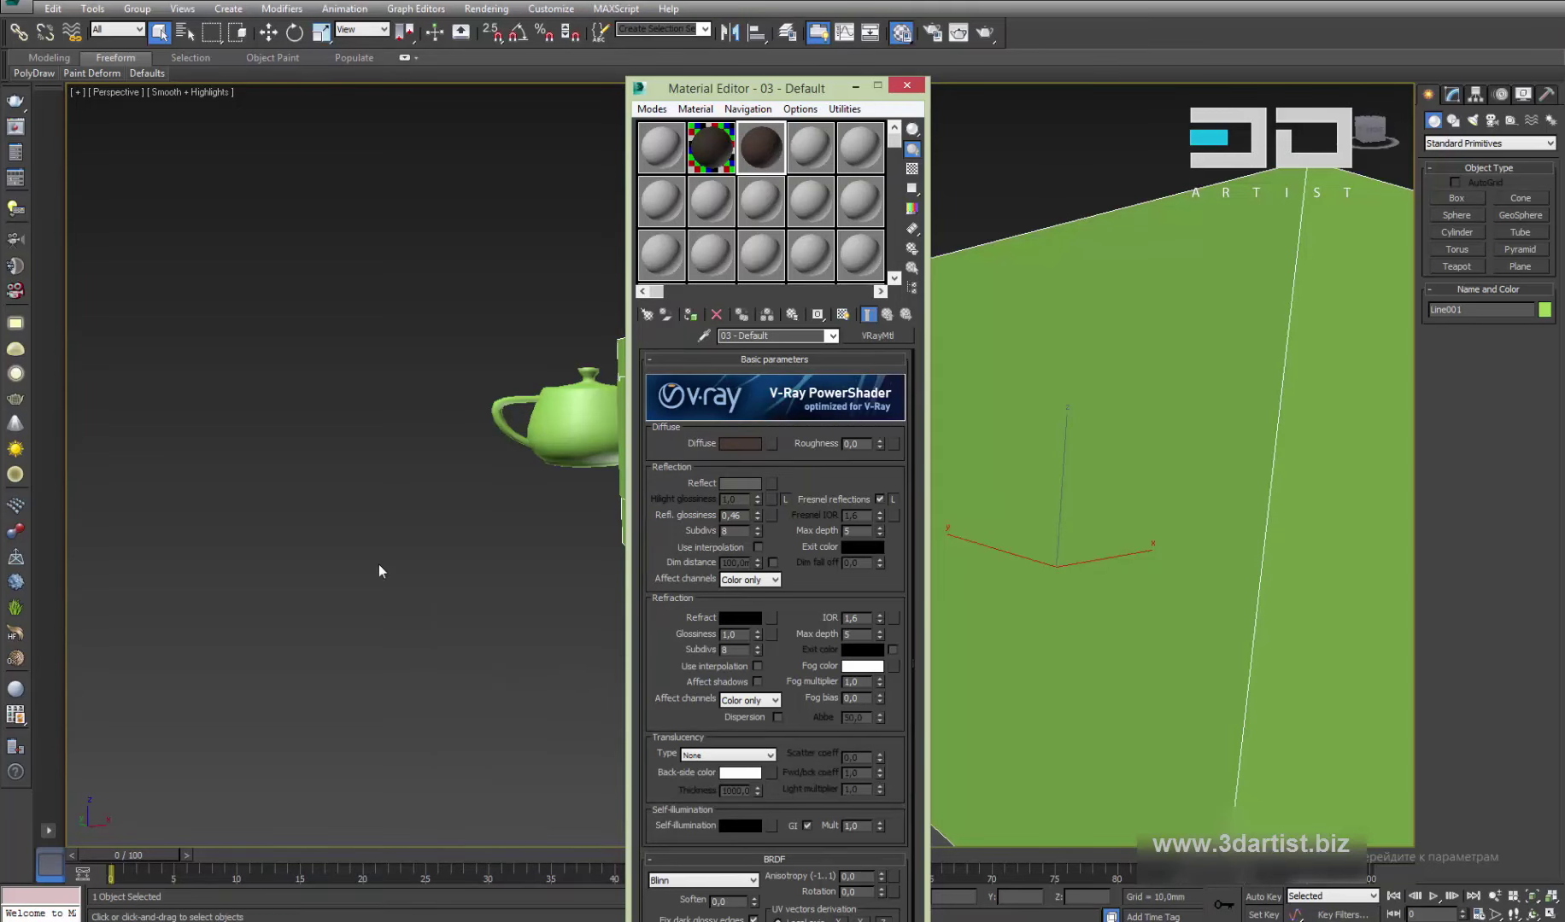
{"action": "key", "text": "alt+Tab"}
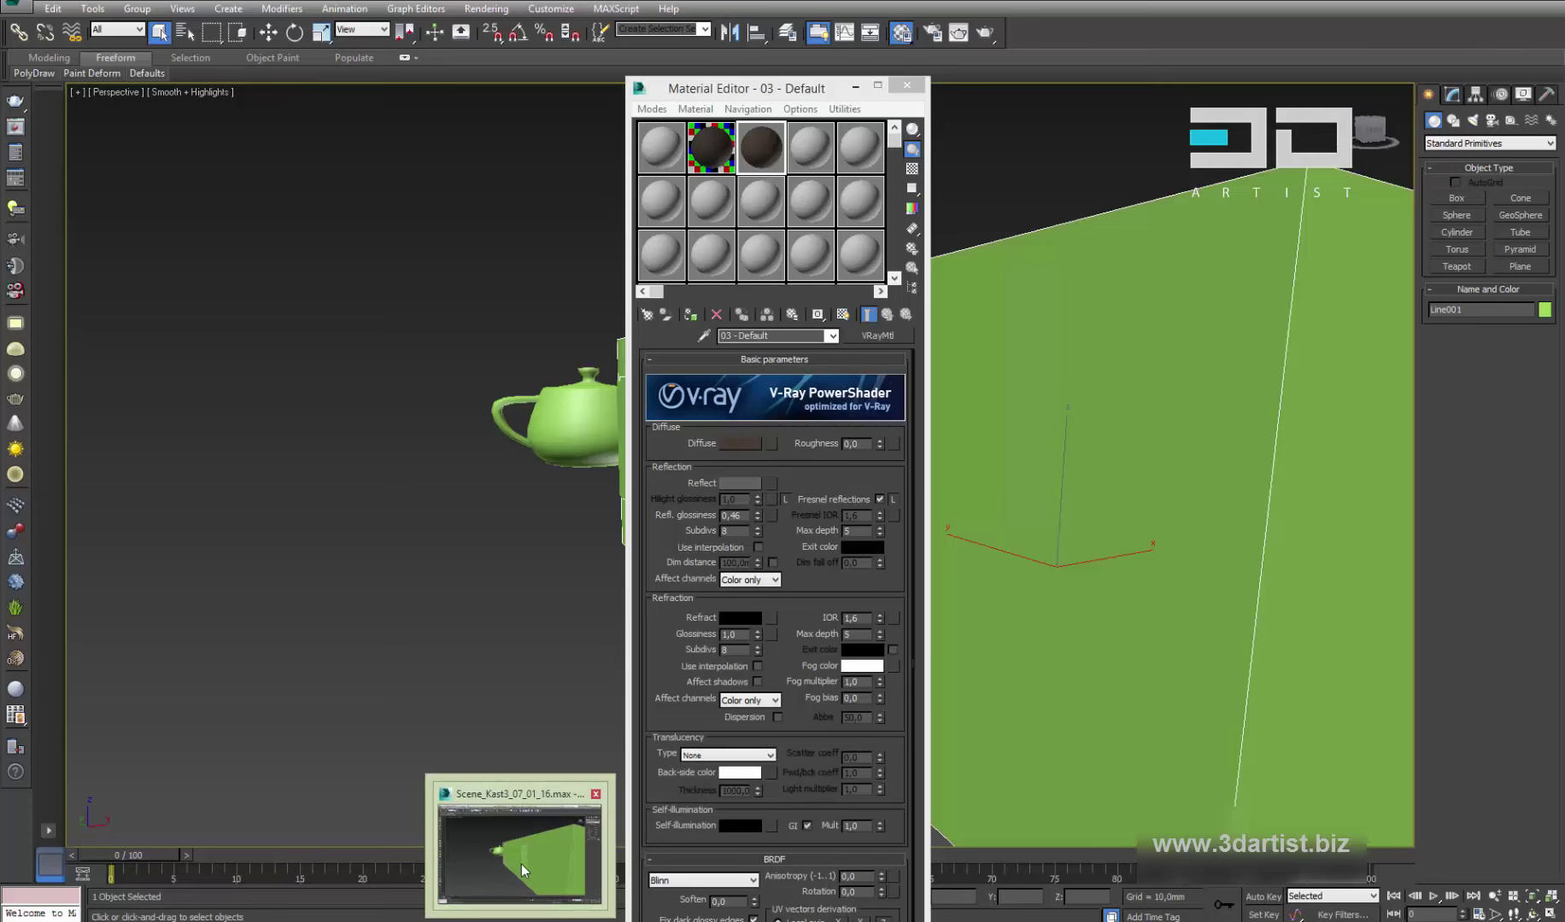
{"action": "left_click", "coordinate": [521, 865]}
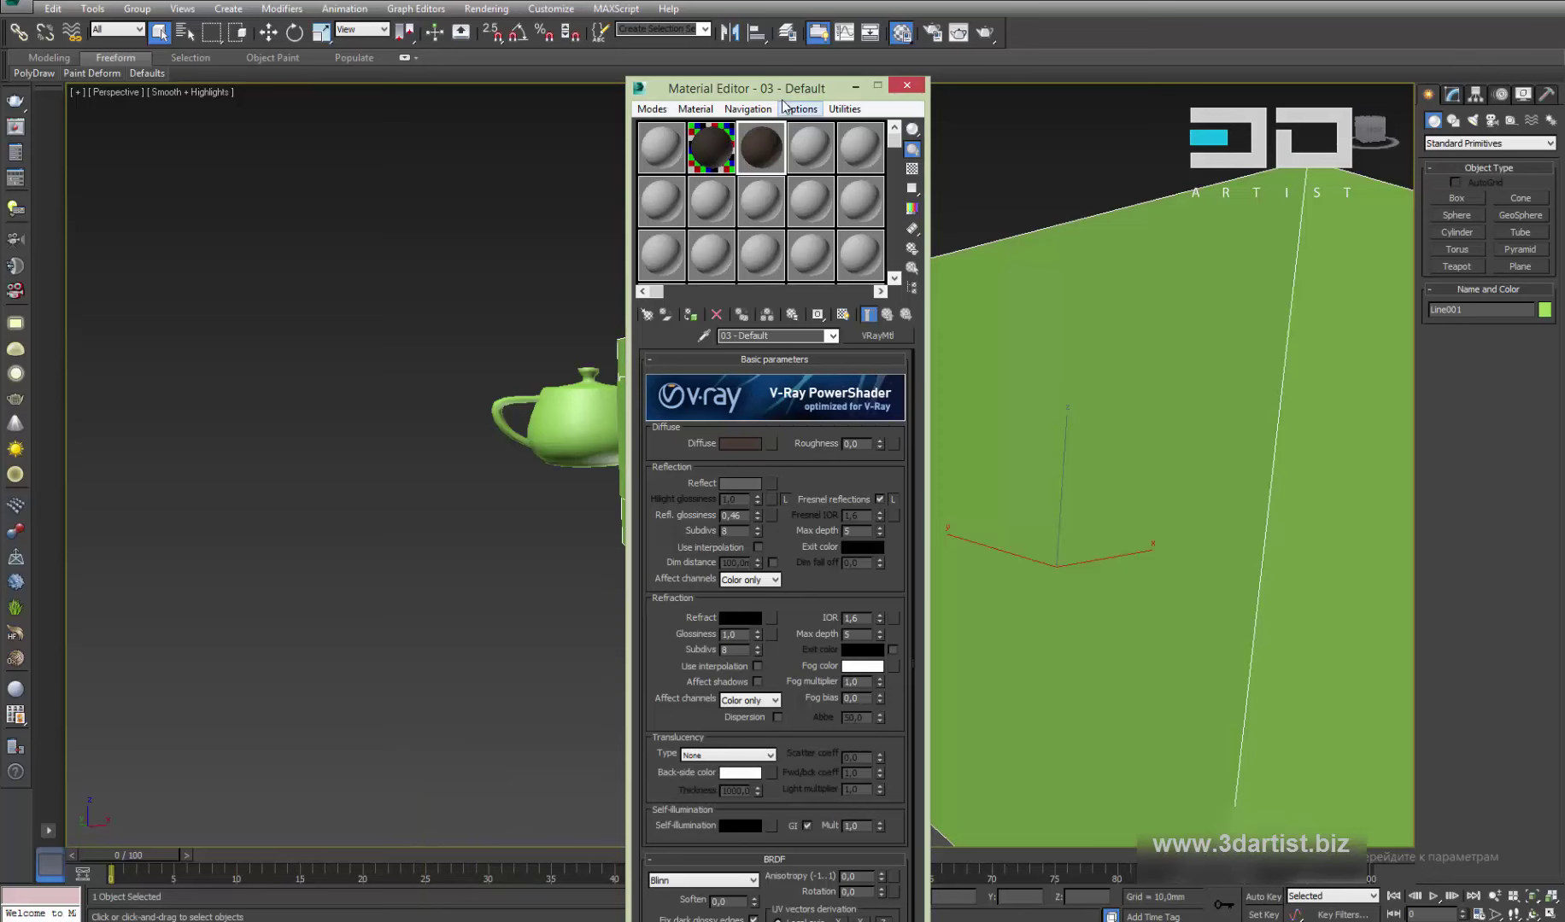
Replace the third slot's VRayMtl with VRay2SidedMtl, keeping the old material as sub-material
{"action": "left_click_drag", "start_coordinate": [779, 88], "coordinate": [782, 115]}
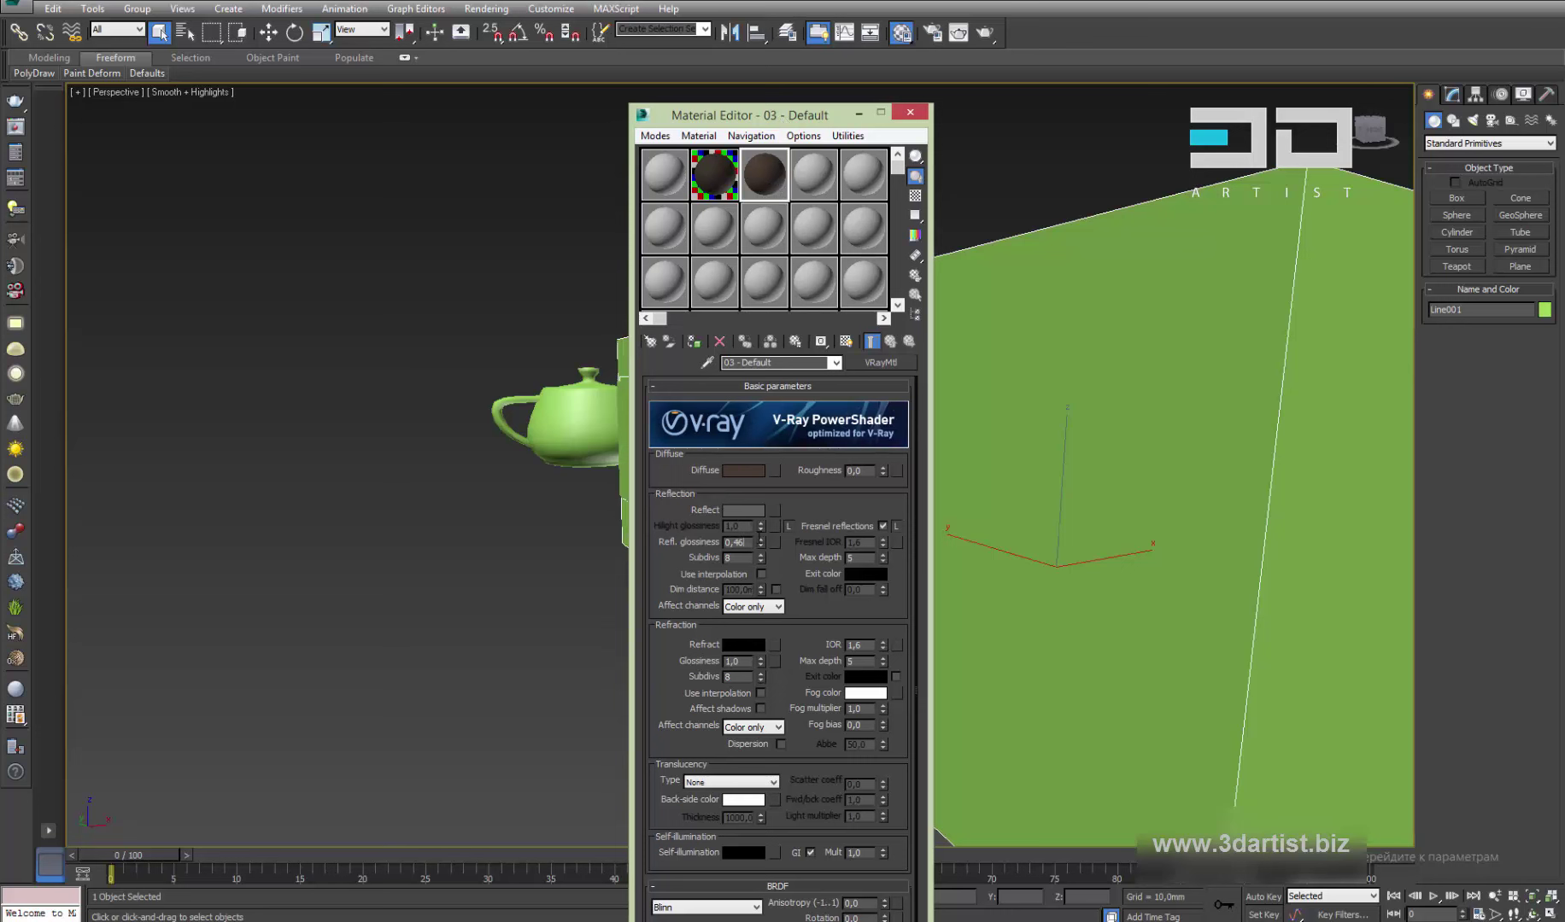
{"action": "double_click", "coordinate": [739, 542]}
{"action": "key", "text": "Return"}
{"action": "left_click", "coordinate": [891, 362]}
{"action": "double_click", "coordinate": [482, 301]}
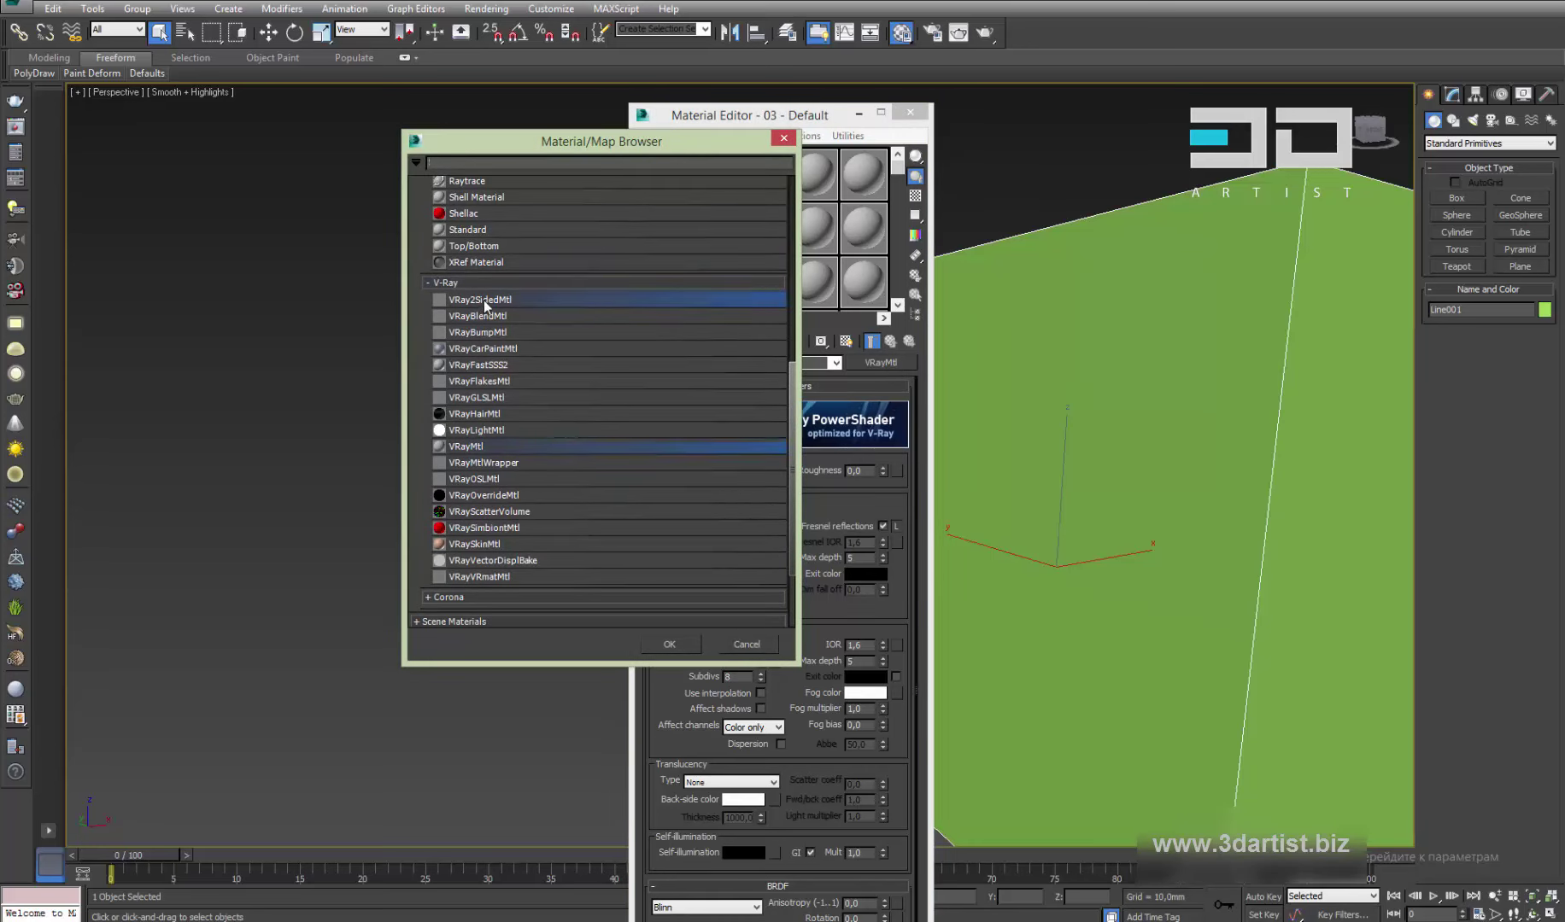
{"action": "left_click_drag", "start_coordinate": [700, 562], "coordinate": [635, 425]}
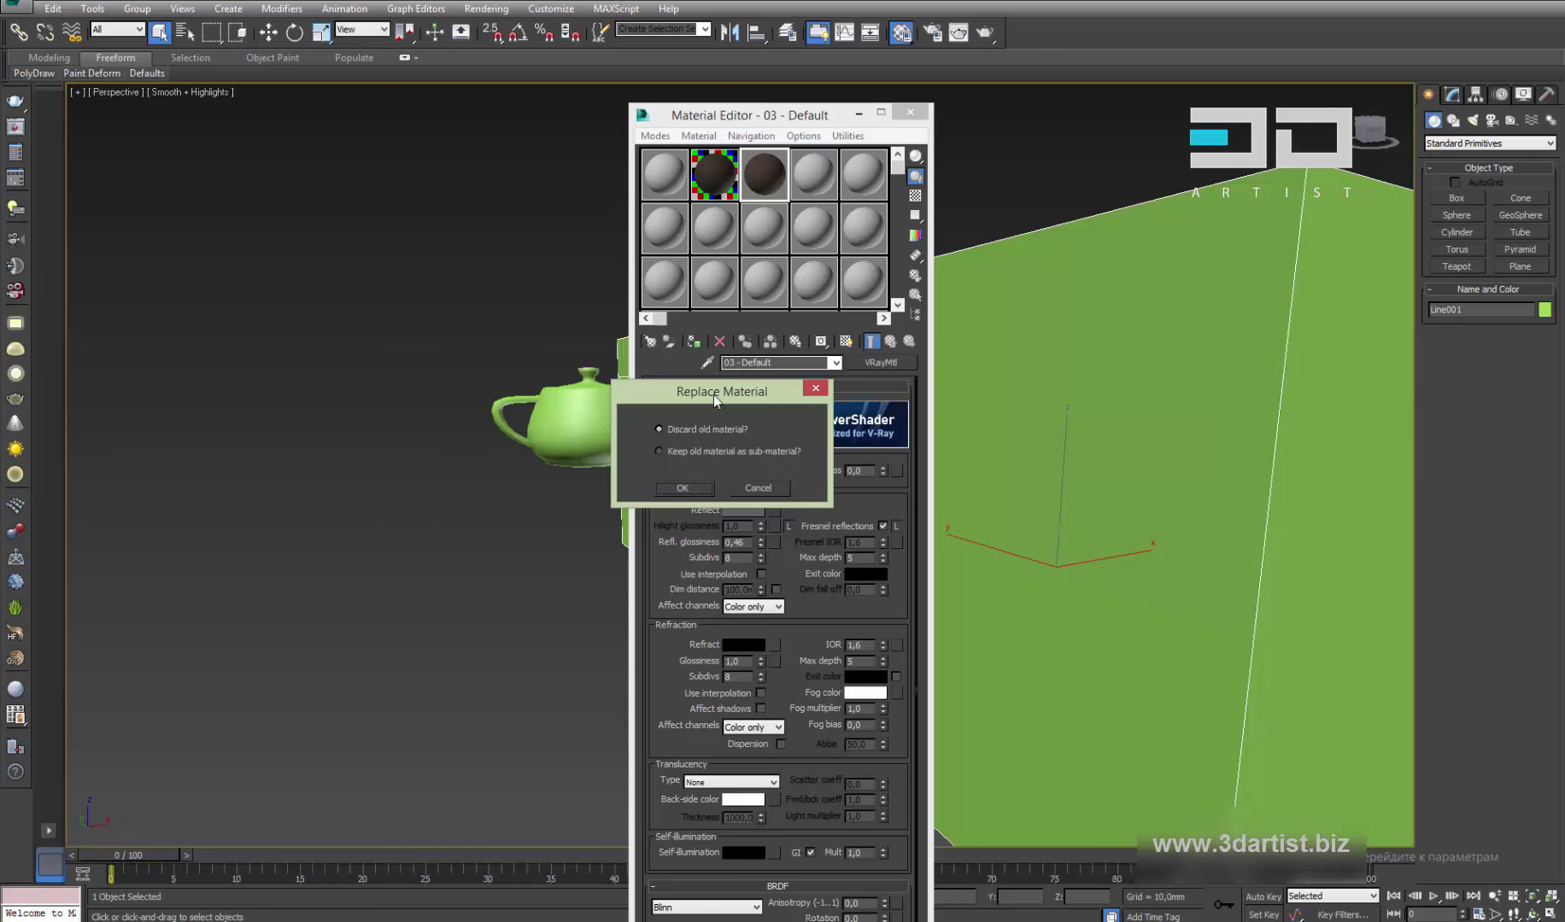
{"action": "left_click_drag", "start_coordinate": [712, 395], "coordinate": [748, 393]}
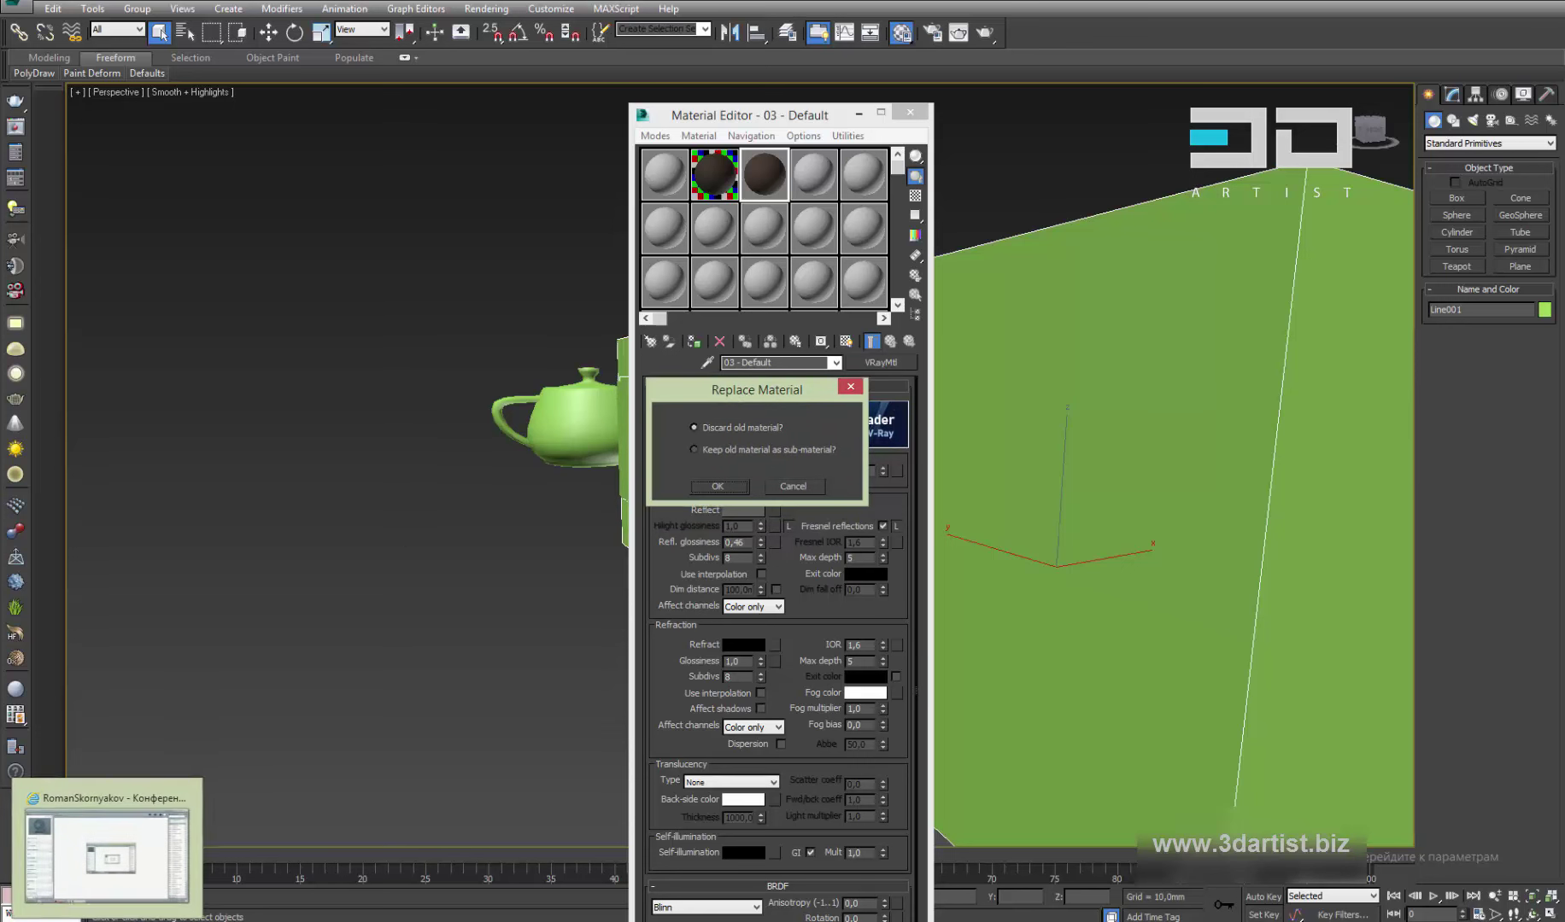
{"action": "mouse_move", "coordinate": [131, 891]}
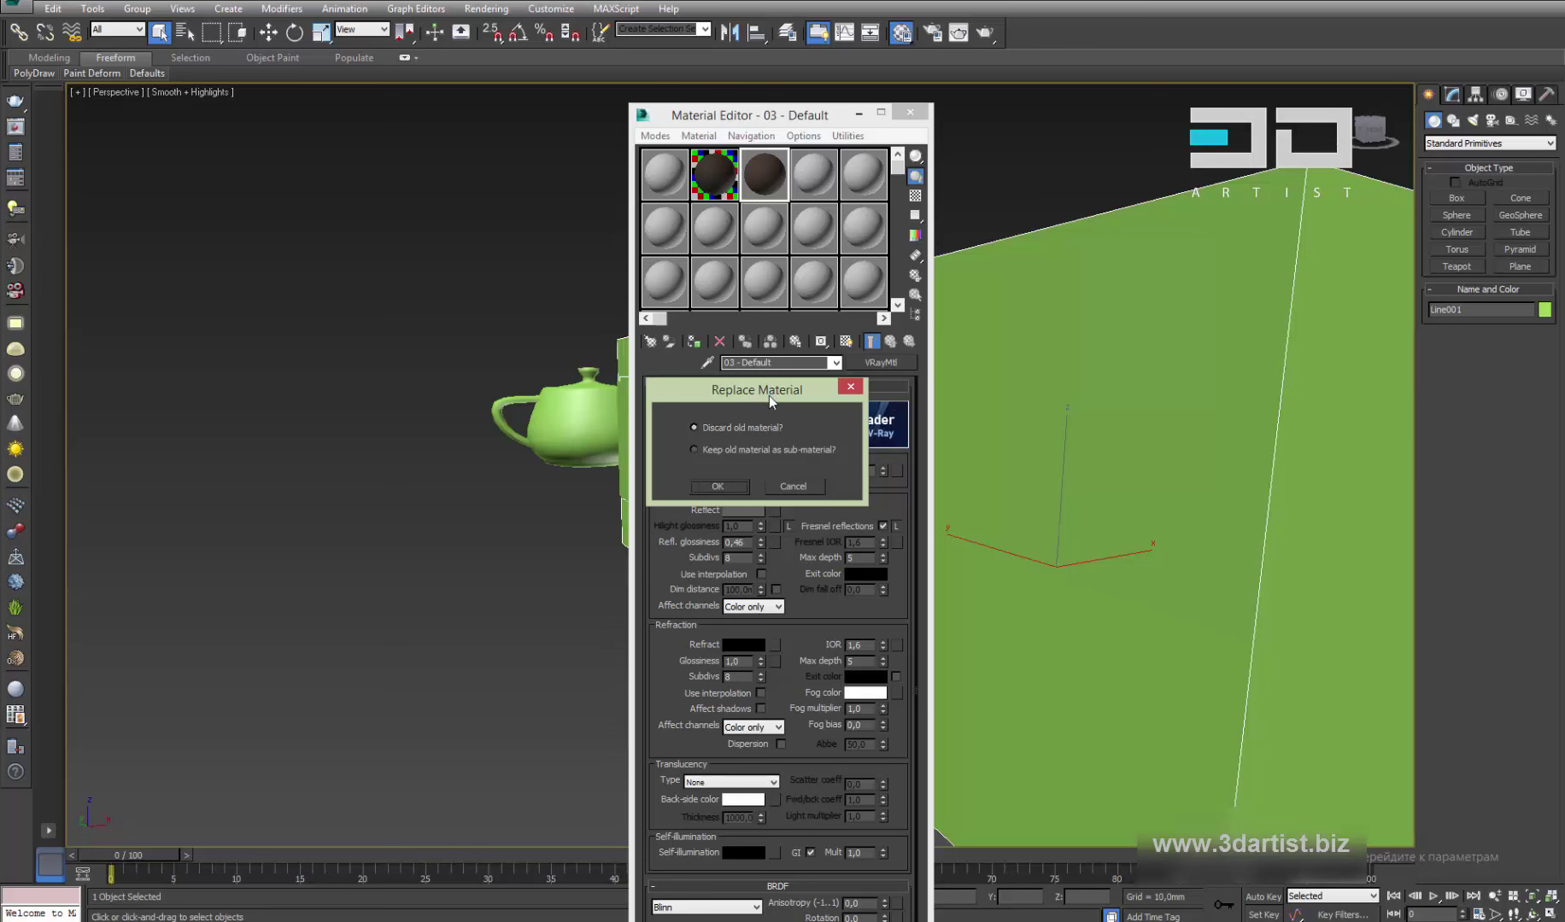
{"action": "left_click_drag", "start_coordinate": [766, 392], "coordinate": [768, 396]}
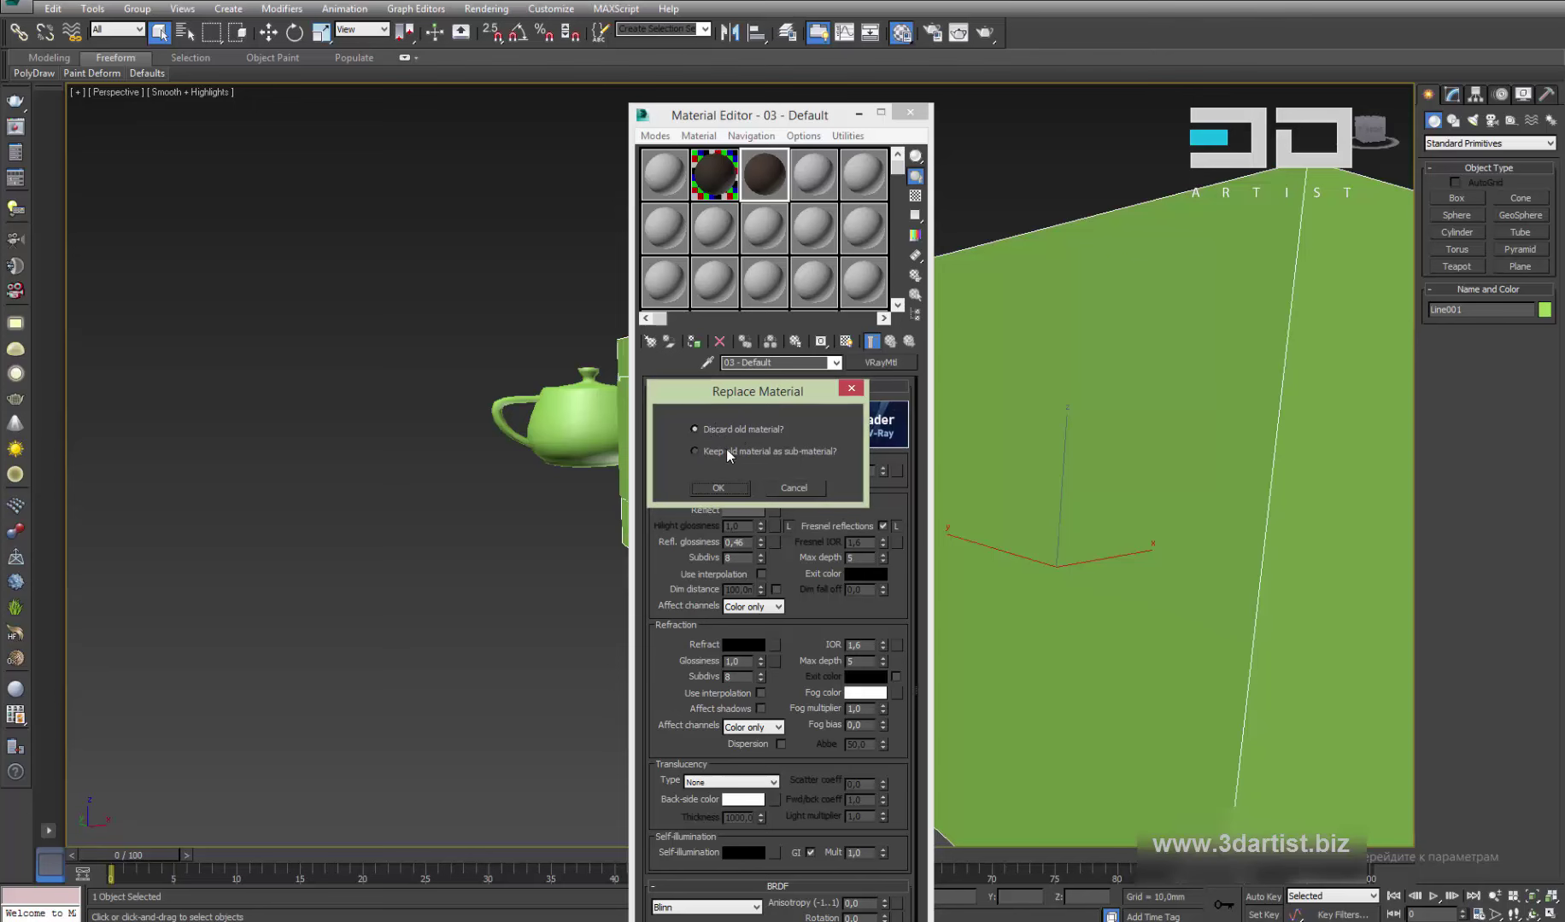
{"action": "left_click", "coordinate": [733, 484]}
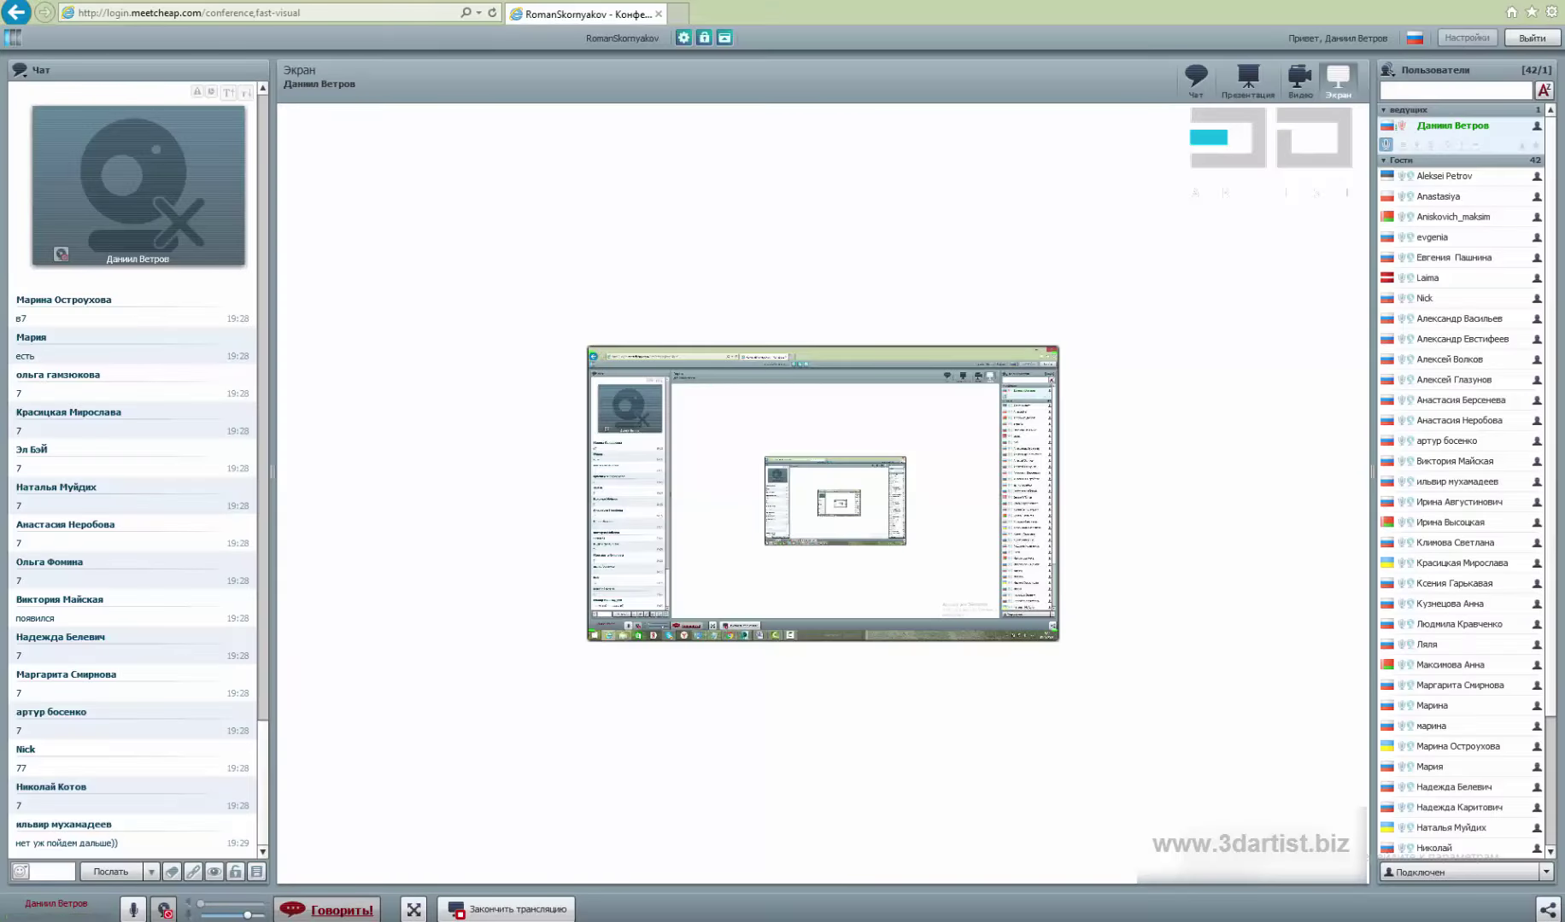
Return from the conference to 3ds Max and slightly adjust the gray translucency color of the third slot's two-sided material
{"action": "mouse_move", "coordinate": [520, 920]}
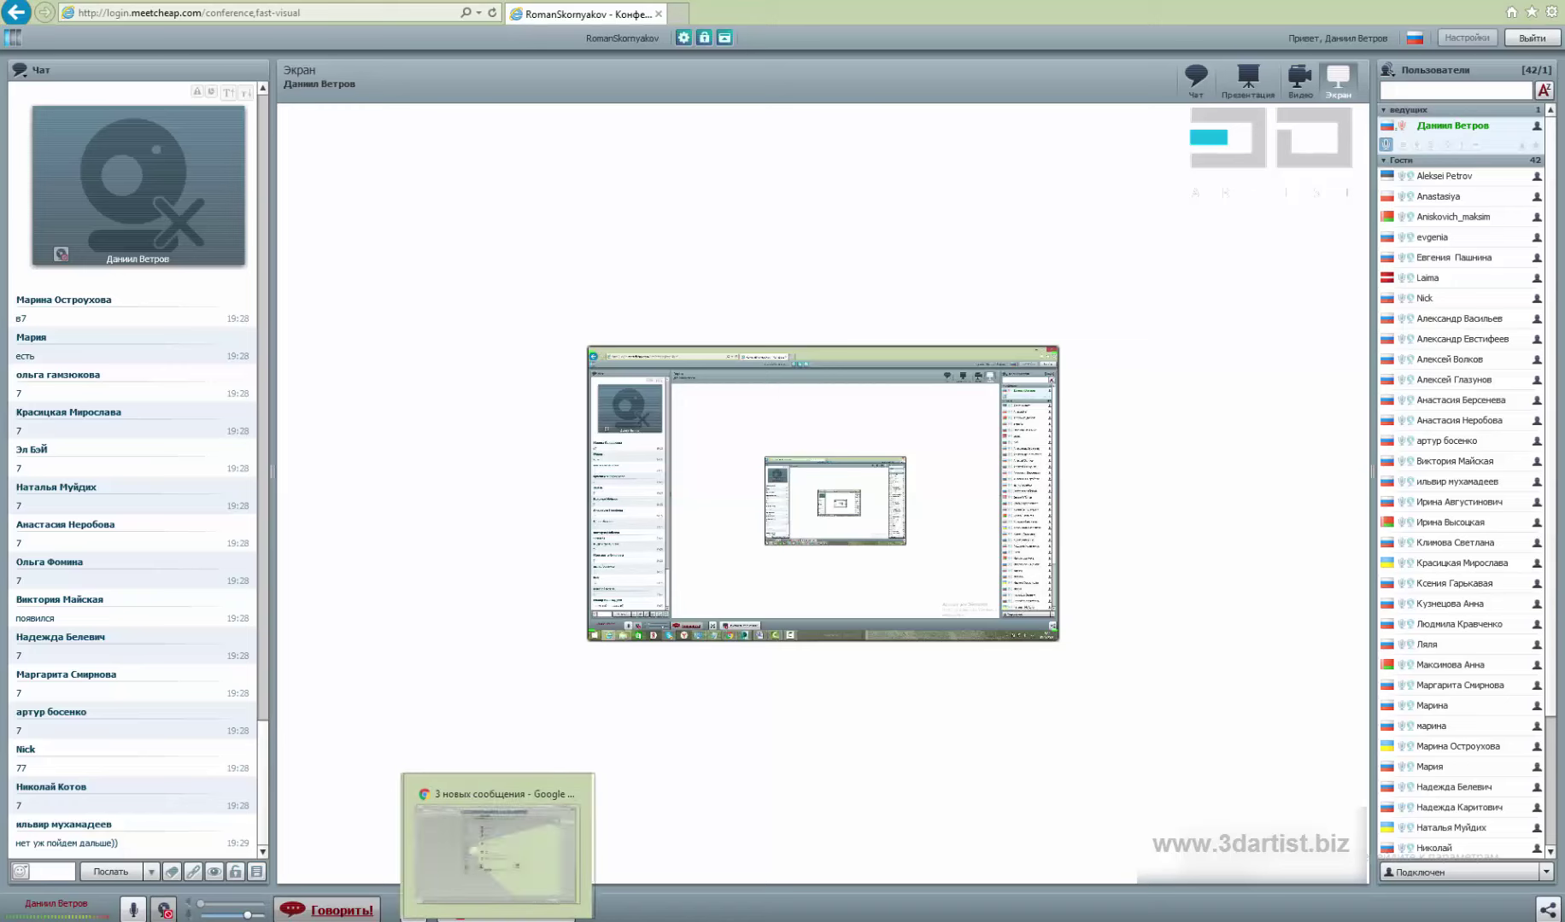
{"action": "left_click", "coordinate": [567, 824]}
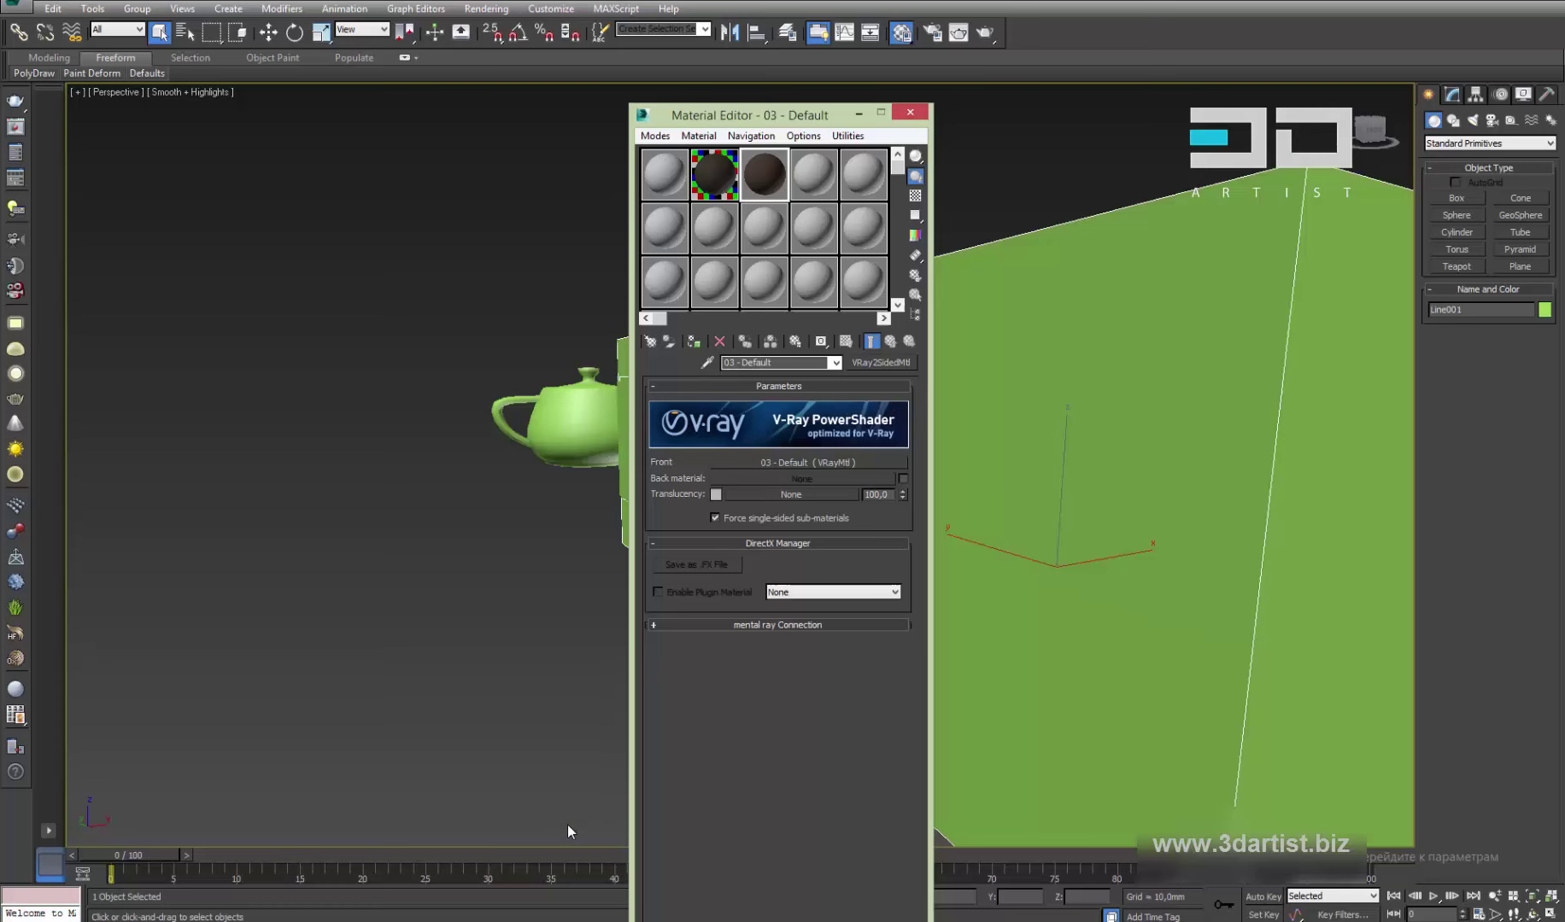
{"action": "left_click", "coordinate": [716, 493]}
{"action": "left_click_drag", "start_coordinate": [446, 306], "coordinate": [801, 551]}
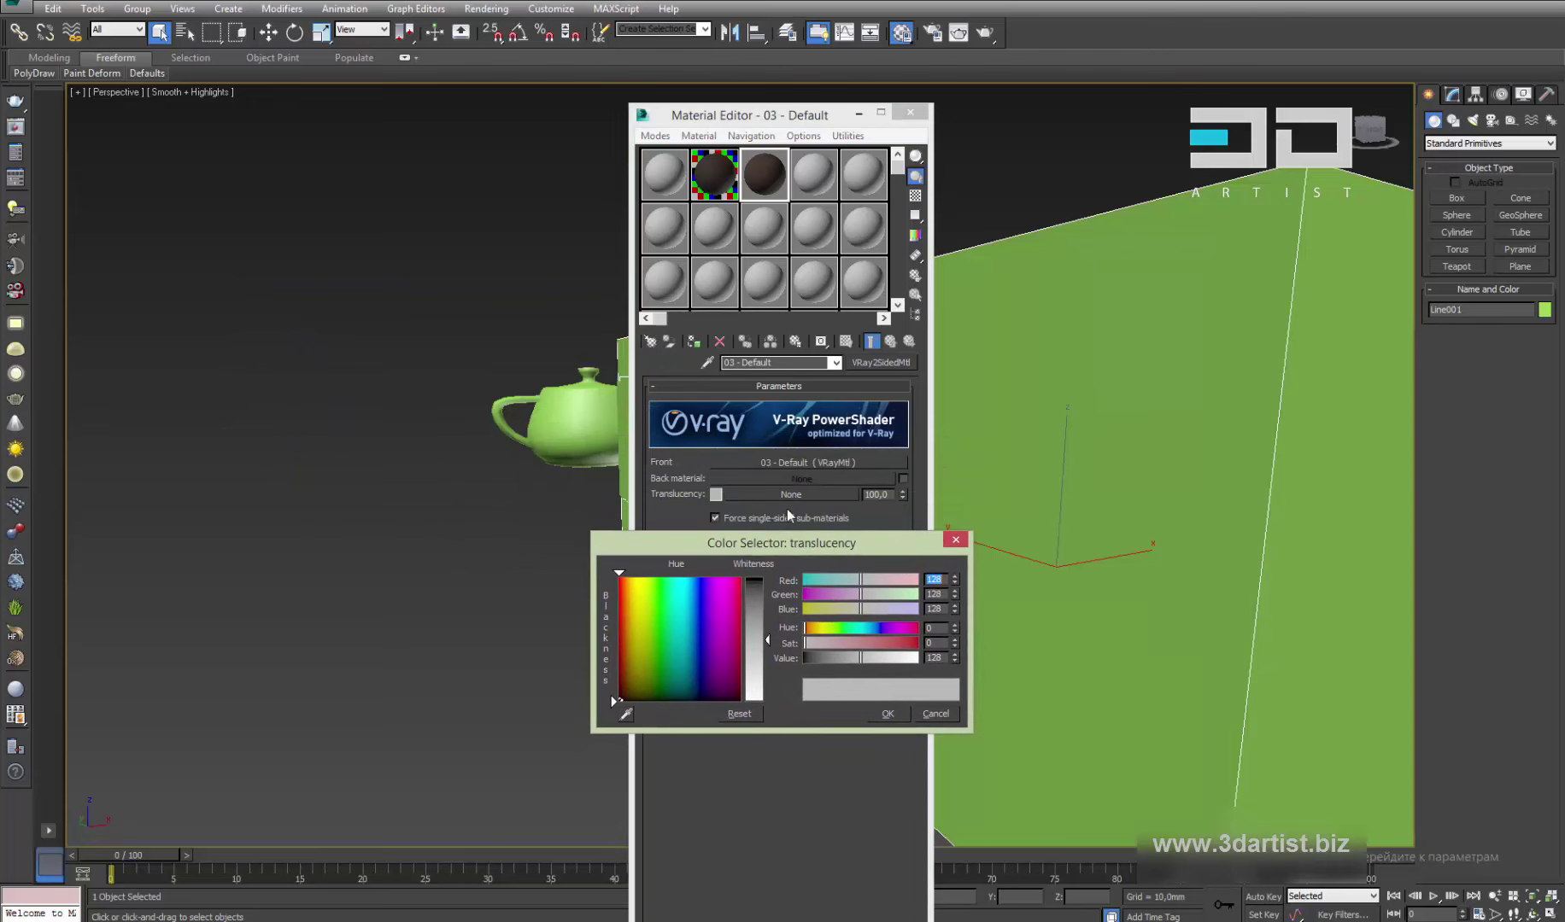
{"action": "left_click", "coordinate": [887, 714]}
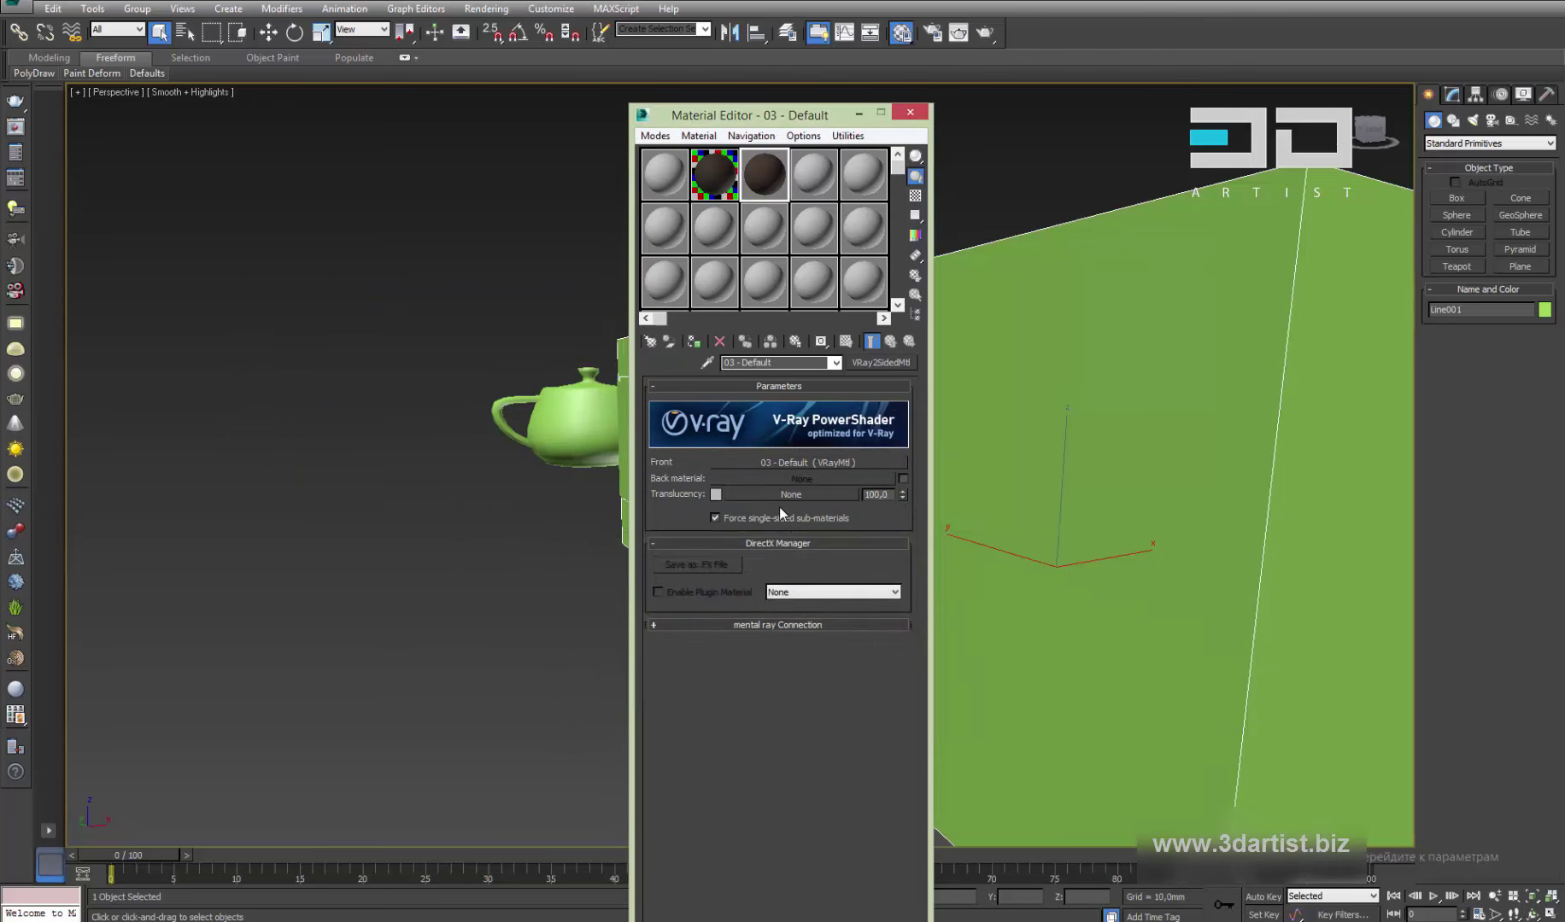
{"action": "left_click", "coordinate": [716, 494]}
{"action": "mouse_move", "coordinate": [768, 640]}
{"action": "left_mouse_down"}
{"action": "mouse_move", "coordinate": [768, 702]}
{"action": "mouse_move", "coordinate": [768, 644]}
{"action": "left_mouse_up"}
{"action": "left_click", "coordinate": [887, 714]}
Turn on the checkered preview background for the third slot and open the two-sided material's front VRayMtl
{"action": "left_click", "coordinate": [914, 196]}
{"action": "left_click", "coordinate": [812, 464]}
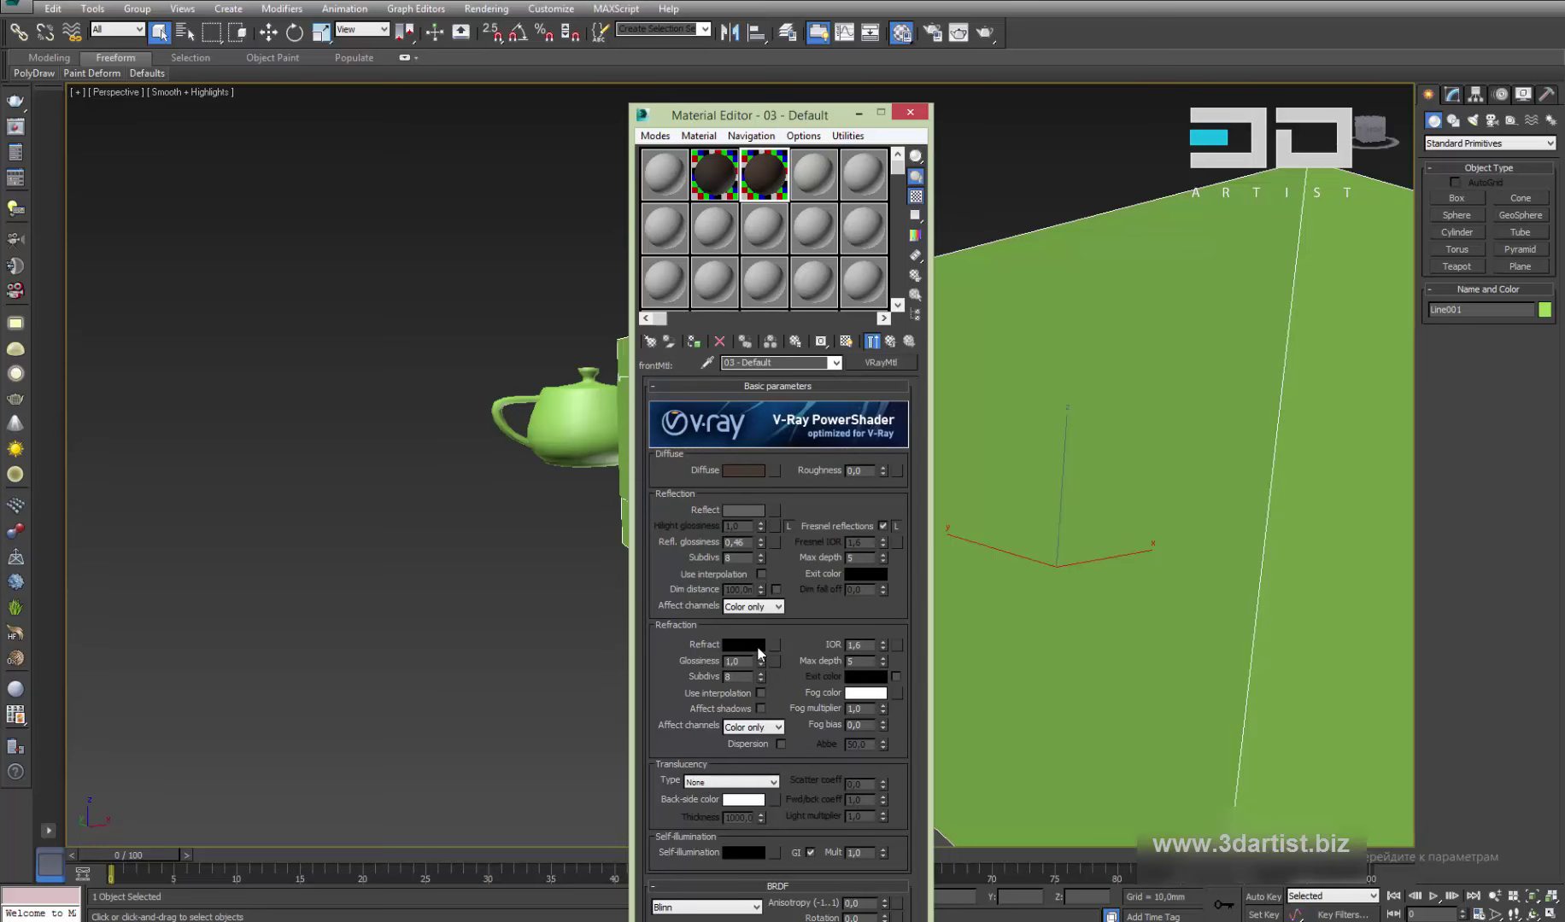
Examine the front VRayMtl's refraction color in the color selector, keeping the material parameters in view, and close the selector
{"action": "left_click", "coordinate": [743, 646]}
{"action": "left_click_drag", "start_coordinate": [786, 550], "coordinate": [674, 455]}
{"action": "left_click", "coordinate": [818, 564]}
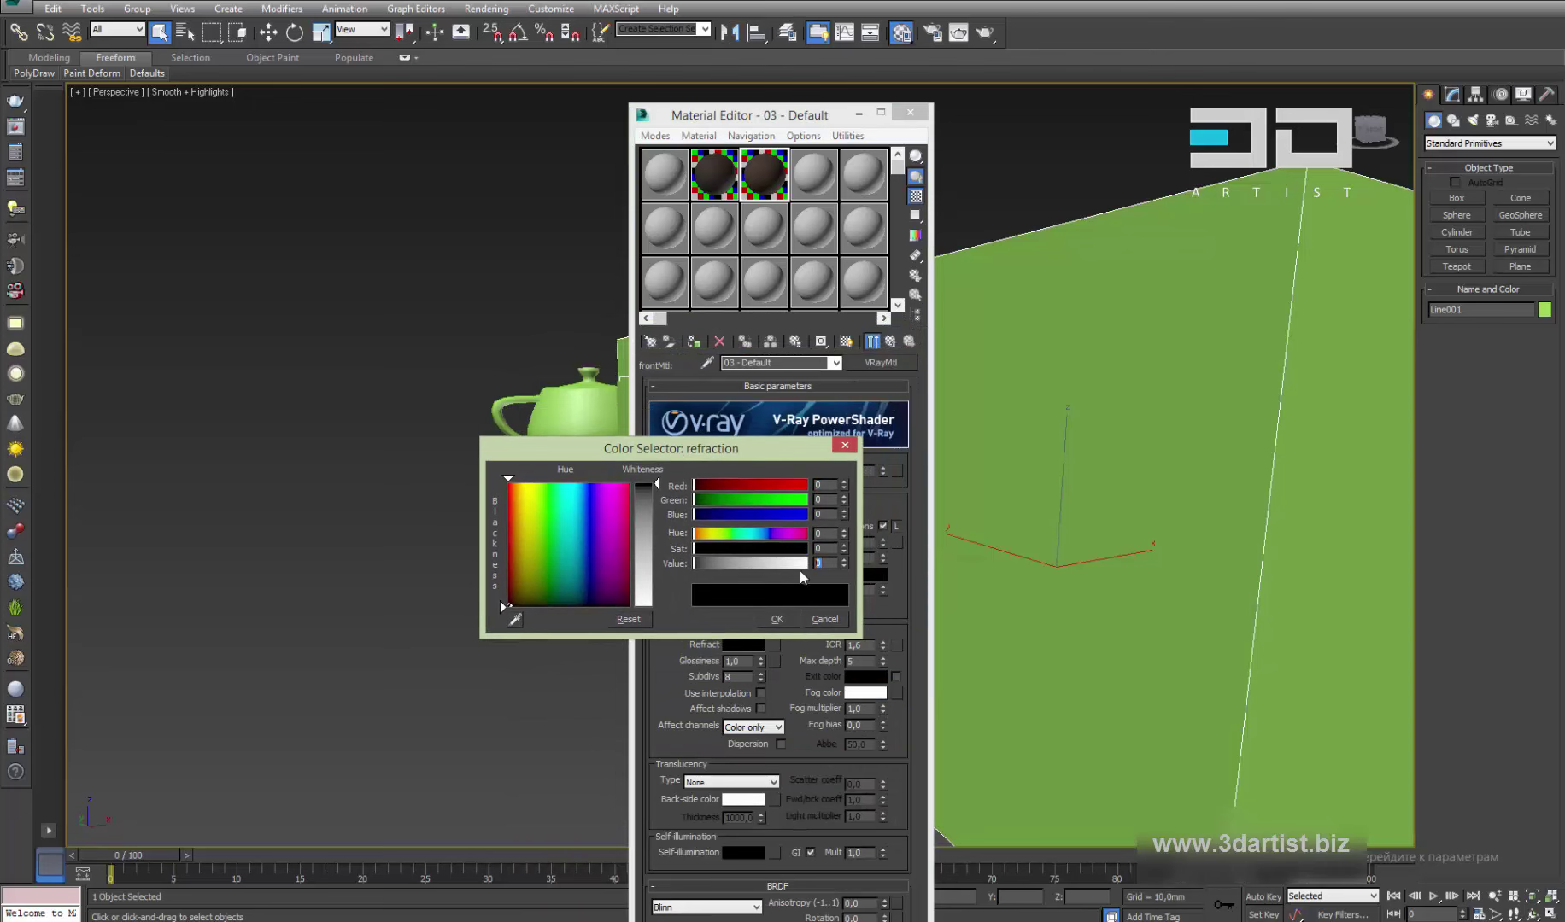
{"action": "left_click_drag", "start_coordinate": [643, 452], "coordinate": [953, 241]}
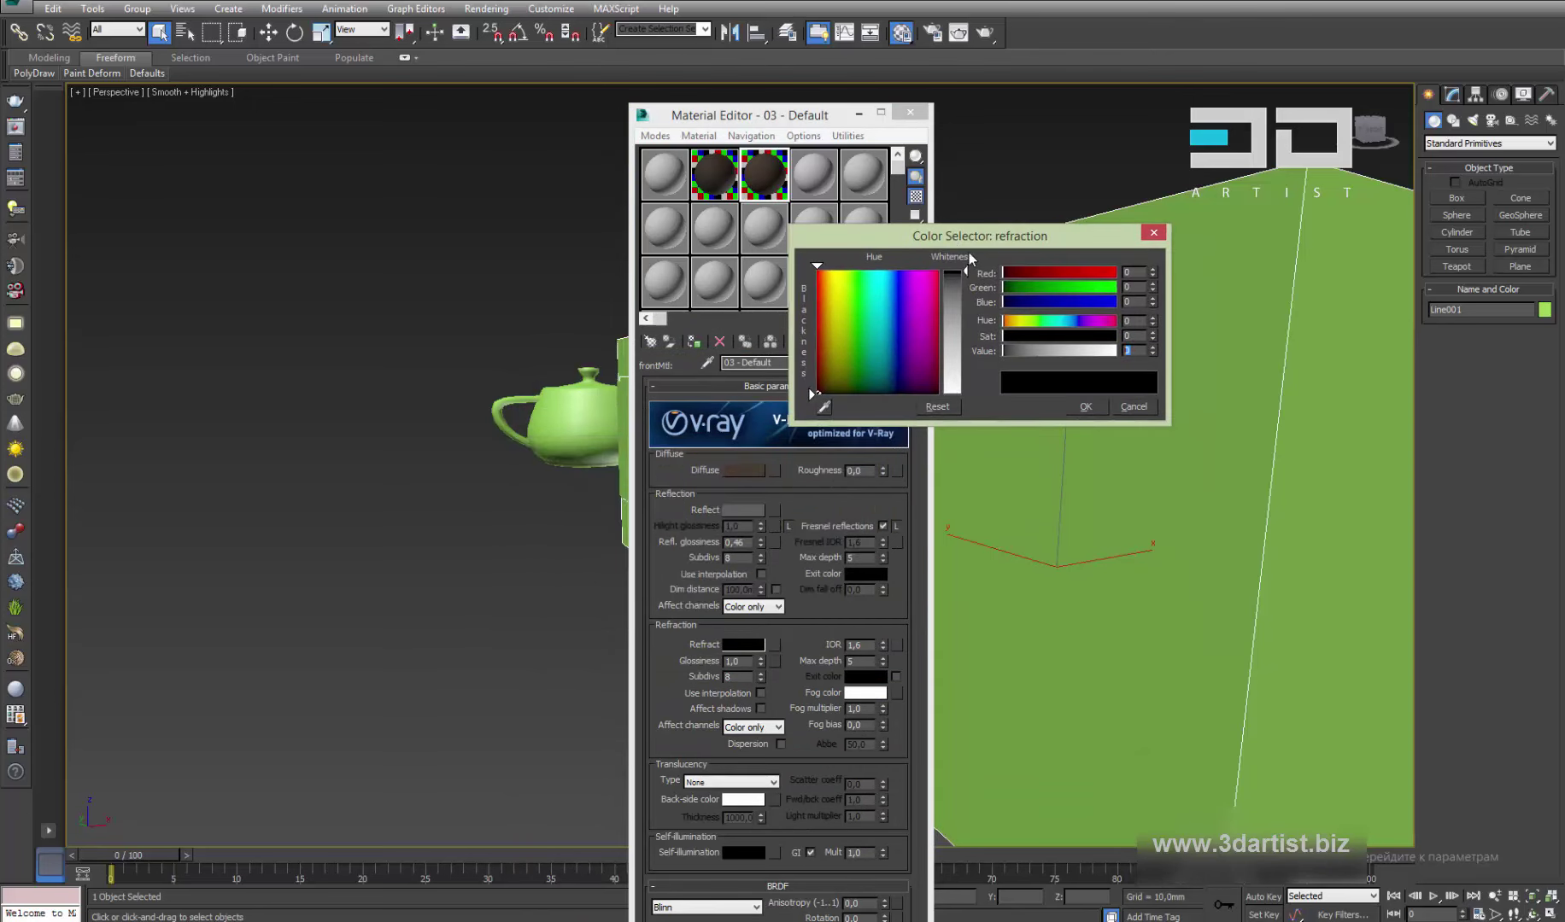
{"action": "left_click_drag", "start_coordinate": [978, 245], "coordinate": [958, 318]}
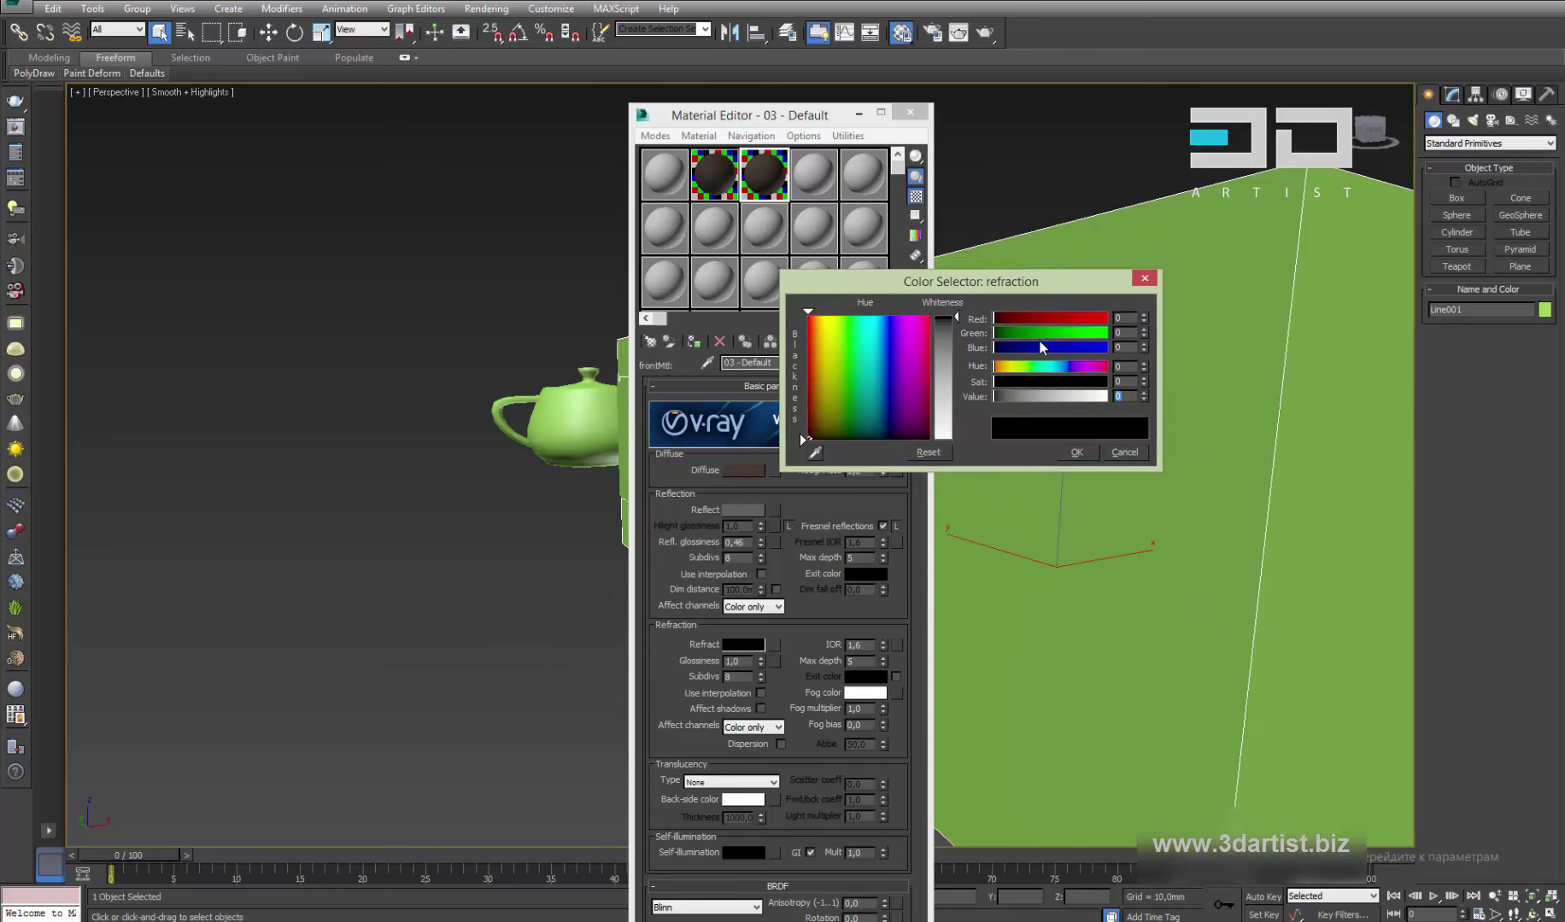
{"action": "left_click_drag", "start_coordinate": [994, 281], "coordinate": [991, 330]}
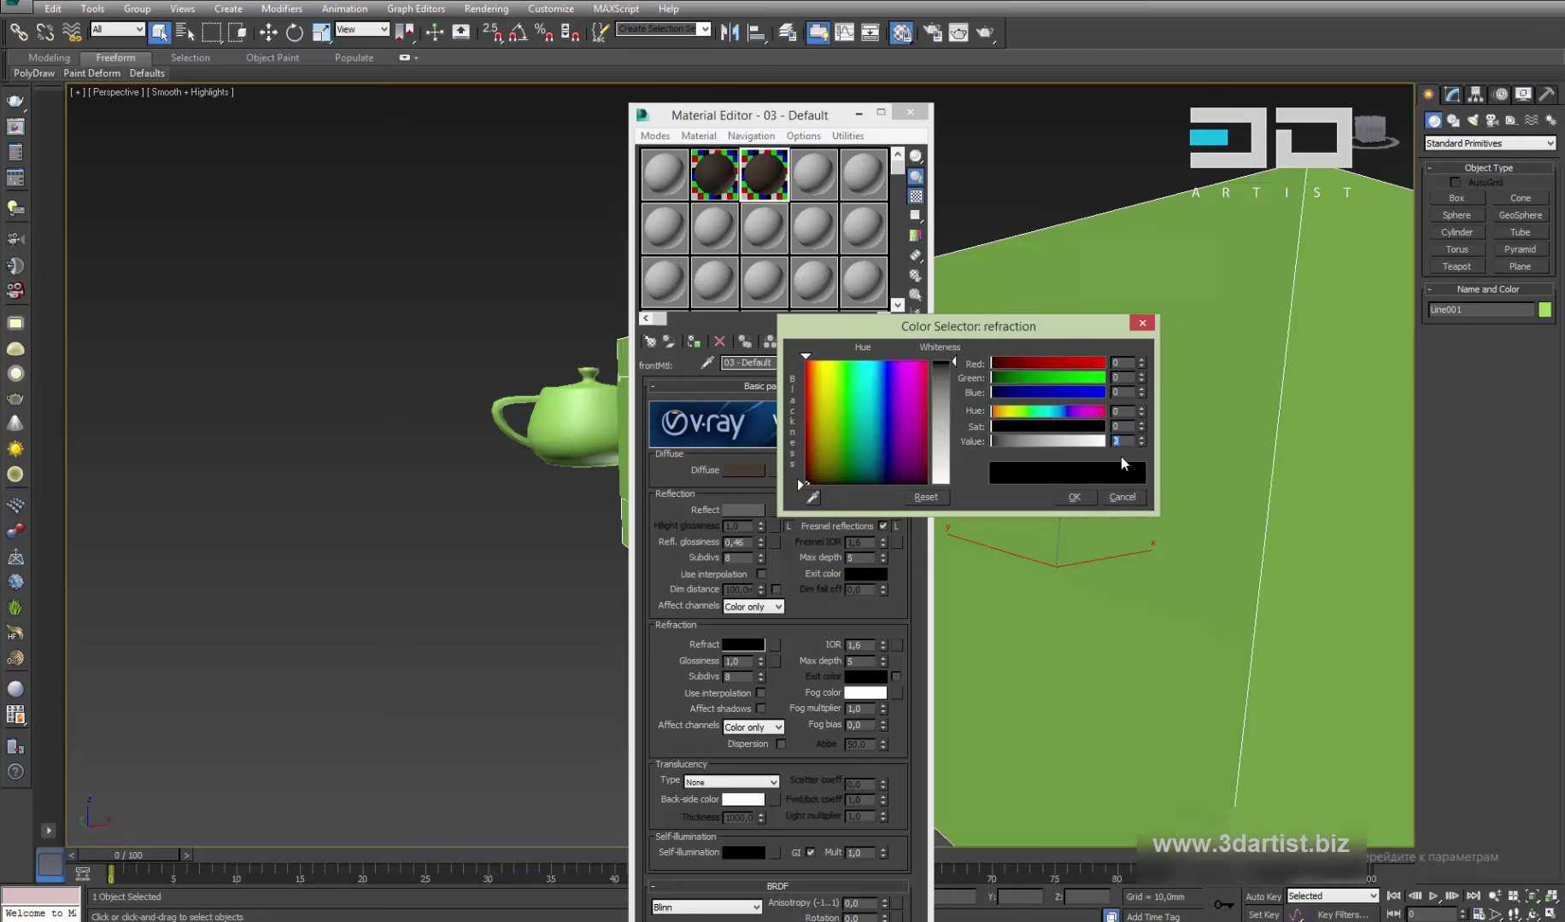
{"action": "left_click", "coordinate": [1078, 496]}
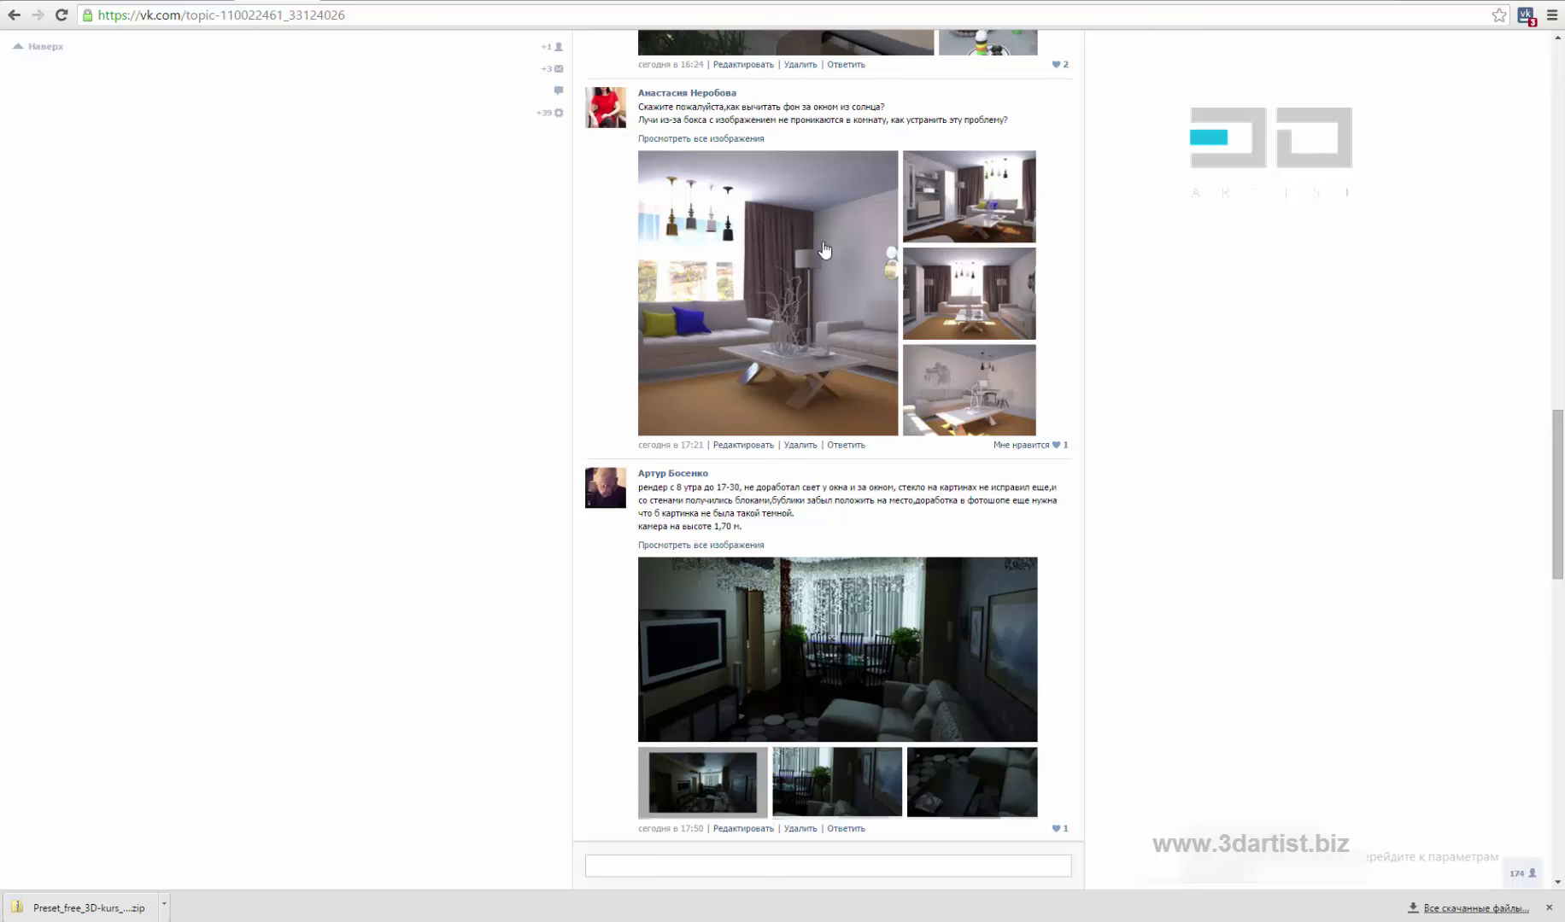
View the second render, with the TV cabinet and sofa, in the homework post asking about the background outside the window
{"action": "scroll", "coordinate": [1195, 537], "scroll_direction": "down", "scroll_amount": 1}
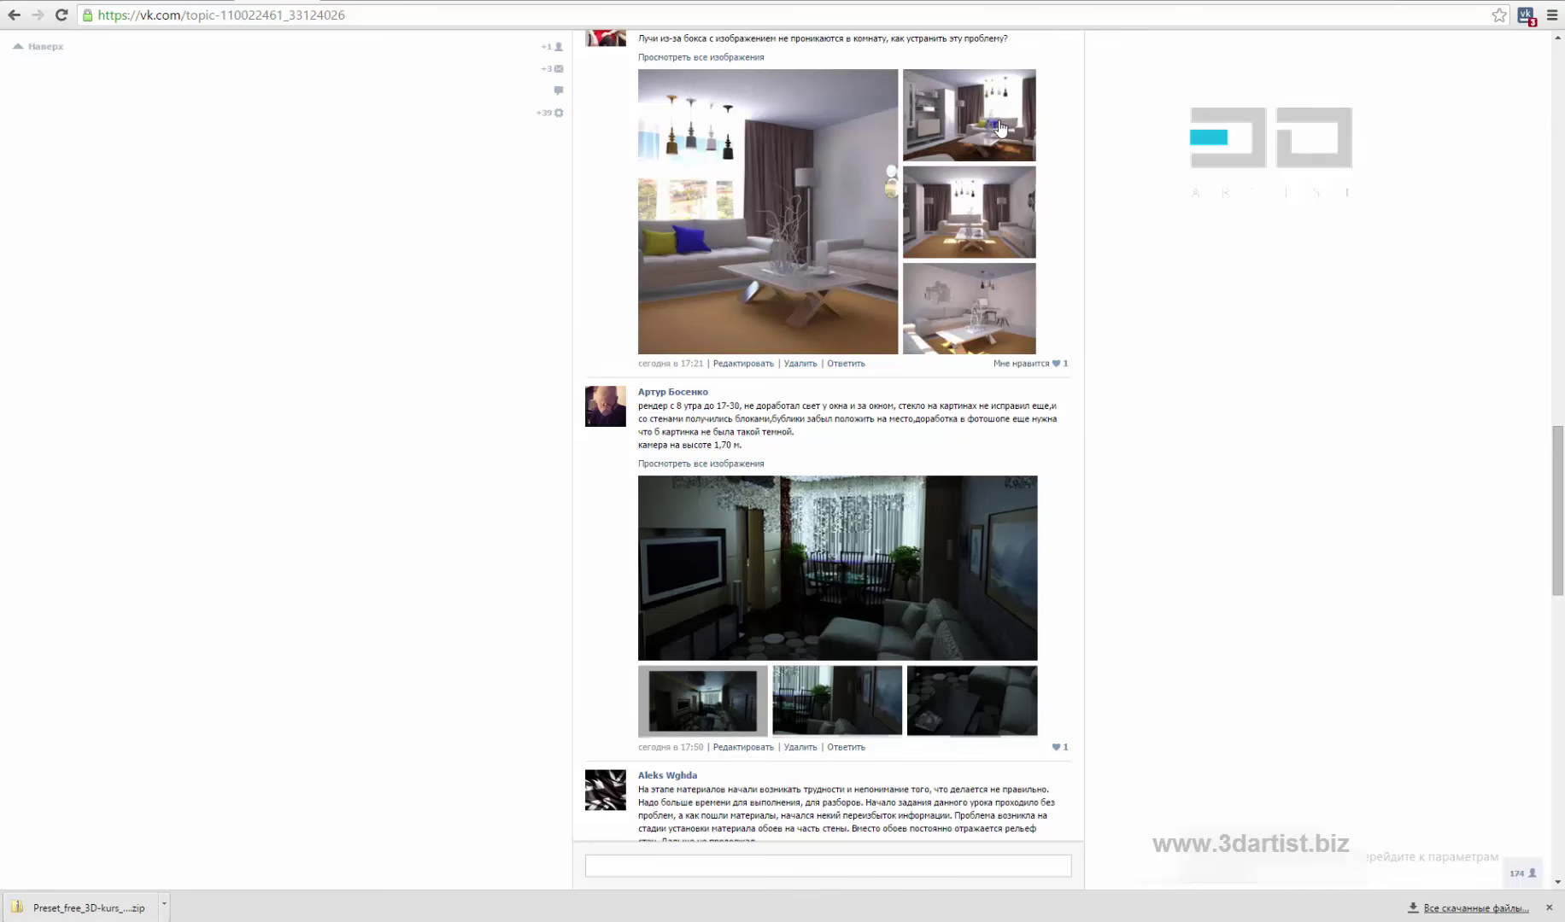
{"action": "scroll", "coordinate": [984, 289], "scroll_direction": "up", "scroll_amount": 2}
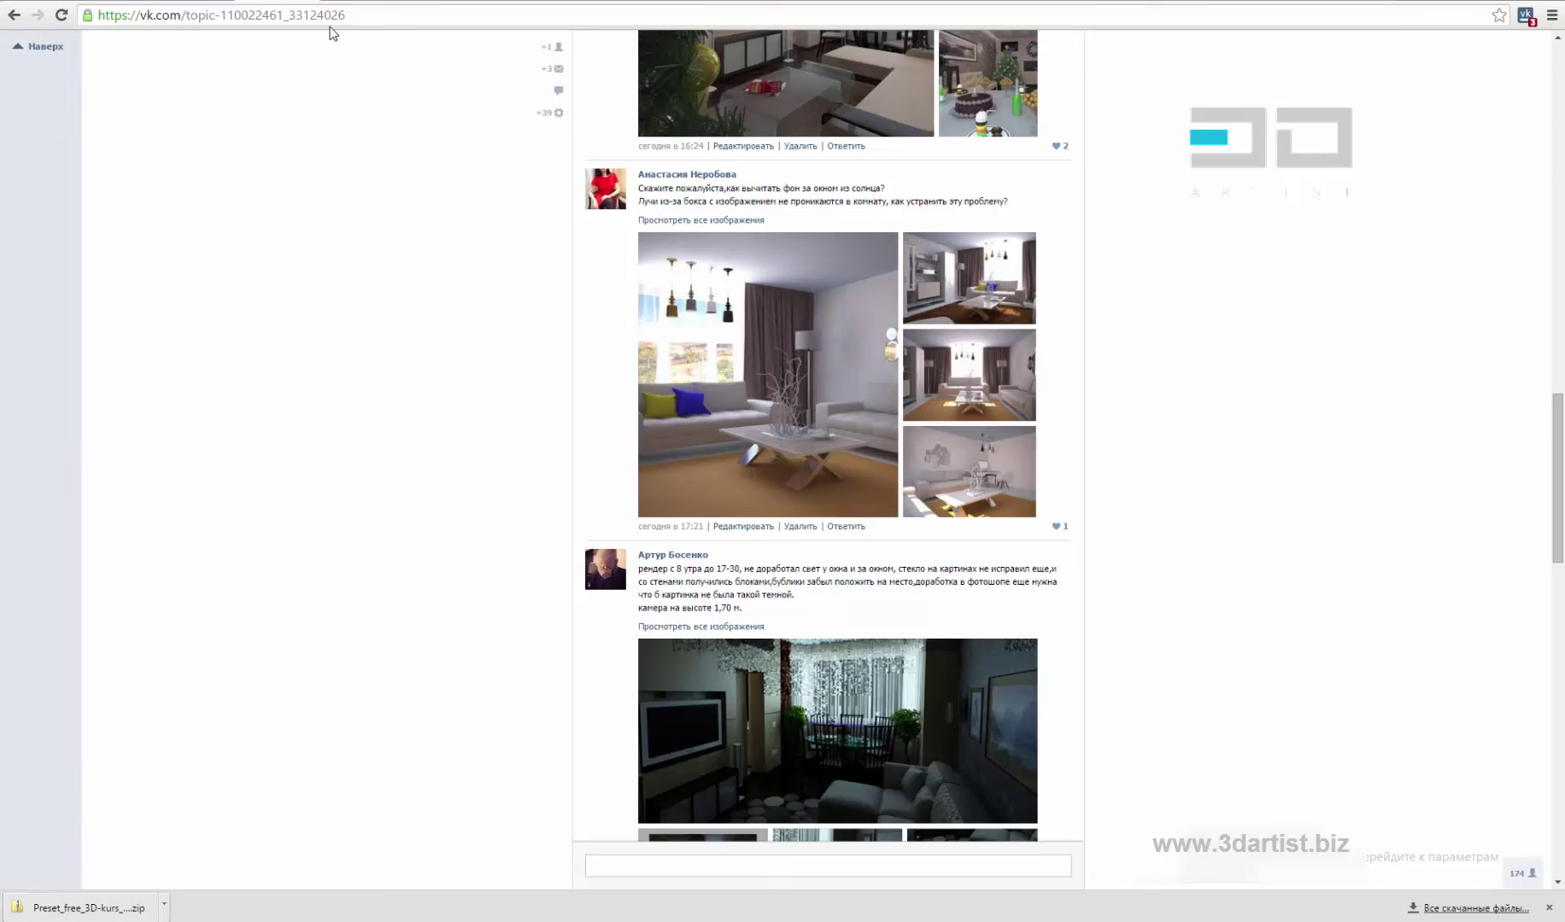
{"action": "left_click", "coordinate": [994, 303]}
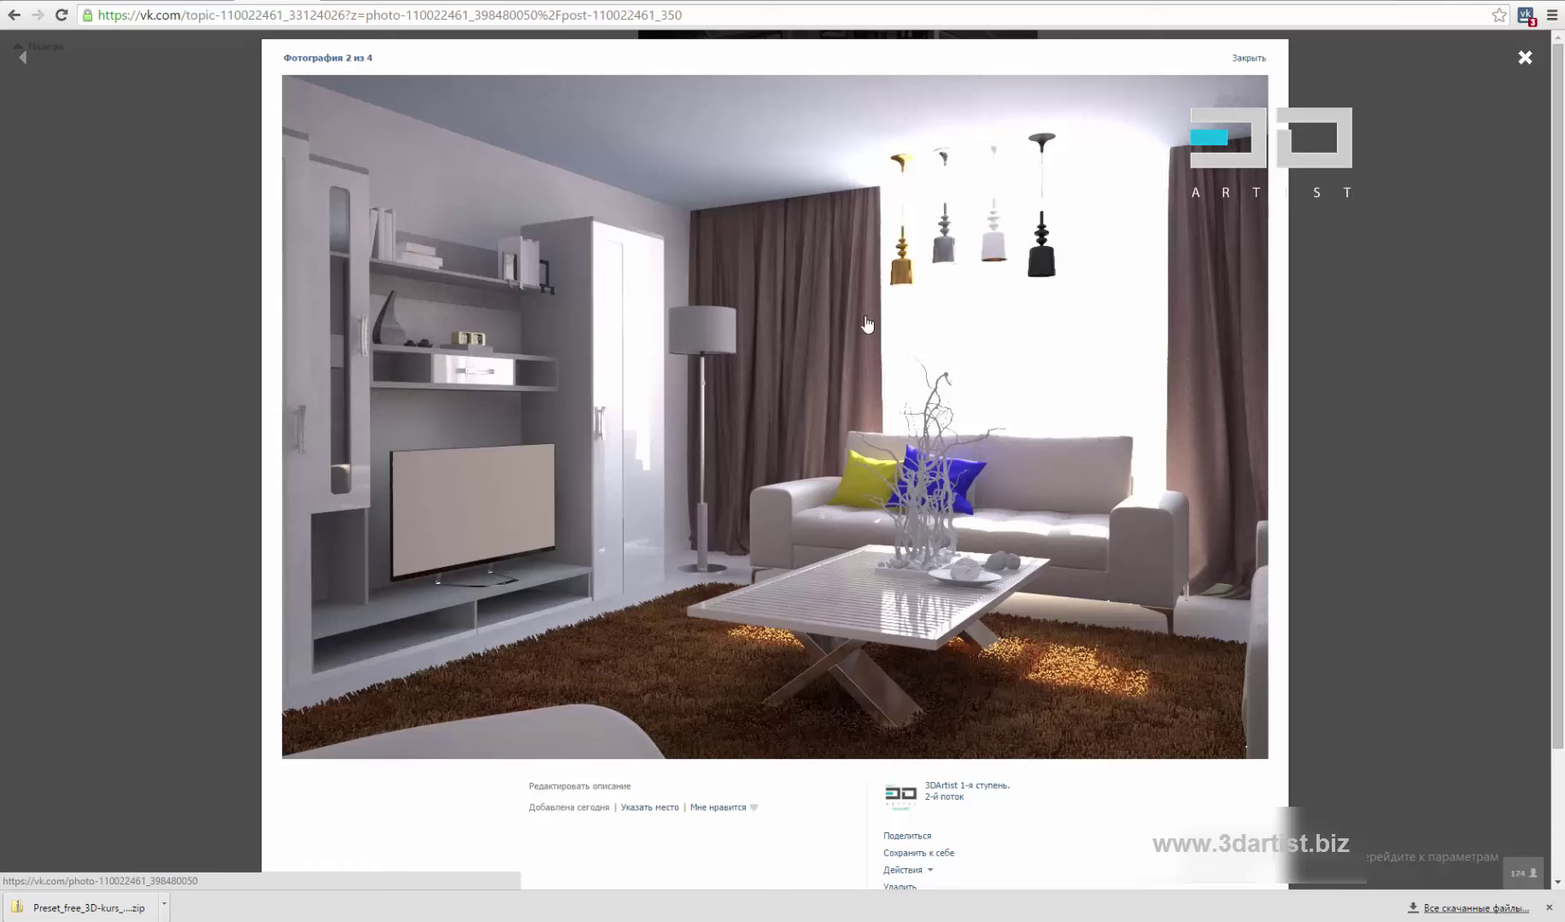
{"action": "left_click", "coordinate": [1366, 455]}
Review the enlarged dark living-room renders in the next homework post, and close the photo viewer
{"action": "scroll", "coordinate": [1313, 458], "scroll_direction": "down", "scroll_amount": 3}
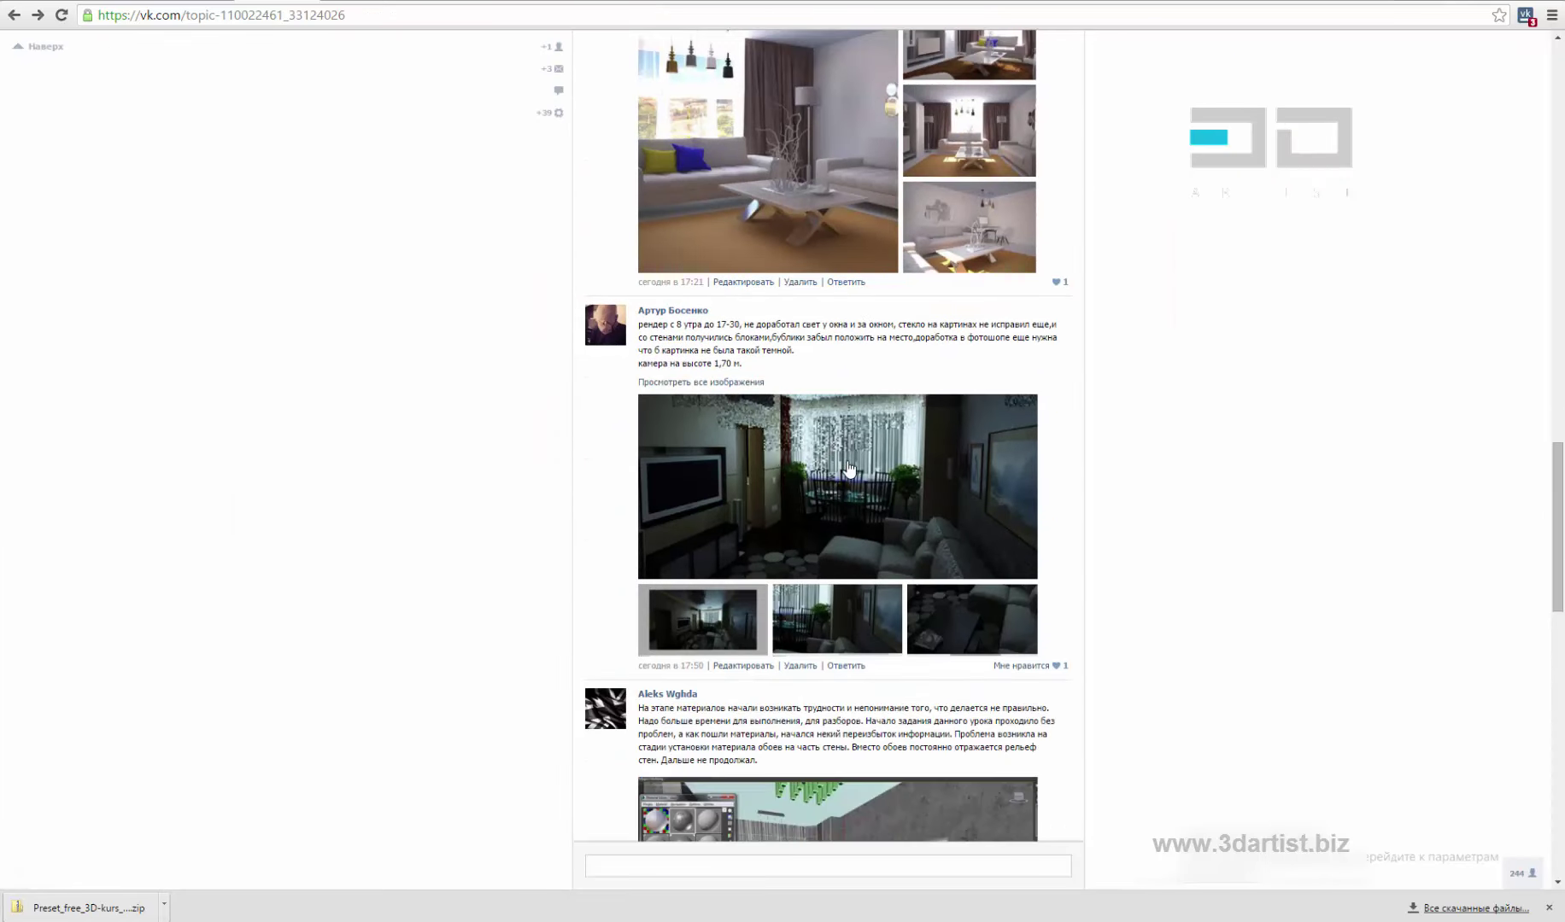
{"action": "left_click", "coordinate": [842, 484]}
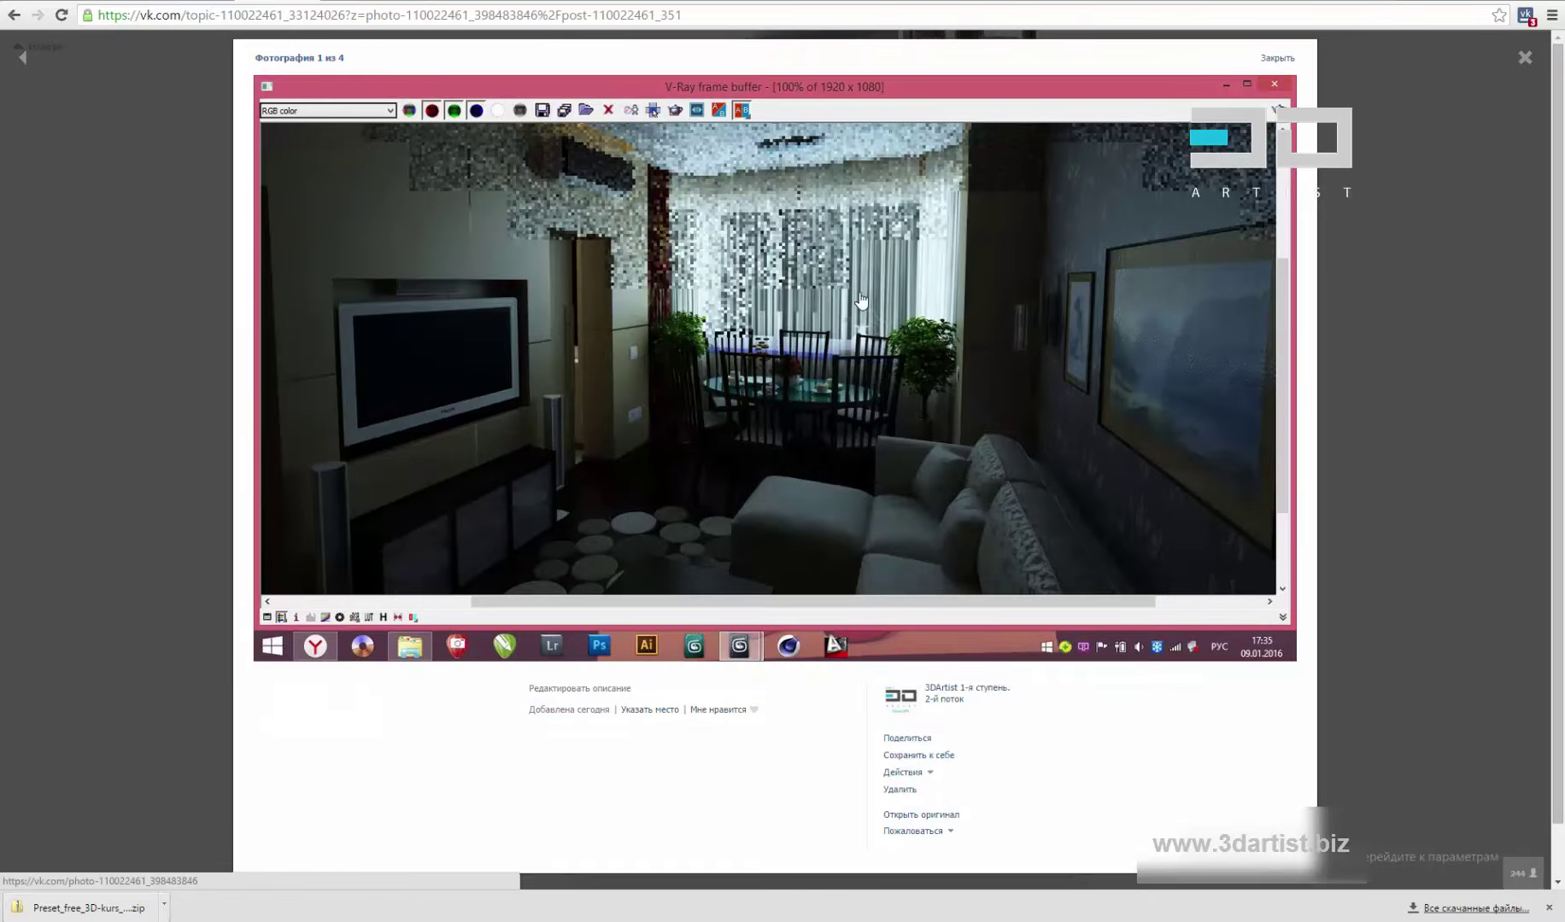
{"action": "left_click", "coordinate": [1425, 378]}
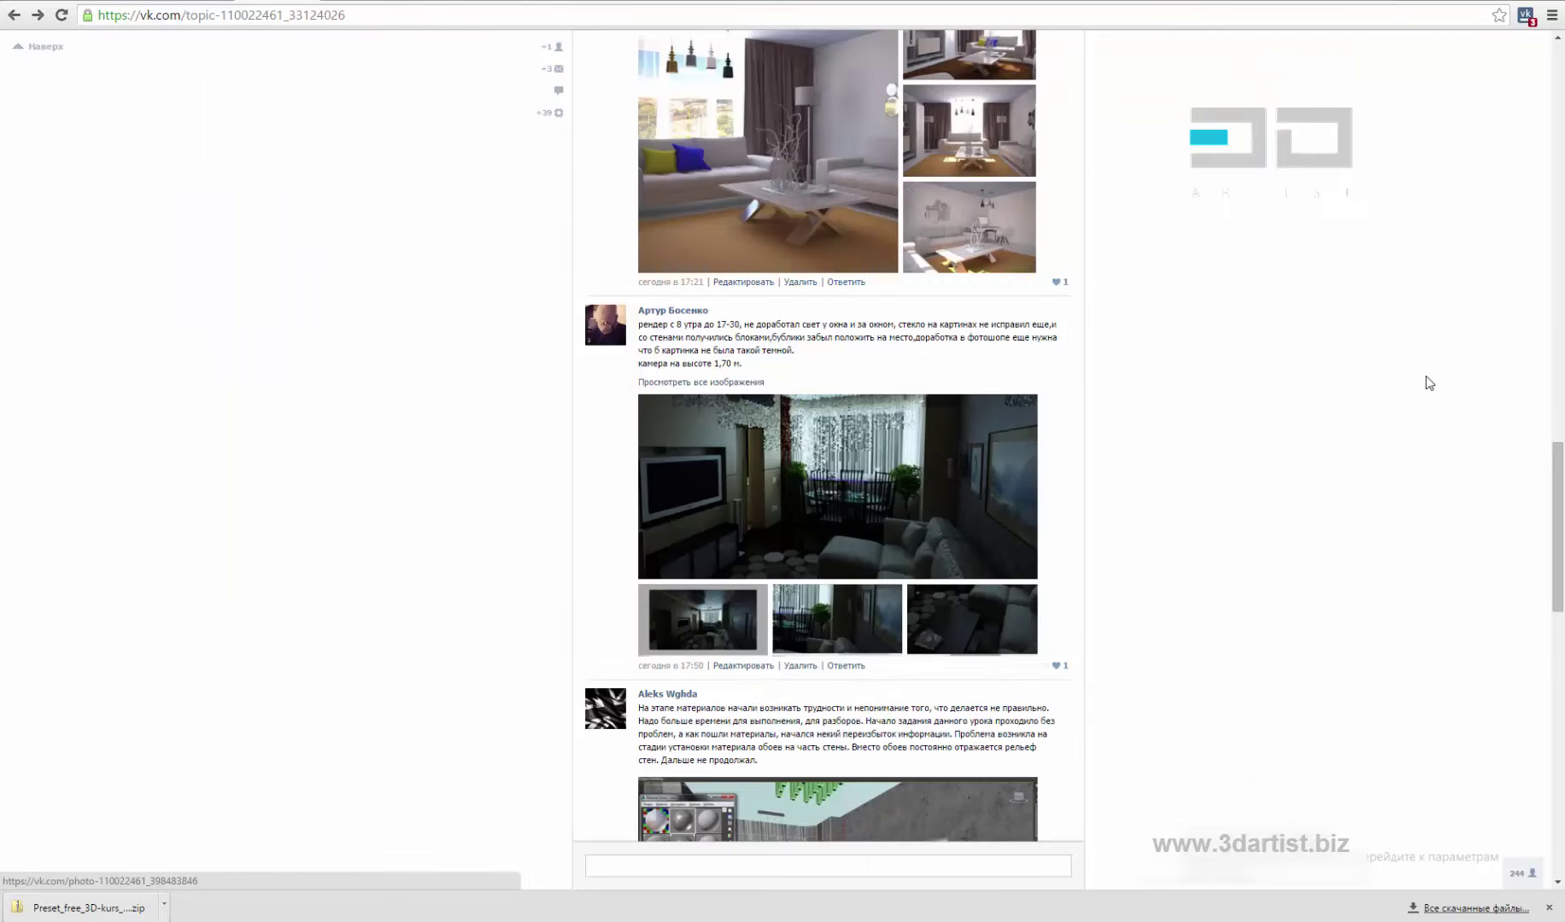
{"action": "left_click", "coordinate": [909, 543]}
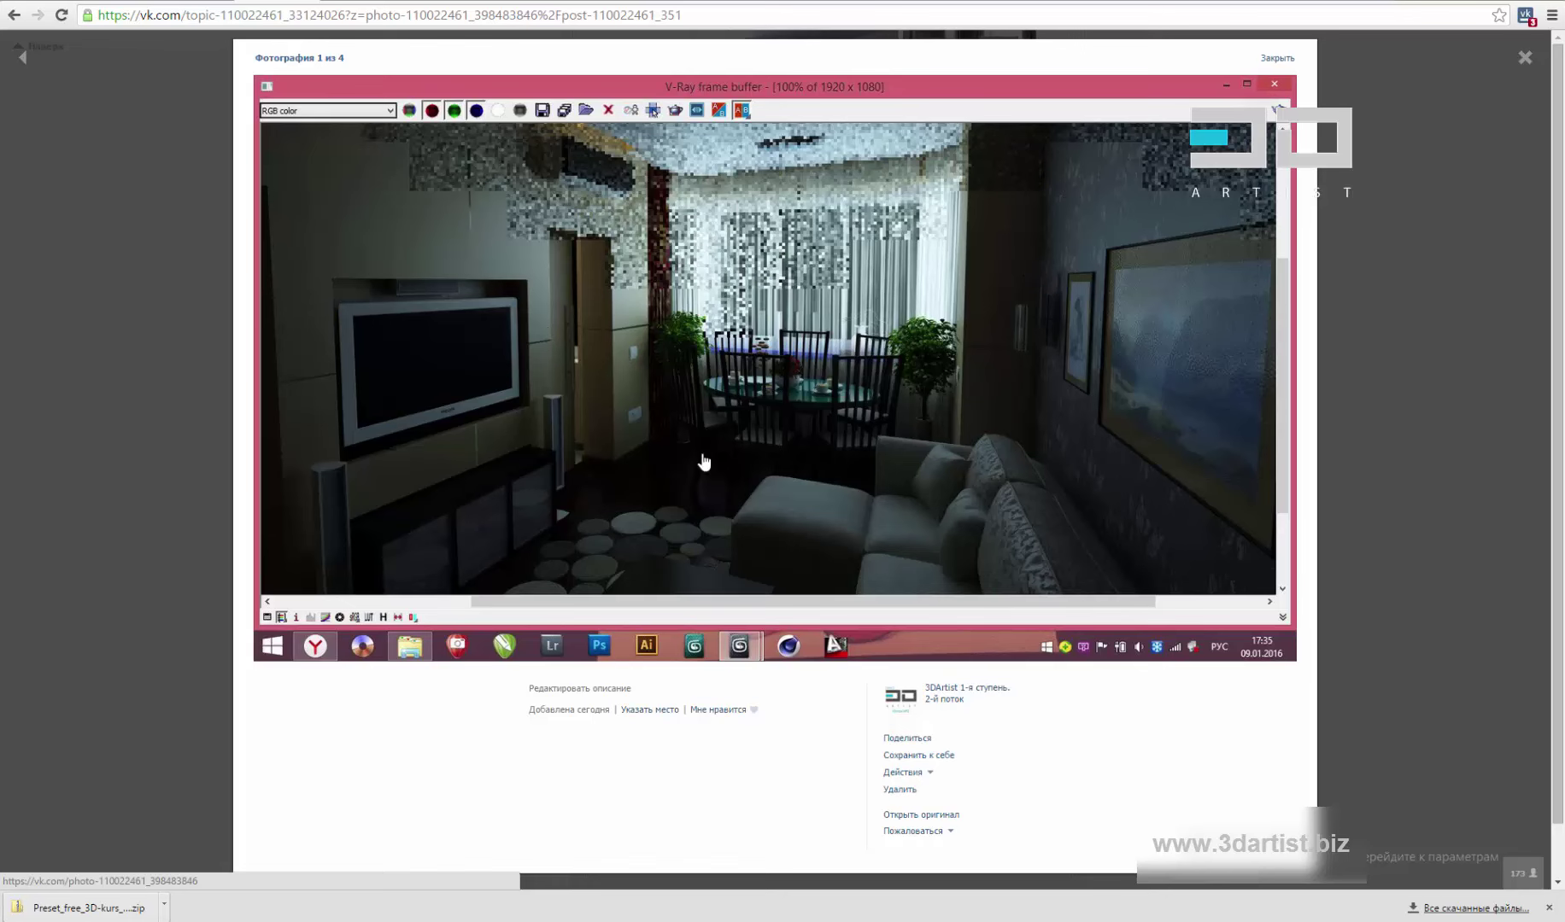
{"action": "left_click", "coordinate": [1061, 369]}
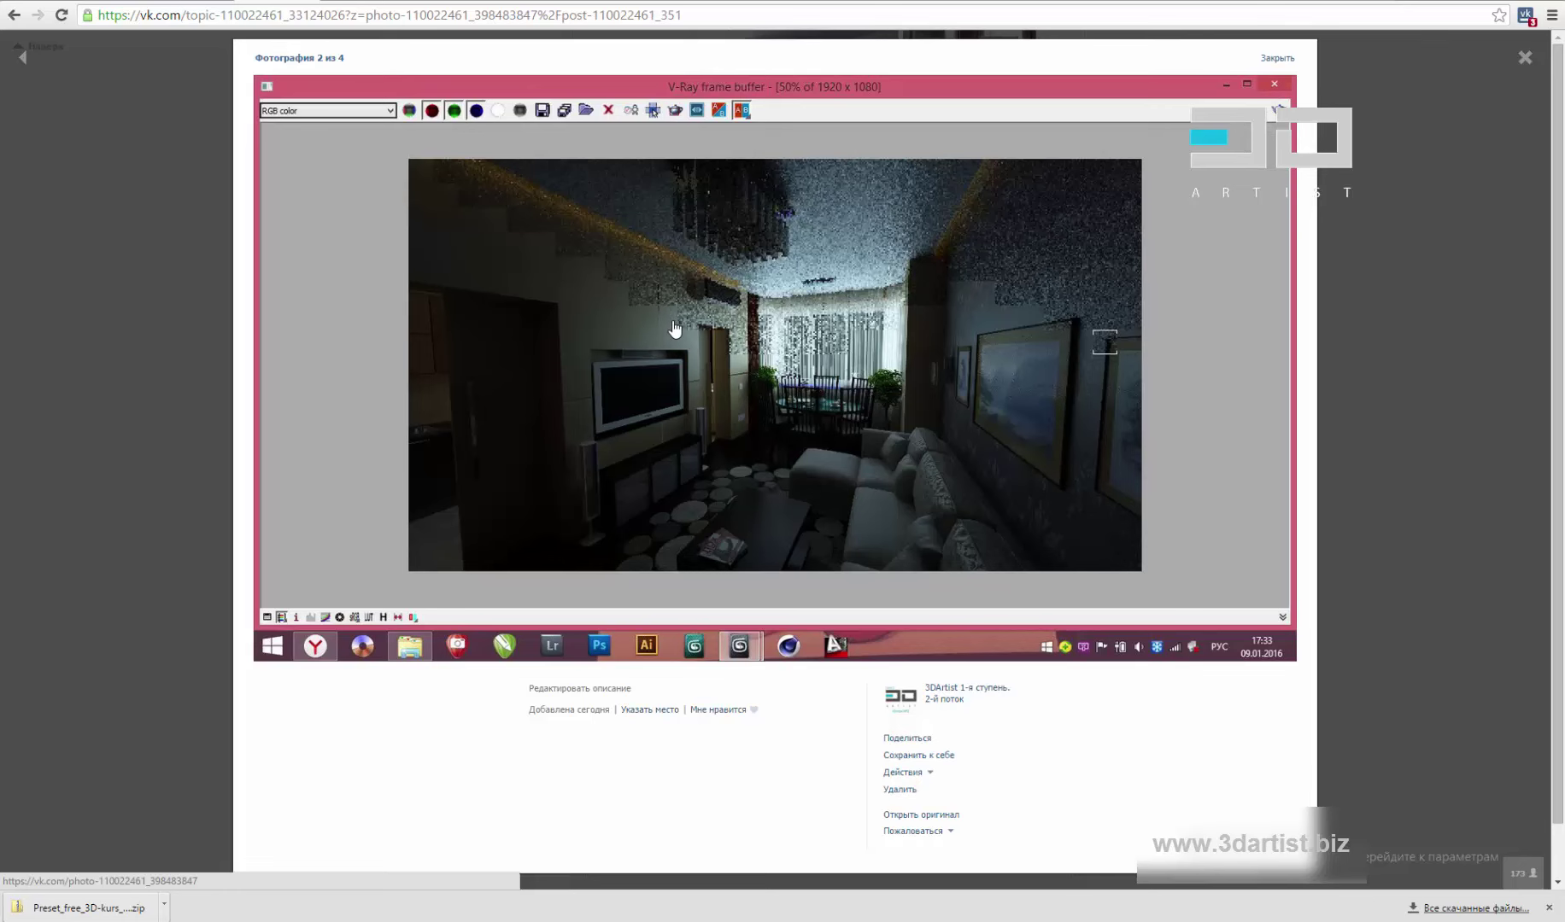
{"action": "left_click", "coordinate": [1005, 399]}
{"action": "left_click", "coordinate": [1311, 299]}
Examine the screenshot and description in the homework post about the wallpaper material problem on the wall
{"action": "scroll", "coordinate": [1302, 312], "scroll_direction": "down", "scroll_amount": 5}
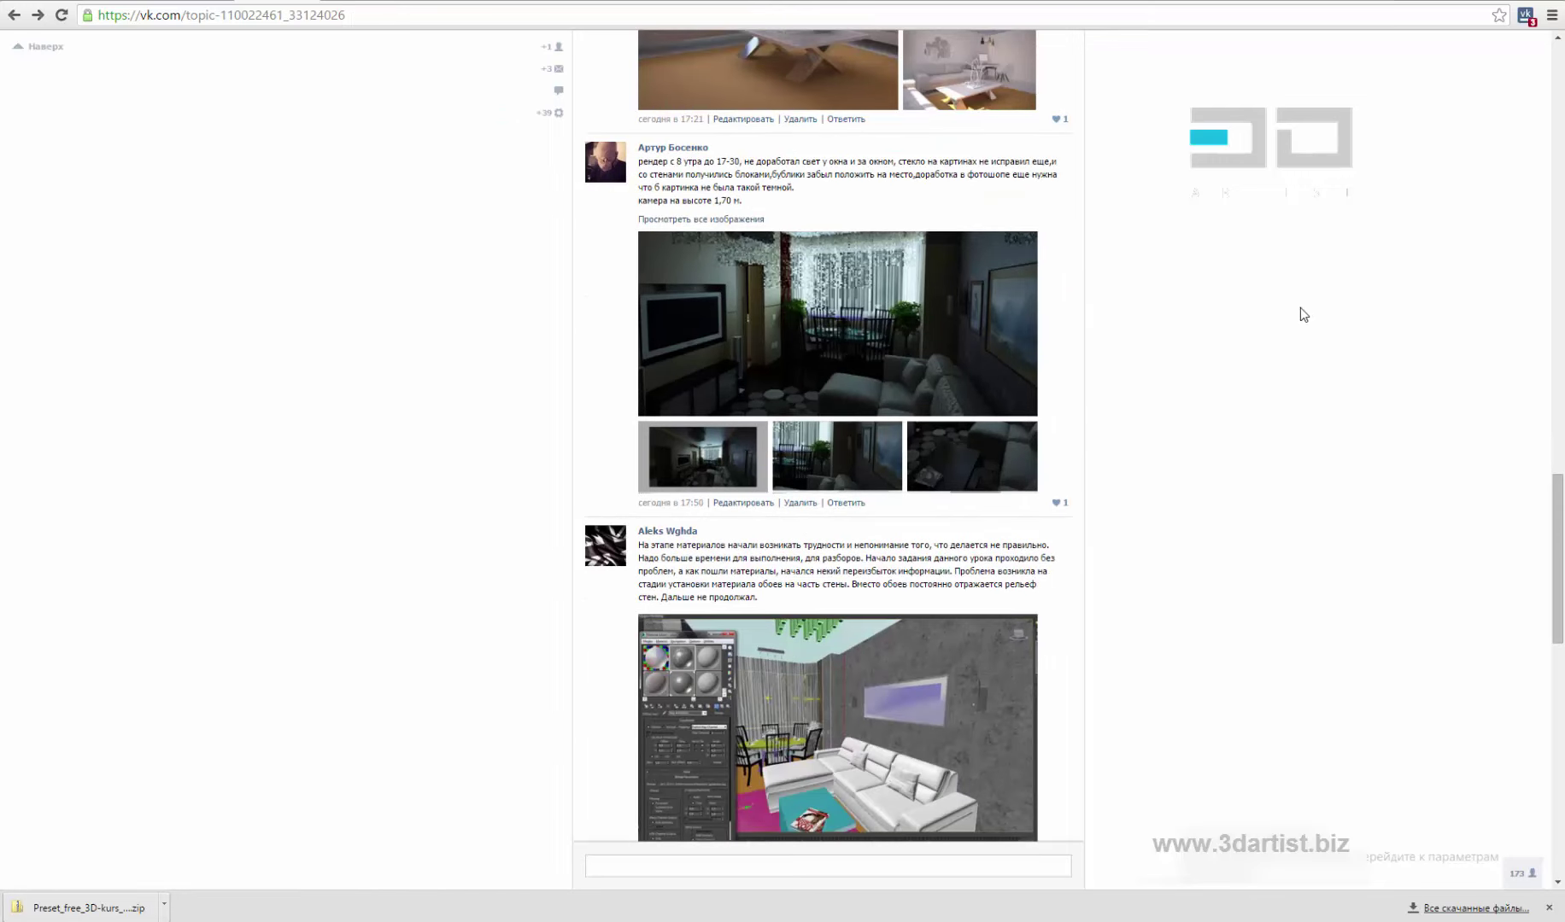
{"action": "scroll", "coordinate": [1152, 305], "scroll_direction": "down", "scroll_amount": 1}
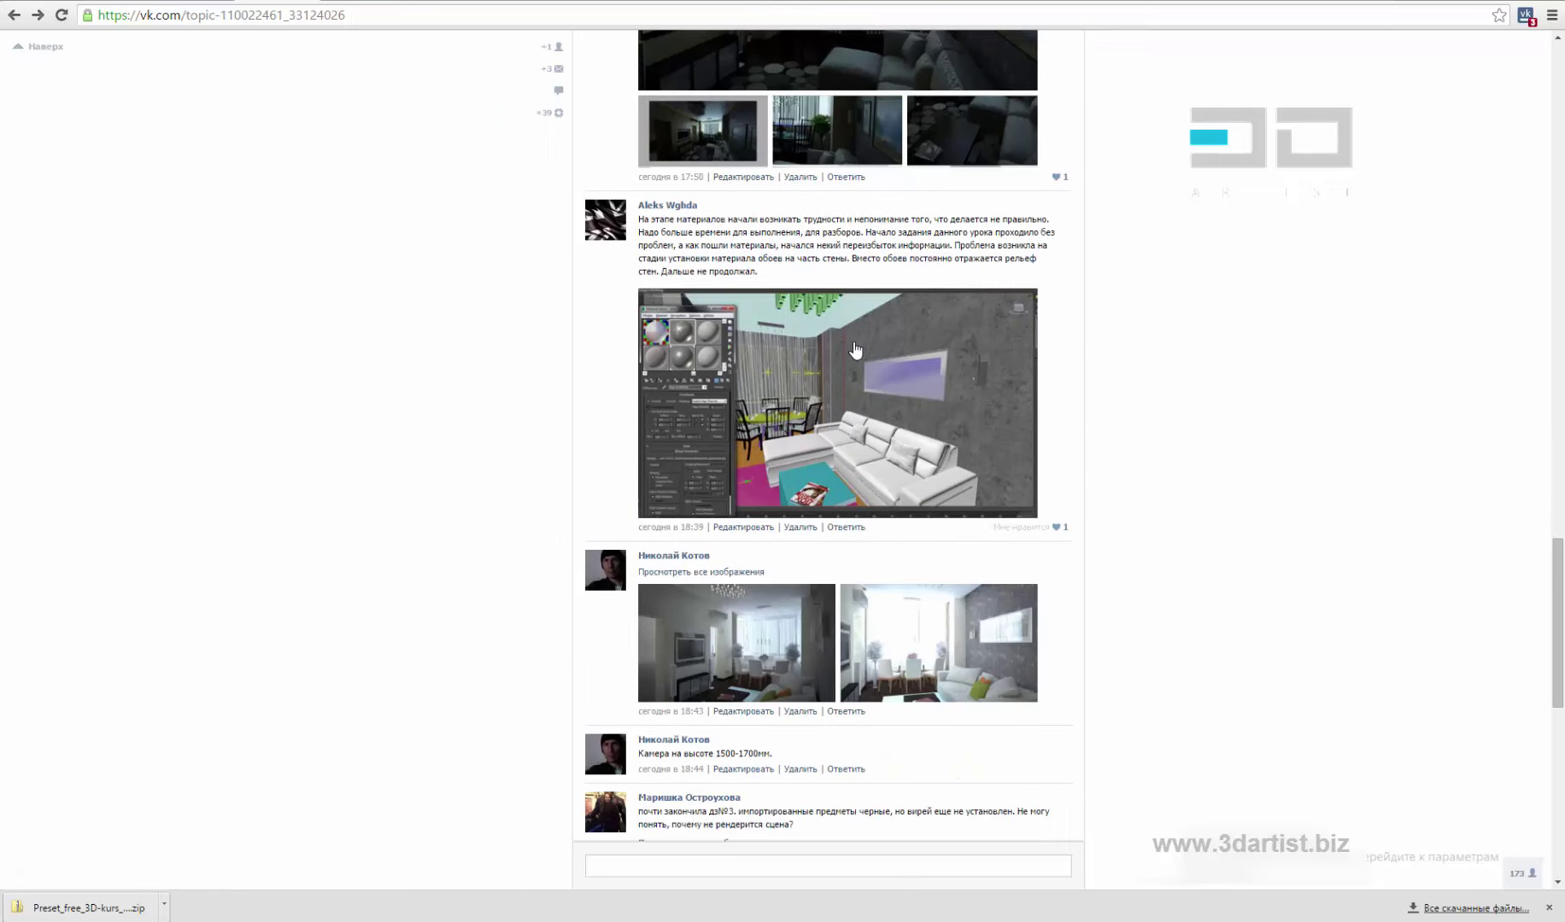
{"action": "left_click", "coordinate": [849, 433]}
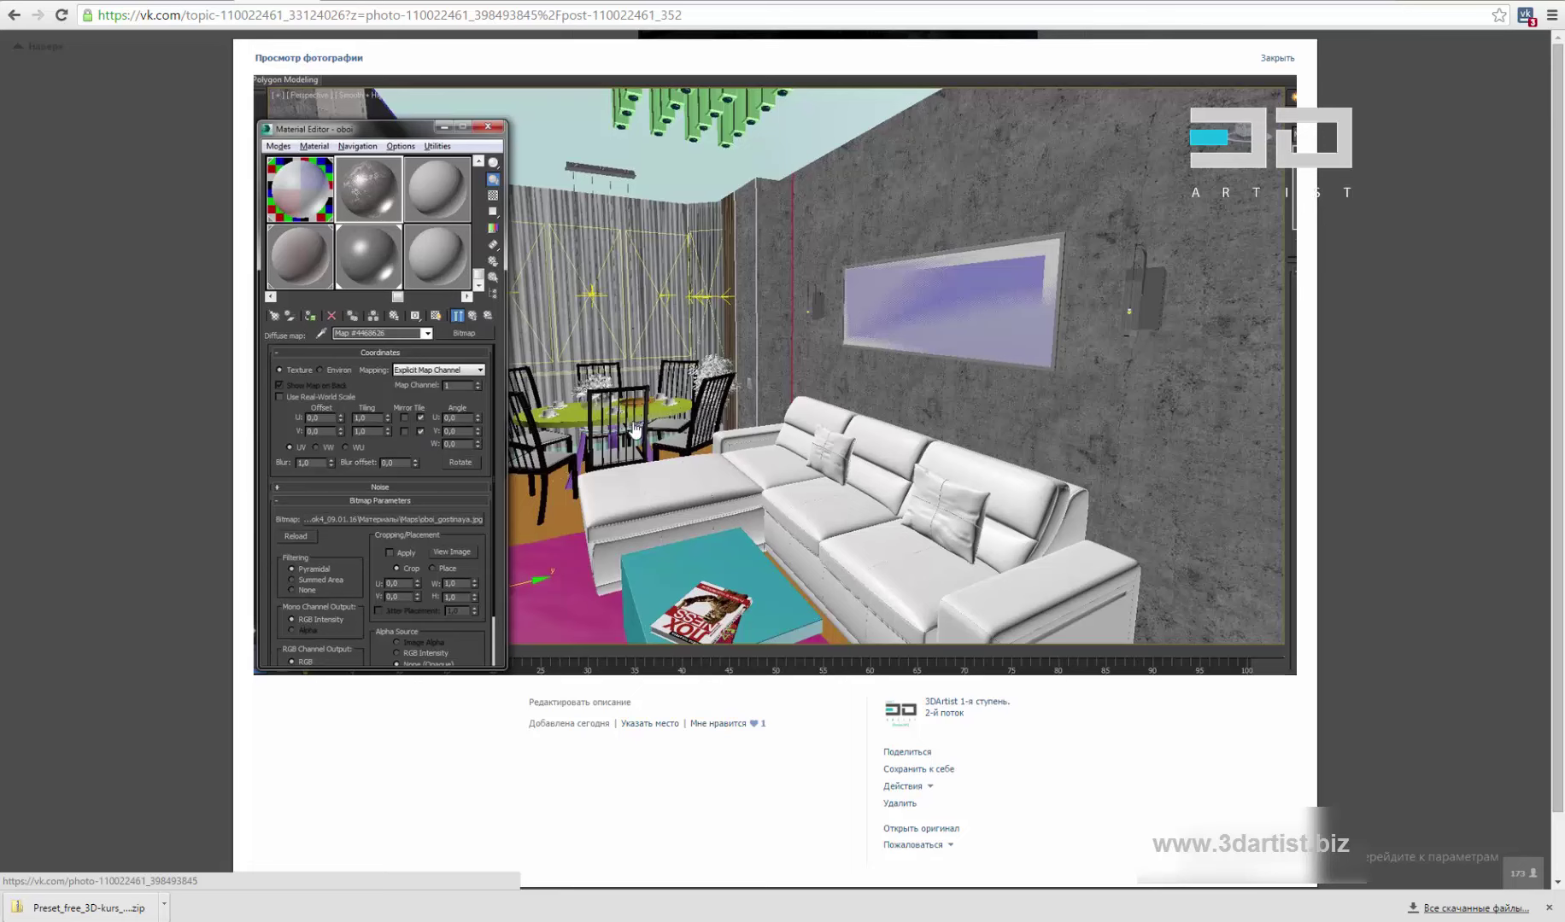
{"action": "left_click", "coordinate": [1336, 318]}
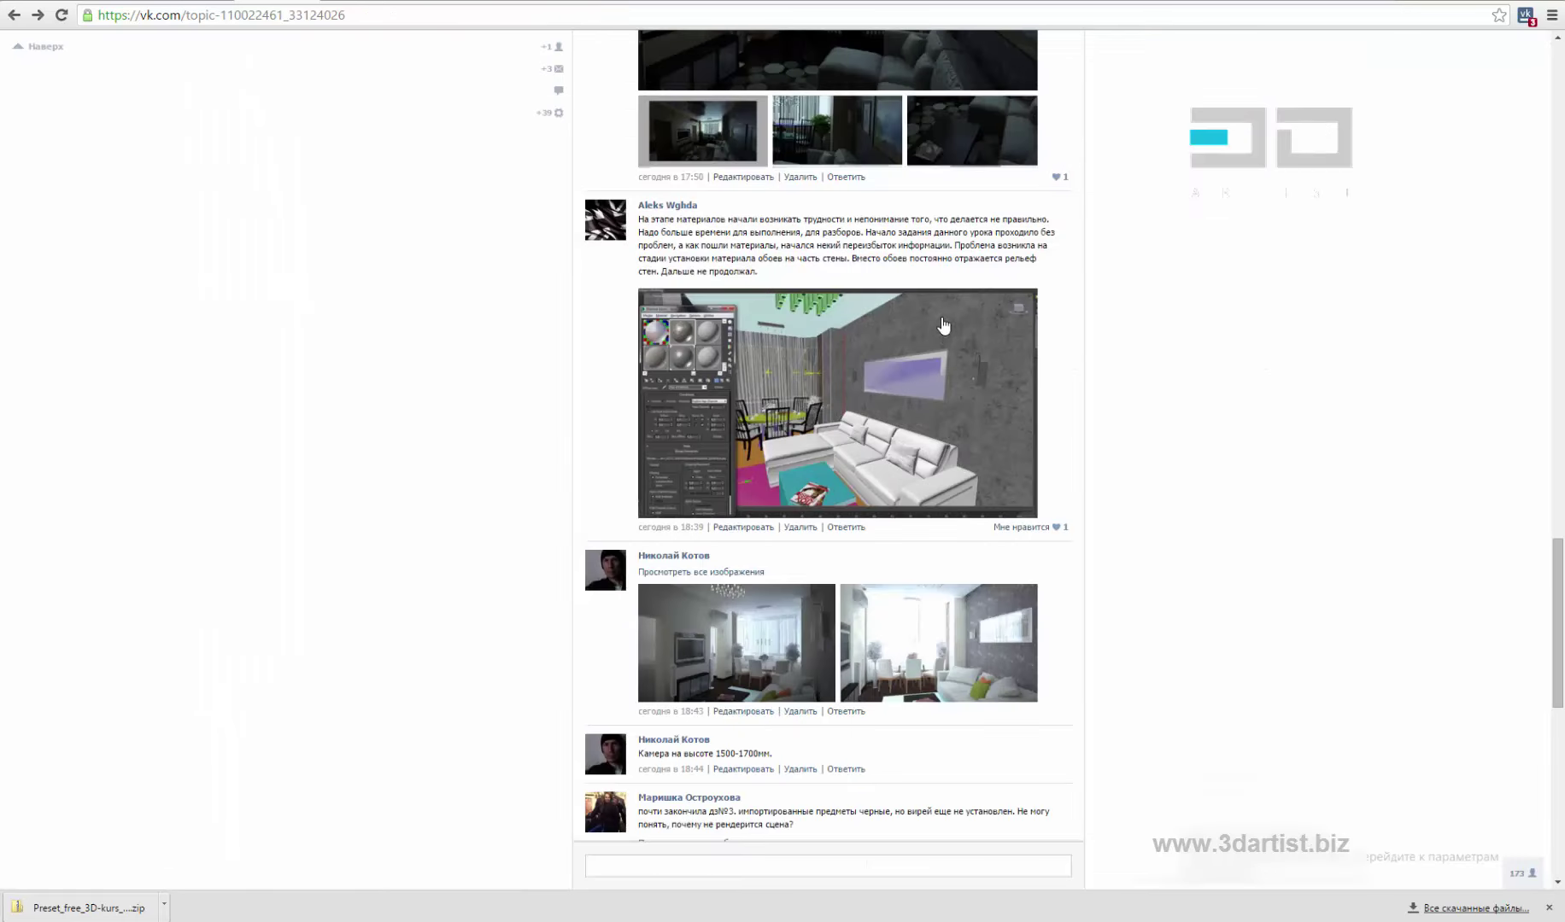
{"action": "left_click_drag", "start_coordinate": [777, 277], "coordinate": [630, 218]}
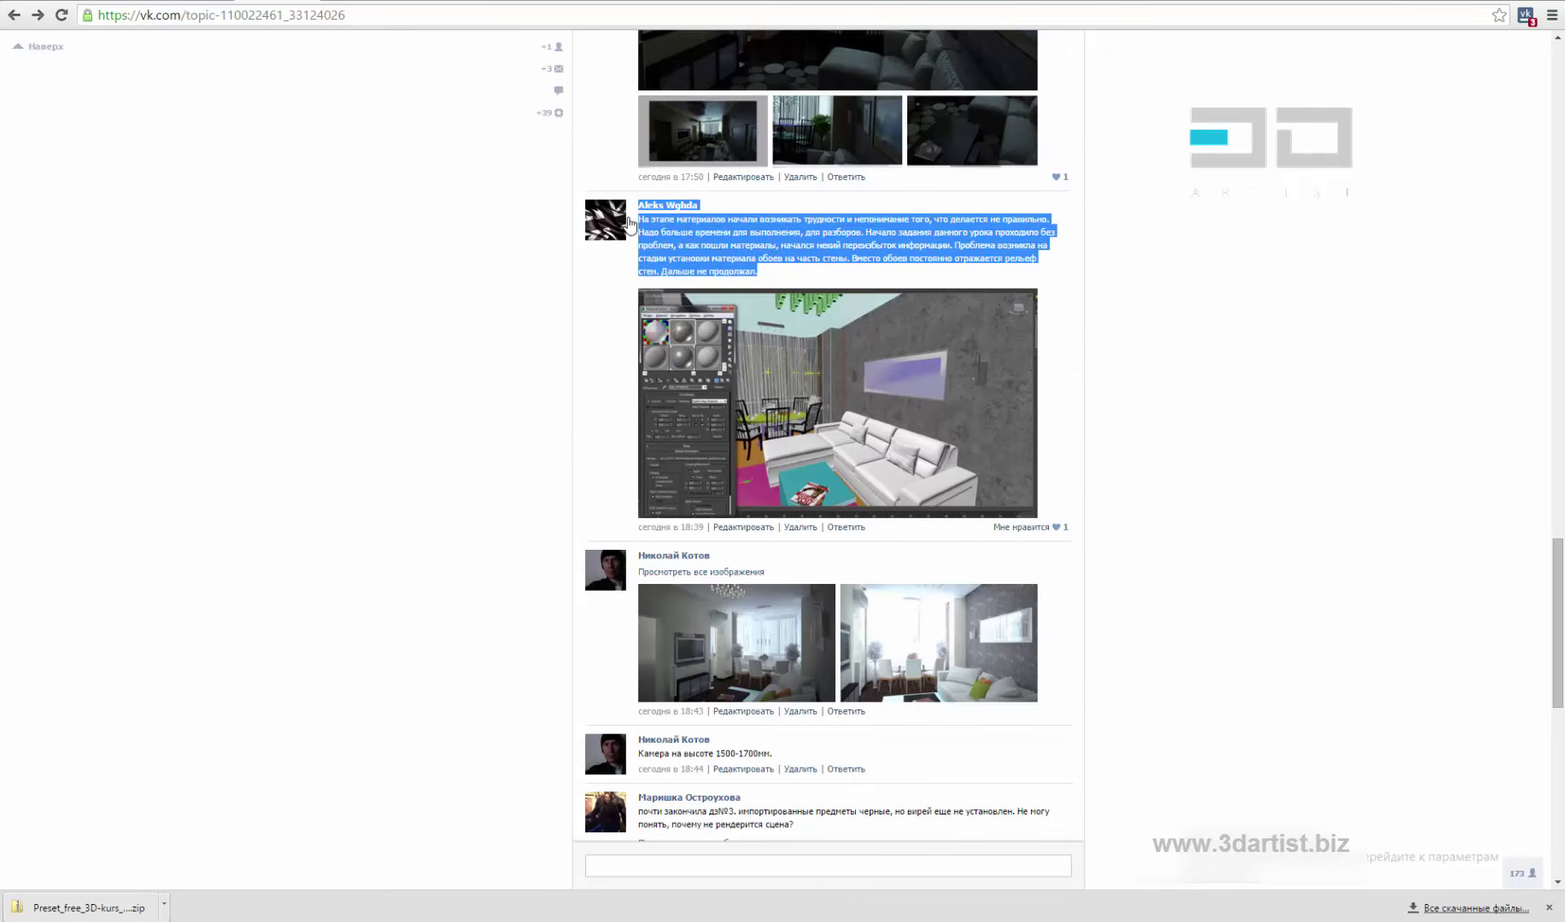
{"action": "left_click", "coordinate": [1221, 278]}
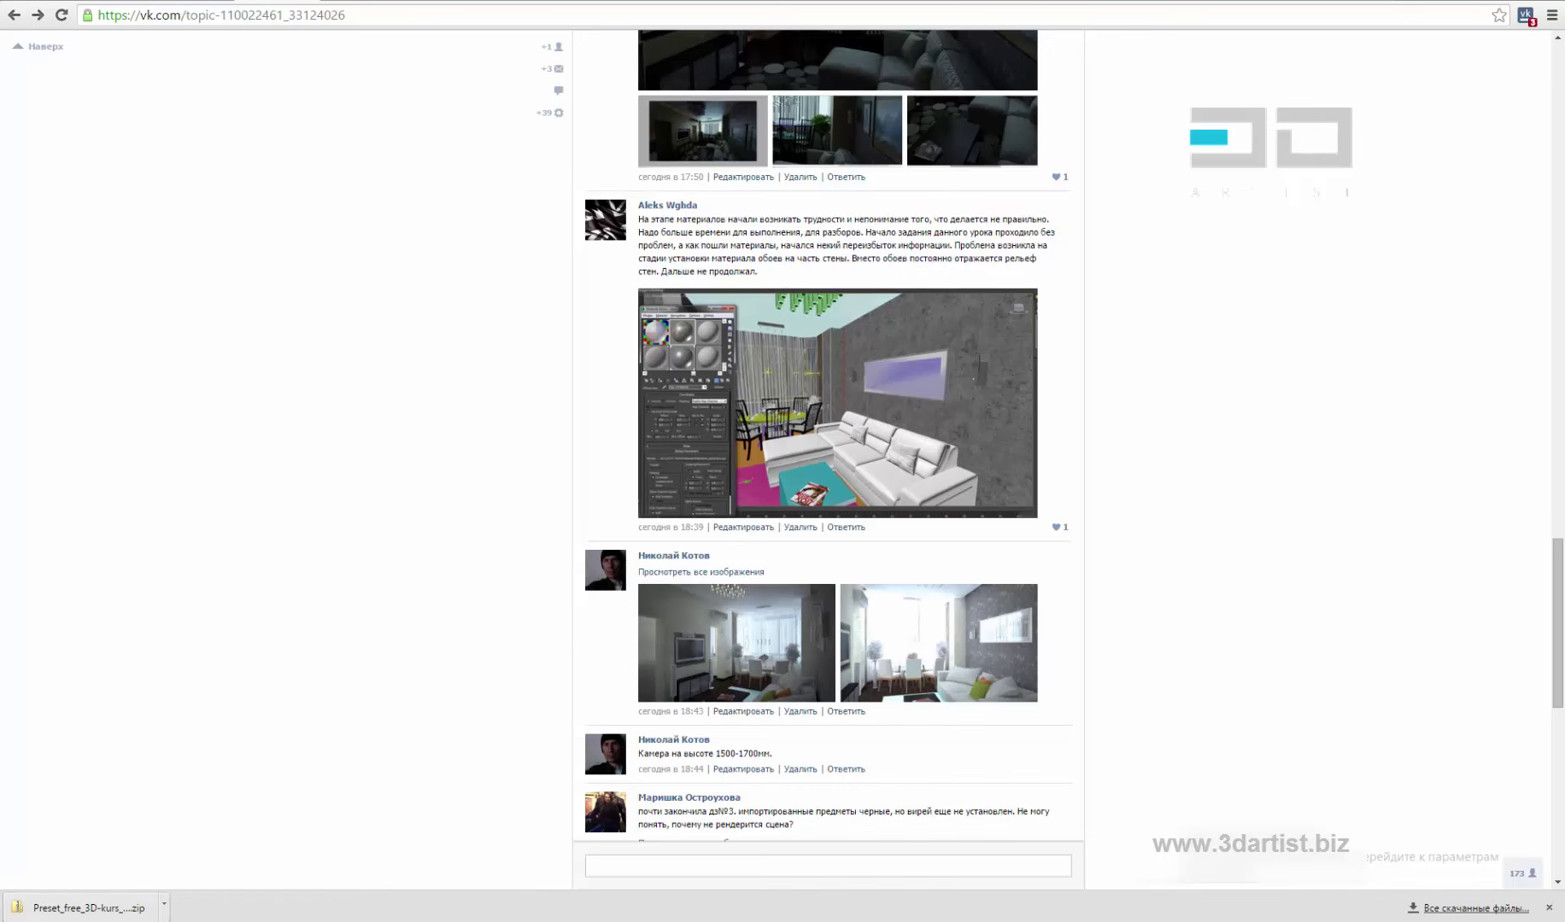
Switch to the web conference to check the chat and screen broadcast, and go back to the homework topic
{"action": "key", "text": "alt+Tab"}
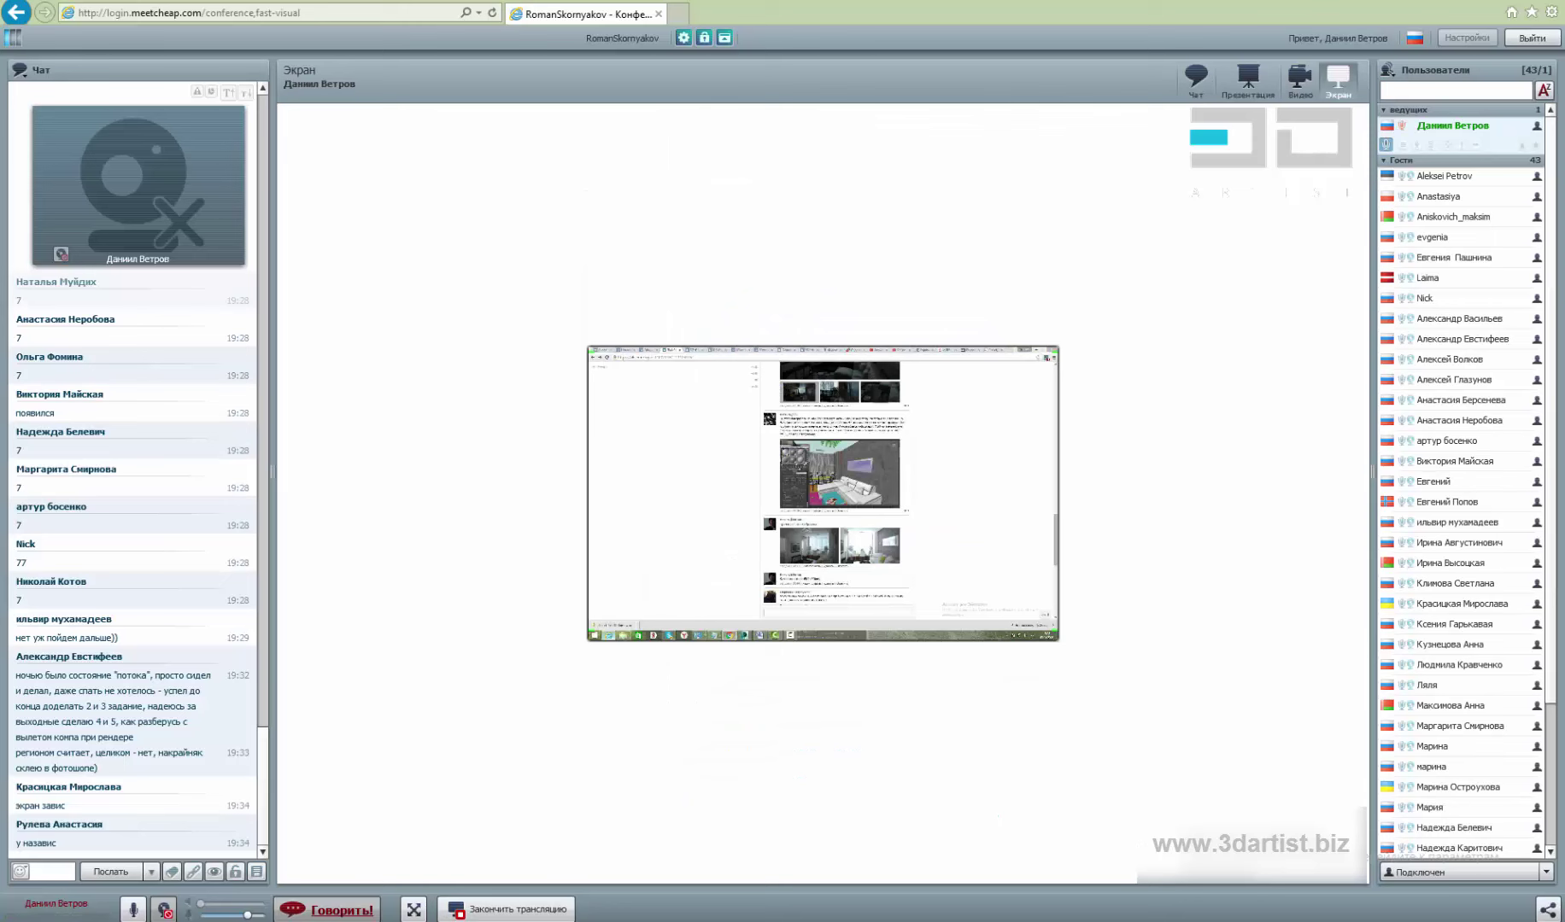
{"action": "mouse_move", "coordinate": [470, 921]}
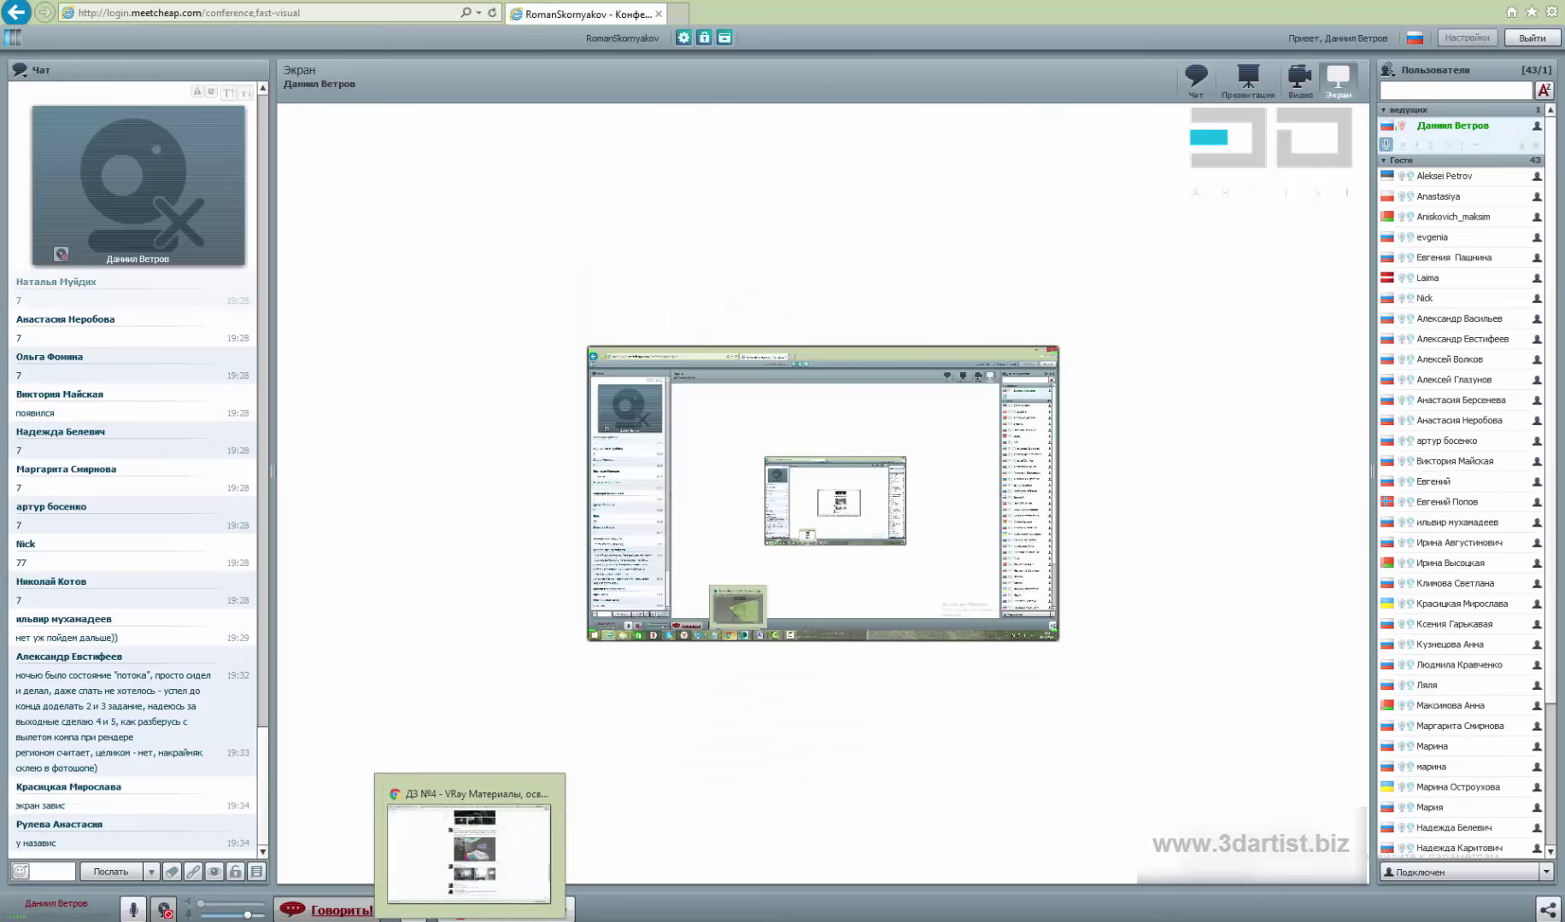
{"action": "left_click", "coordinate": [519, 880]}
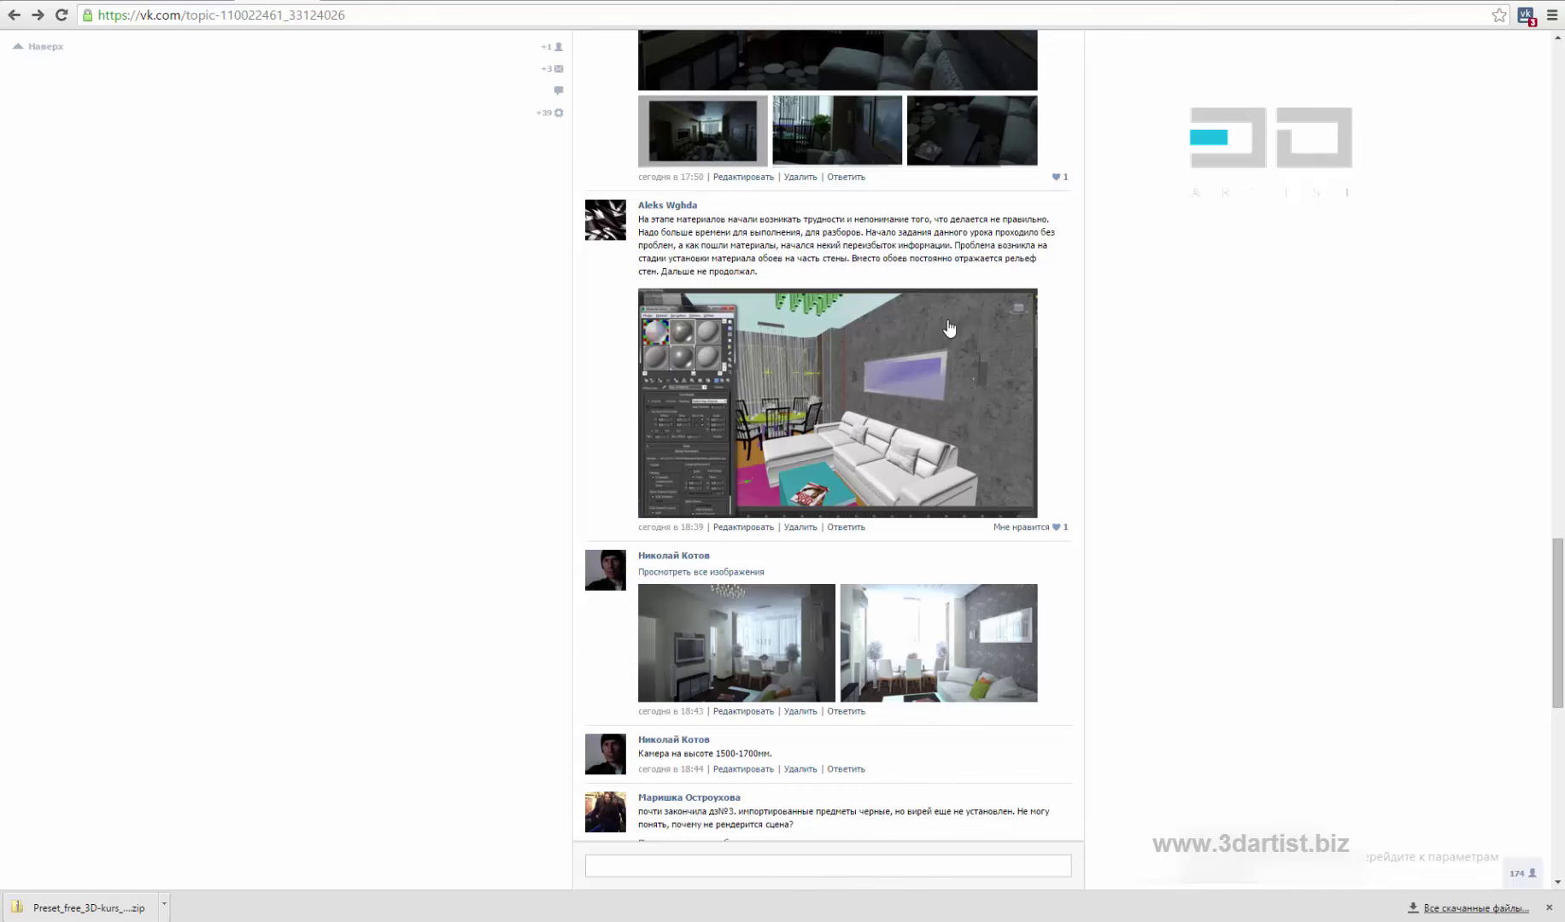
View both enlarged living-room renders in the homework post directly below the wallpaper question
{"action": "scroll", "coordinate": [1100, 387], "scroll_direction": "down", "scroll_amount": 1}
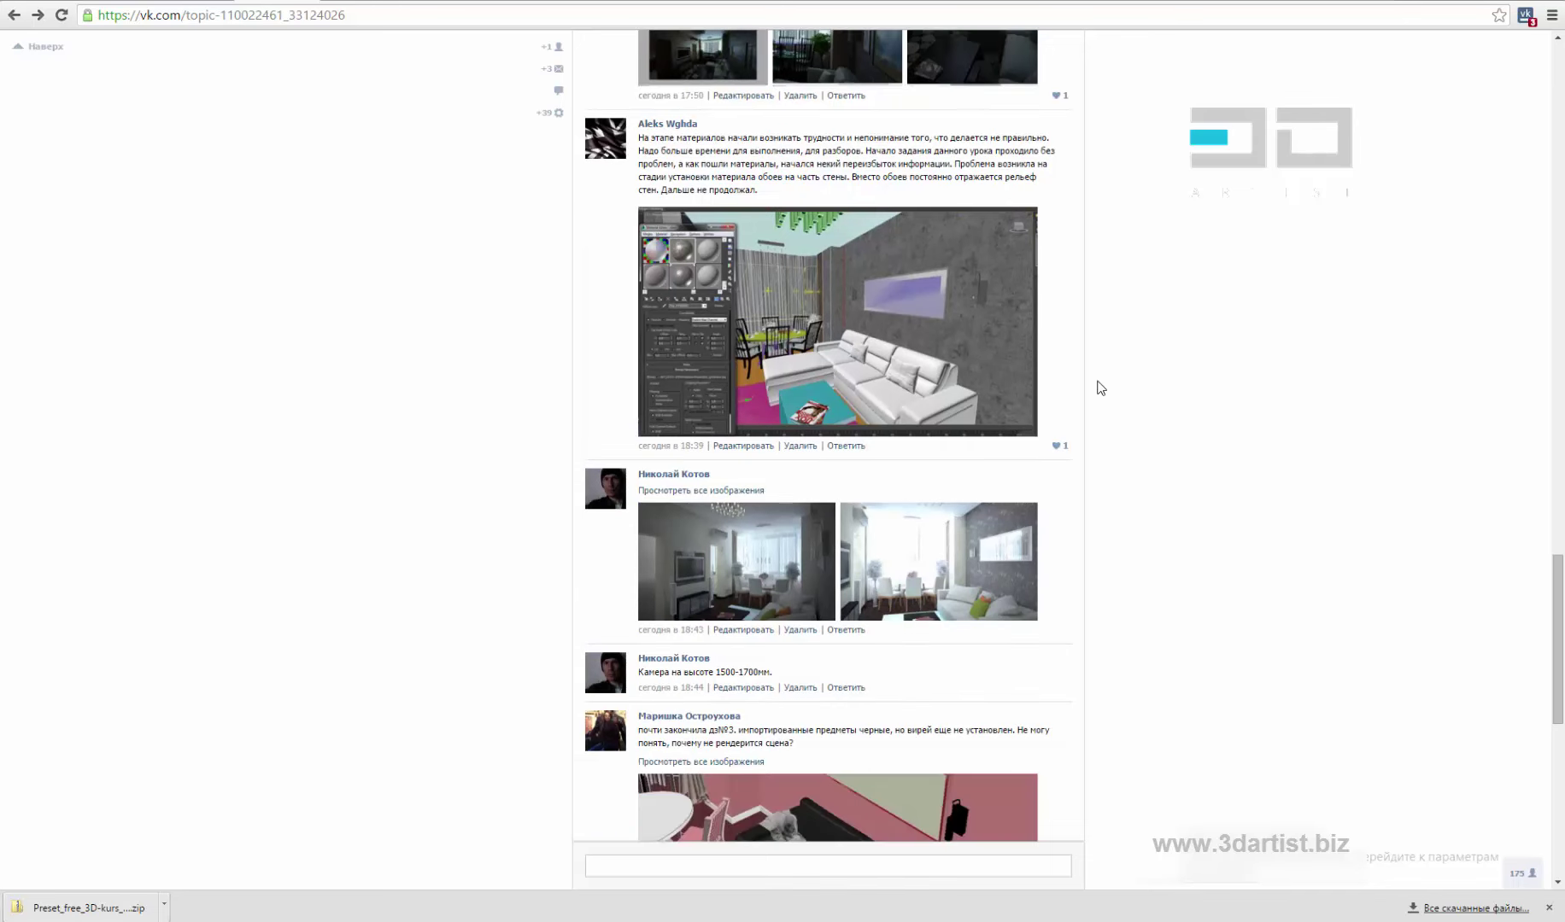
{"action": "scroll", "coordinate": [1017, 453], "scroll_direction": "down", "scroll_amount": 3}
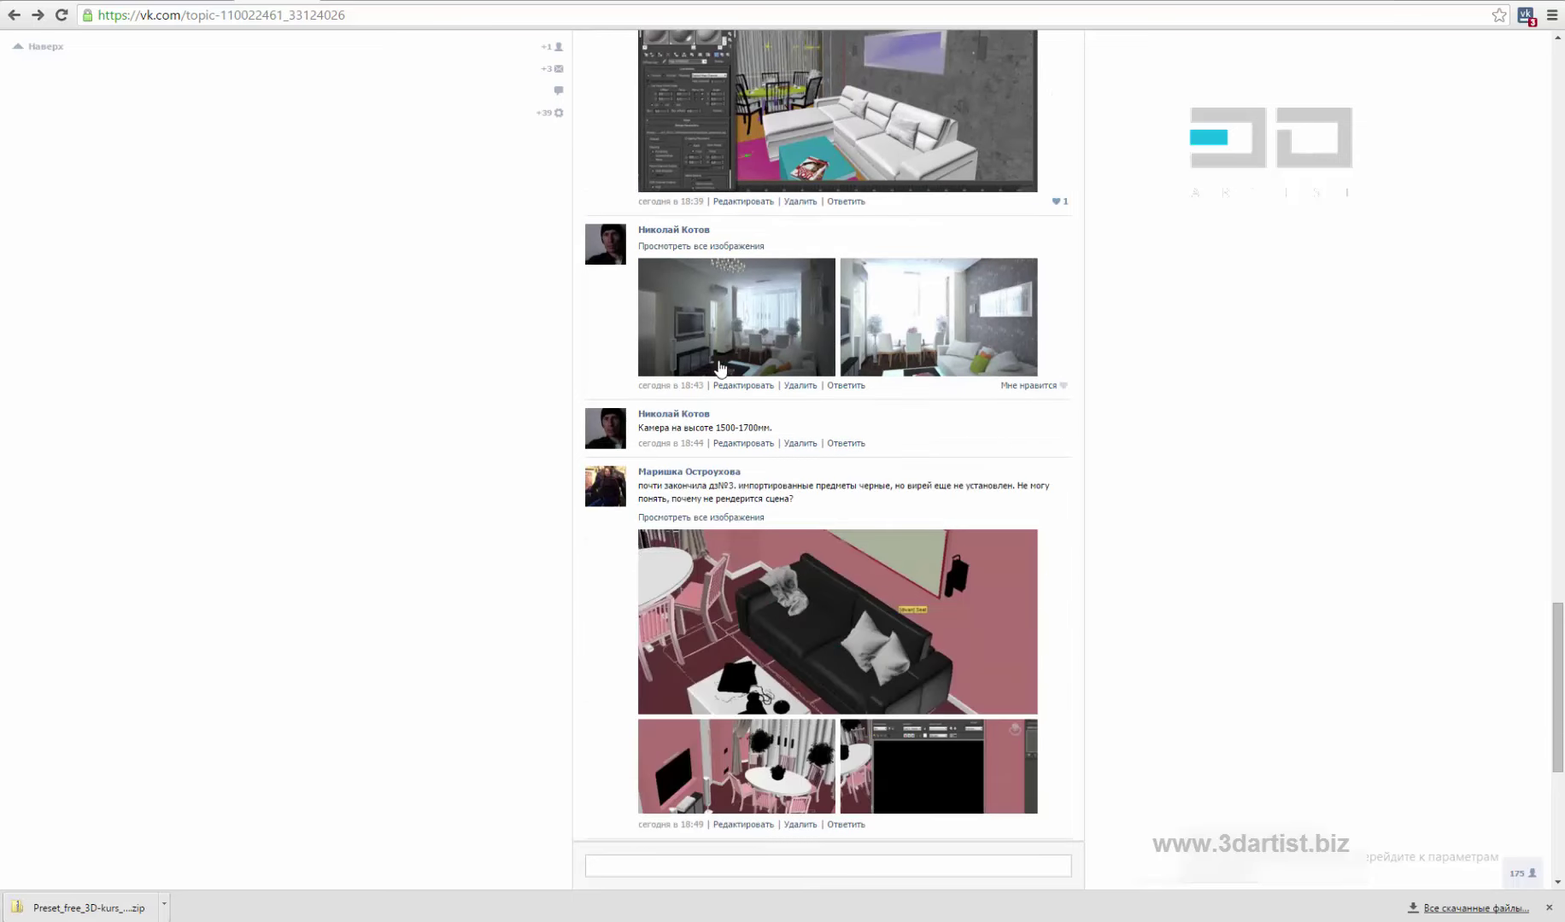
{"action": "left_click", "coordinate": [740, 347]}
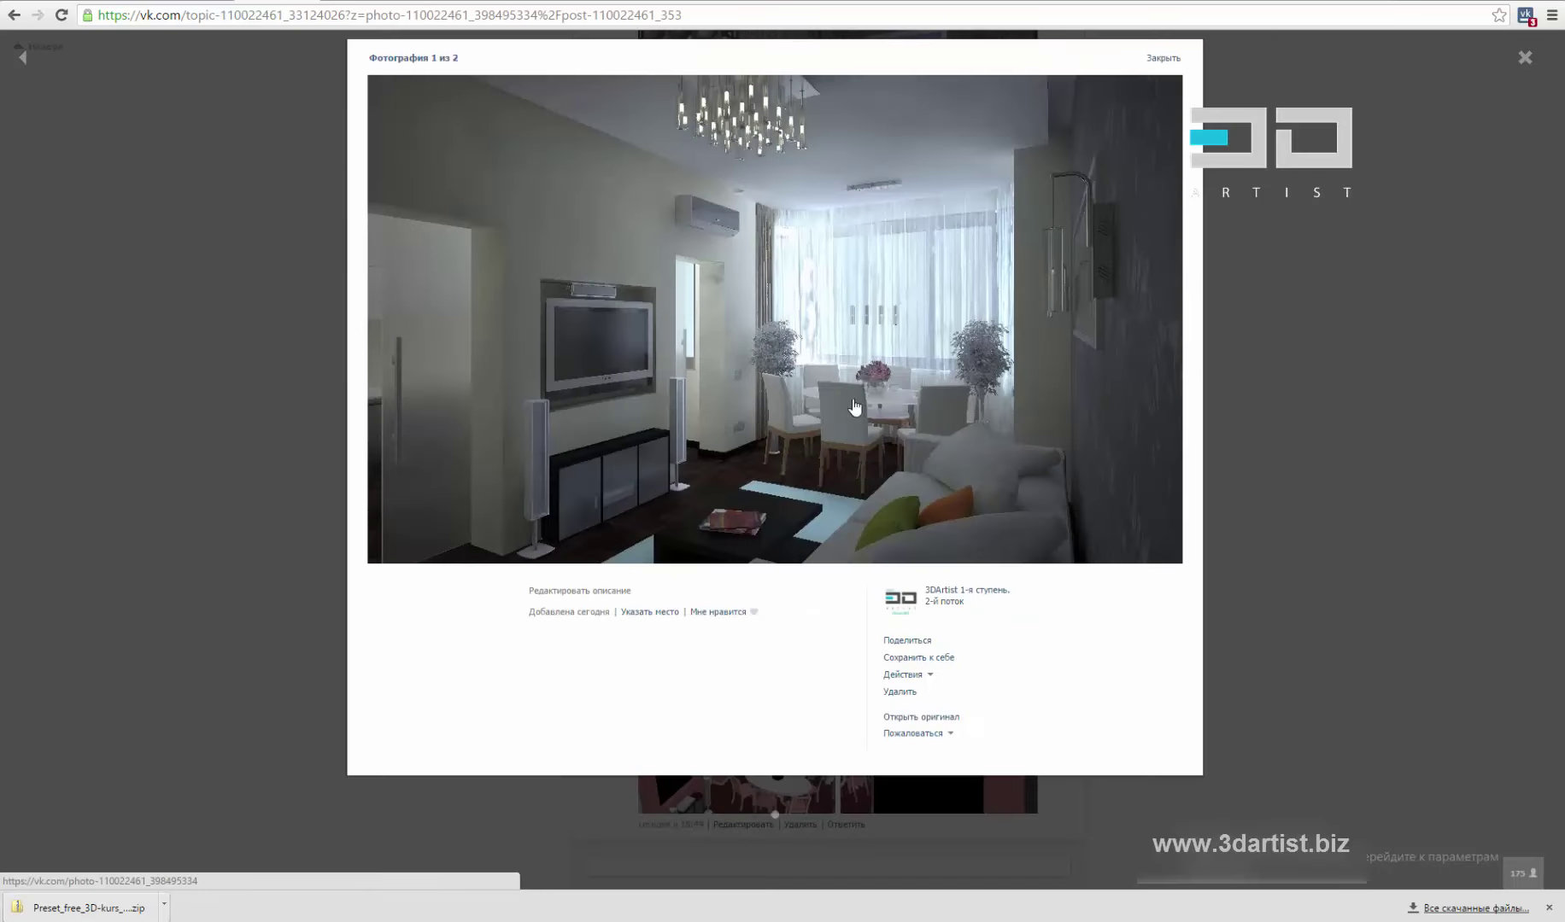
{"action": "left_click", "coordinate": [906, 471]}
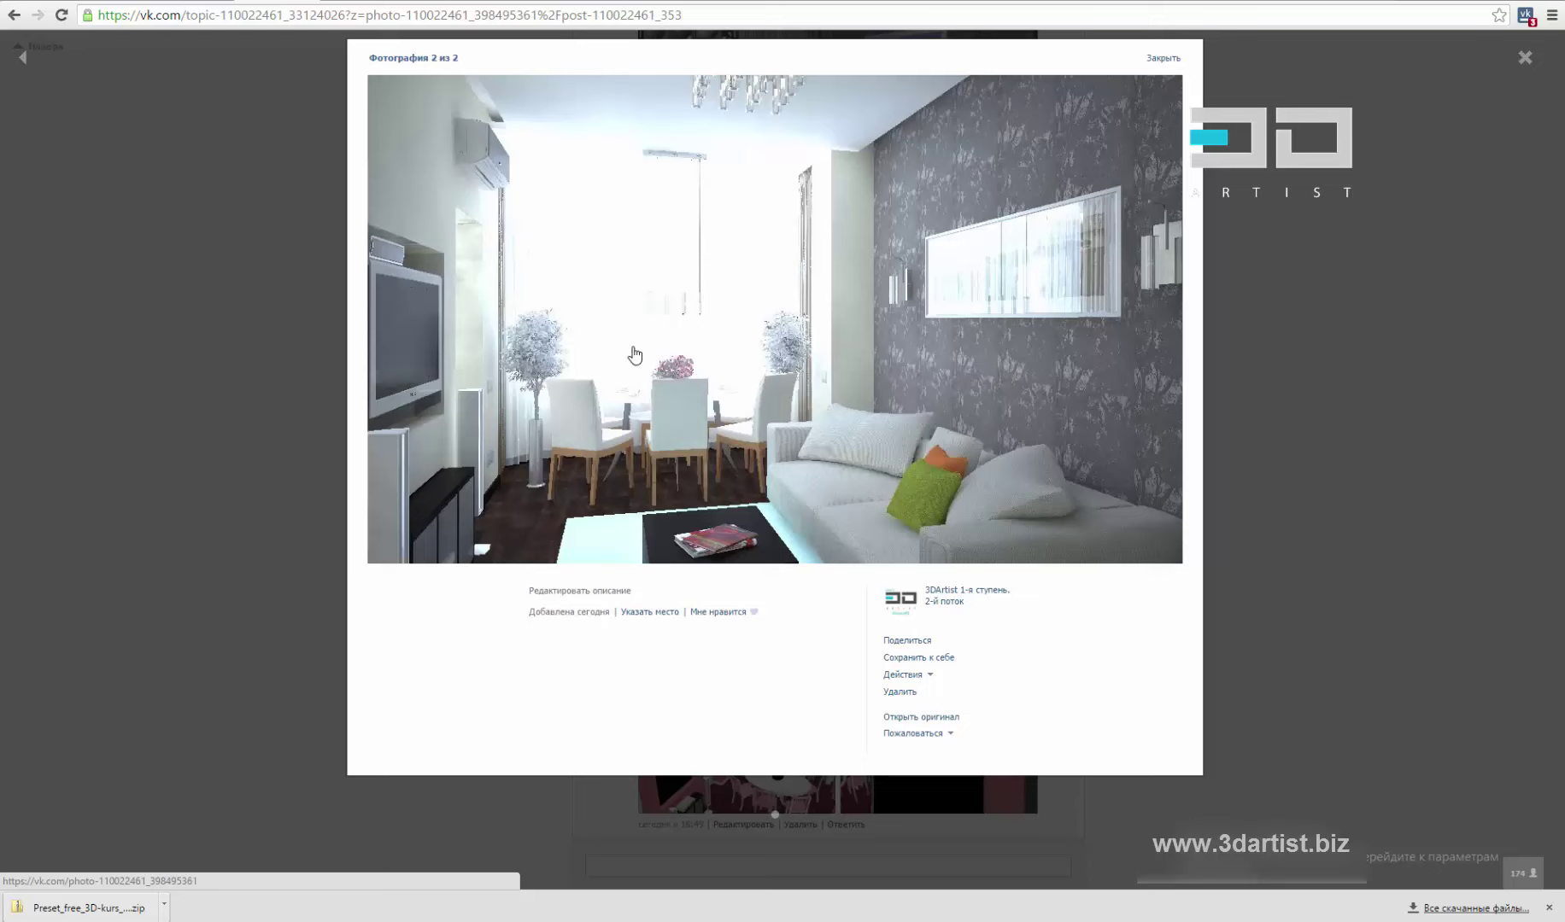
{"action": "left_click", "coordinate": [1313, 375]}
{"action": "left_click", "coordinate": [902, 336]}
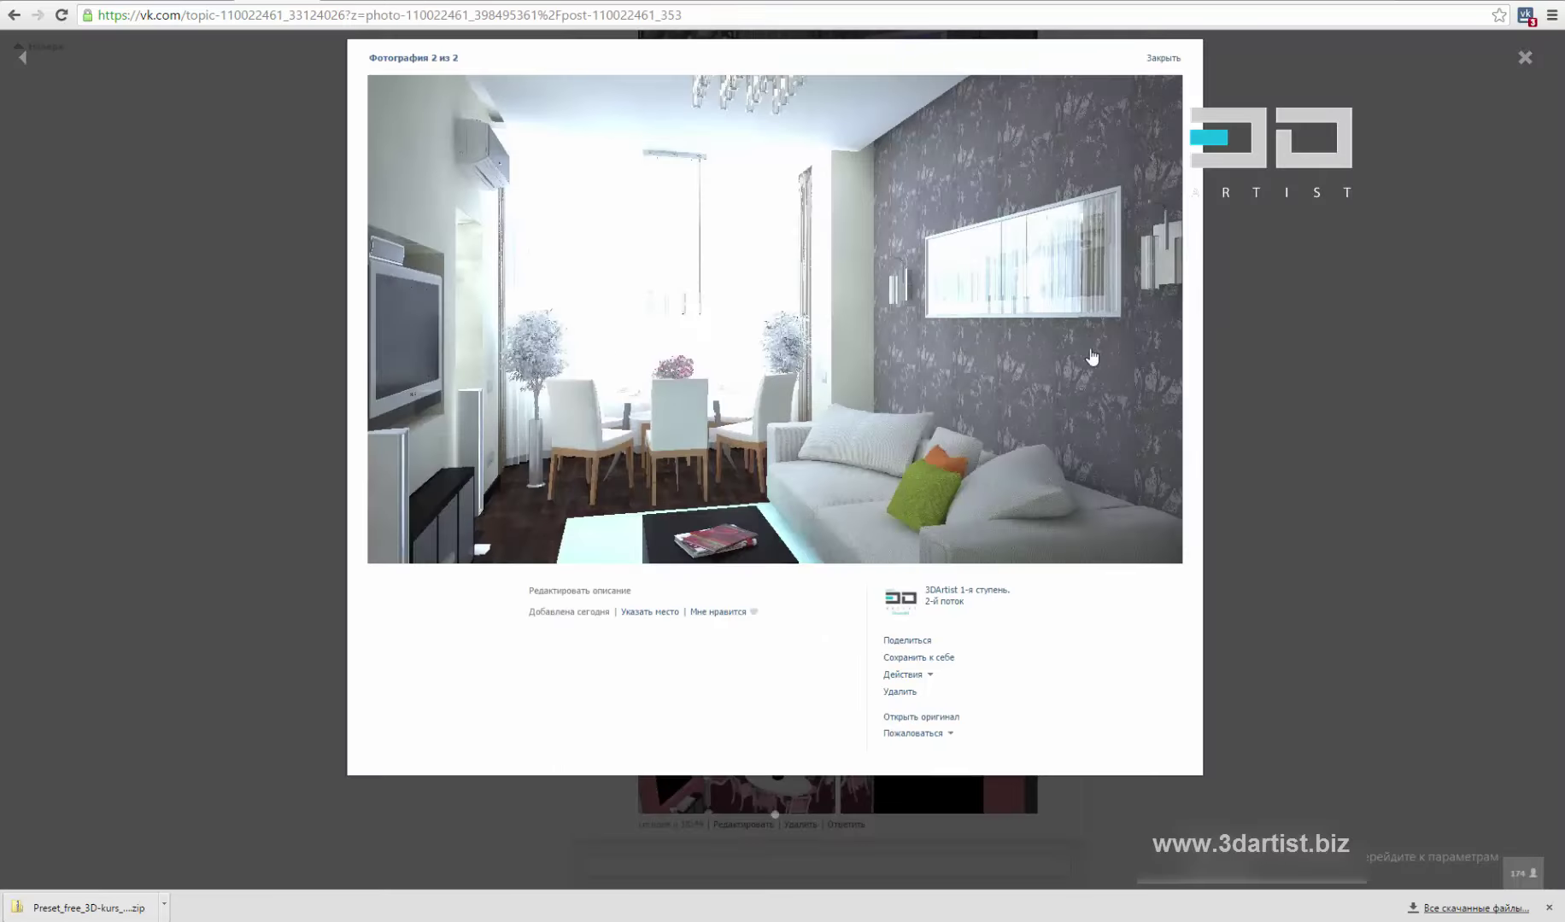
{"action": "key", "text": "Escape"}
{"action": "left_click", "coordinate": [732, 354]}
{"action": "left_click", "coordinate": [1381, 316]}
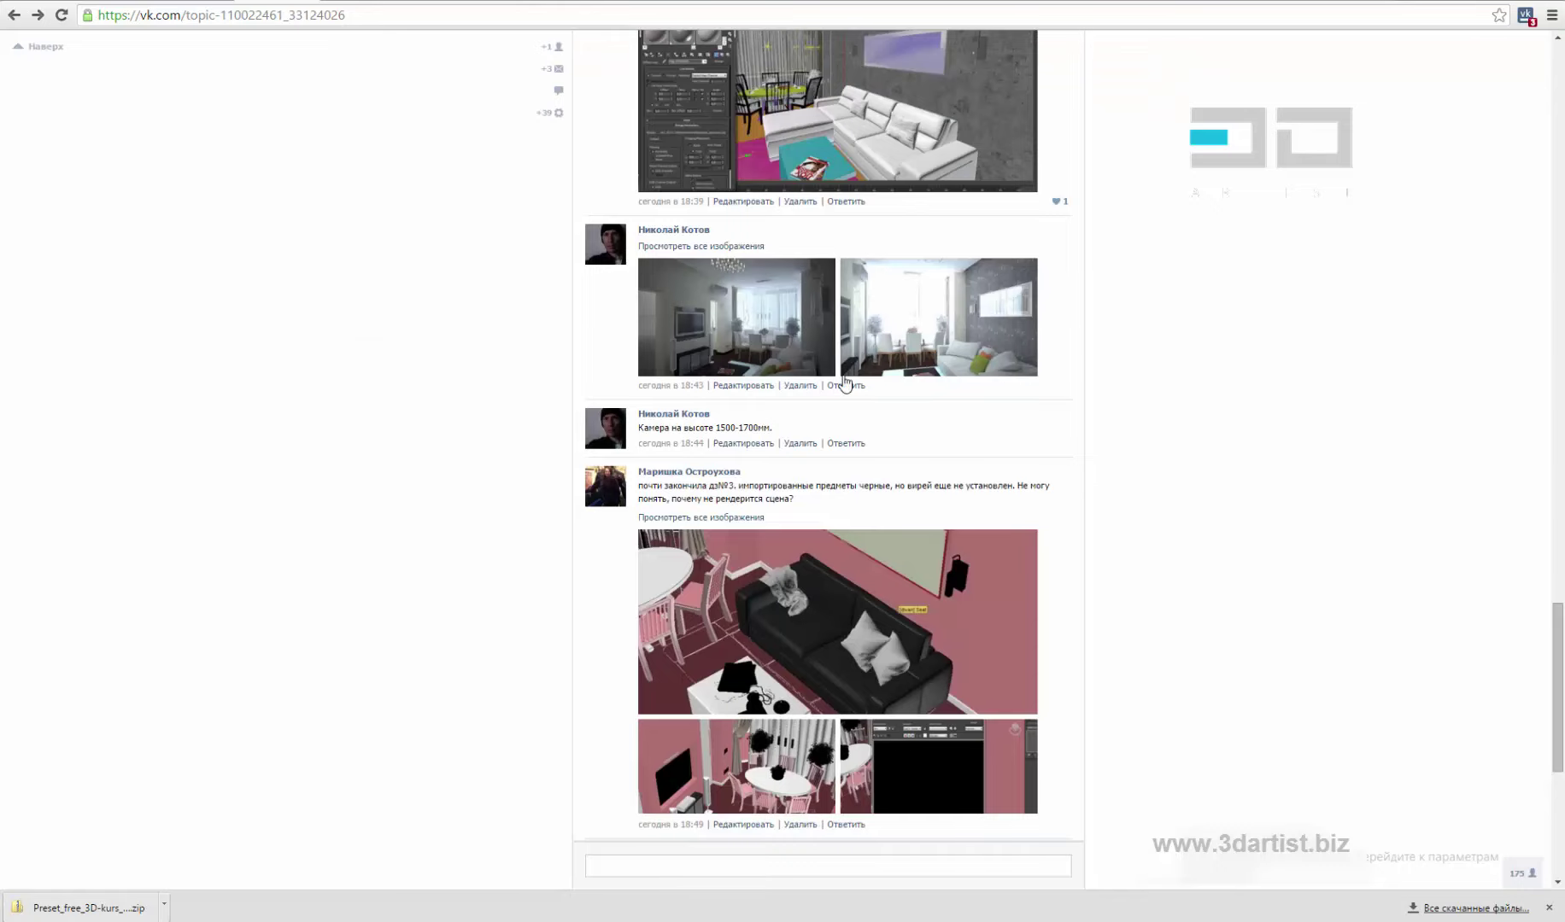
Compare the dark and bright living-room renders by alternating between them, and close the photo viewer
{"action": "left_click", "coordinate": [845, 385]}
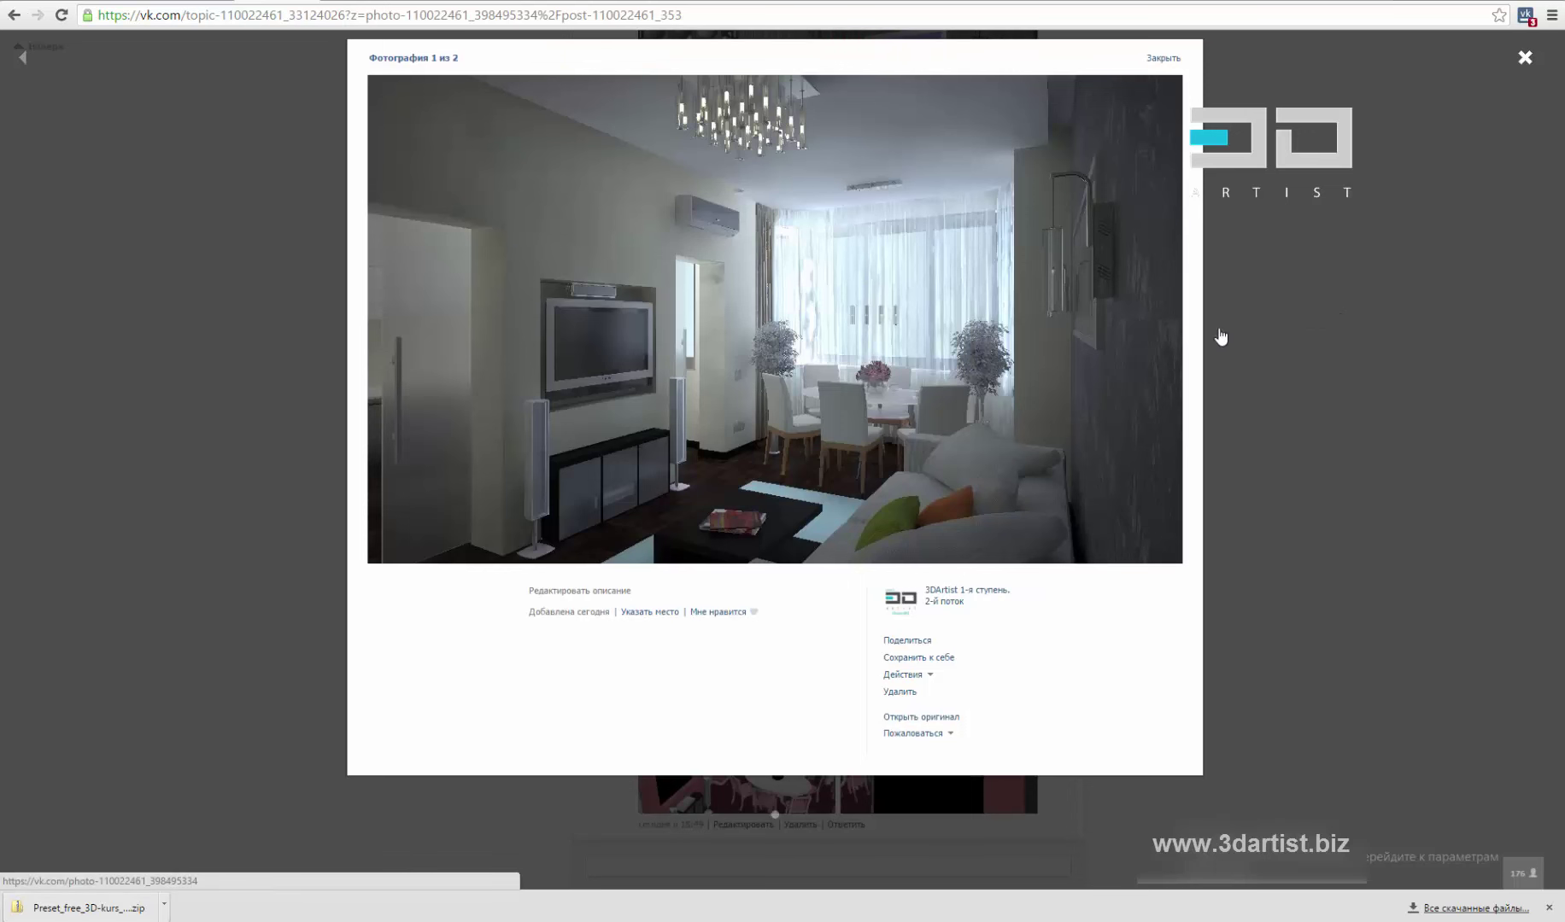
{"action": "left_click", "coordinate": [950, 449]}
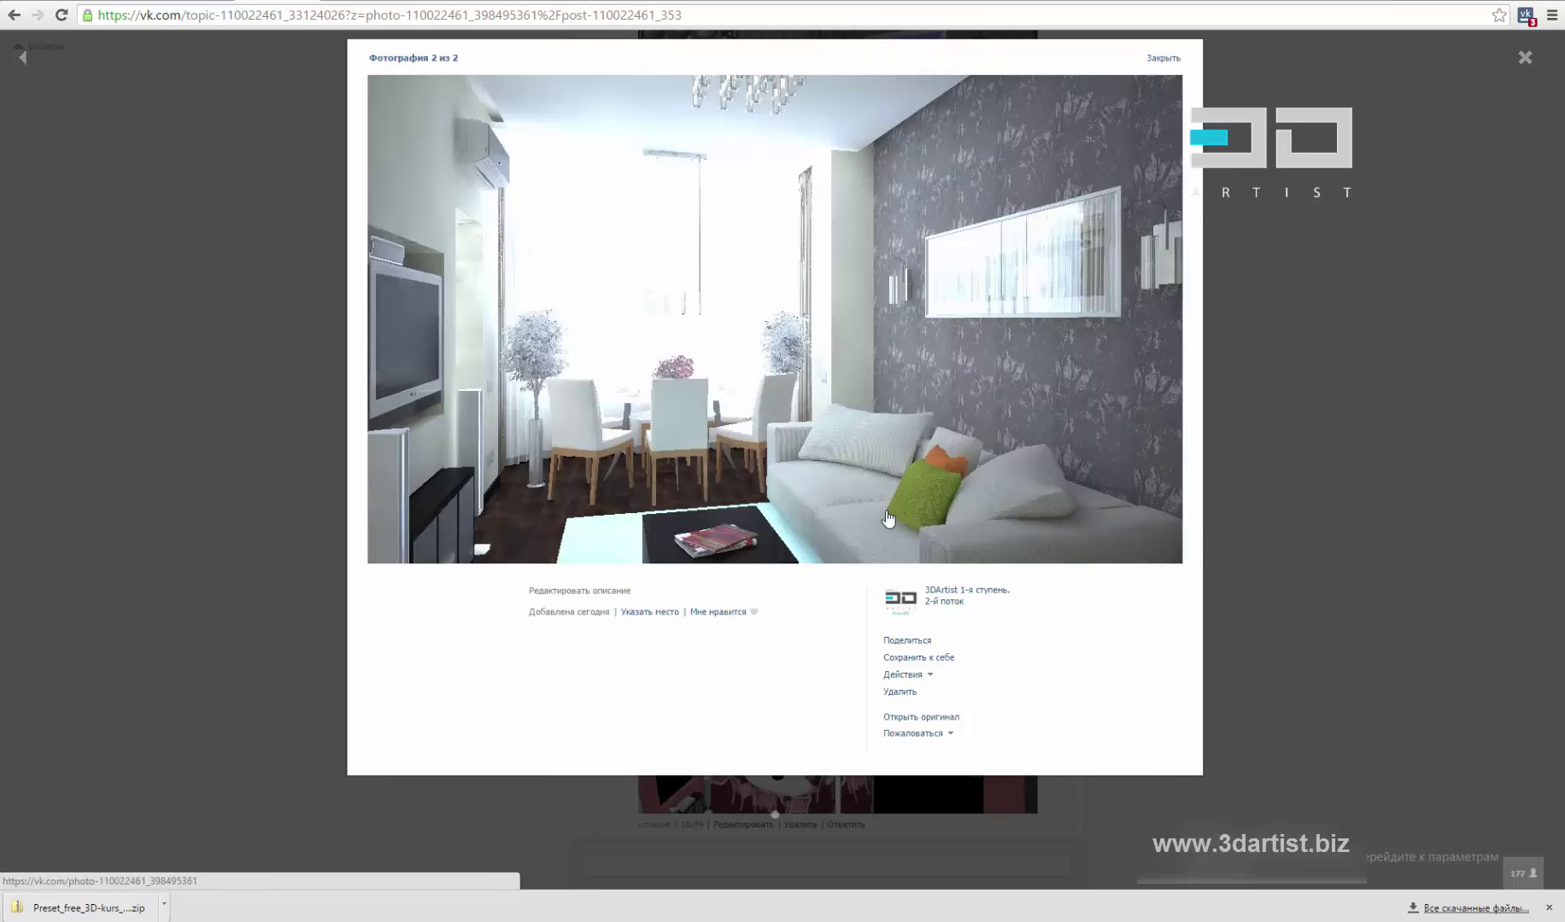
{"action": "left_click", "coordinate": [223, 311]}
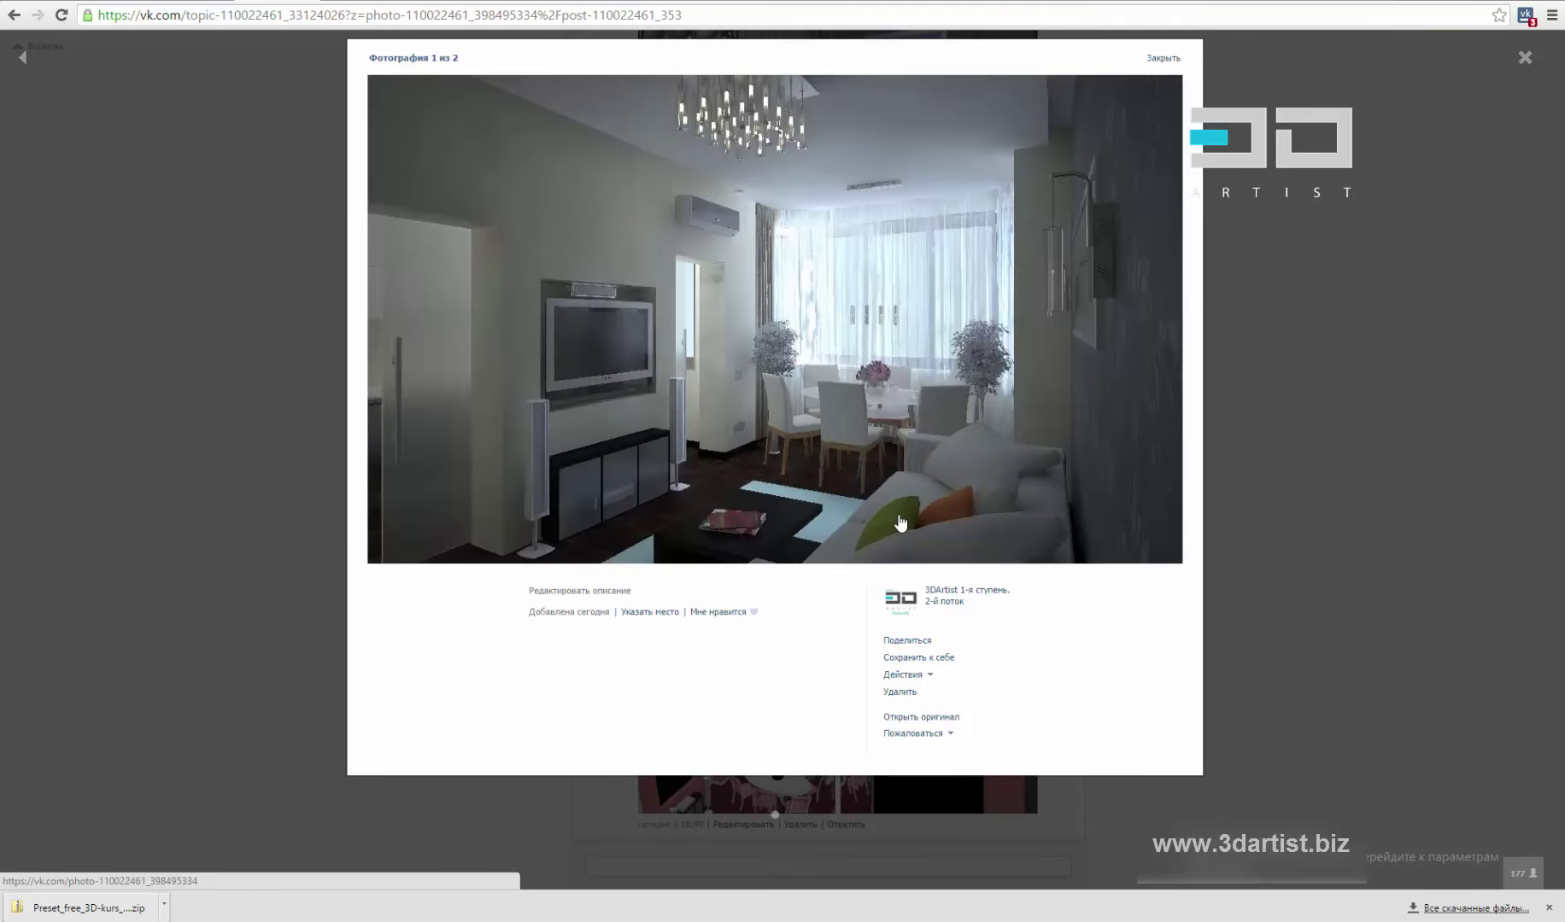
{"action": "left_click", "coordinate": [943, 464]}
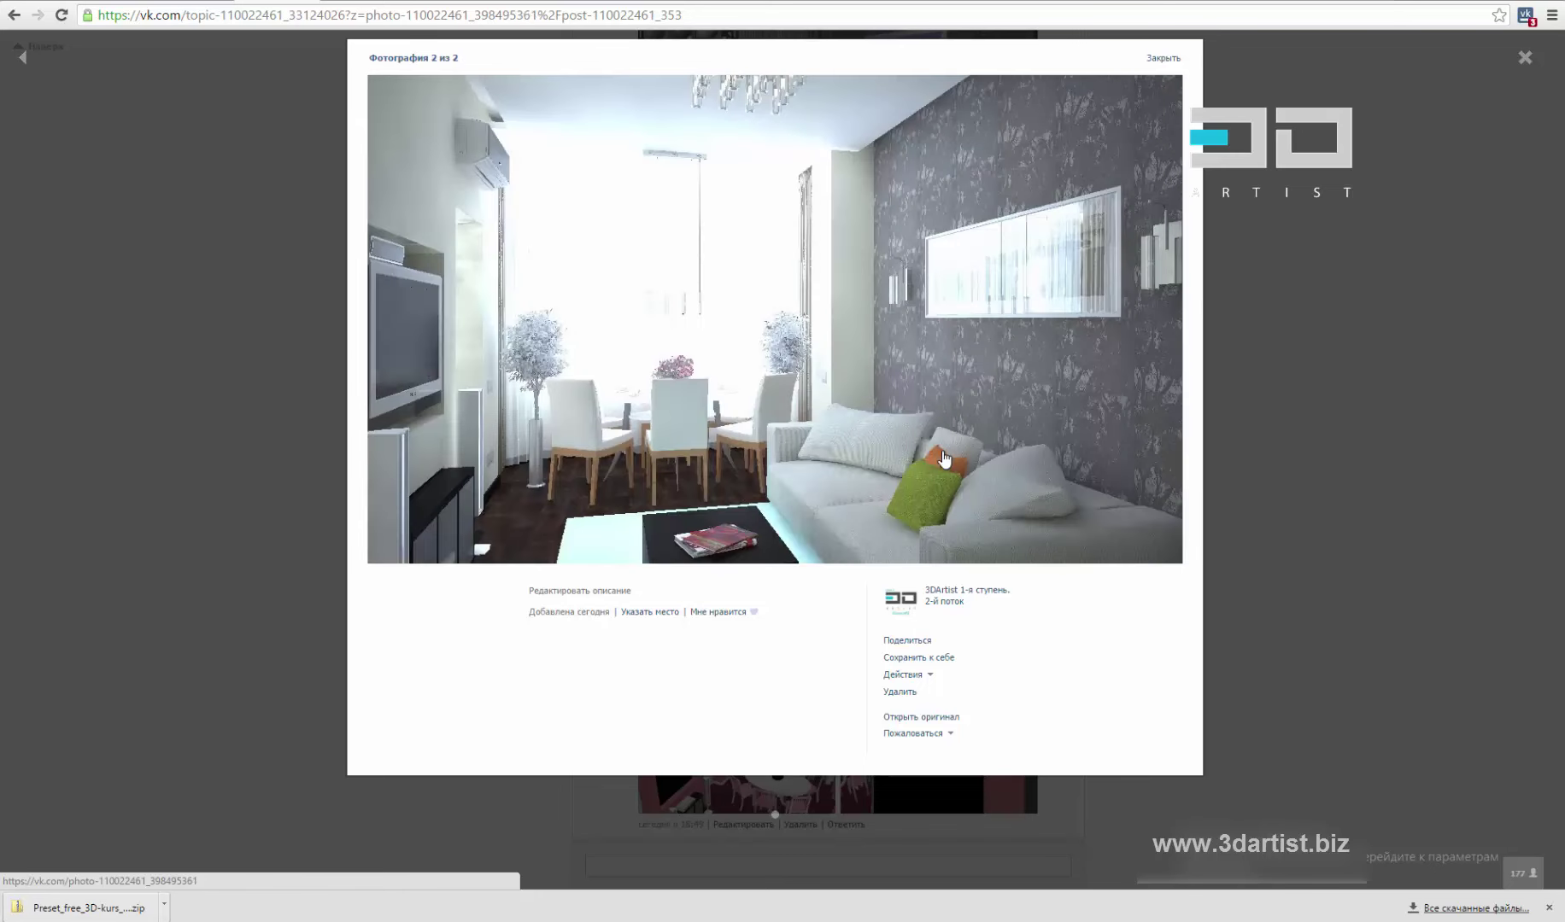
{"action": "left_click", "coordinate": [1337, 336]}
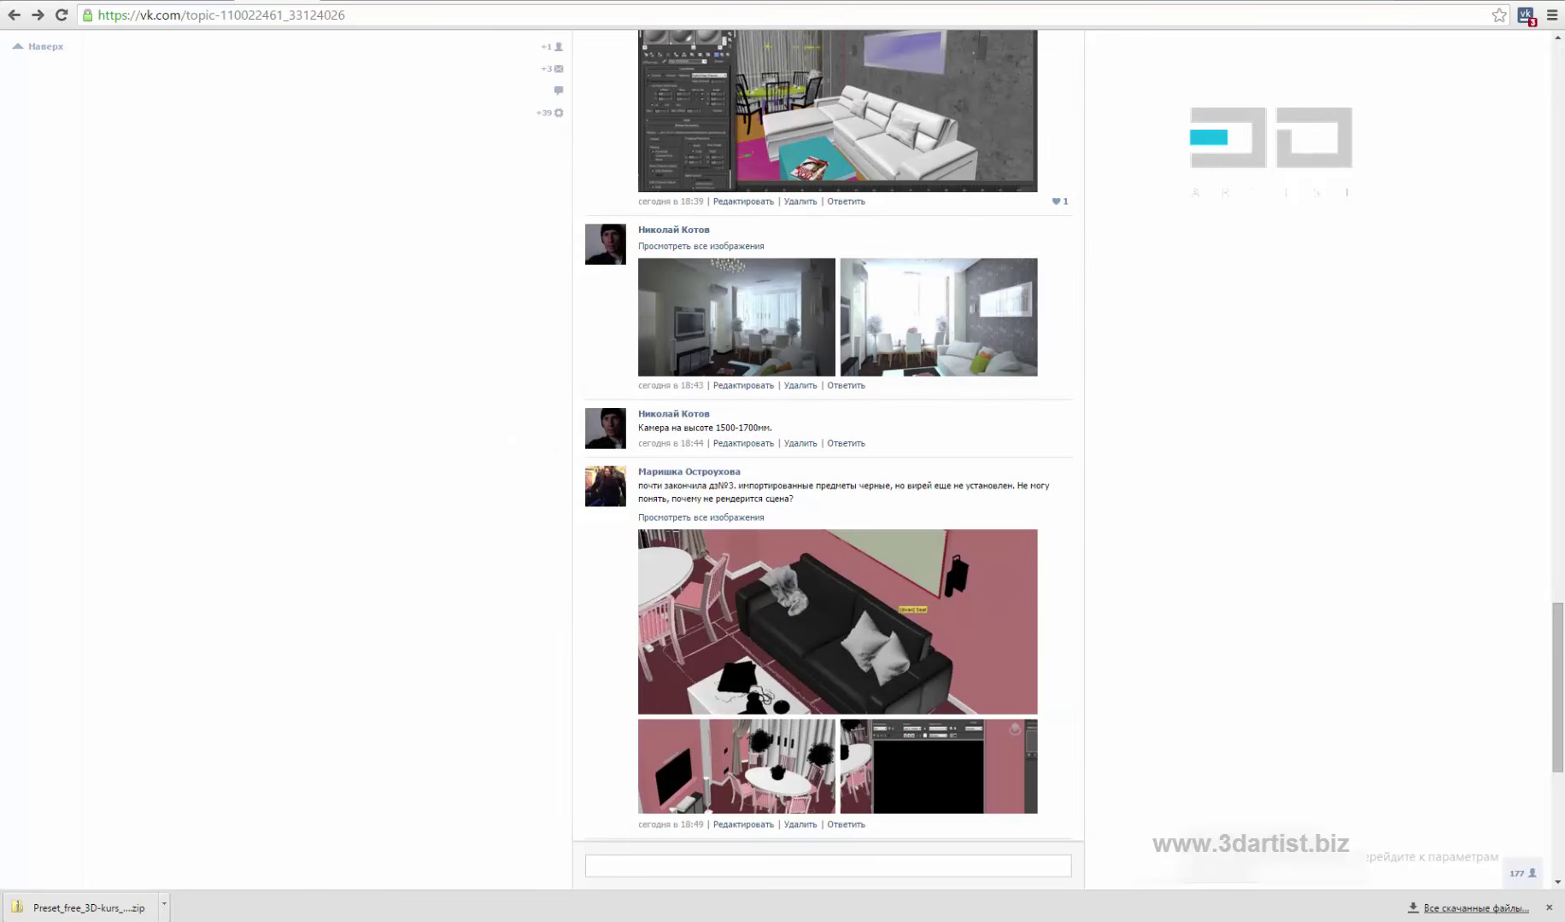
Switch to the Word document containing the lesson plan for cast №5
{"action": "mouse_move", "coordinate": [107, 921]}
{"action": "left_click", "coordinate": [427, 914]}
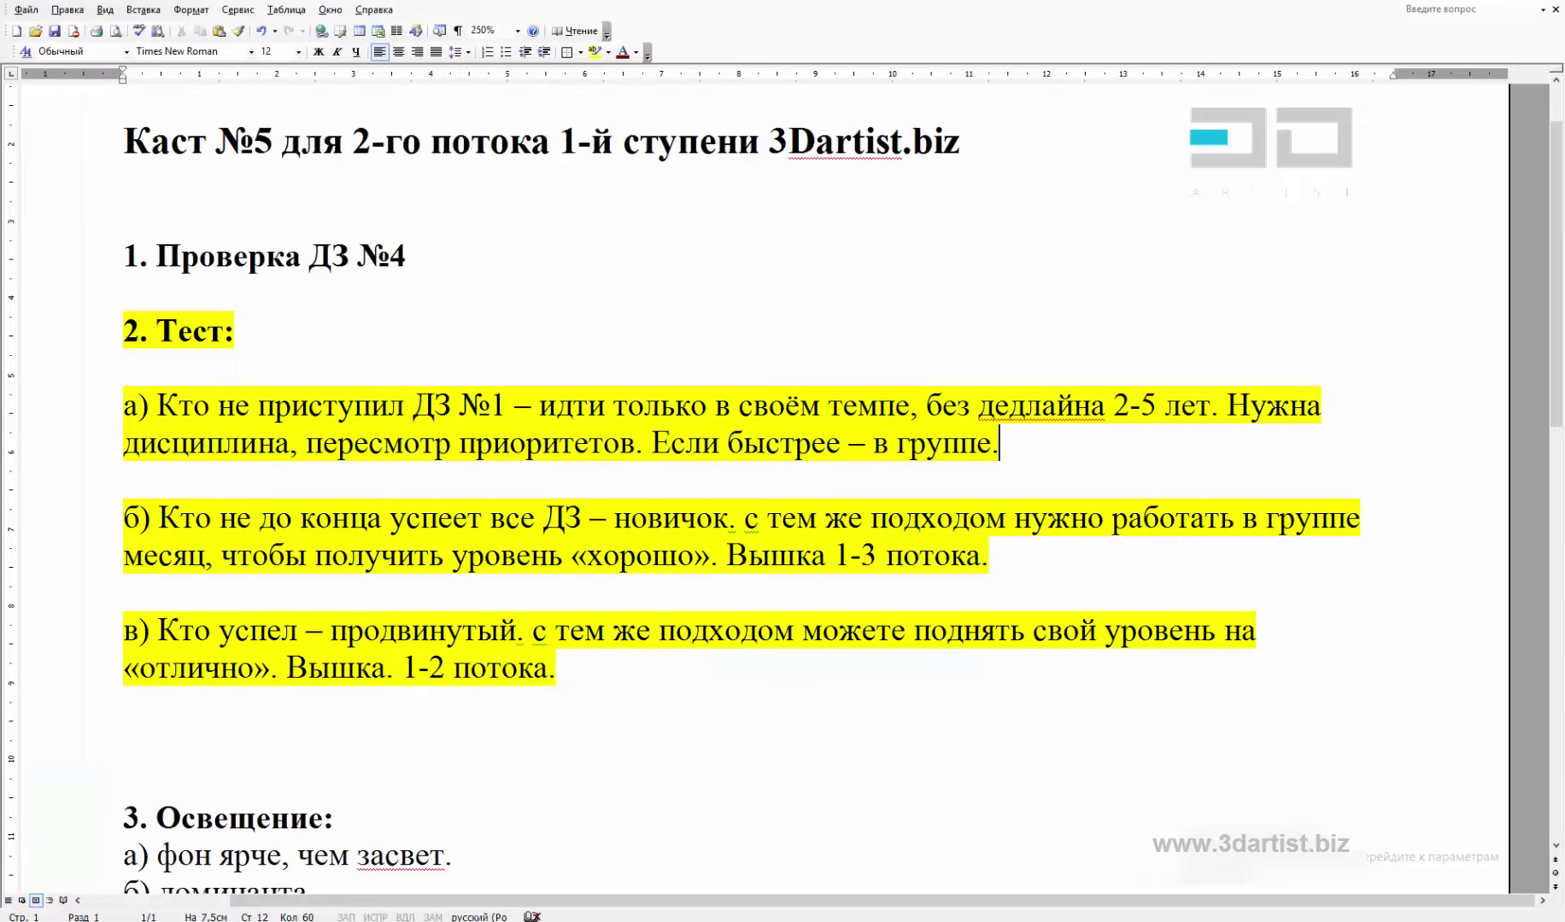
Go to section 4 «Материалы» of the lesson plan and highlight the word Diffuse
{"action": "scroll", "coordinate": [594, 394], "scroll_direction": "down", "scroll_amount": 5}
{"action": "scroll", "coordinate": [593, 394], "scroll_direction": "down", "scroll_amount": 2}
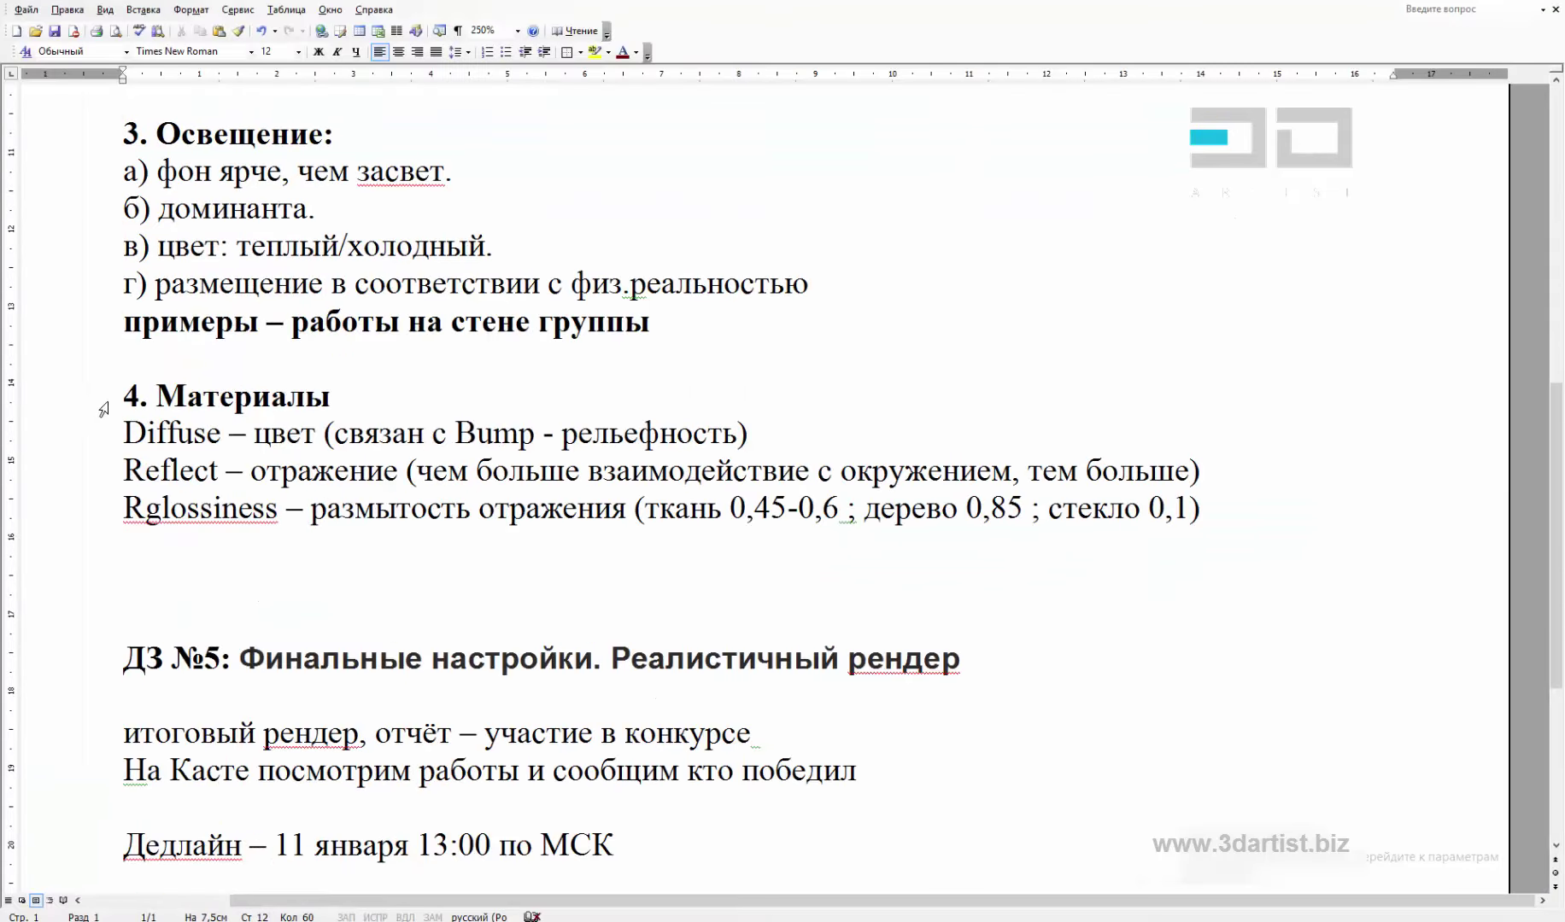
{"action": "double_click", "coordinate": [130, 396]}
{"action": "left_click", "coordinate": [242, 471]}
{"action": "left_click_drag", "start_coordinate": [123, 433], "coordinate": [220, 433]}
{"action": "scroll", "coordinate": [304, 355], "scroll_direction": "down", "scroll_amount": 1}
{"action": "left_click", "coordinate": [310, 324]}
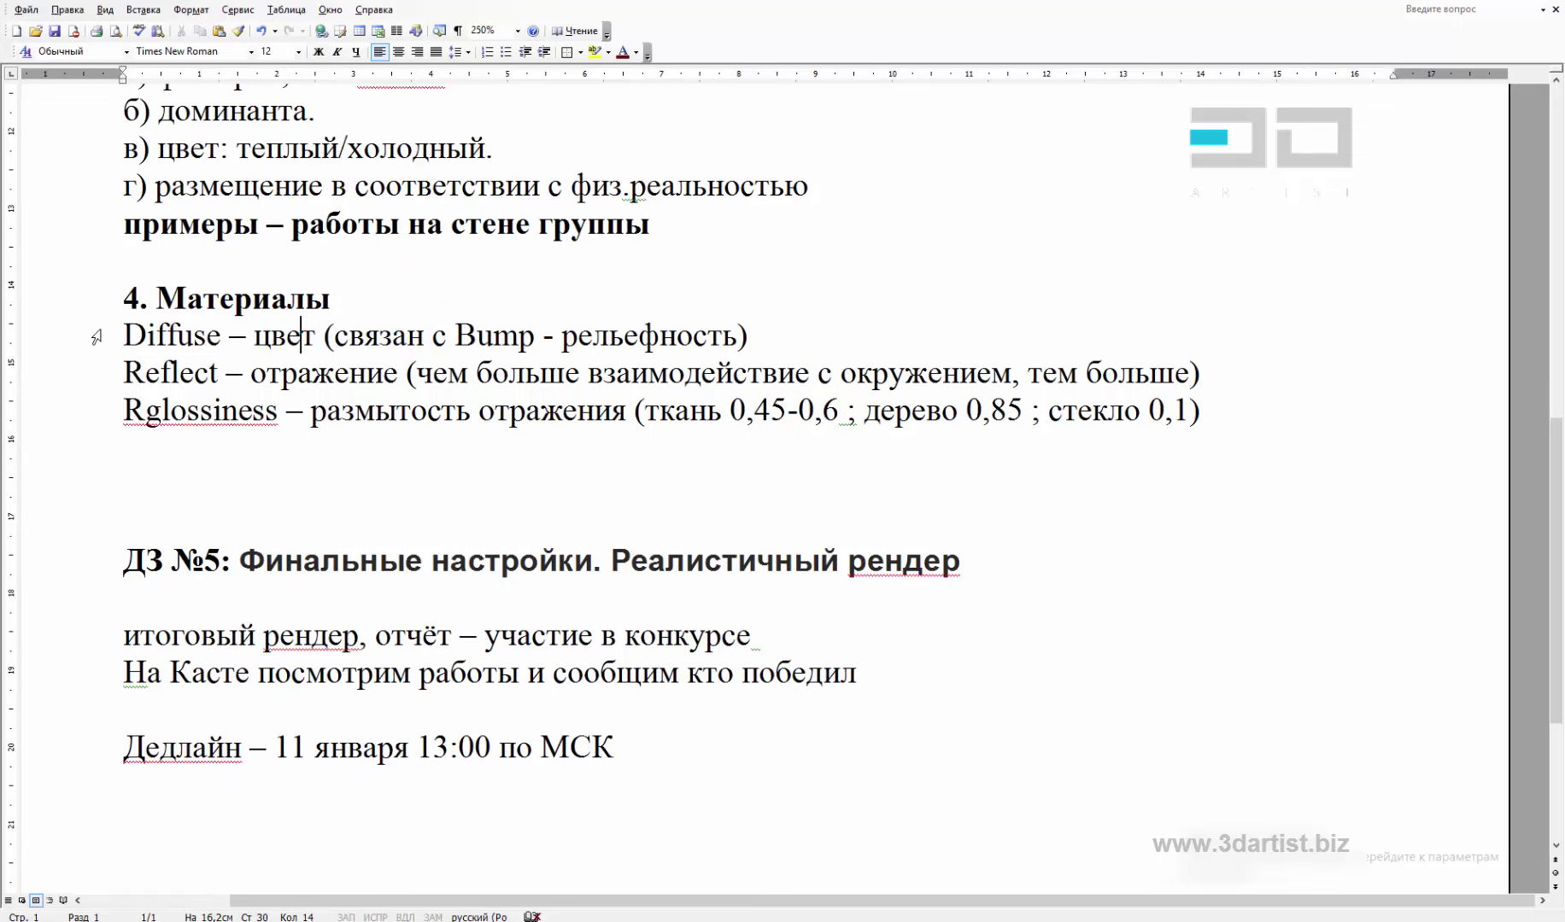
{"action": "left_click_drag", "start_coordinate": [124, 337], "coordinate": [220, 338]}
Switch to 3ds Max to view the V-Ray material settings, and return to the Reflect line of the lesson plan
{"action": "key", "text": "alt+Tab"}
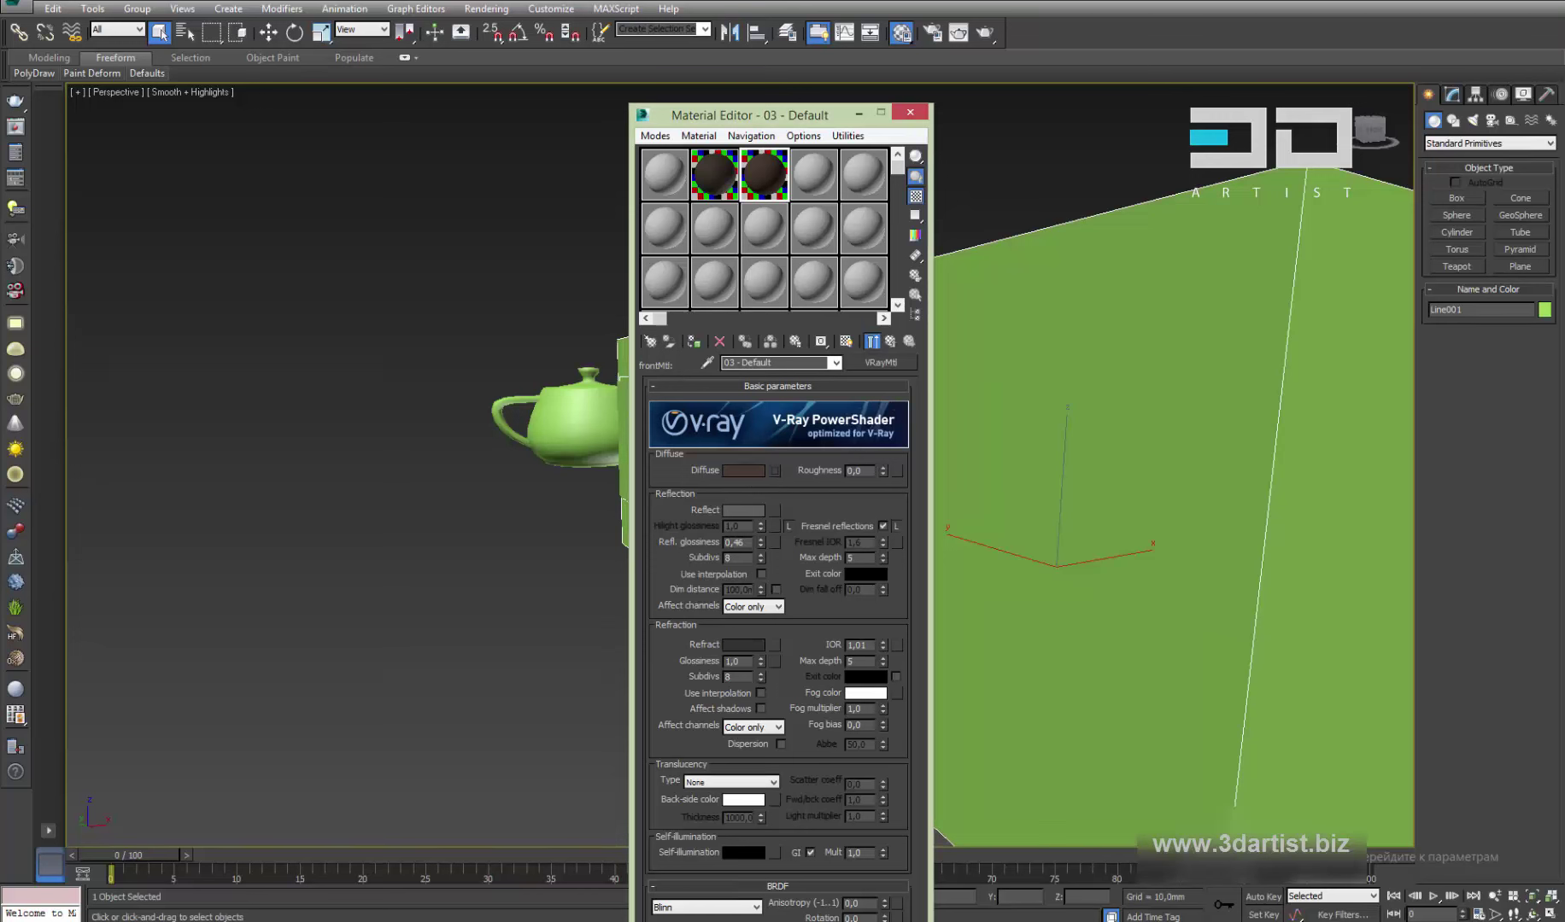
{"action": "mouse_move", "coordinate": [469, 921]}
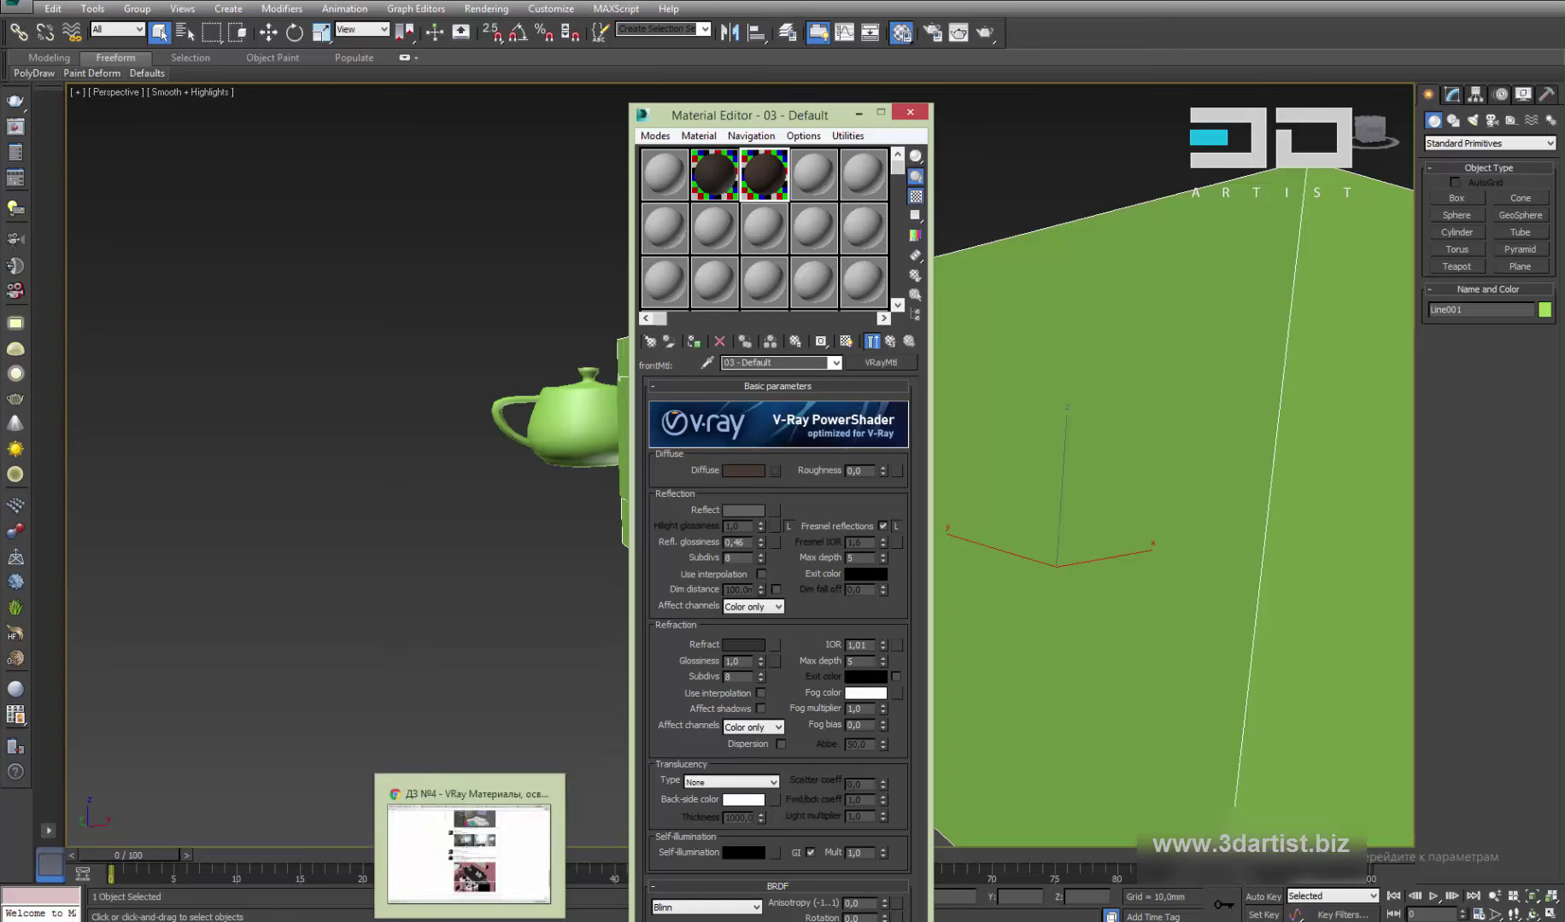
{"action": "left_click", "coordinate": [478, 880]}
{"action": "left_click", "coordinate": [126, 369]}
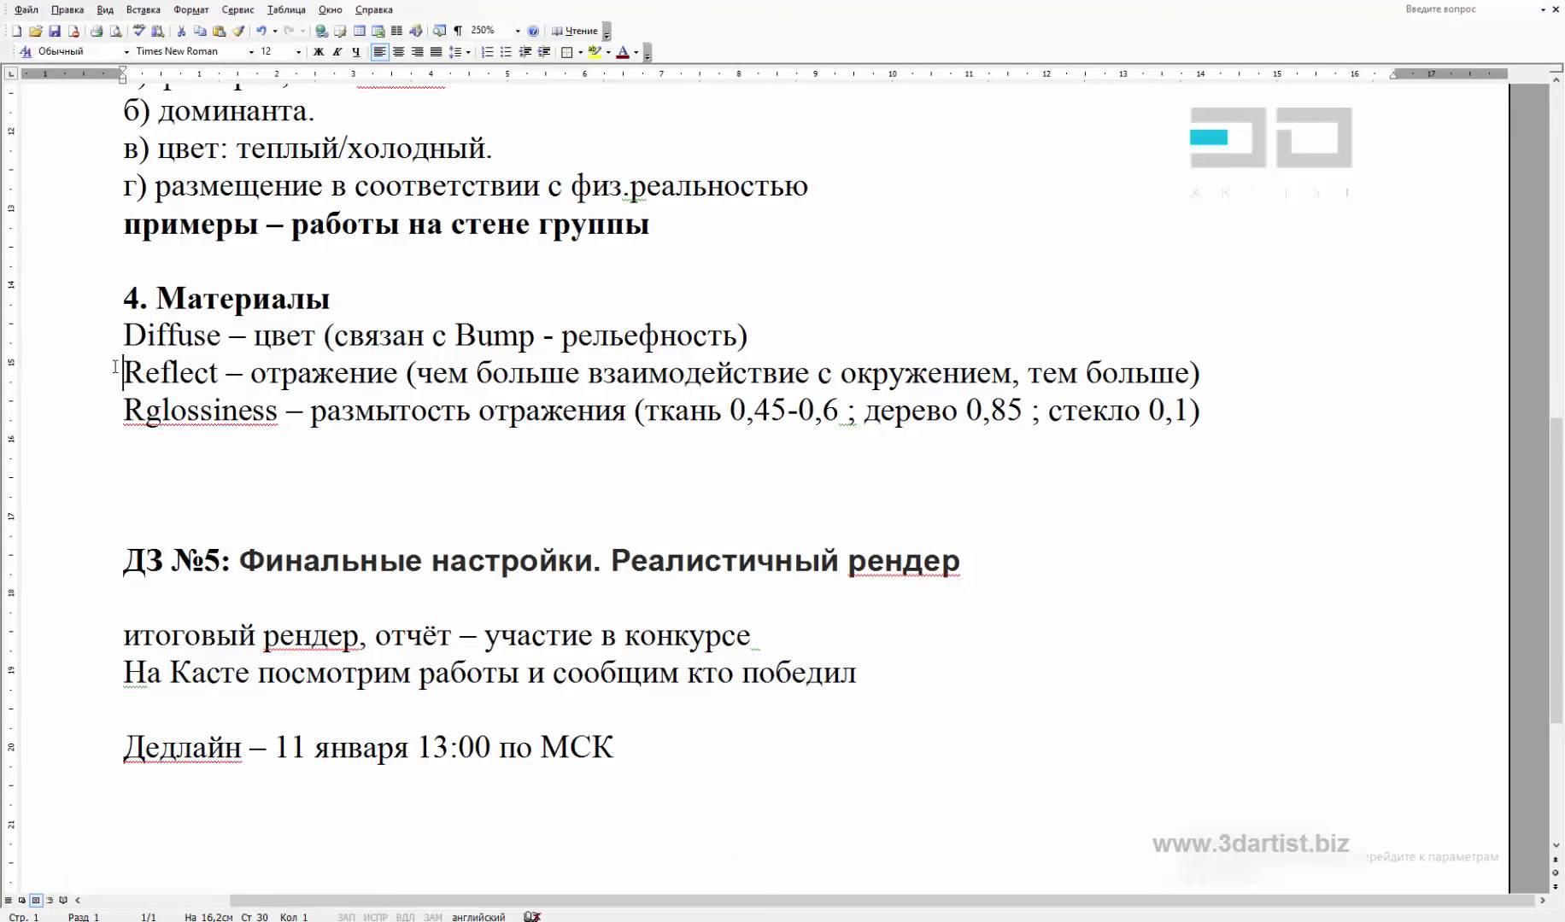
Highlight the Diffuse line's parts, including Bump and its explanation «рельефность», to point them out to the students
{"action": "left_click_drag", "start_coordinate": [126, 335], "coordinate": [17, 348]}
{"action": "left_click", "coordinate": [768, 334]}
{"action": "left_click", "coordinate": [451, 336]}
{"action": "left_click_drag", "start_coordinate": [454, 334], "coordinate": [535, 335]}
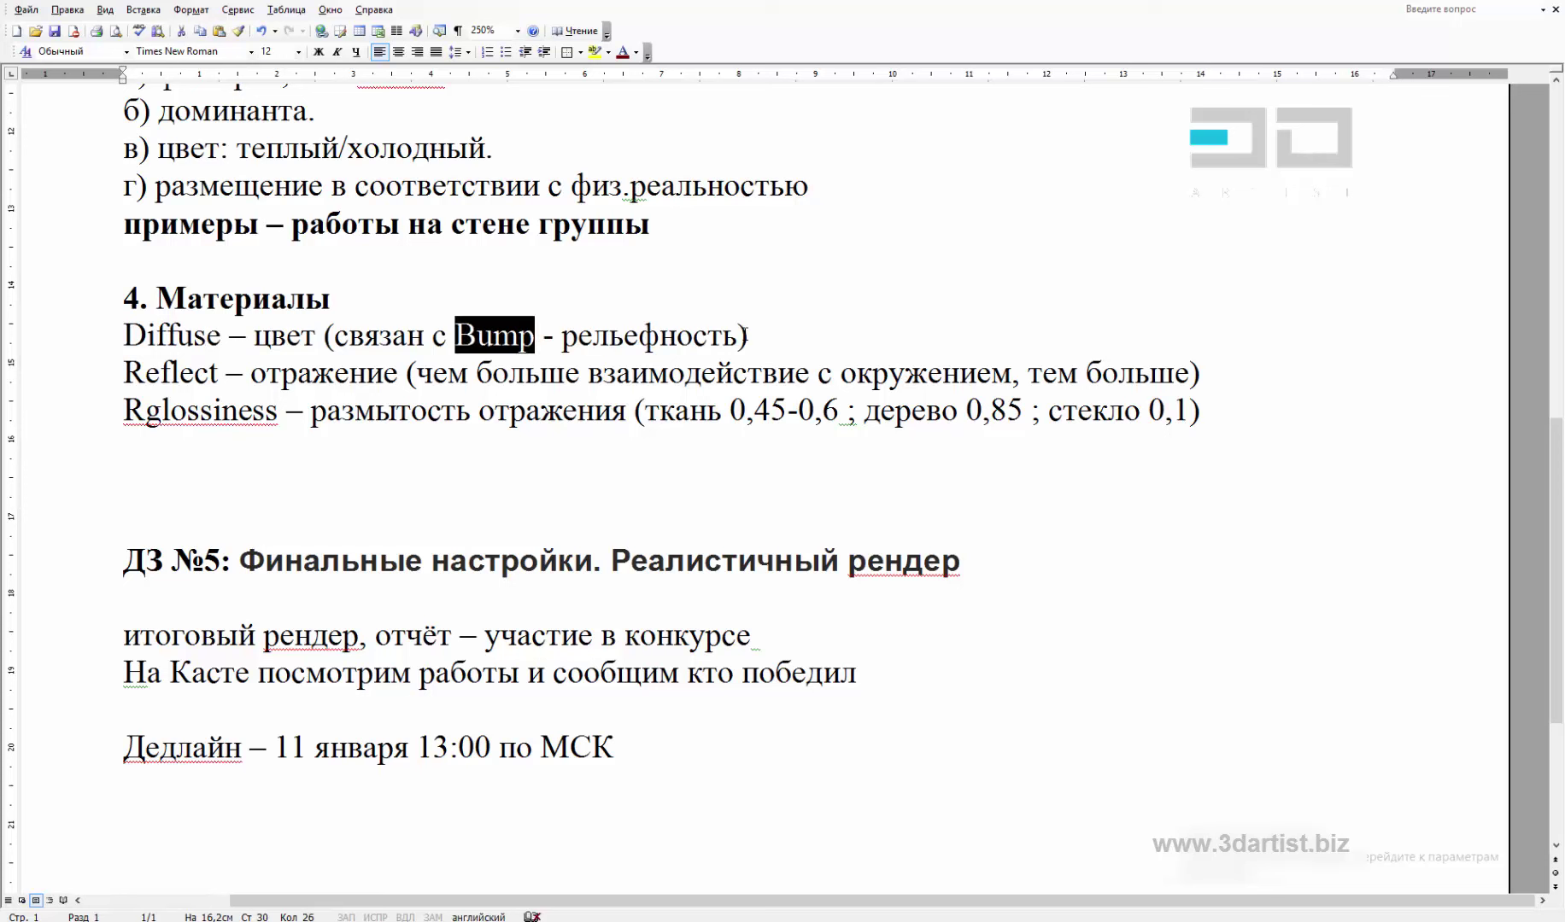
{"action": "left_click_drag", "start_coordinate": [745, 336], "coordinate": [526, 335]}
{"action": "left_click", "coordinate": [449, 334]}
{"action": "left_click_drag", "start_coordinate": [538, 335], "coordinate": [538, 335]}
{"action": "mouse_move", "coordinate": [561, 338]}
{"action": "left_mouse_down"}
{"action": "mouse_move", "coordinate": [695, 337]}
{"action": "mouse_move", "coordinate": [350, 337]}
{"action": "mouse_move", "coordinate": [536, 336]}
{"action": "left_mouse_up"}
{"action": "left_click", "coordinate": [639, 336]}
{"action": "left_click", "coordinate": [451, 350]}
Highlight Diffuse and «связан с Bump» in turn to show how the two parameters are linked
{"action": "double_click", "coordinate": [130, 334]}
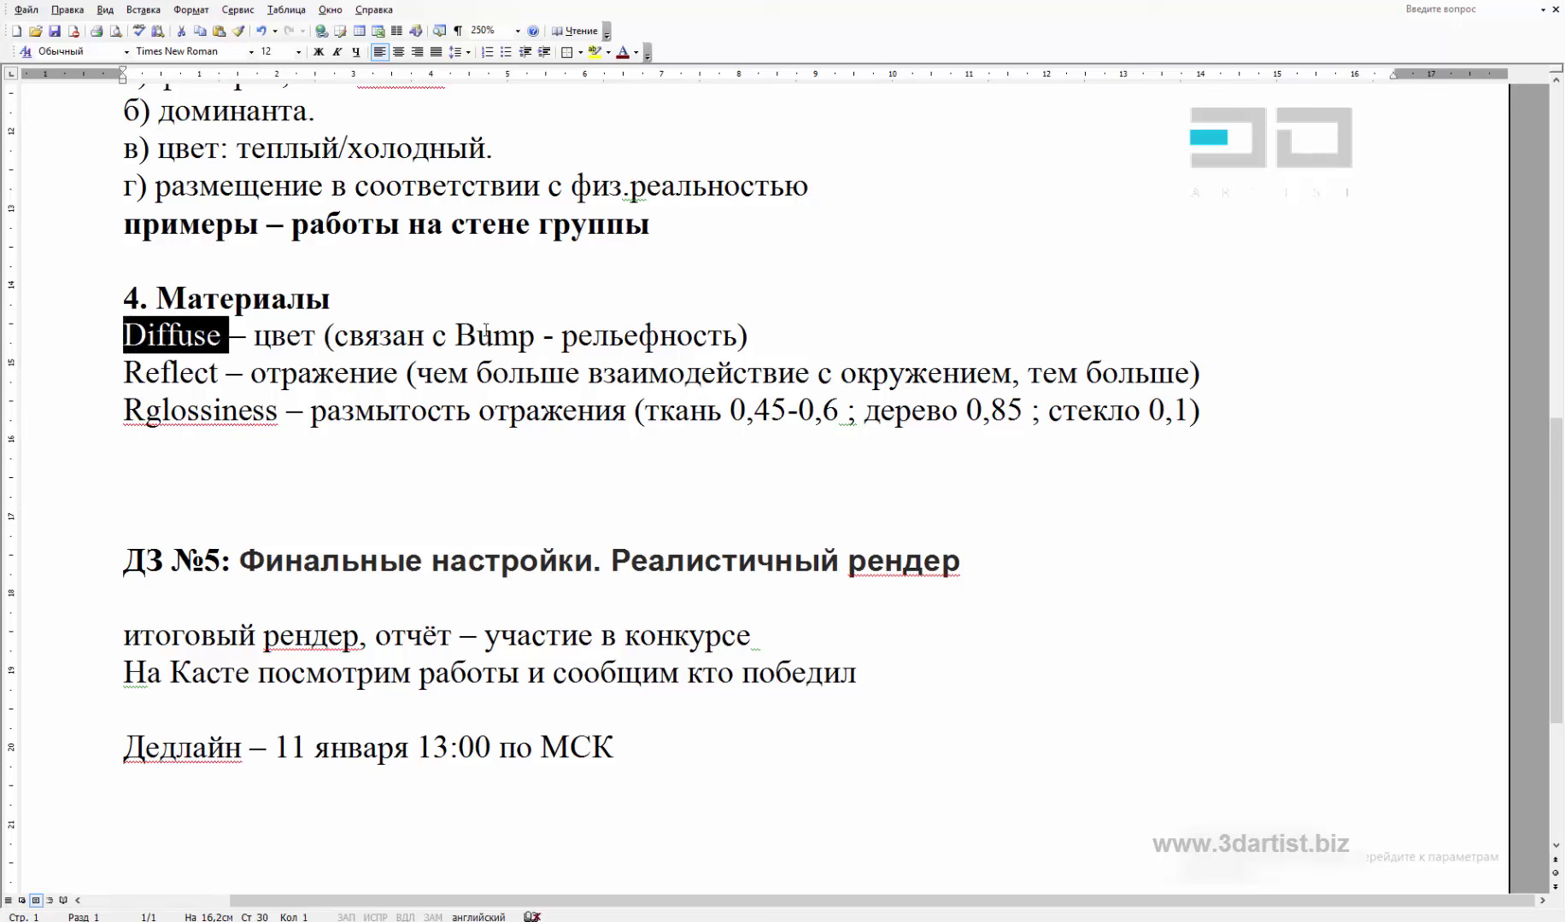
{"action": "double_click", "coordinate": [494, 335]}
{"action": "left_click", "coordinate": [583, 313]}
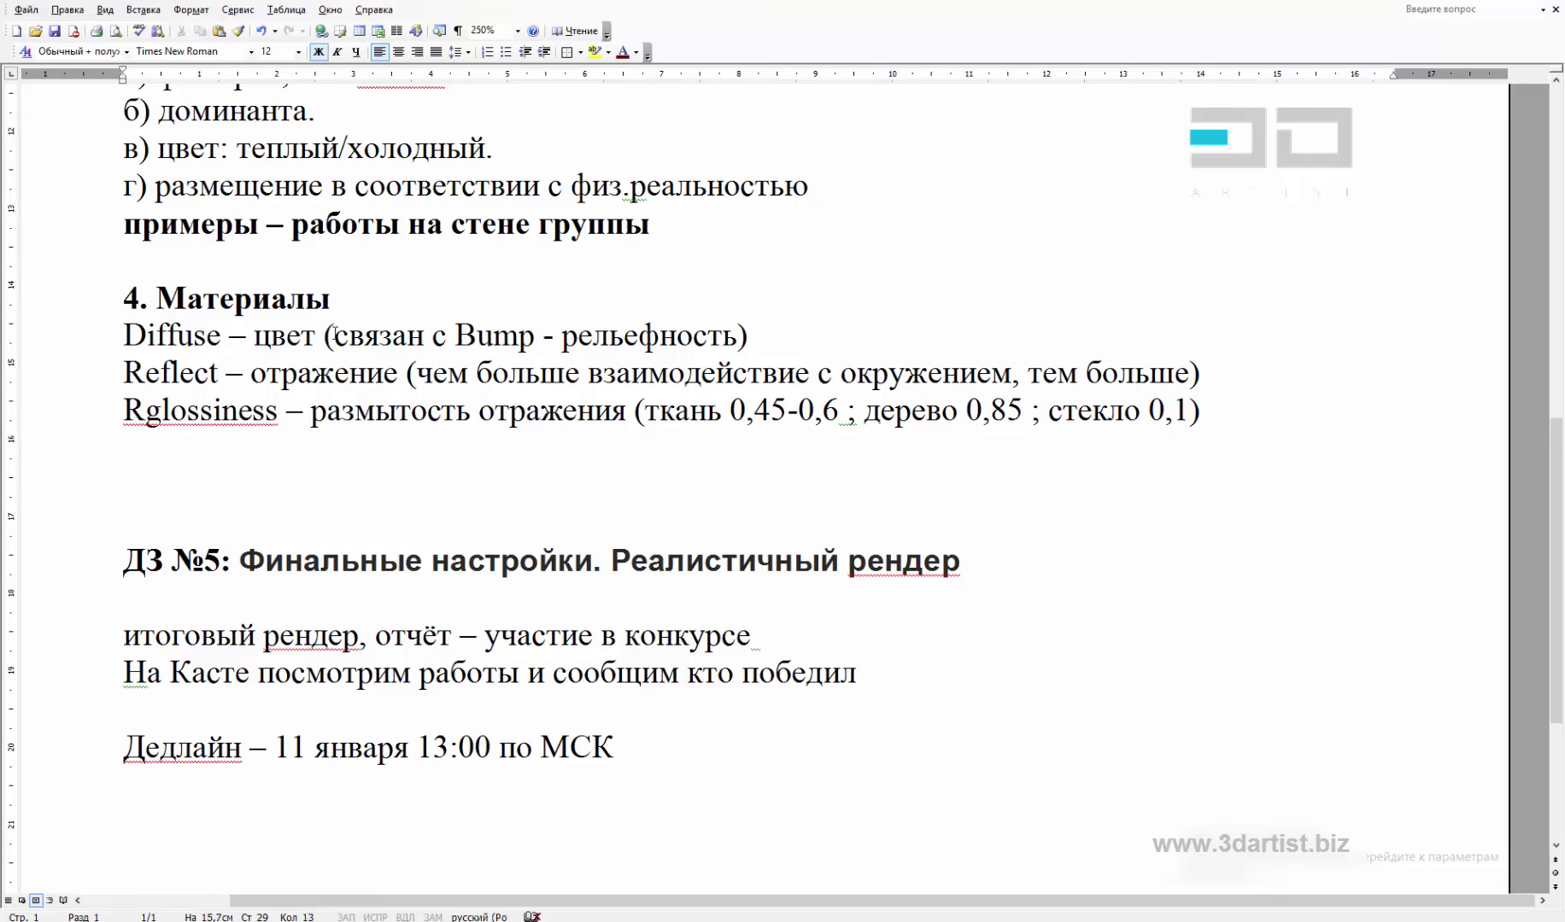
{"action": "left_click_drag", "start_coordinate": [333, 335], "coordinate": [538, 335]}
{"action": "left_click", "coordinate": [544, 336]}
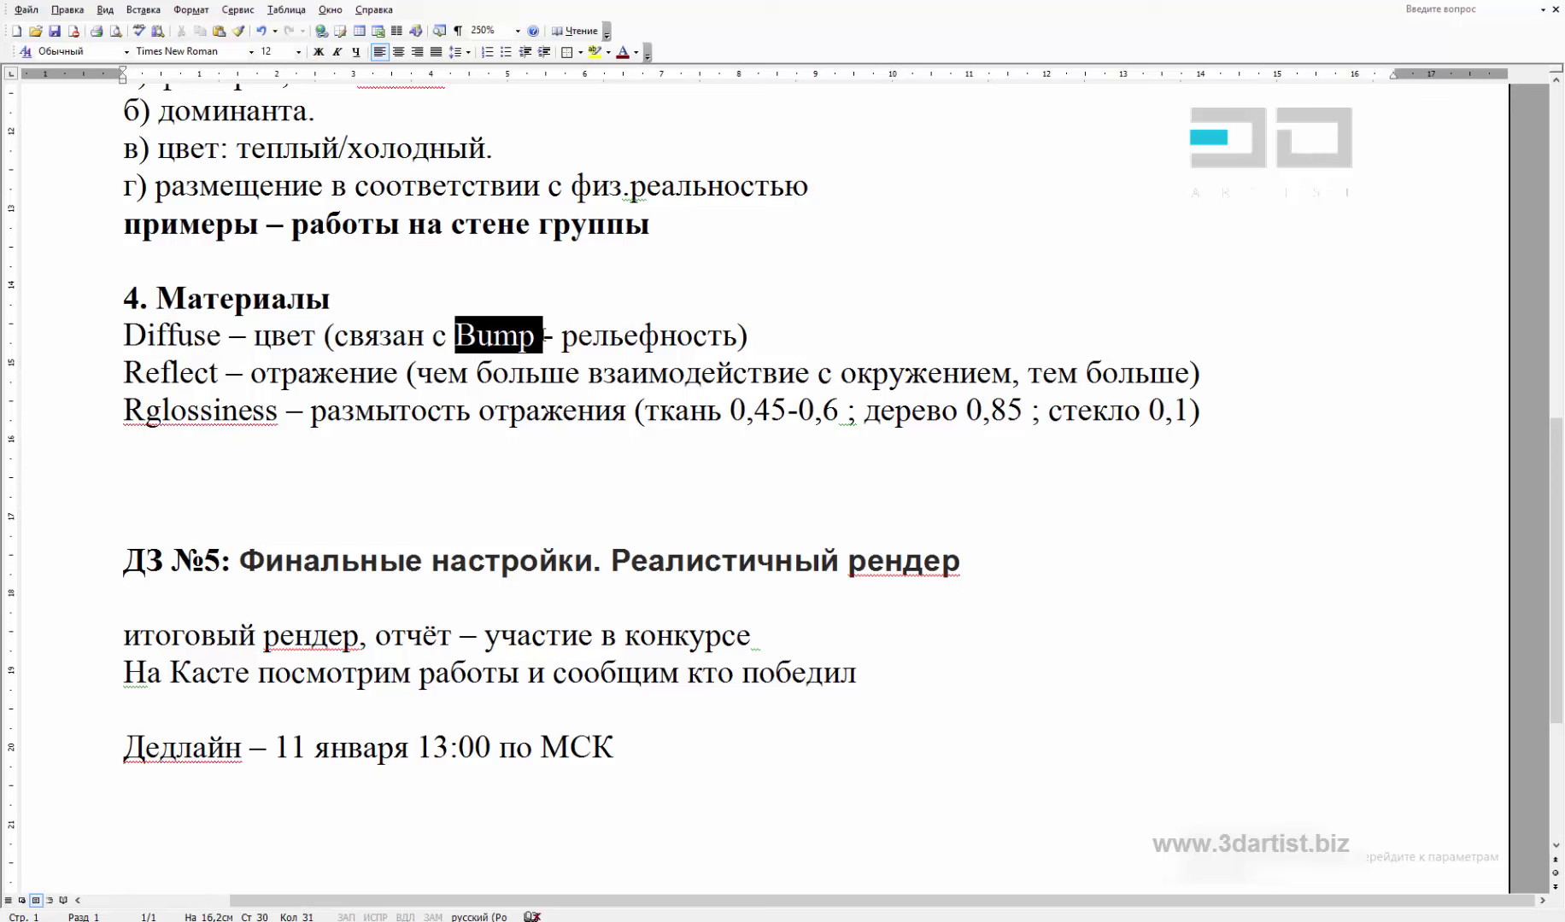
{"action": "left_click", "coordinate": [492, 335]}
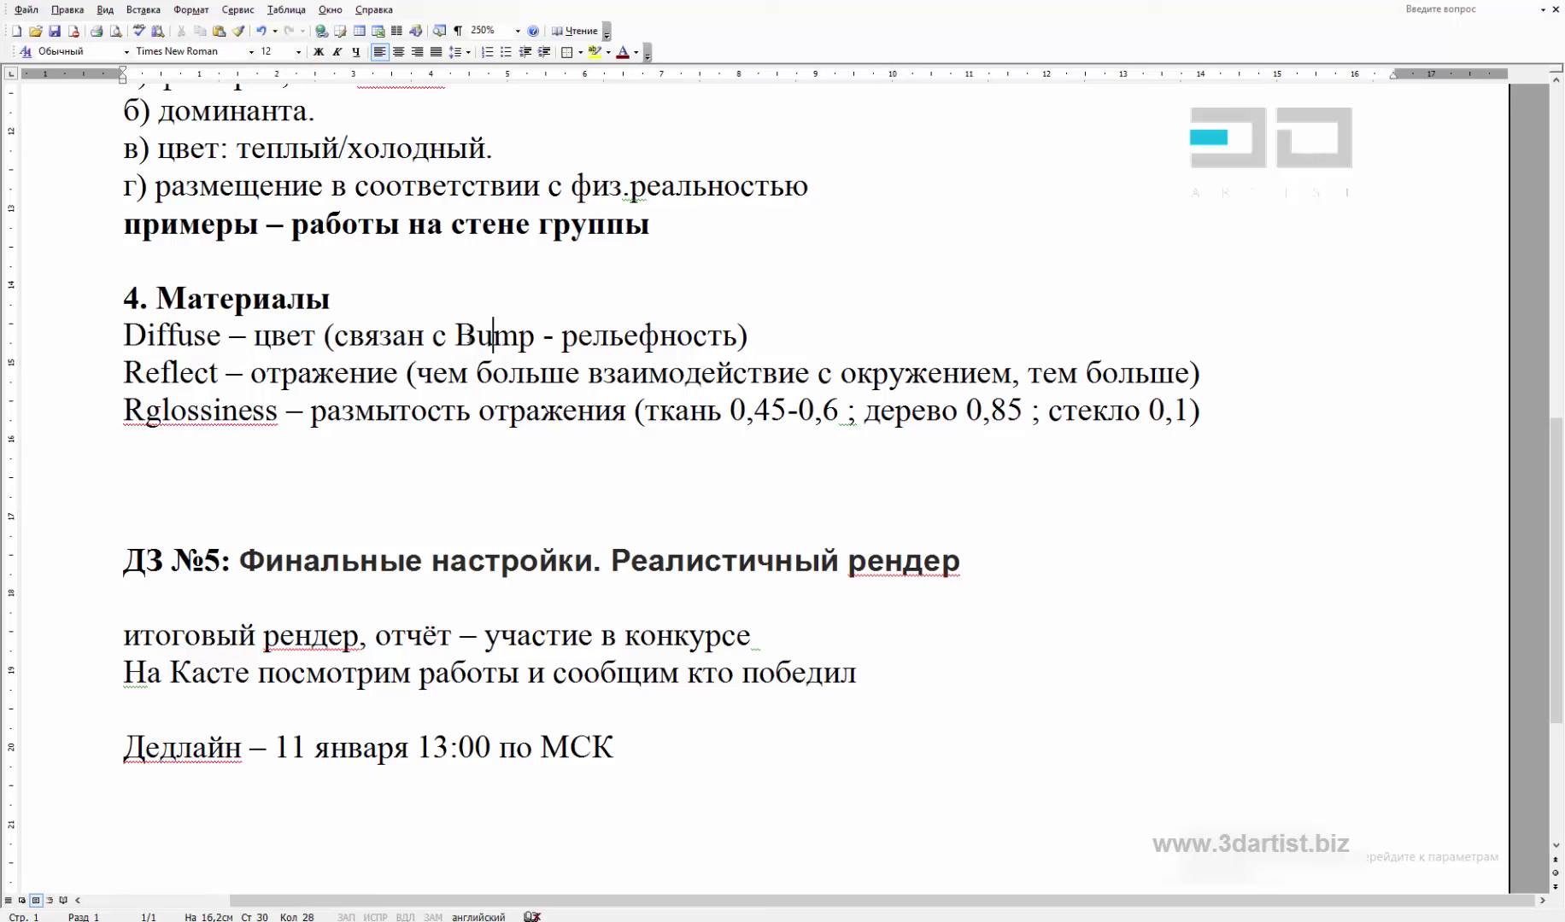
Highlight the Reflect rule «чем больше взаимодействие с окружением, тем больше» in the lesson plan
{"action": "left_click_drag", "start_coordinate": [121, 370], "coordinate": [1012, 376]}
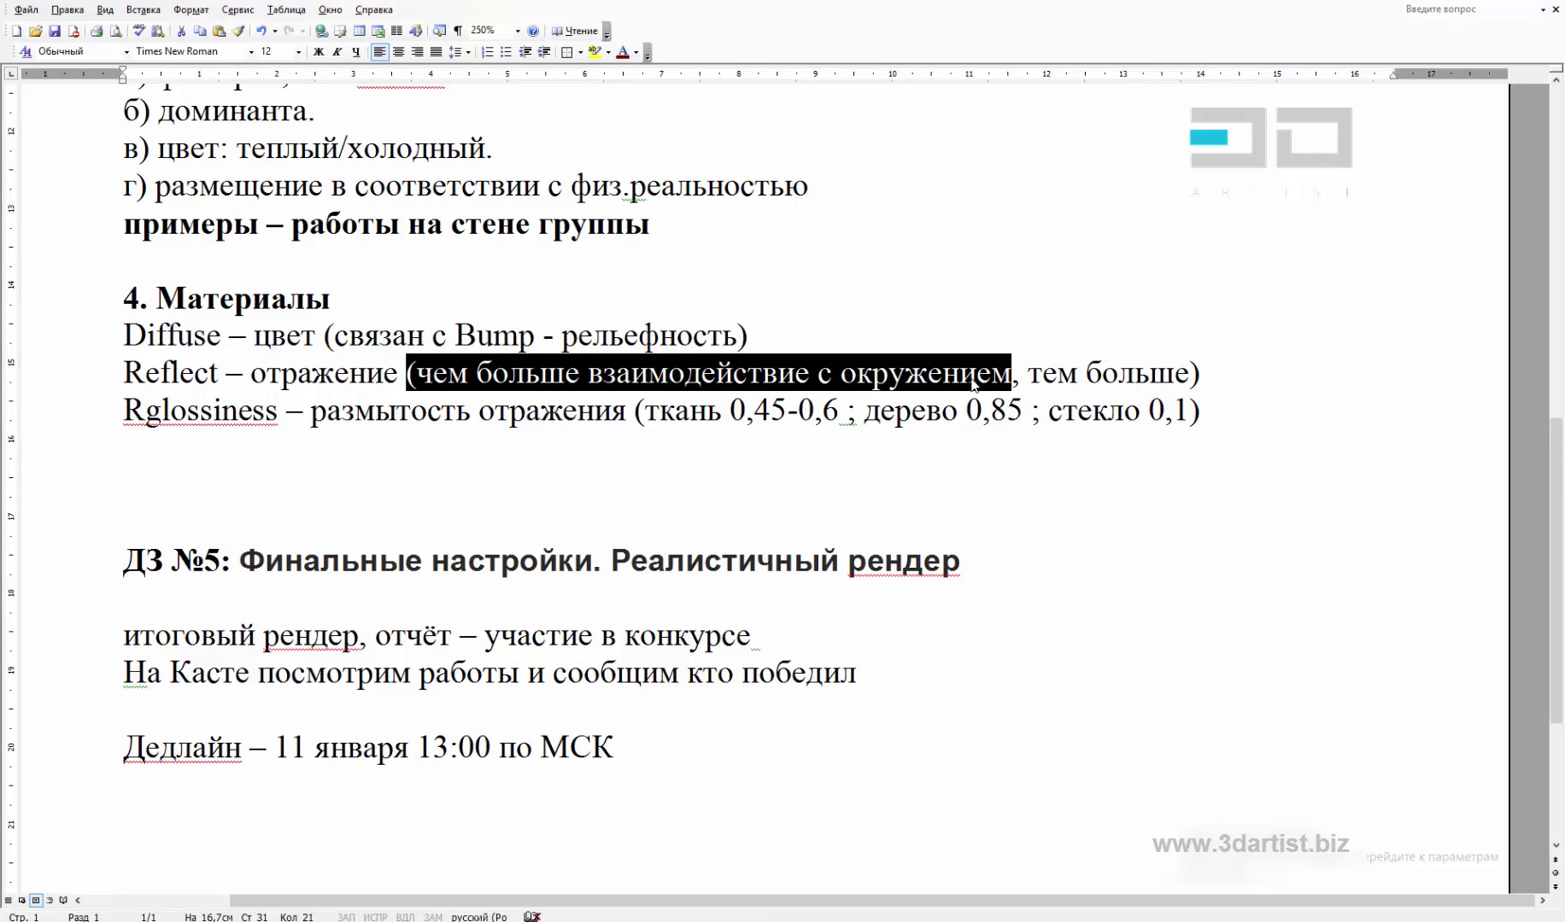
{"action": "left_click", "coordinate": [1014, 375]}
{"action": "left_click_drag", "start_coordinate": [943, 374], "coordinate": [417, 373]}
{"action": "mouse_move", "coordinate": [1201, 375]}
{"action": "left_mouse_down"}
{"action": "mouse_move", "coordinate": [430, 375]}
{"action": "mouse_move", "coordinate": [1189, 373]}
{"action": "left_mouse_up"}
{"action": "left_click", "coordinate": [433, 375]}
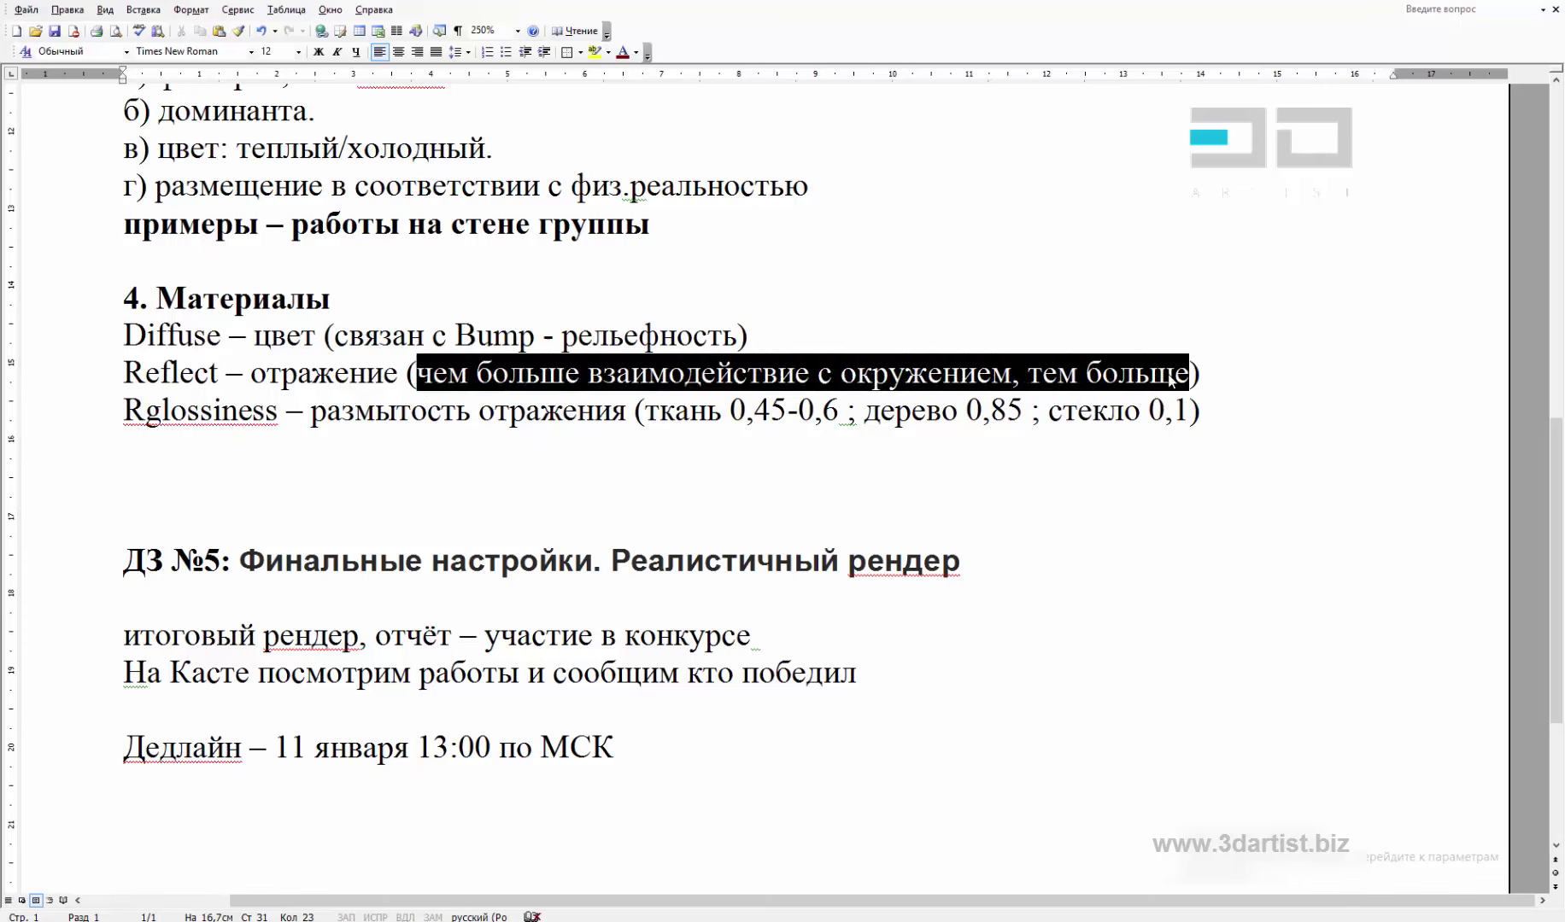
{"action": "left_click", "coordinate": [618, 375]}
{"action": "left_click_drag", "start_coordinate": [418, 373], "coordinate": [1189, 374]}
{"action": "left_click", "coordinate": [1189, 373]}
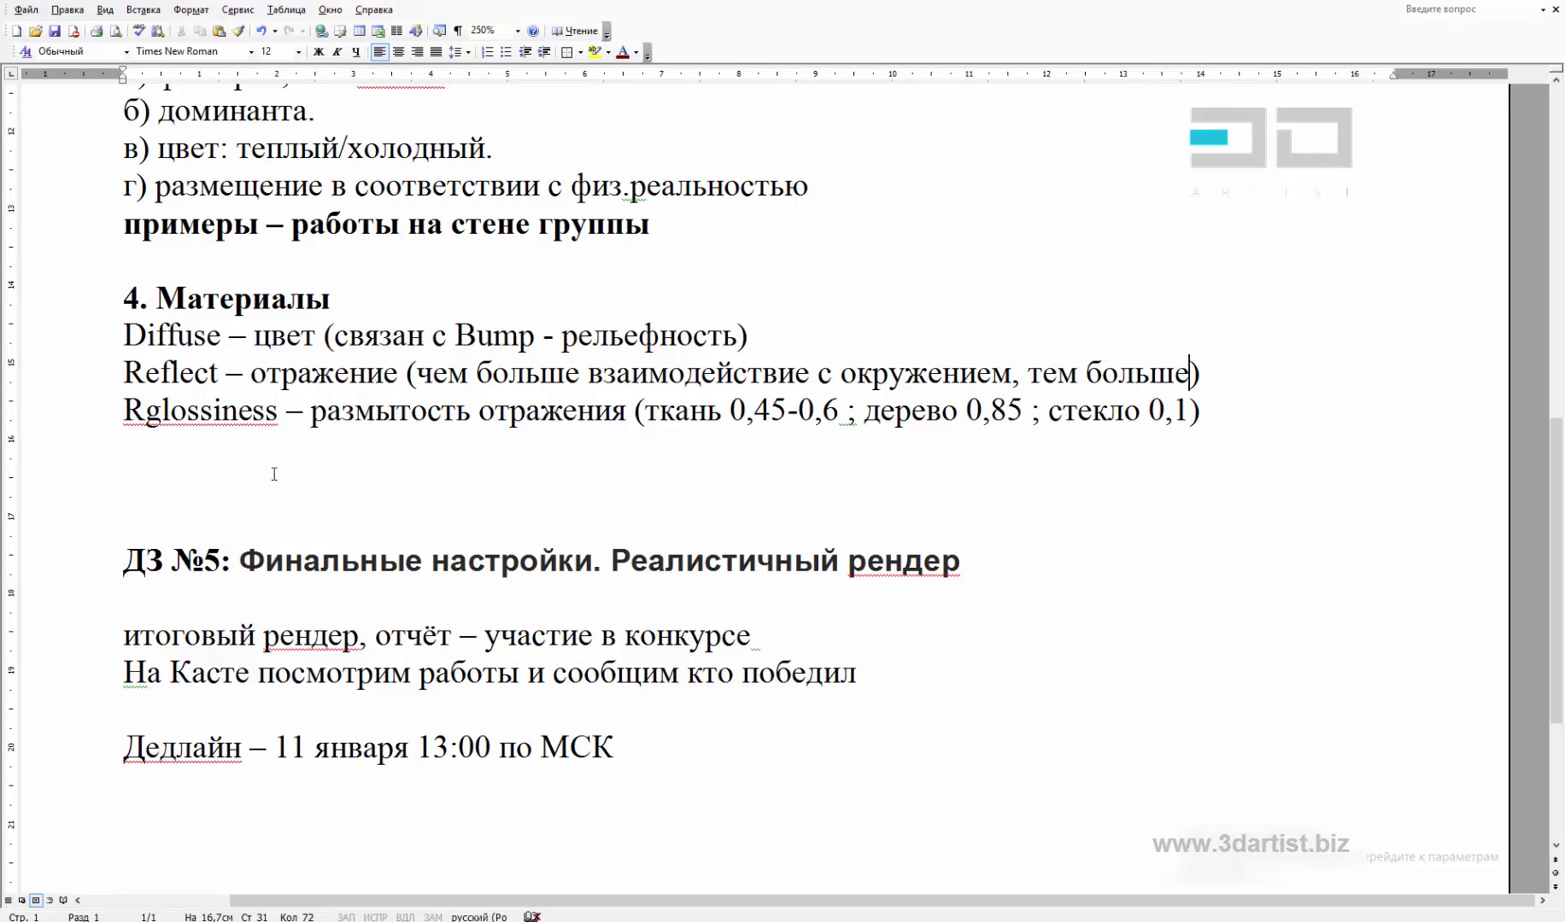
Highlight the term Rglossiness and its definition «размытость отражения» in the lesson plan
{"action": "left_click_drag", "start_coordinate": [123, 411], "coordinate": [301, 411]}
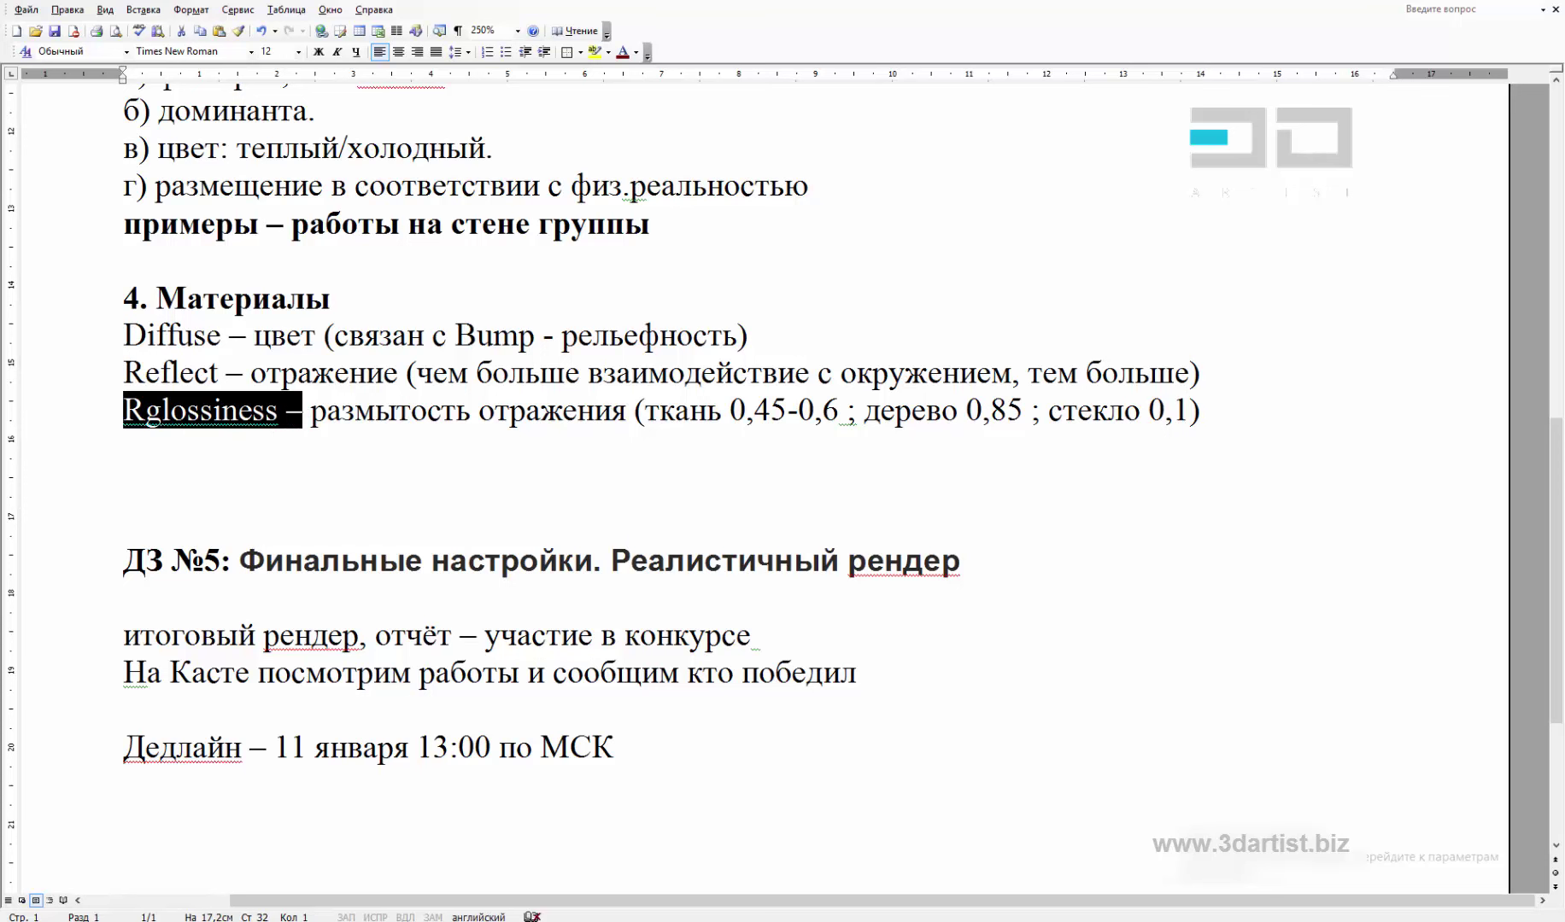
{"action": "mouse_move", "coordinate": [107, 921]}
{"action": "left_click", "coordinate": [341, 411]}
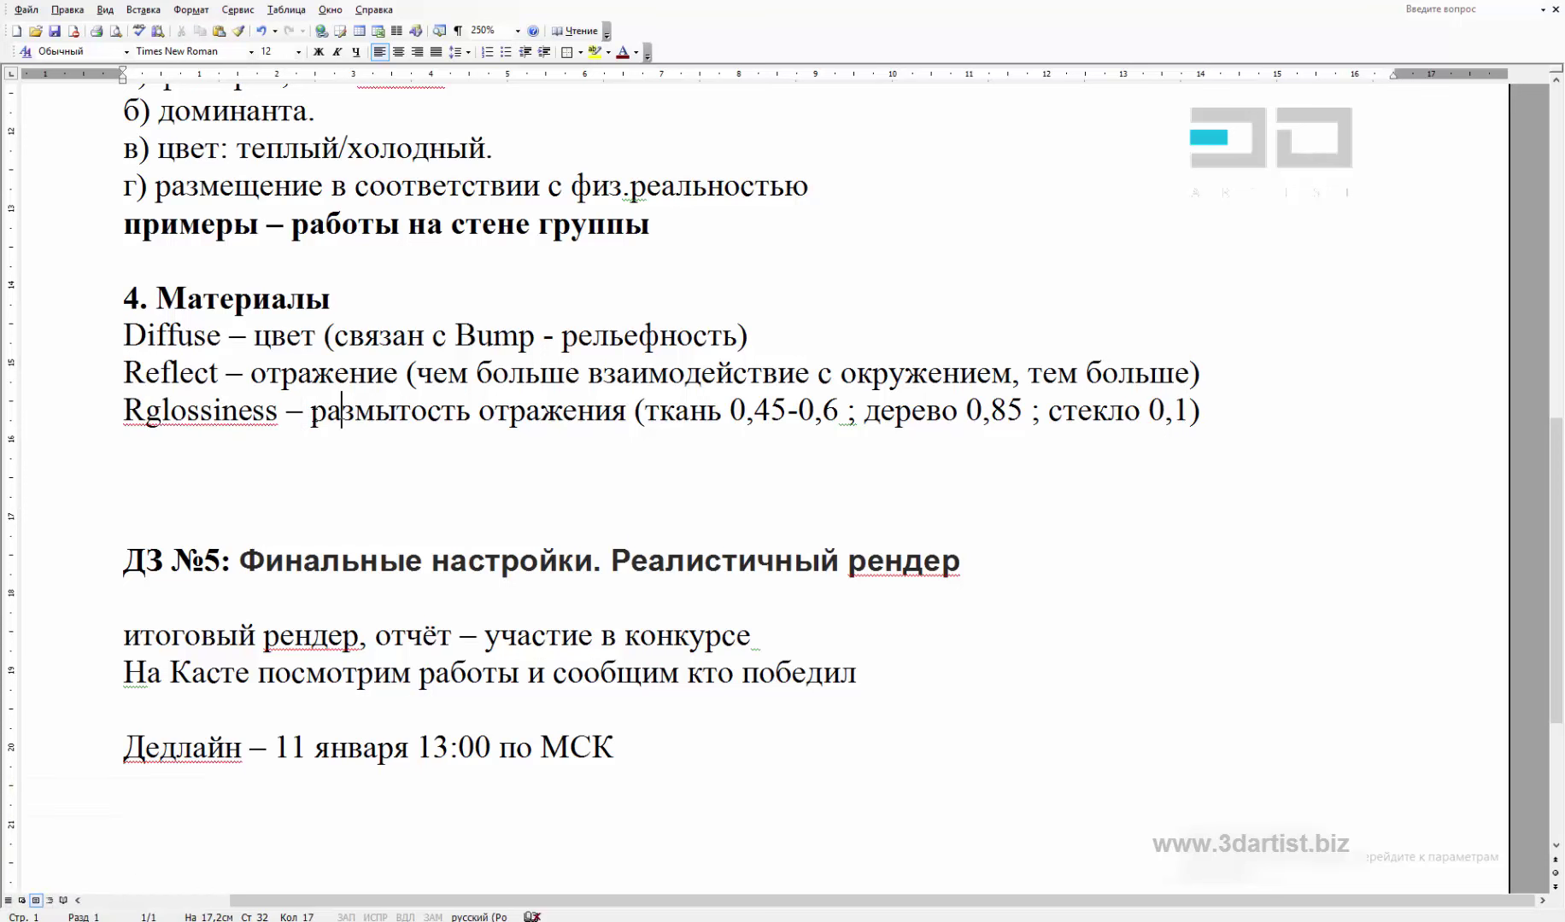
{"action": "left_click_drag", "start_coordinate": [342, 410], "coordinate": [602, 427]}
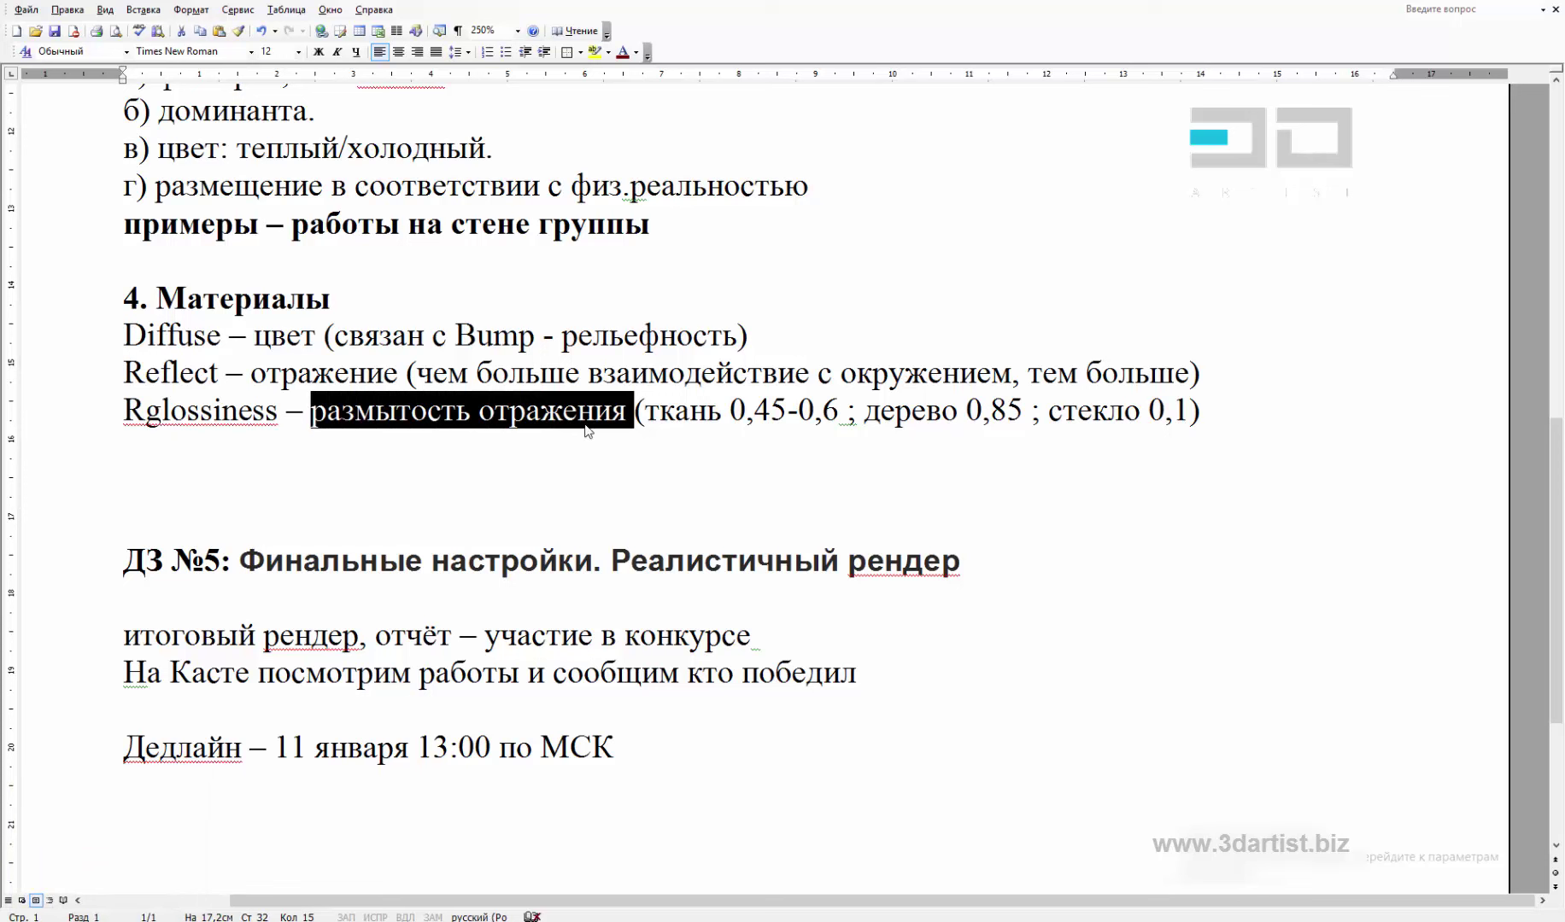
Switch to 3ds Max, and in the 03 - Default material expand the Maps rollout and collapse the BRDF rollout
{"action": "mouse_move", "coordinate": [520, 921]}
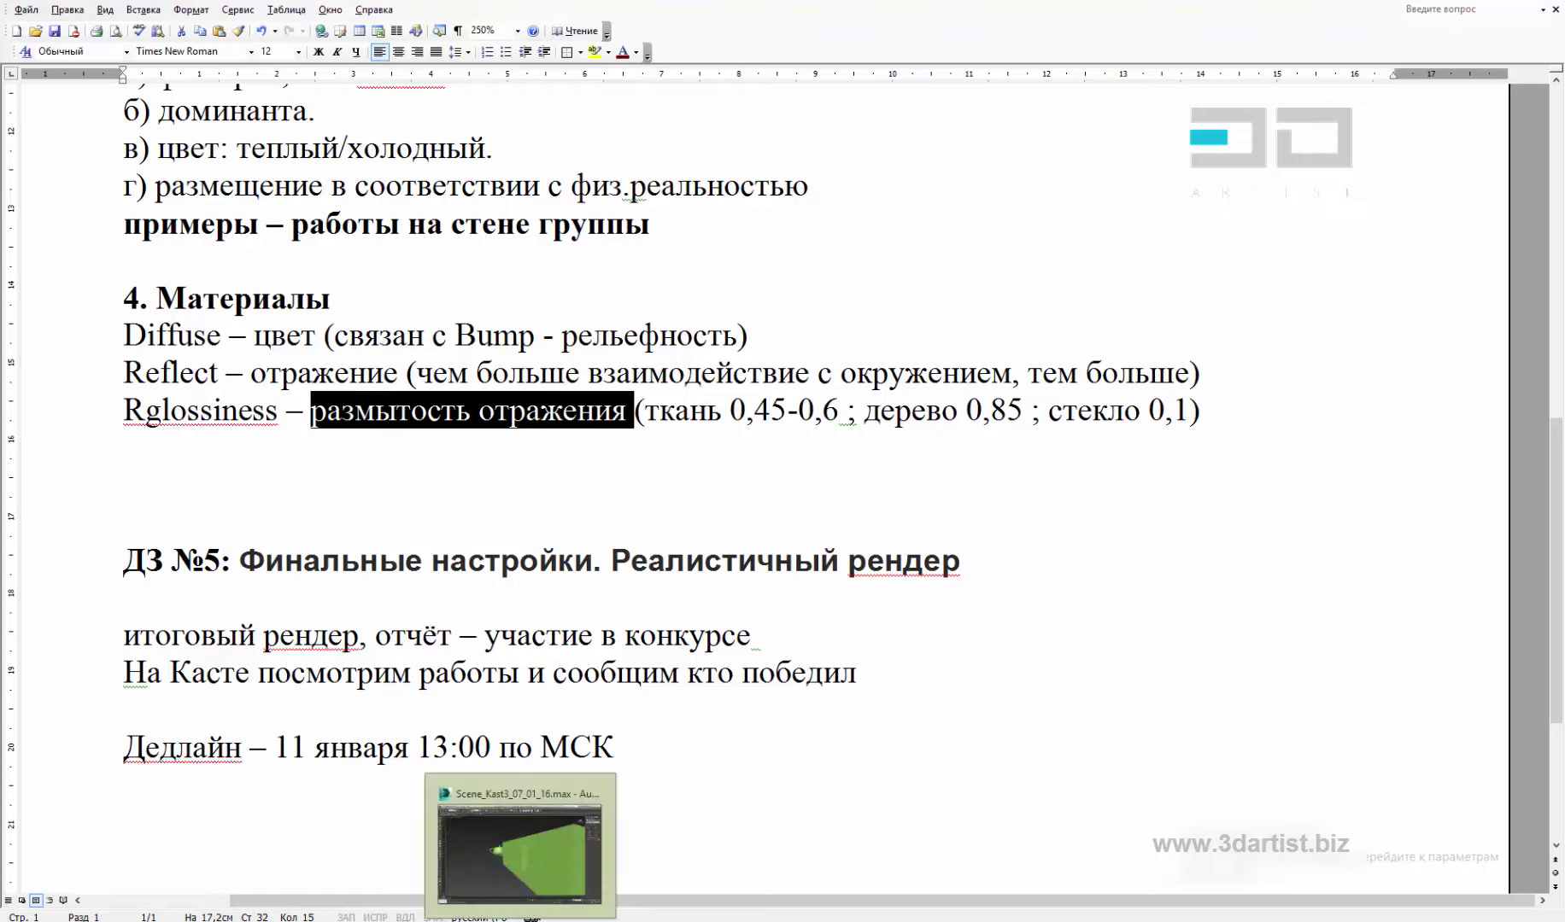
{"action": "left_click", "coordinate": [515, 864]}
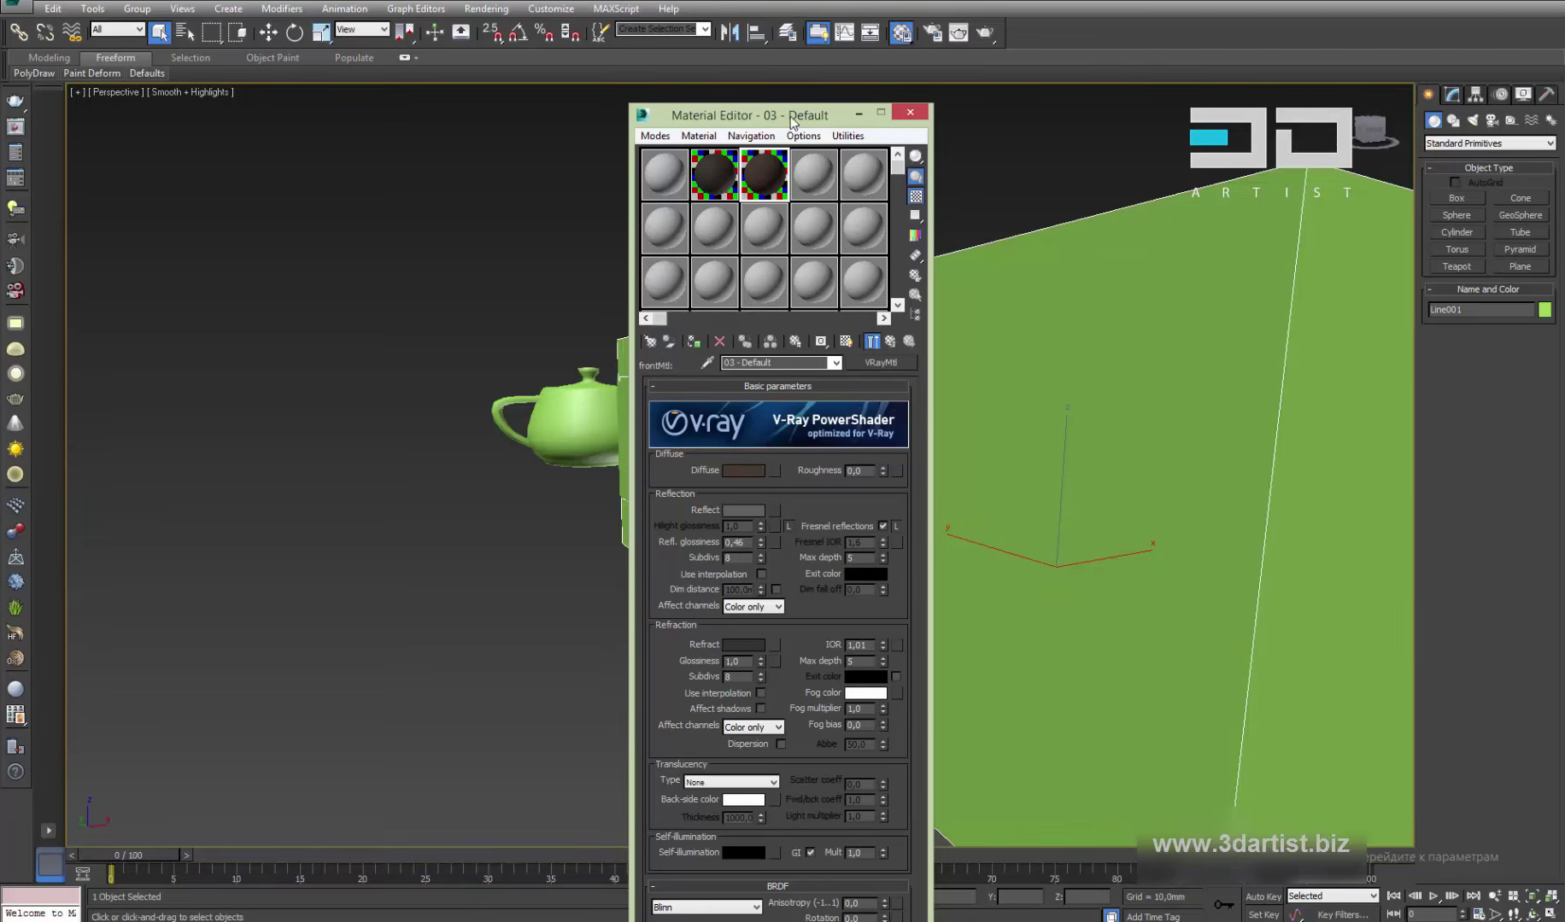
{"action": "left_click_drag", "start_coordinate": [793, 119], "coordinate": [751, 36]}
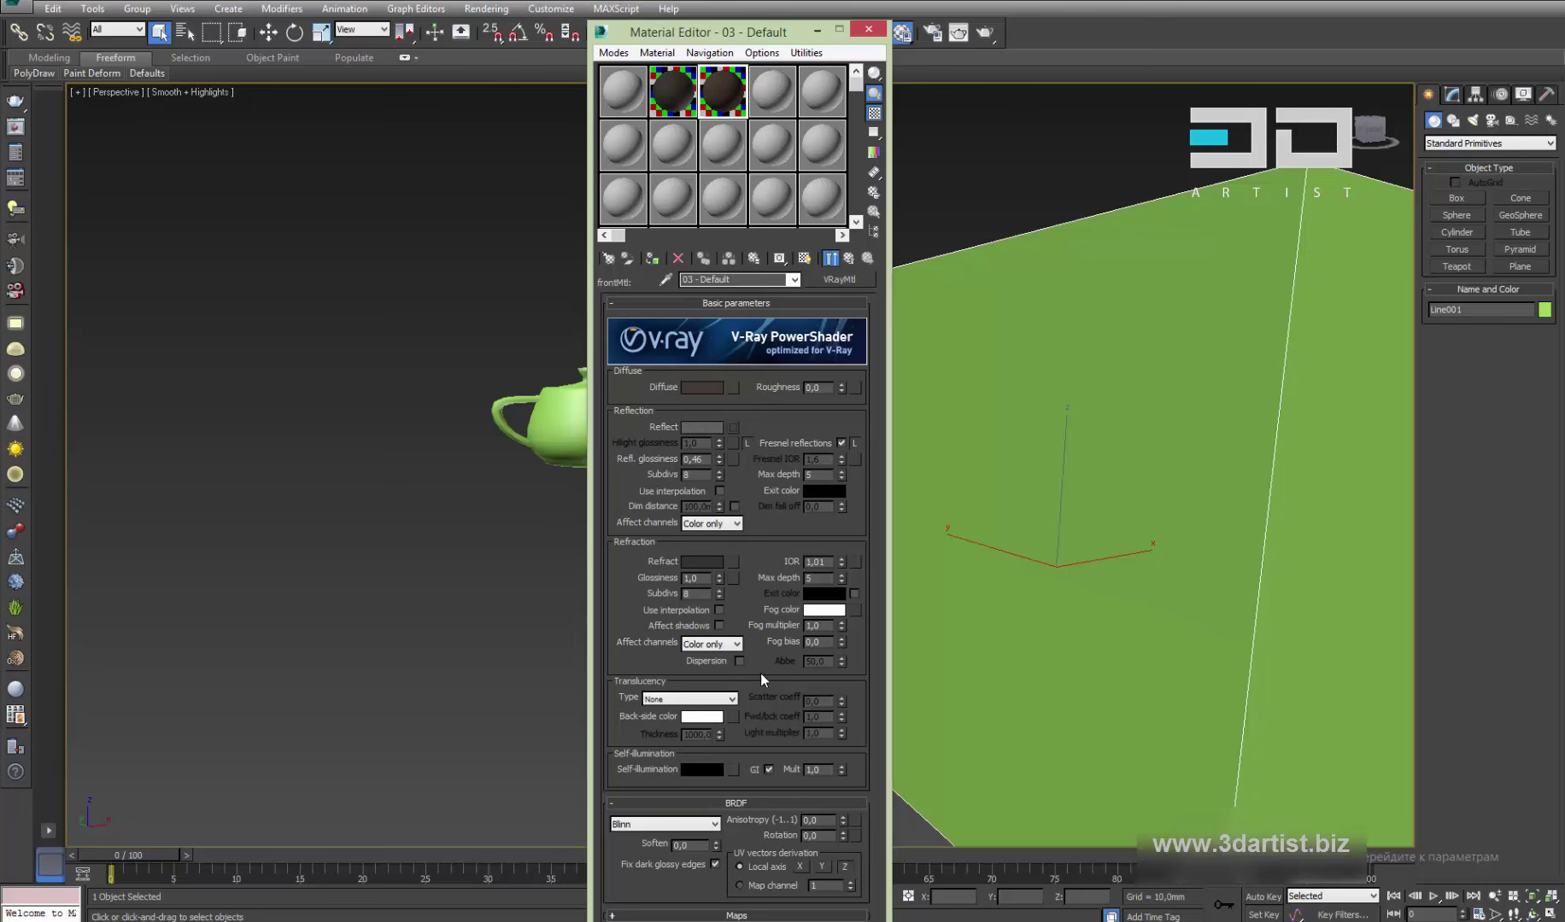
{"action": "left_click", "coordinate": [736, 916]}
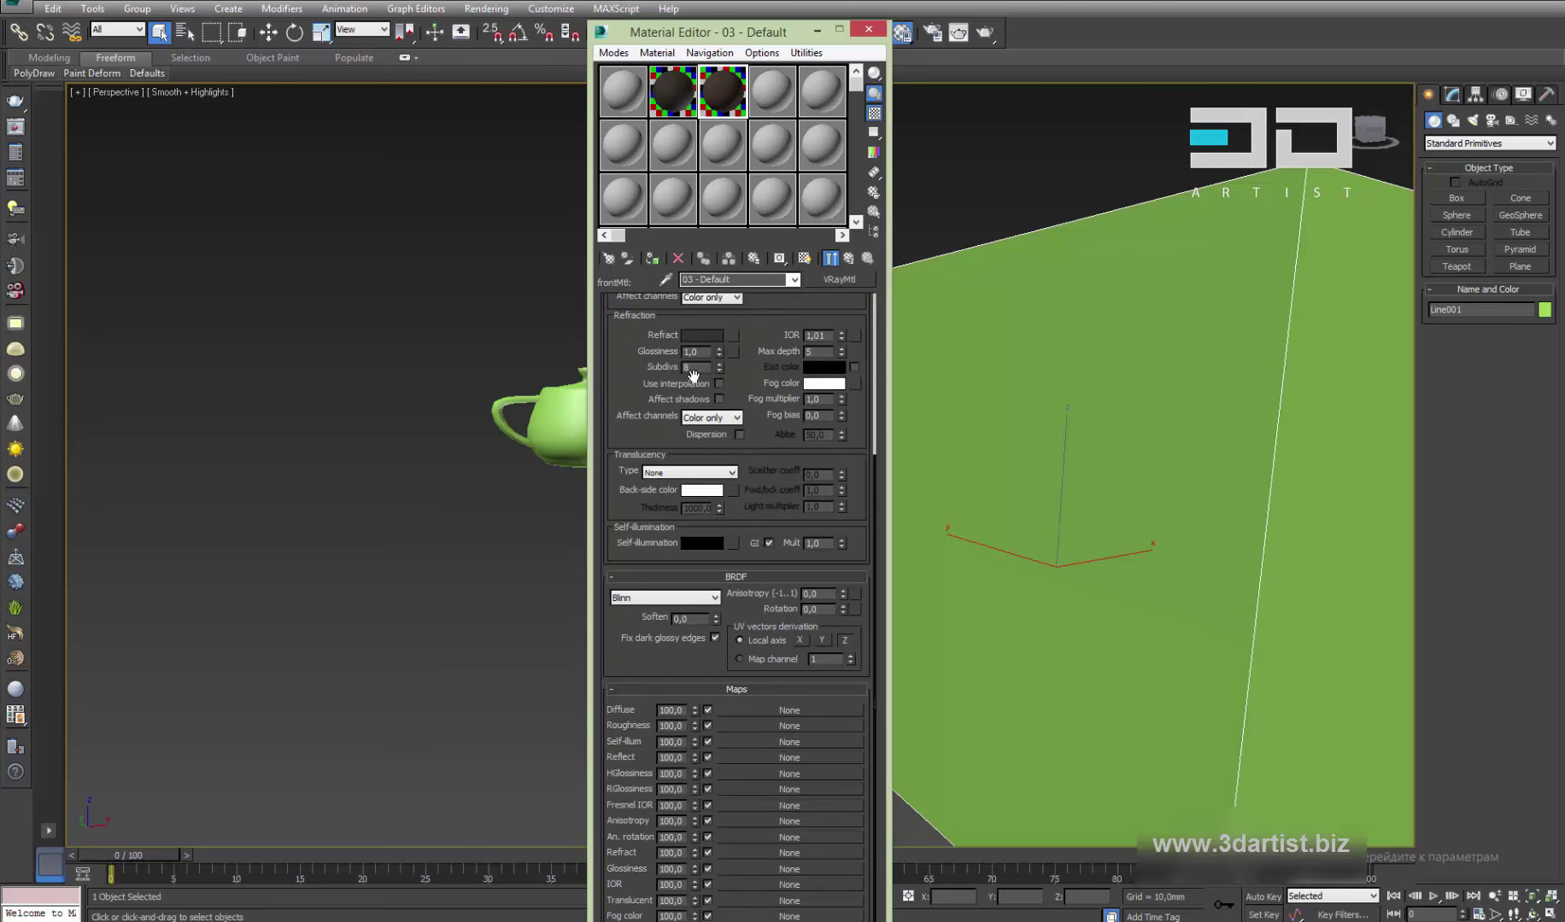
{"action": "left_click_drag", "start_coordinate": [742, 34], "coordinate": [768, 0]}
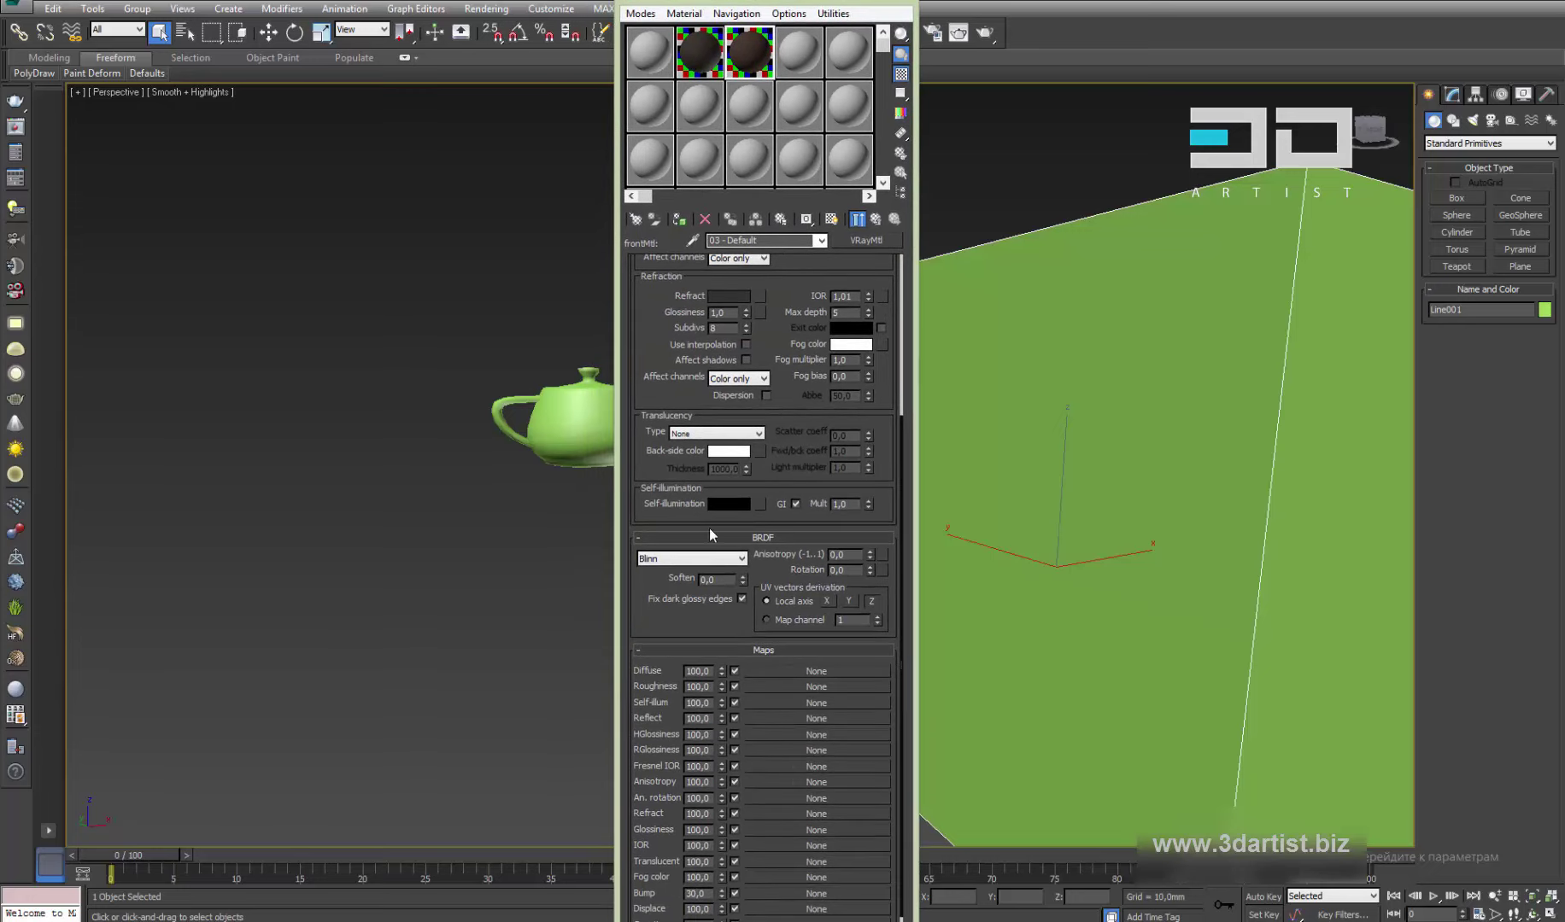
{"action": "left_click", "coordinate": [774, 539]}
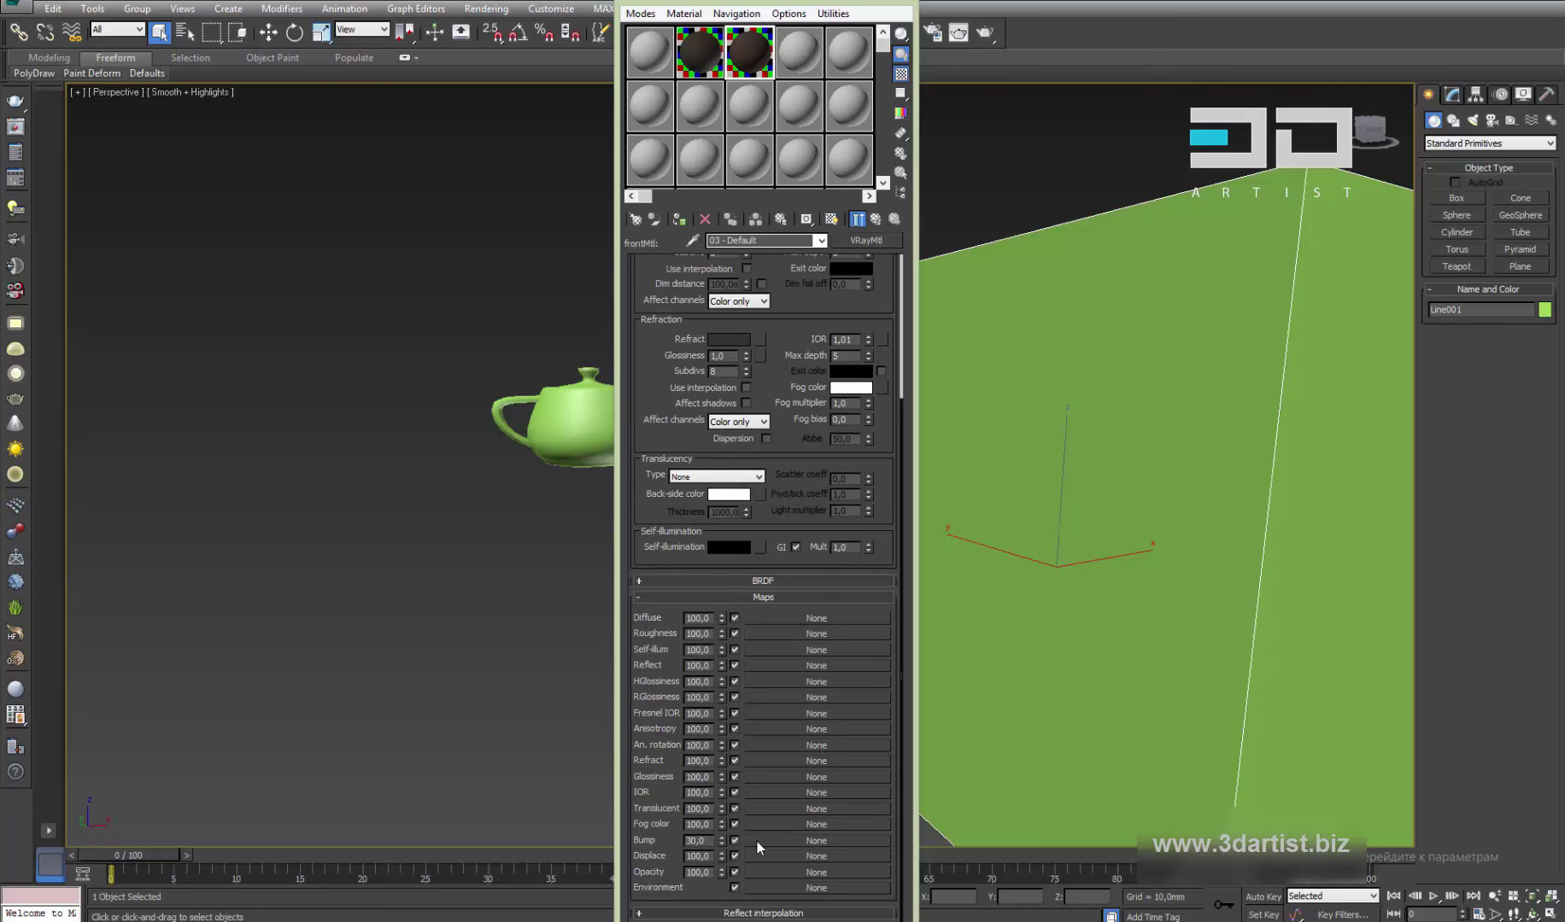
{"action": "left_click_drag", "start_coordinate": [762, 841], "coordinate": [778, 846]}
{"action": "left_click_drag", "start_coordinate": [807, 313], "coordinate": [771, 662]}
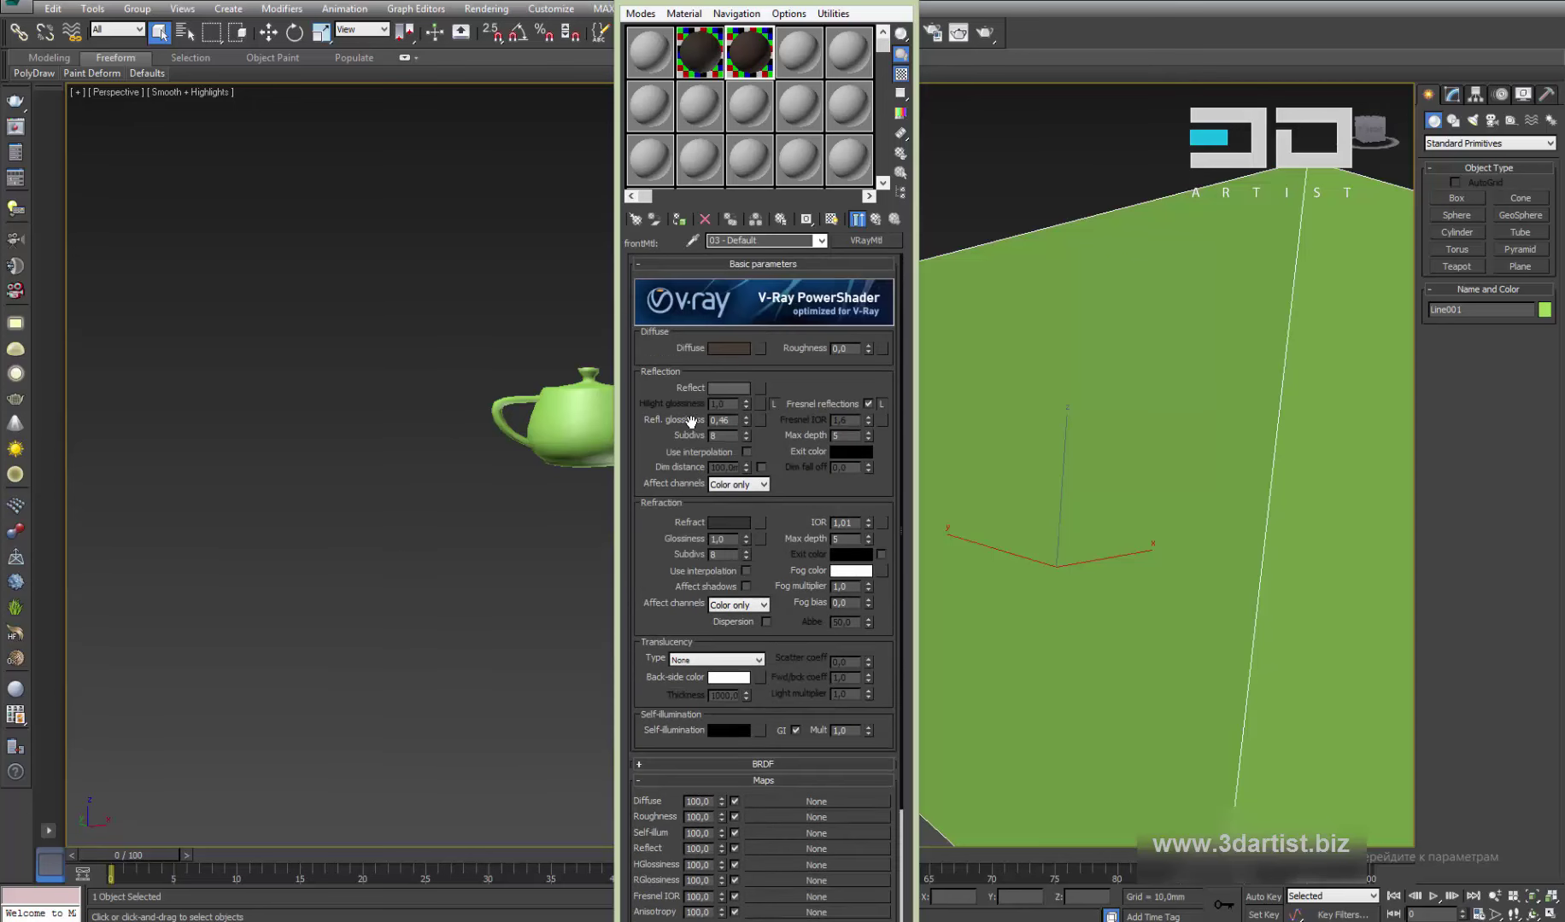
Examine the material's Refl. glossiness and other basic parameters against the slots in the Maps rollout
{"action": "double_click", "coordinate": [720, 420]}
{"action": "scroll", "coordinate": [778, 577], "scroll_direction": "down", "scroll_amount": 5}
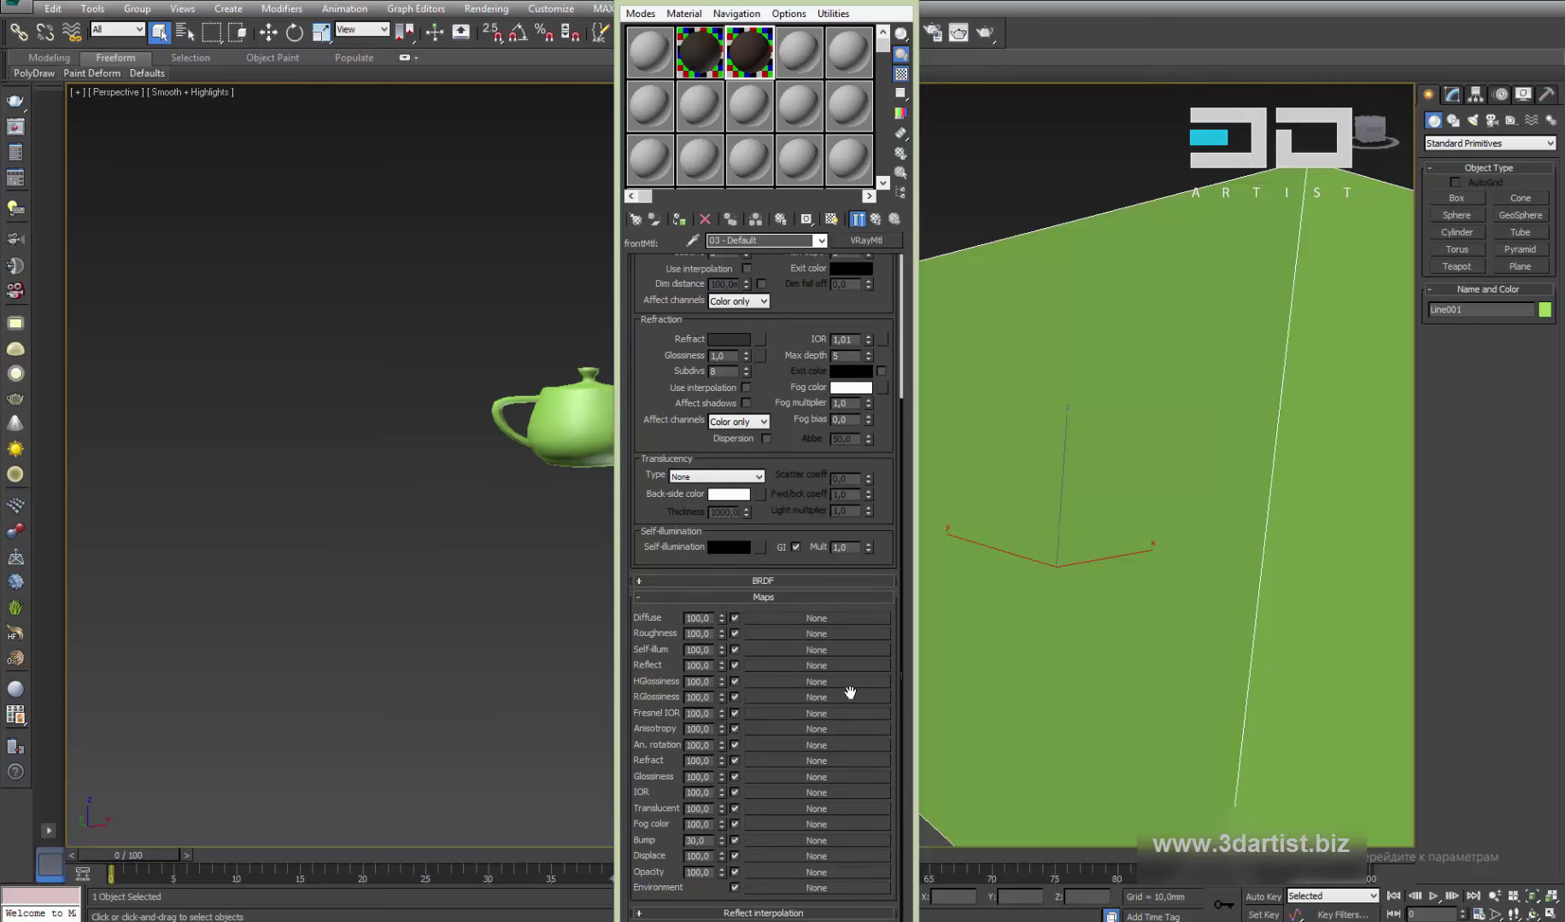
{"action": "scroll", "coordinate": [786, 382], "scroll_direction": "up", "scroll_amount": 5}
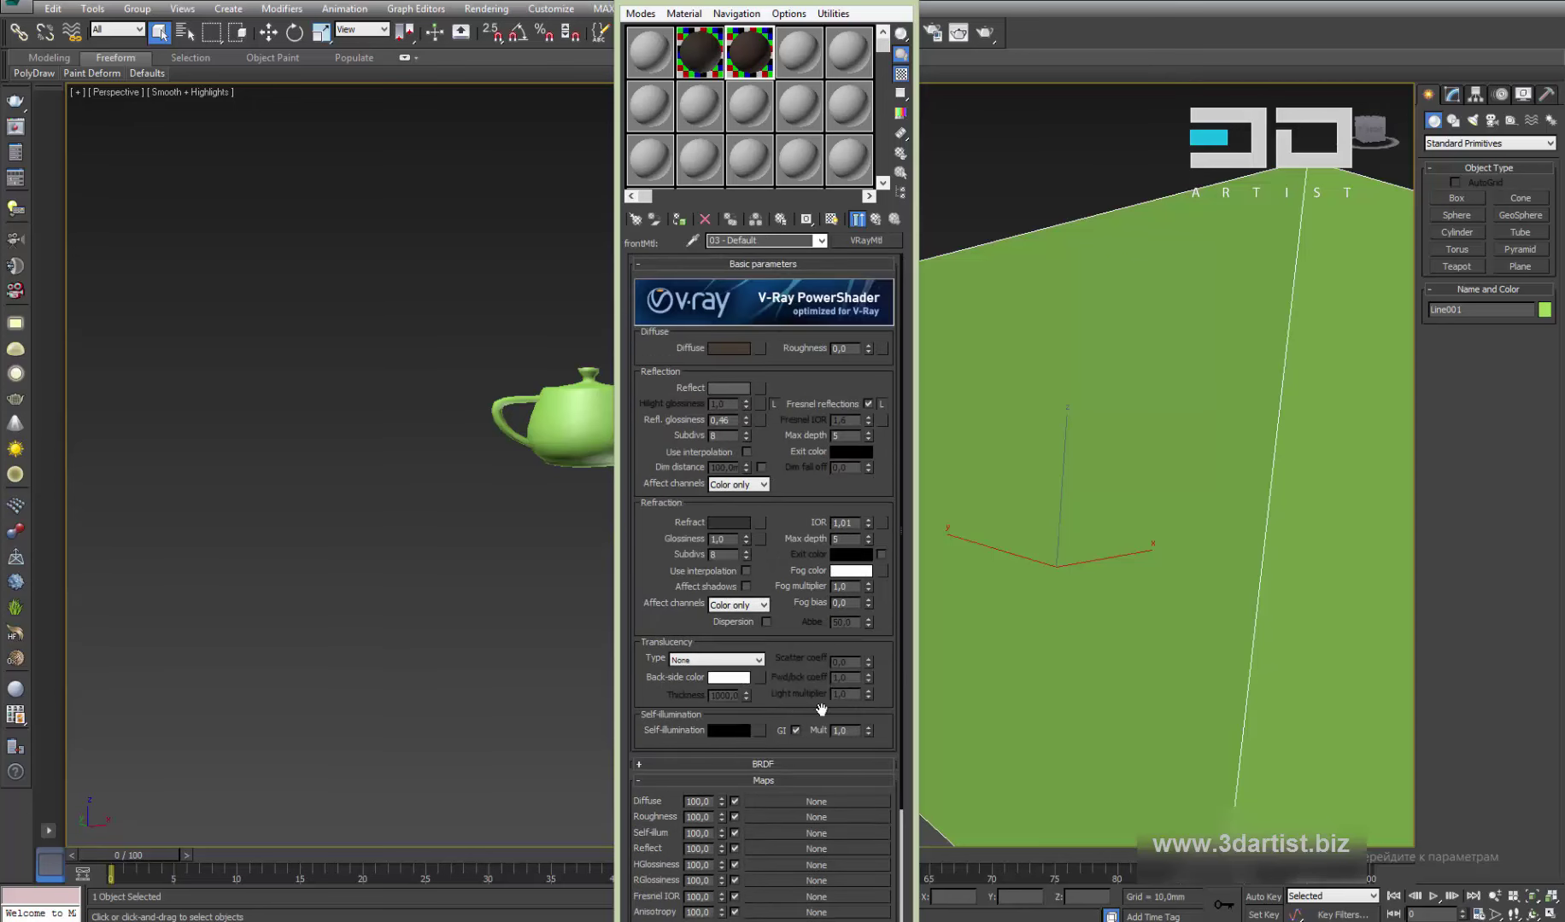
{"action": "scroll", "coordinate": [807, 703], "scroll_direction": "down", "scroll_amount": 5}
{"action": "scroll", "coordinate": [794, 504], "scroll_direction": "up", "scroll_amount": 5}
{"action": "scroll", "coordinate": [792, 518], "scroll_direction": "down", "scroll_amount": 5}
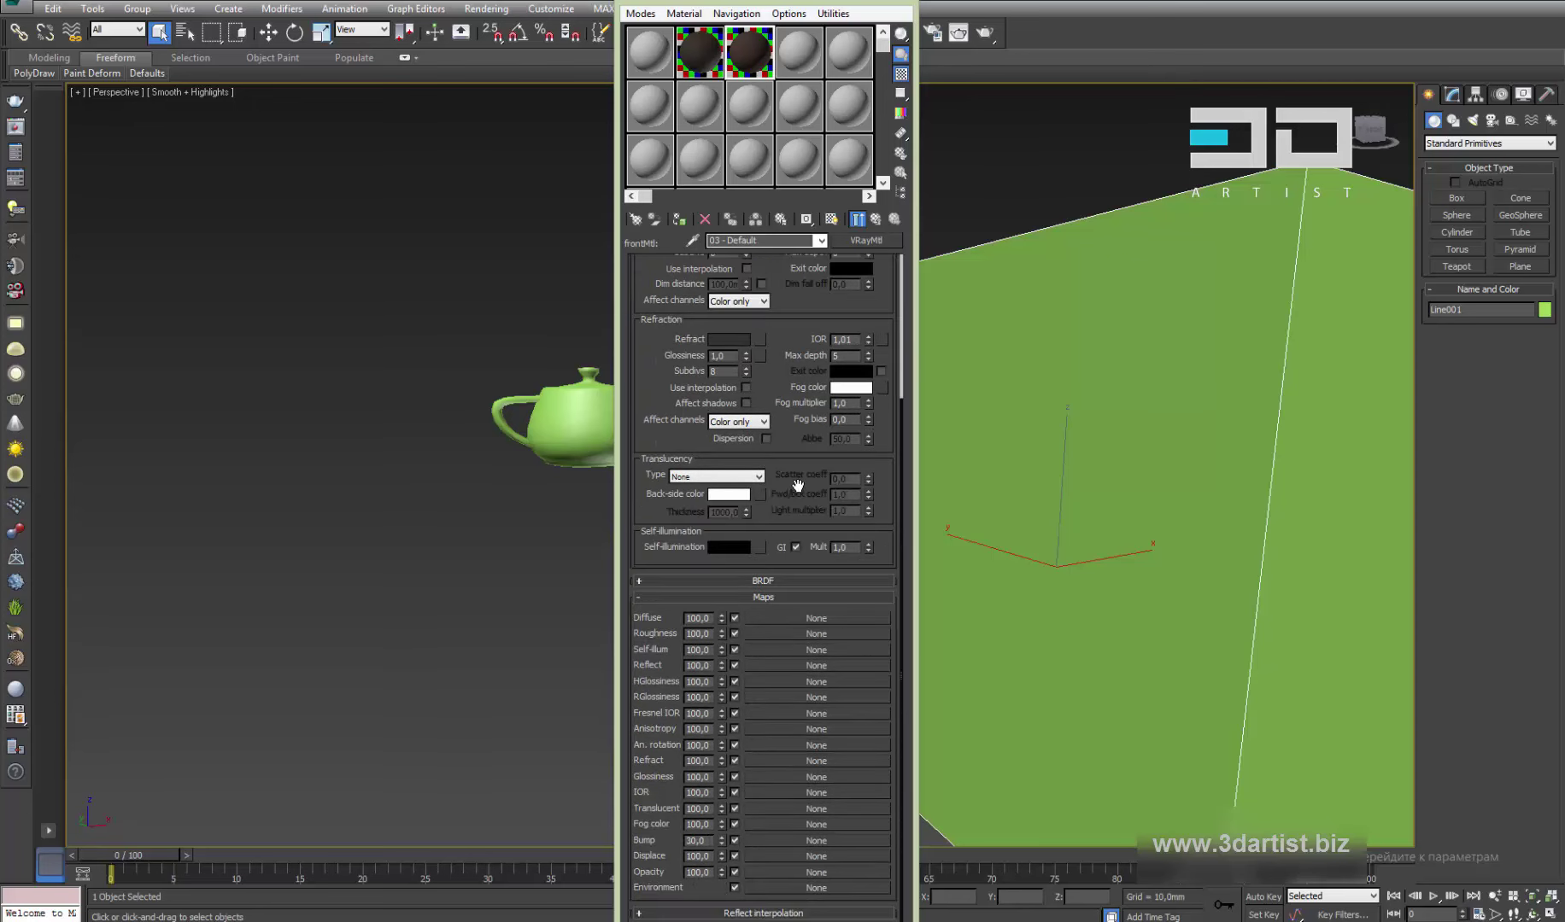
{"action": "scroll", "coordinate": [785, 330], "scroll_direction": "up", "scroll_amount": 5}
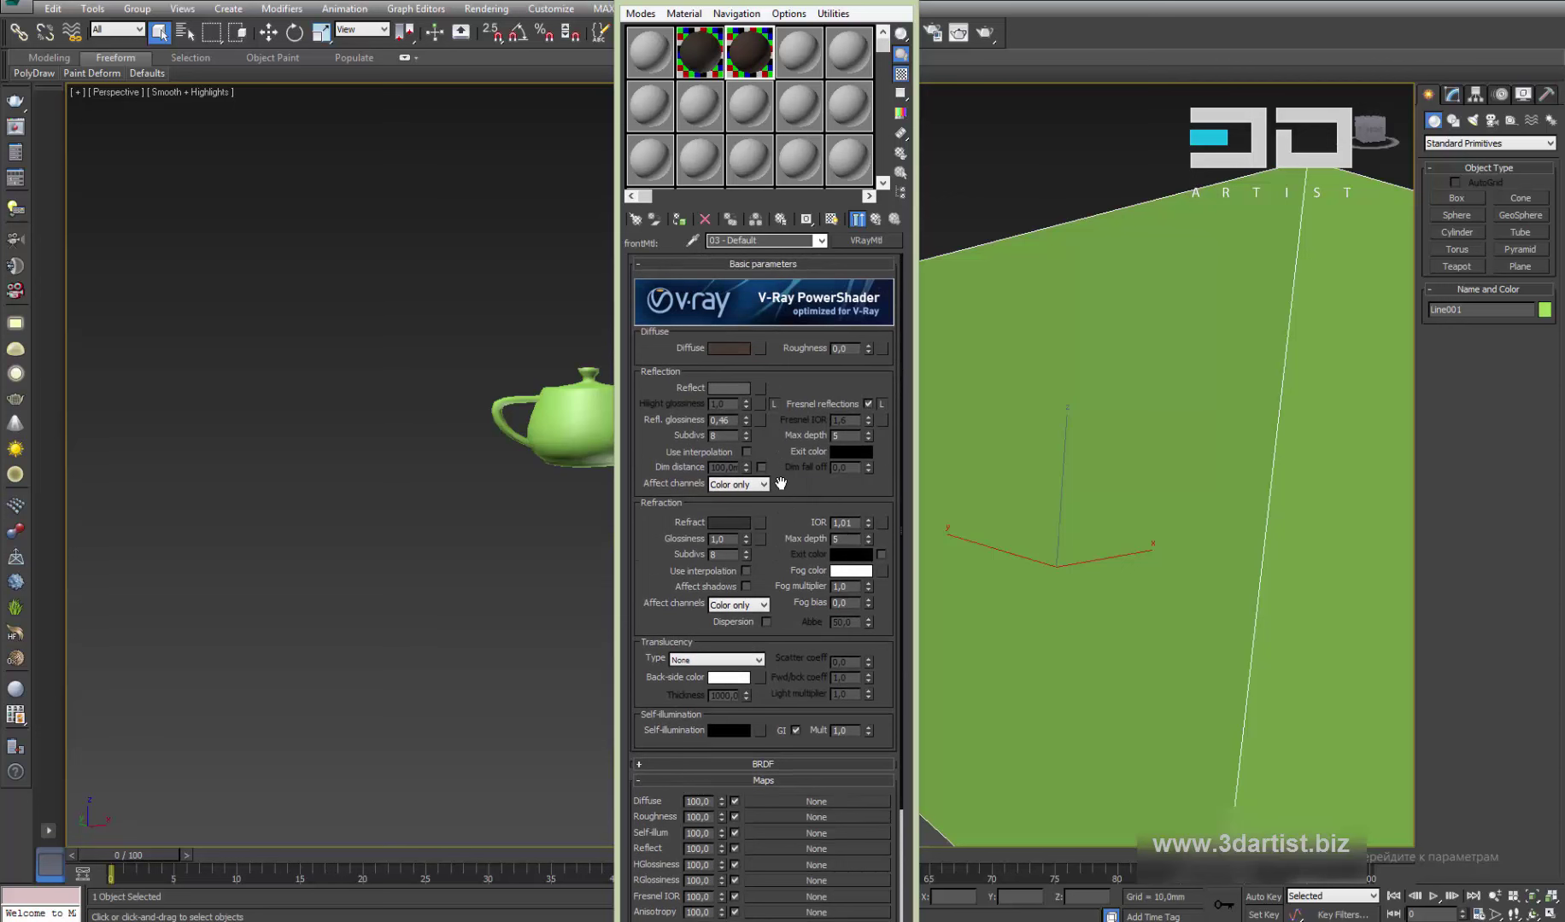
{"action": "scroll", "coordinate": [792, 470], "scroll_direction": "down", "scroll_amount": 5}
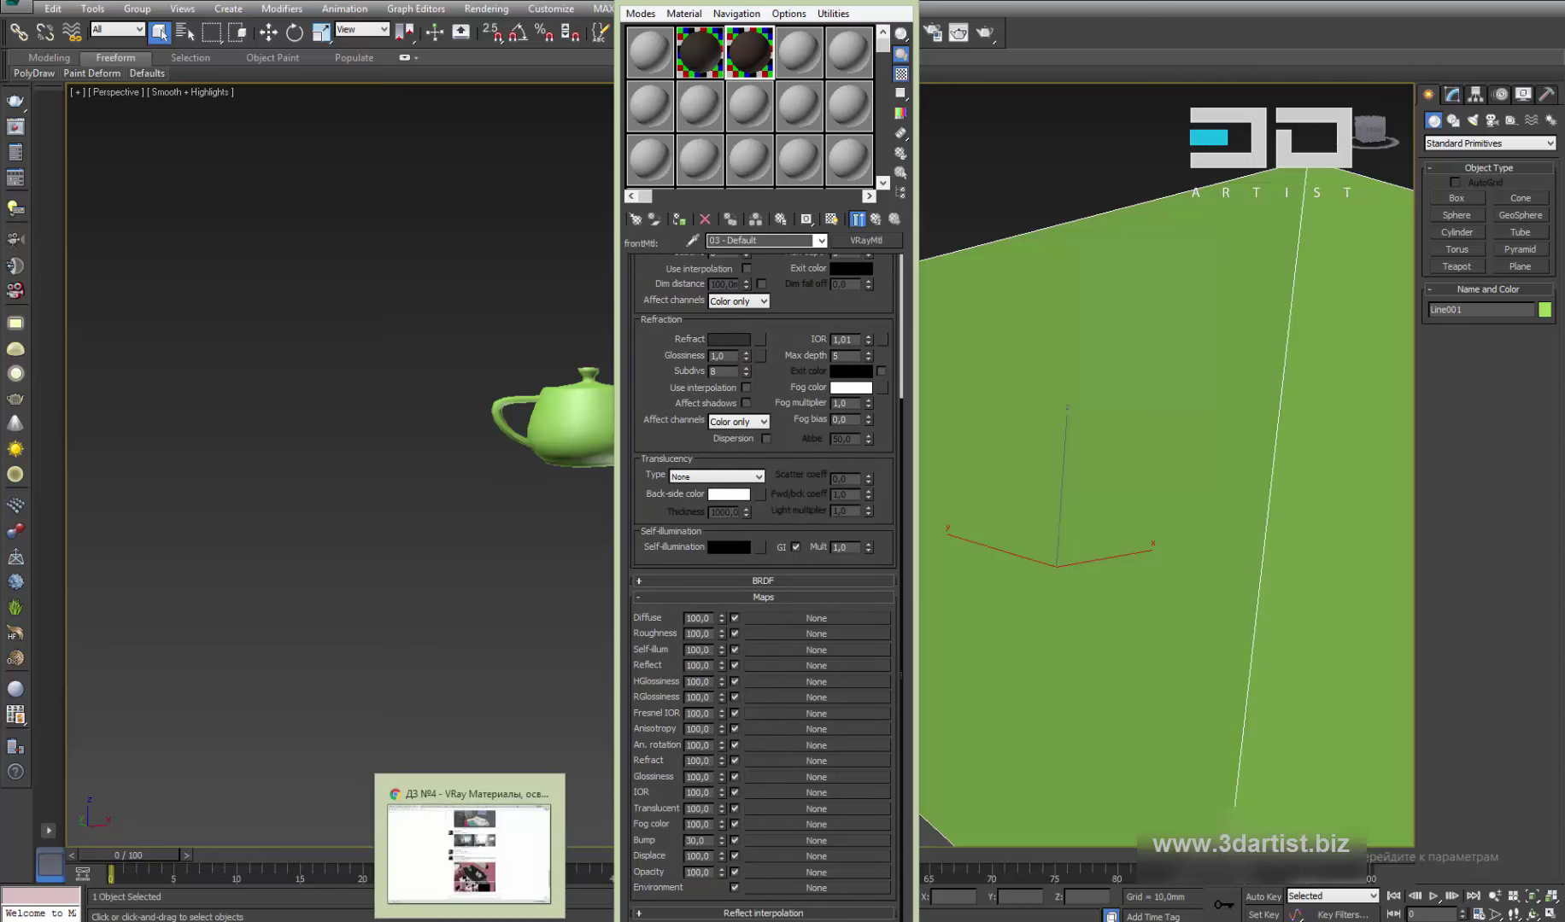
Check the chat and screen broadcast in the web conference, and return to the Word lesson plan
{"action": "left_click", "coordinate": [470, 920]}
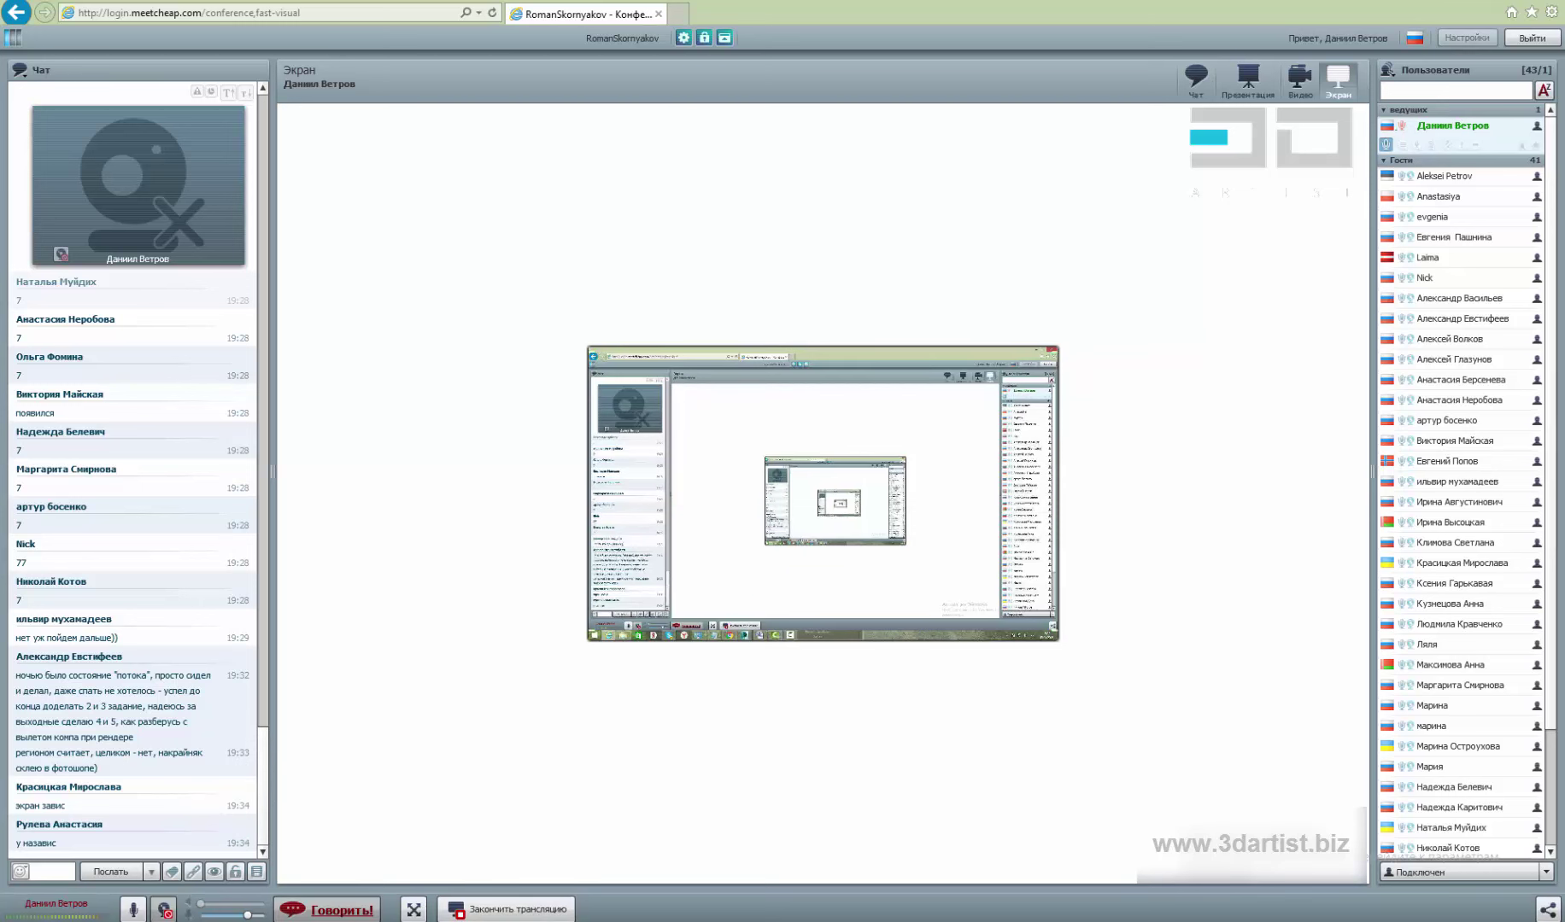
{"action": "mouse_move", "coordinate": [570, 920]}
{"action": "left_click", "coordinate": [565, 850]}
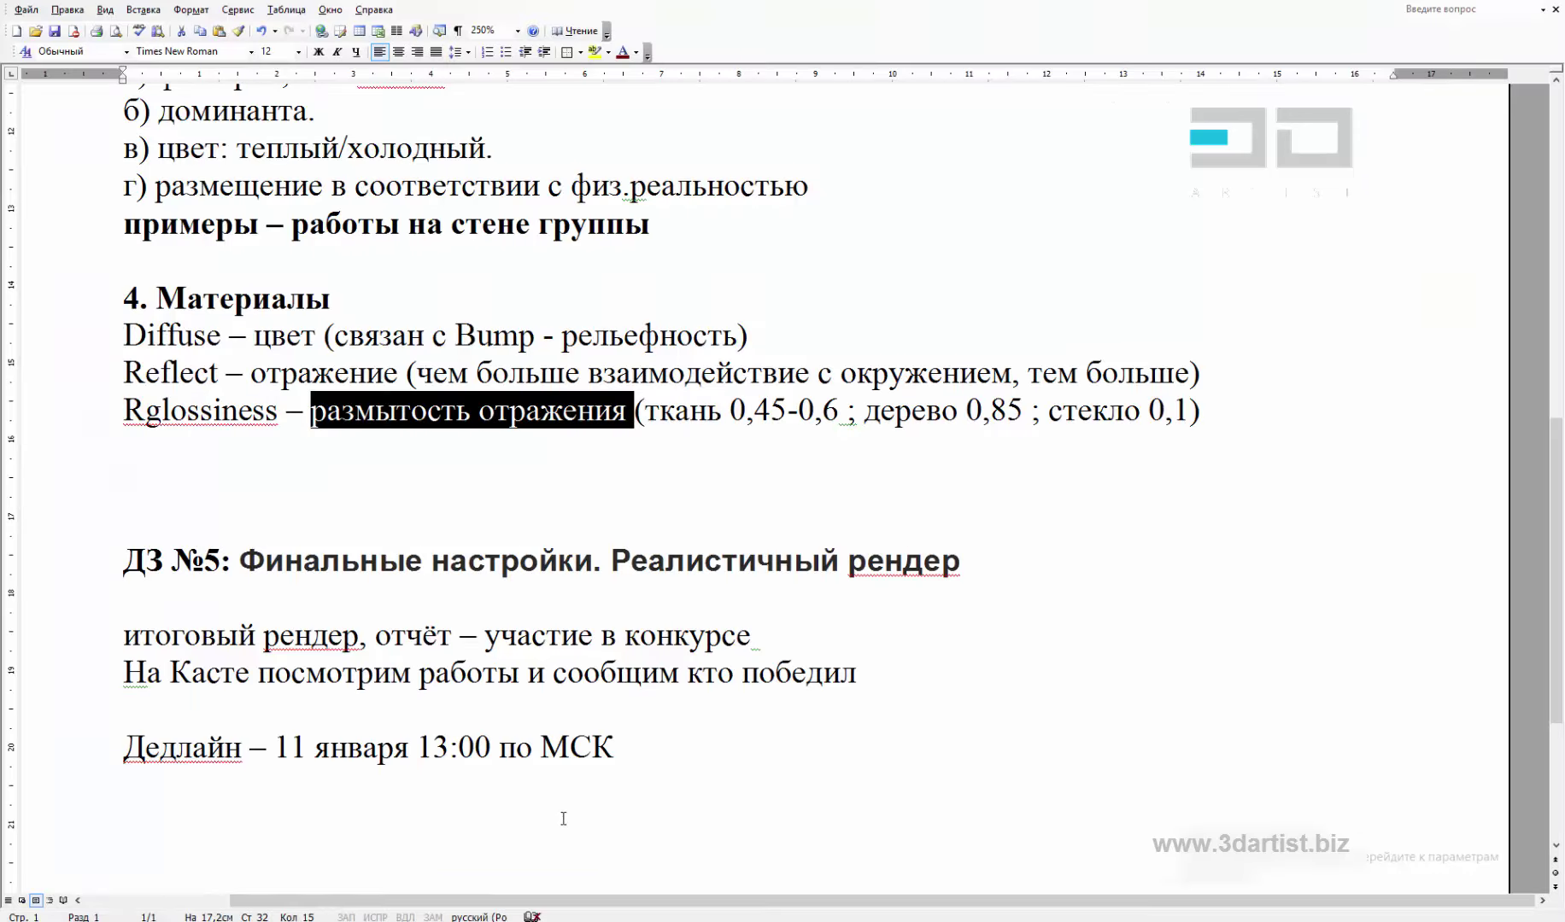
Highlight Rglossiness and its example values for fabric, wood and glass in the lesson plan
{"action": "left_click", "coordinate": [690, 409]}
{"action": "left_click_drag", "start_coordinate": [119, 417], "coordinate": [278, 414]}
{"action": "left_click_drag", "start_coordinate": [646, 410], "coordinate": [841, 414]}
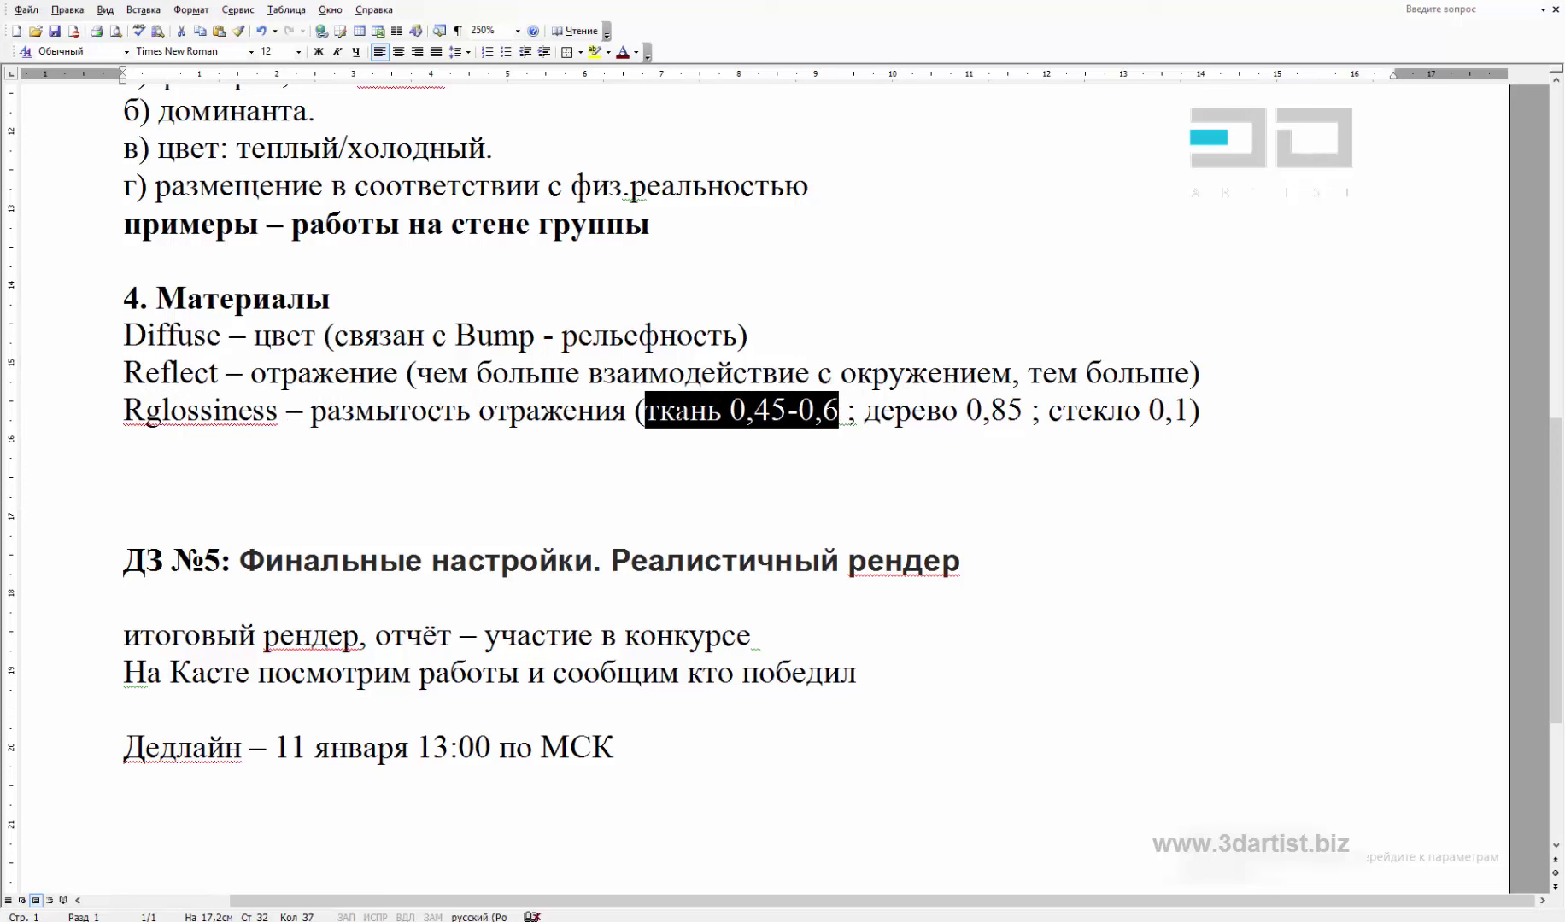
{"action": "left_click", "coordinate": [657, 411]}
{"action": "left_click_drag", "start_coordinate": [643, 410], "coordinate": [1149, 413]}
{"action": "left_click", "coordinate": [937, 433]}
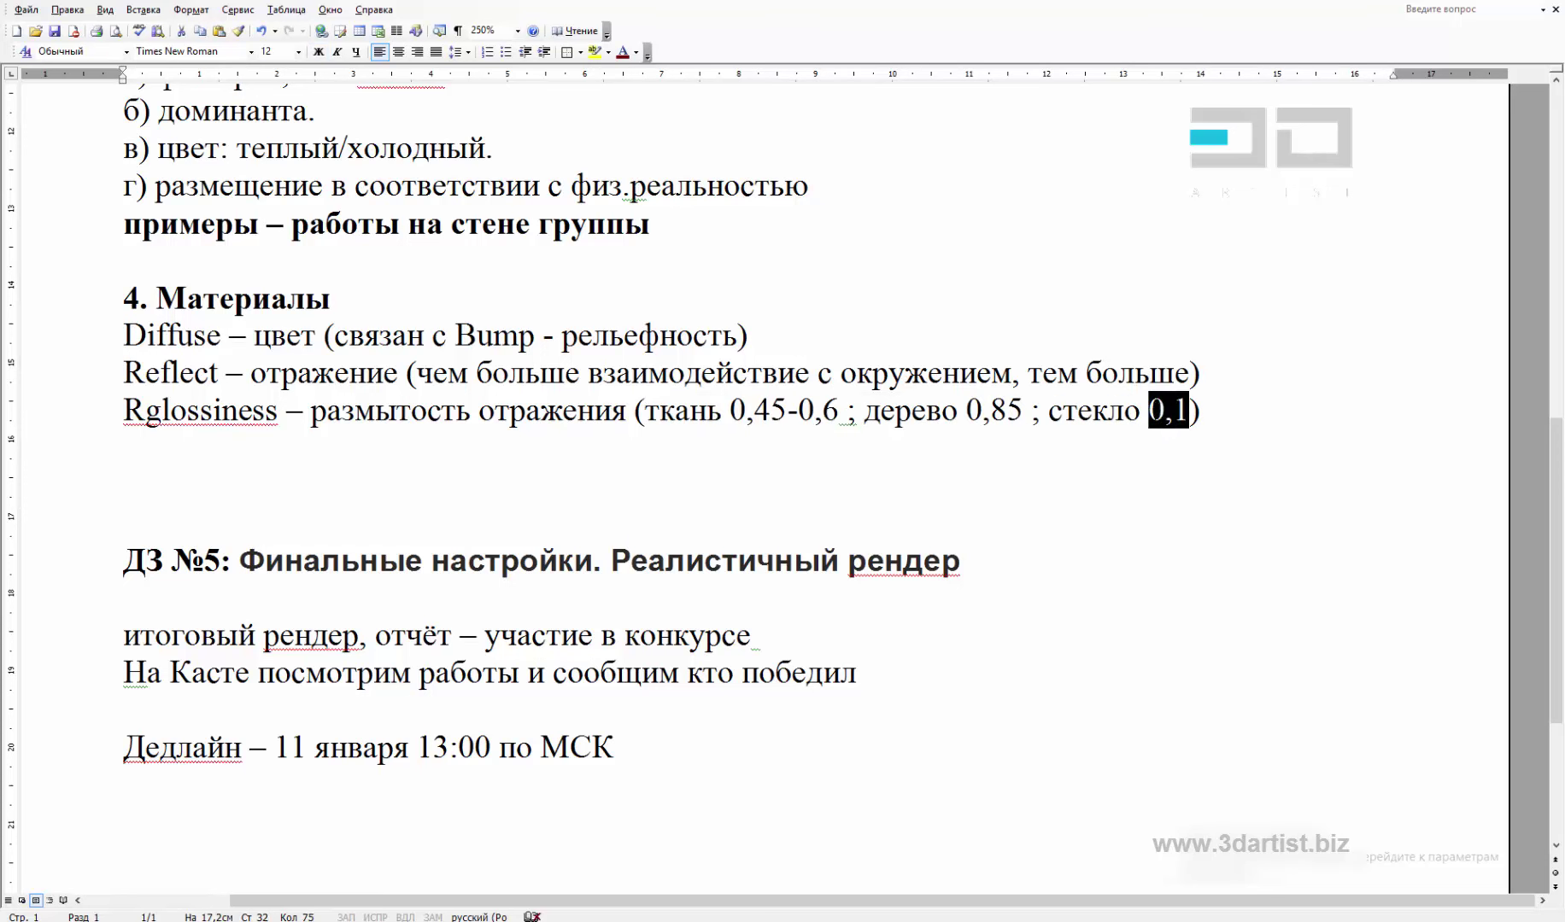
Correct the glass («стекло») value on the Rglossiness line to 1,0
{"action": "left_click", "coordinate": [1149, 413]}
{"action": "key", "text": "Delete"}
{"action": "type", "text": "1"}
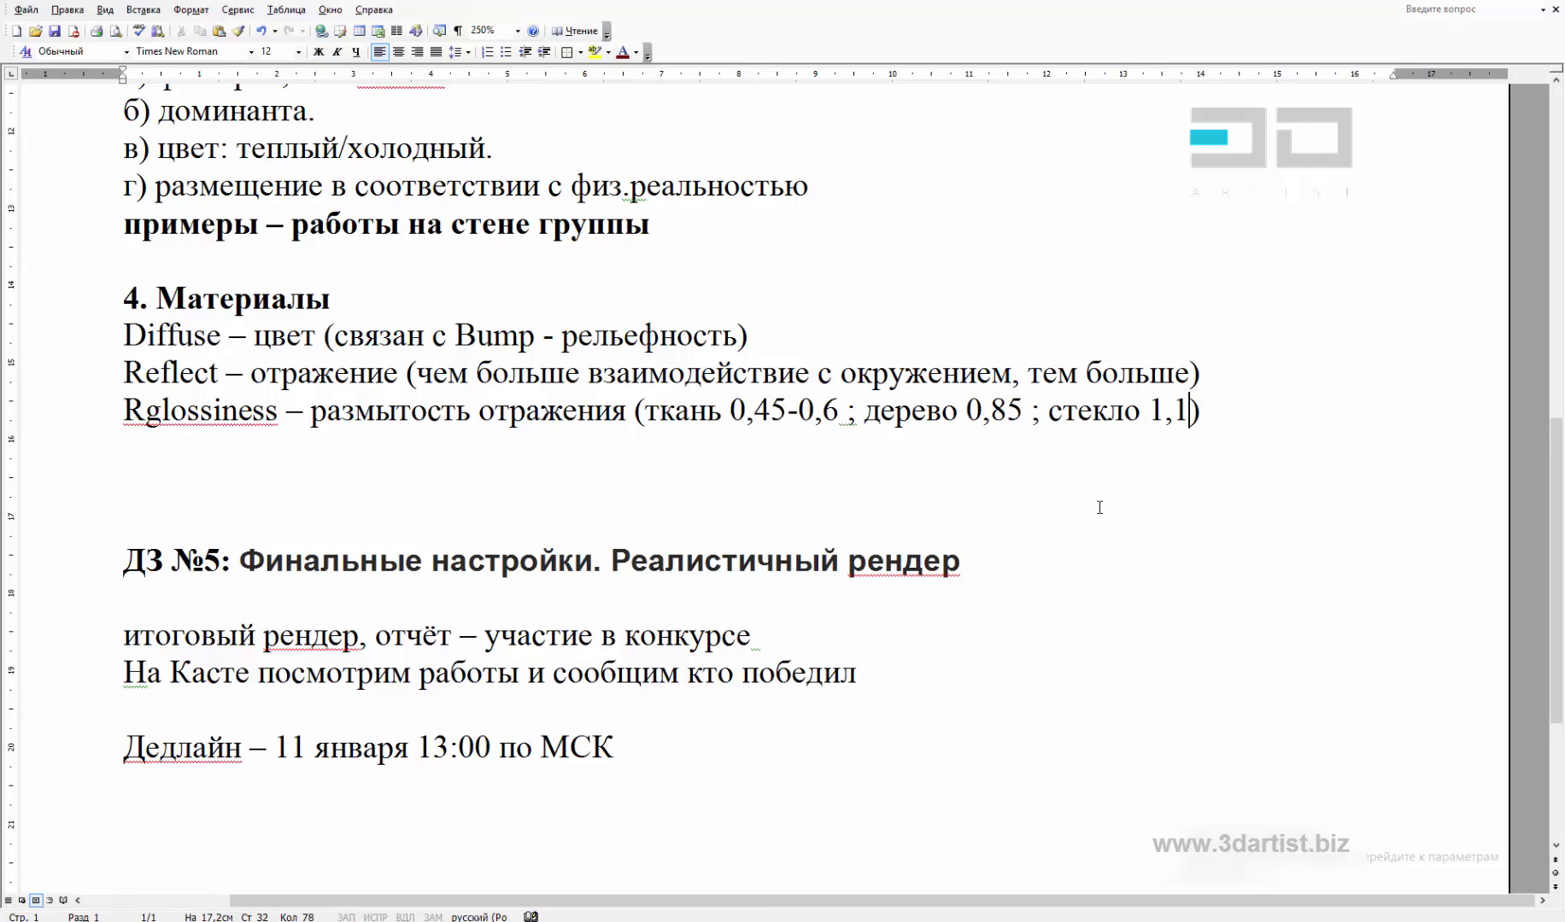
{"action": "key", "text": "Delete"}
{"action": "type", "text": "0"}
Highlight the Rglossiness example values again, ending with the fabric range «ткань 0,45-0,6»
{"action": "left_click_drag", "start_coordinate": [1235, 406], "coordinate": [483, 411]}
{"action": "left_click", "coordinate": [721, 413]}
{"action": "left_click_drag", "start_coordinate": [646, 412], "coordinate": [1189, 412]}
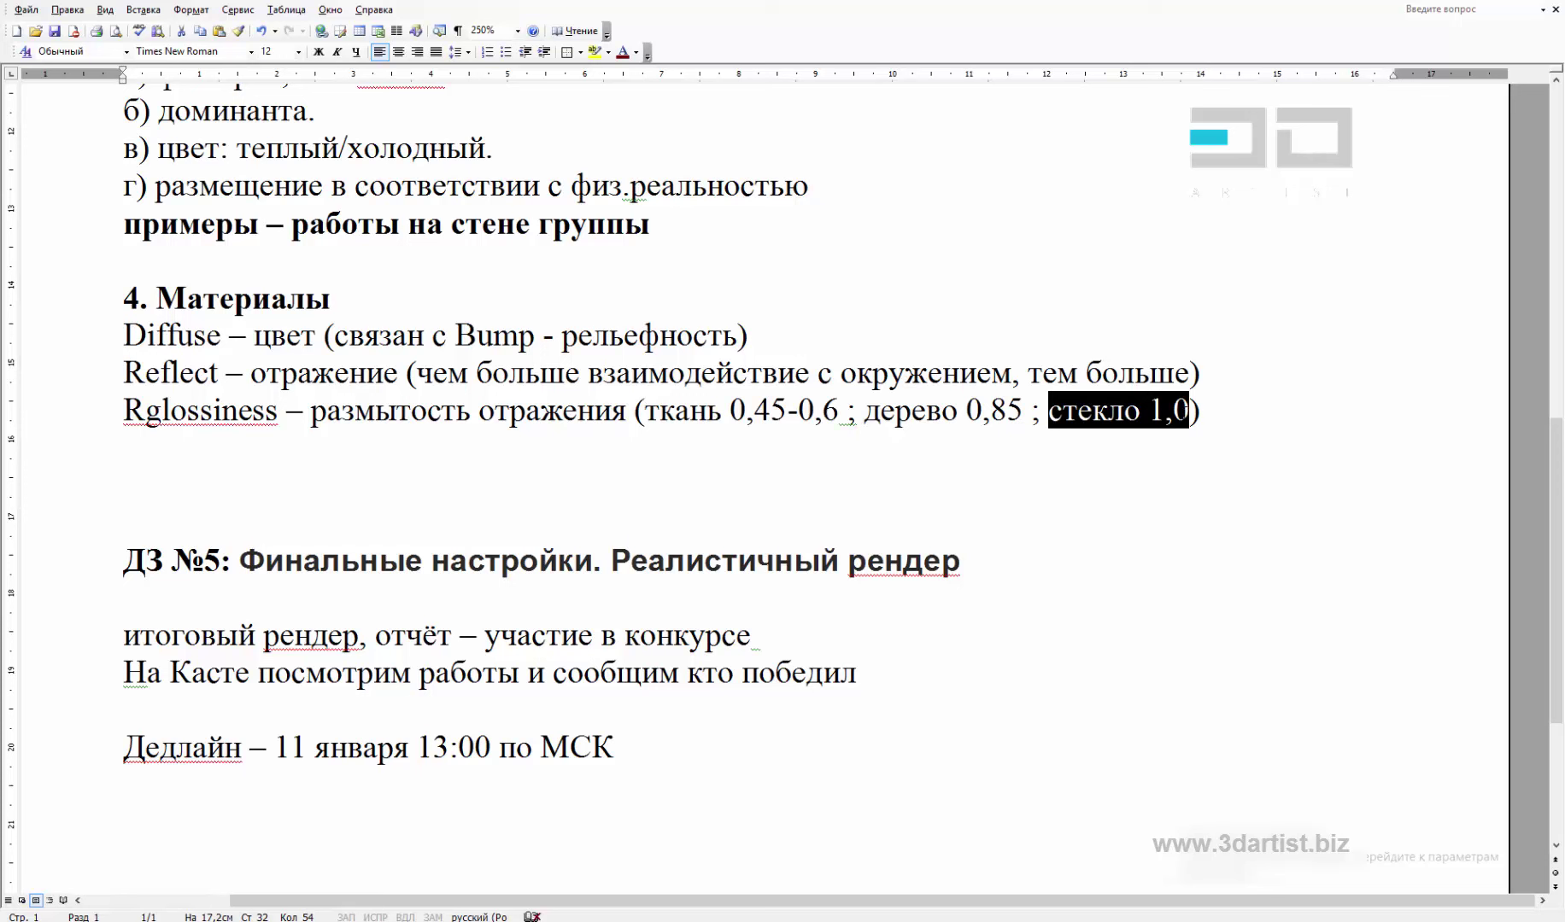
{"action": "left_click_drag", "start_coordinate": [646, 411], "coordinate": [839, 415]}
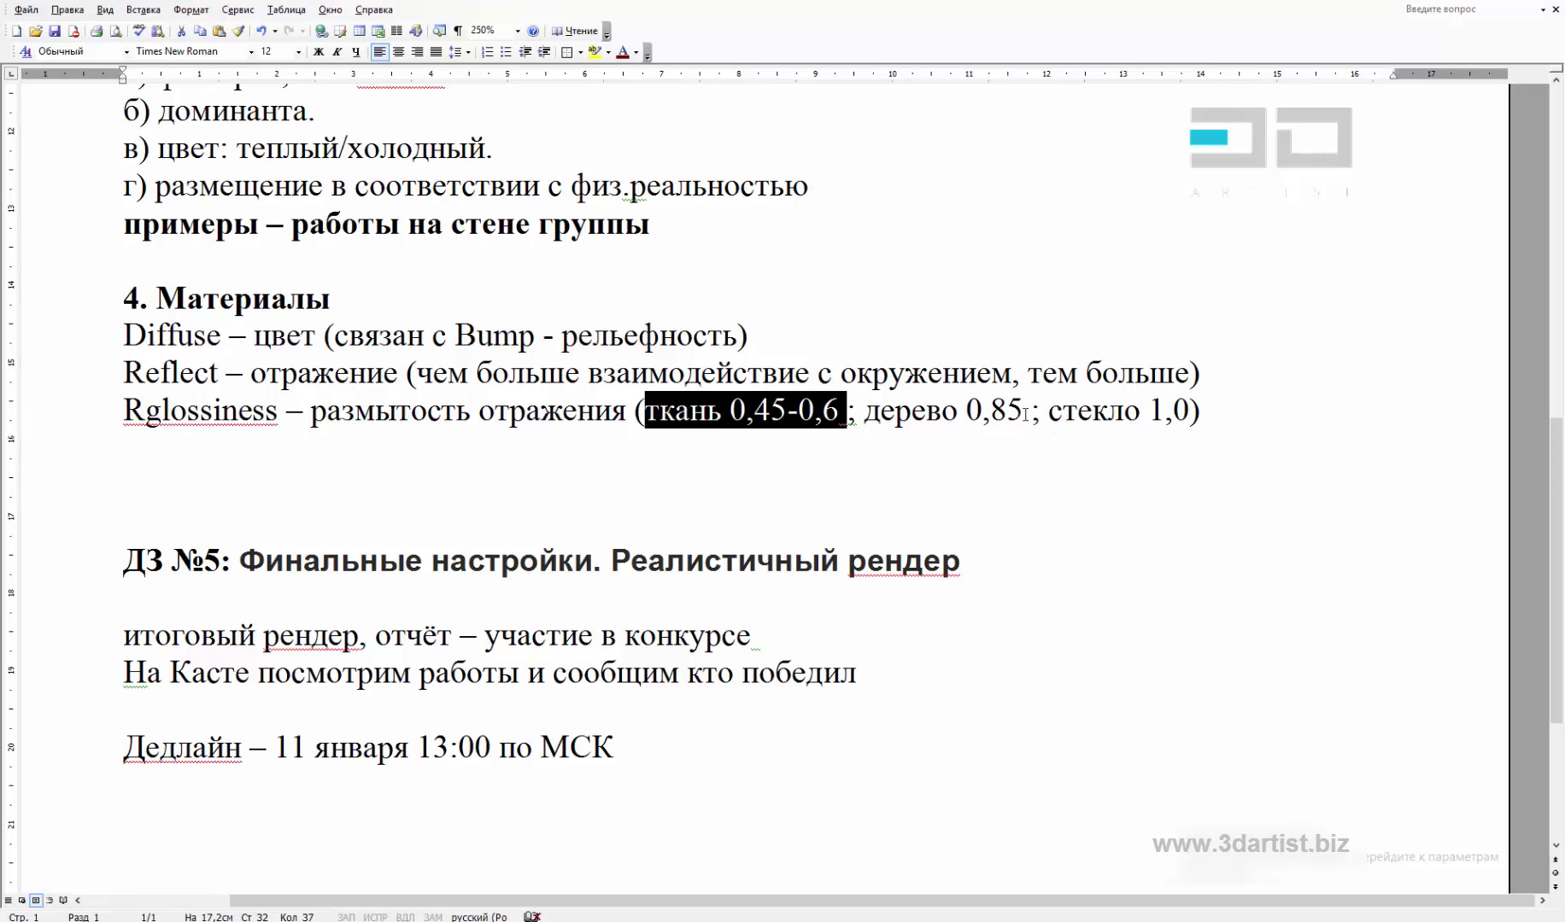
Highlight the wood value «дерево 0,85» and glass value «стекло 1,0» on the Rglossiness line, and clear the selection
{"action": "left_click_drag", "start_coordinate": [1025, 414], "coordinate": [848, 413]}
{"action": "mouse_move", "coordinate": [1191, 412]}
{"action": "left_mouse_down"}
{"action": "mouse_move", "coordinate": [1047, 412]}
{"action": "mouse_move", "coordinate": [1191, 411]}
{"action": "left_mouse_up"}
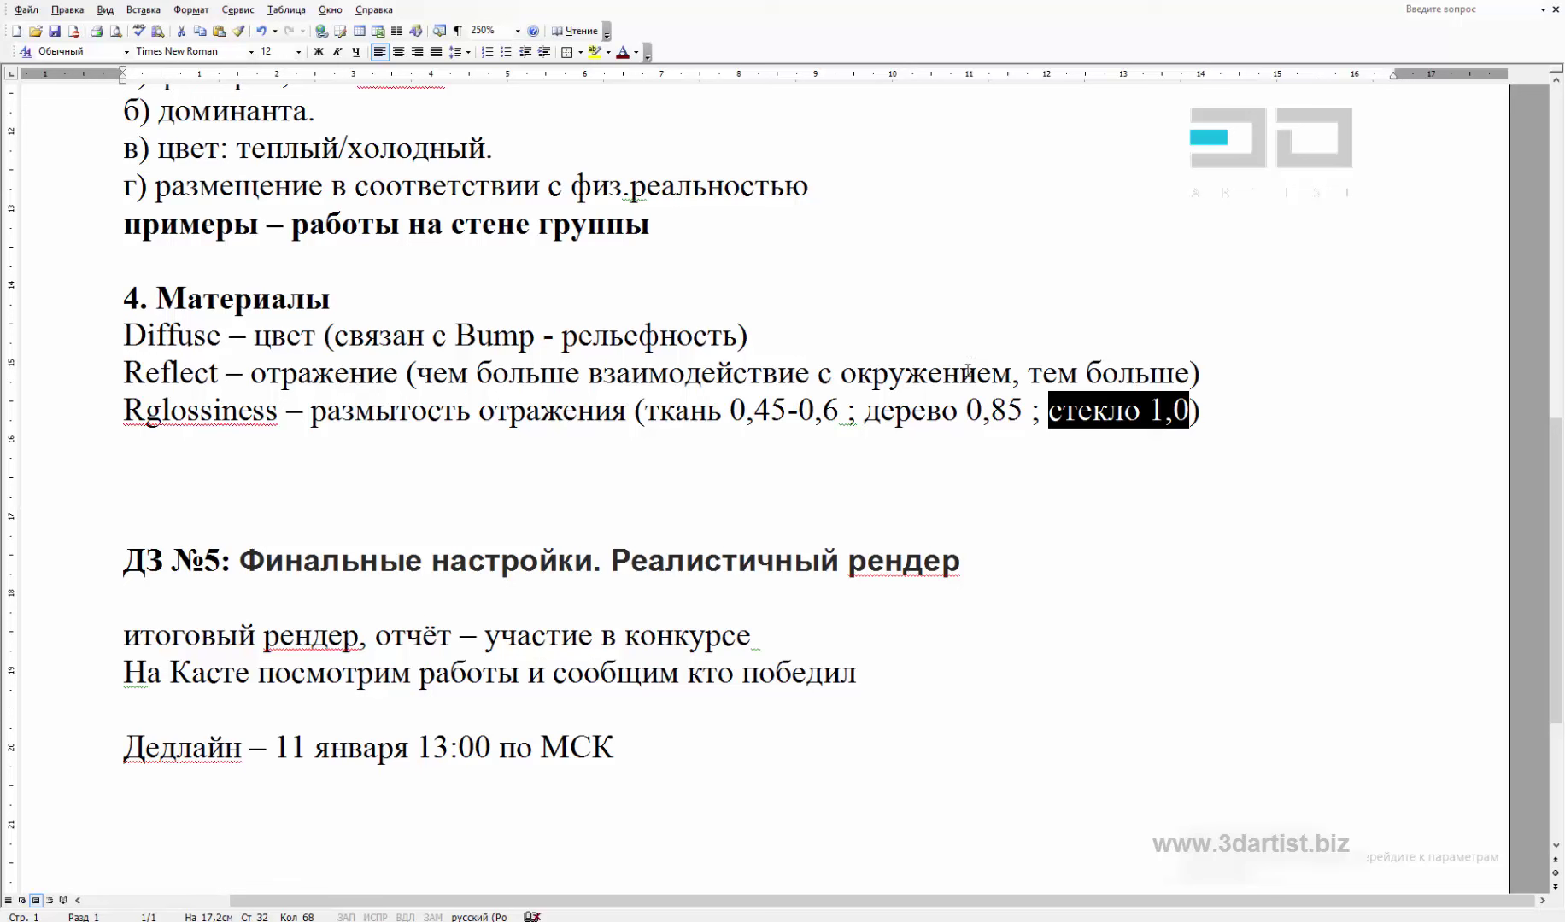
{"action": "left_click", "coordinate": [124, 373]}
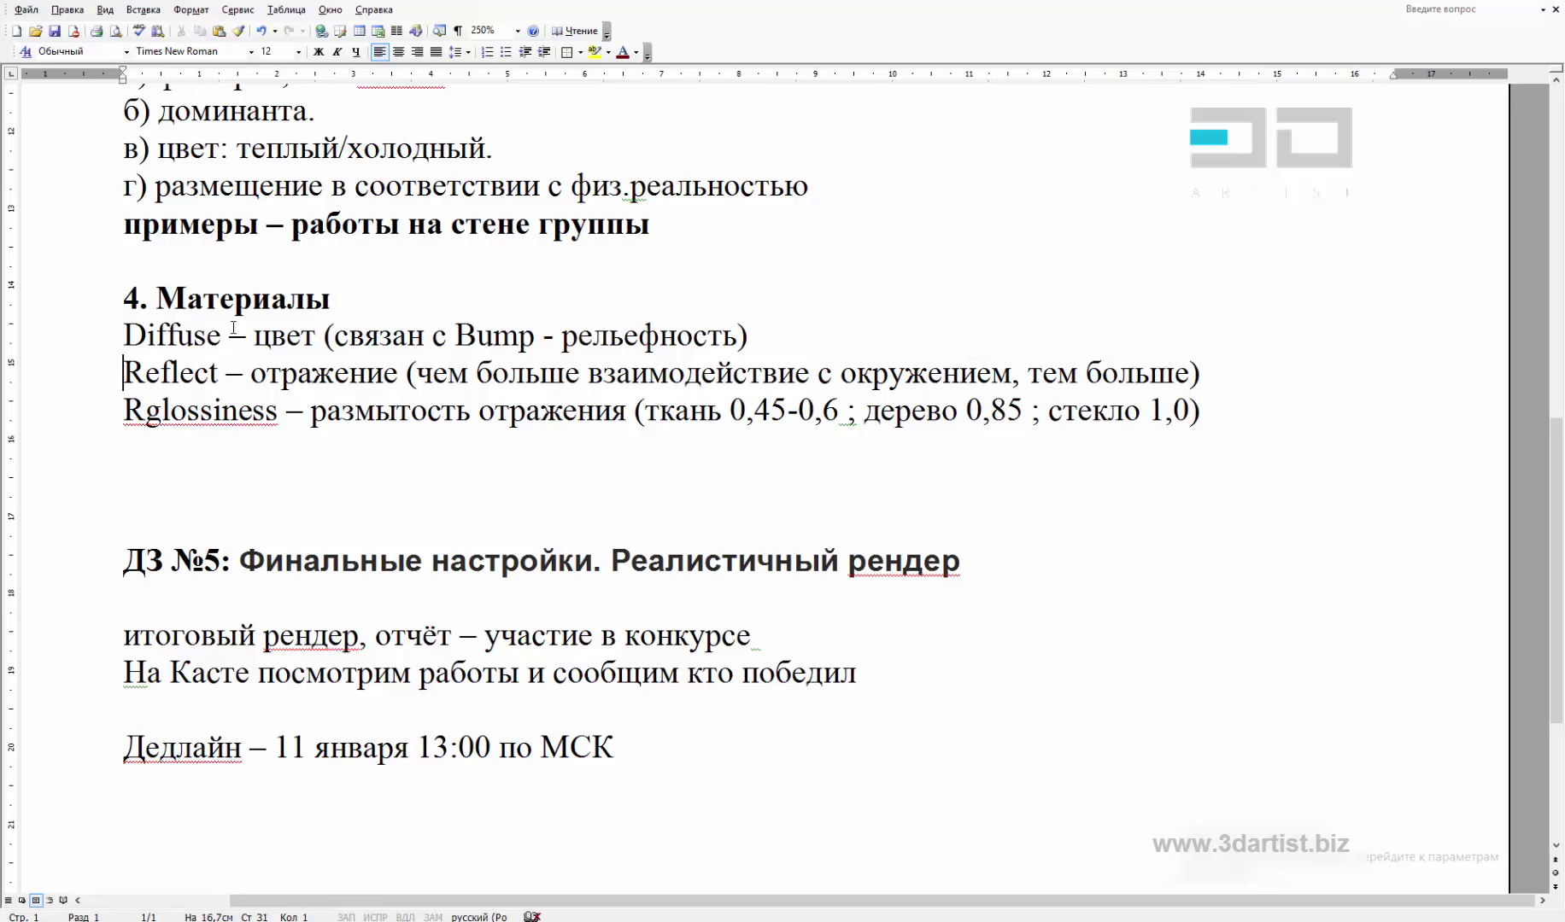
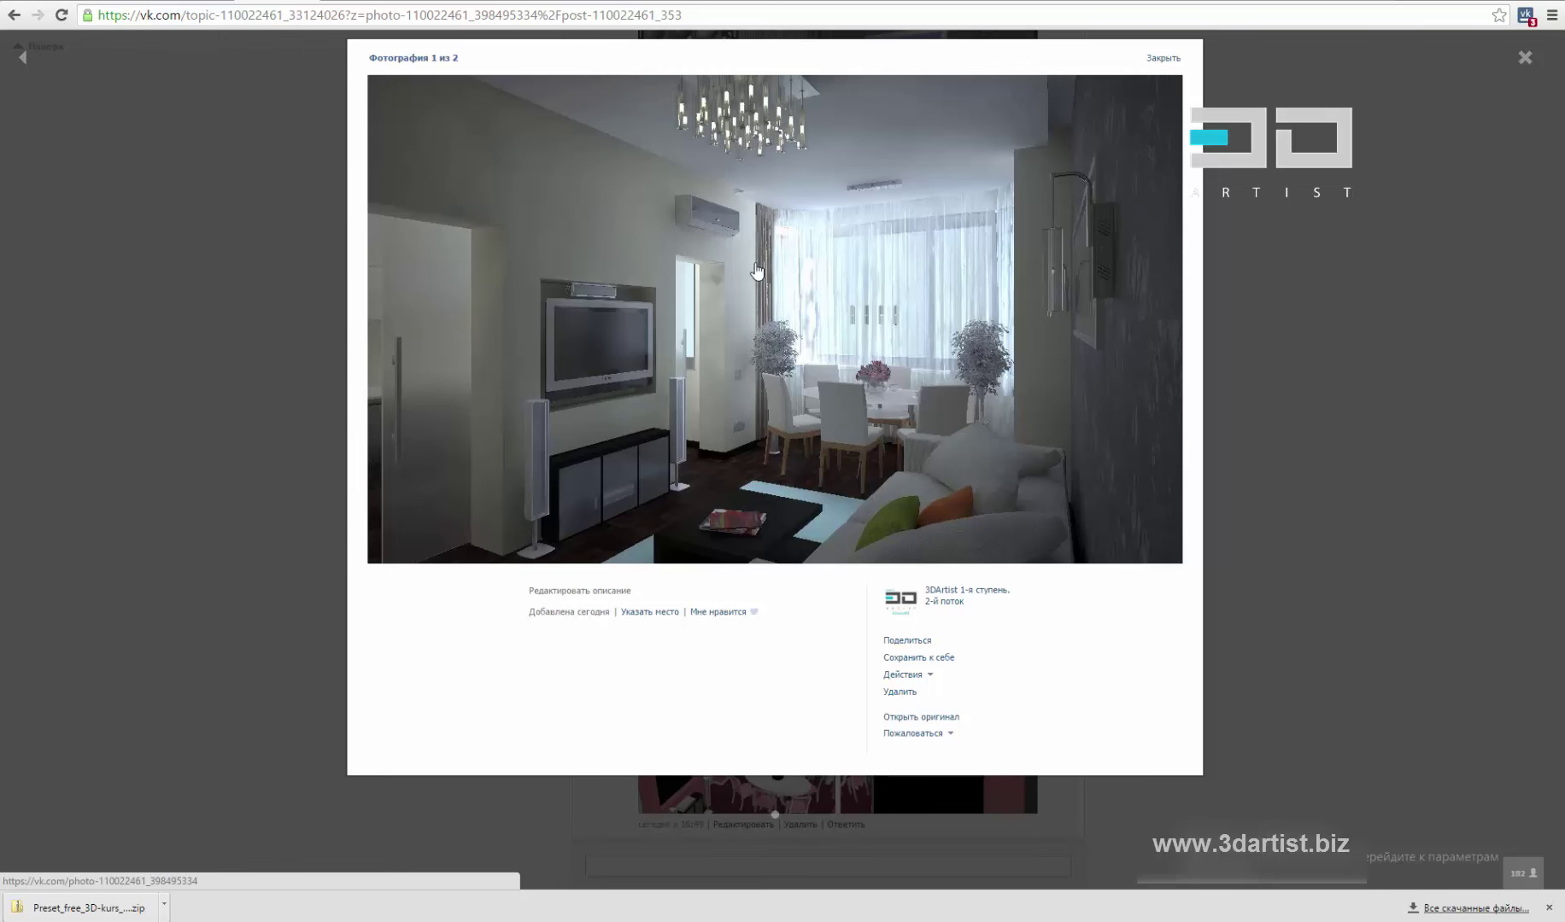
In the VK discussion, view the comment's two living-room renders full size, close them and like that comment
{"action": "left_click", "coordinate": [1330, 326]}
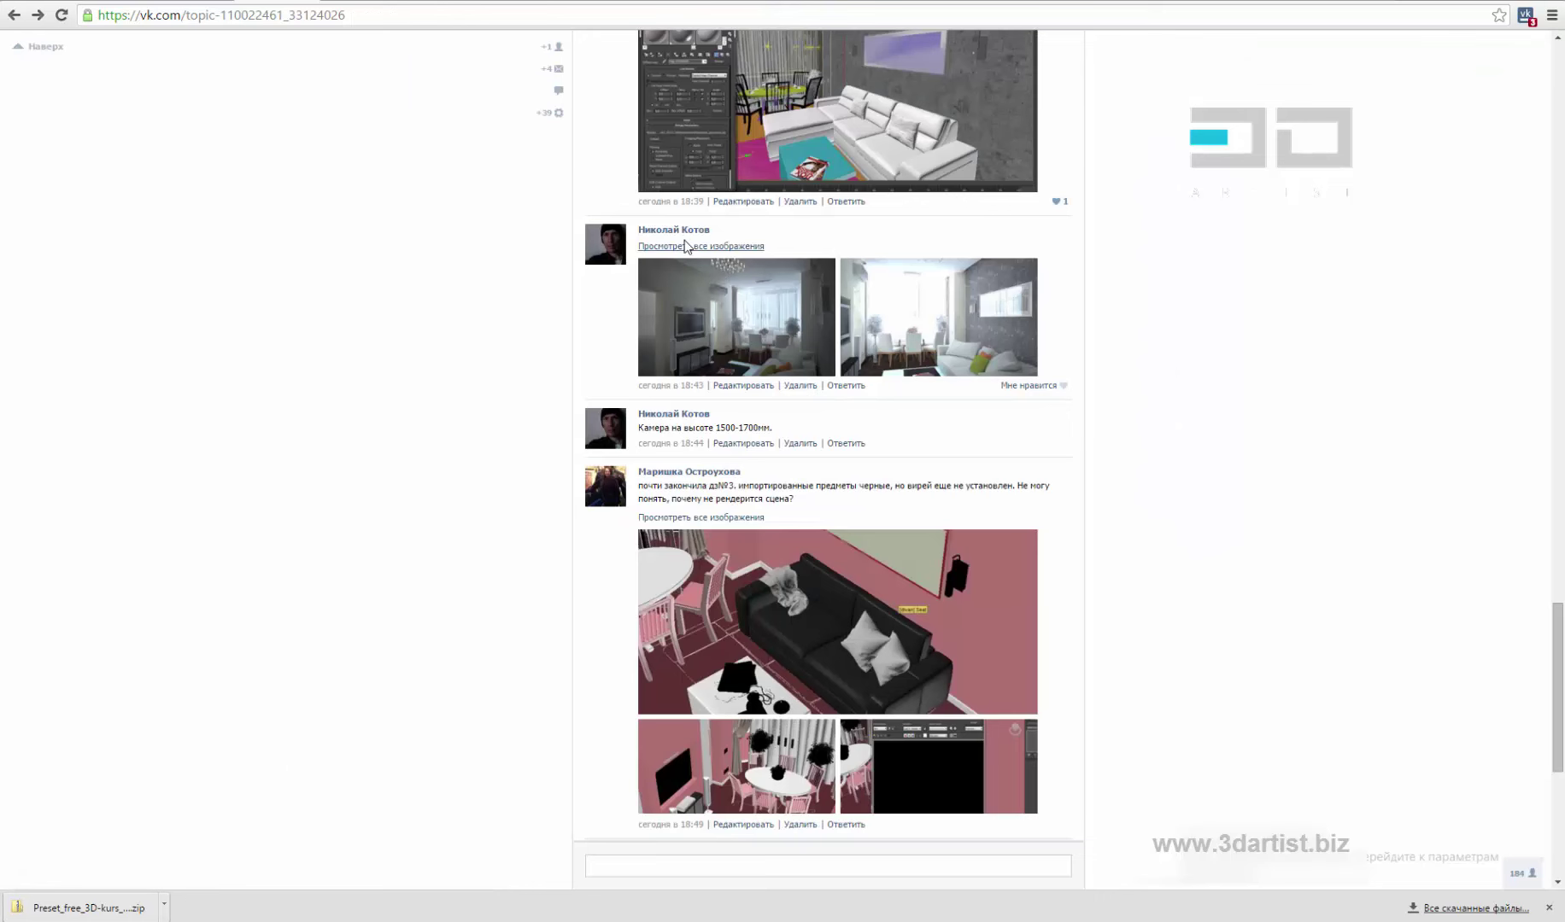
{"action": "left_click", "coordinate": [784, 332]}
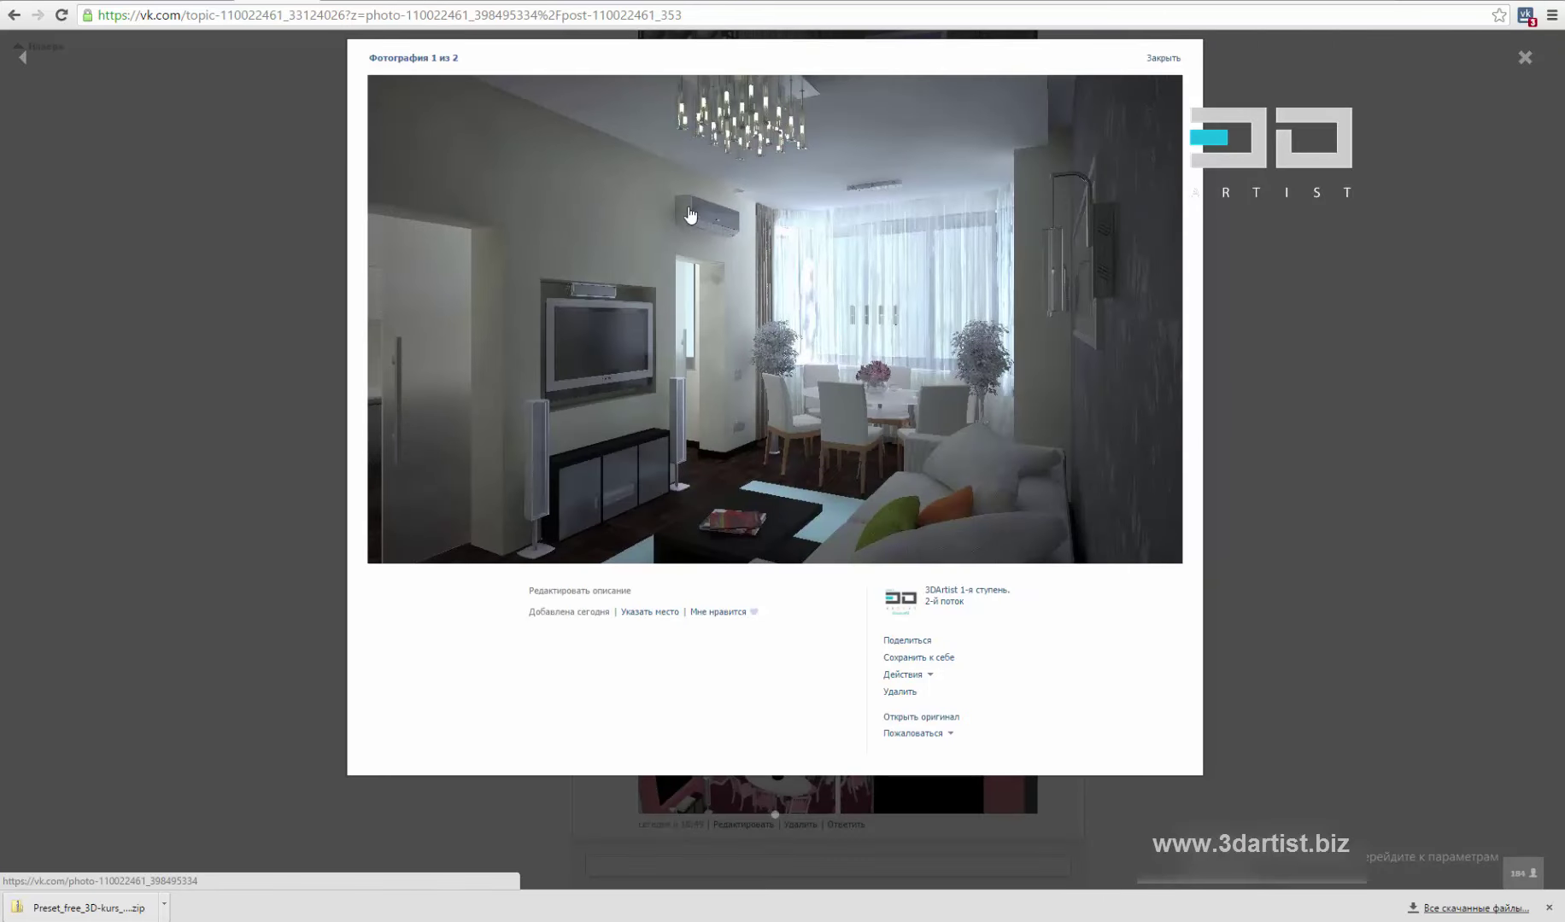
{"action": "left_click", "coordinate": [1333, 335]}
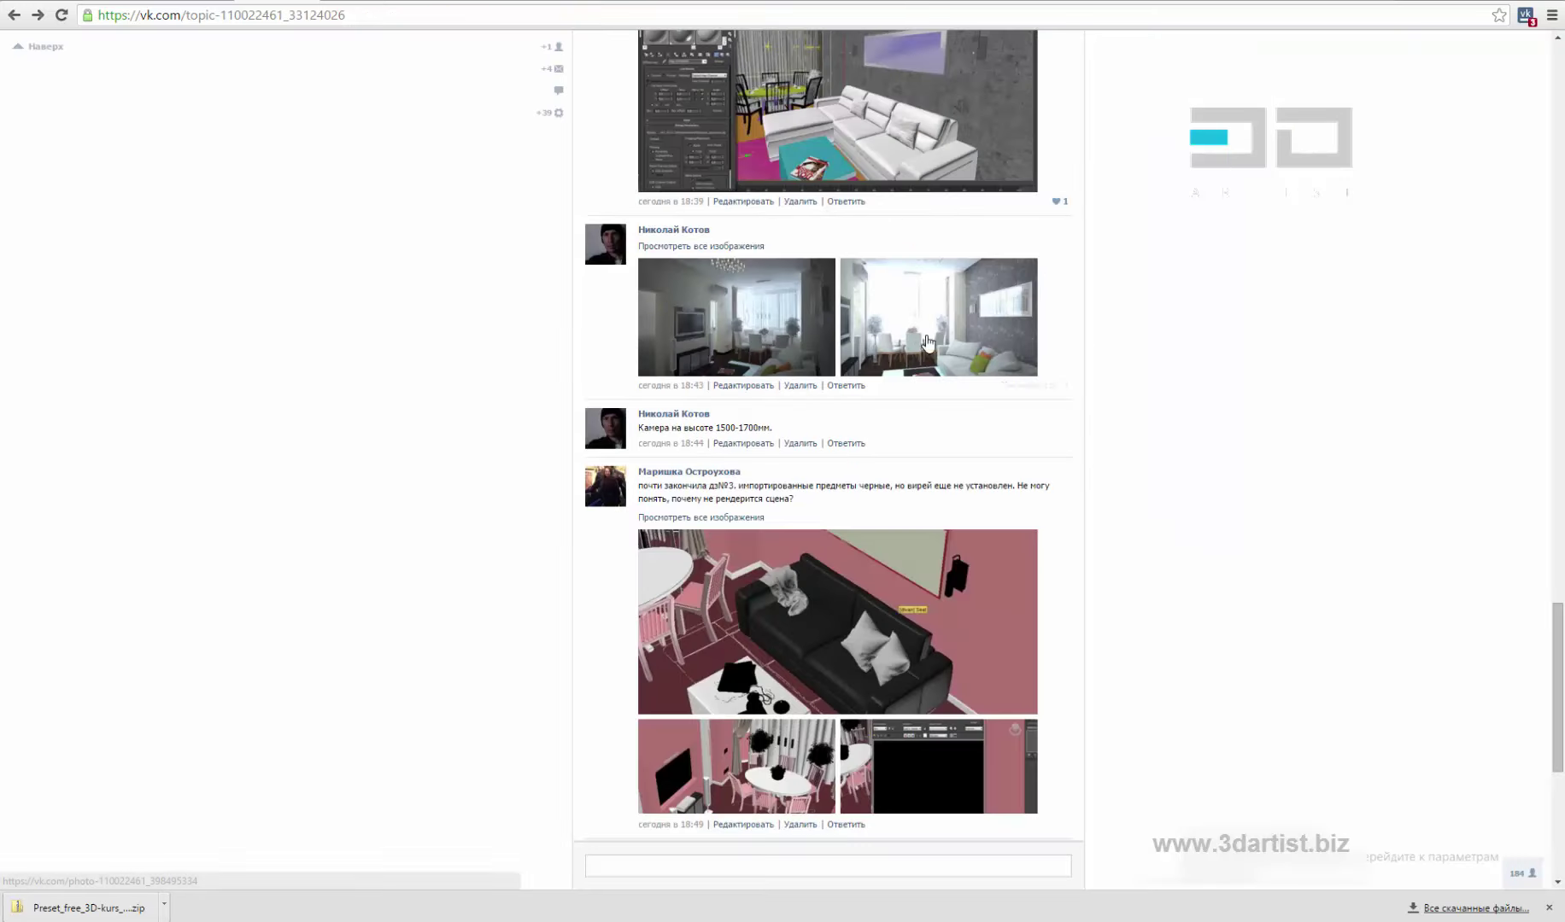
{"action": "left_click", "coordinate": [924, 340]}
{"action": "left_click", "coordinate": [1318, 298]}
{"action": "scroll", "coordinate": [1223, 305], "scroll_direction": "down", "scroll_amount": 2}
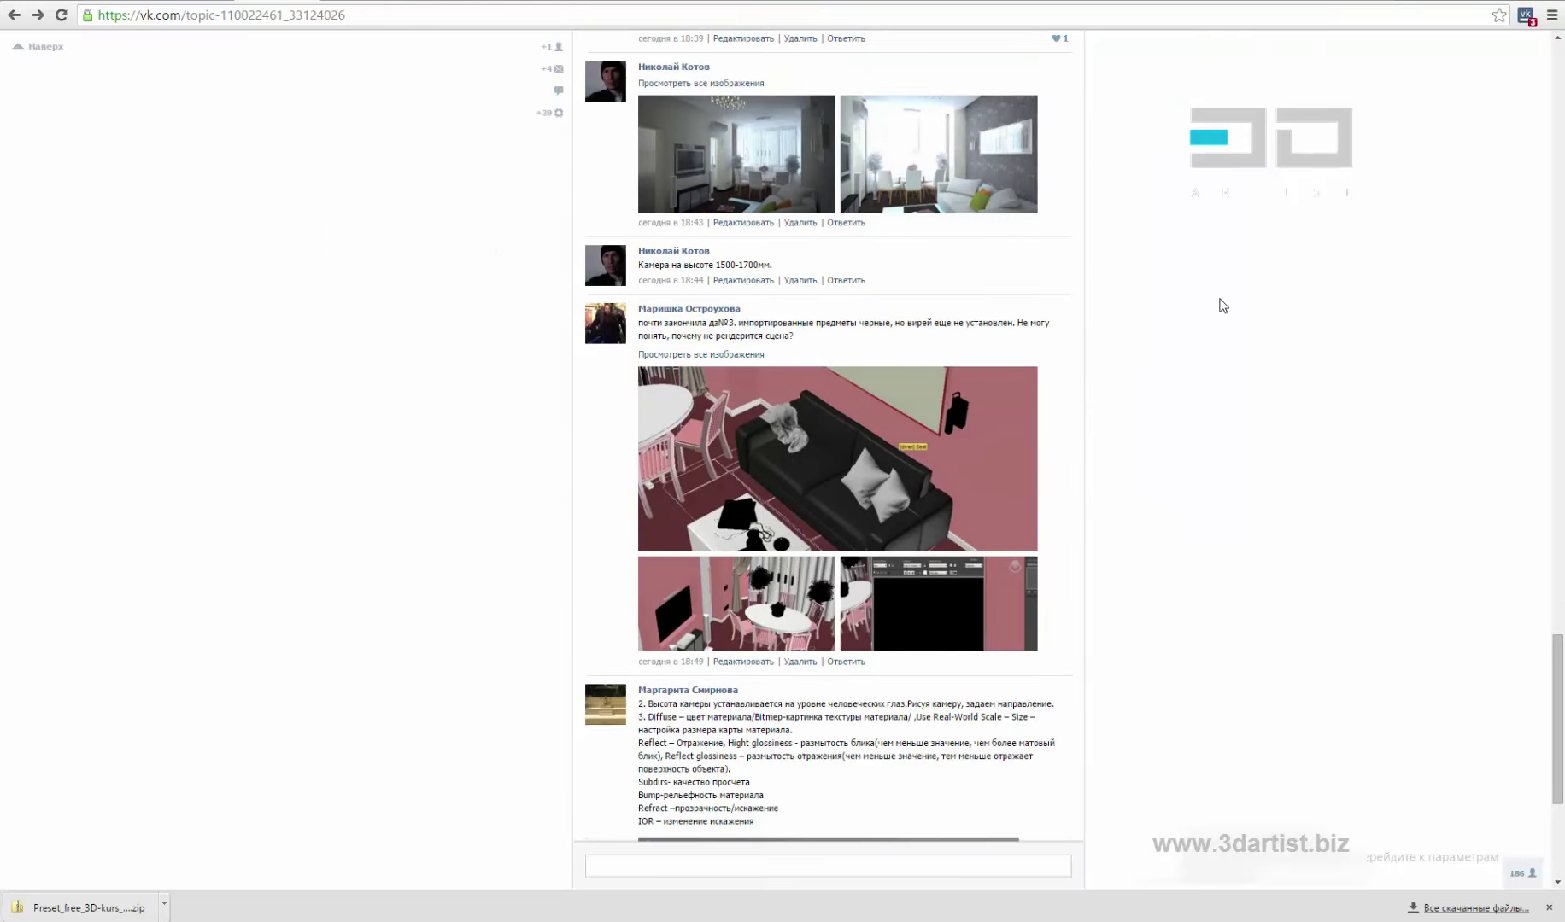
{"action": "scroll", "coordinate": [1230, 426], "scroll_direction": "up", "scroll_amount": 2}
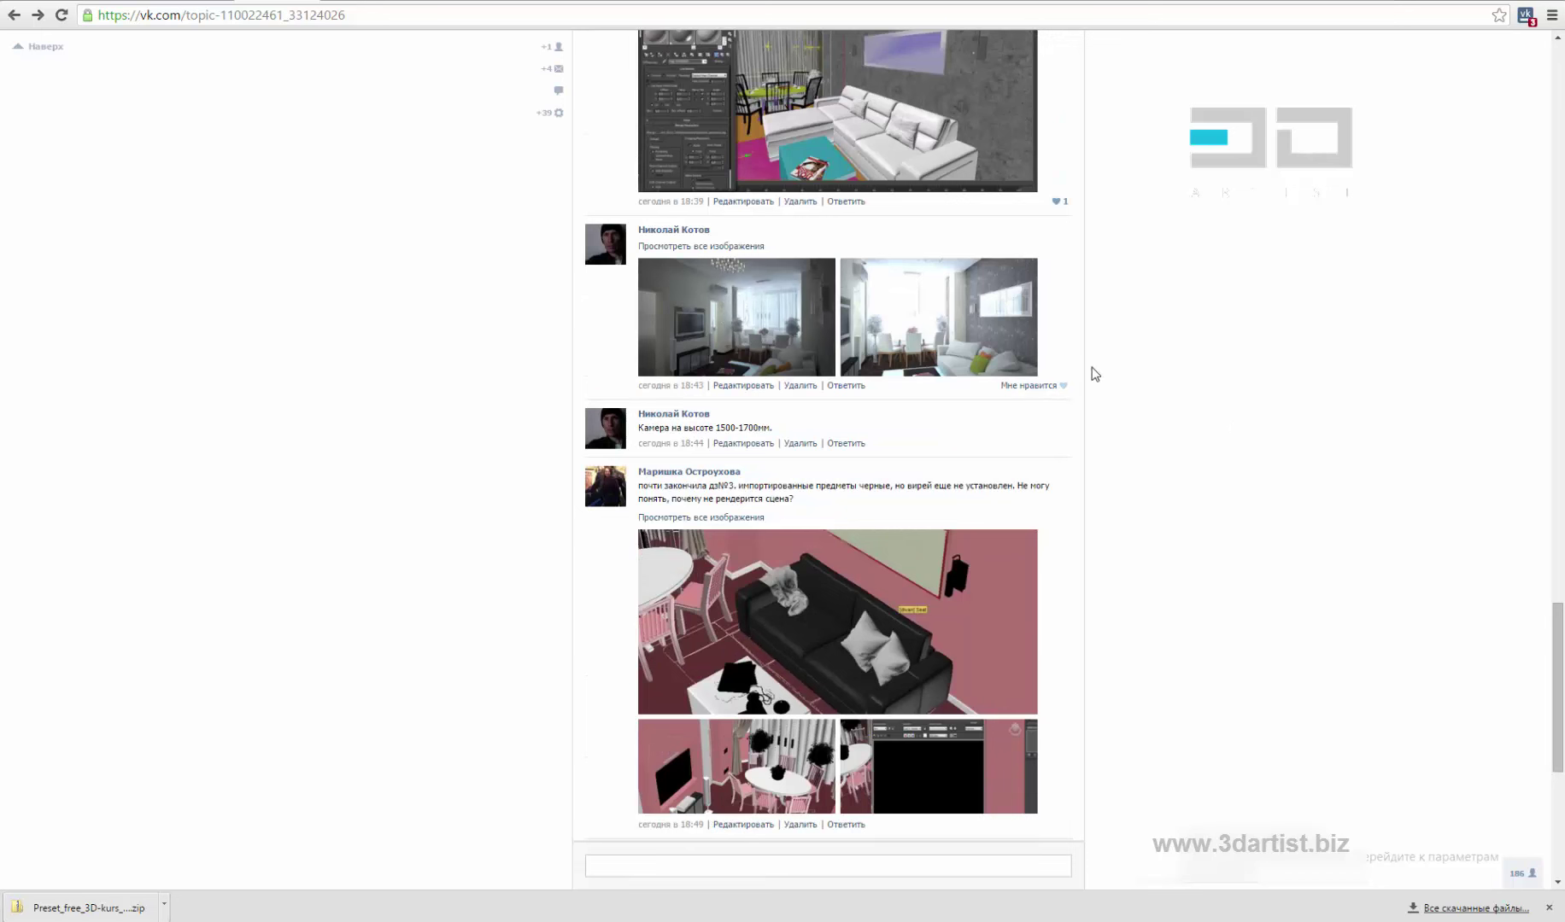
{"action": "left_click", "coordinate": [1063, 389]}
Highlight the camera height range in the comment «Камера на высоте 1500-1700мм»
{"action": "scroll", "coordinate": [1139, 256], "scroll_direction": "down", "scroll_amount": 1}
{"action": "scroll", "coordinate": [1149, 333], "scroll_direction": "down", "scroll_amount": 1}
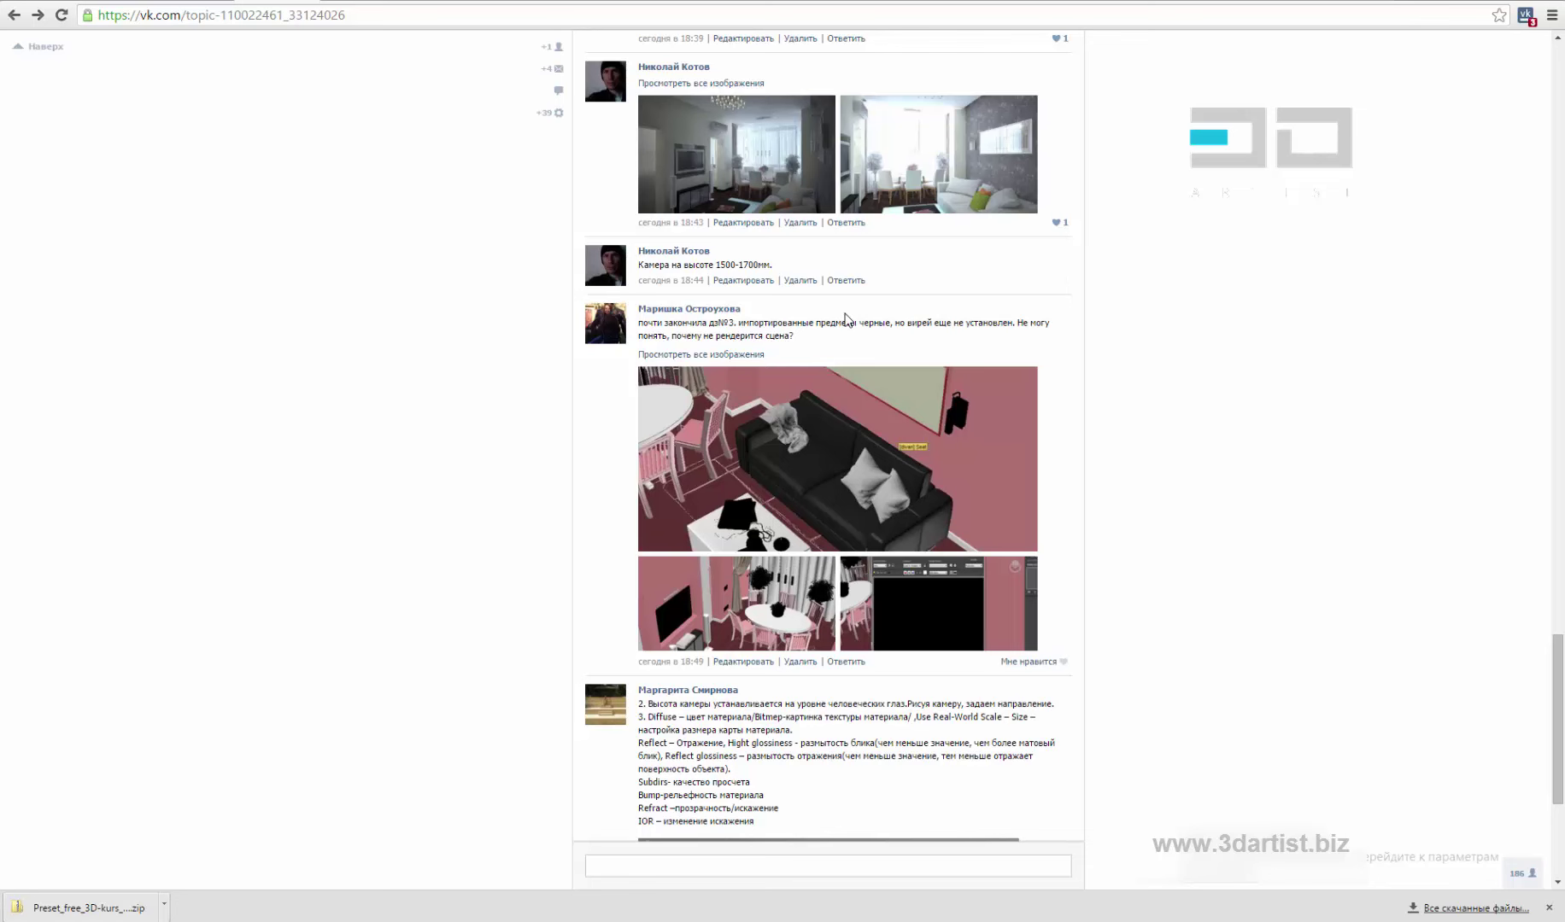
{"action": "scroll", "coordinate": [845, 313], "scroll_direction": "down", "scroll_amount": 2}
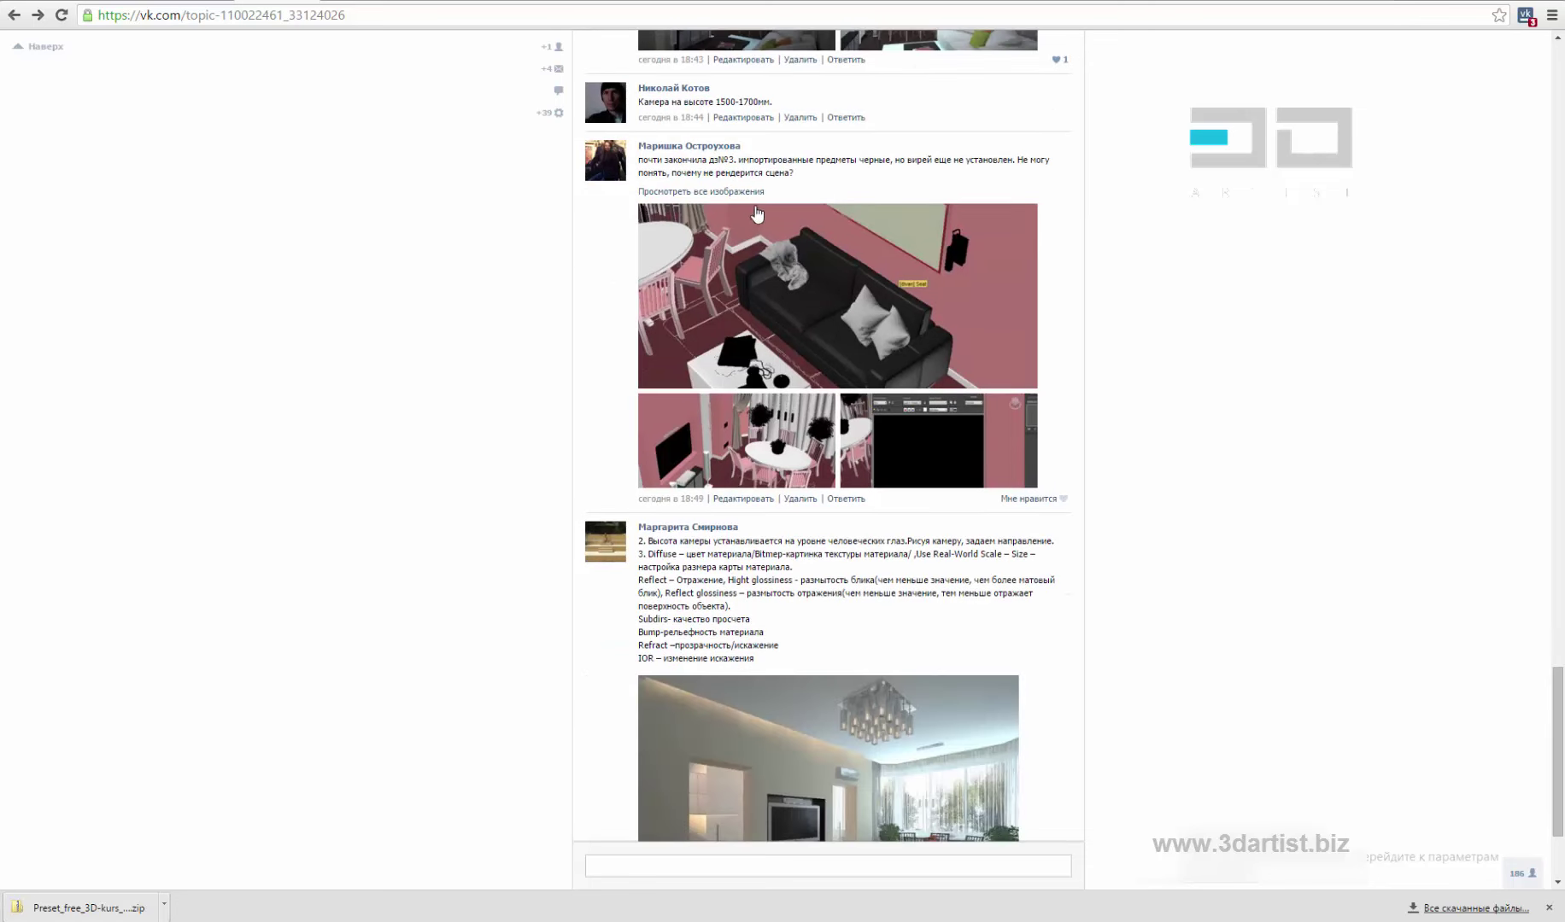
{"action": "double_click", "coordinate": [727, 102]}
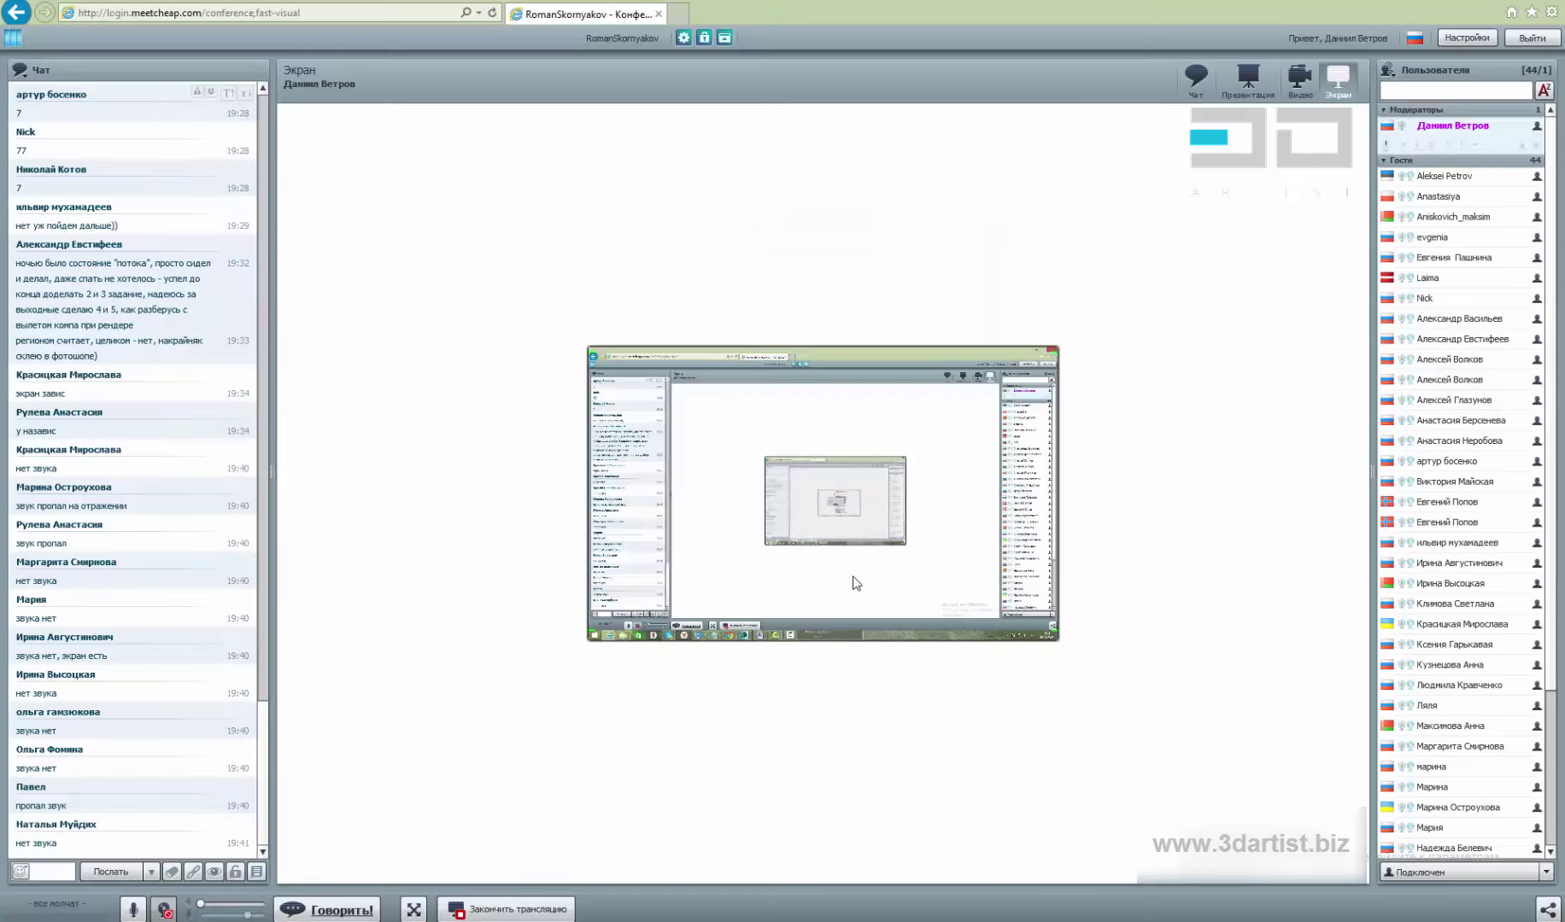
Turn on speaking («Говорить!») in the web conference and return to the VK homework discussion
{"action": "left_click", "coordinate": [341, 912]}
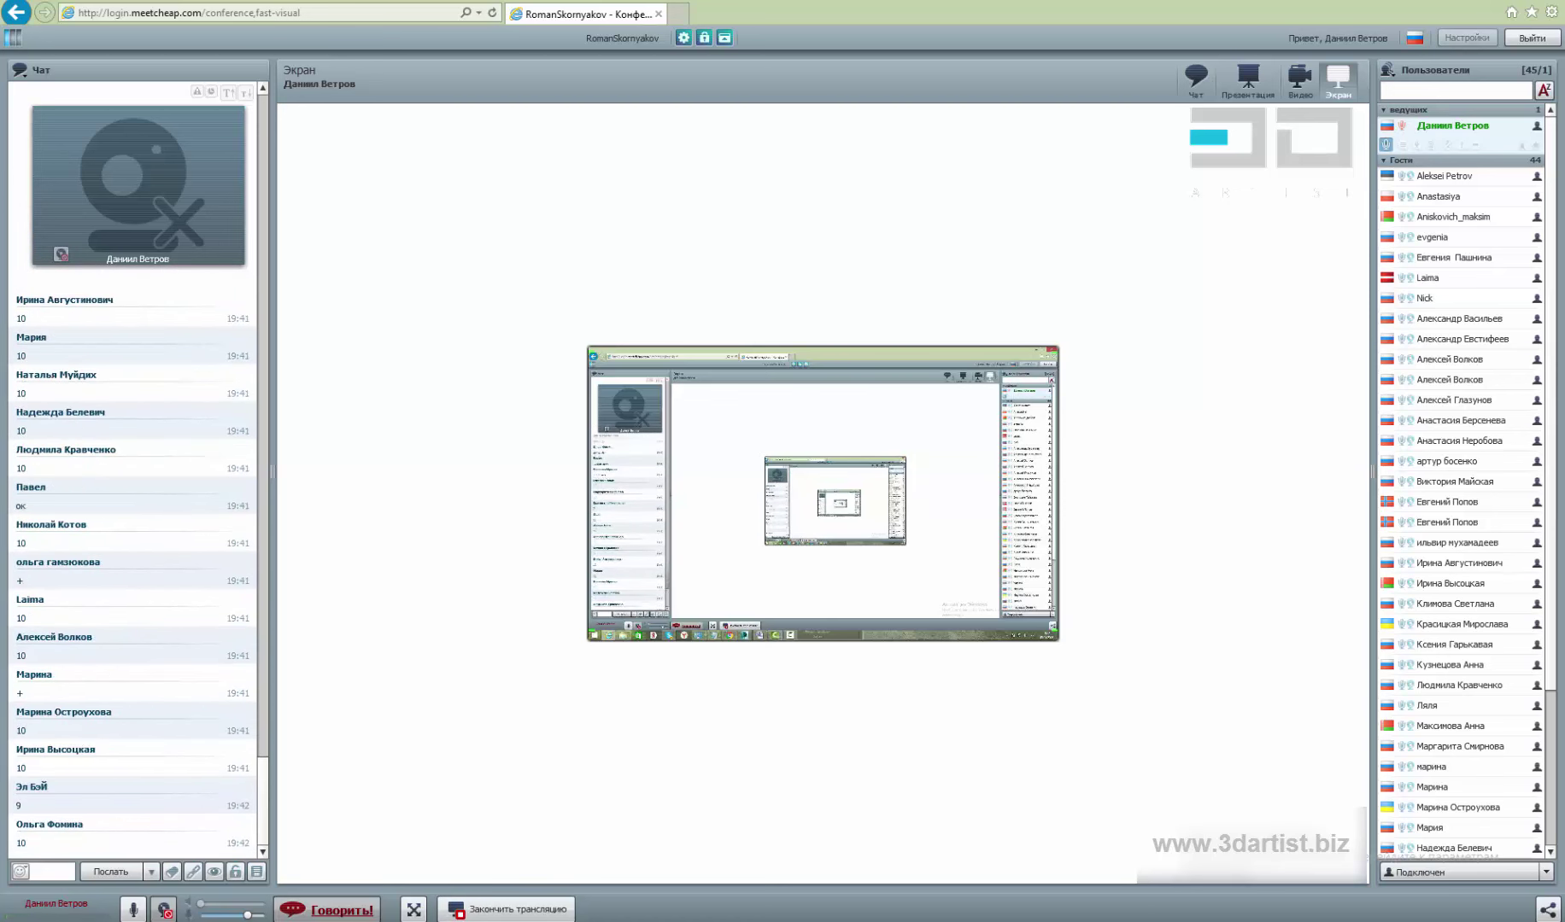
{"action": "left_click", "coordinate": [488, 887]}
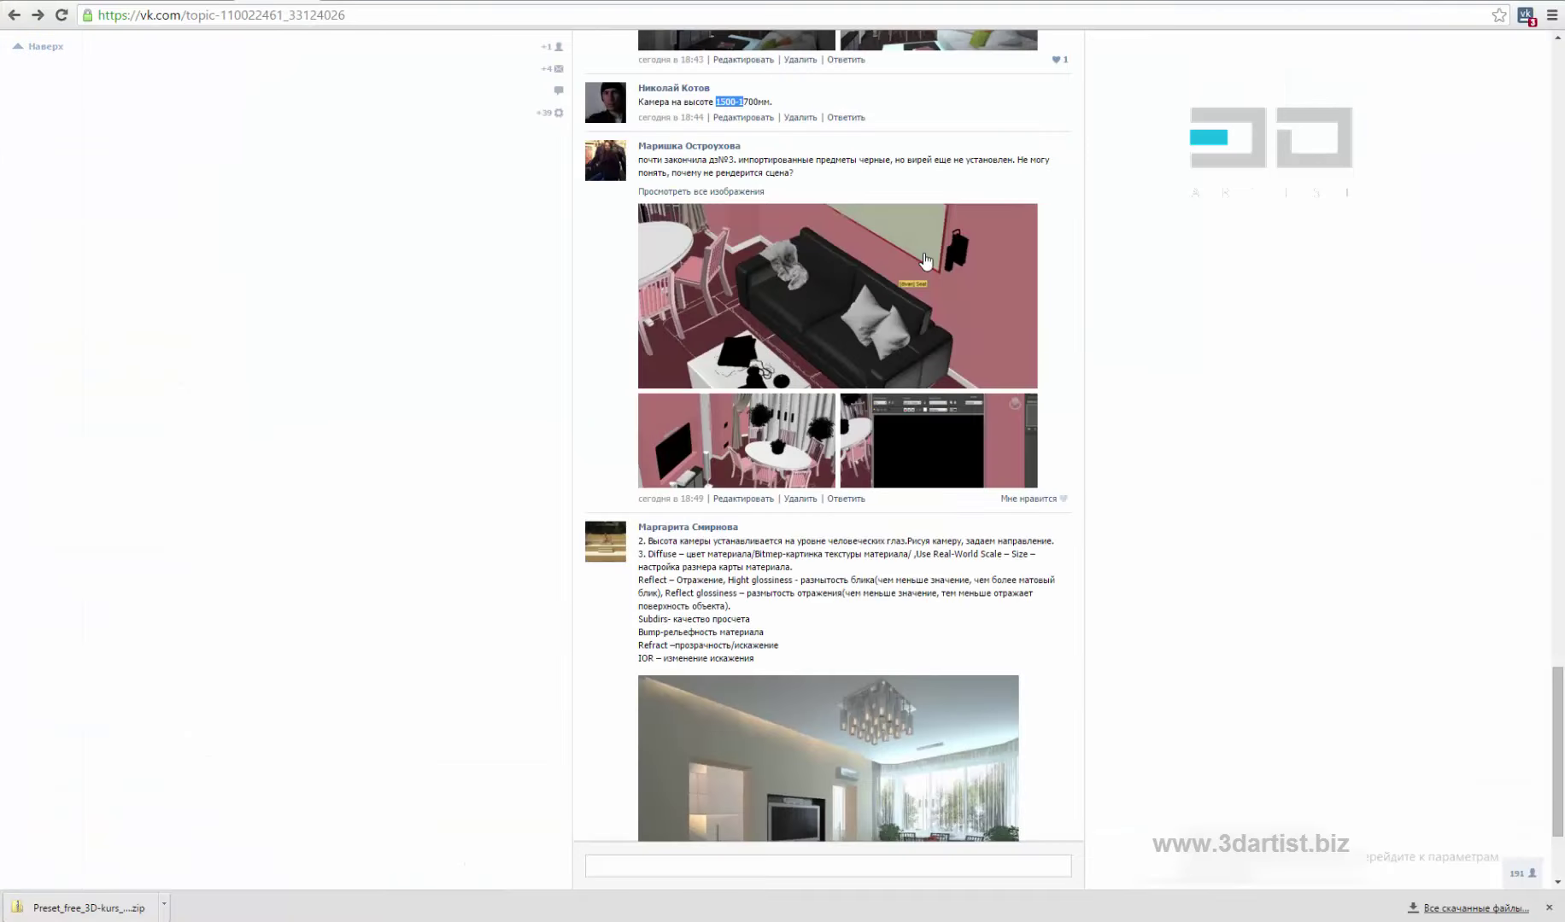
View the pink-room viewport screenshots in the homework №3 comment full size, and close the photo viewer
{"action": "scroll", "coordinate": [999, 351], "scroll_direction": "up", "scroll_amount": 1}
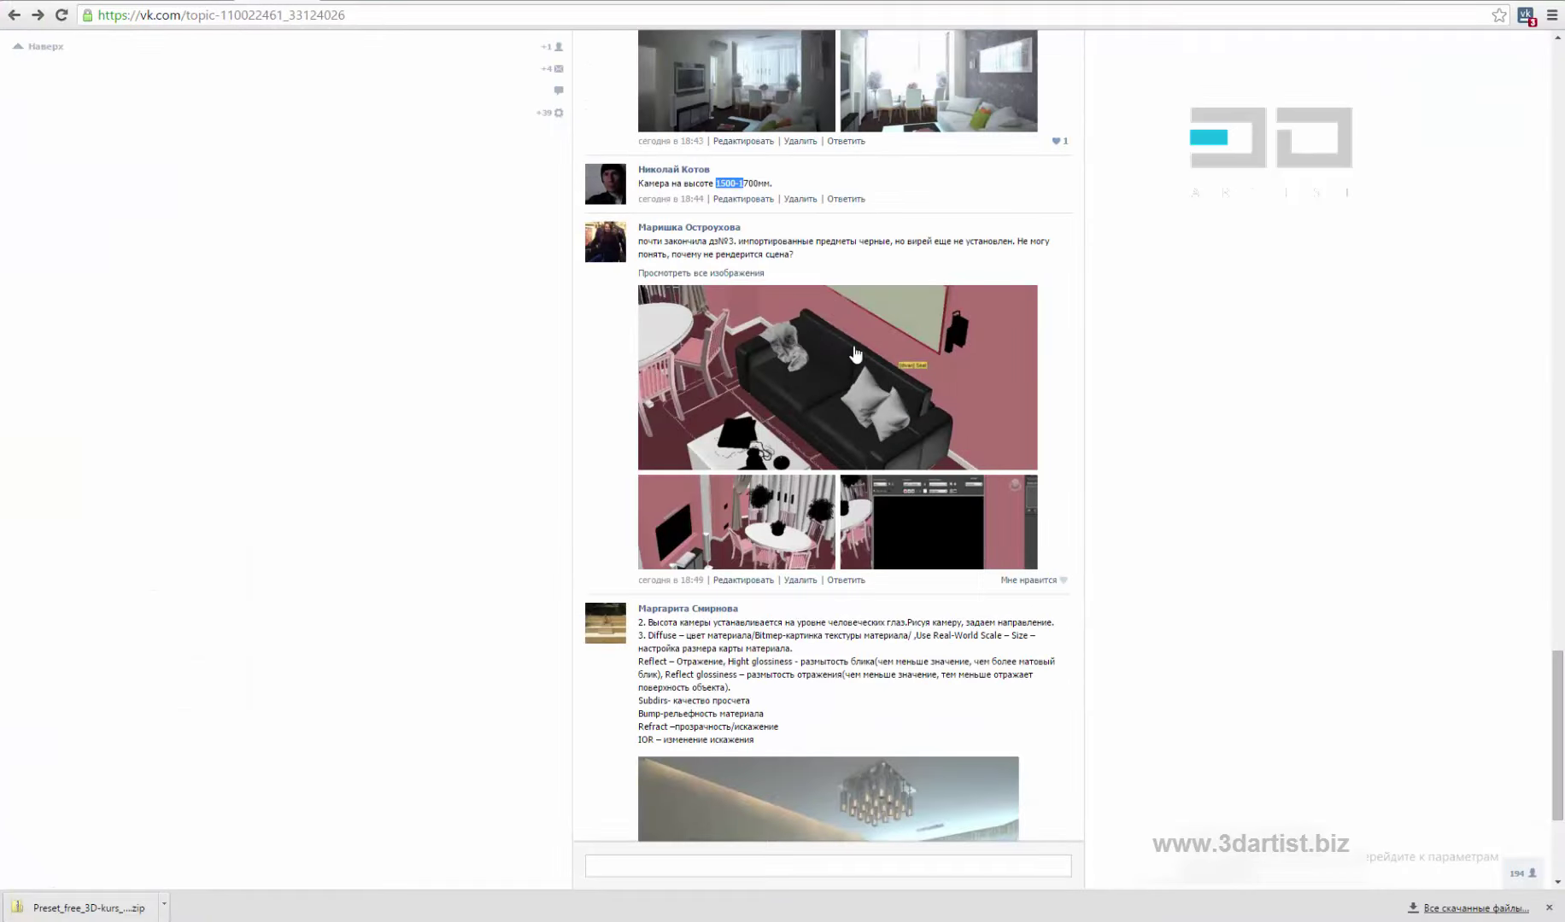
{"action": "left_click", "coordinate": [808, 373]}
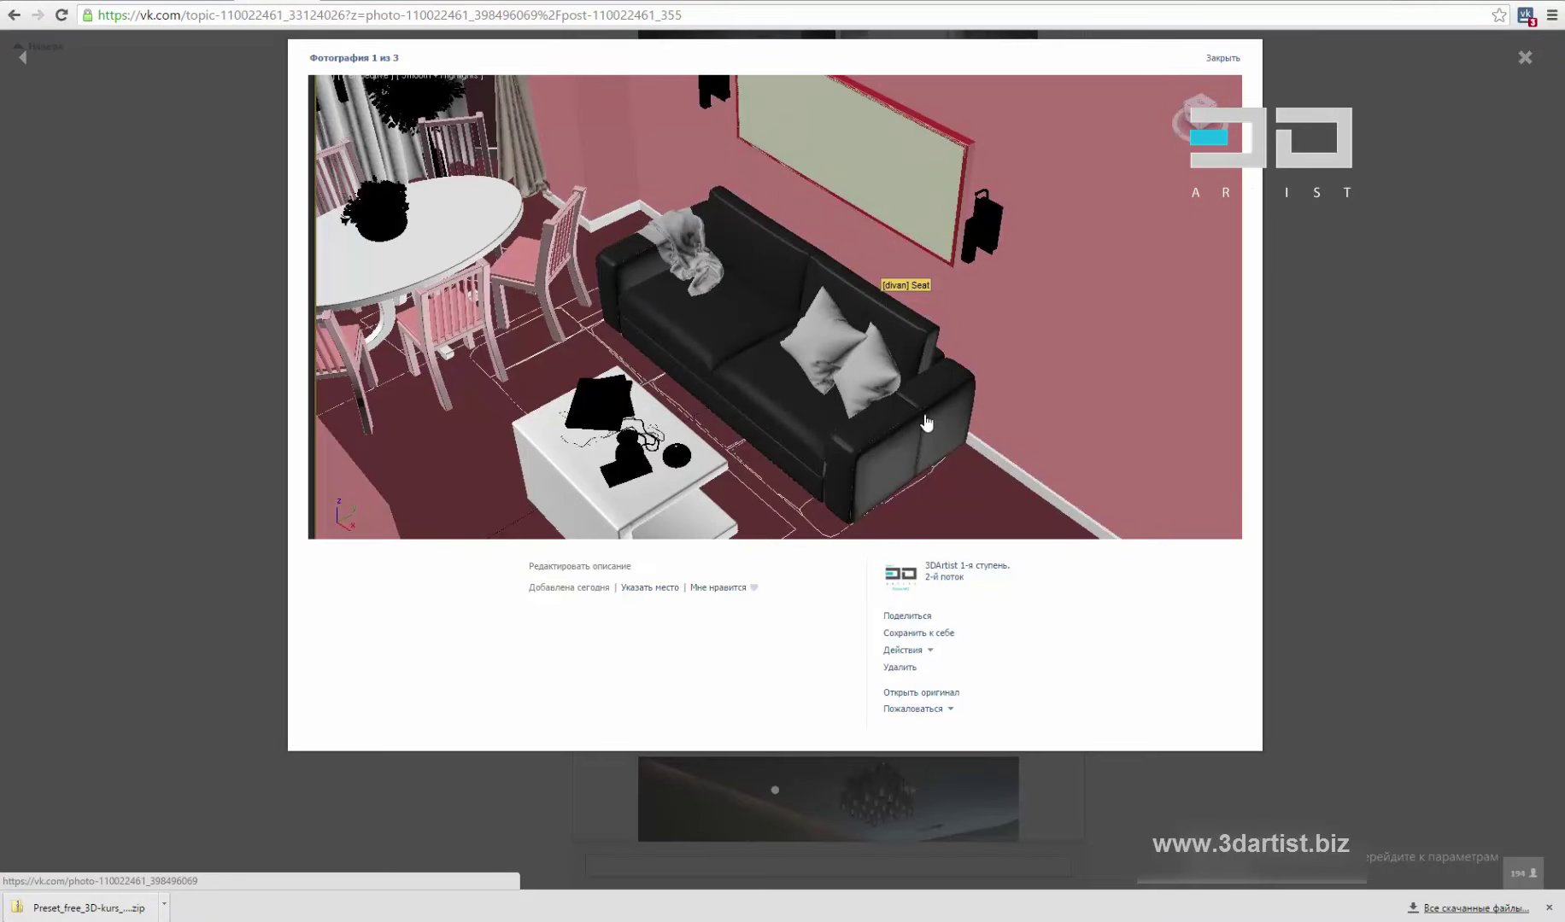
{"action": "left_click", "coordinate": [820, 422]}
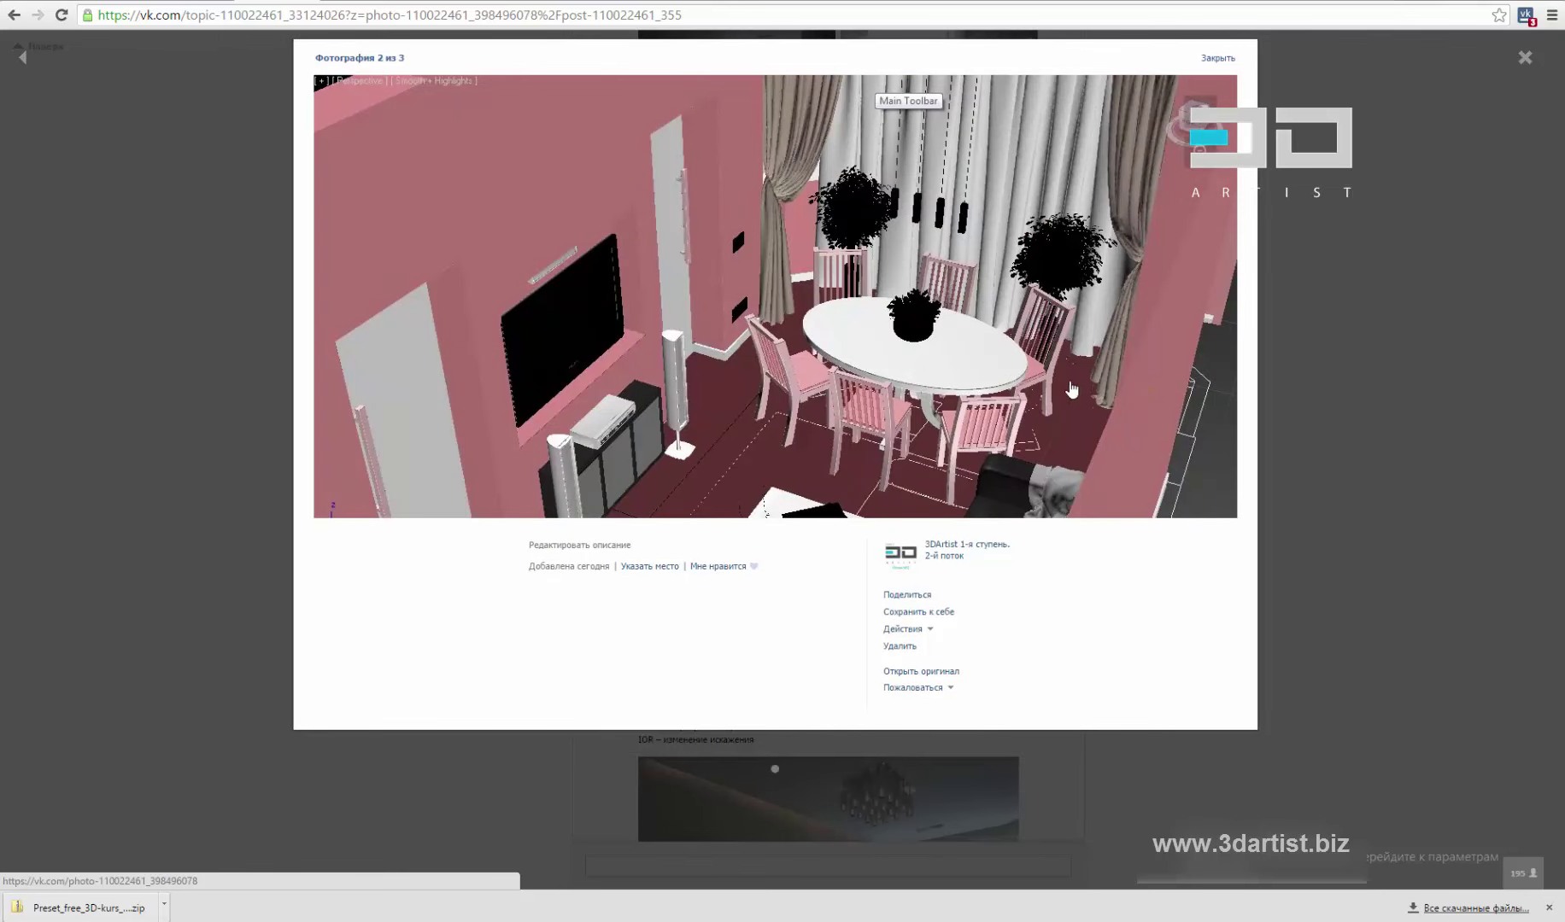
{"action": "left_click", "coordinate": [982, 384]}
{"action": "left_click", "coordinate": [1032, 410]}
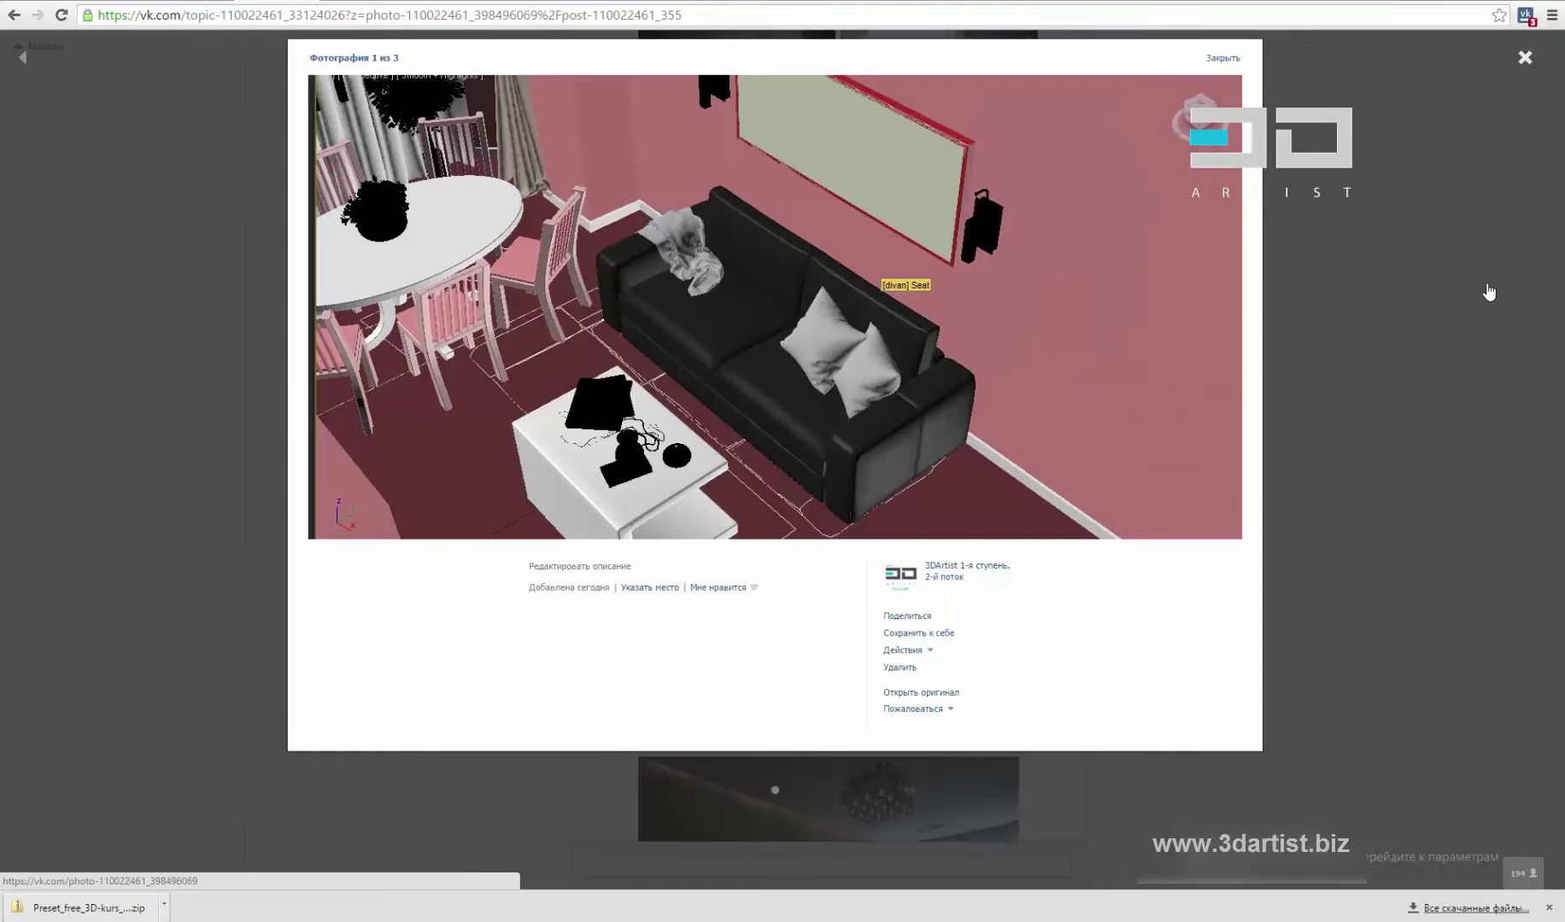
{"action": "left_click", "coordinate": [1489, 292]}
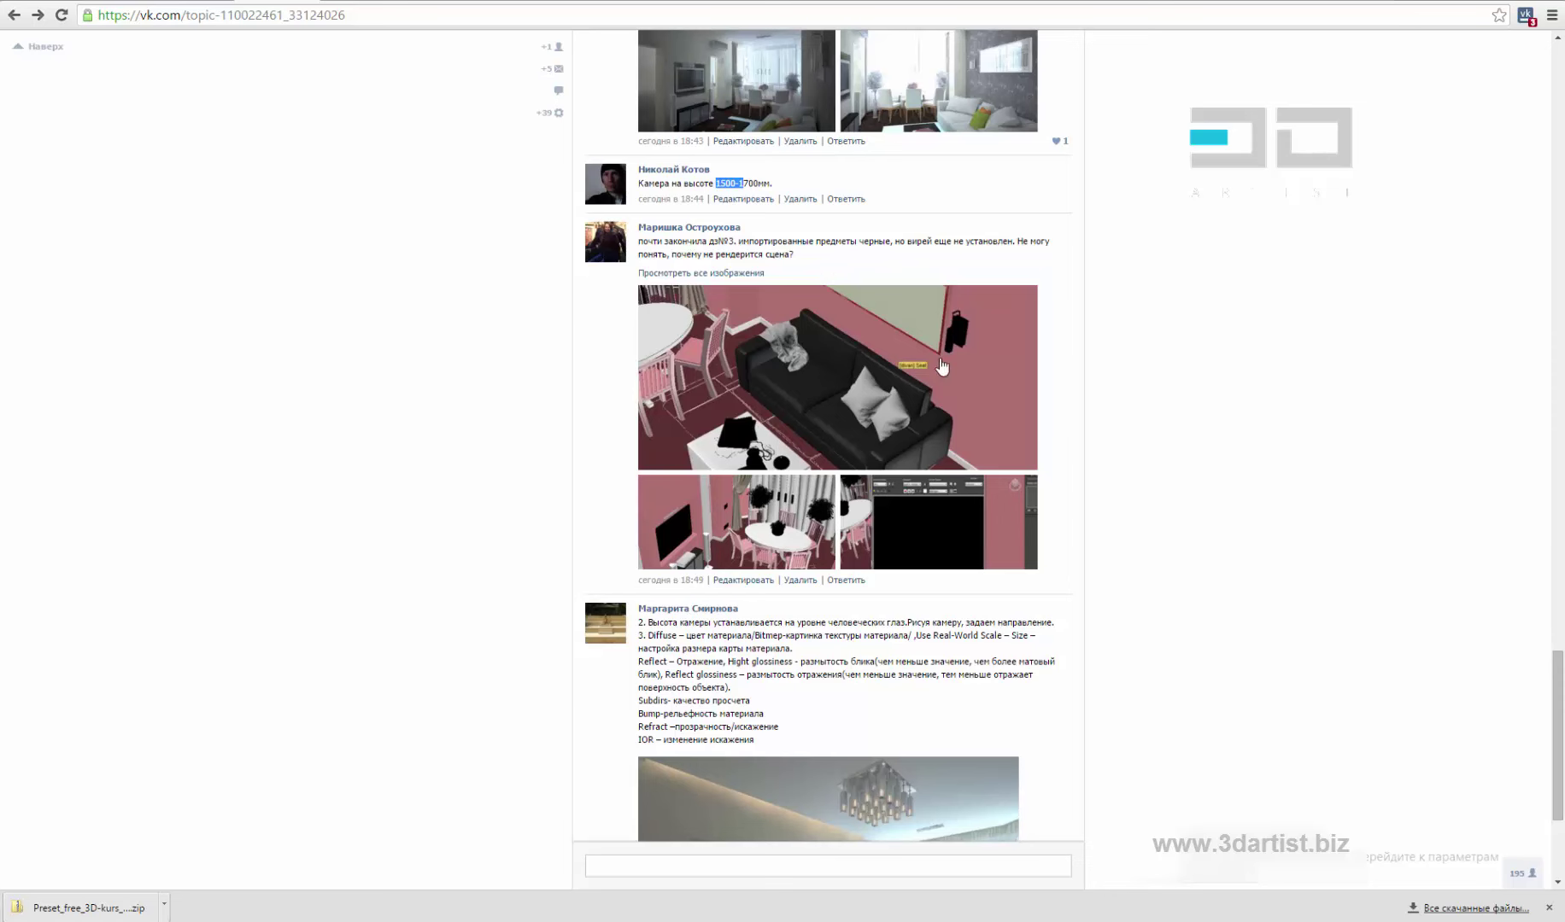
Check the web conference, and return to the discussion to view the comment's screenshot of the black render window
{"action": "left_click", "coordinate": [179, 915]}
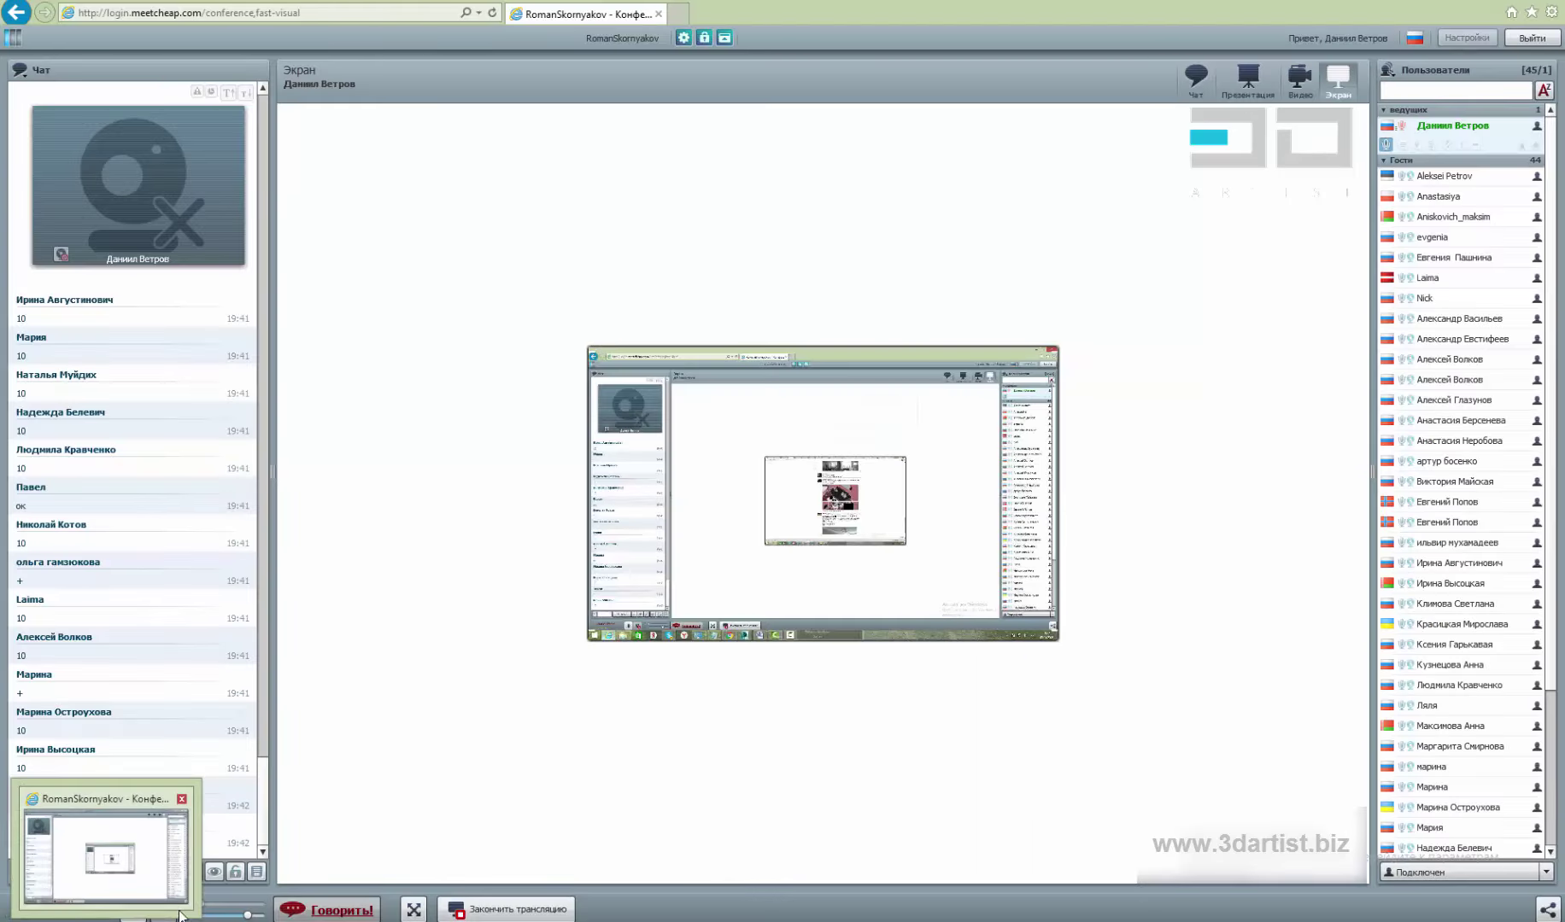
{"action": "left_click", "coordinate": [503, 864]}
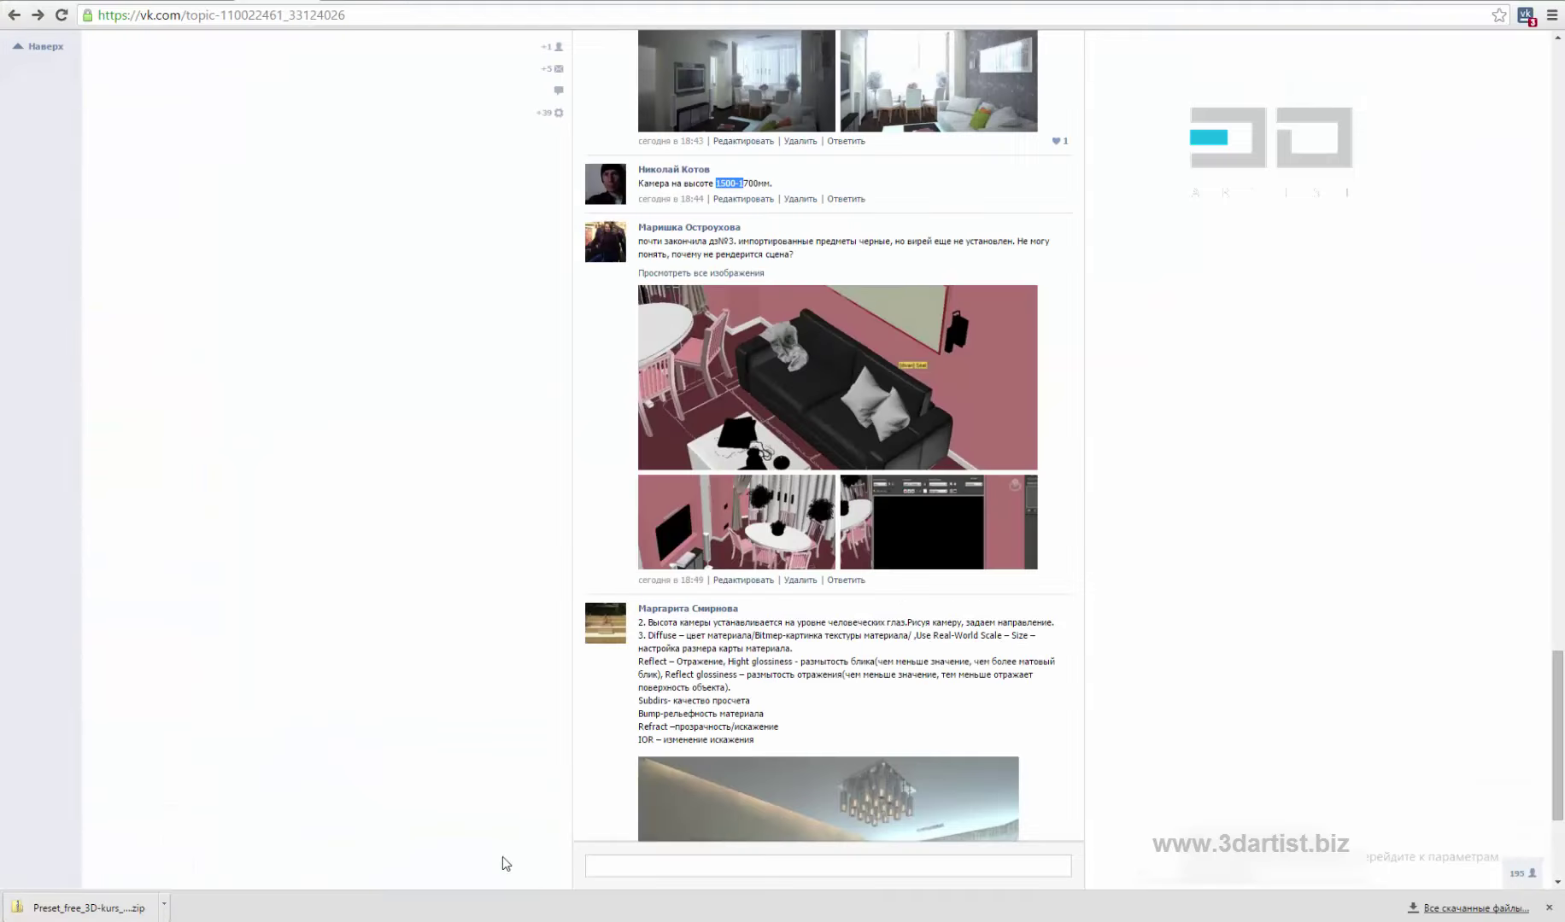
{"action": "scroll", "coordinate": [1076, 299], "scroll_direction": "down", "scroll_amount": 1}
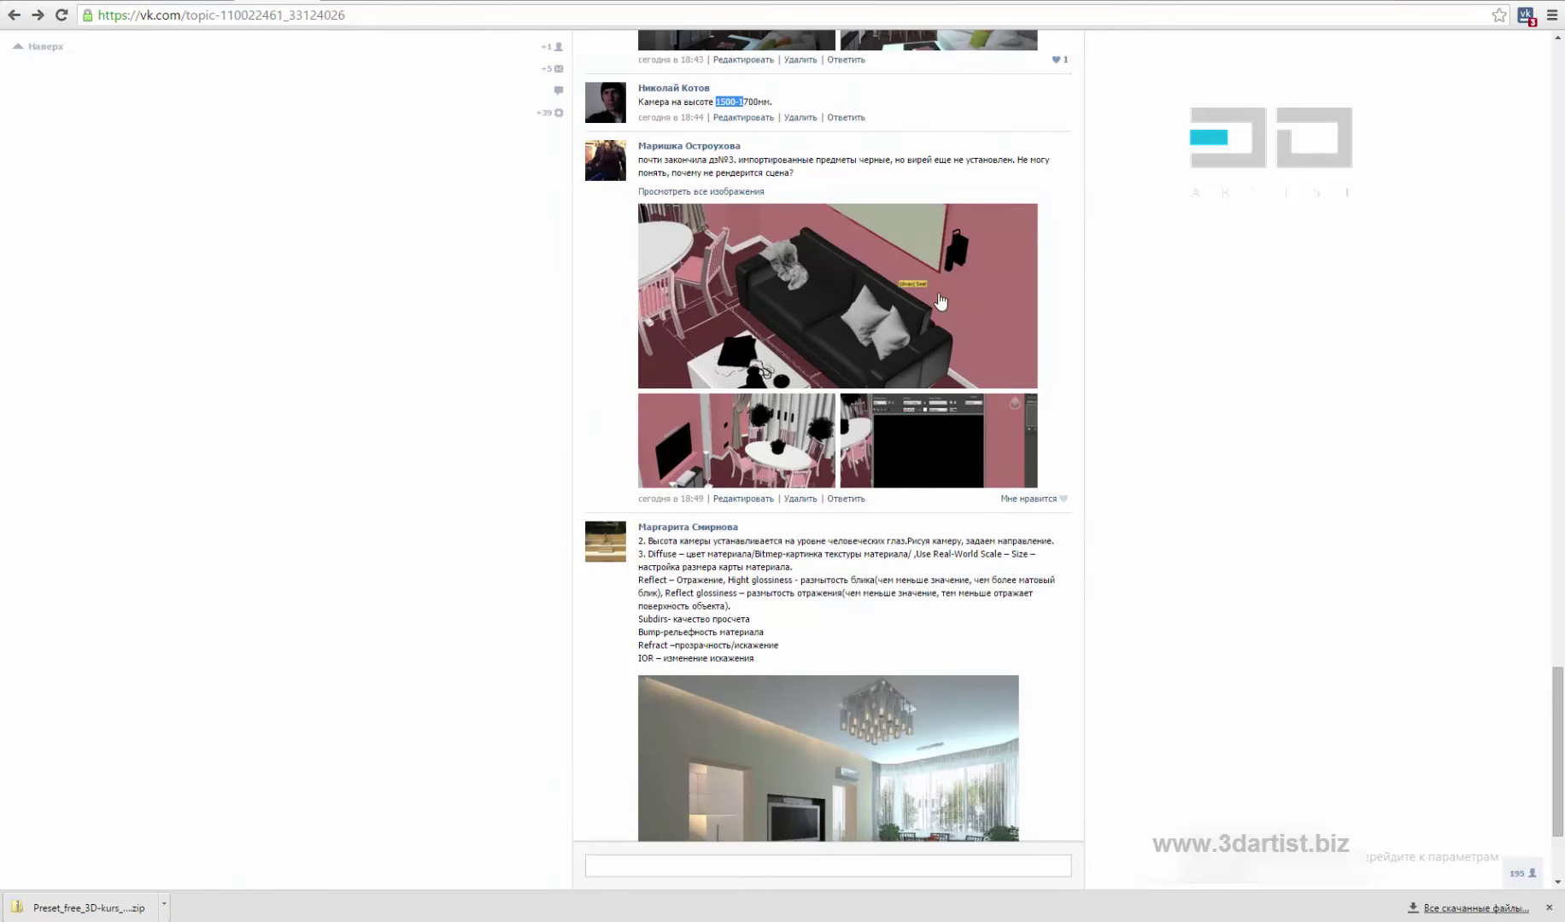
{"action": "left_click", "coordinate": [959, 447]}
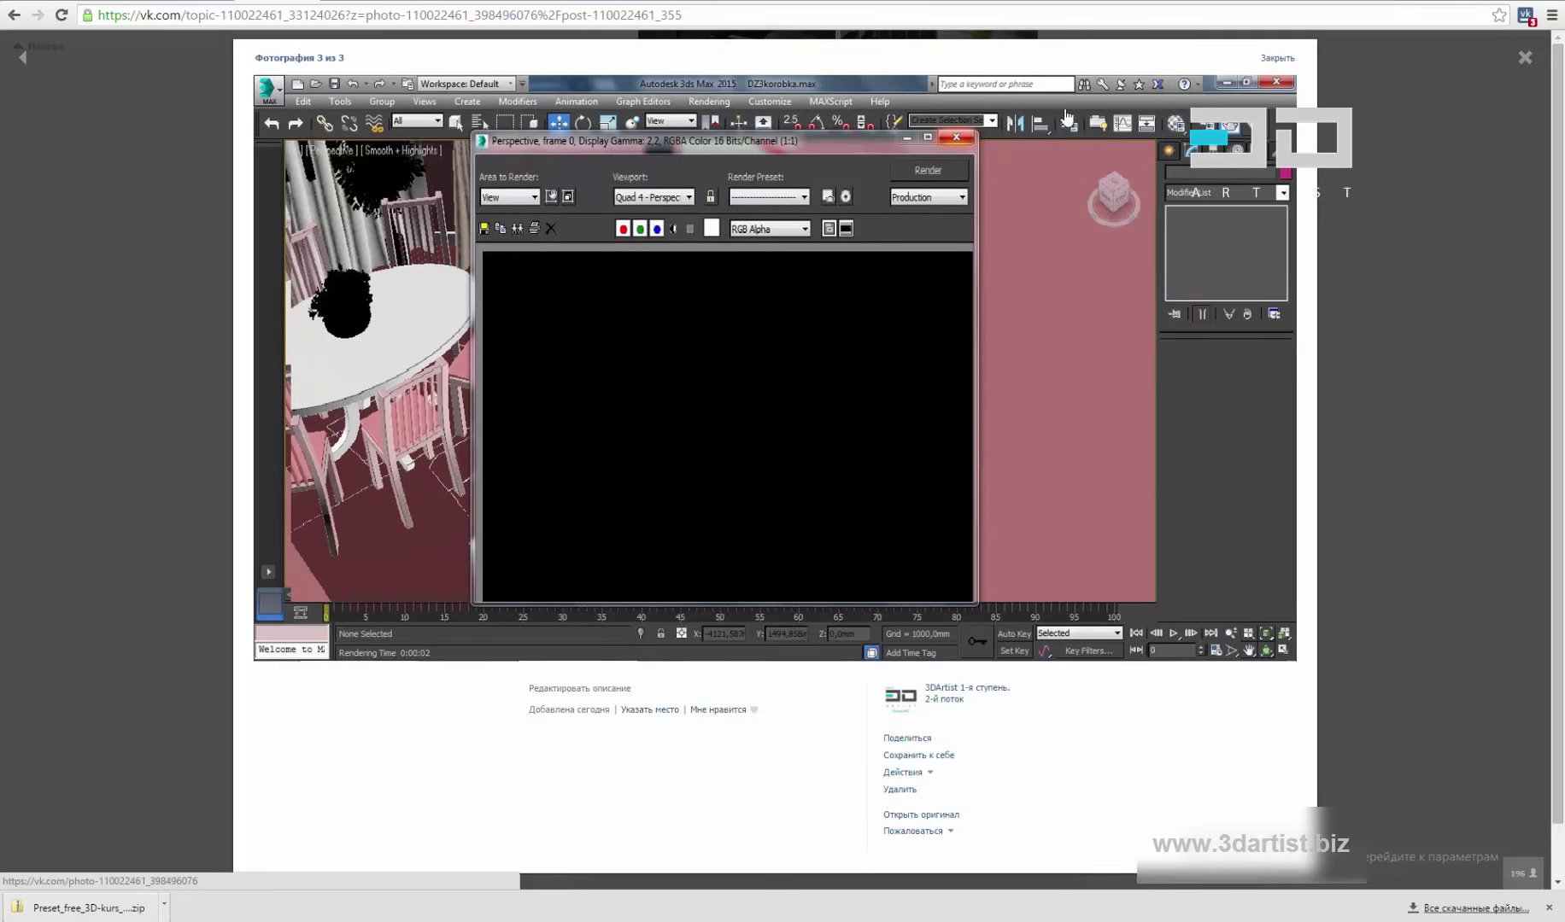
{"action": "left_click", "coordinate": [1422, 181]}
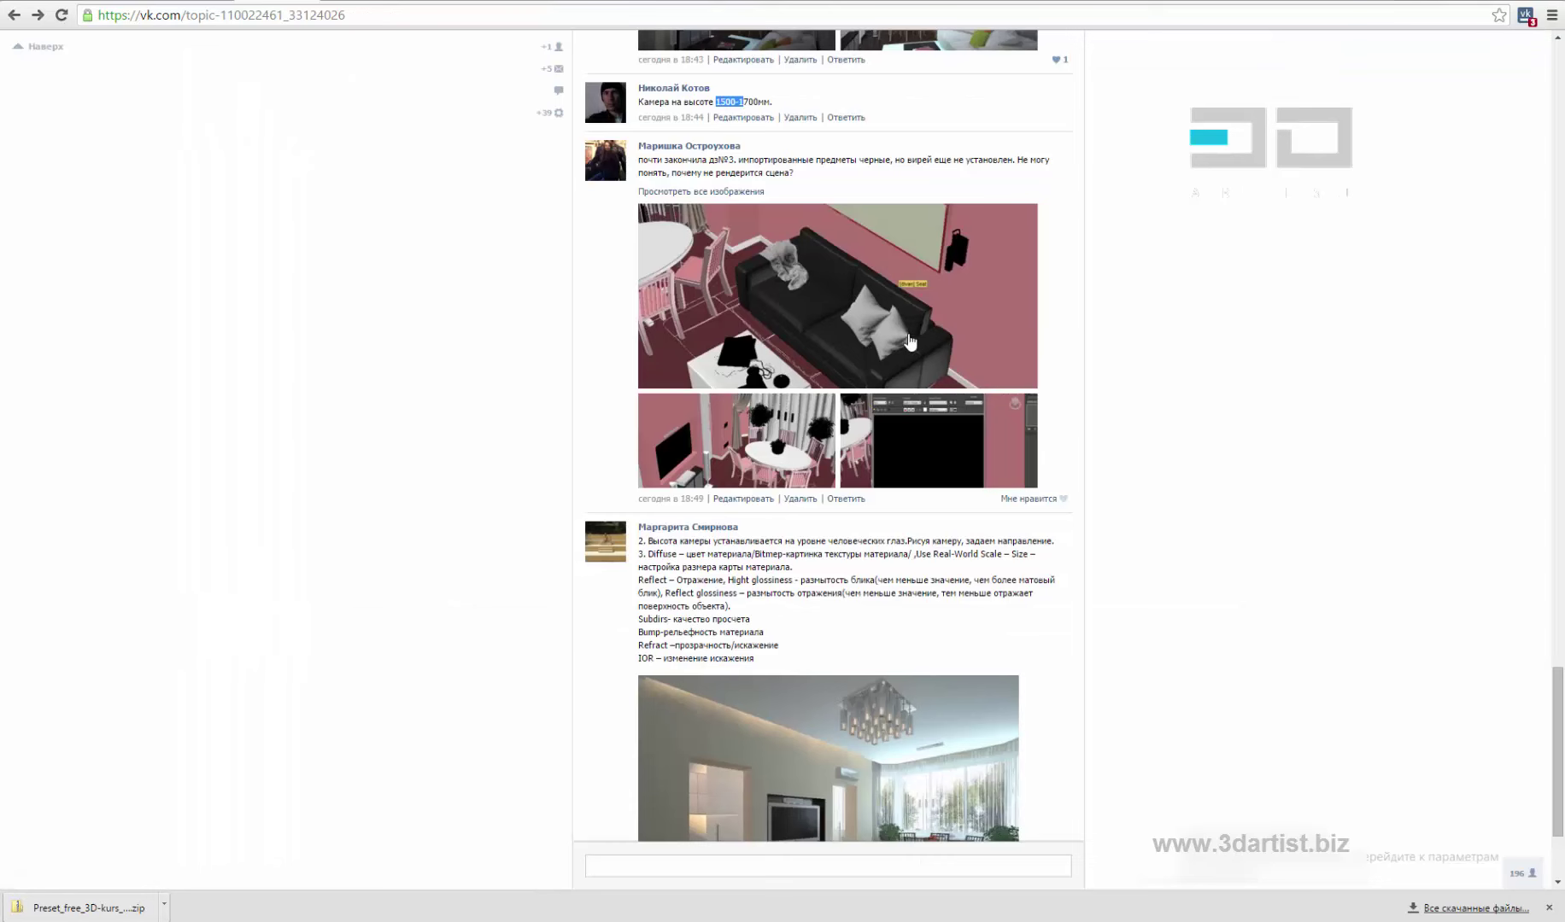
View the pink dining-area screenshot full size again, close it and like the homework №3 comment
{"action": "scroll", "coordinate": [897, 342], "scroll_direction": "up", "scroll_amount": 3}
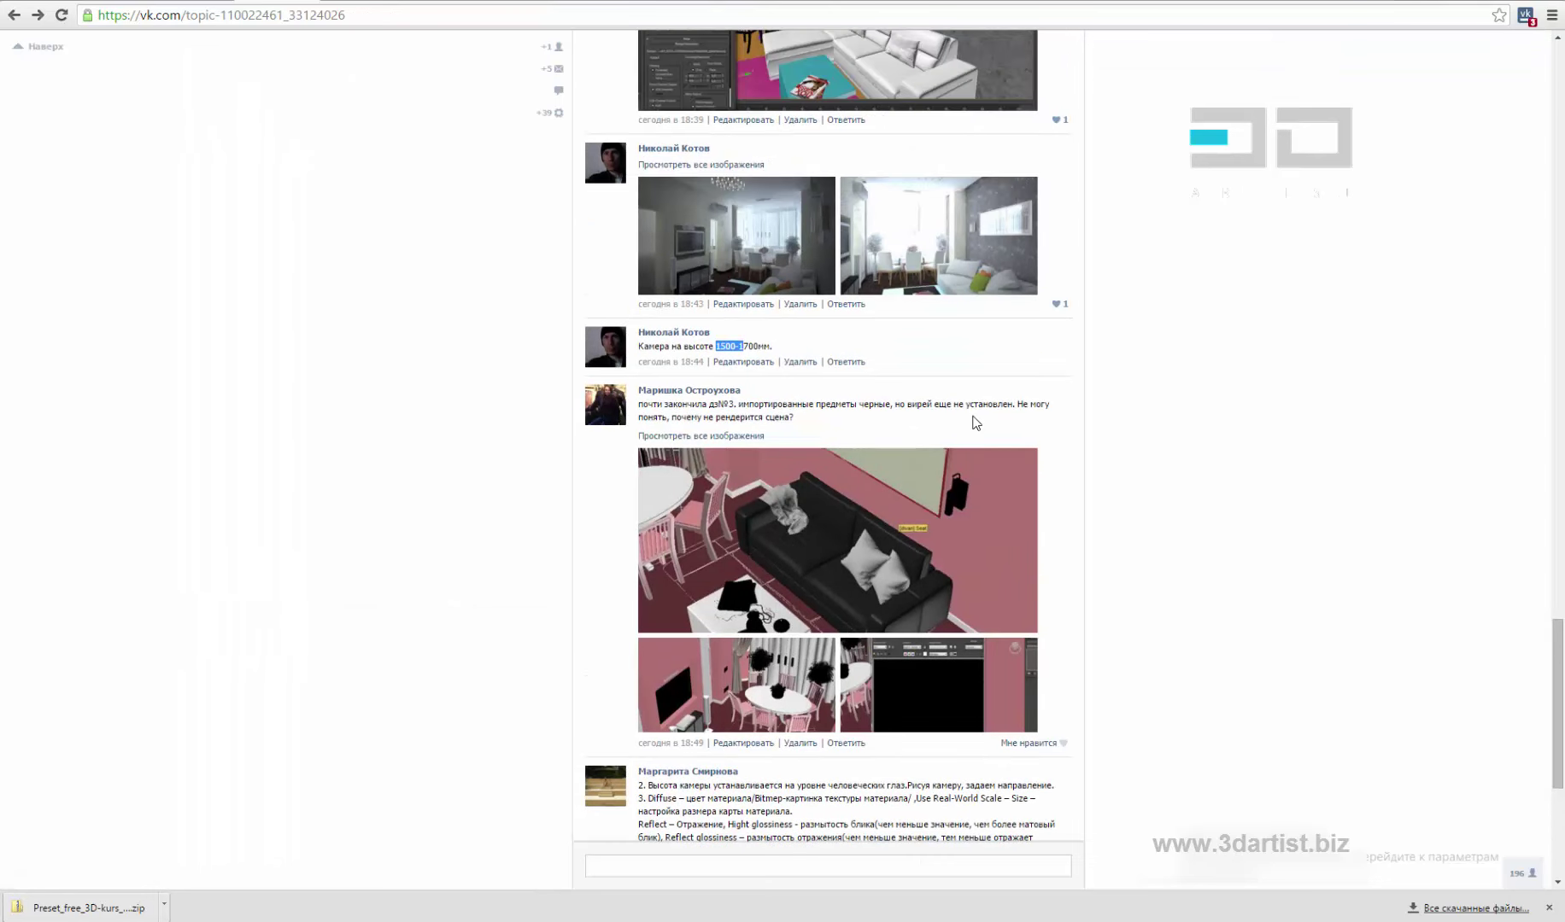
{"action": "scroll", "coordinate": [845, 465], "scroll_direction": "down", "scroll_amount": 1}
{"action": "left_click", "coordinate": [769, 597]}
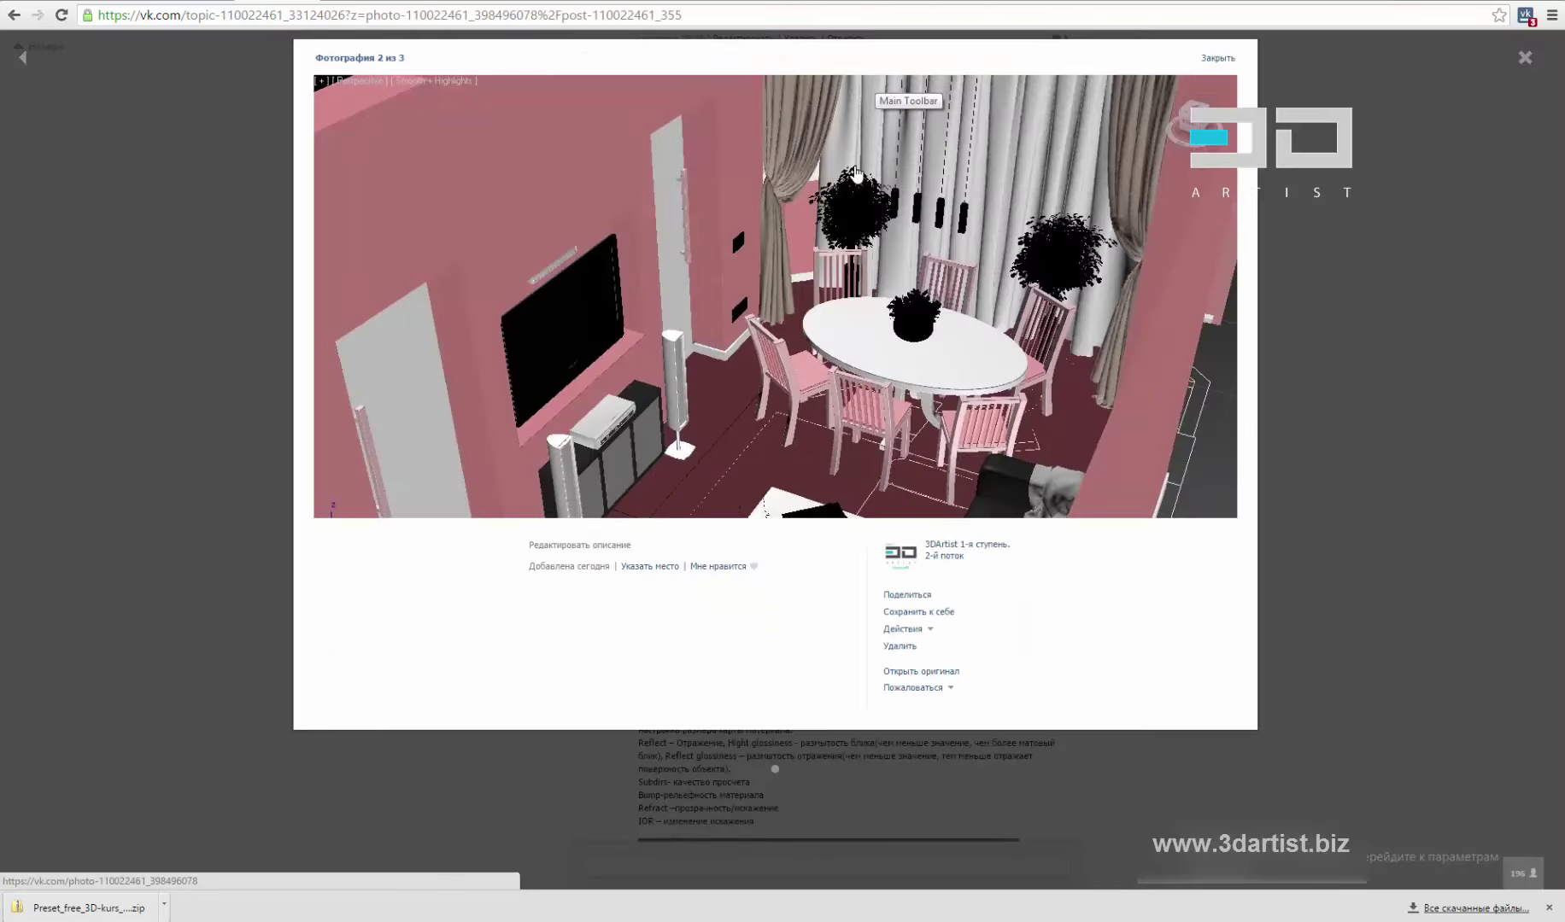
{"action": "left_click", "coordinate": [1102, 427]}
{"action": "left_click", "coordinate": [1382, 371]}
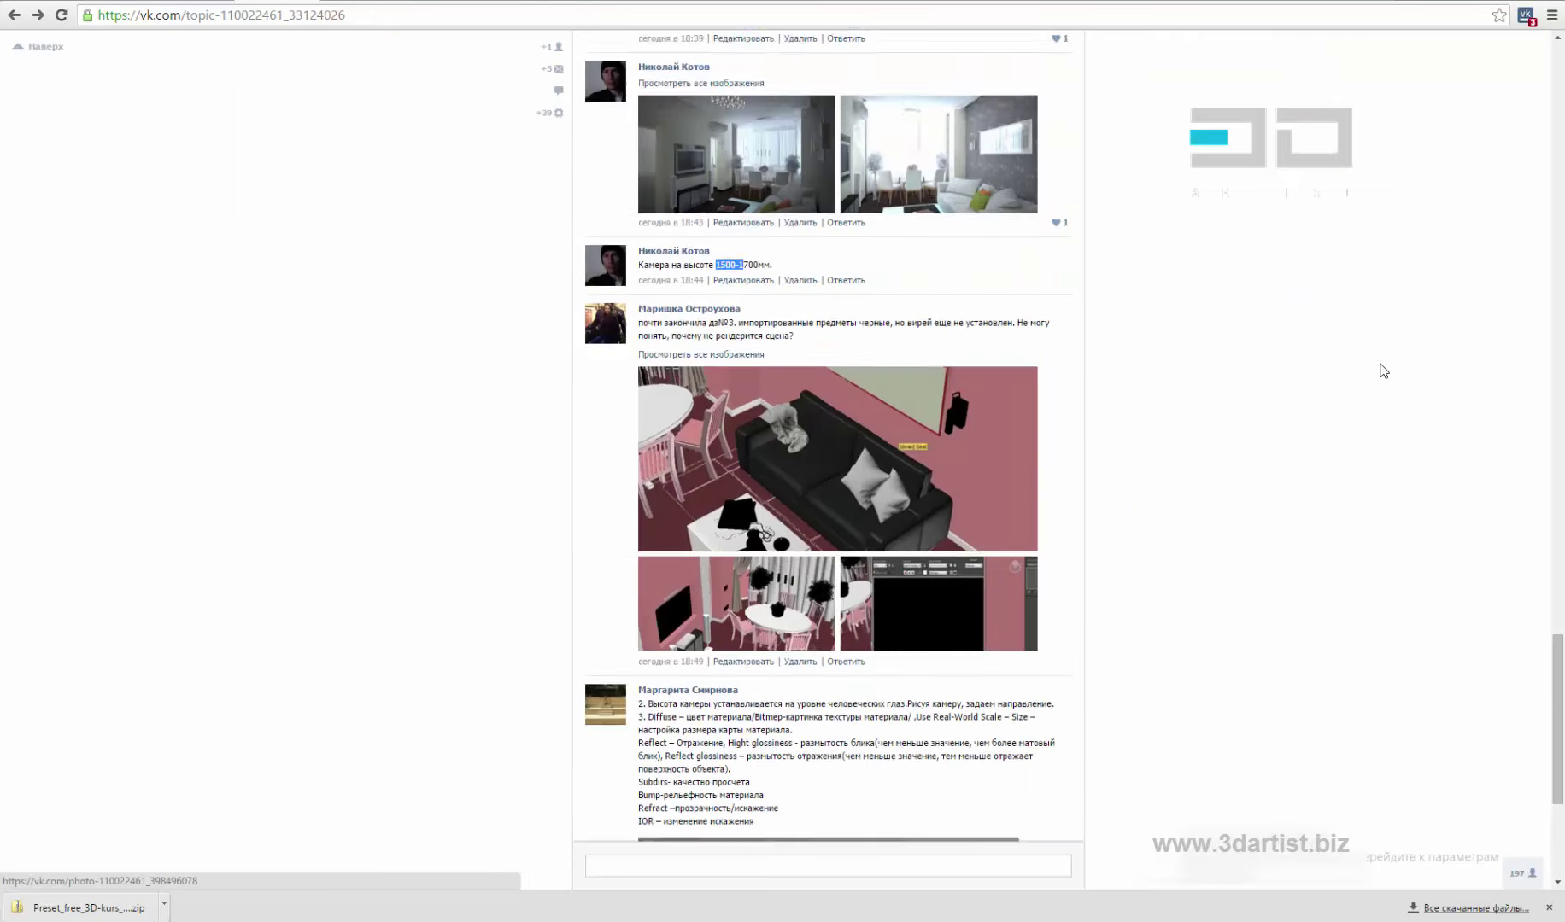
{"action": "scroll", "coordinate": [1170, 377], "scroll_direction": "down", "scroll_amount": 1}
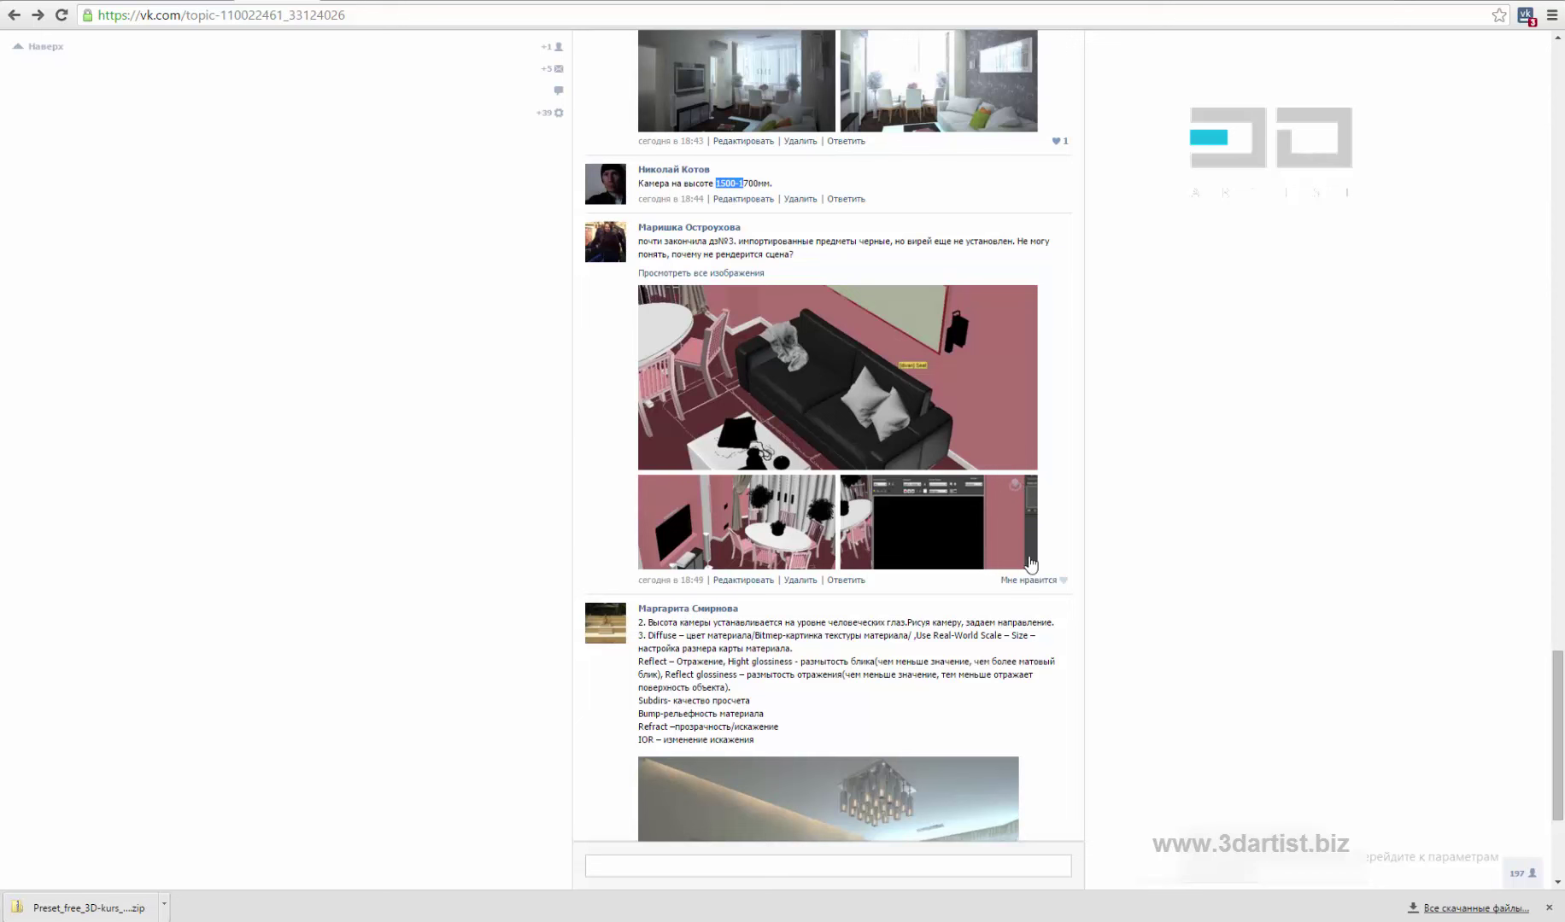
{"action": "left_click", "coordinate": [1064, 581]}
View the living-room render in the last comment of the discussion full size, close it and like the comment
{"action": "scroll", "coordinate": [1155, 634], "scroll_direction": "down", "scroll_amount": 3}
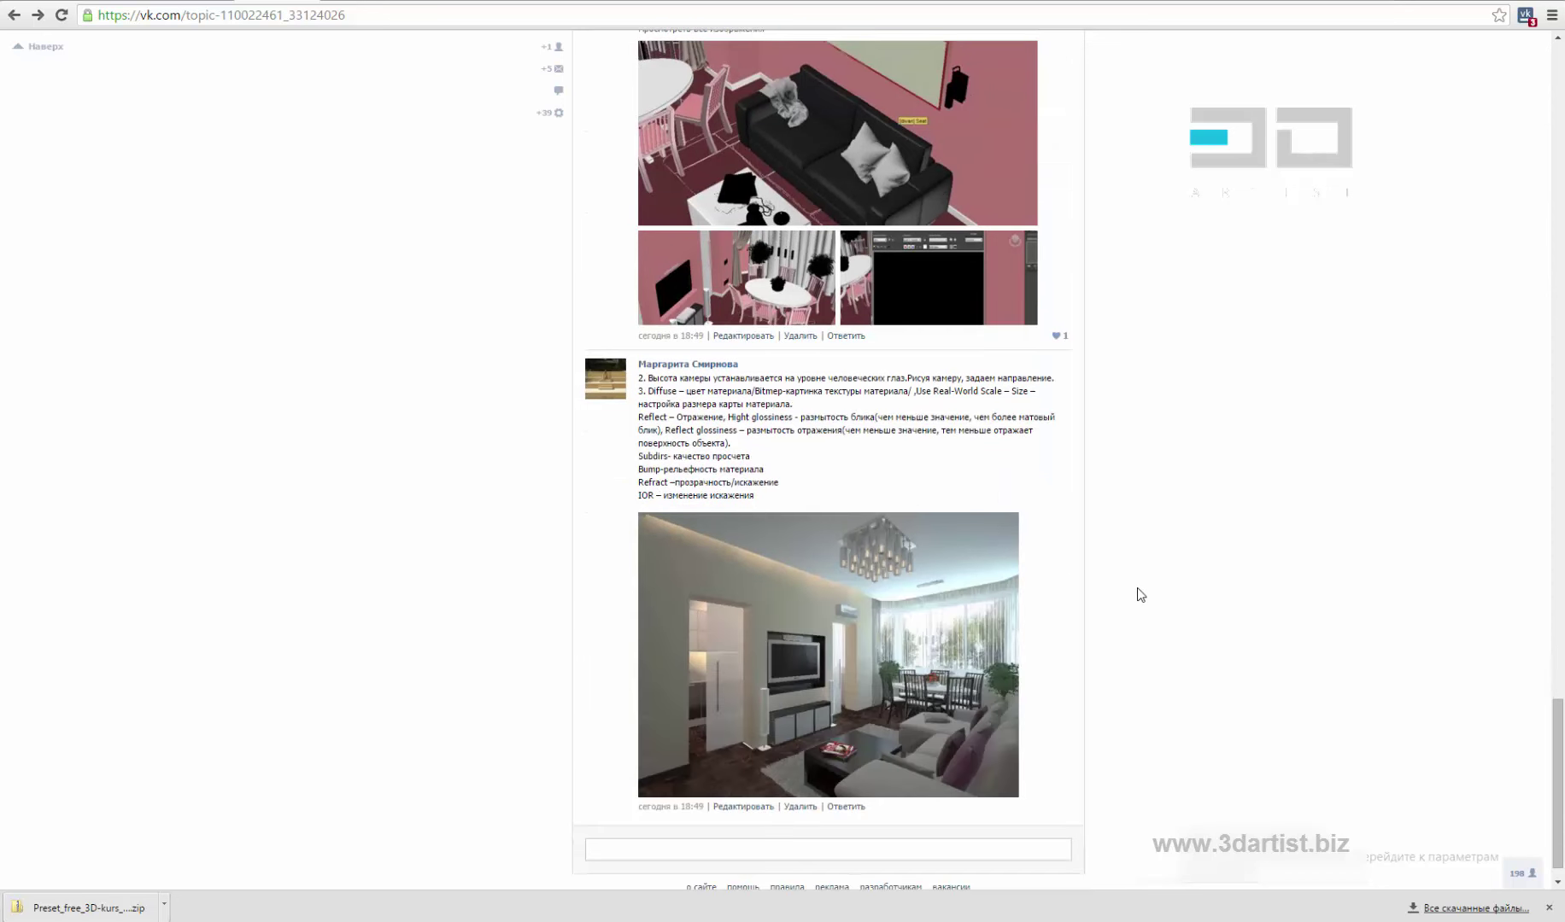
{"action": "scroll", "coordinate": [1132, 589], "scroll_direction": "down", "scroll_amount": 1}
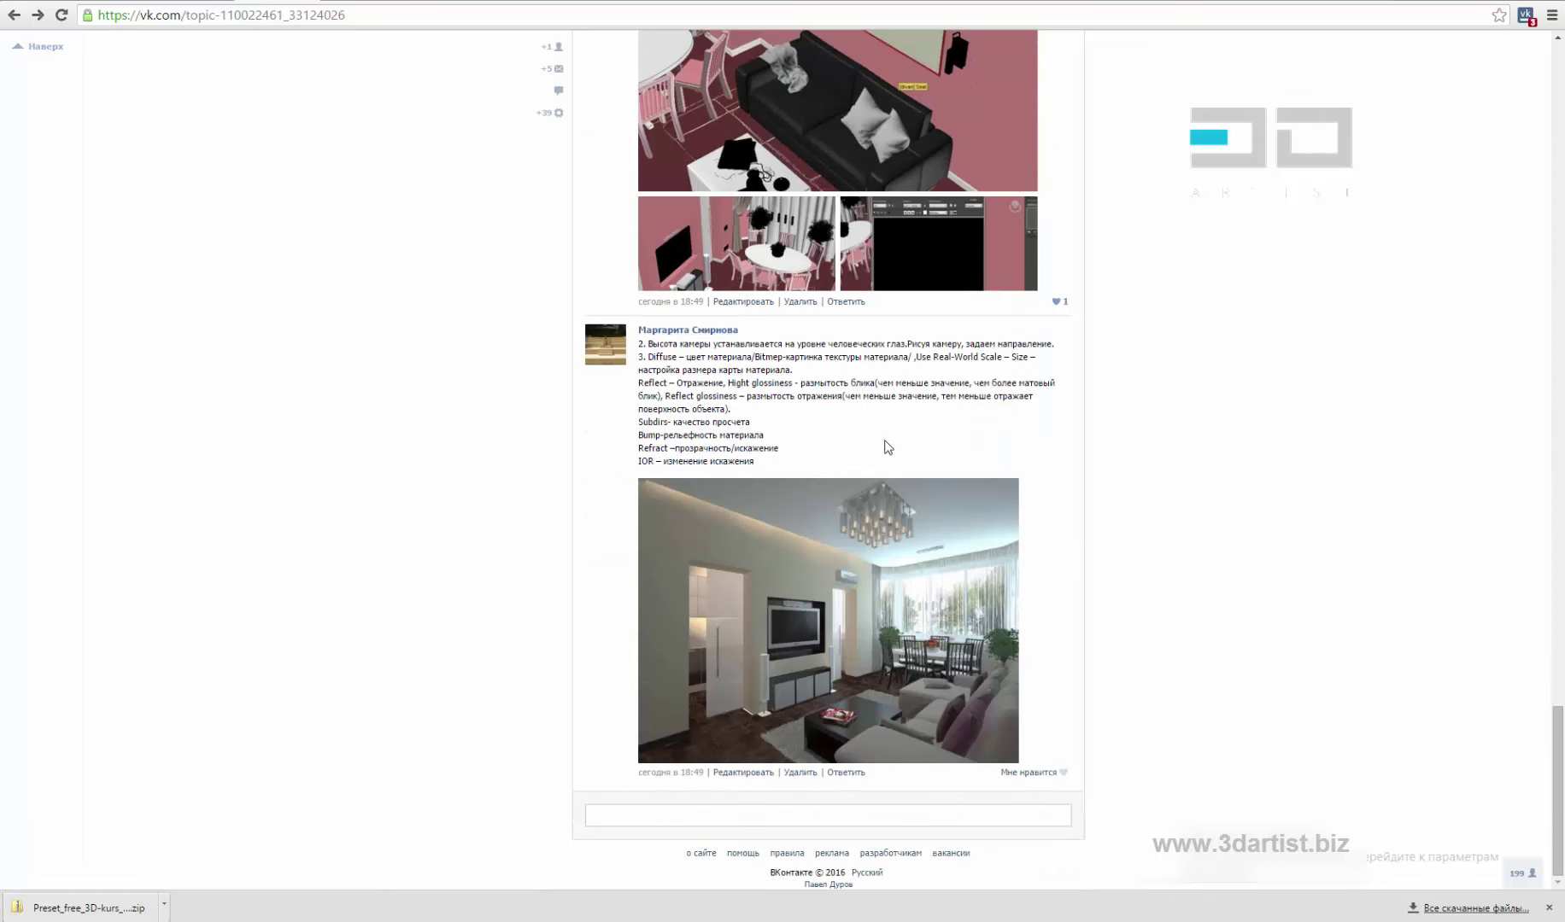
{"action": "left_click", "coordinate": [915, 637]}
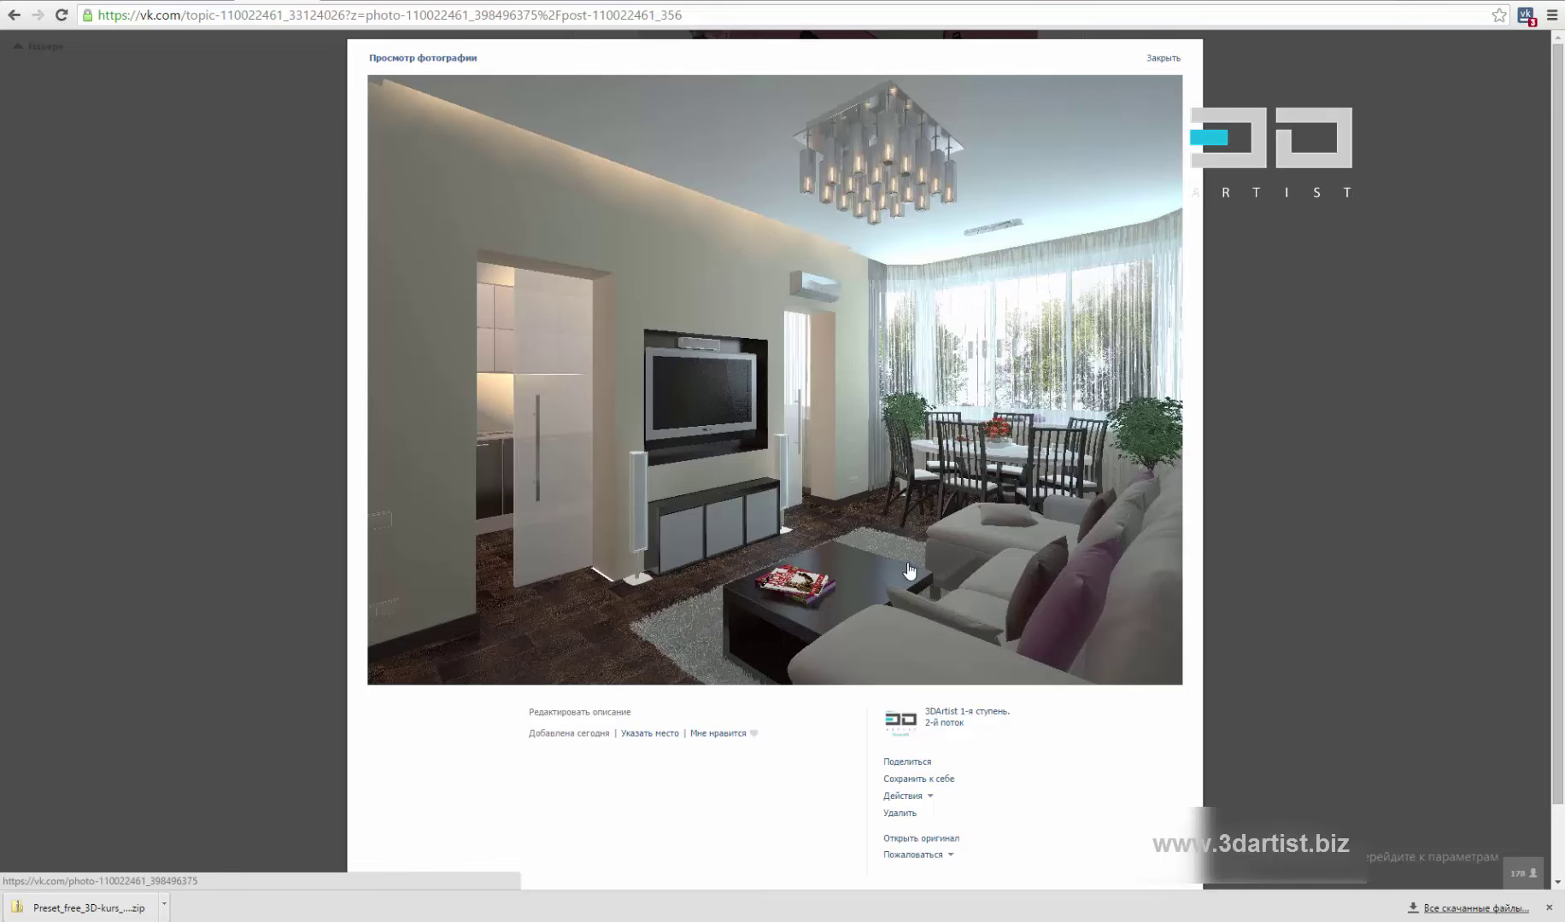
{"action": "left_click", "coordinate": [1303, 457]}
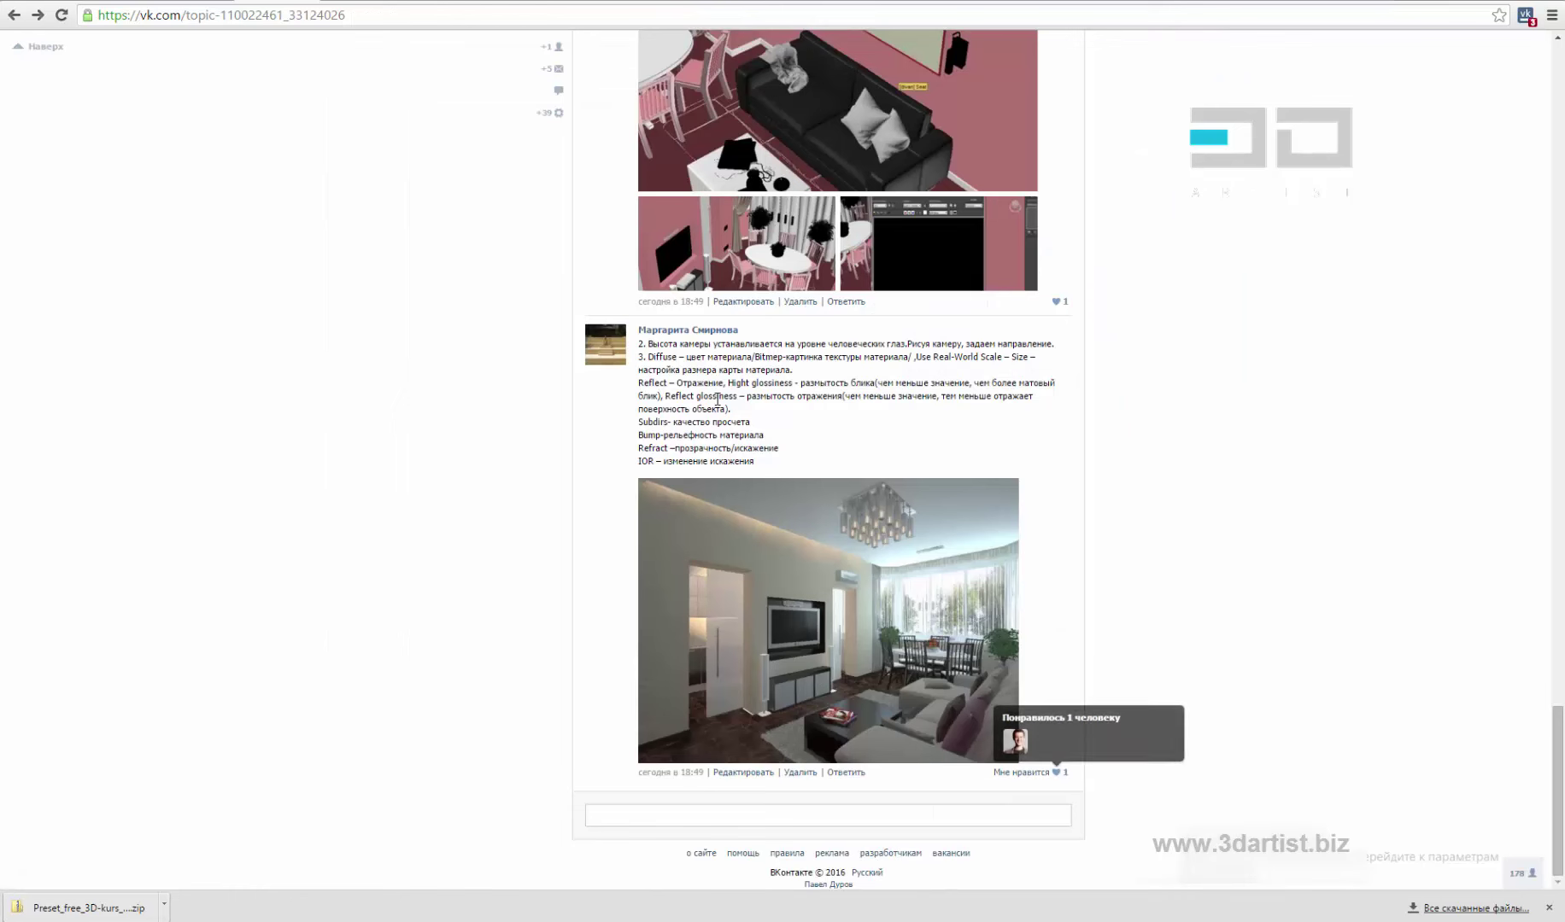
Highlight the last comment's answers on camera height and material parameters, and clear the selection
{"action": "left_click_drag", "start_coordinate": [767, 463], "coordinate": [654, 350]}
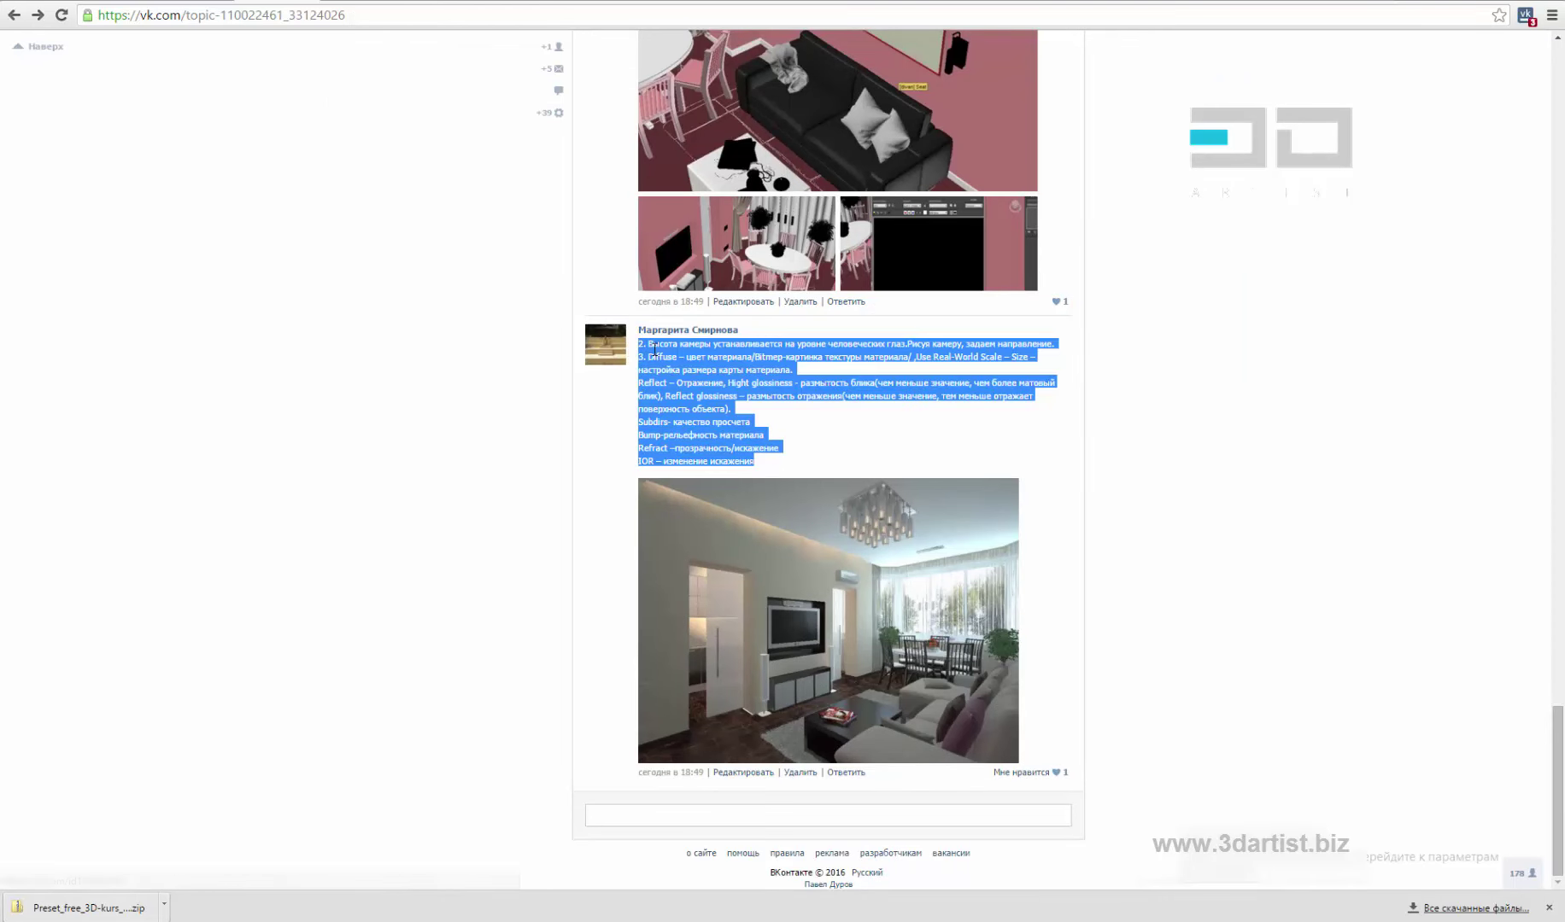
{"action": "left_click", "coordinate": [1233, 415]}
{"action": "scroll", "coordinate": [1162, 413], "scroll_direction": "up", "scroll_amount": 3}
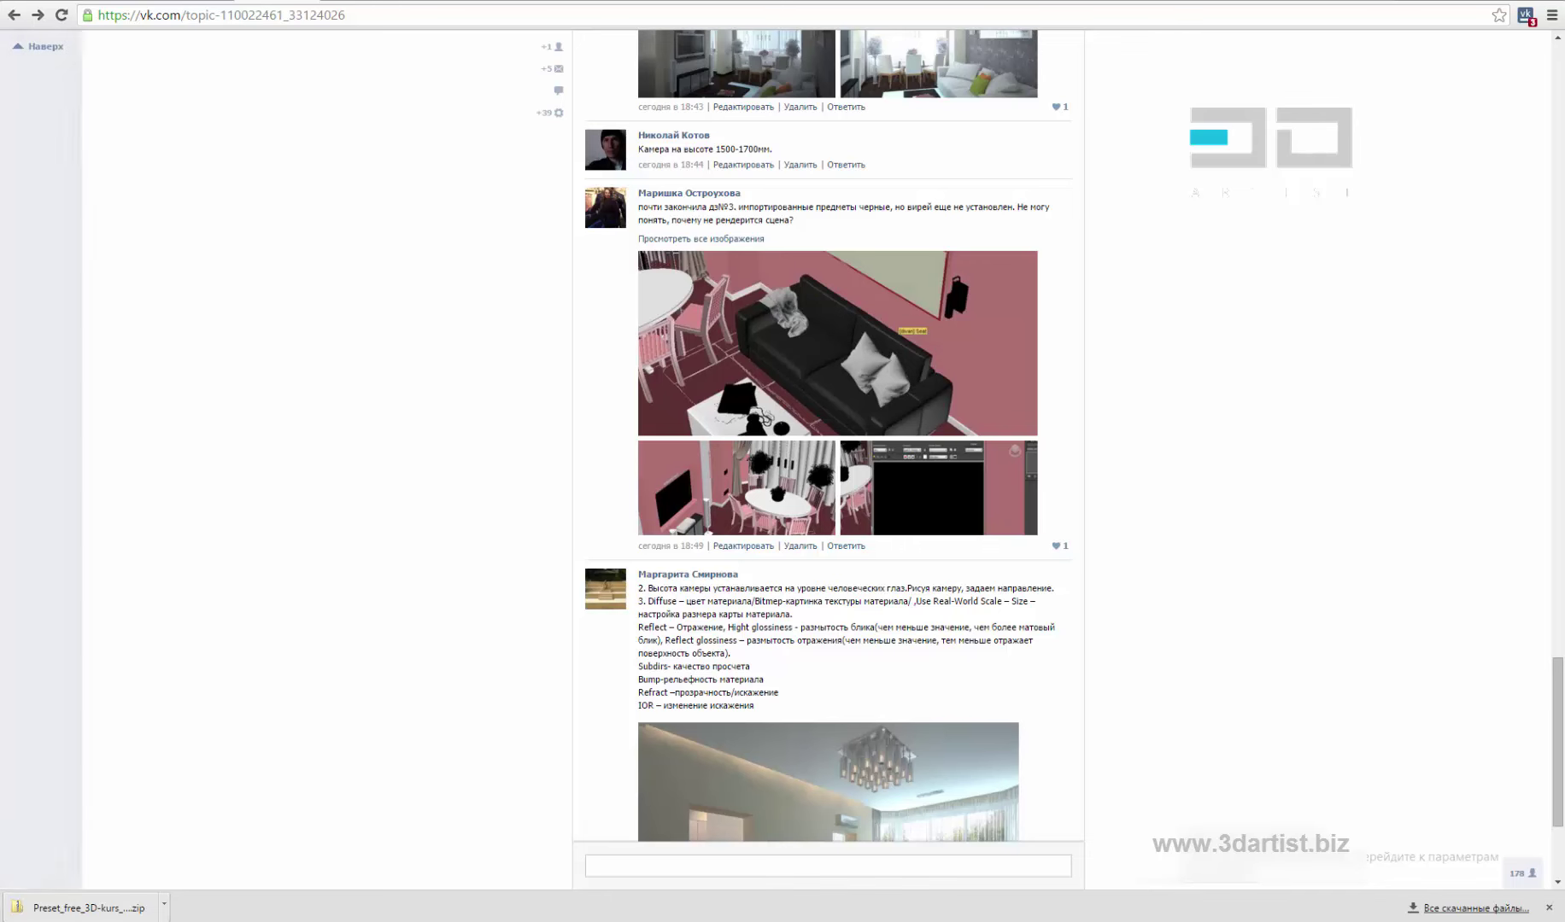
Check the chat in the web conference and return to the VK homework discussion
{"action": "left_click", "coordinate": [72, 894]}
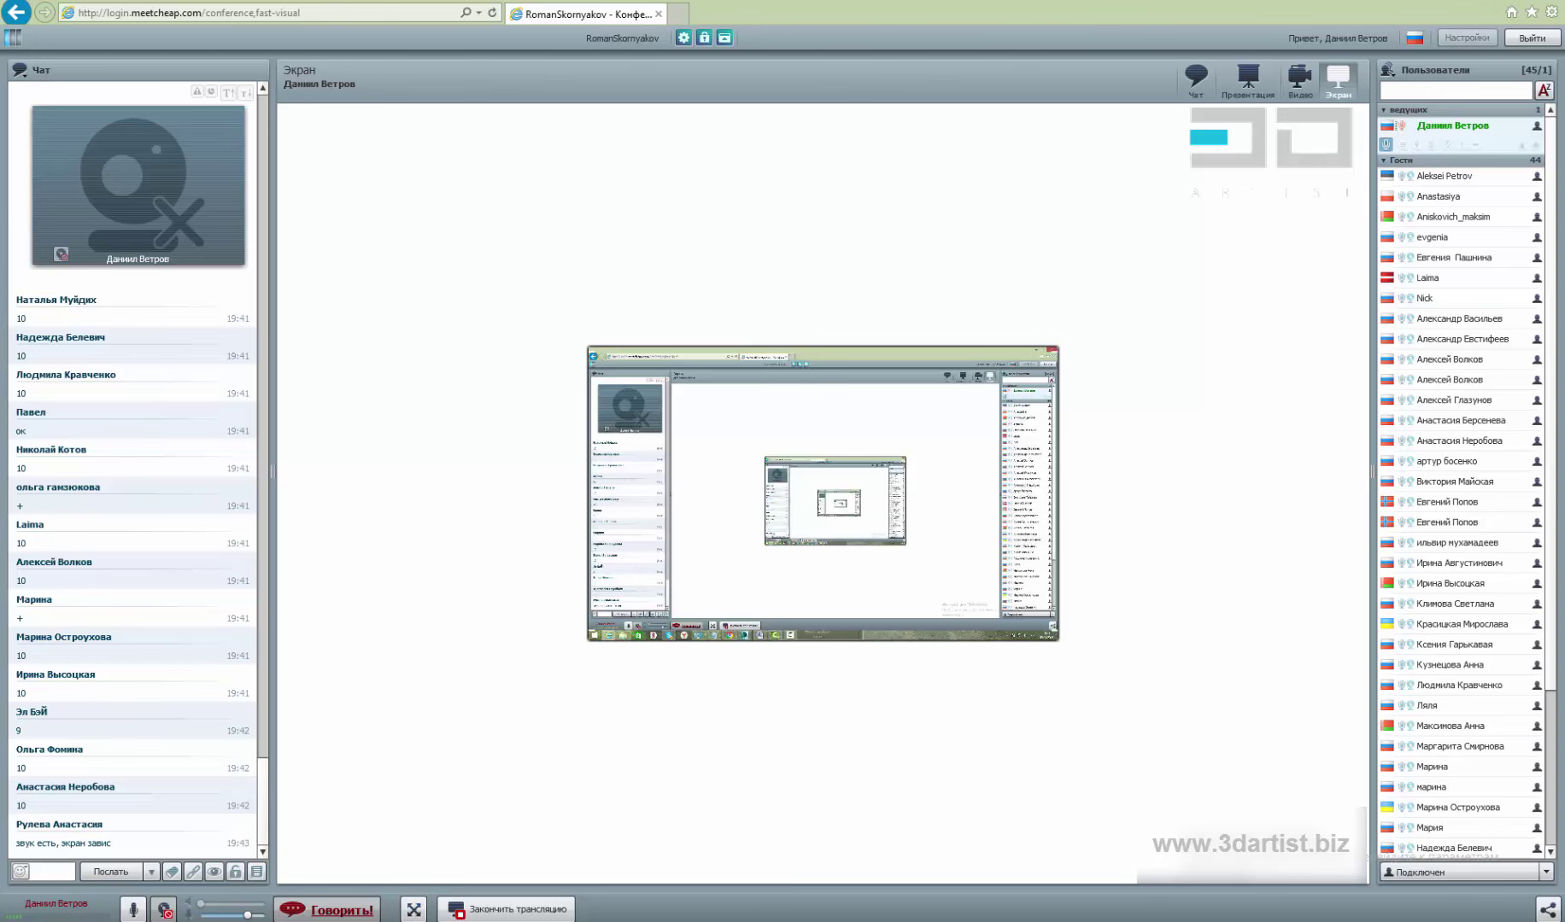
{"action": "left_click", "coordinate": [451, 780]}
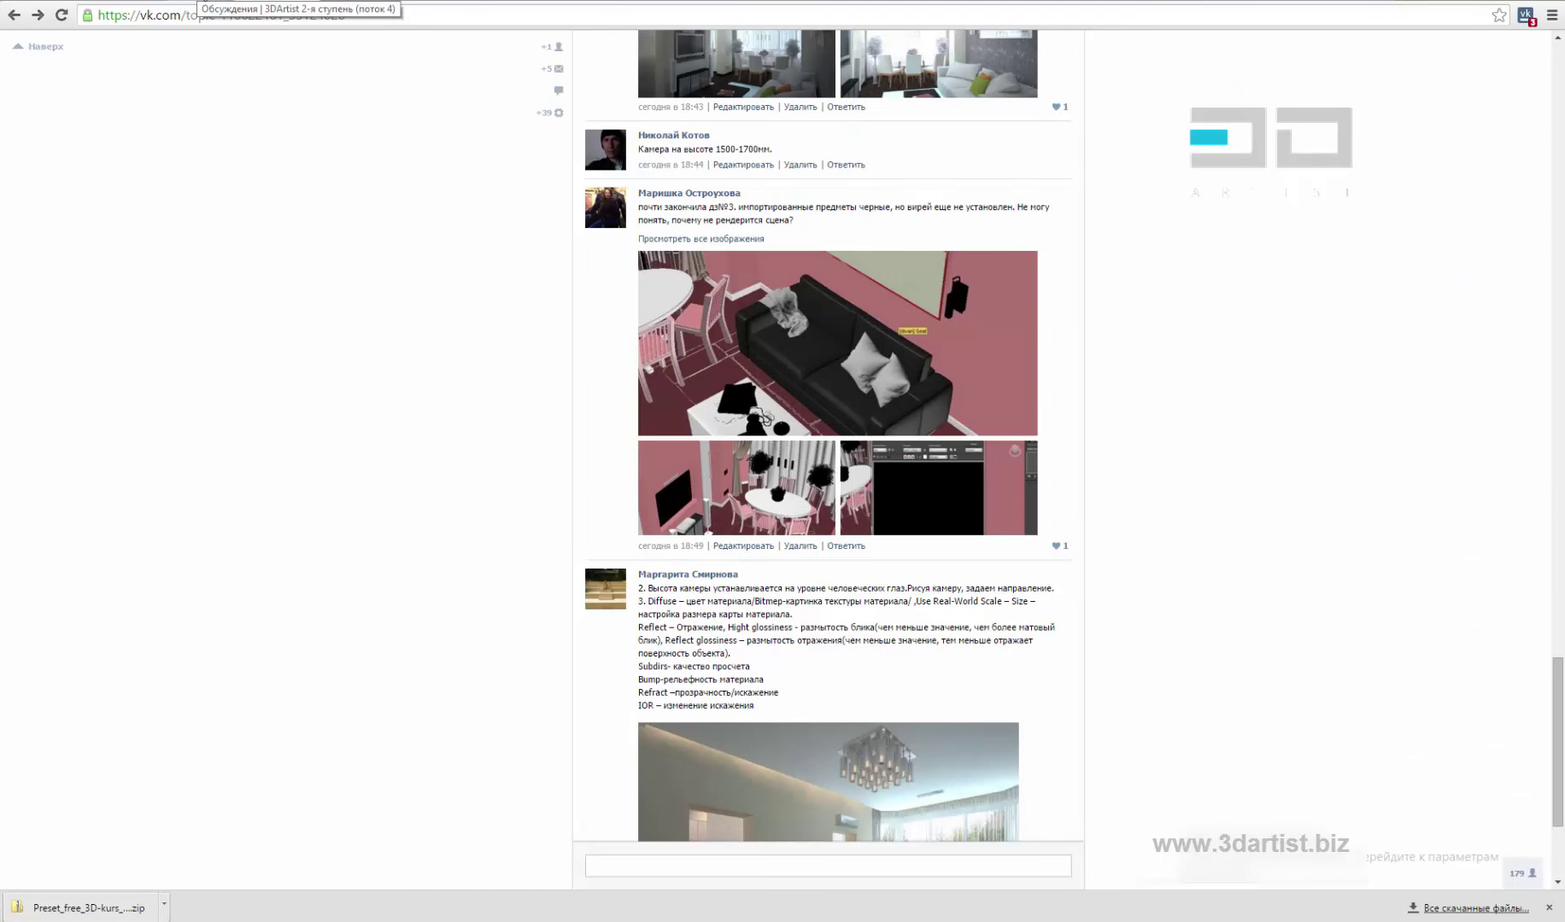
Switch to the discussion list of the group 3DArtist 2-я ступень (поток 4) and look through its homework topics
{"action": "key", "text": "alt+Left"}
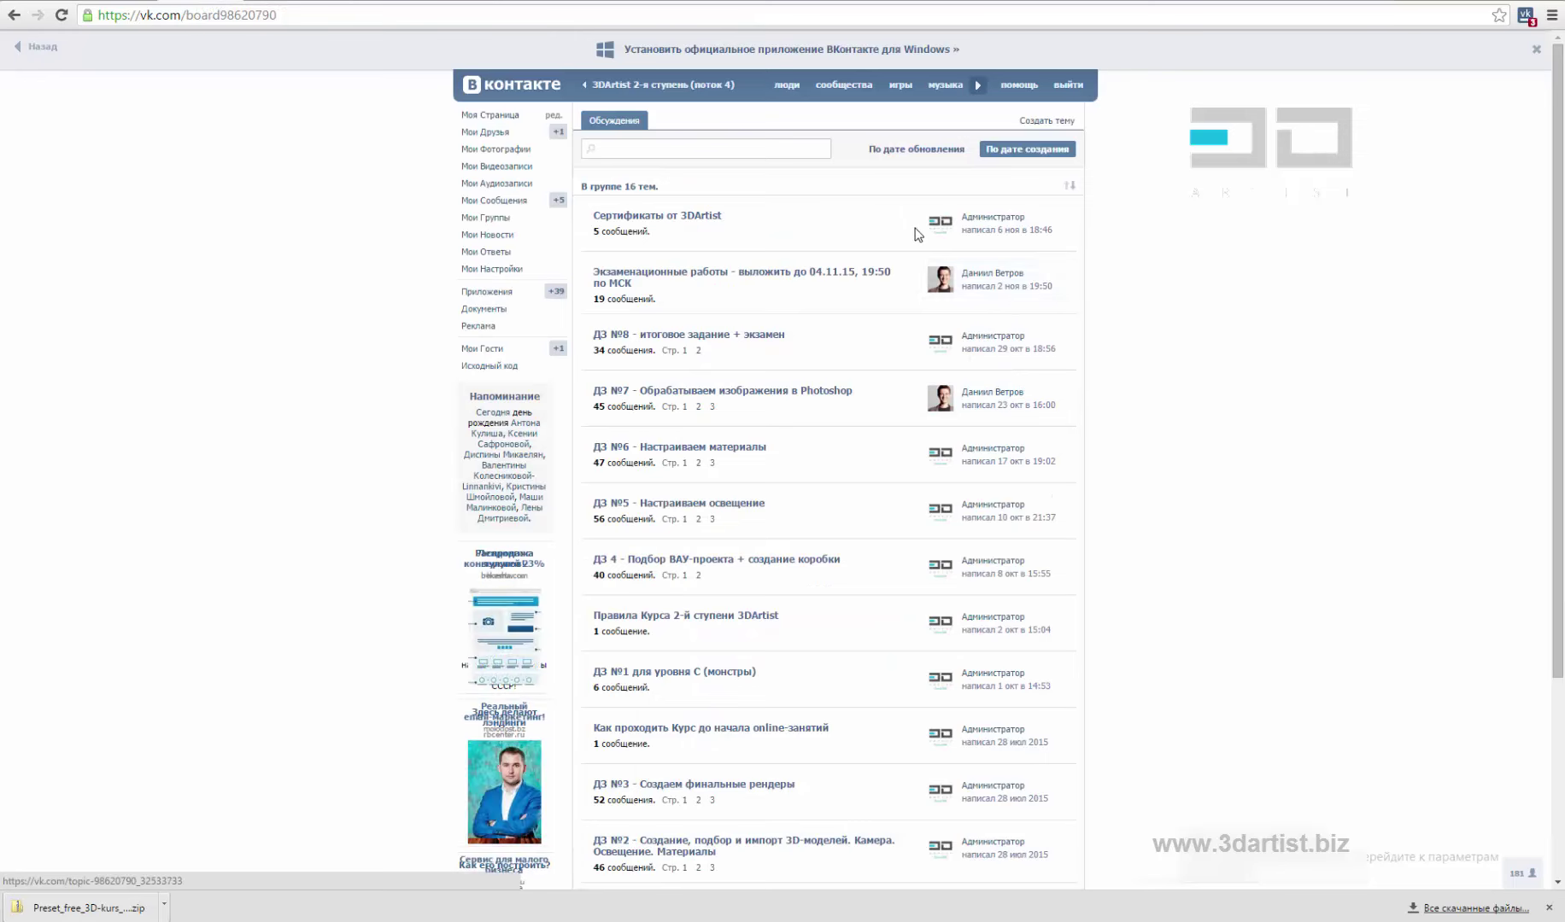
{"action": "scroll", "coordinate": [959, 296], "scroll_direction": "down", "scroll_amount": 3}
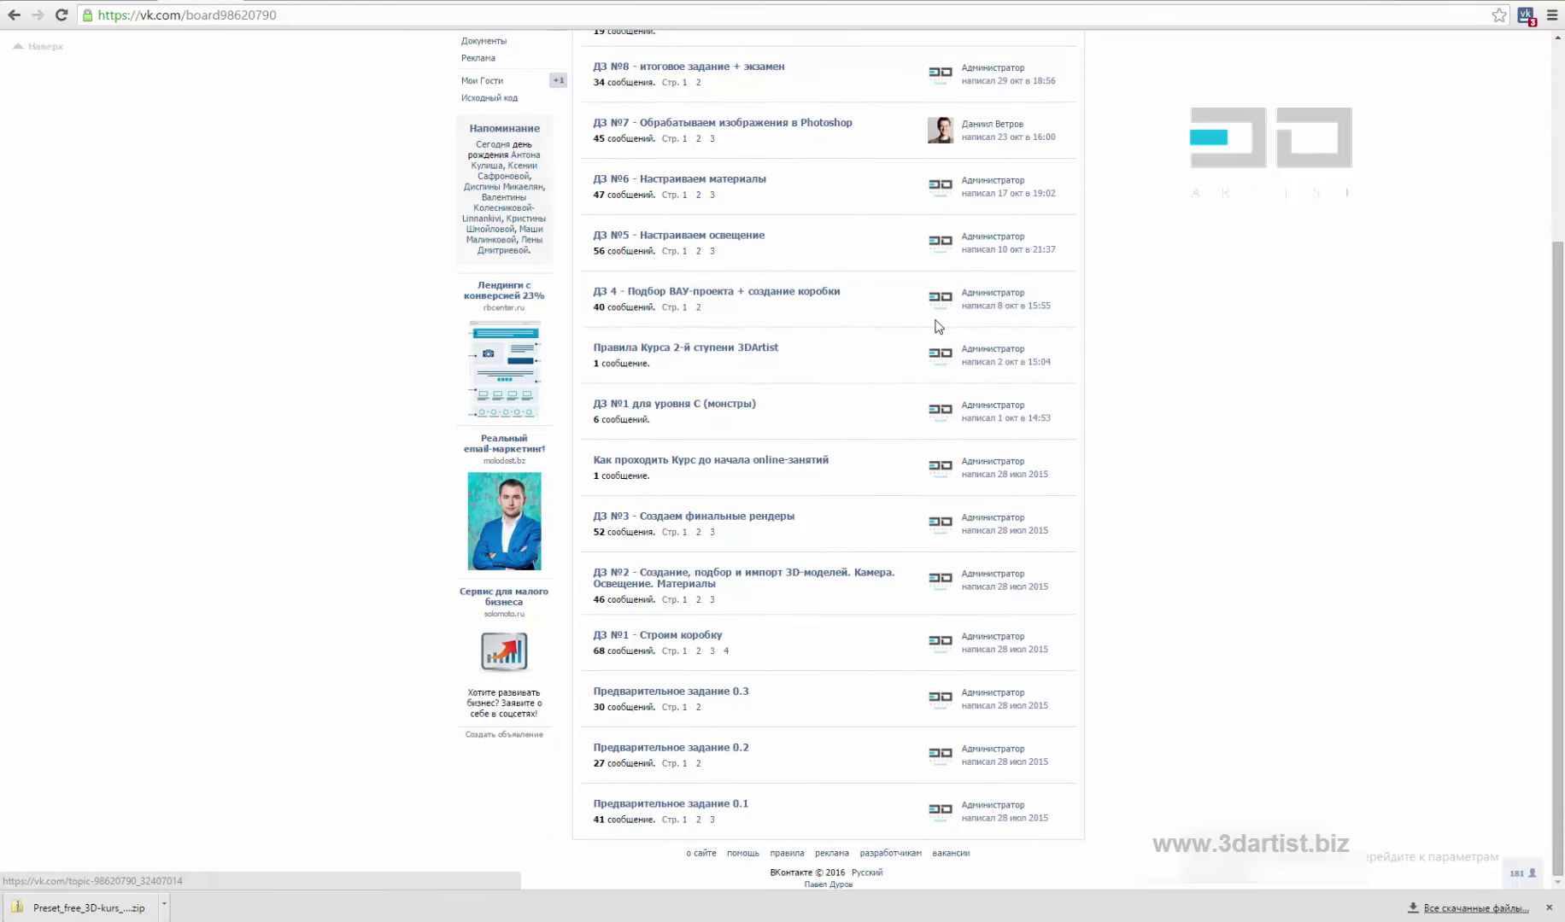
{"action": "scroll", "coordinate": [893, 384], "scroll_direction": "up", "scroll_amount": 5}
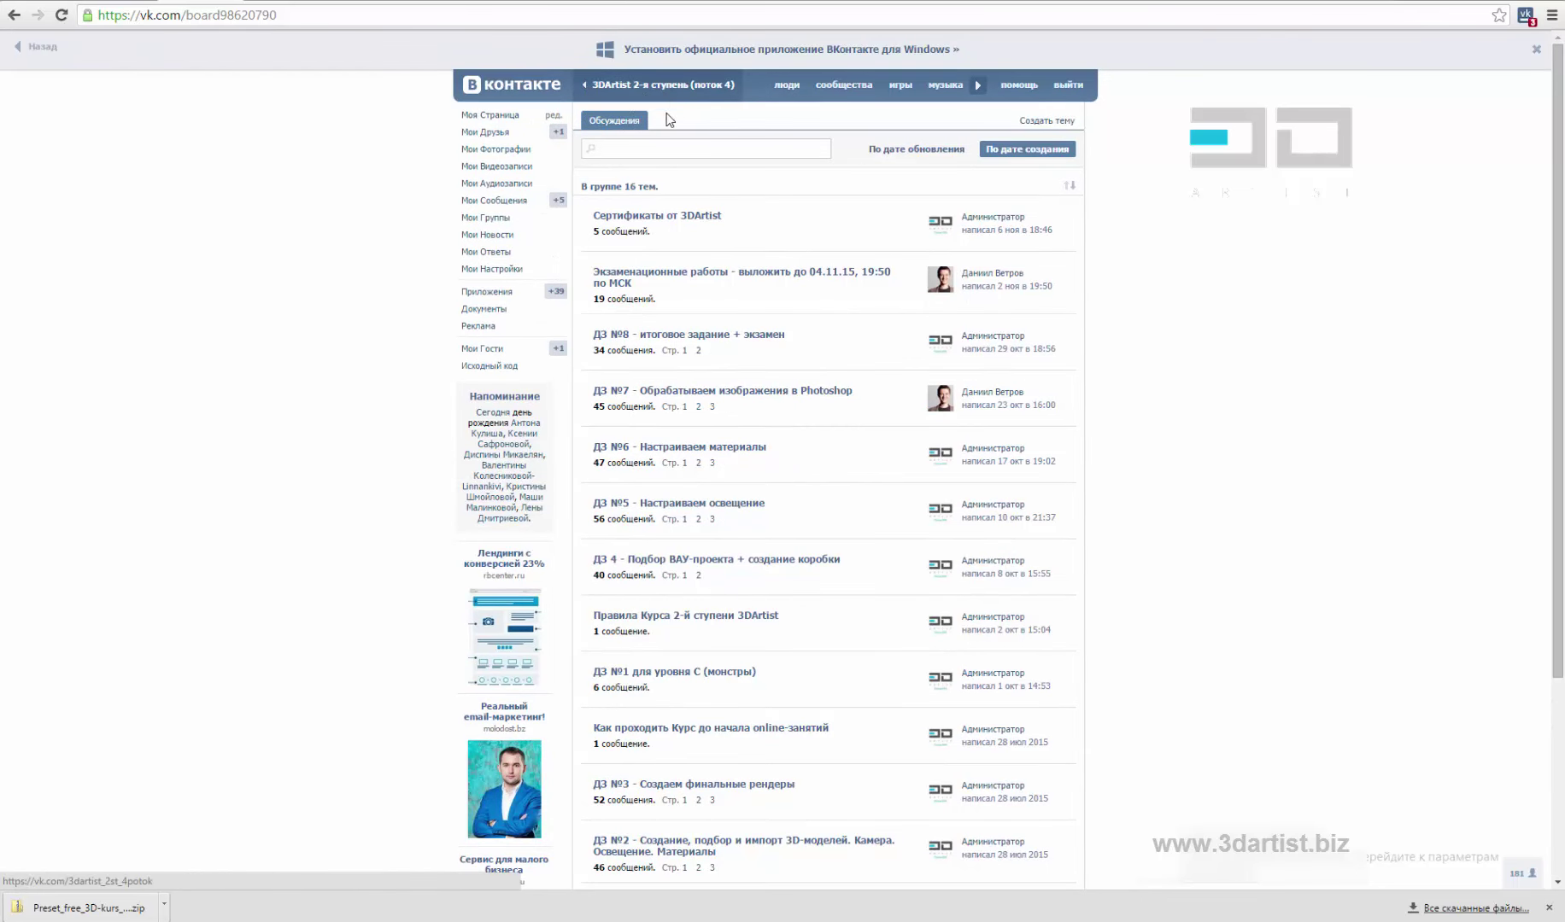
{"action": "scroll", "coordinate": [963, 287], "scroll_direction": "down", "scroll_amount": 3}
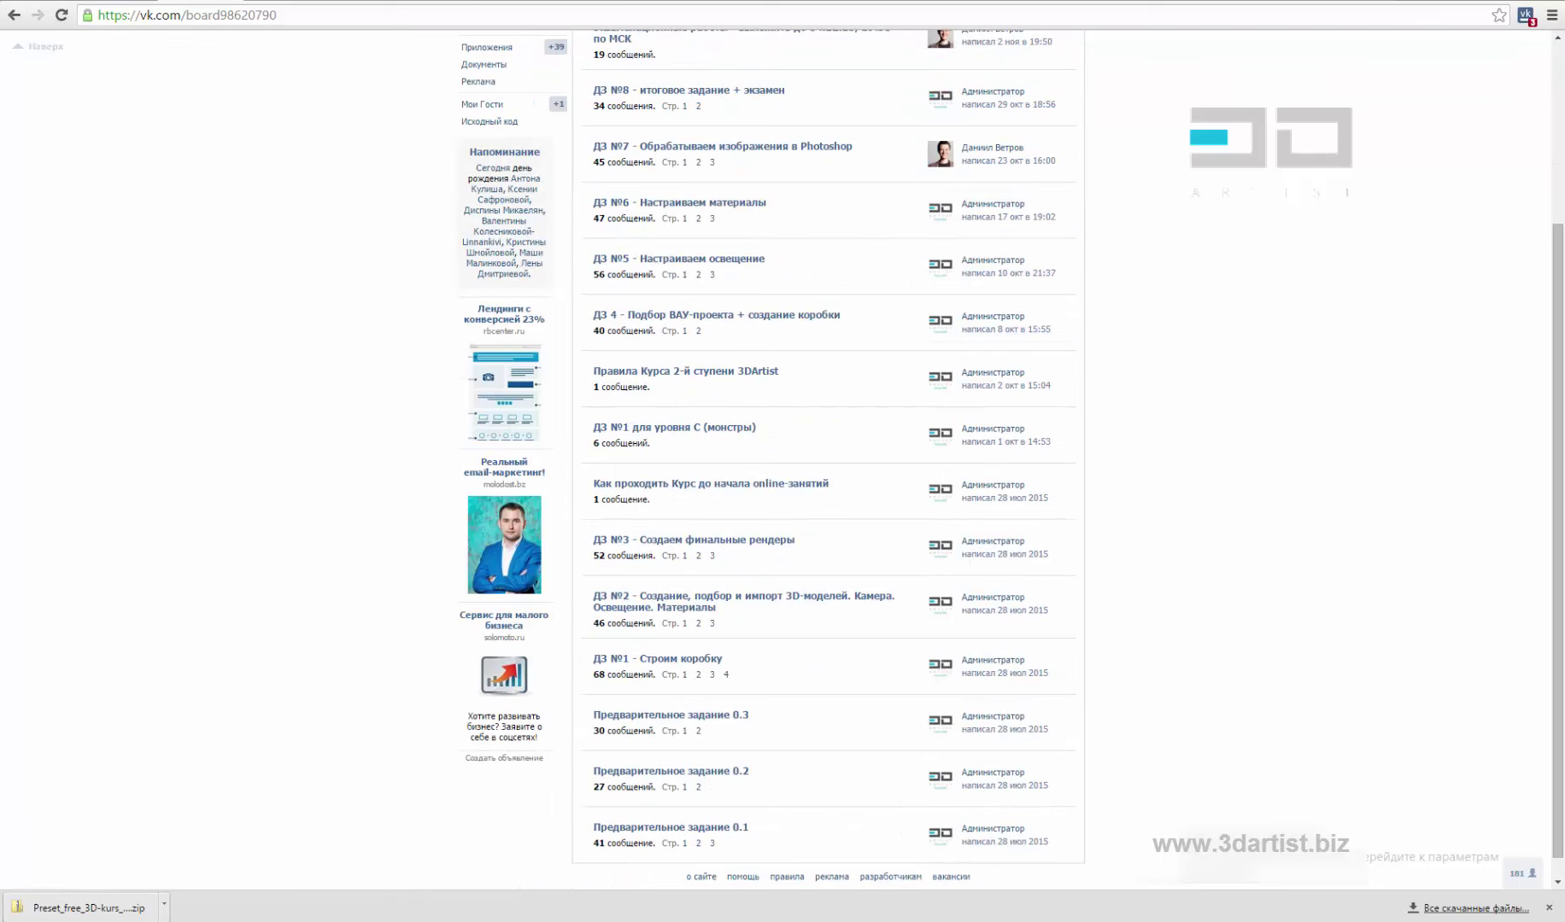
Check the chat in the web conference, return to the VK discussion list and look over its topics from end to end
{"action": "left_click", "coordinate": [69, 884]}
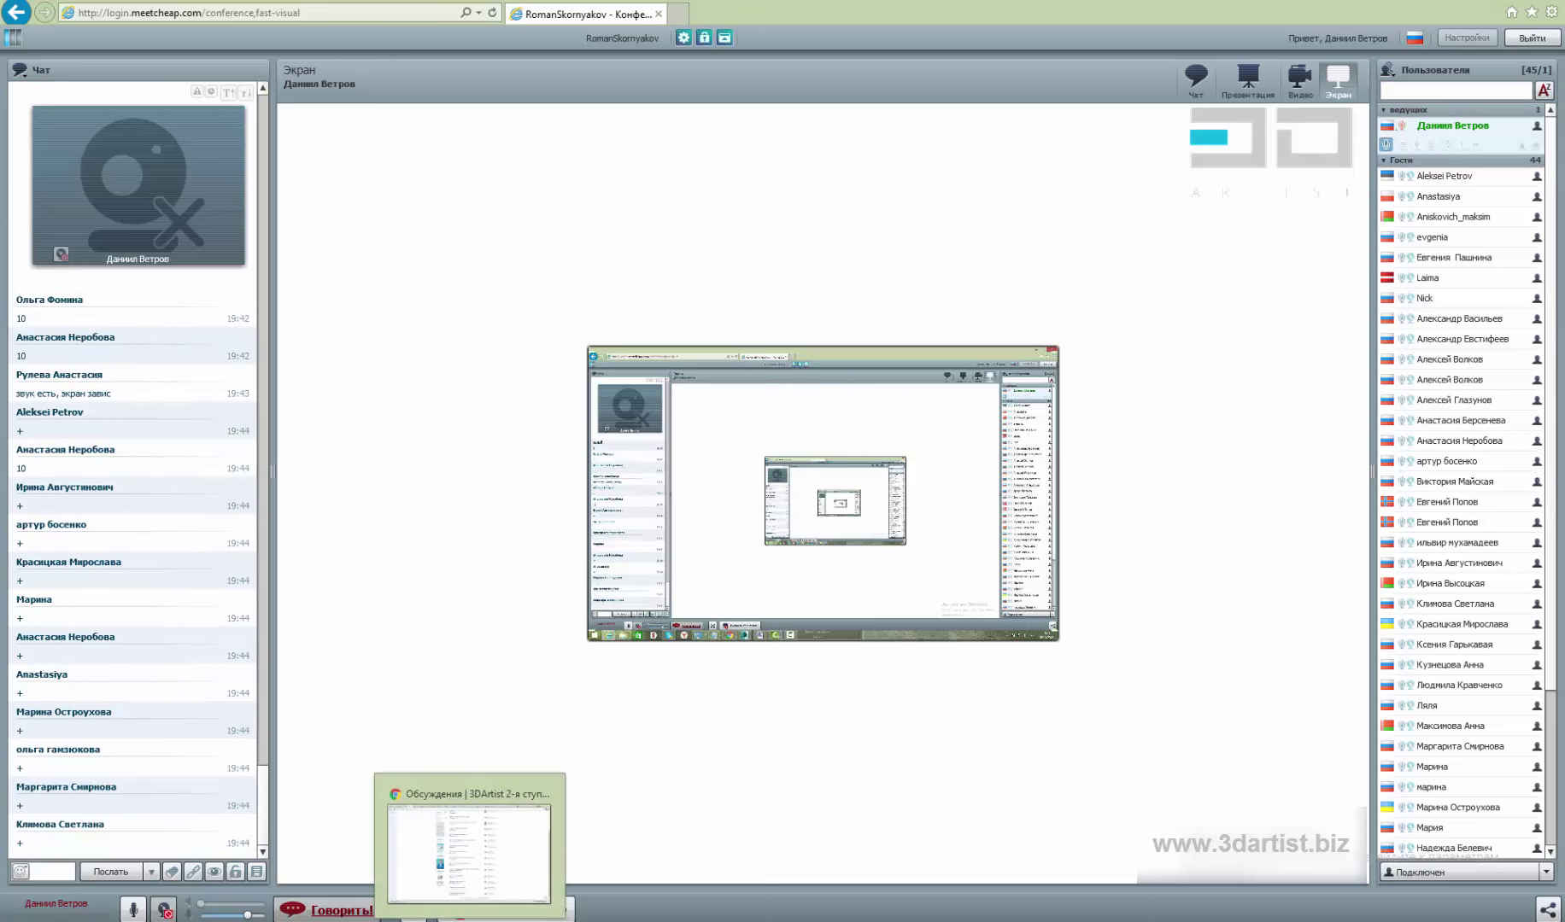
{"action": "left_click", "coordinate": [478, 888]}
{"action": "scroll", "coordinate": [939, 401], "scroll_direction": "down", "scroll_amount": 1}
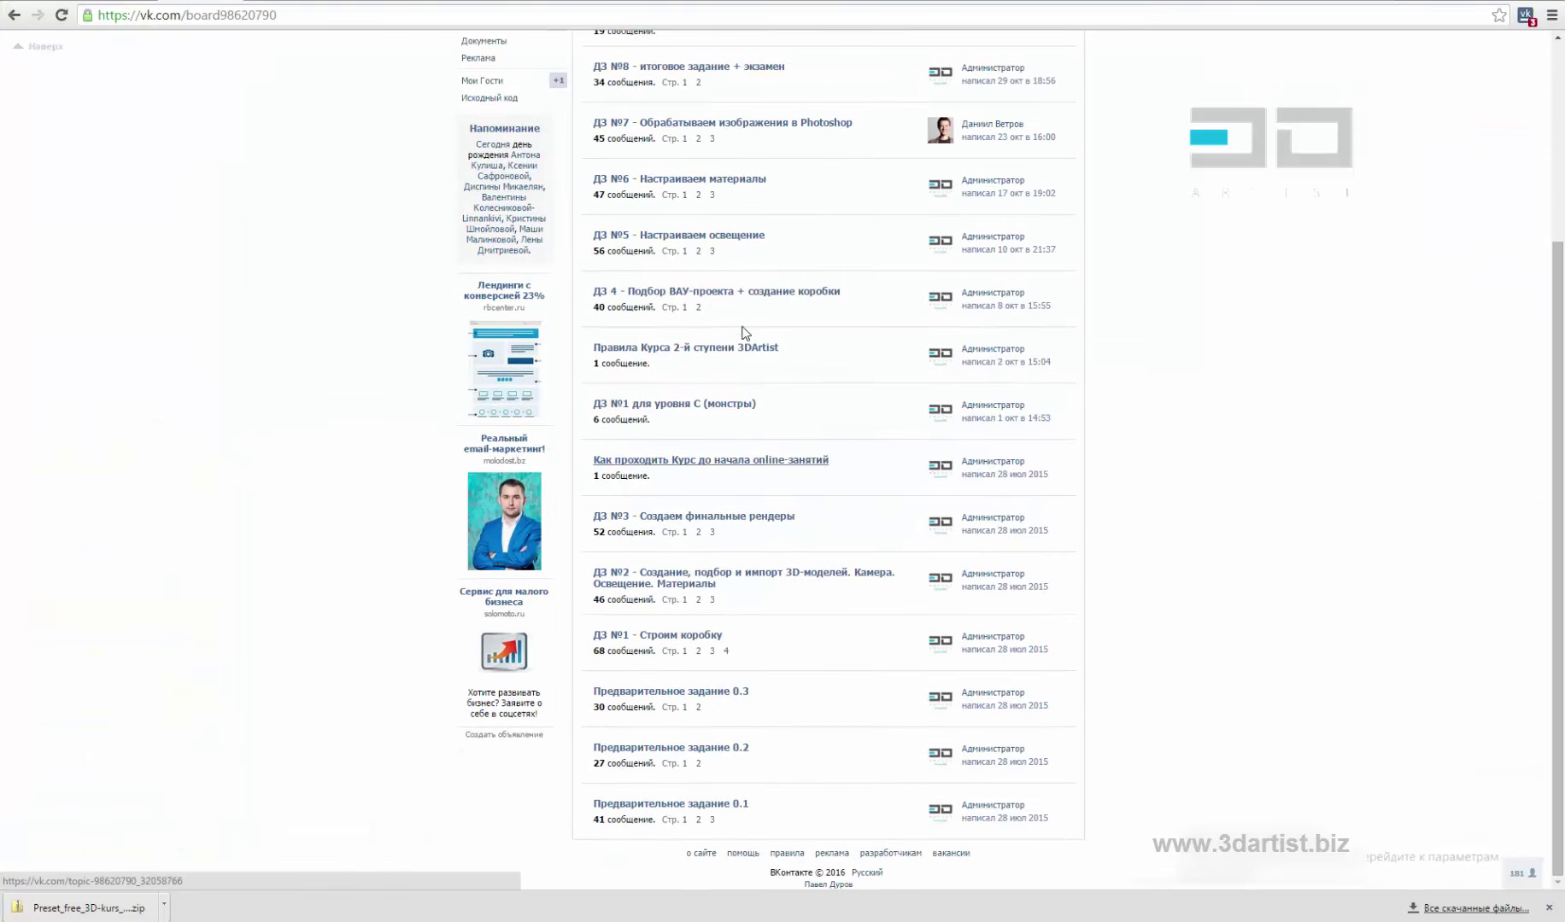
{"action": "scroll", "coordinate": [1119, 513], "scroll_direction": "up", "scroll_amount": 3}
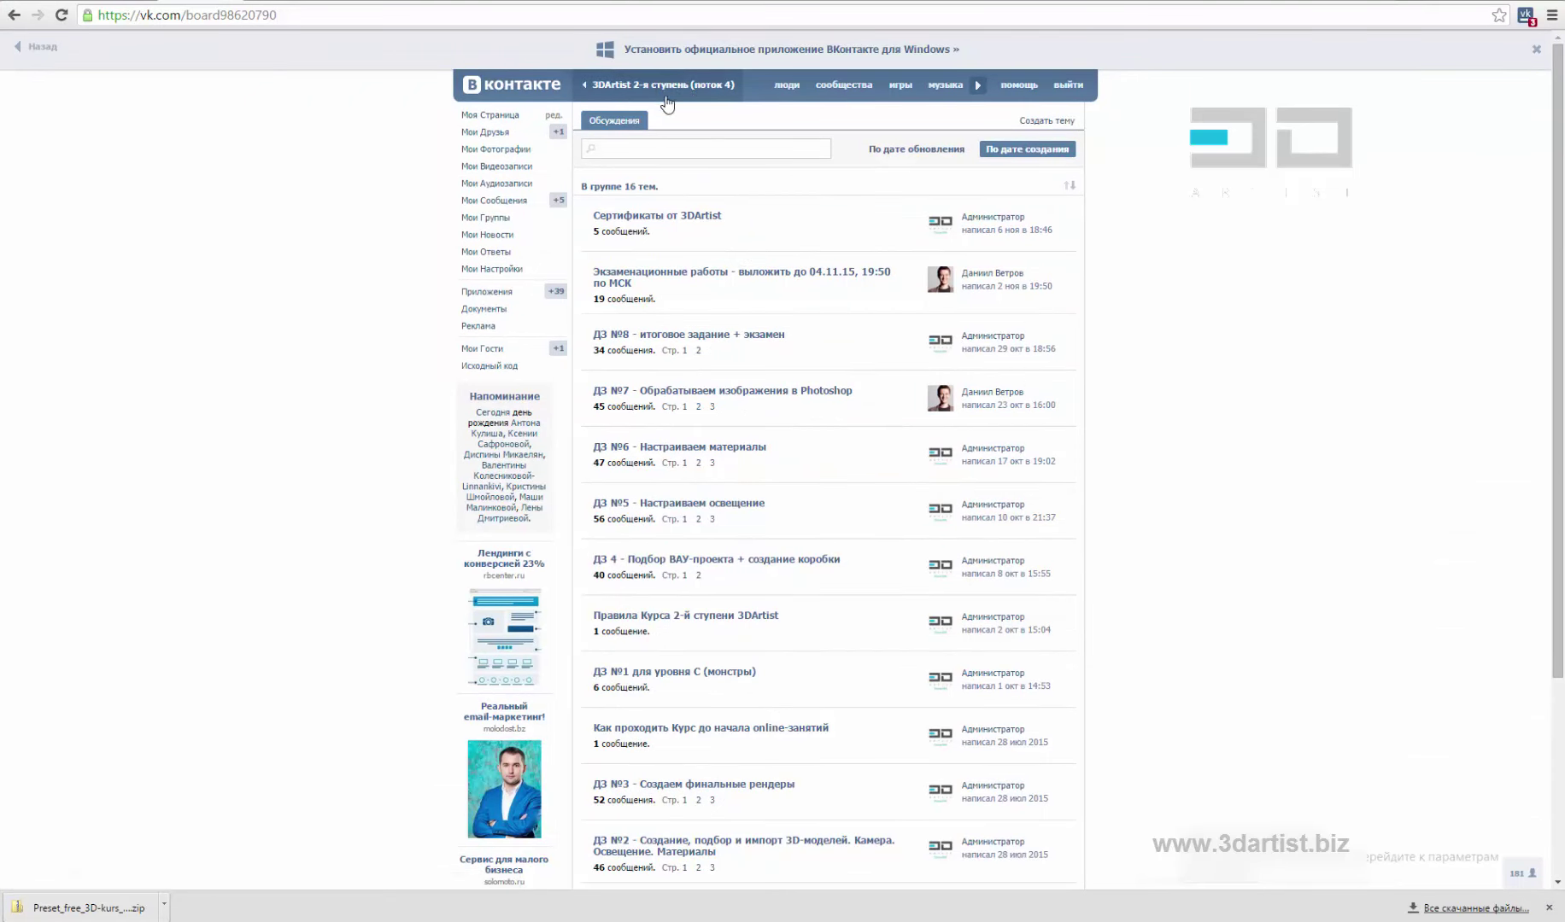
{"action": "scroll", "coordinate": [965, 401], "scroll_direction": "down", "scroll_amount": 3}
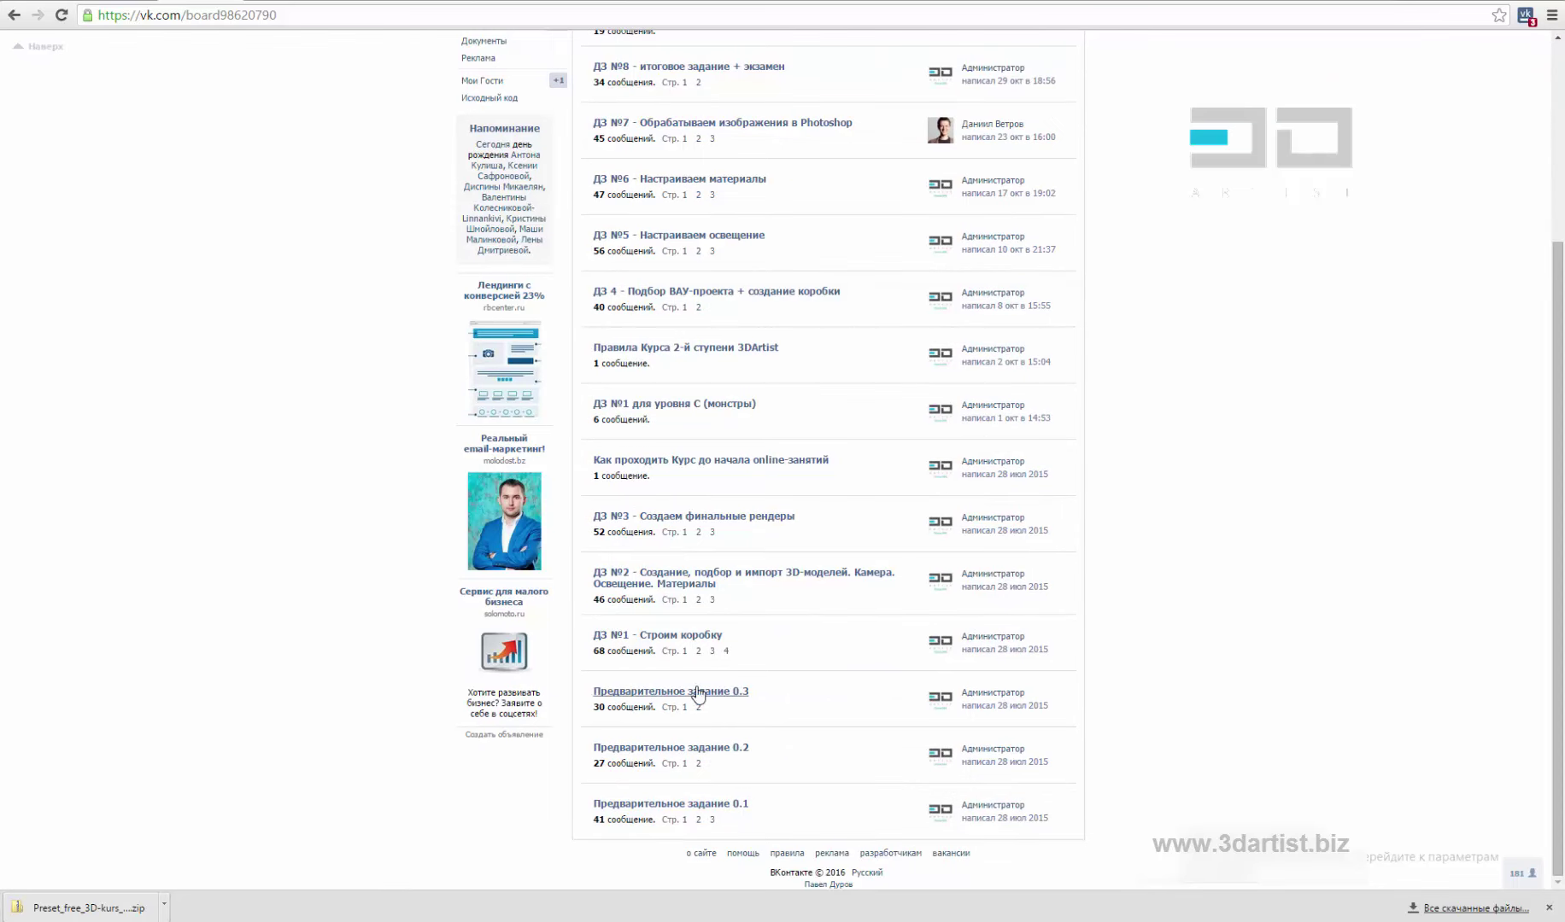
Highlight the topics Предварительное задание 0.2 and 0.1, and the topics from ДЗ №3 to ДЗ №1, clearing each selection
{"action": "left_click_drag", "start_coordinate": [771, 802], "coordinate": [592, 745]}
{"action": "left_click", "coordinate": [821, 797]}
{"action": "scroll", "coordinate": [861, 676], "scroll_direction": "up", "scroll_amount": 1}
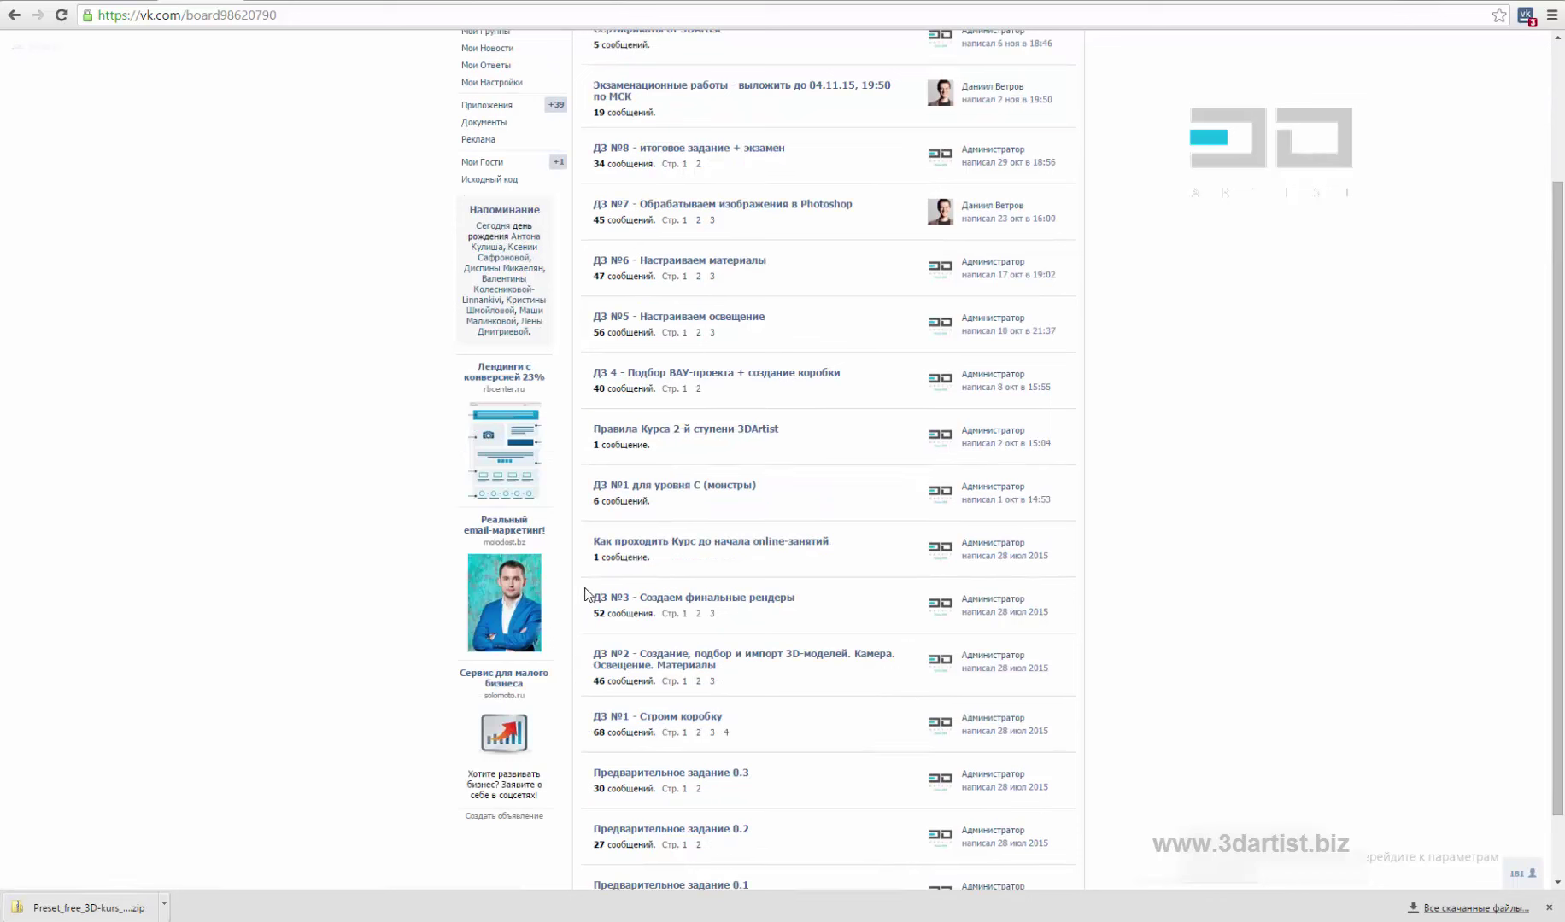
{"action": "left_click_drag", "start_coordinate": [585, 596], "coordinate": [753, 717]}
{"action": "left_click", "coordinate": [811, 717]}
Look over the whole 2nd-stage topic list once more and return to the 1st-stage homework discussion
{"action": "mouse_move", "coordinate": [106, 921]}
{"action": "scroll", "coordinate": [841, 551], "scroll_direction": "up", "scroll_amount": 3}
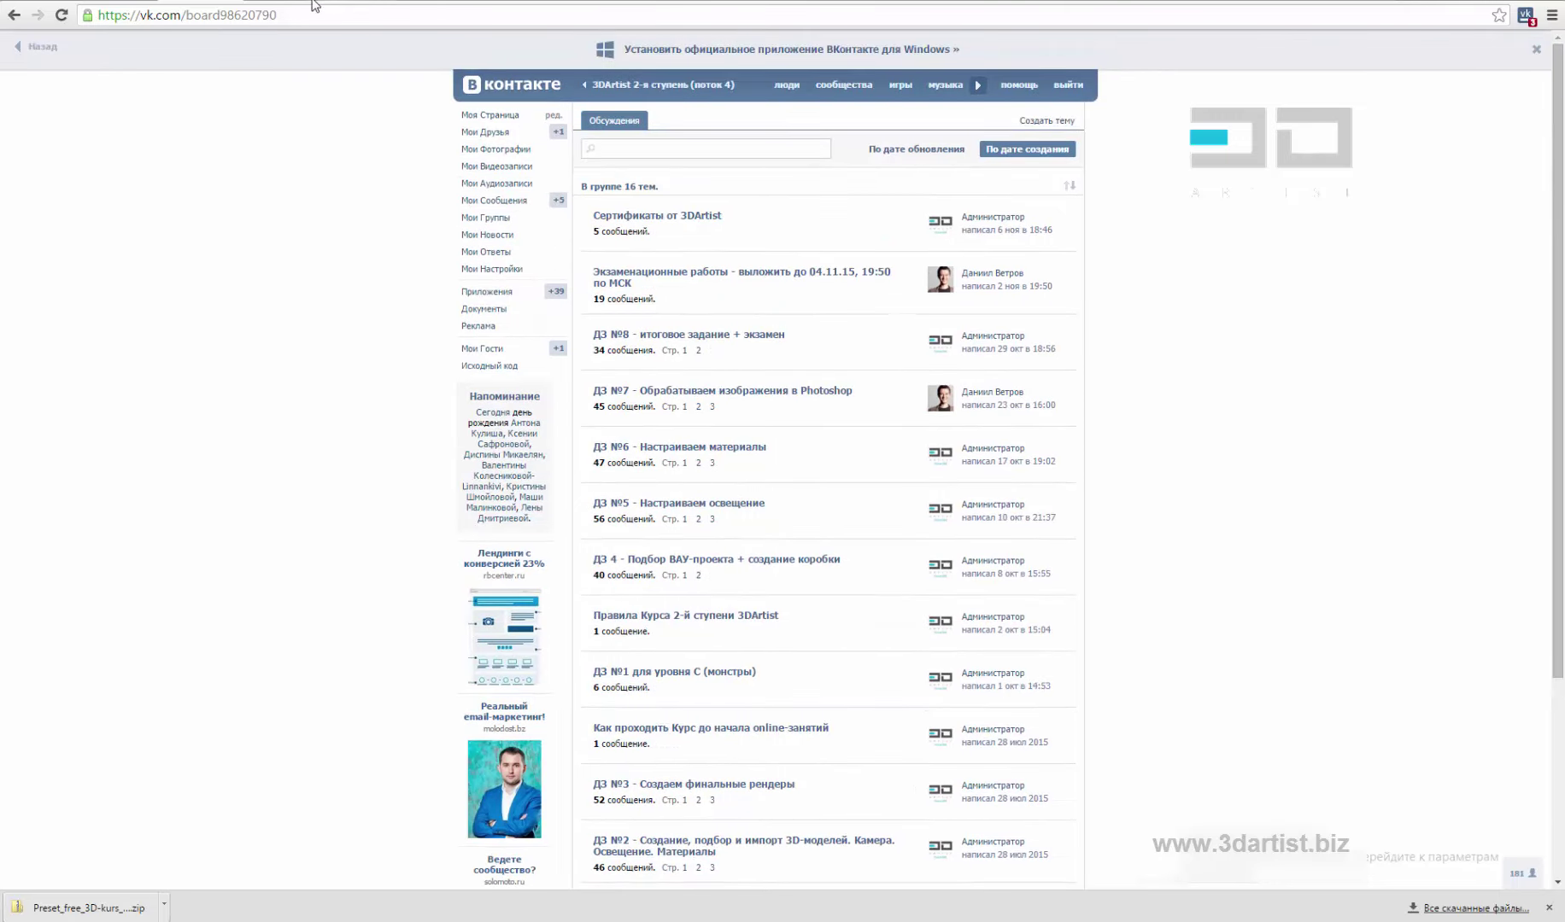
{"action": "scroll", "coordinate": [838, 517], "scroll_direction": "down", "scroll_amount": 3}
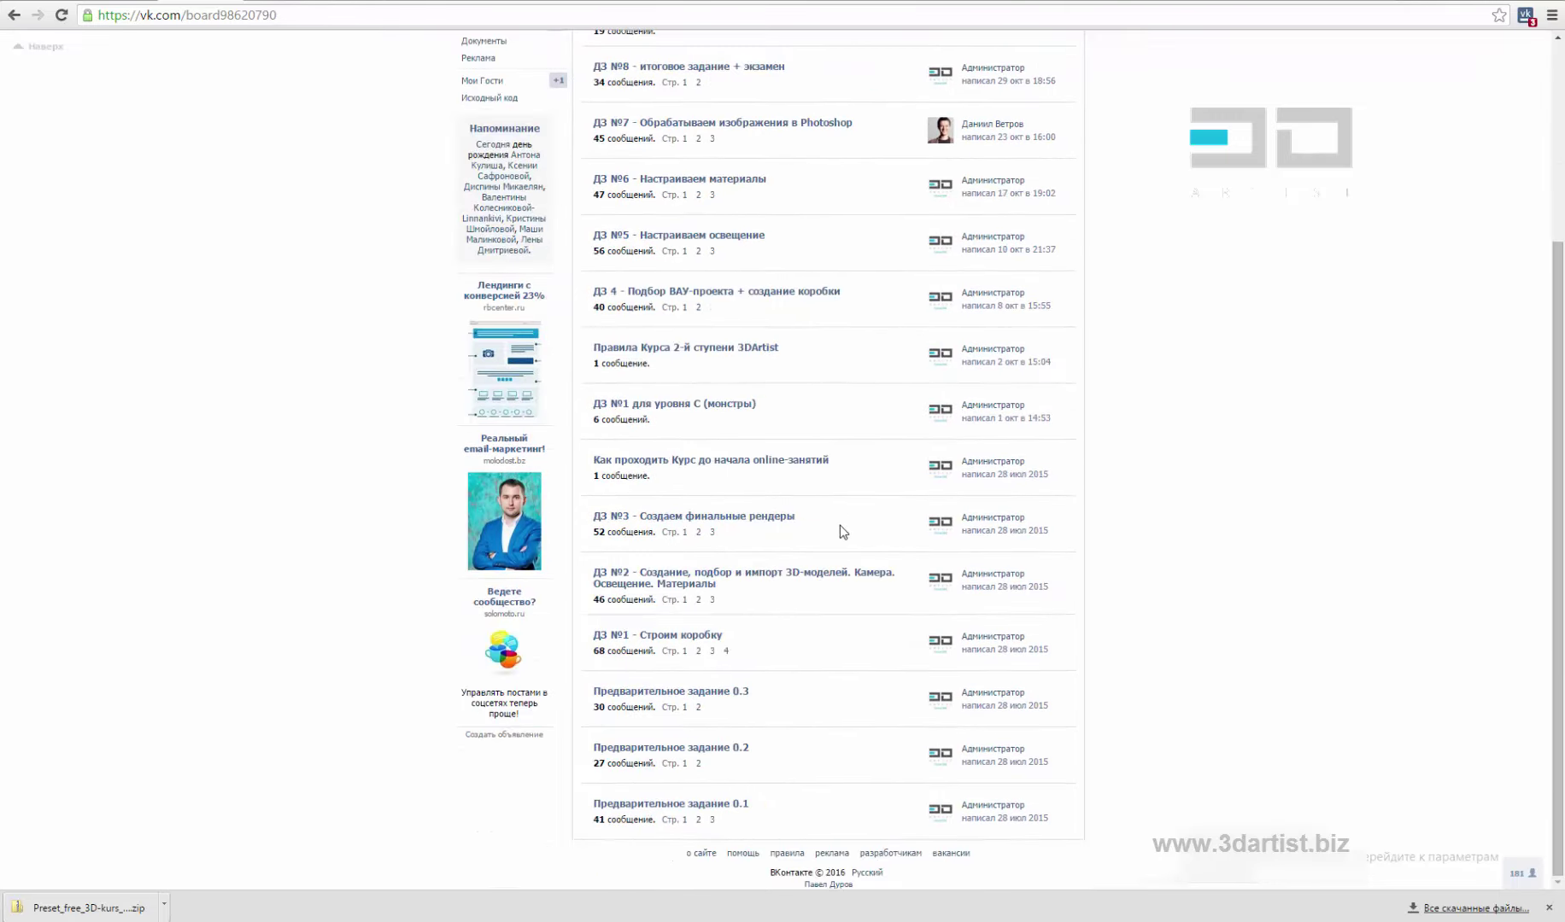
{"action": "scroll", "coordinate": [845, 530], "scroll_direction": "up", "scroll_amount": 3}
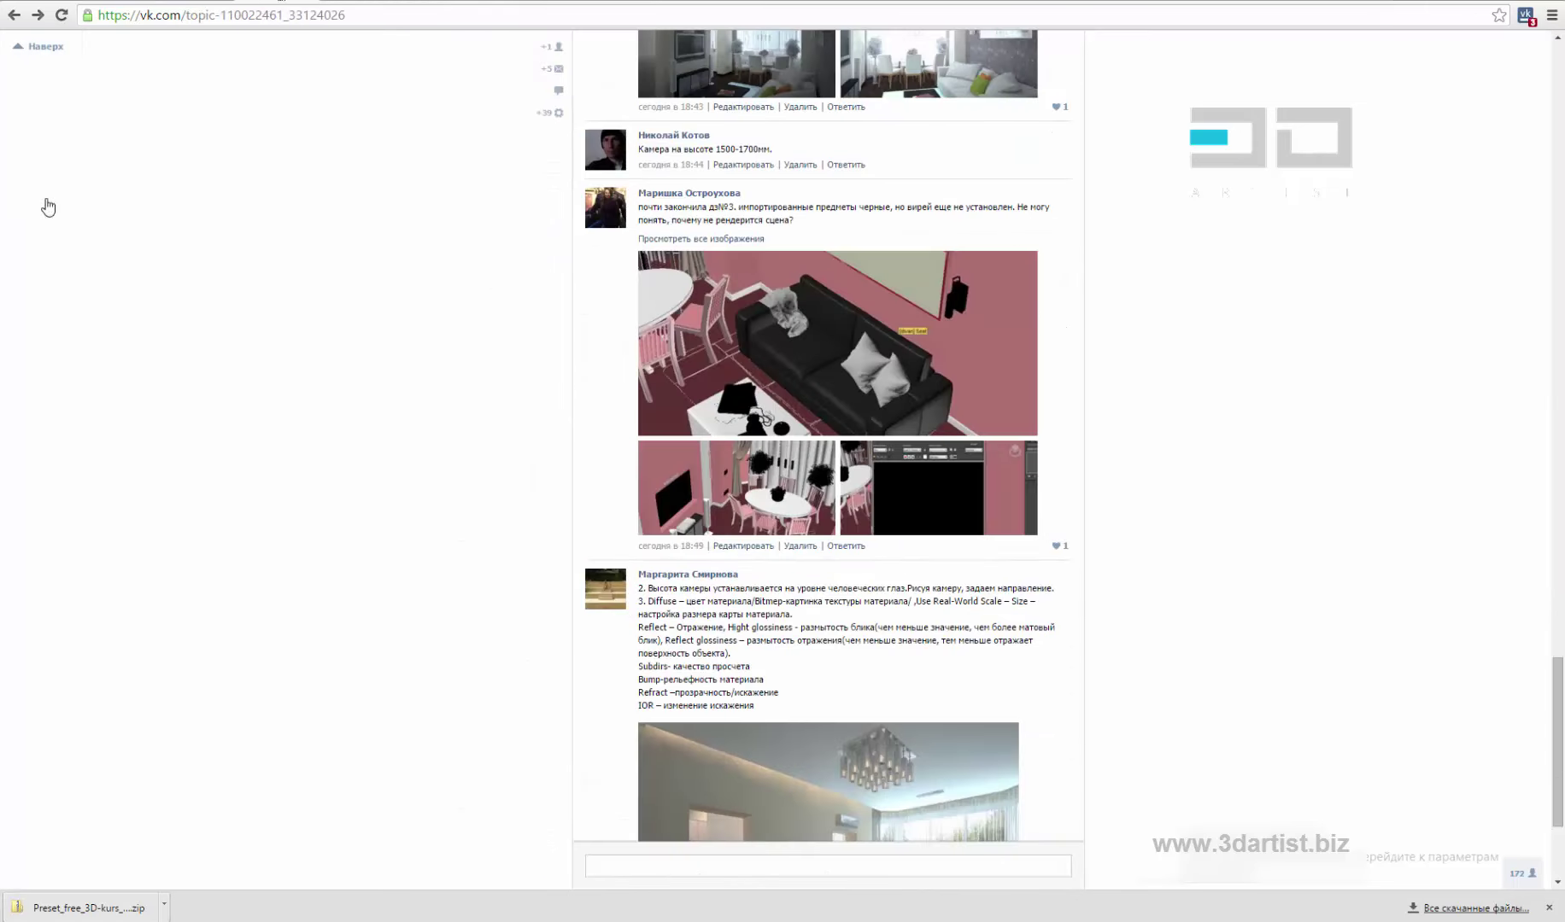
Open the main page of the group 3DArtist 1-я ступень. 2-й поток and find the contest example post on its wall
{"action": "left_click", "coordinate": [42, 143]}
{"action": "left_click", "coordinate": [633, 83]}
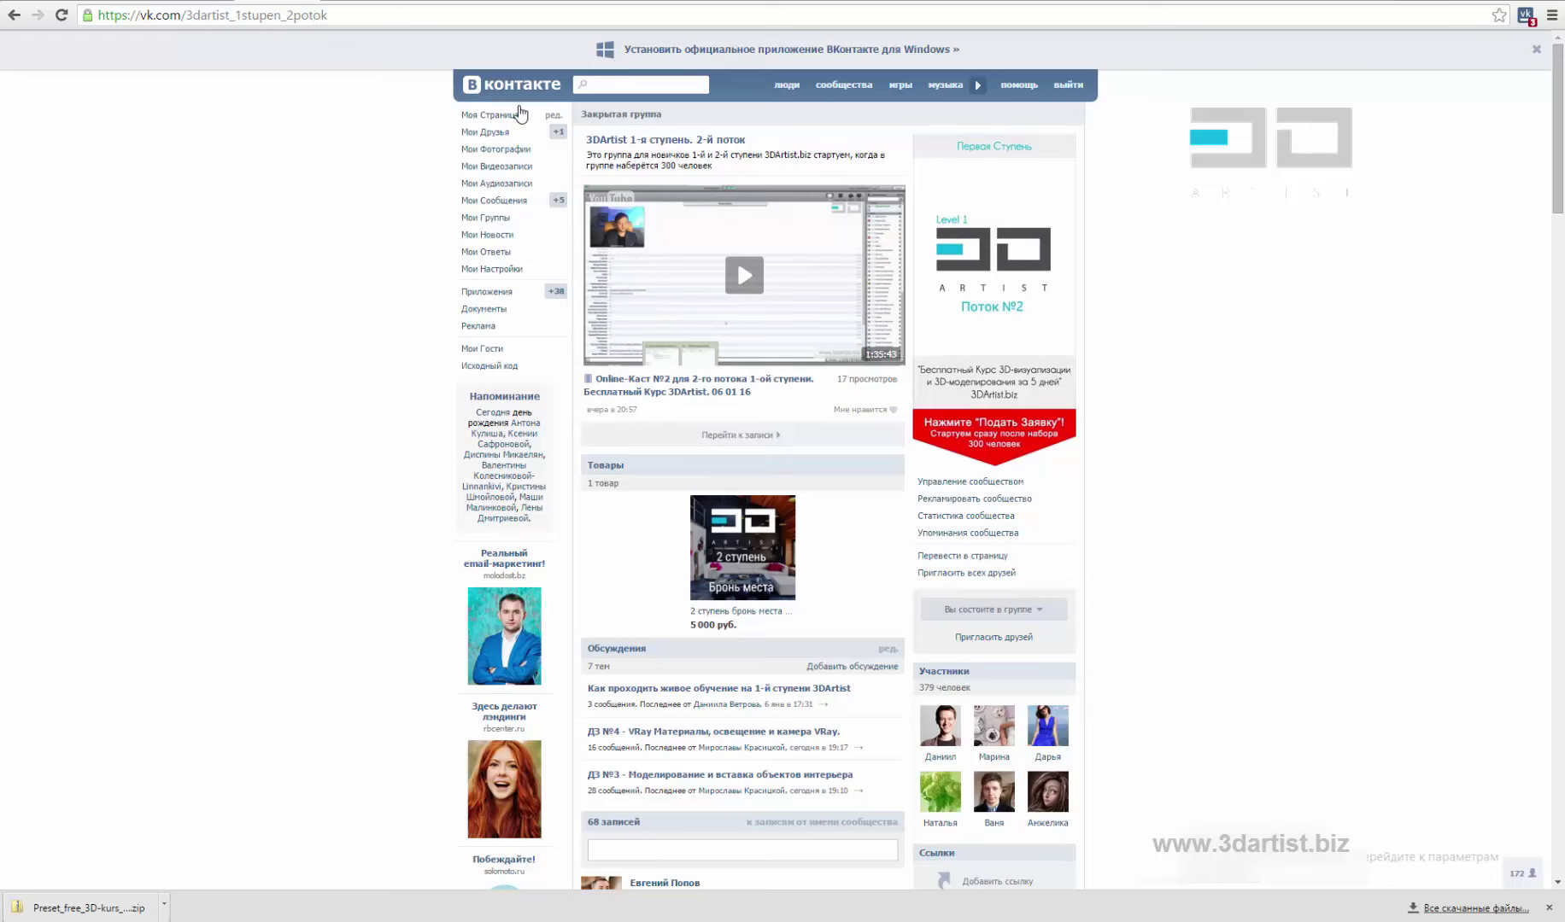
{"action": "scroll", "coordinate": [897, 324], "scroll_direction": "down", "scroll_amount": 10}
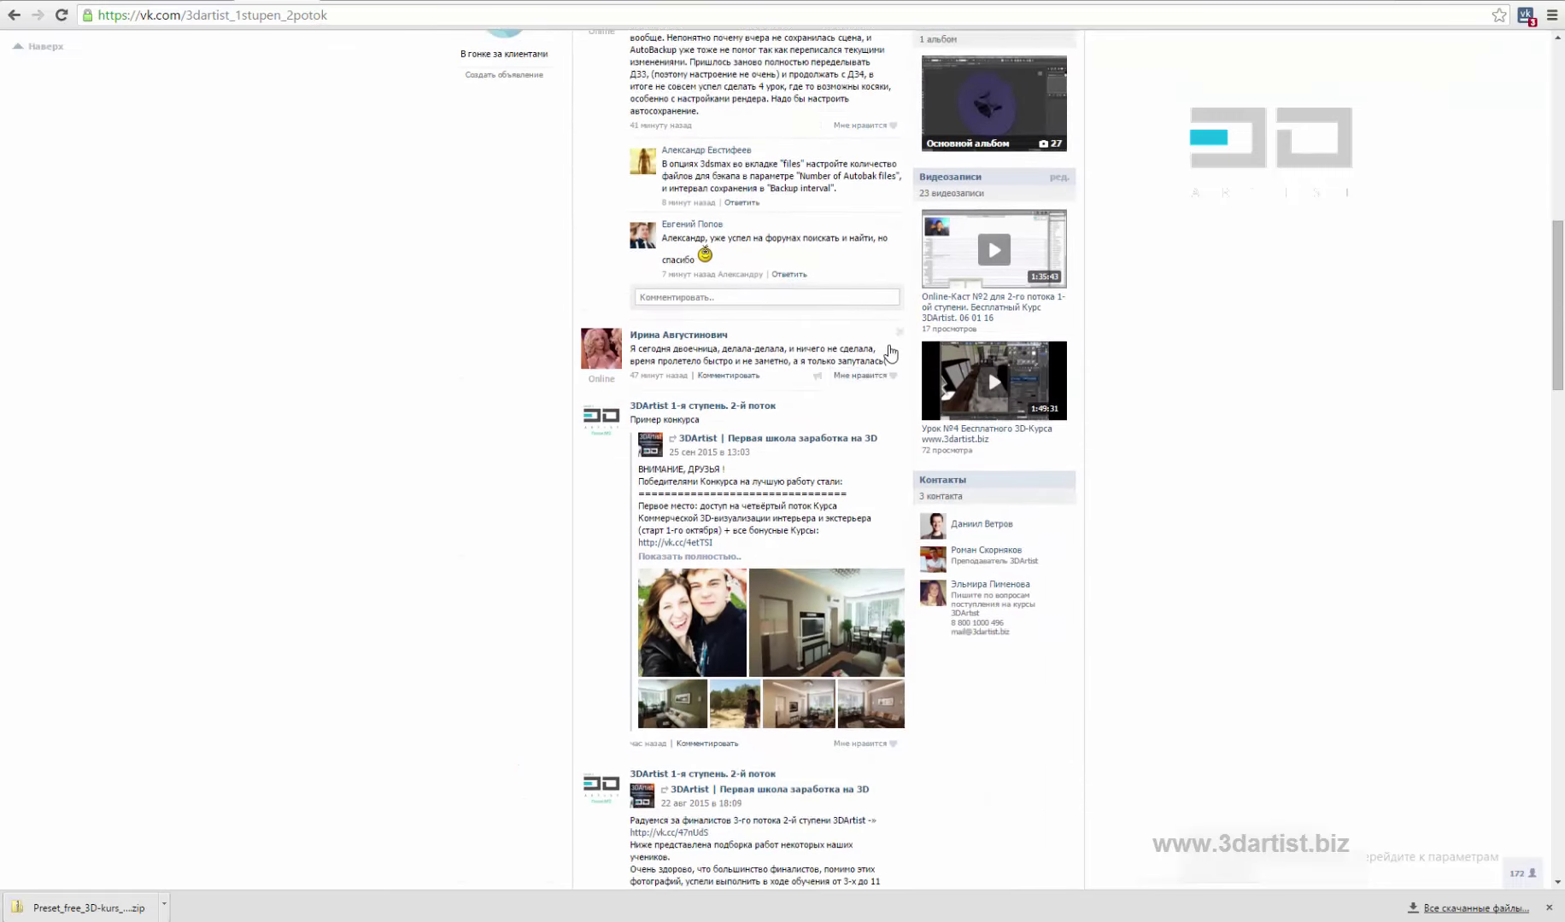
Open the album of 3rd-stream finalist works on the group wall and view three living-room renders, including photos 13, 18 and 20
{"action": "scroll", "coordinate": [891, 352], "scroll_direction": "down", "scroll_amount": 8}
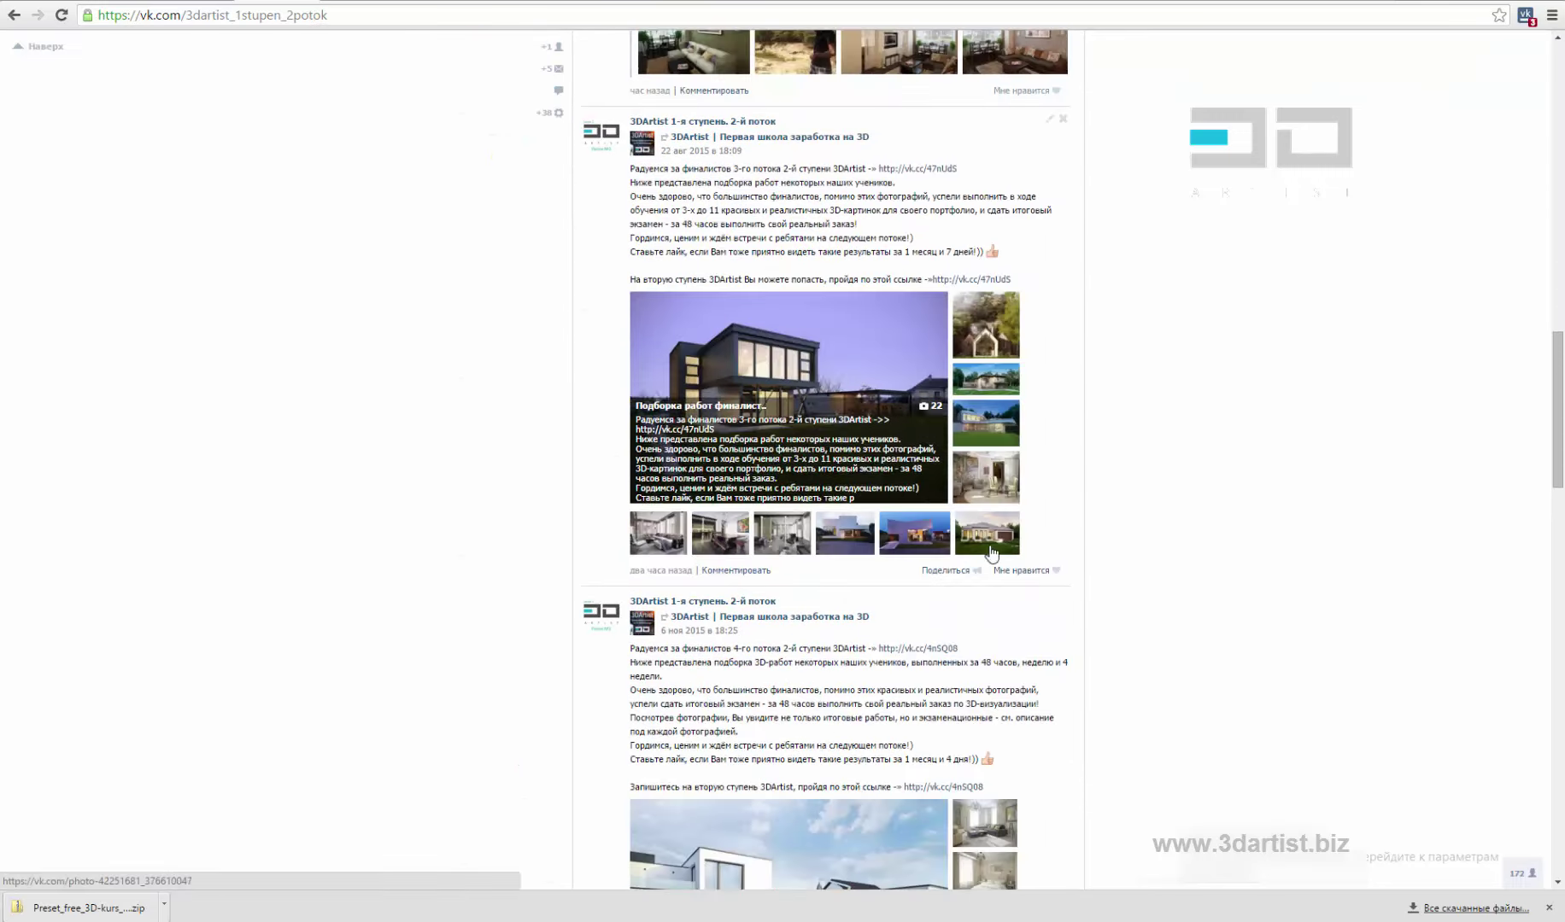
{"action": "left_click", "coordinate": [816, 467]}
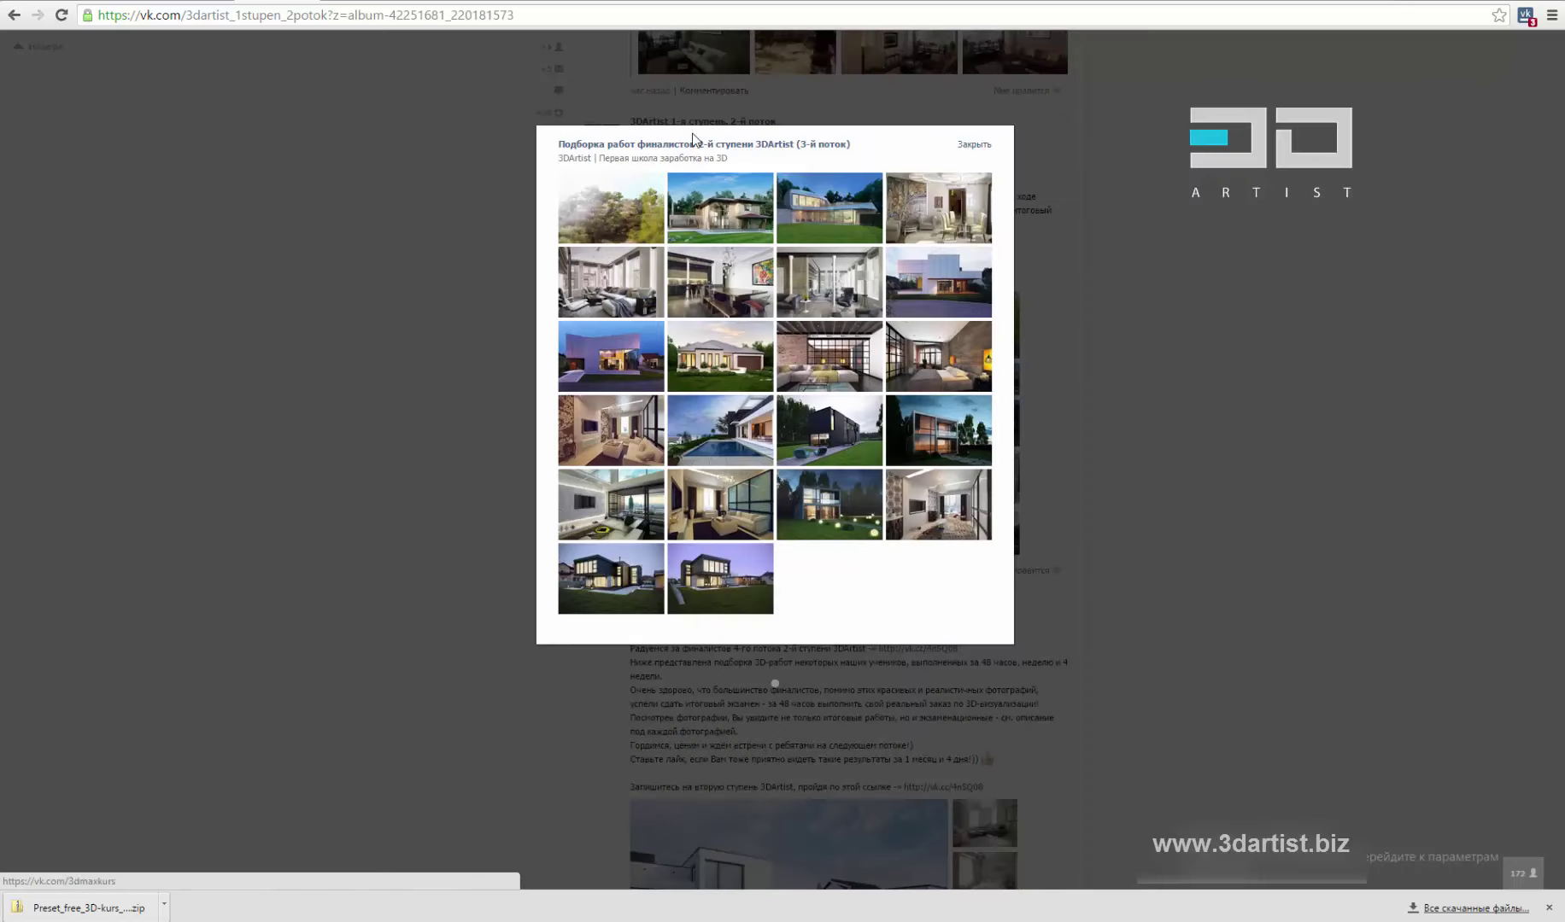
{"action": "left_click", "coordinate": [629, 429]}
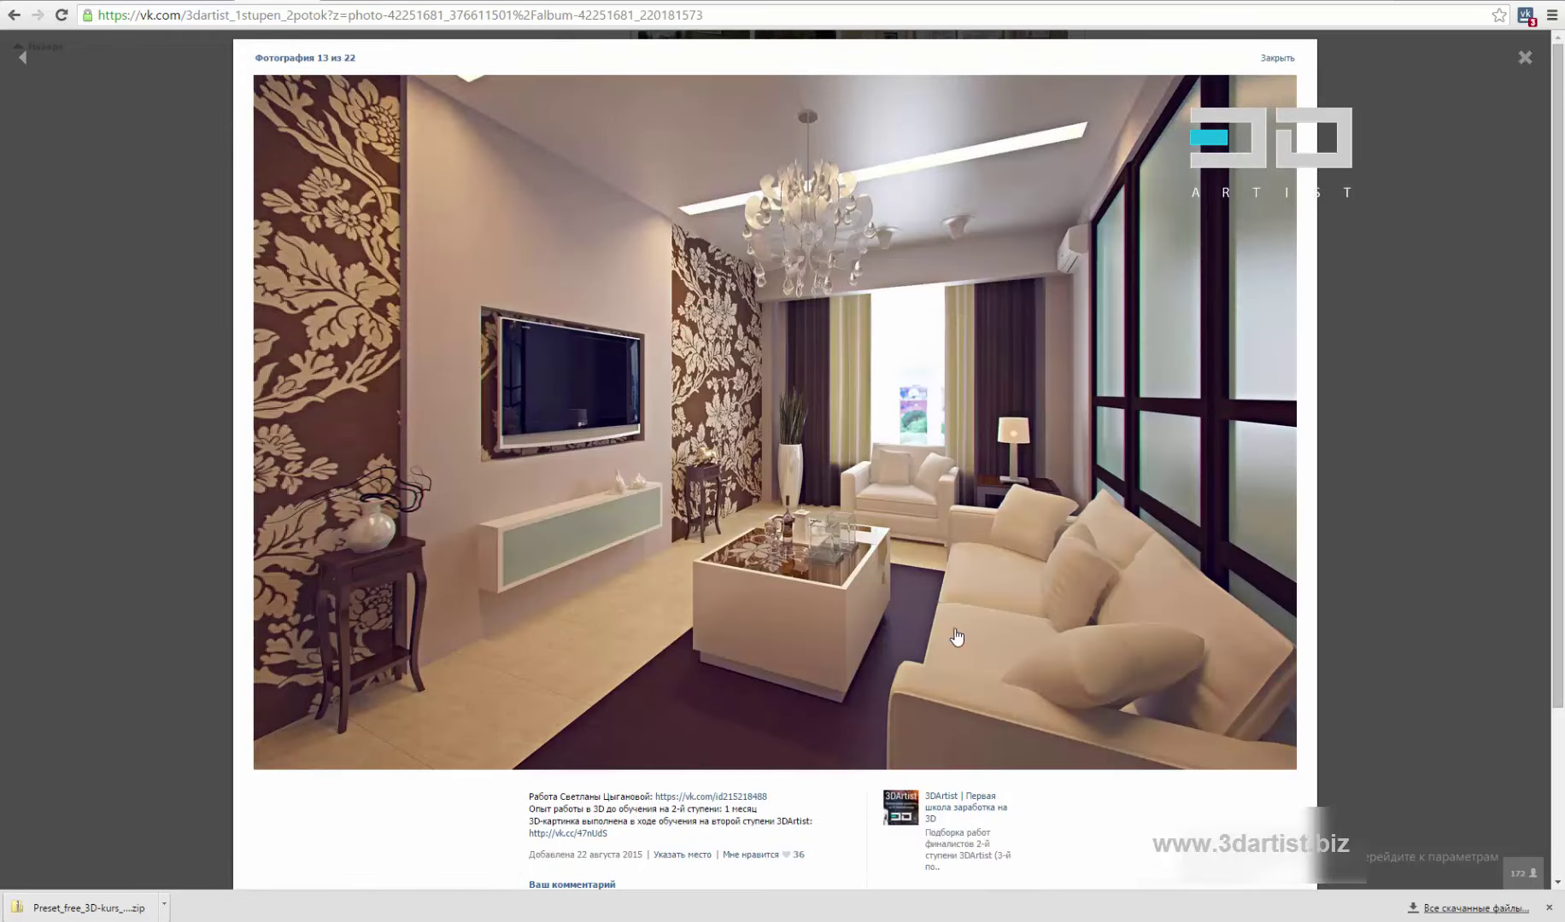
{"action": "left_click", "coordinate": [1418, 318]}
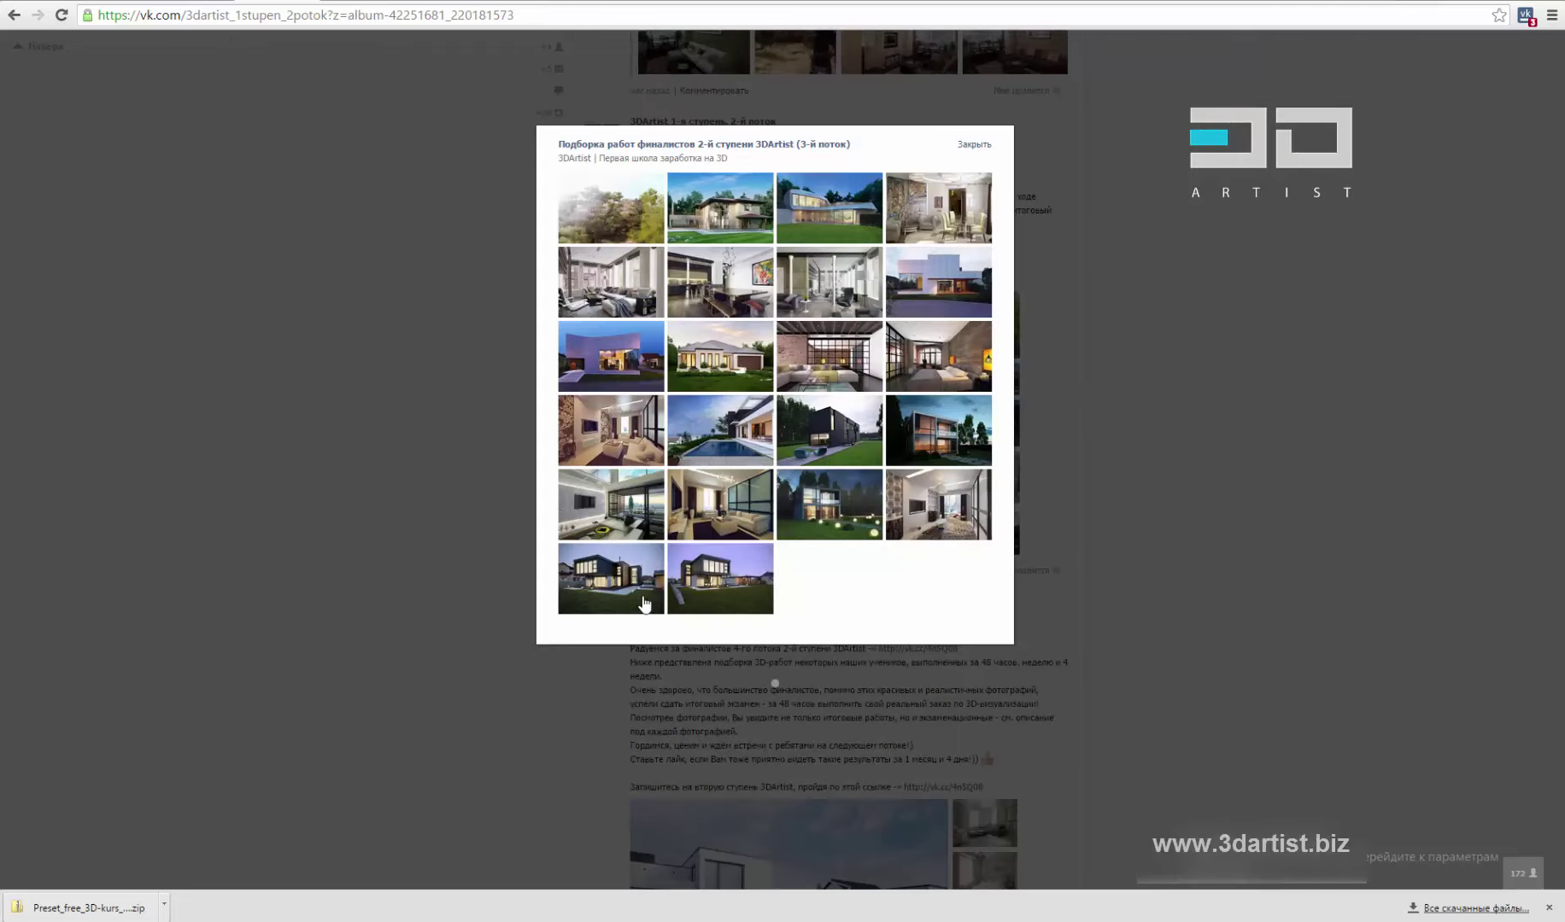
{"action": "left_click", "coordinate": [730, 516]}
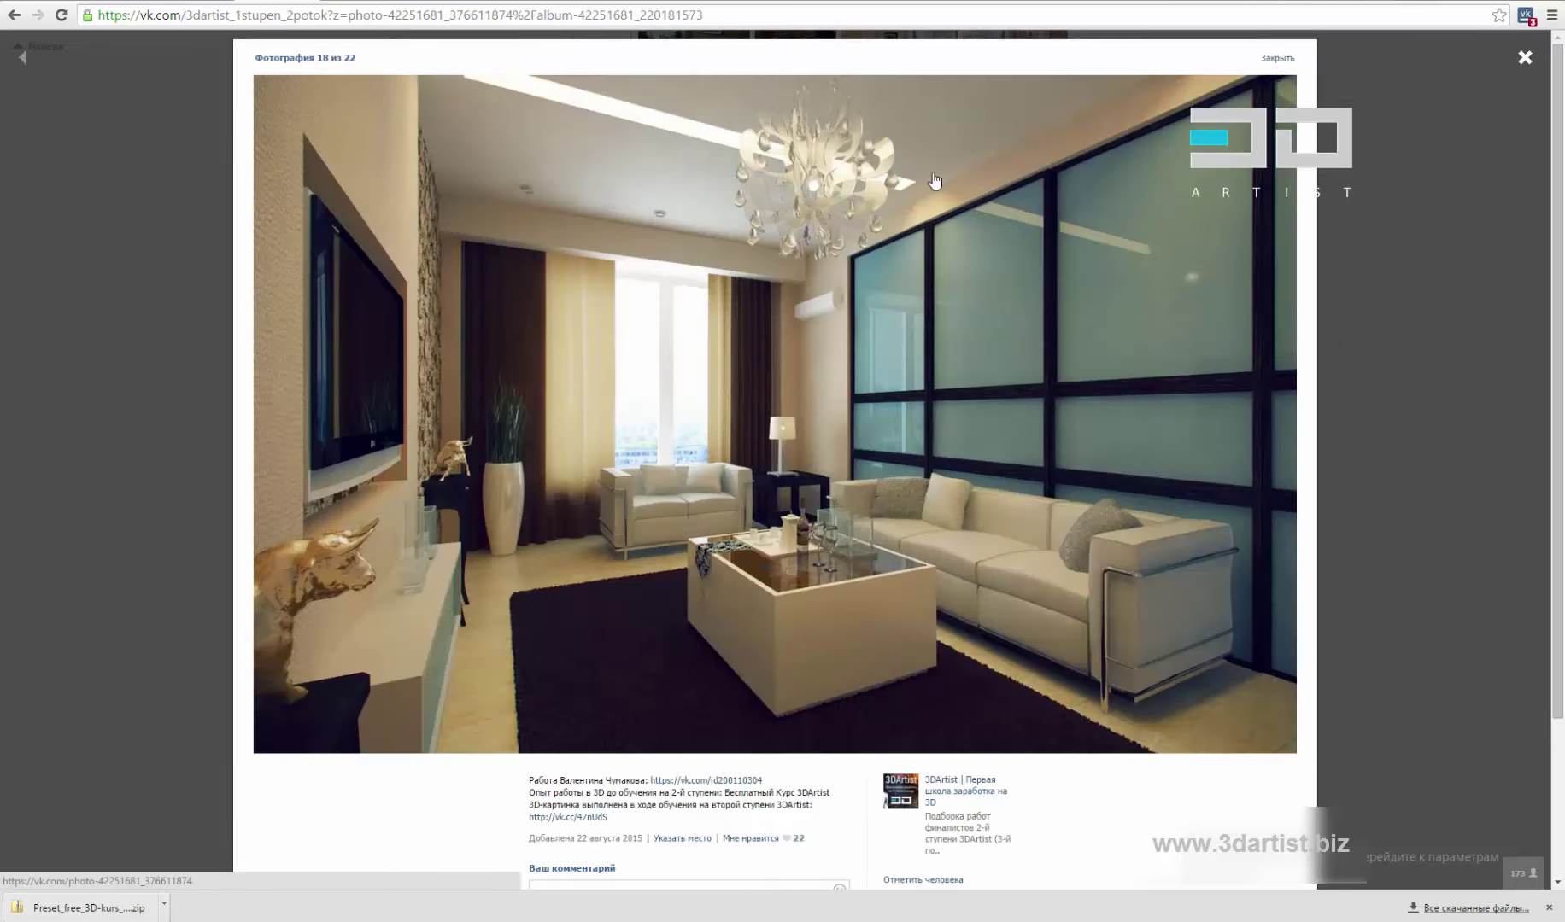
{"action": "left_click", "coordinate": [1405, 469]}
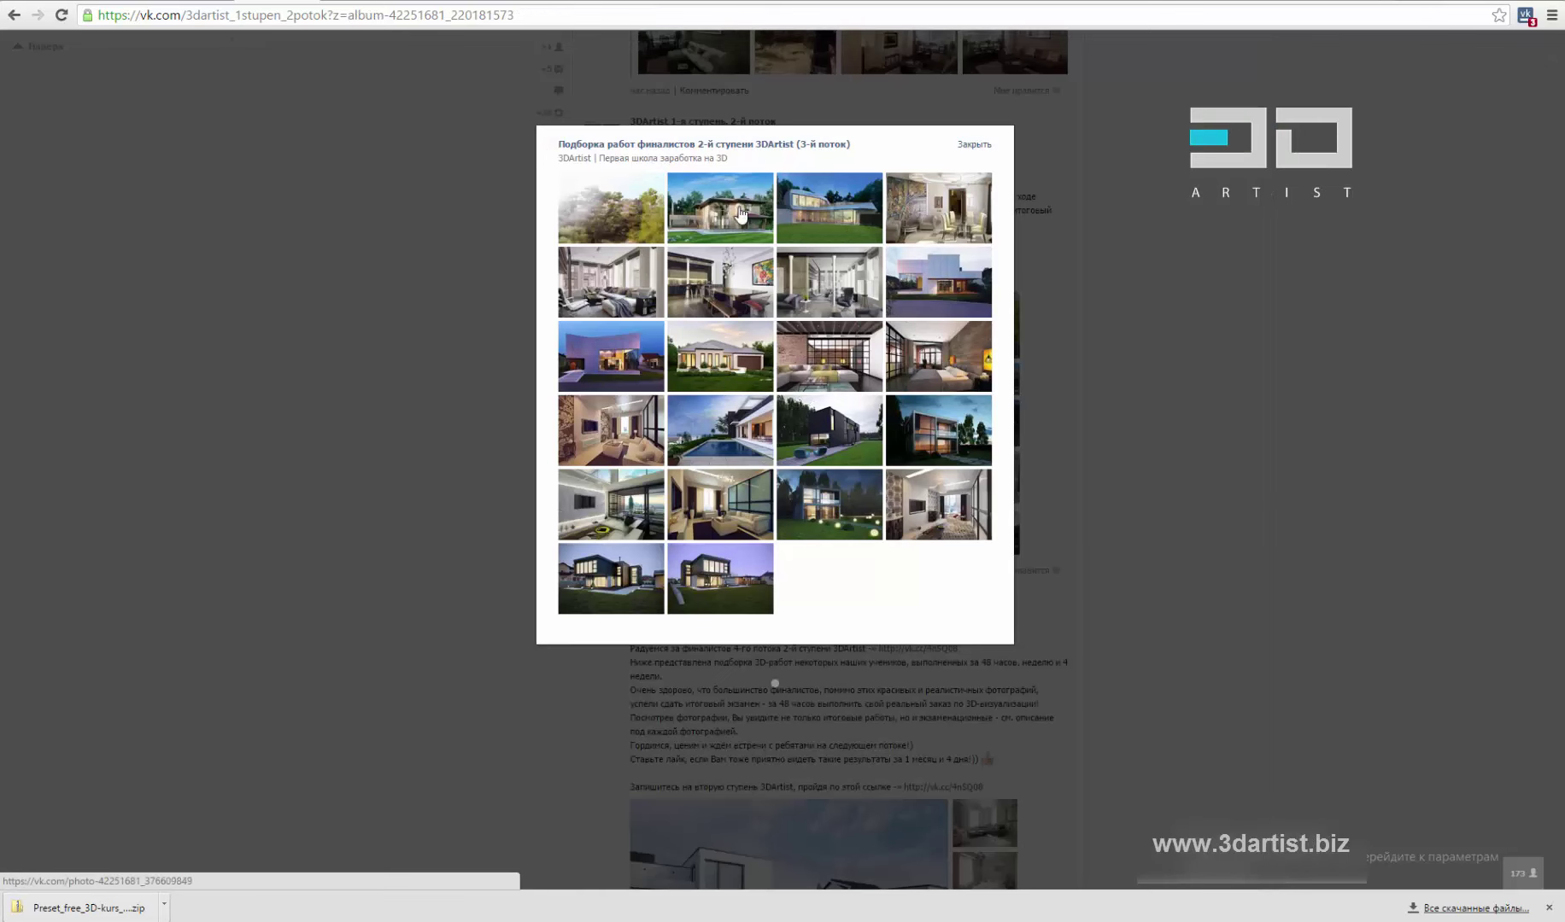
{"action": "left_click", "coordinate": [960, 509]}
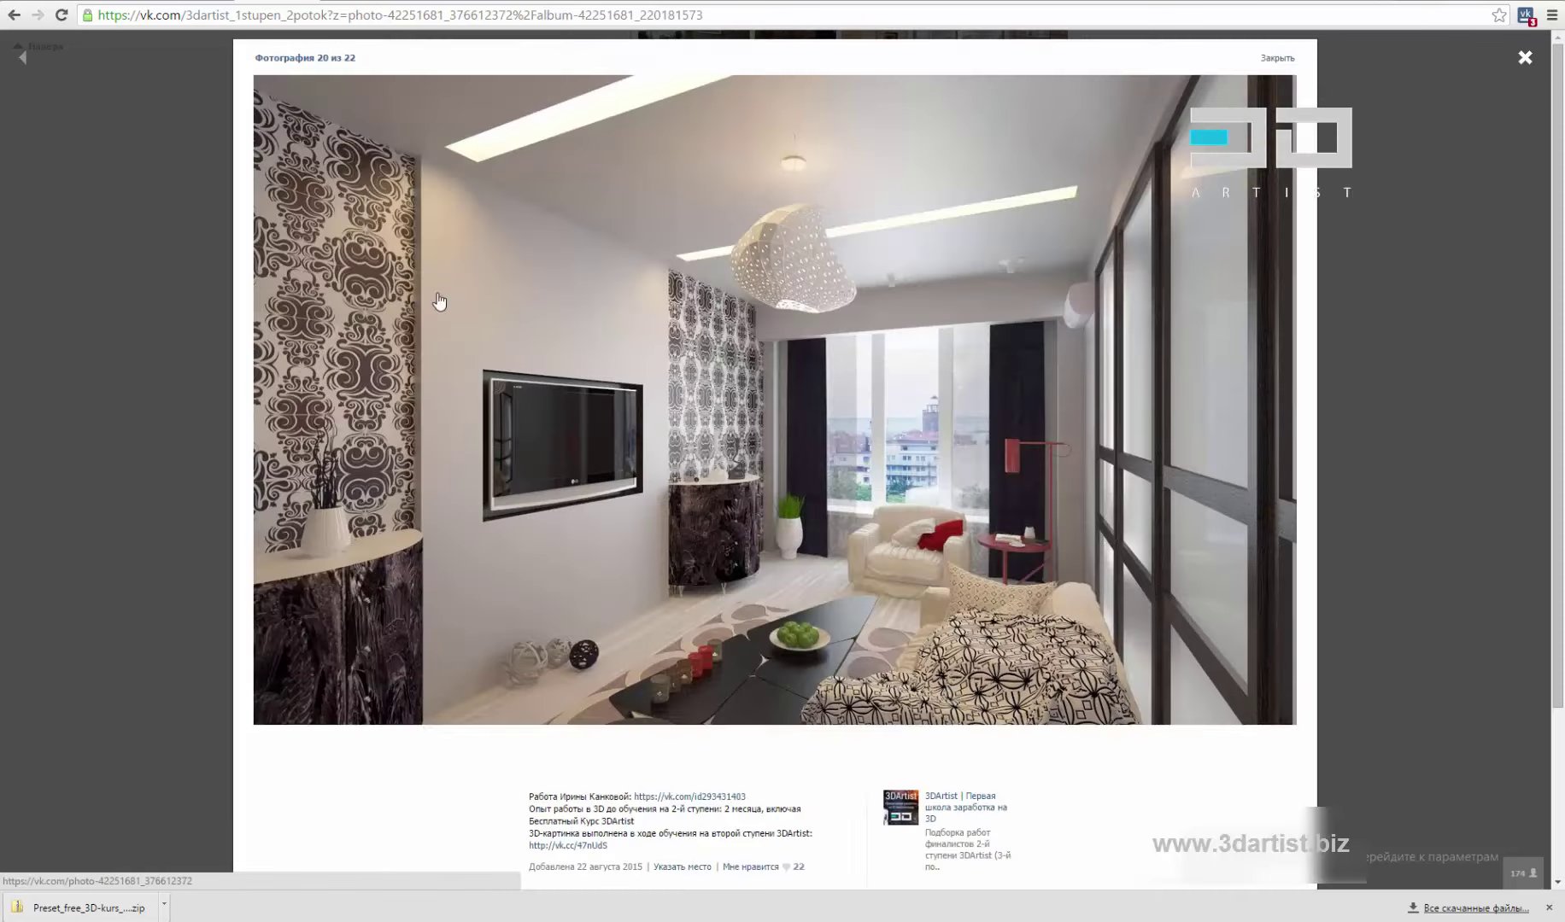
{"action": "left_click", "coordinate": [1358, 469]}
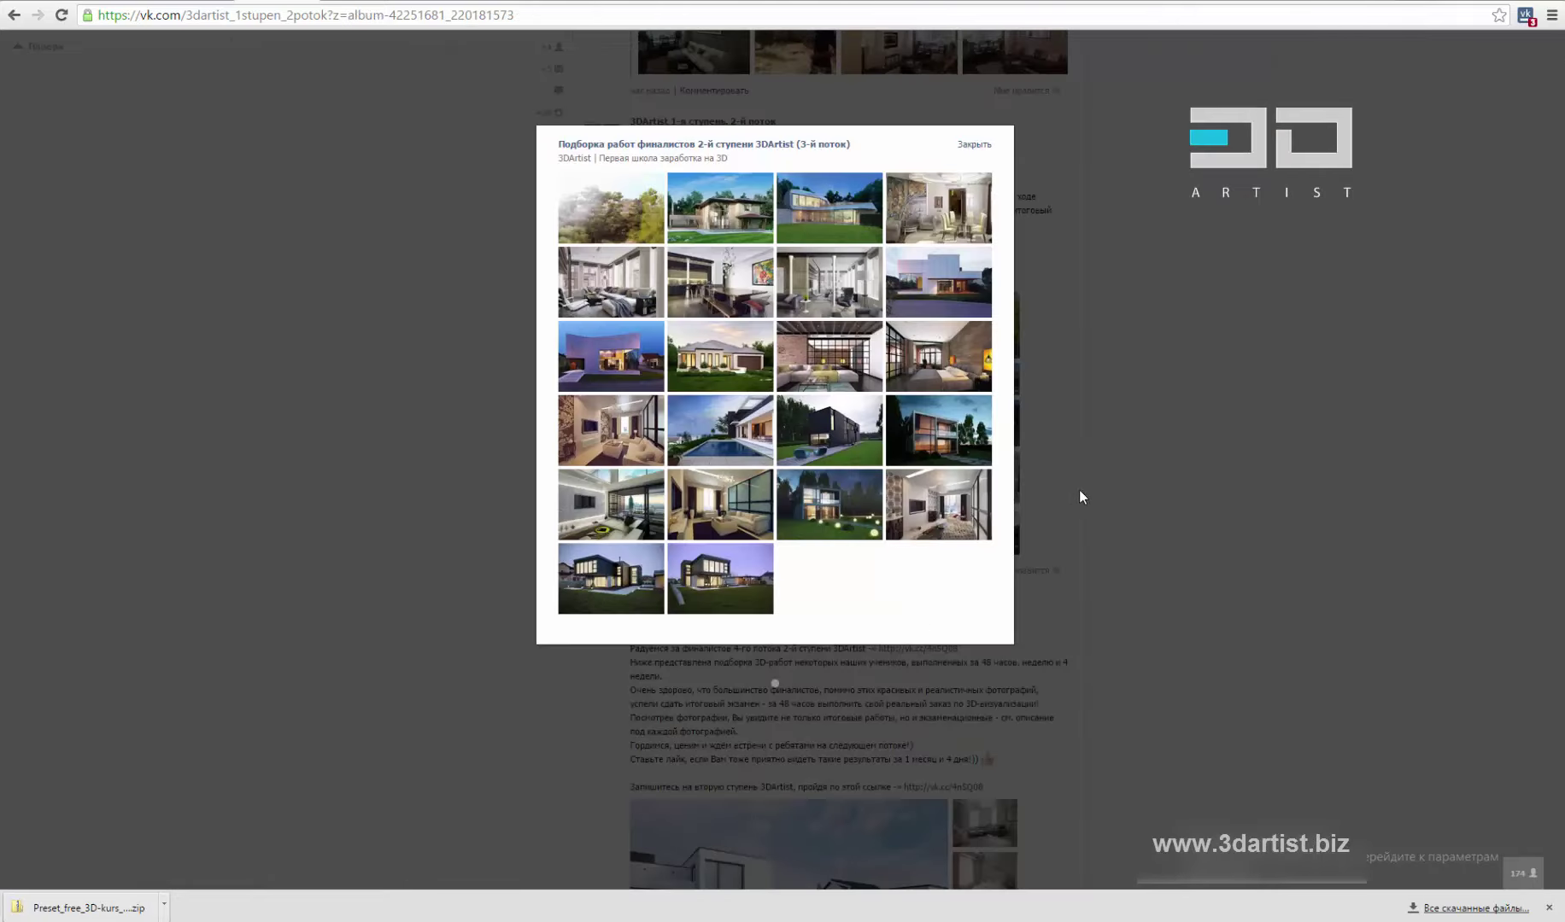
{"action": "left_click", "coordinate": [1080, 496]}
Reopen the 3rd-stream finalists' album, view two evening renders of house exteriors, and close the album
{"action": "scroll", "coordinate": [1041, 512], "scroll_direction": "down", "scroll_amount": 3}
{"action": "scroll", "coordinate": [1024, 211], "scroll_direction": "up", "scroll_amount": 2}
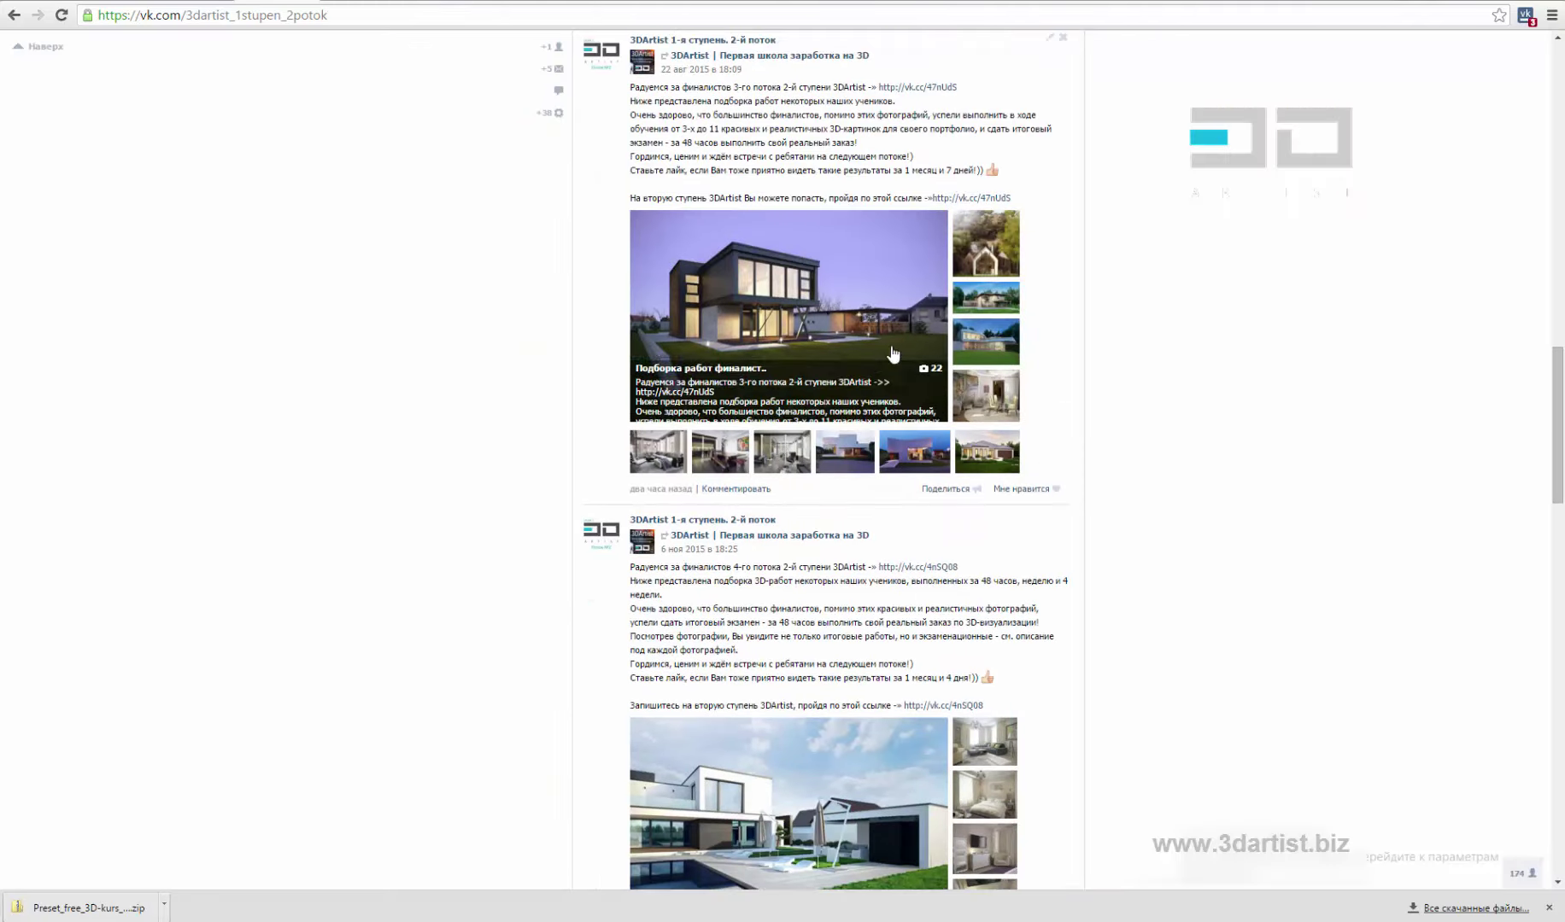
{"action": "left_click", "coordinate": [867, 414]}
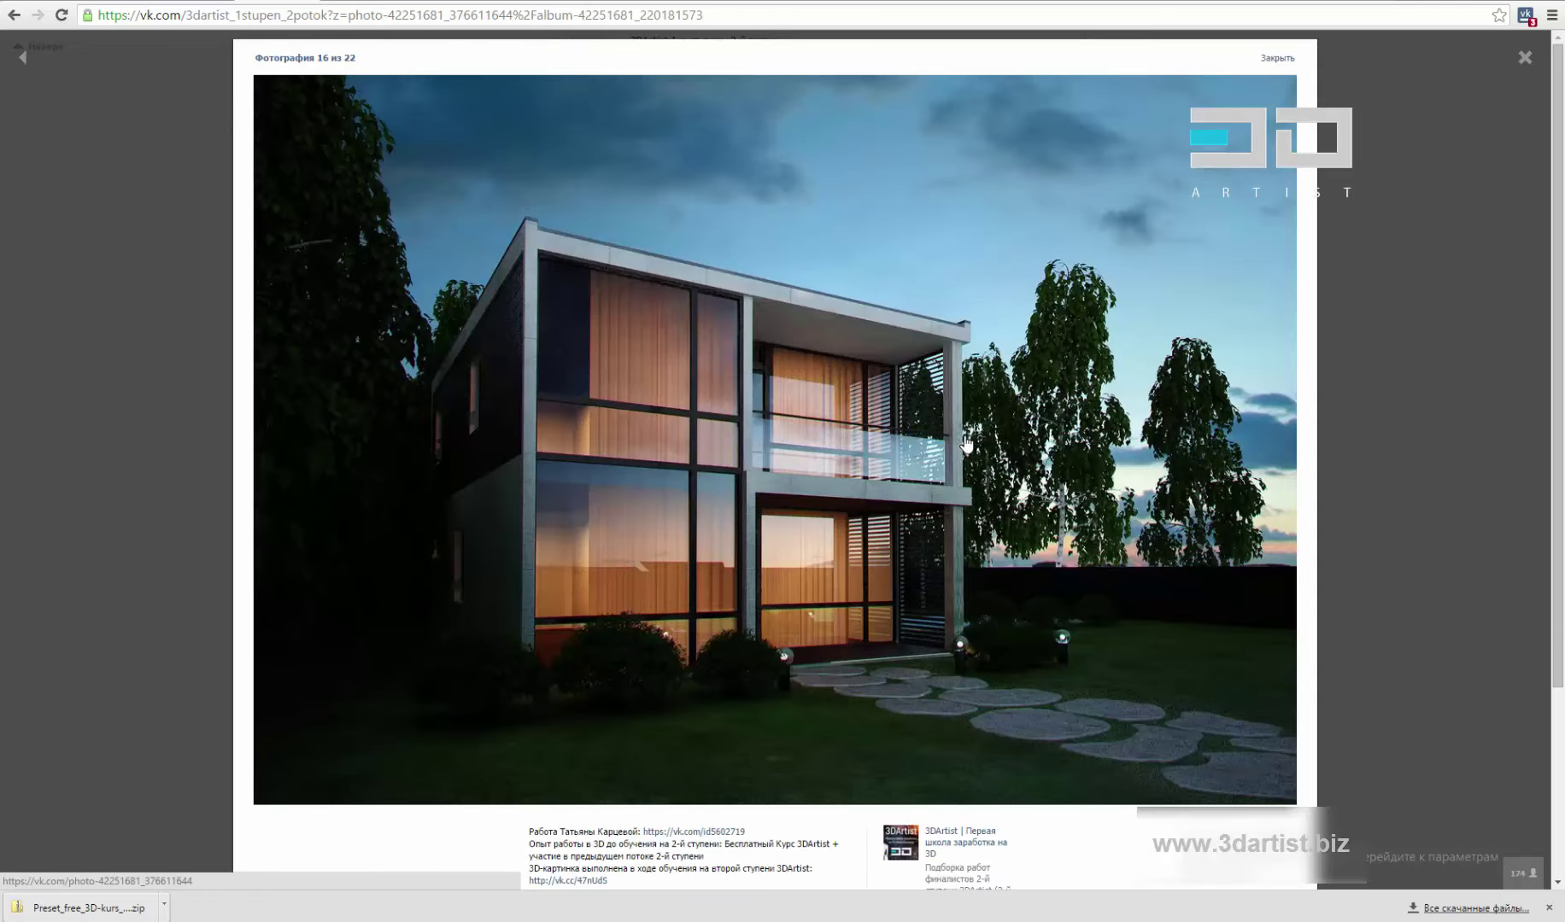
{"action": "left_click", "coordinate": [965, 446]}
{"action": "left_click", "coordinate": [1383, 385]}
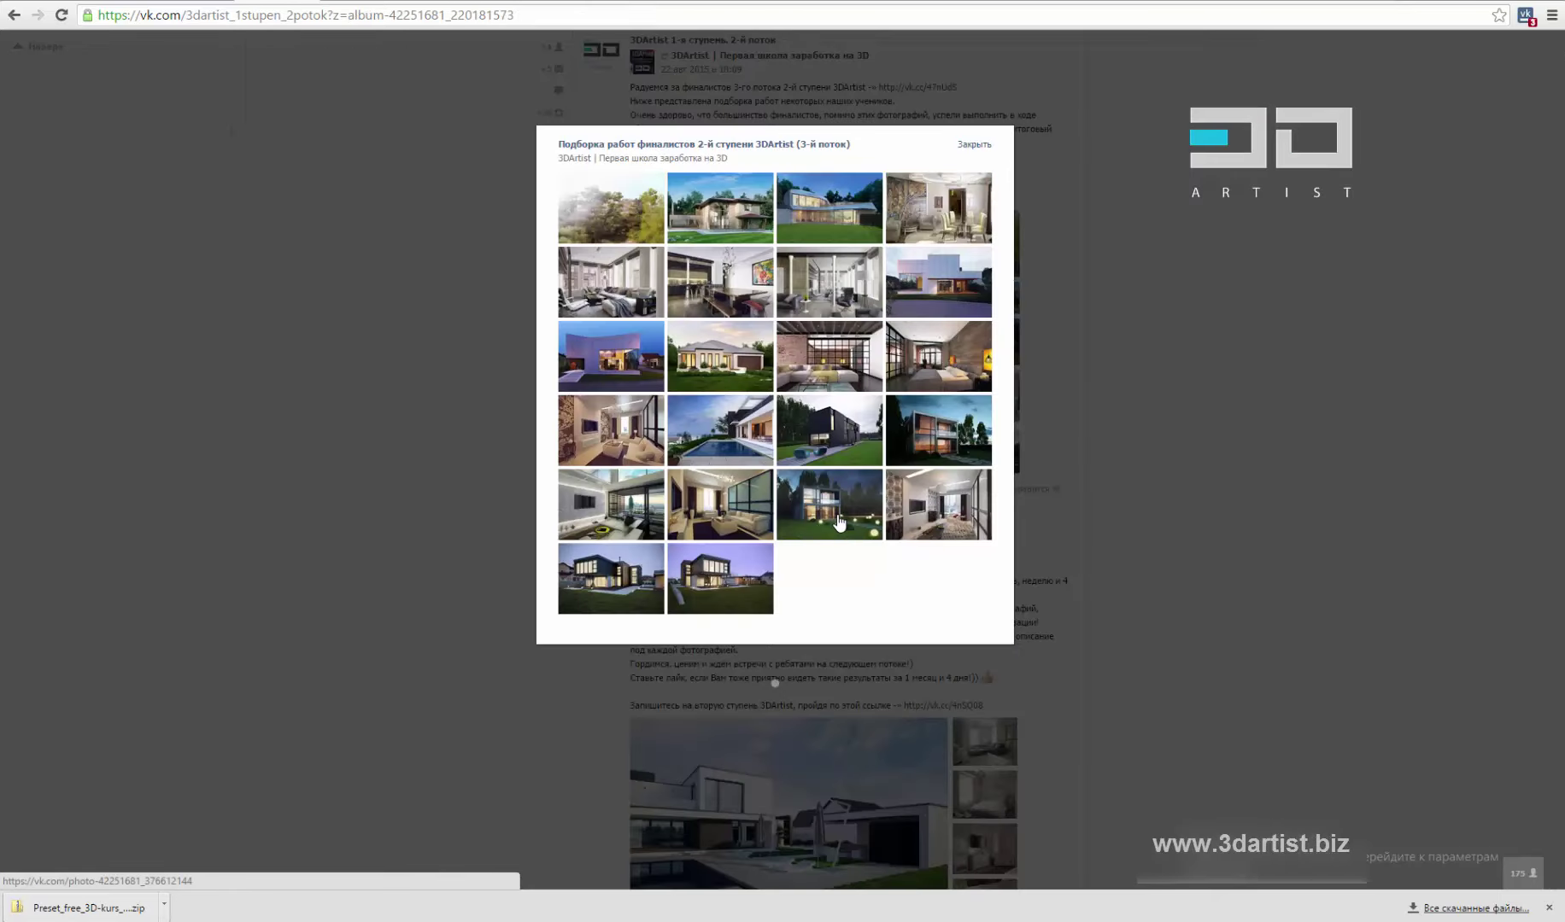
{"action": "left_click", "coordinate": [838, 523]}
{"action": "left_click", "coordinate": [1391, 399]}
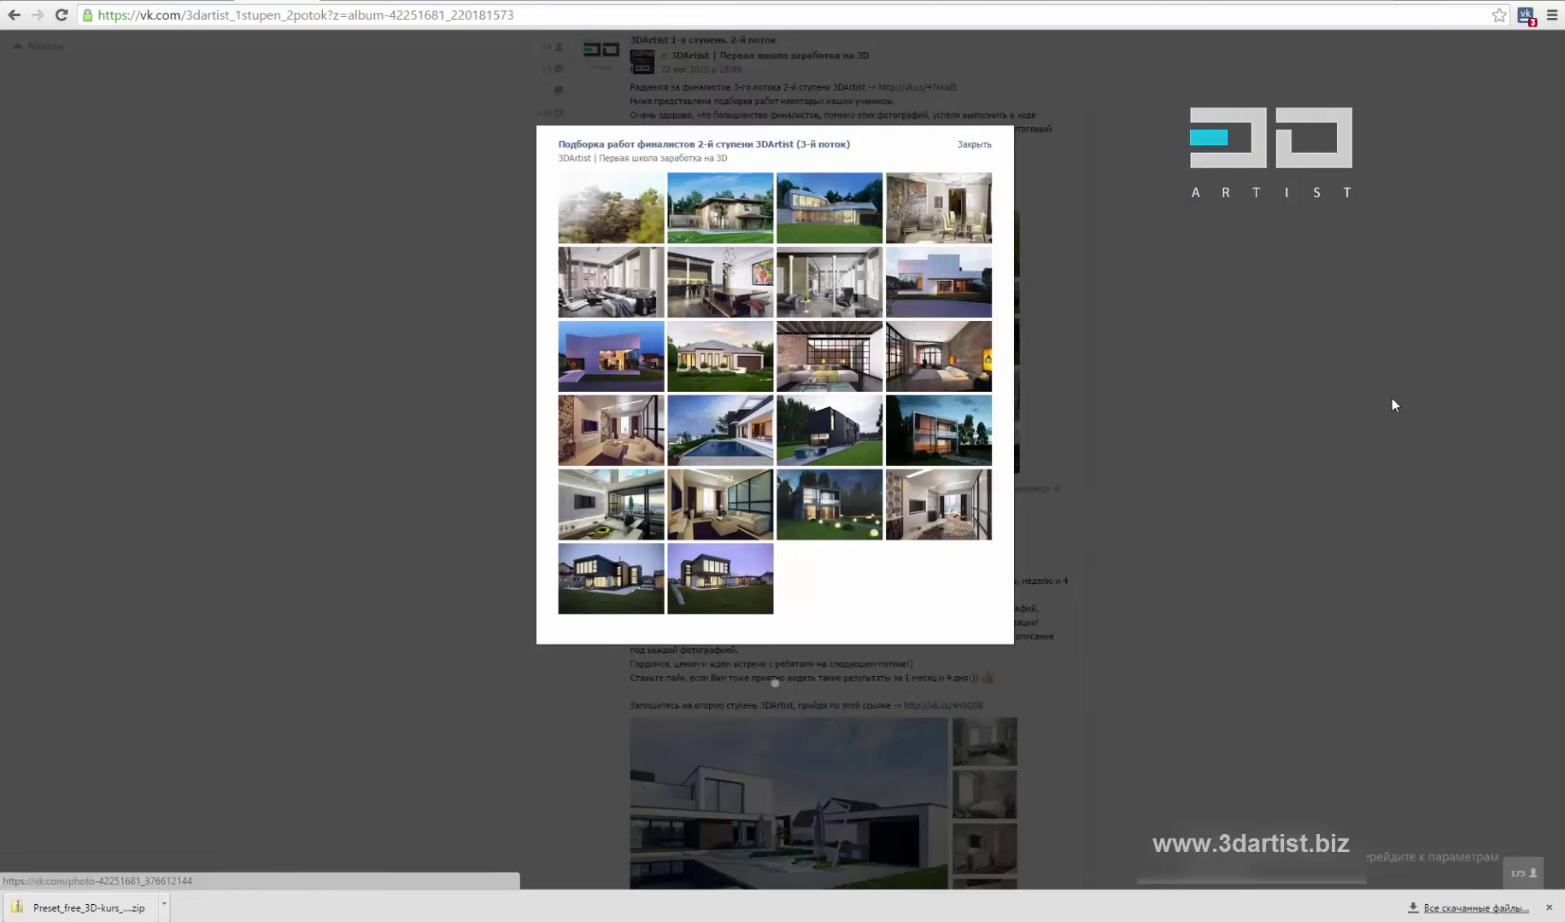
{"action": "left_click", "coordinate": [1374, 387]}
Switch to the discussion board of the group "3DArtist 2-я ступень (поток 4)" and look through its homework topics
{"action": "scroll", "coordinate": [1120, 431], "scroll_direction": "down", "scroll_amount": 4}
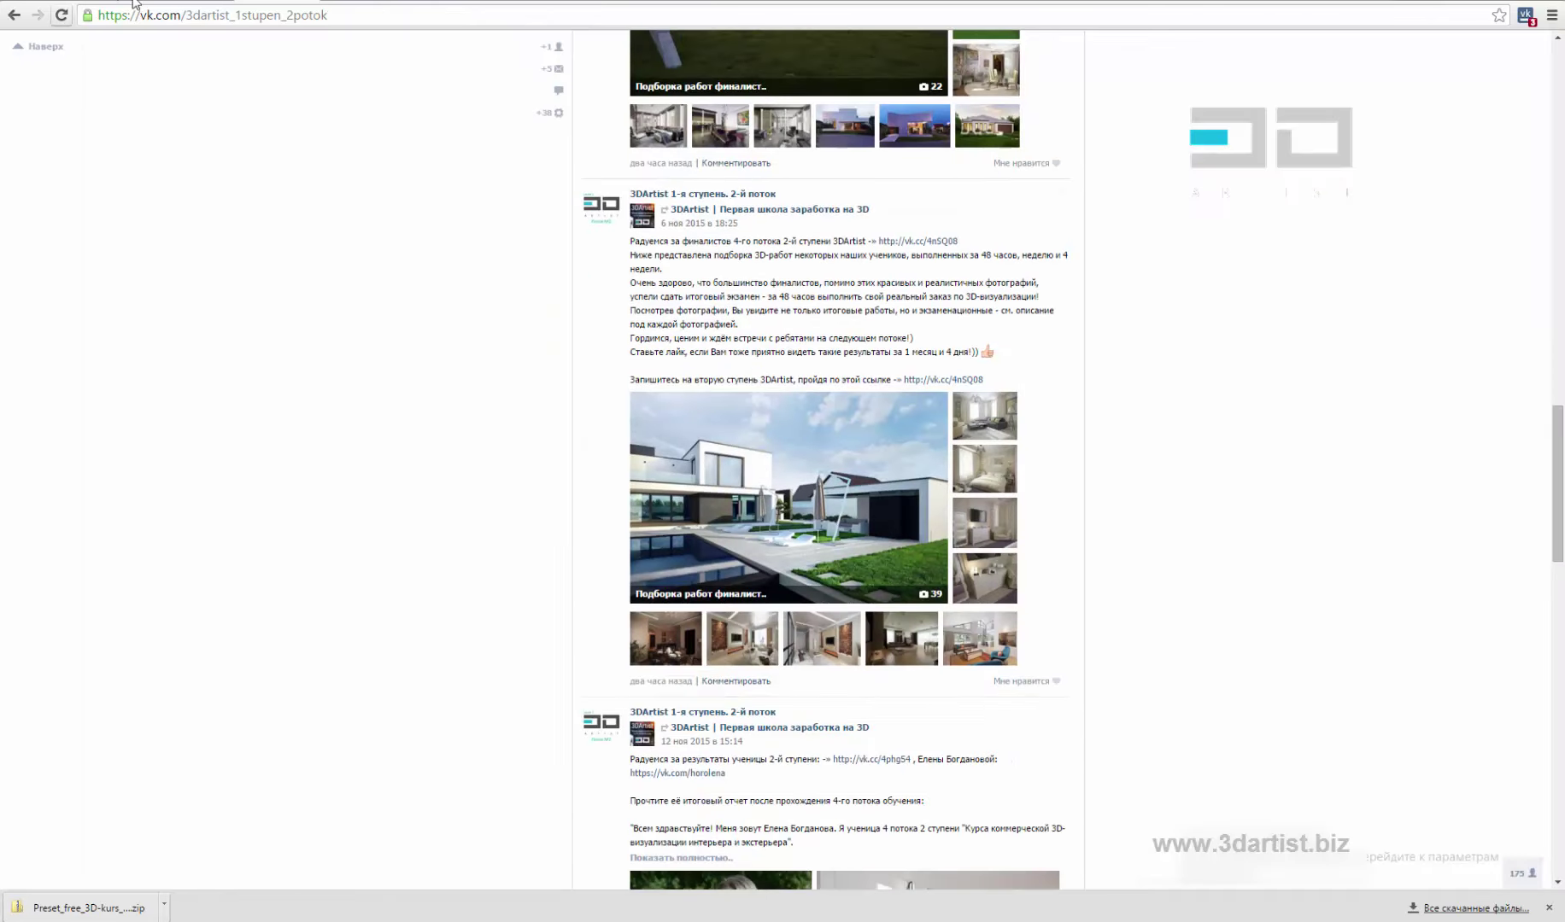
{"action": "left_click", "coordinate": [341, 1]}
{"action": "left_click", "coordinate": [280, 2]}
{"action": "left_click", "coordinate": [255, 1]}
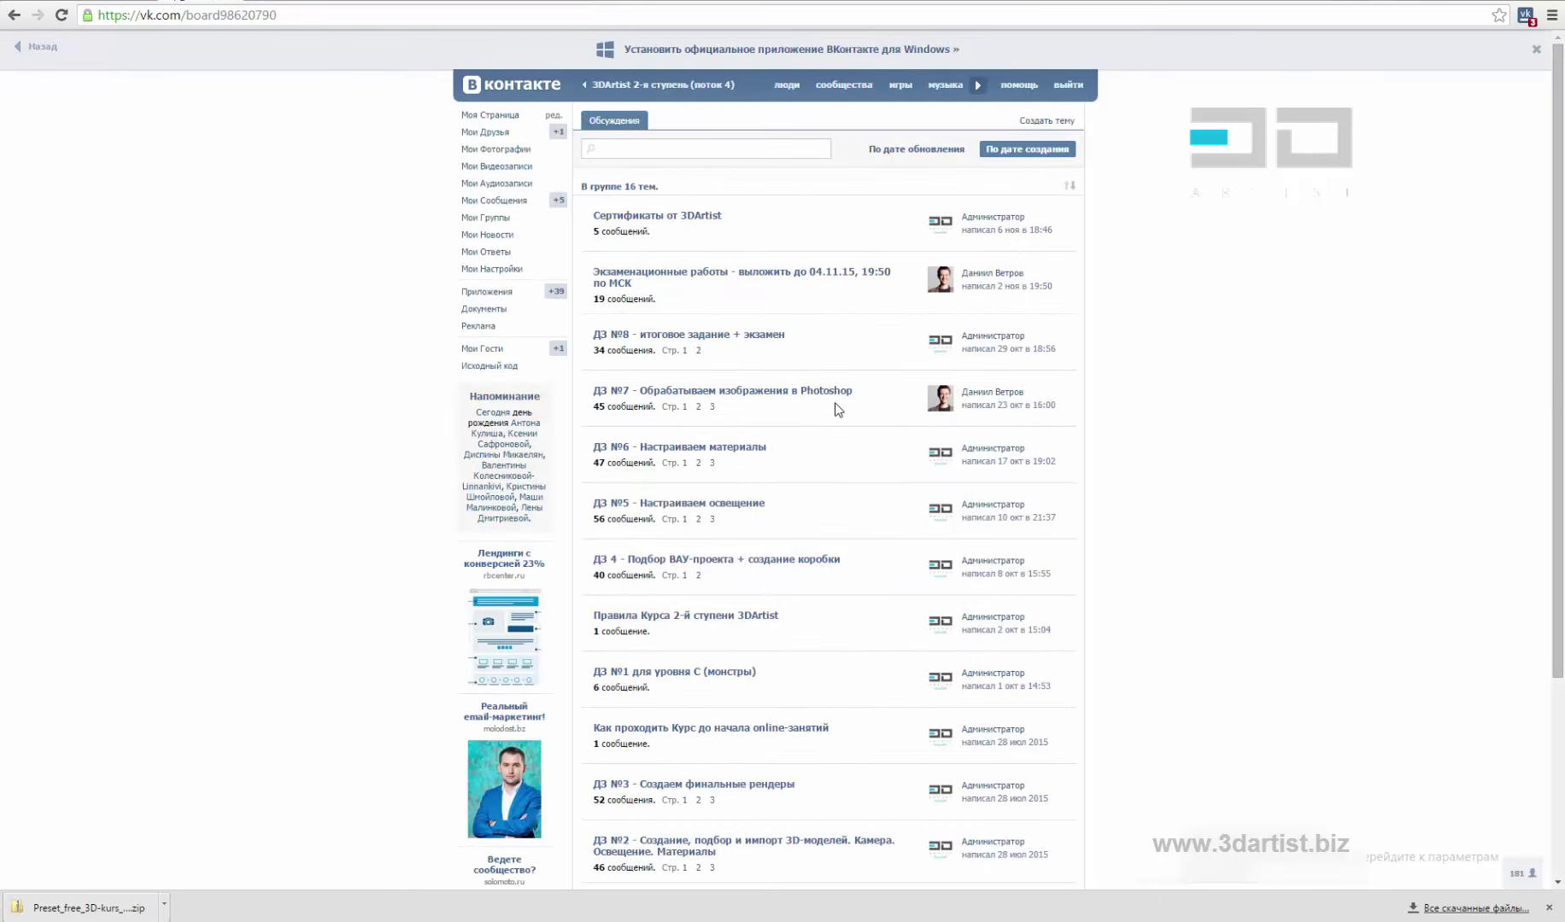
{"action": "scroll", "coordinate": [837, 409], "scroll_direction": "down", "scroll_amount": 3}
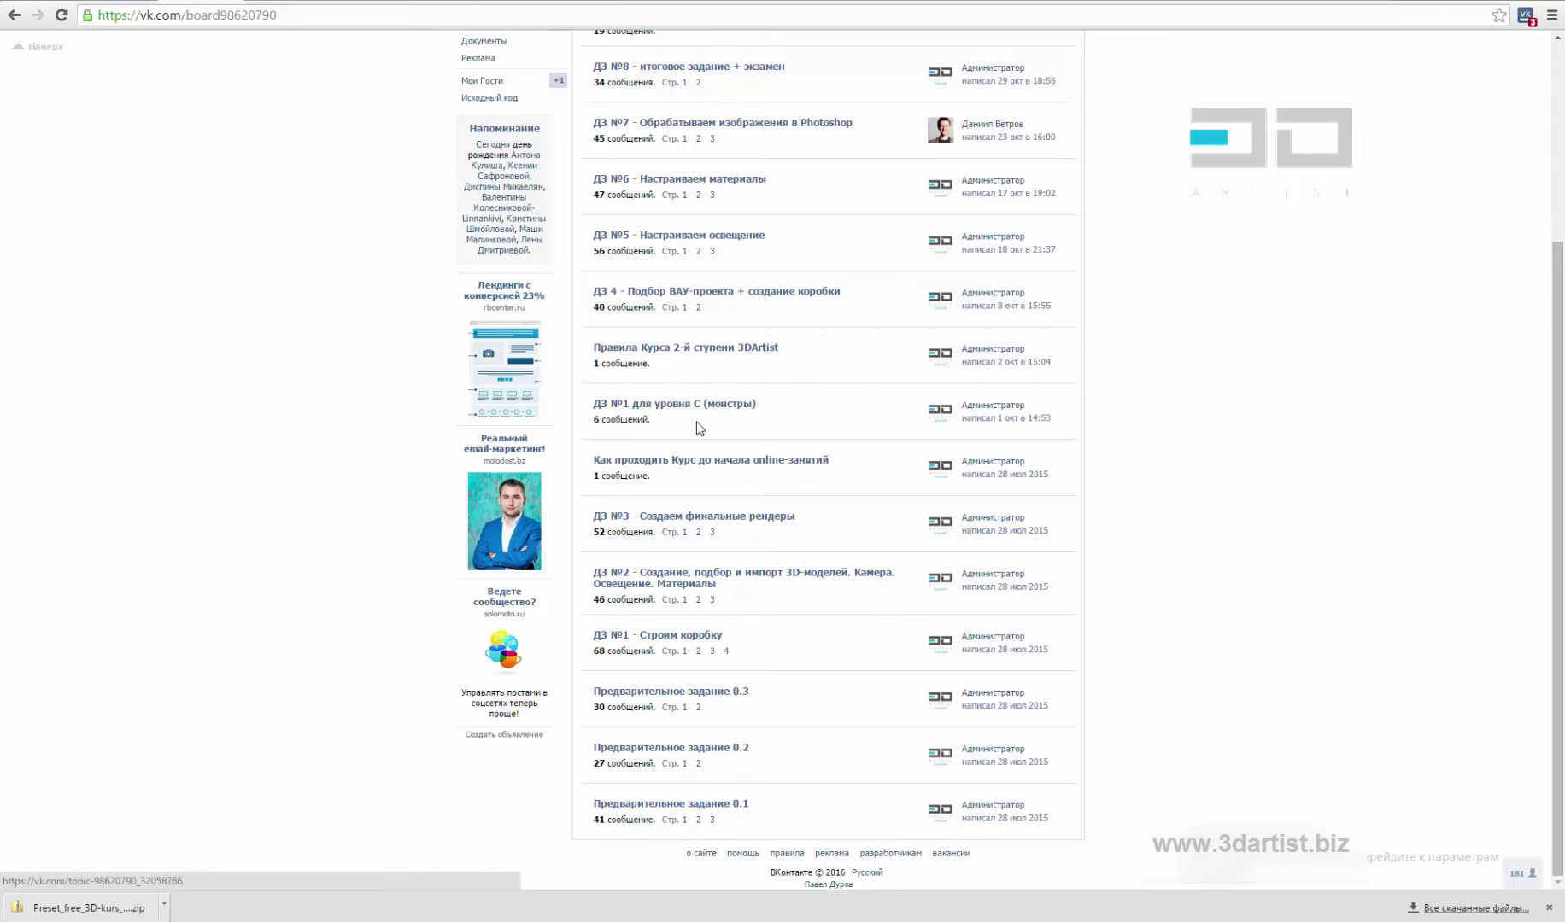
{"action": "scroll", "coordinate": [766, 480], "scroll_direction": "up", "scroll_amount": 2}
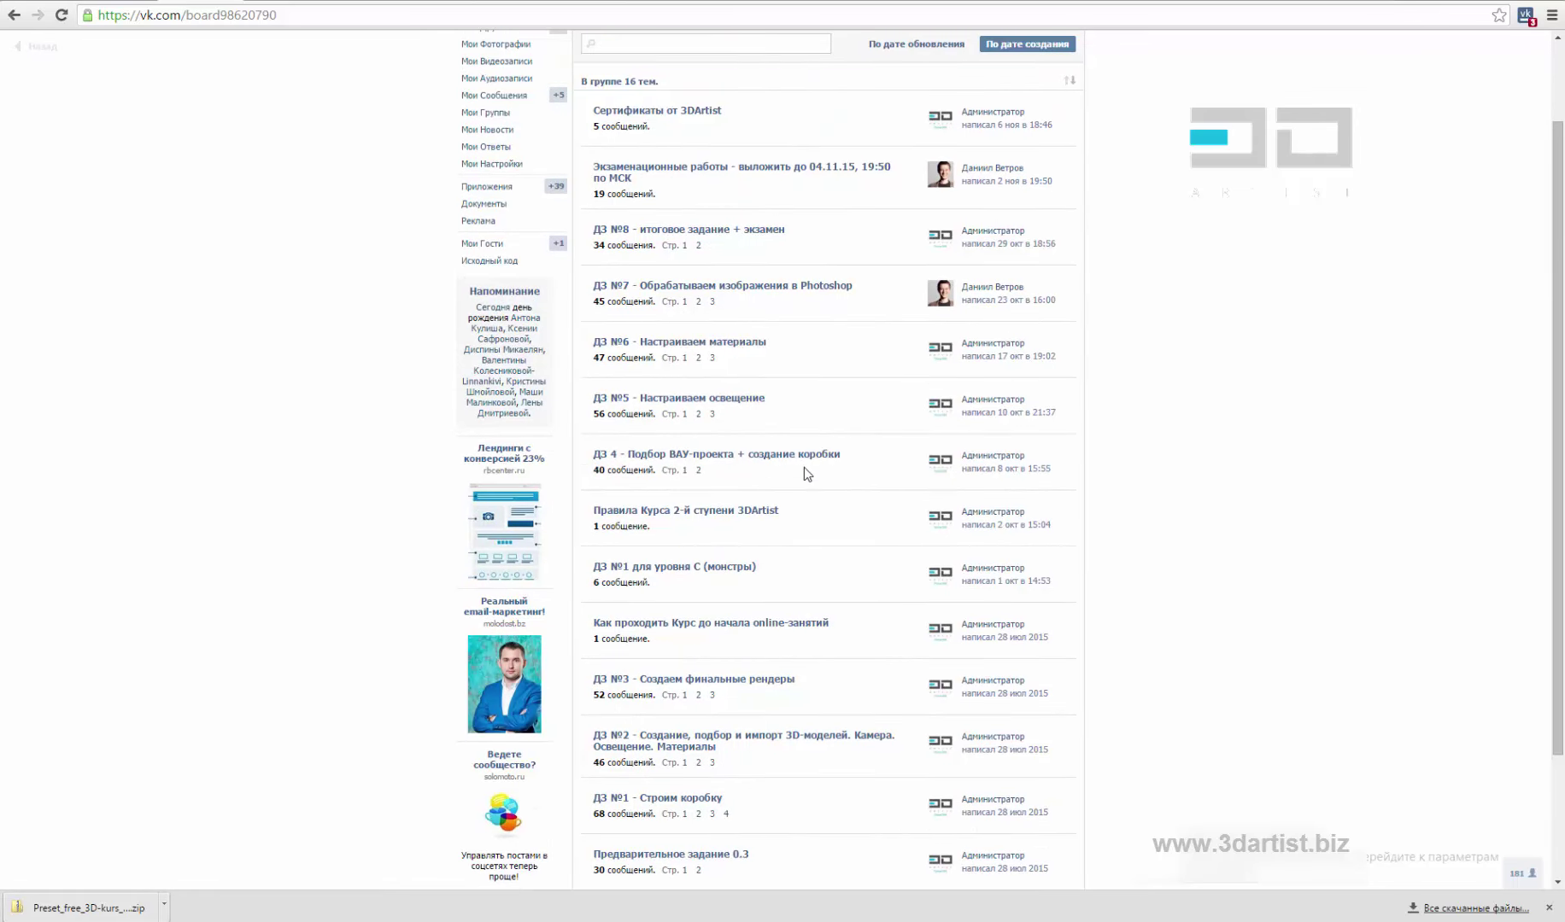
{"action": "scroll", "coordinate": [802, 467], "scroll_direction": "up", "scroll_amount": 1}
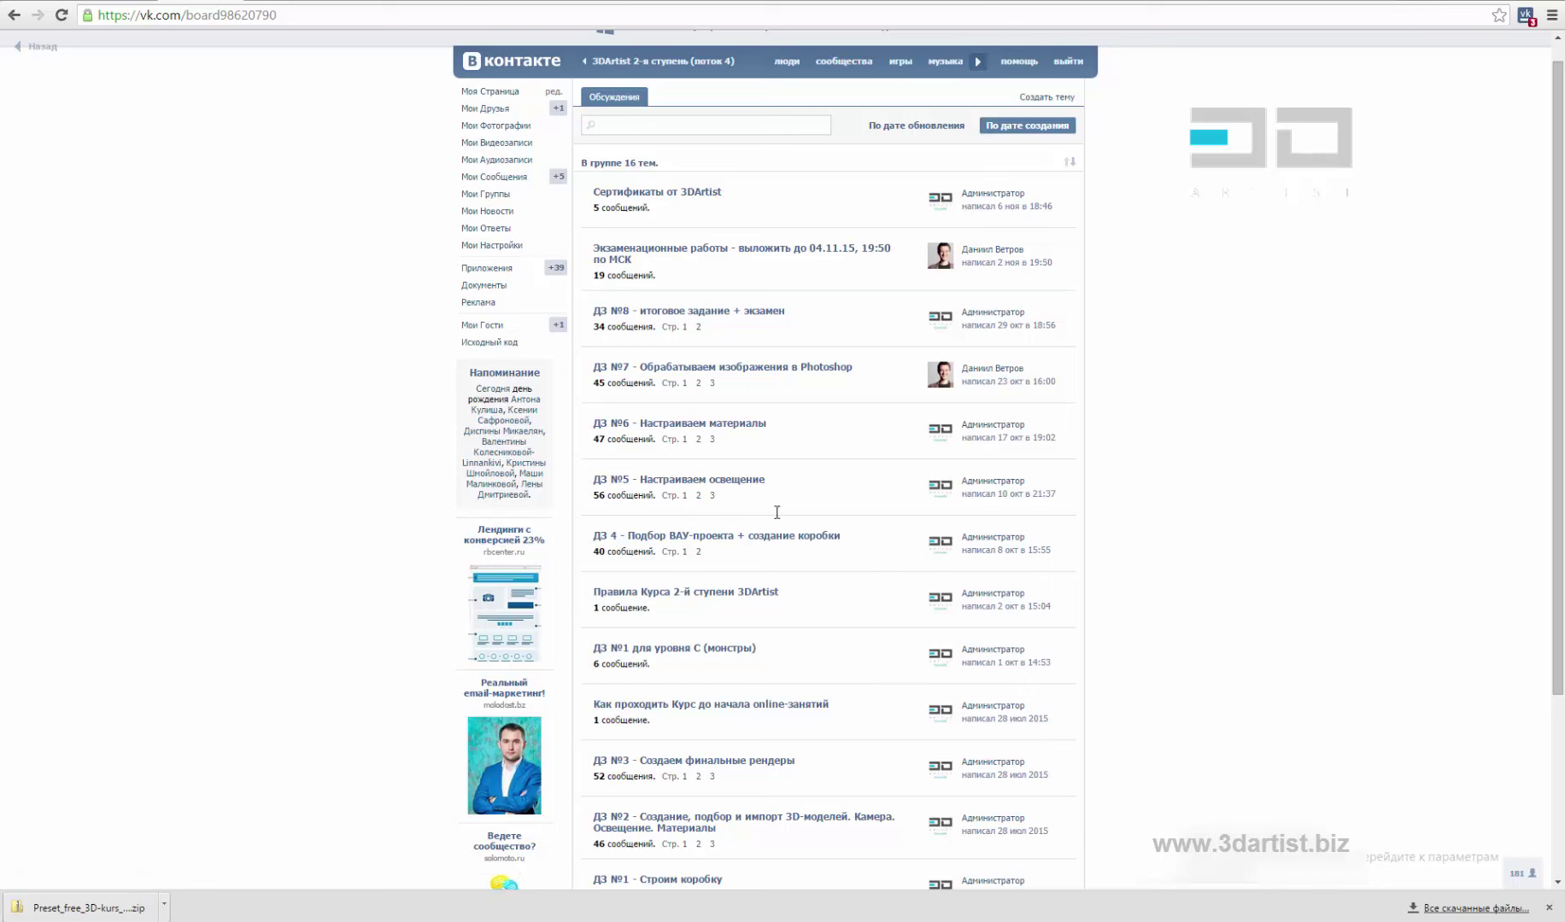
Highlight the topic title "ДЗ №5 - Настраиваем освещение" to point it out, then clear the selection
{"action": "left_click_drag", "start_coordinate": [778, 512], "coordinate": [615, 256]}
{"action": "left_click", "coordinate": [1285, 558]}
{"action": "left_click_drag", "start_coordinate": [786, 480], "coordinate": [581, 479]}
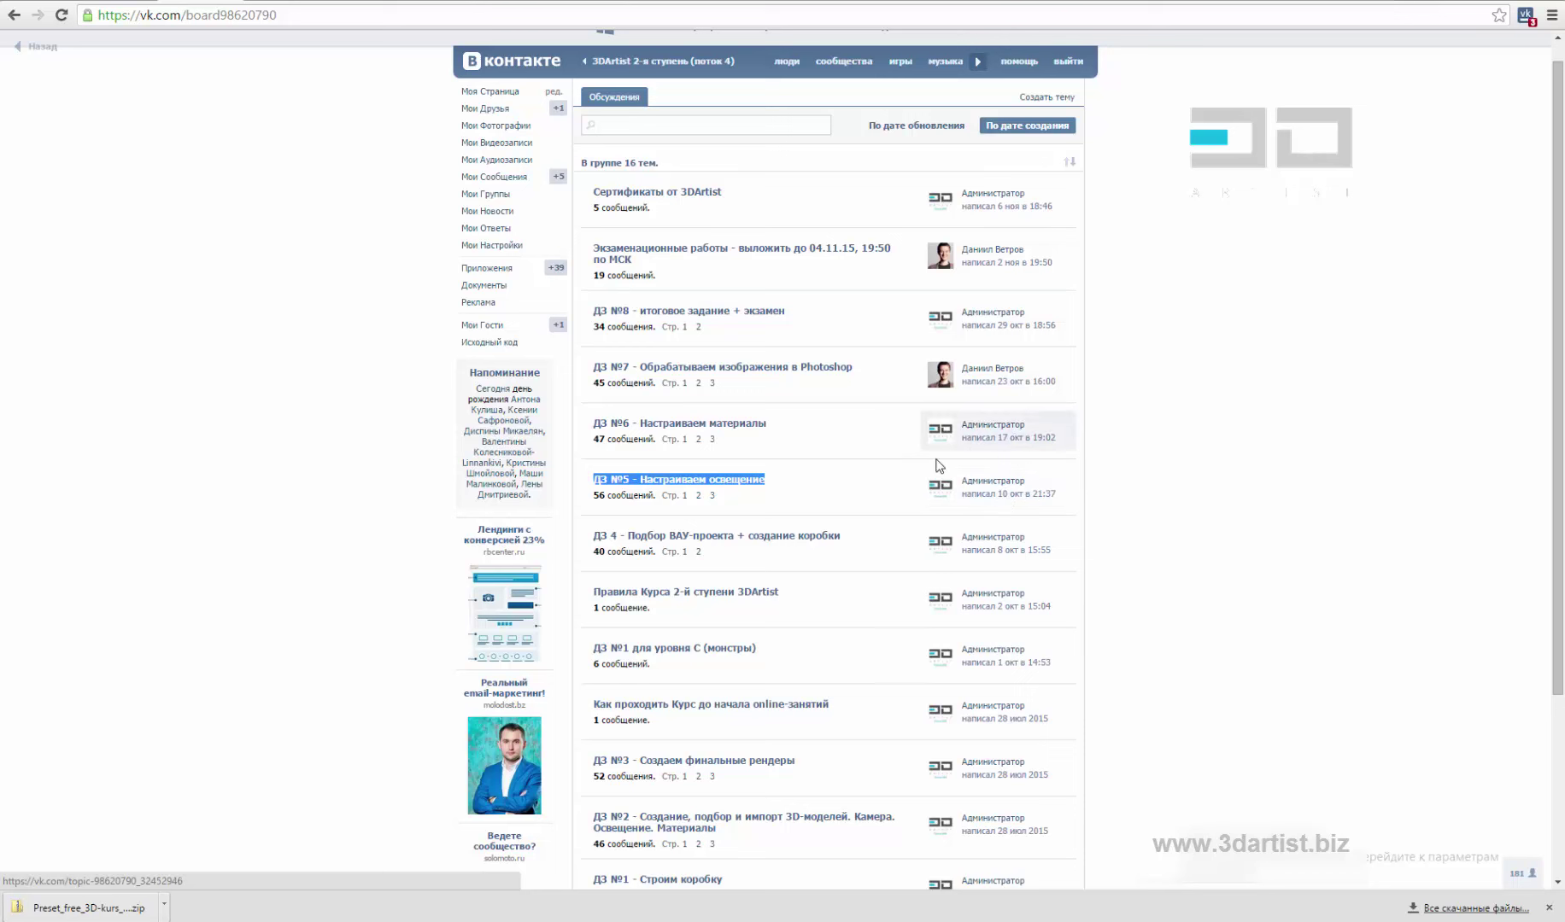
{"action": "left_click", "coordinate": [828, 479]}
{"action": "left_click_drag", "start_coordinate": [808, 480], "coordinate": [592, 483]}
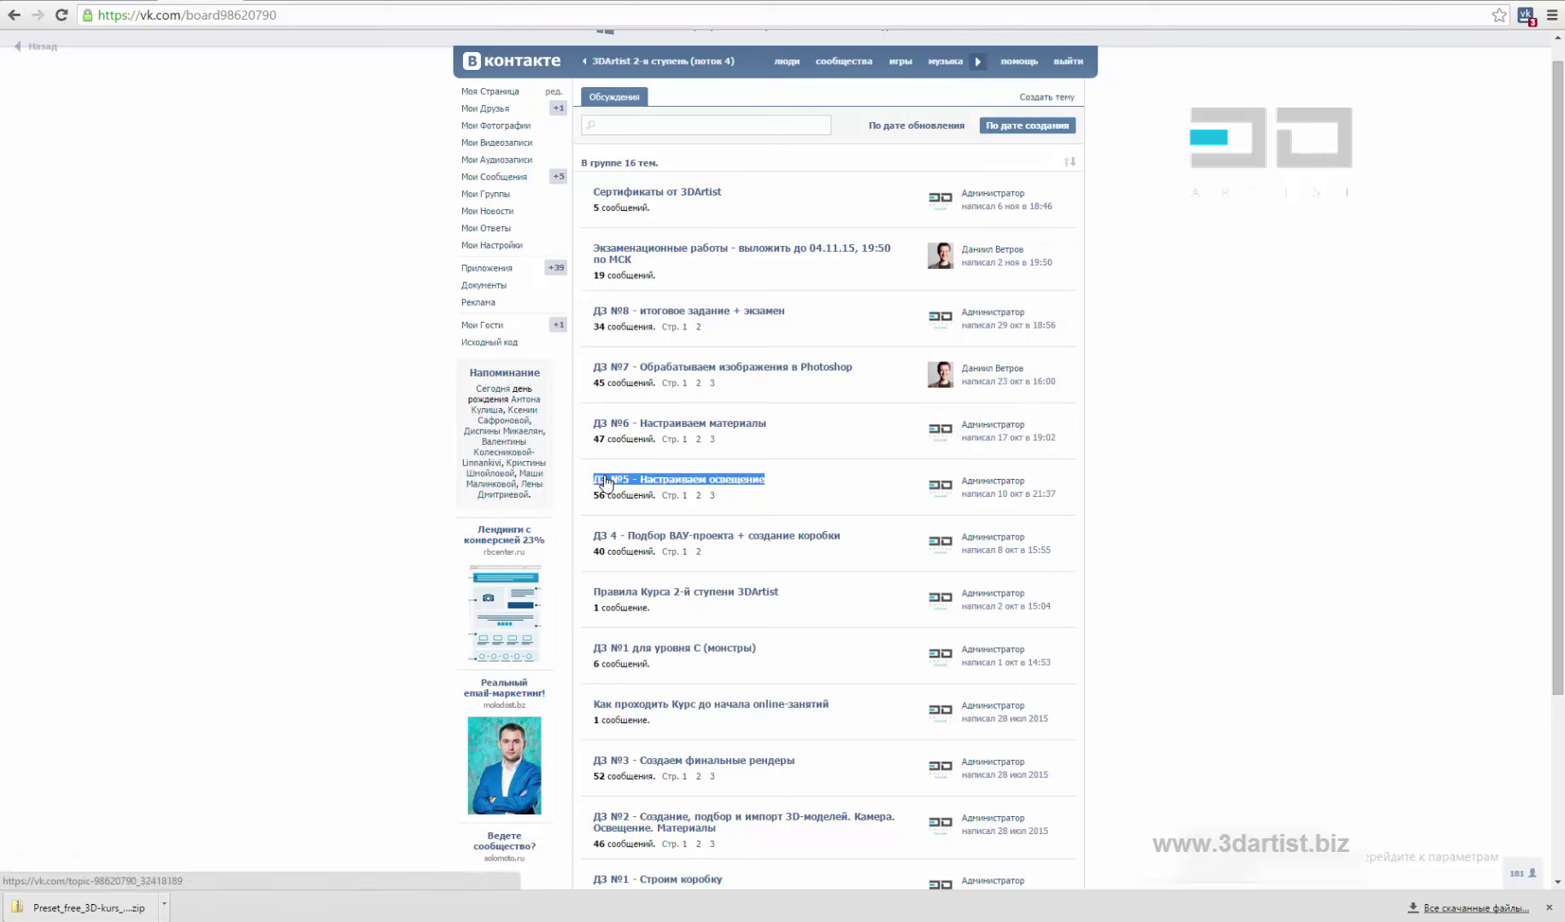
{"action": "left_click", "coordinate": [786, 485]}
{"action": "left_click_drag", "start_coordinate": [786, 479], "coordinate": [590, 483]}
{"action": "left_click", "coordinate": [820, 480]}
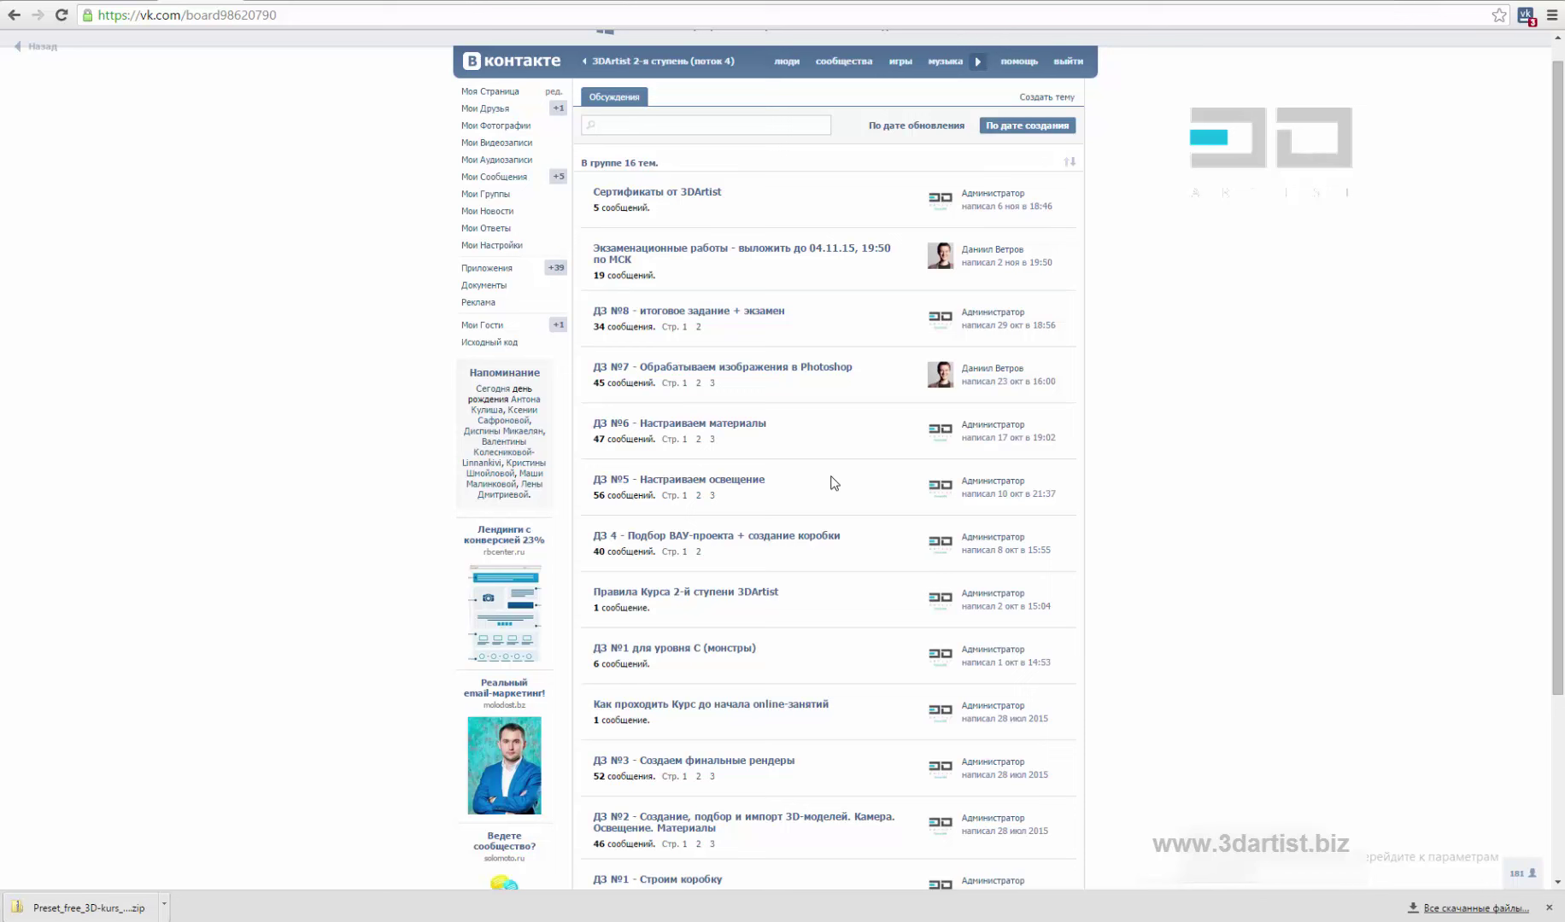
Highlight the topic title "ДЗ №6 - Настраиваем материалы" to point it out, then clear the selection
{"action": "left_click_drag", "start_coordinate": [773, 424], "coordinate": [591, 425]}
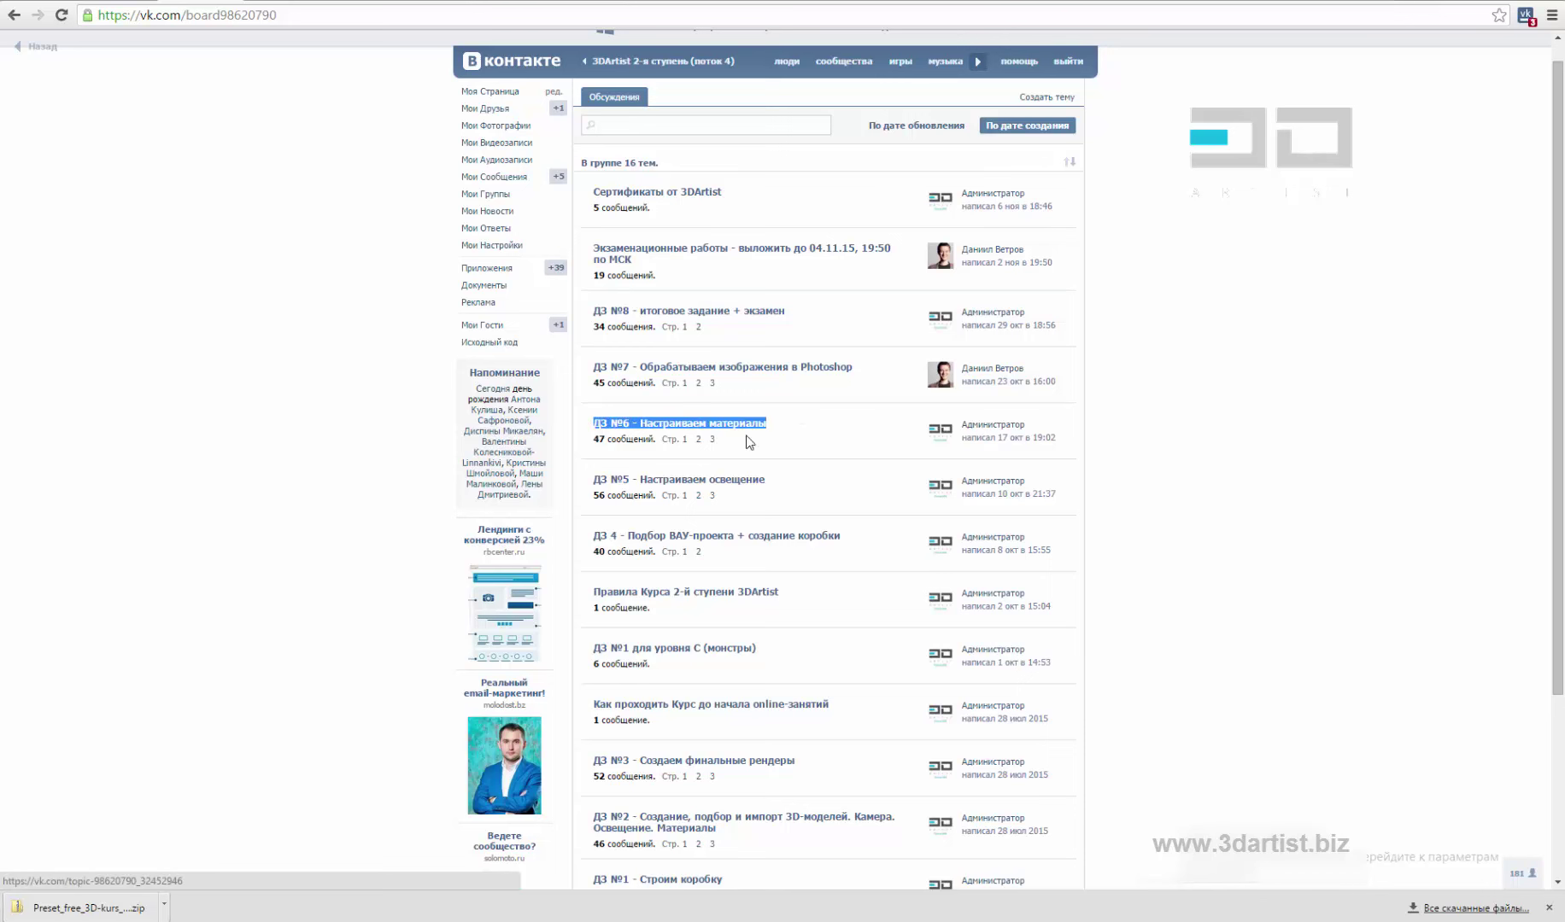
{"action": "left_click", "coordinate": [595, 420]}
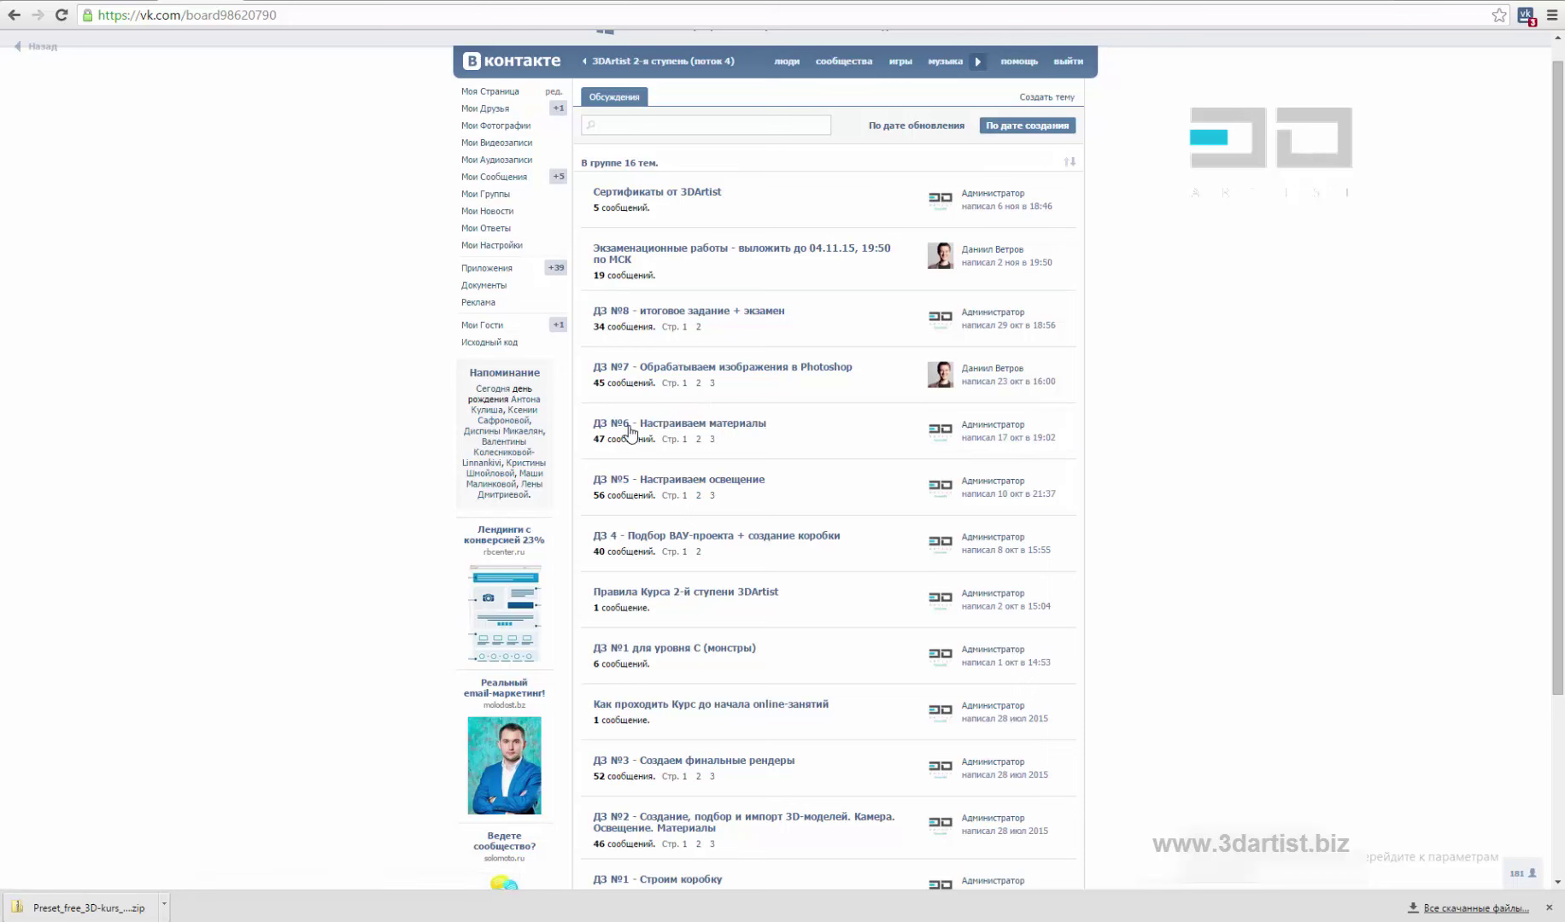
{"action": "left_click_drag", "start_coordinate": [764, 422], "coordinate": [591, 424]}
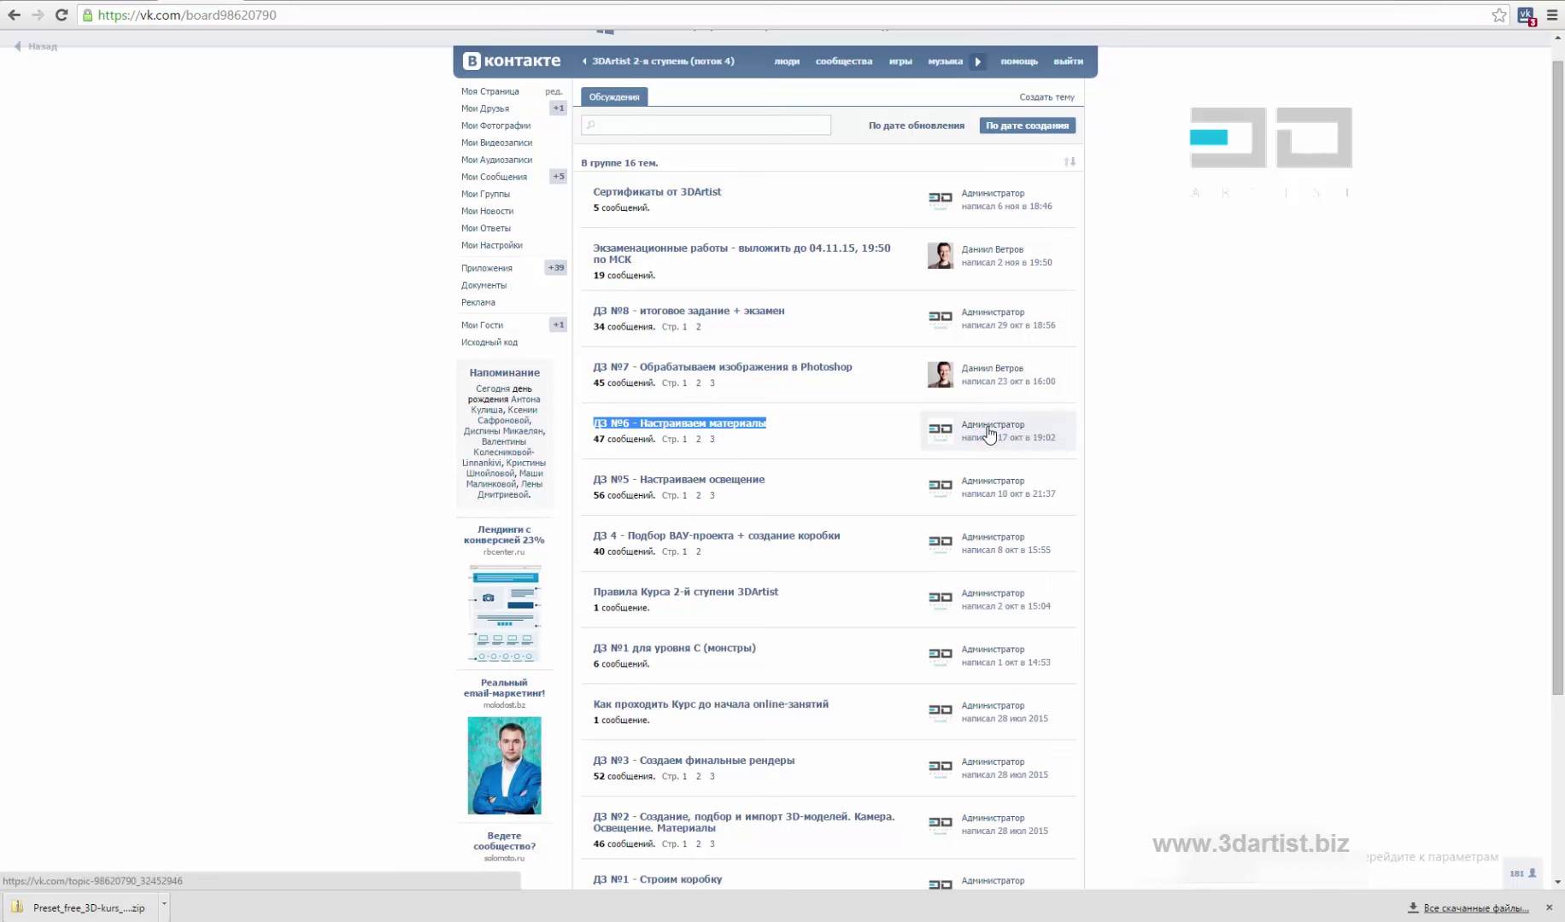
{"action": "left_click", "coordinate": [814, 417]}
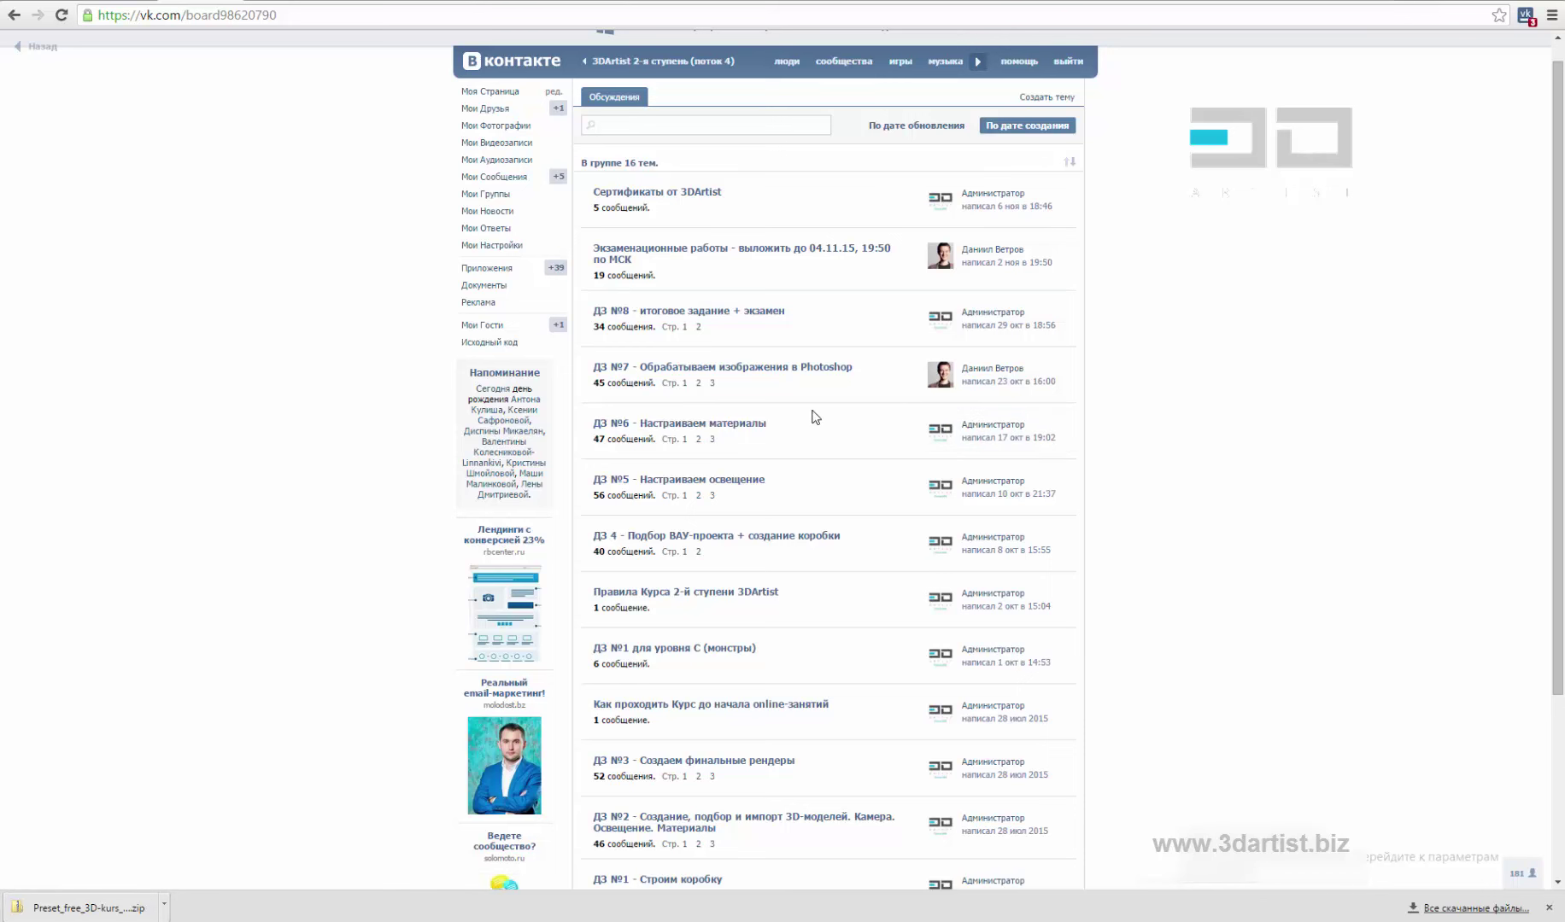
Point out the topic ДЗ №7 on Photoshop and the topics ДЗ №3 to ДЗ №1 by highlighting them
{"action": "left_click_drag", "start_coordinate": [878, 381], "coordinate": [599, 368]}
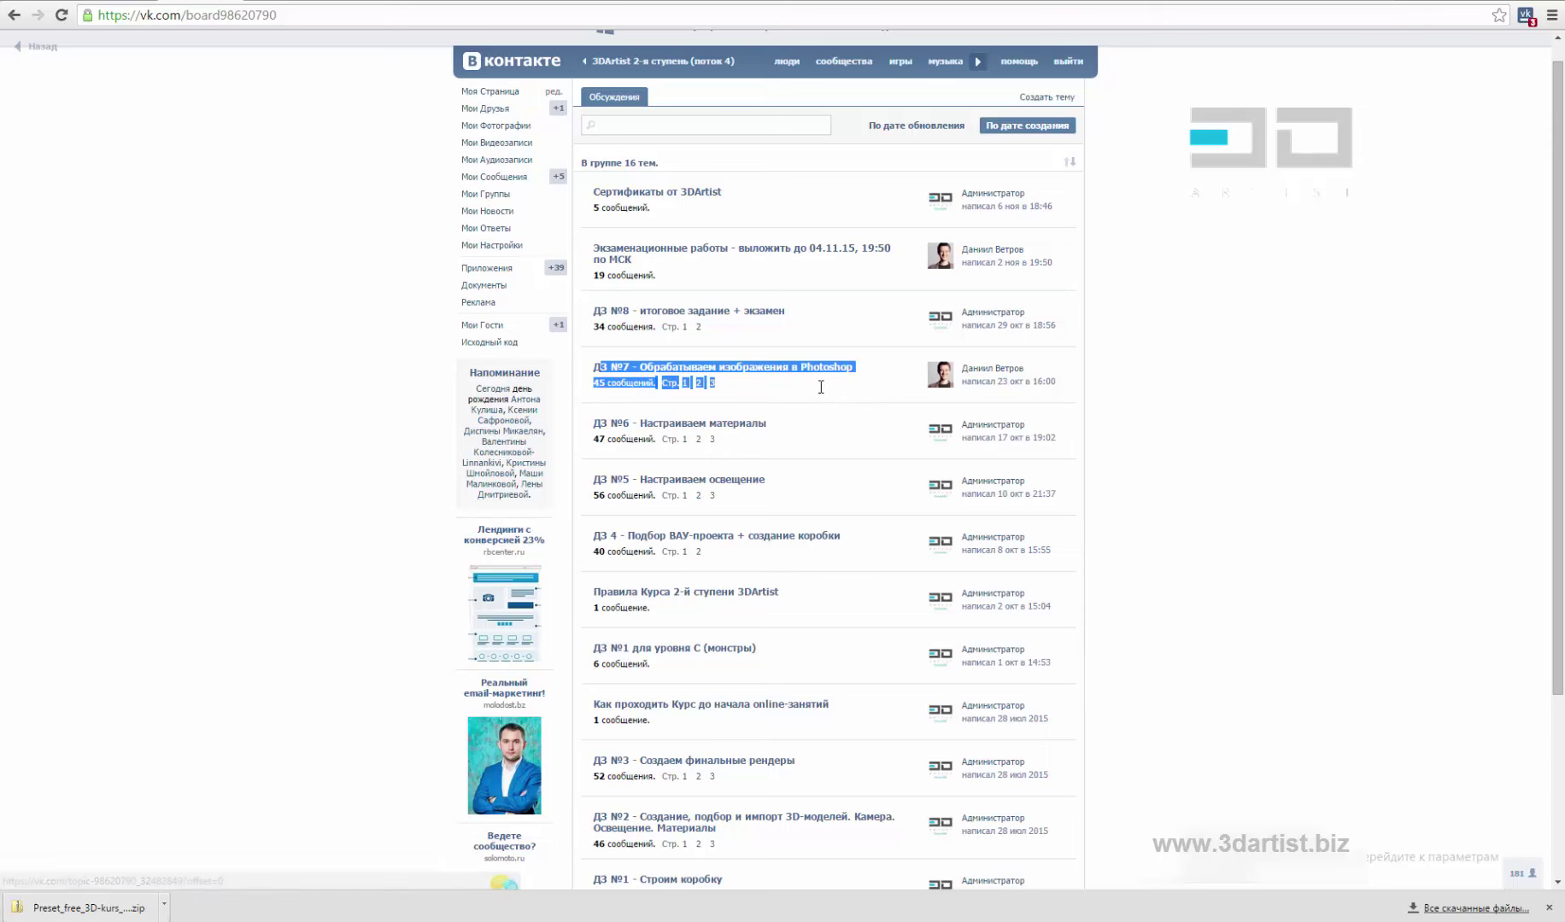
{"action": "left_click", "coordinate": [806, 388]}
{"action": "scroll", "coordinate": [855, 424], "scroll_direction": "down", "scroll_amount": 3}
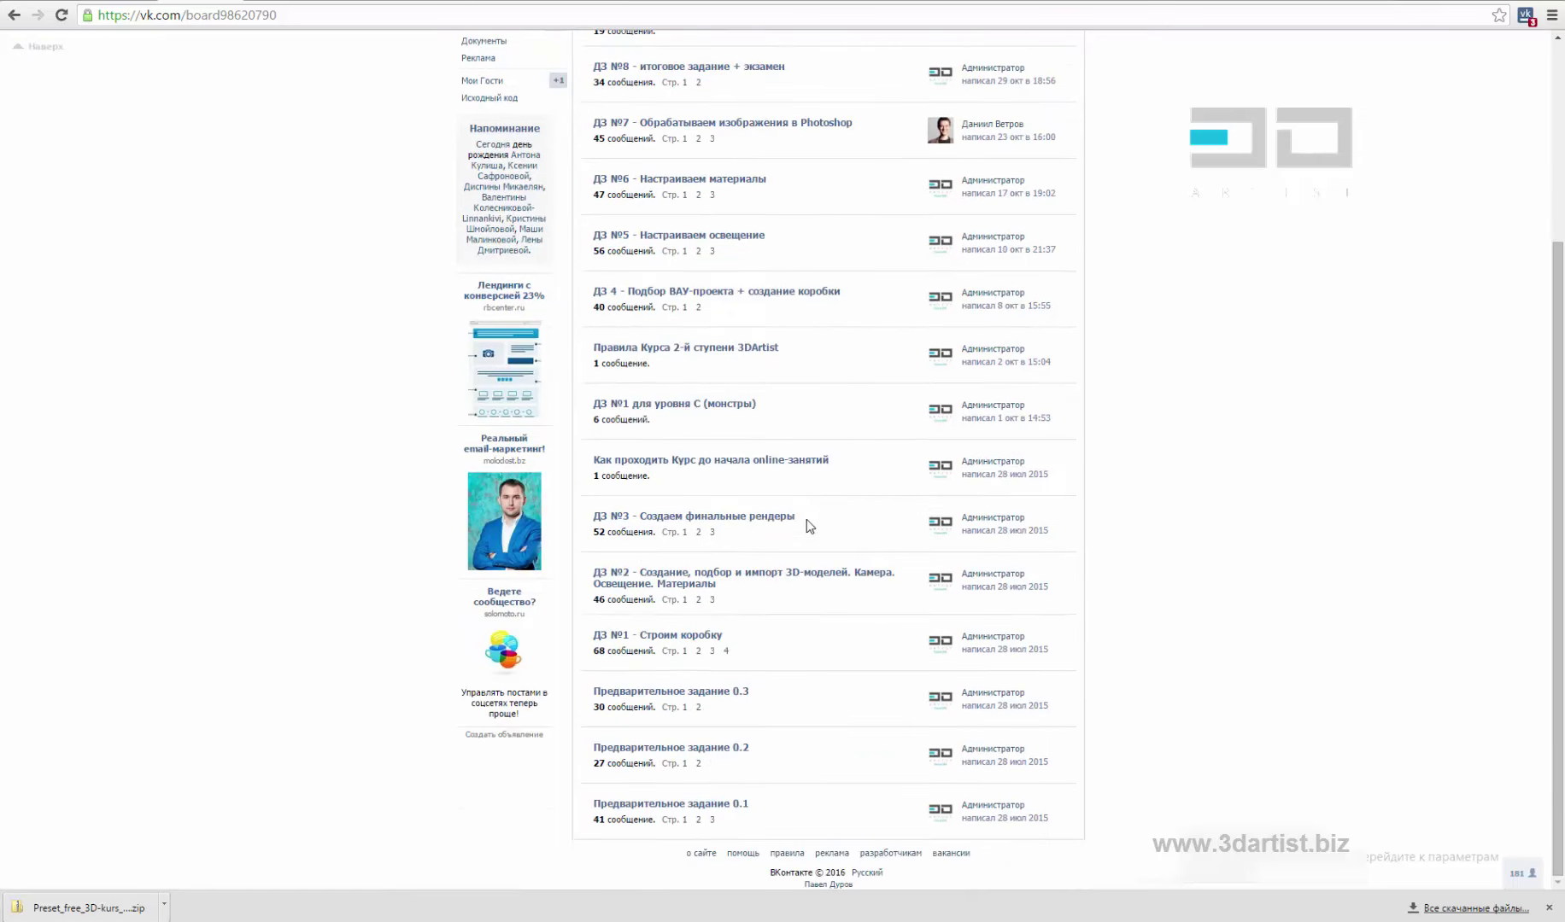
{"action": "left_click_drag", "start_coordinate": [595, 513], "coordinate": [814, 650]}
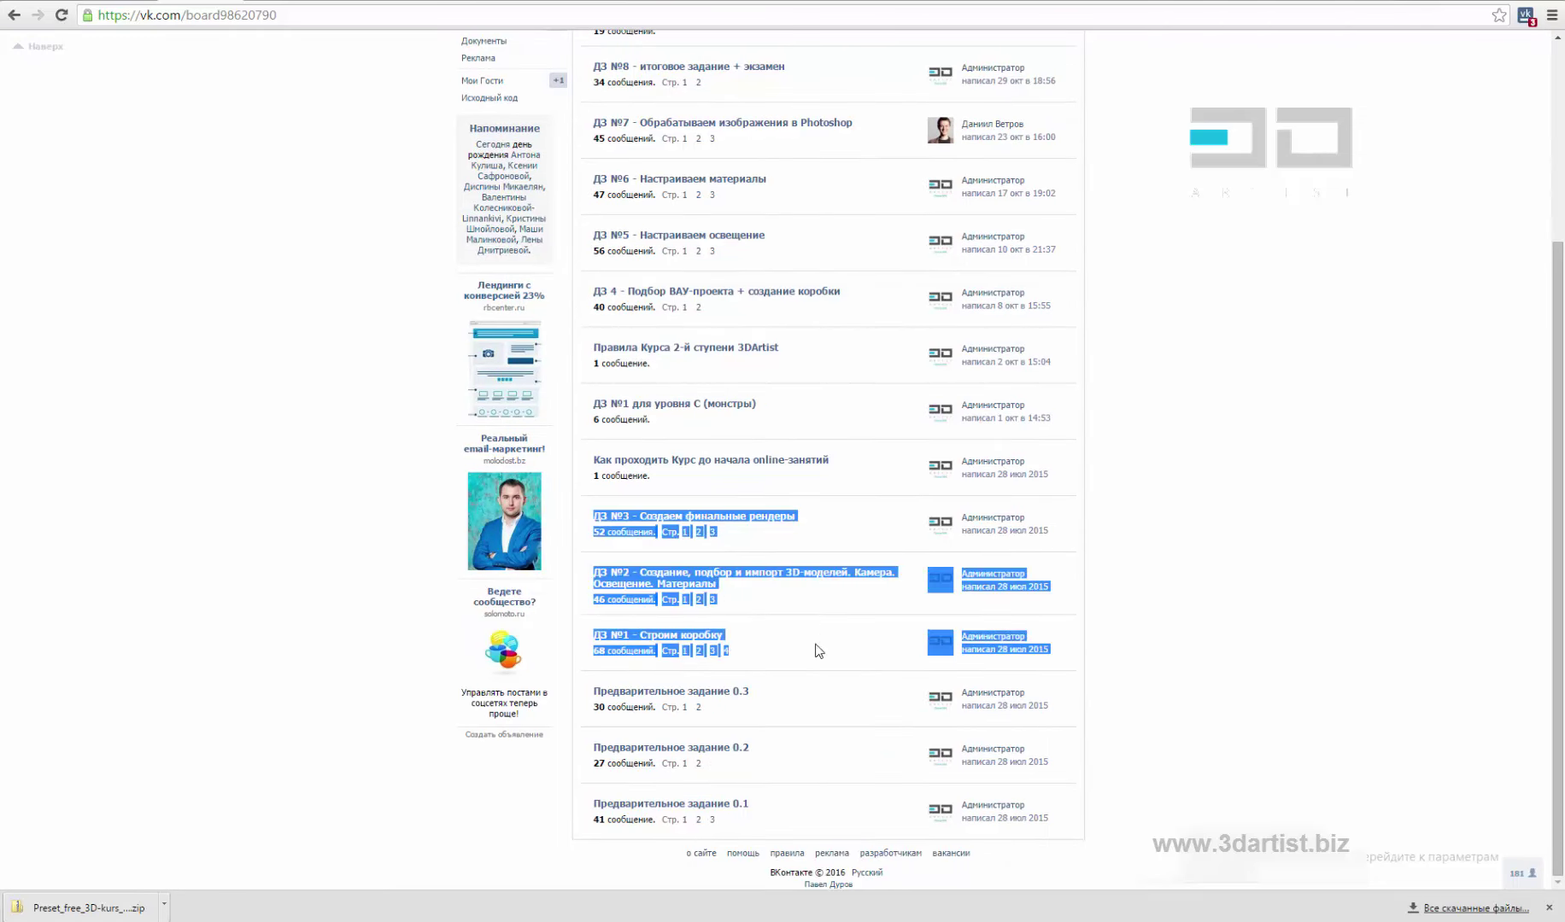
{"action": "left_click", "coordinate": [1254, 574]}
{"action": "scroll", "coordinate": [1163, 551], "scroll_direction": "up", "scroll_amount": 3}
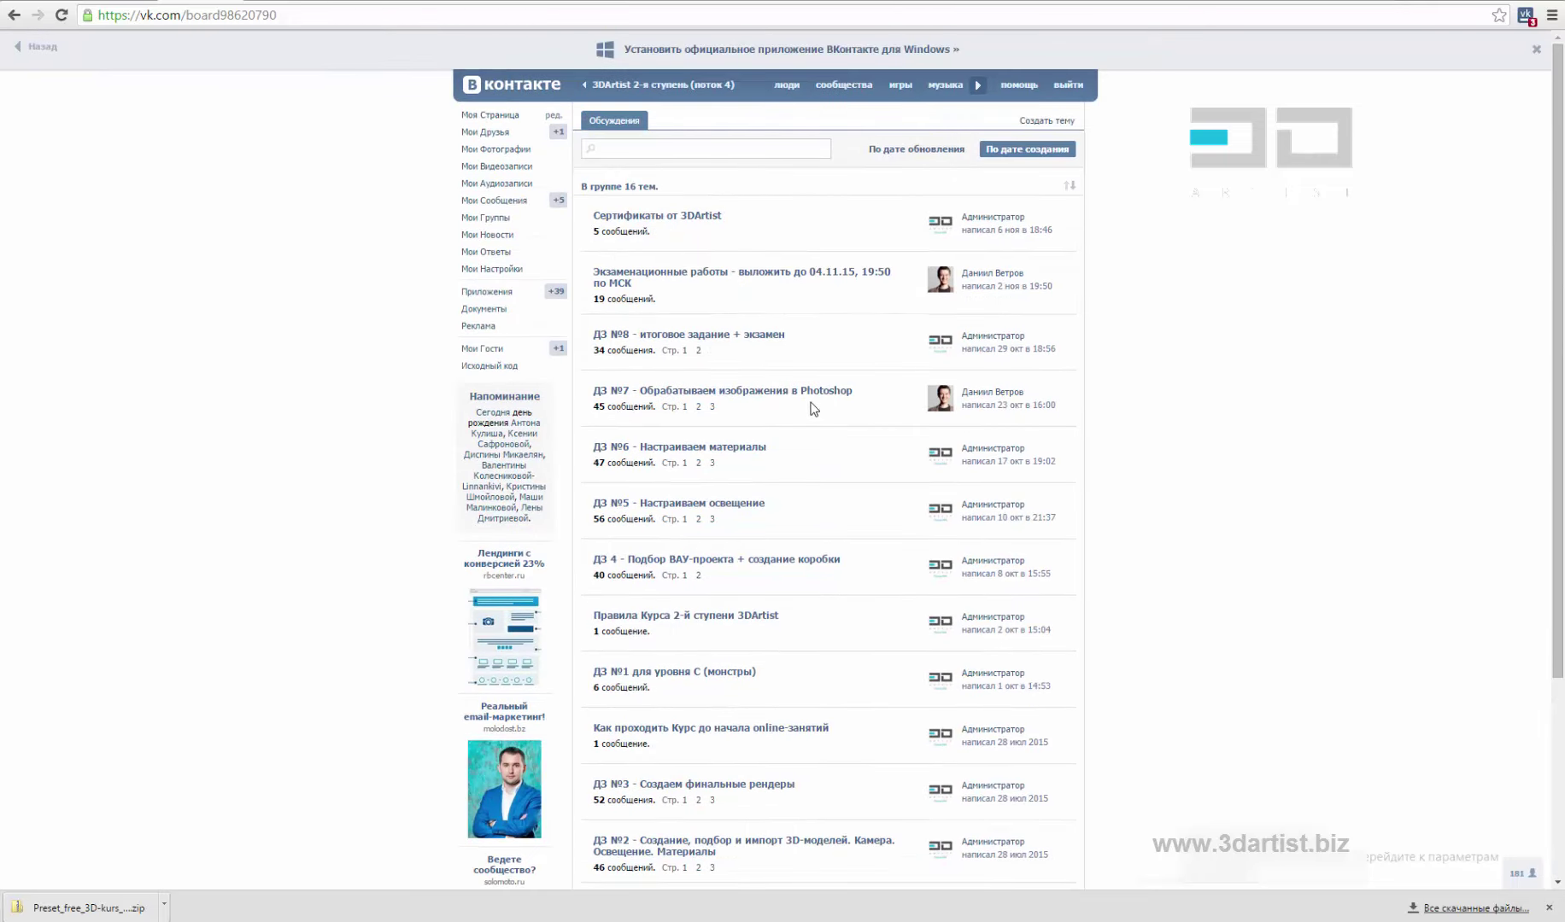
Point out "ДЗ №8 - итоговое задание + экзамен" and the message count of "Сертификаты от 3DArtist" by highlighting them
{"action": "left_click_drag", "start_coordinate": [845, 341], "coordinate": [593, 333]}
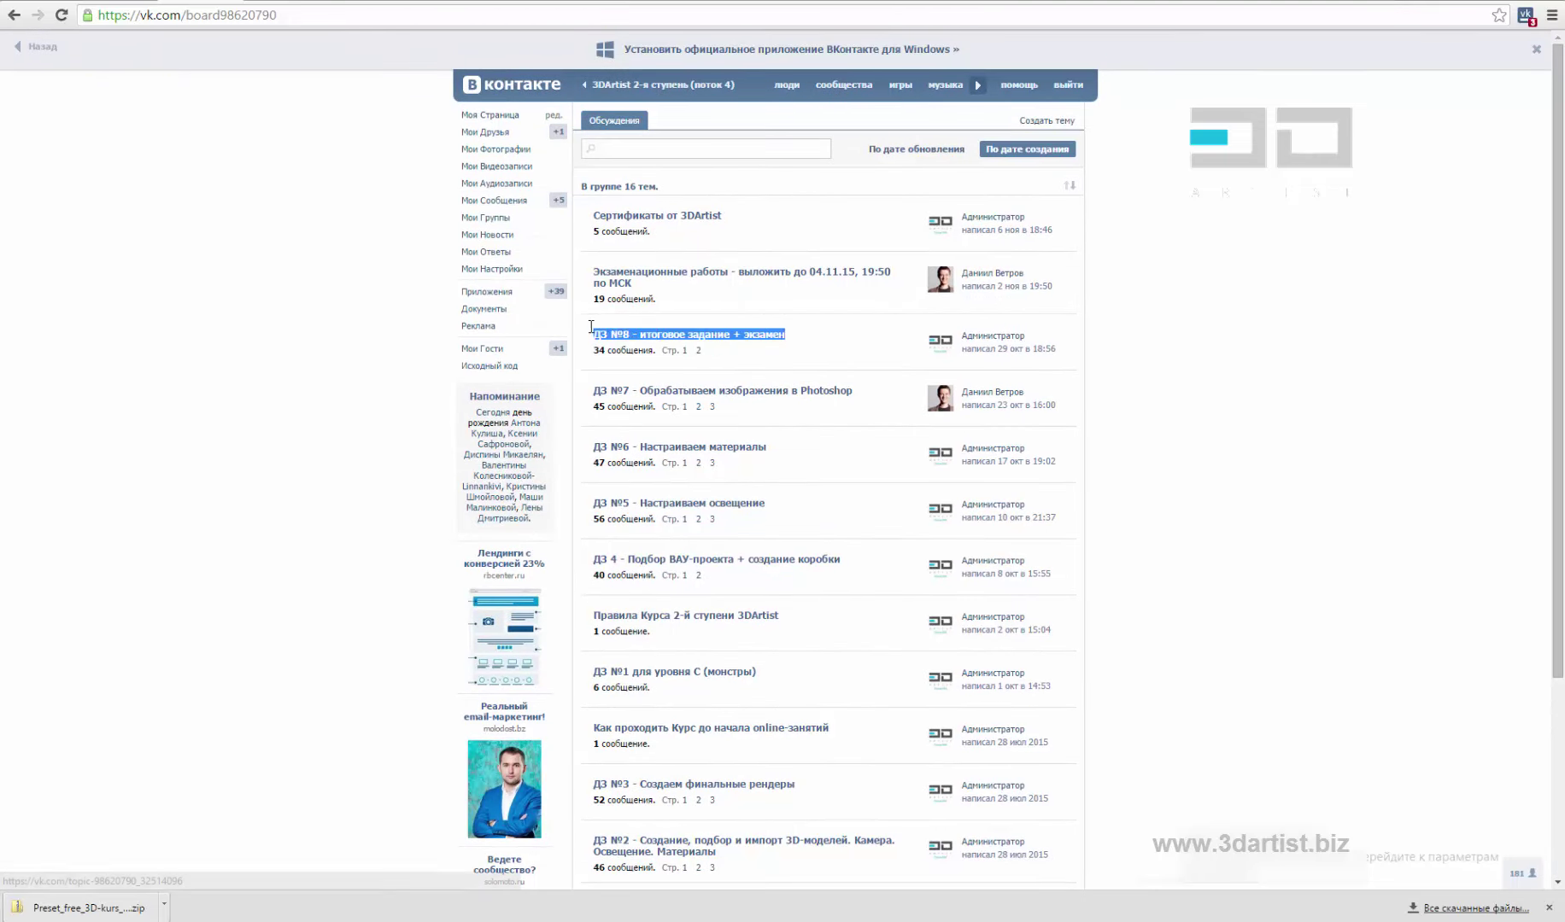
{"action": "left_click", "coordinate": [859, 329]}
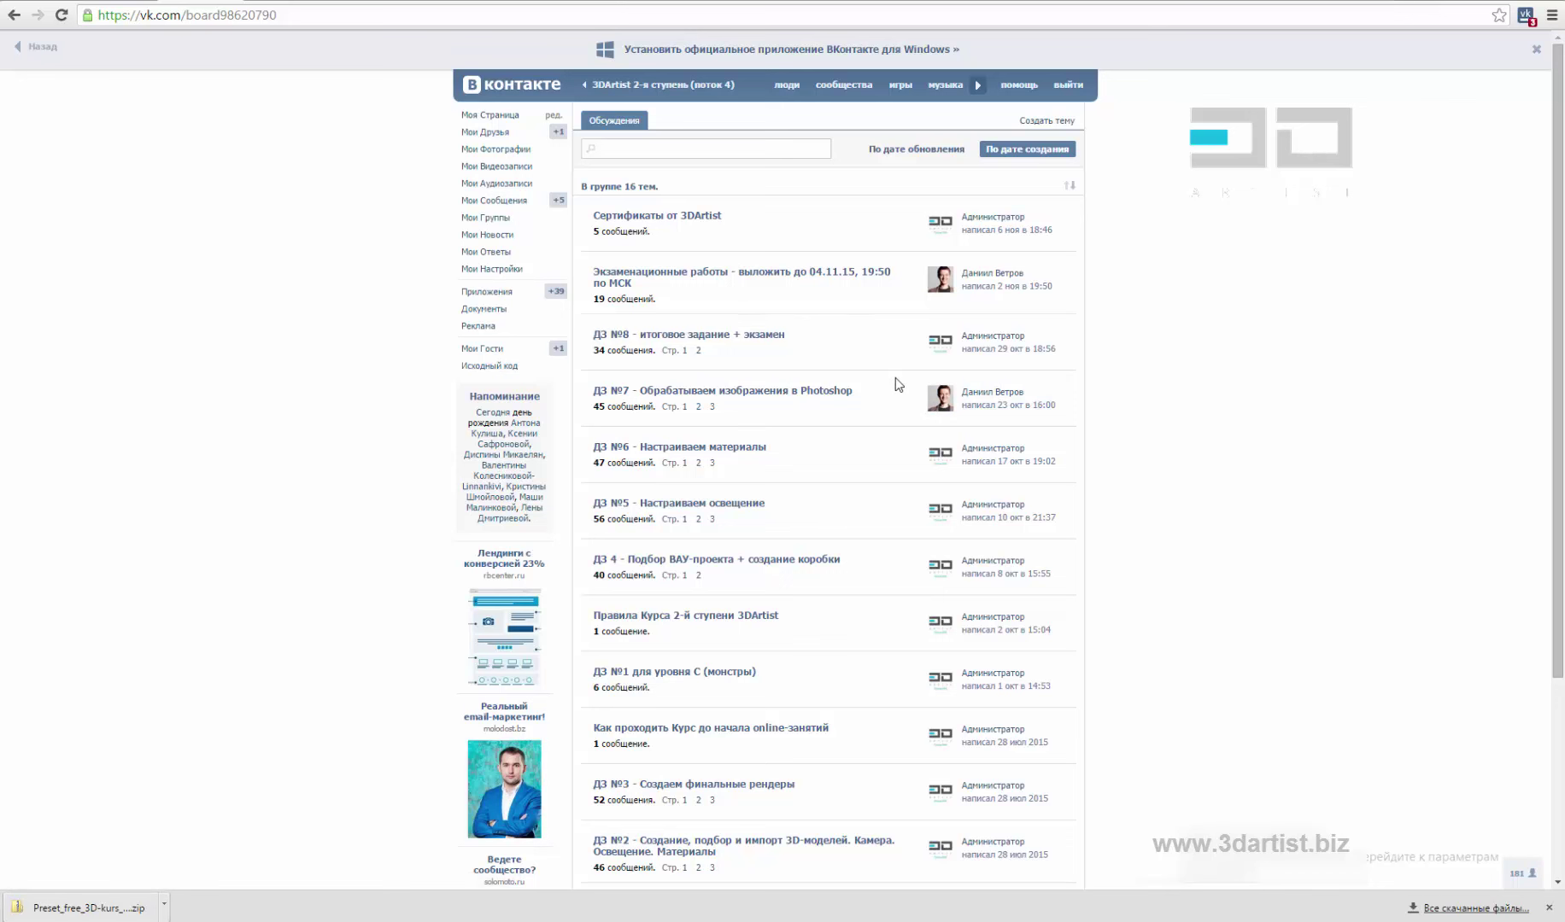
{"action": "mouse_move", "coordinate": [706, 216]}
{"action": "left_mouse_down"}
{"action": "mouse_move", "coordinate": [668, 227]}
{"action": "mouse_move", "coordinate": [699, 233]}
{"action": "left_mouse_up"}
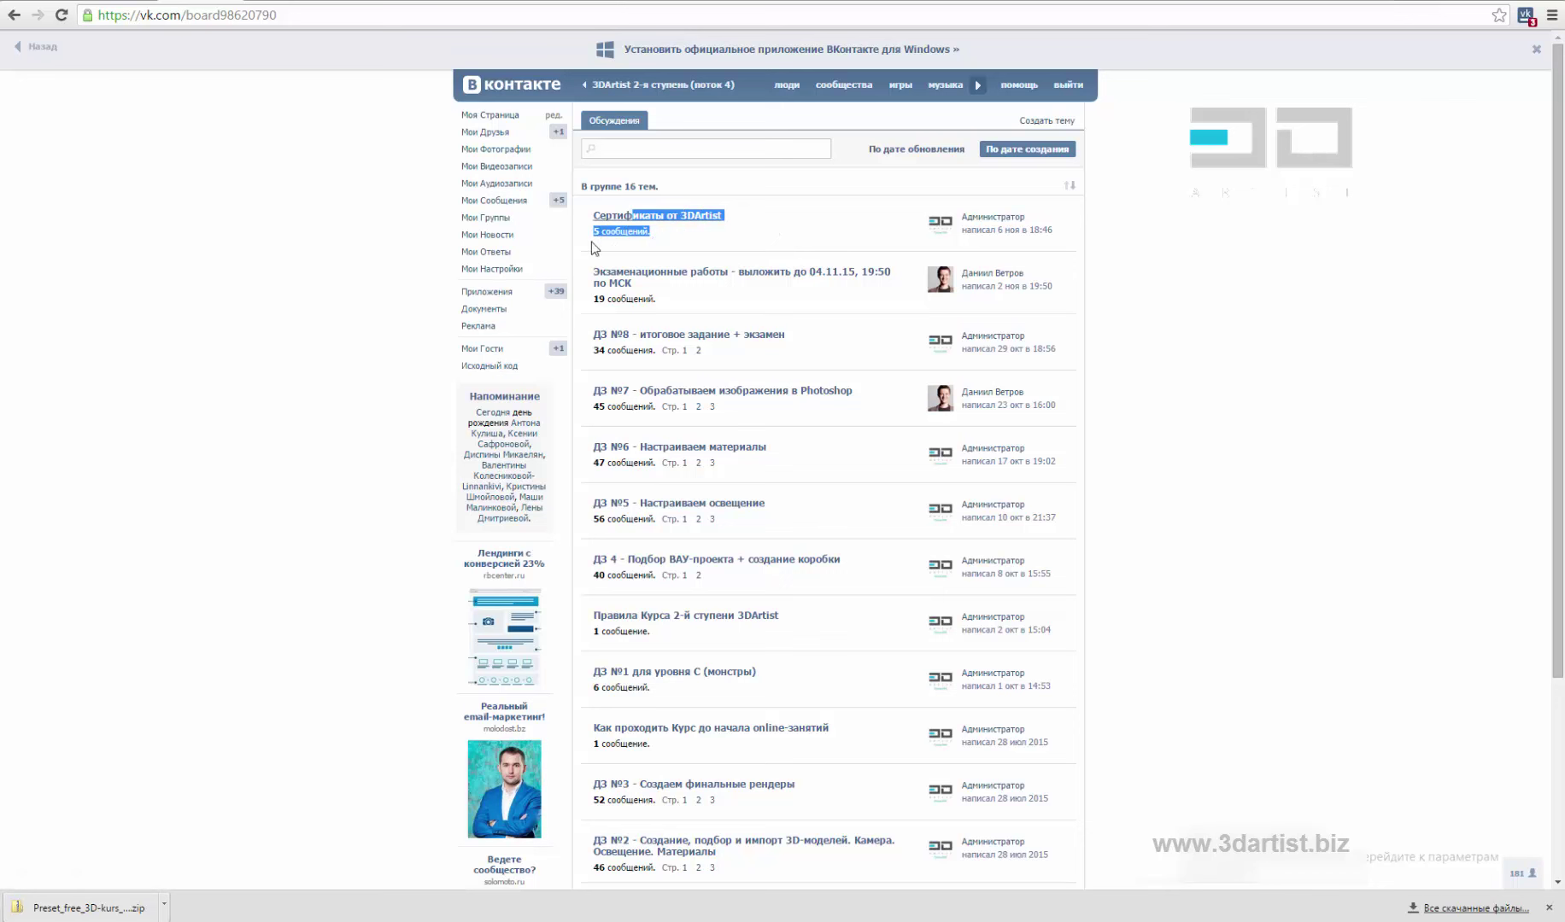
{"action": "left_click", "coordinate": [603, 234]}
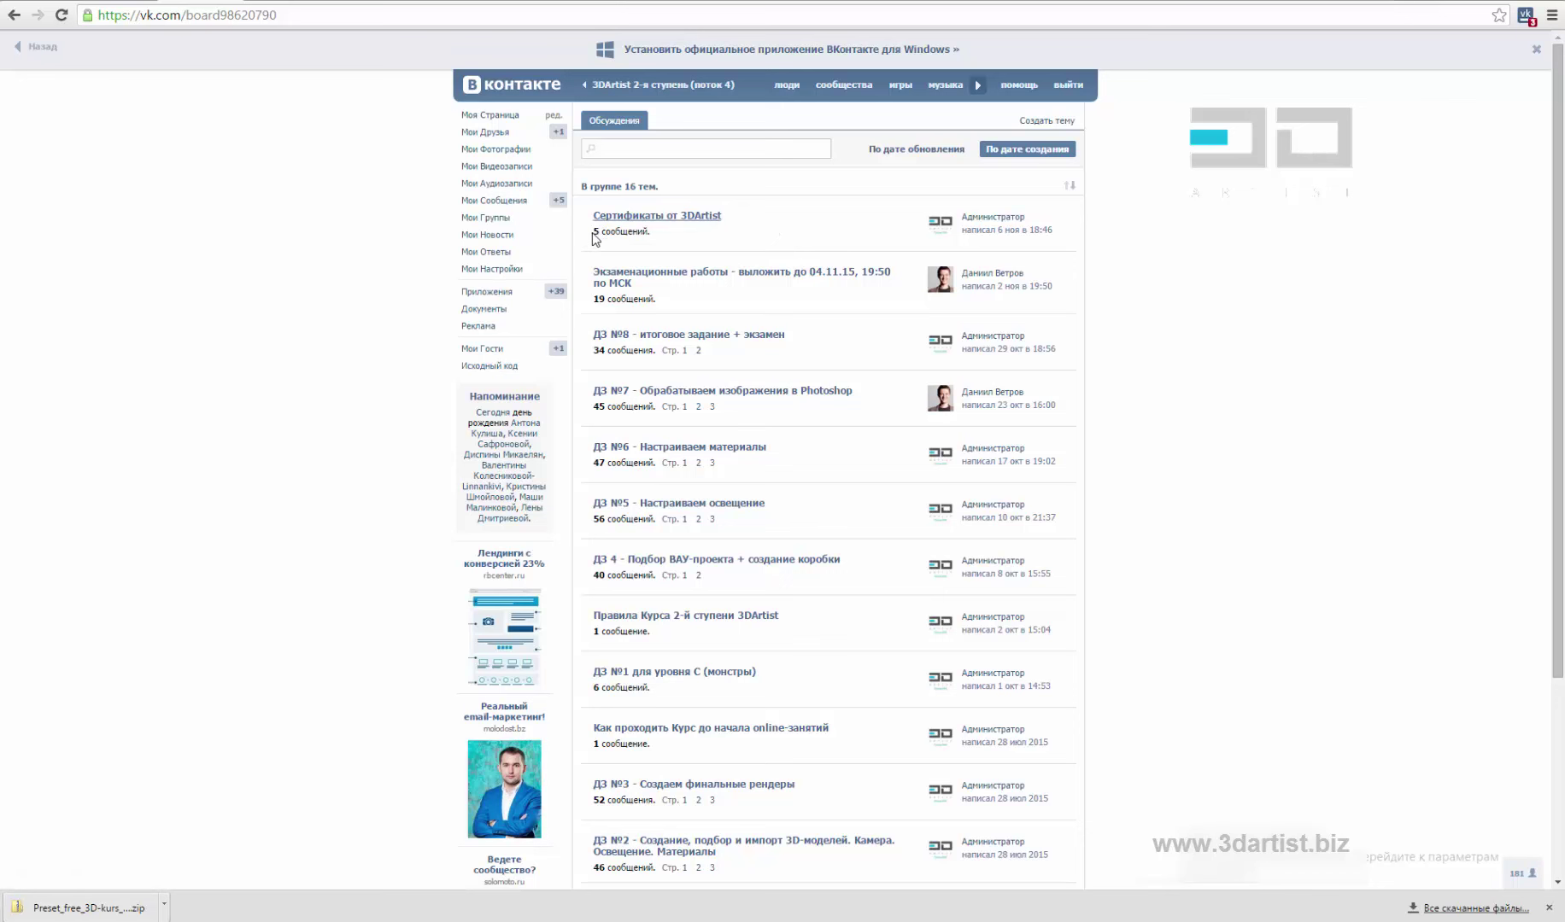
{"action": "mouse_move", "coordinate": [594, 233]}
{"action": "left_mouse_down"}
{"action": "mouse_move", "coordinate": [672, 230]}
{"action": "mouse_move", "coordinate": [577, 232]}
{"action": "left_mouse_up"}
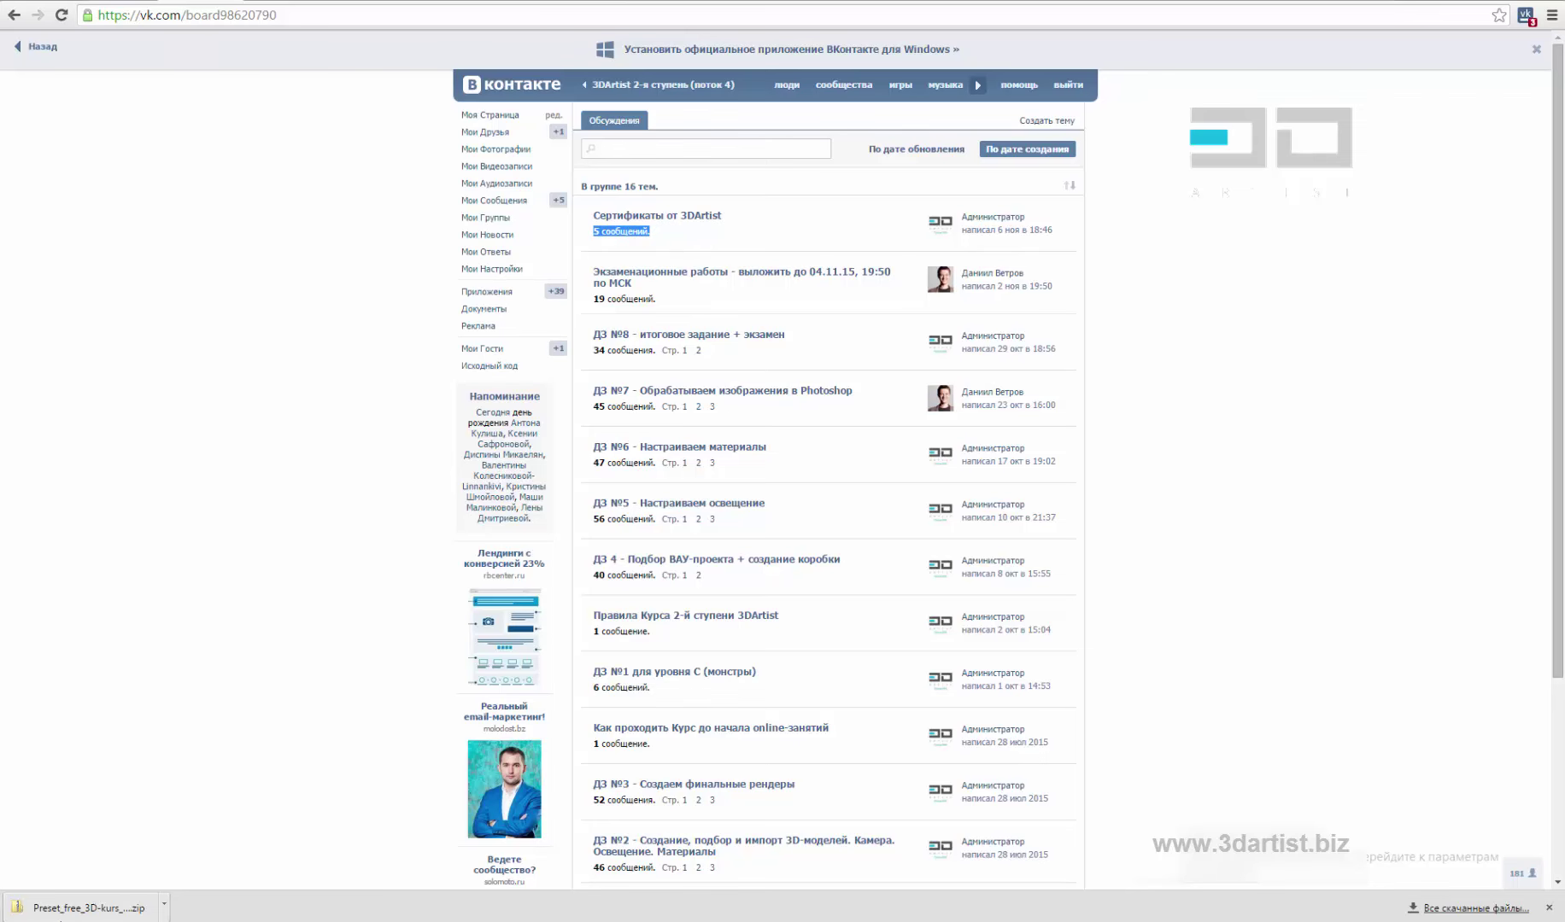
Switch to the Word document with the lesson notes, showing the sections "3. Освещение" and "4. Материалы"
{"action": "key", "text": "alt+Tab"}
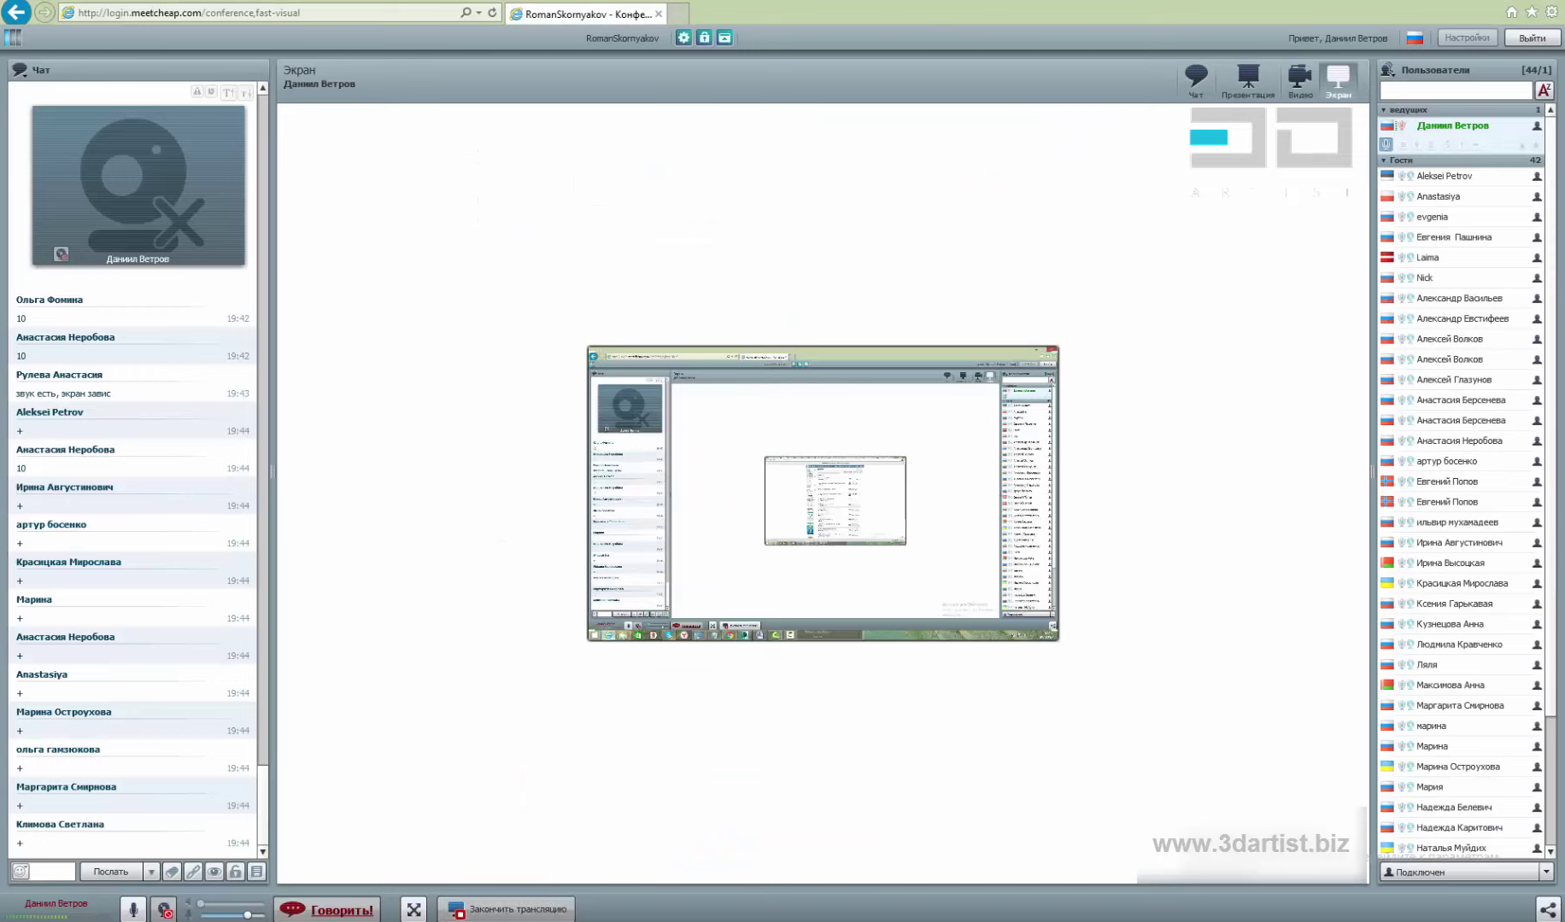
{"action": "left_click", "coordinate": [571, 845]}
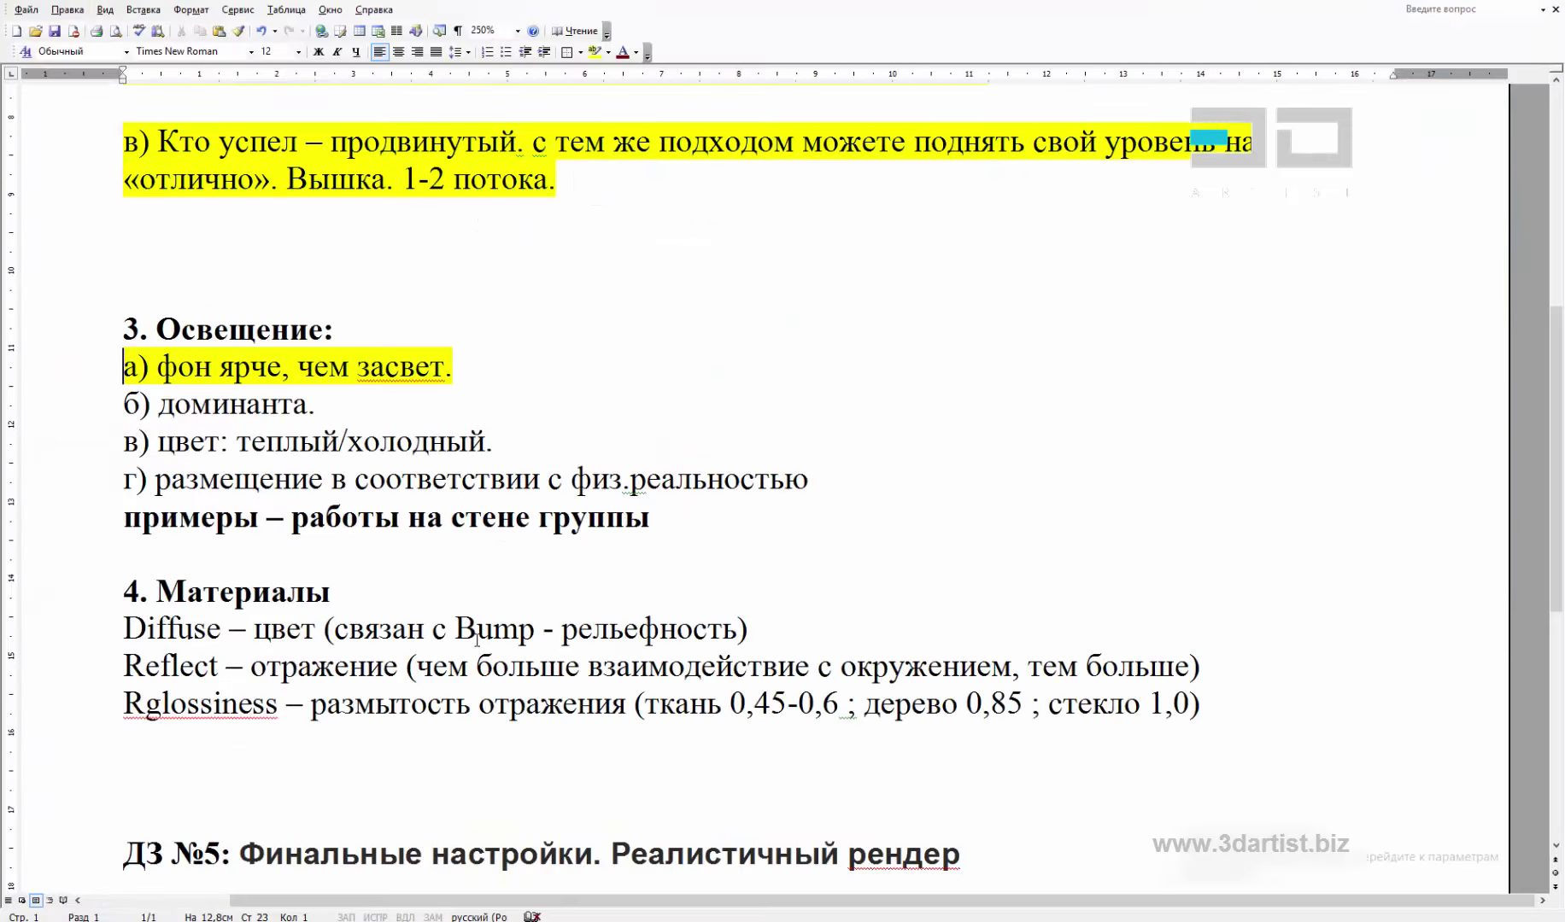
Highlight the "4. Материалы" heading and its Diffuse, Reflect and Rglossiness lines in yellow in the lesson notes
{"action": "scroll", "coordinate": [331, 414], "scroll_direction": "down", "scroll_amount": 1}
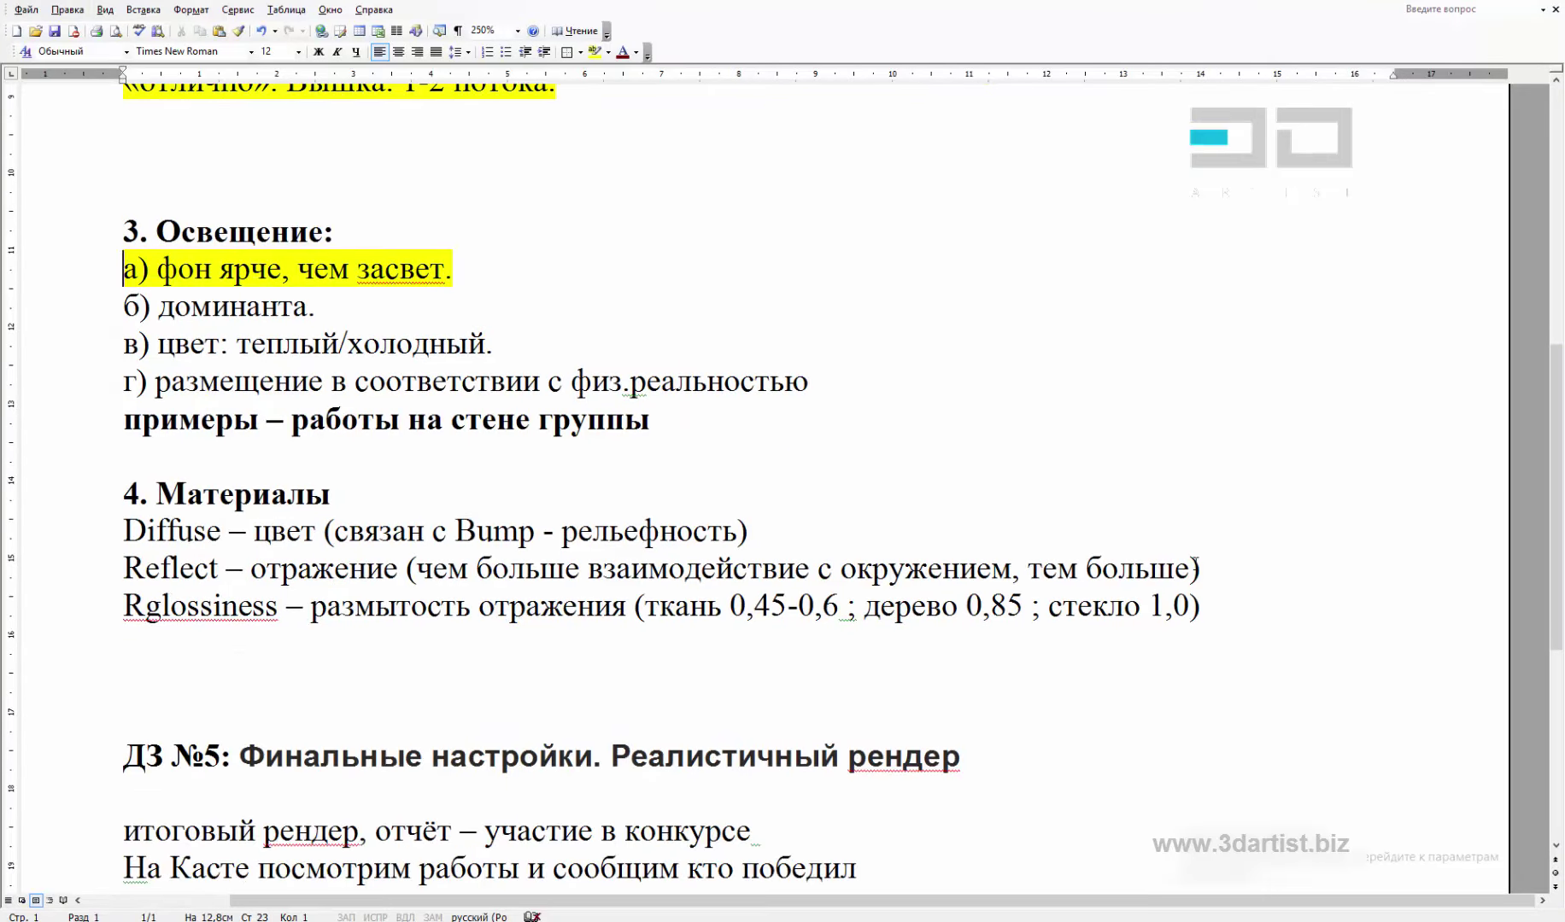
{"action": "left_click_drag", "start_coordinate": [1200, 607], "coordinate": [31, 500]}
{"action": "left_click", "coordinate": [592, 52]}
{"action": "left_click", "coordinate": [385, 381]}
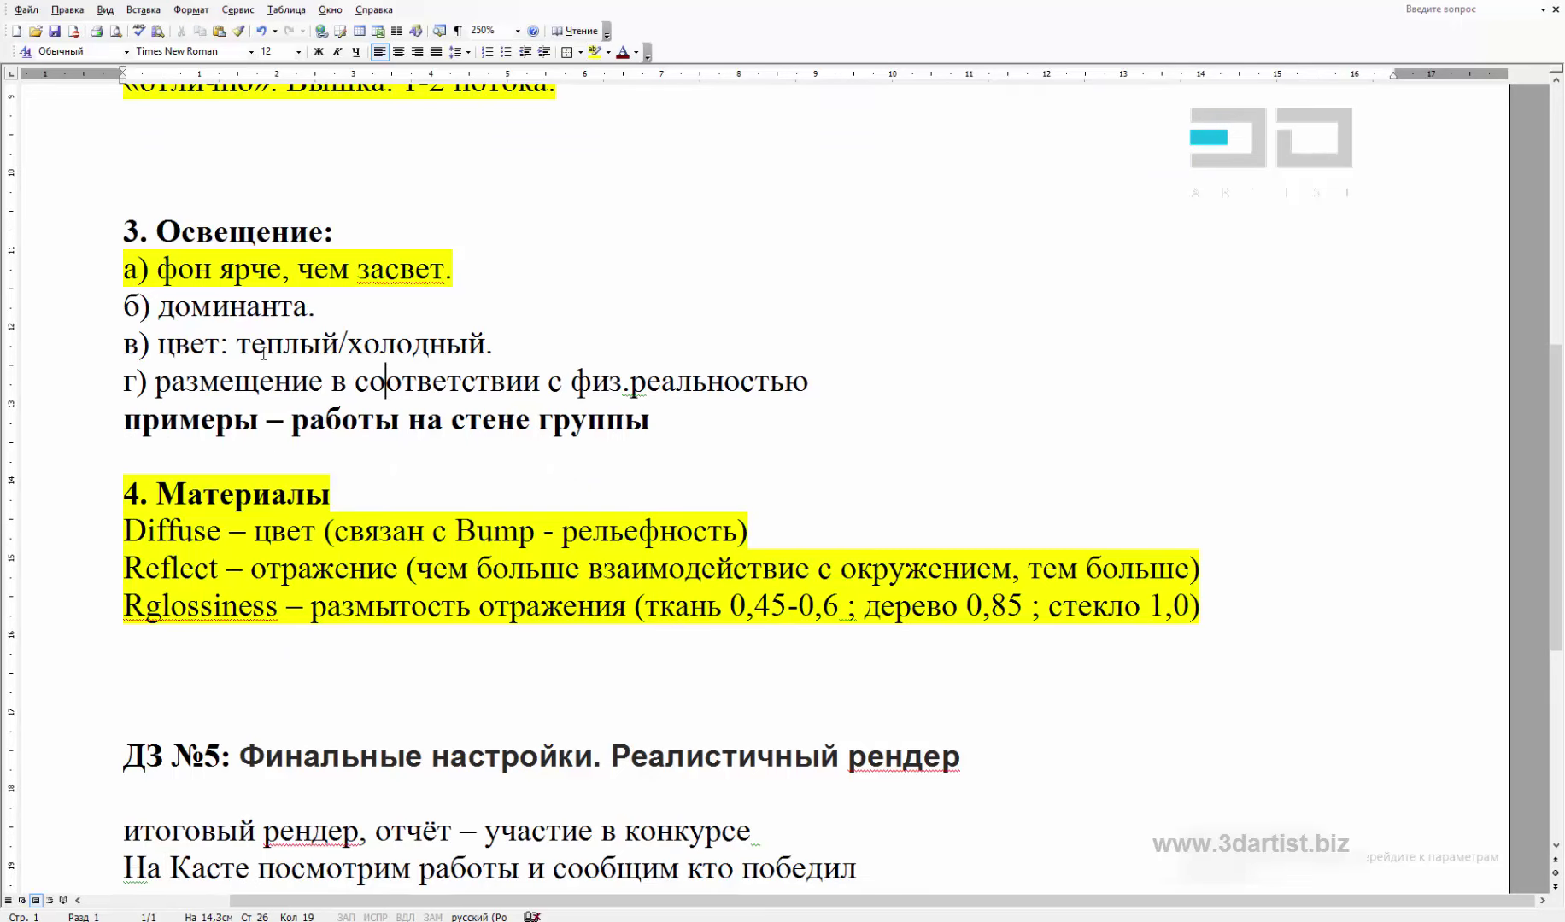
{"action": "scroll", "coordinate": [249, 288], "scroll_direction": "down", "scroll_amount": 1}
{"action": "scroll", "coordinate": [223, 256], "scroll_direction": "up", "scroll_amount": 1}
Switch to the 3ds Max interior scene and add a Shell modifier to the window glass object Stekla
{"action": "left_click", "coordinate": [529, 841]}
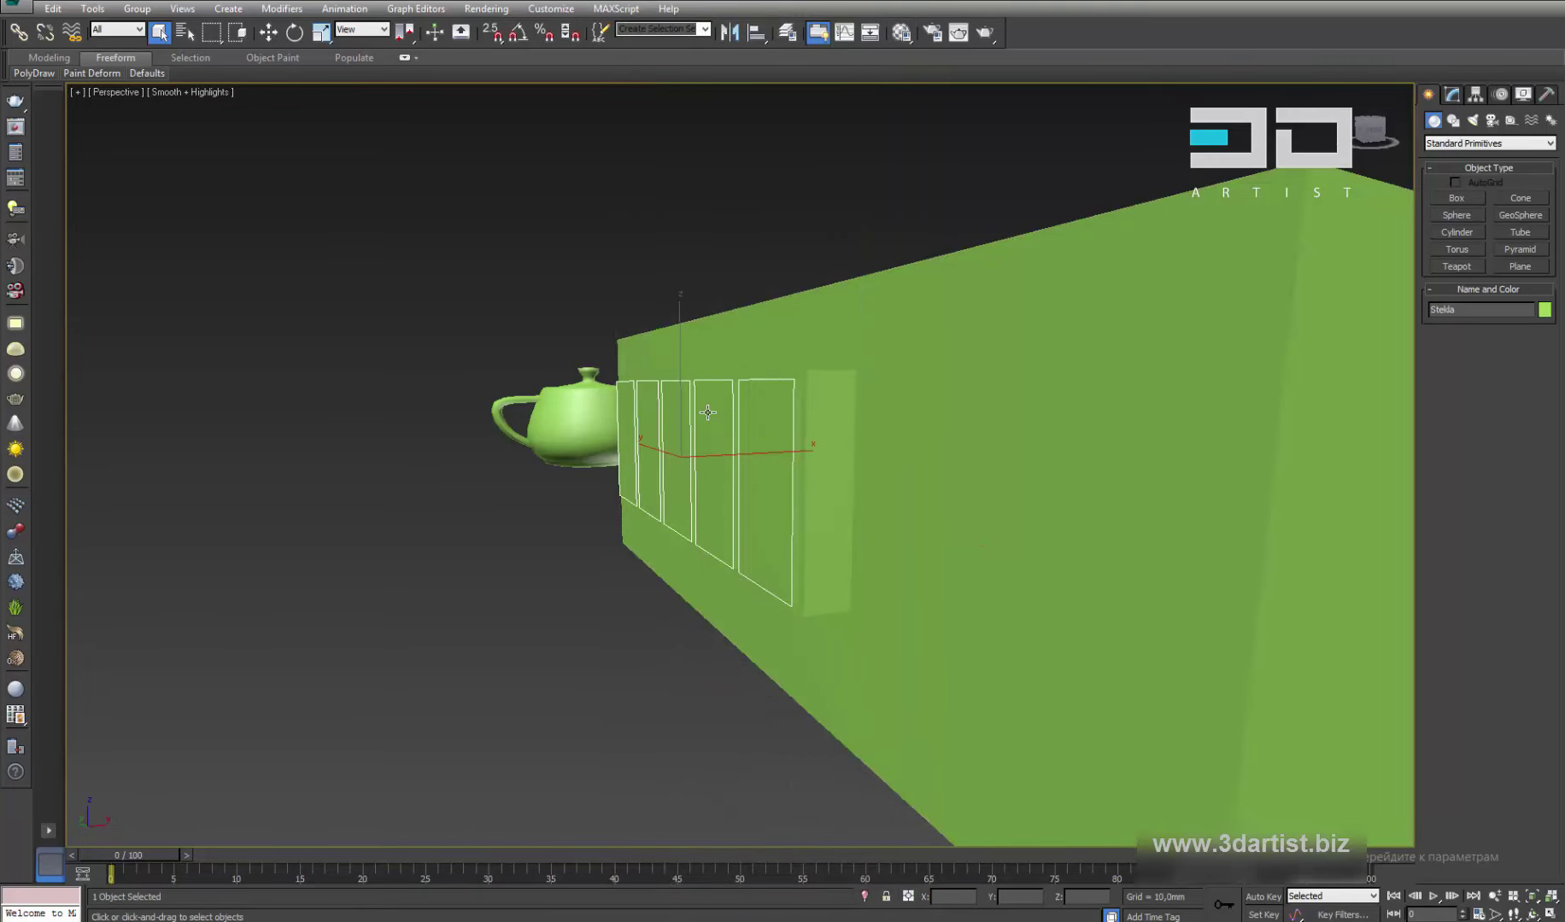
{"action": "scroll", "coordinate": [707, 412], "scroll_direction": "up", "scroll_amount": 2}
{"action": "left_click_drag", "start_coordinate": [734, 511], "coordinate": [1093, 182]}
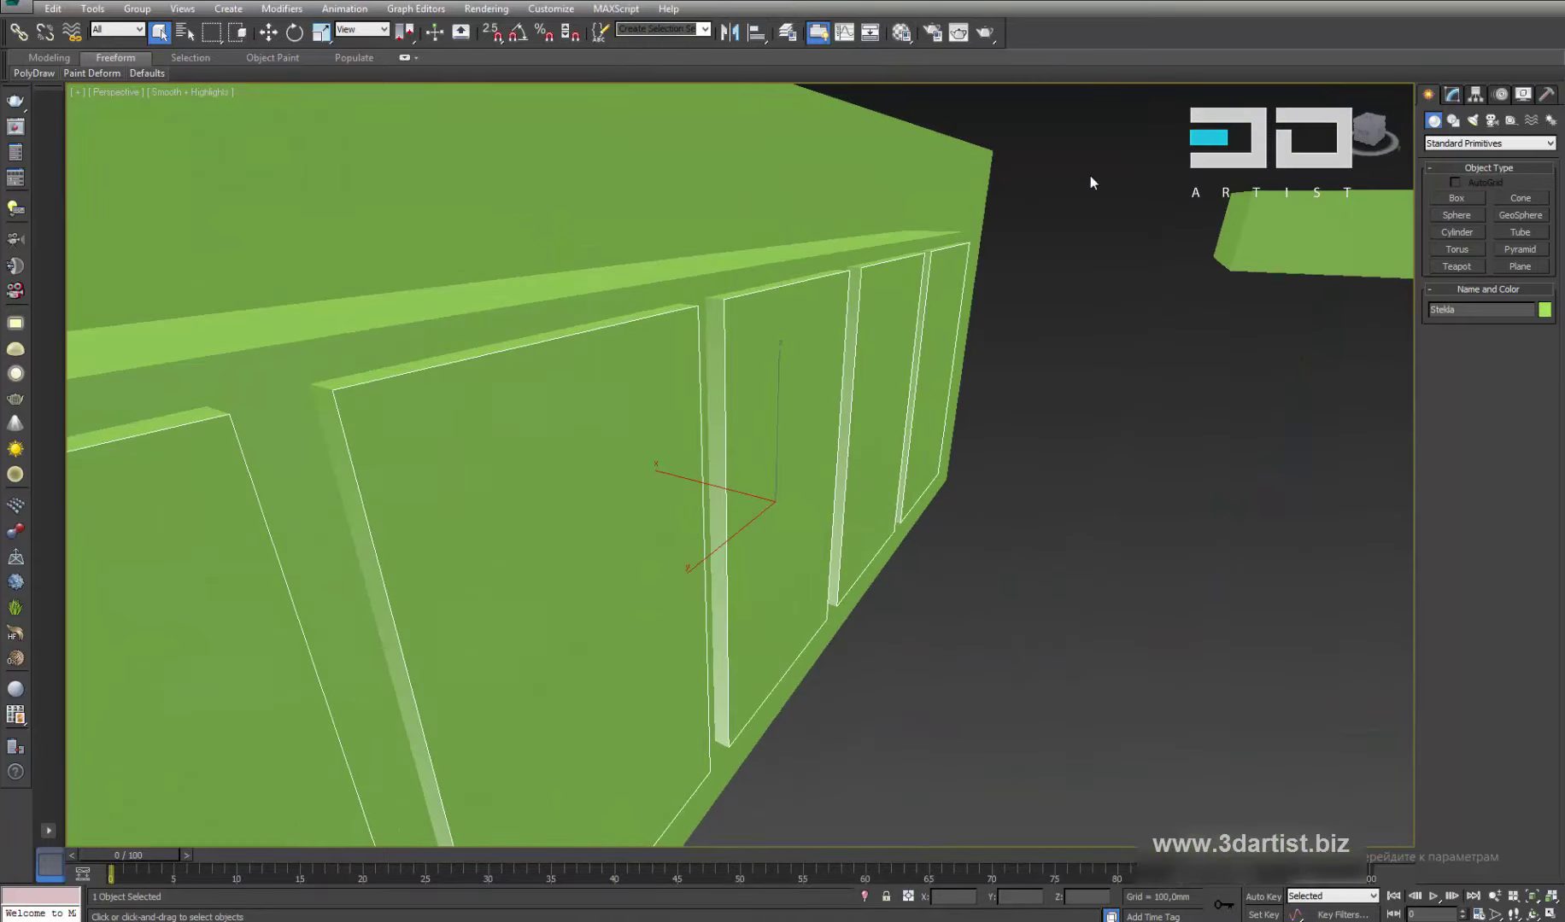
{"action": "left_click", "coordinate": [1451, 94]}
{"action": "left_click", "coordinate": [1508, 141]}
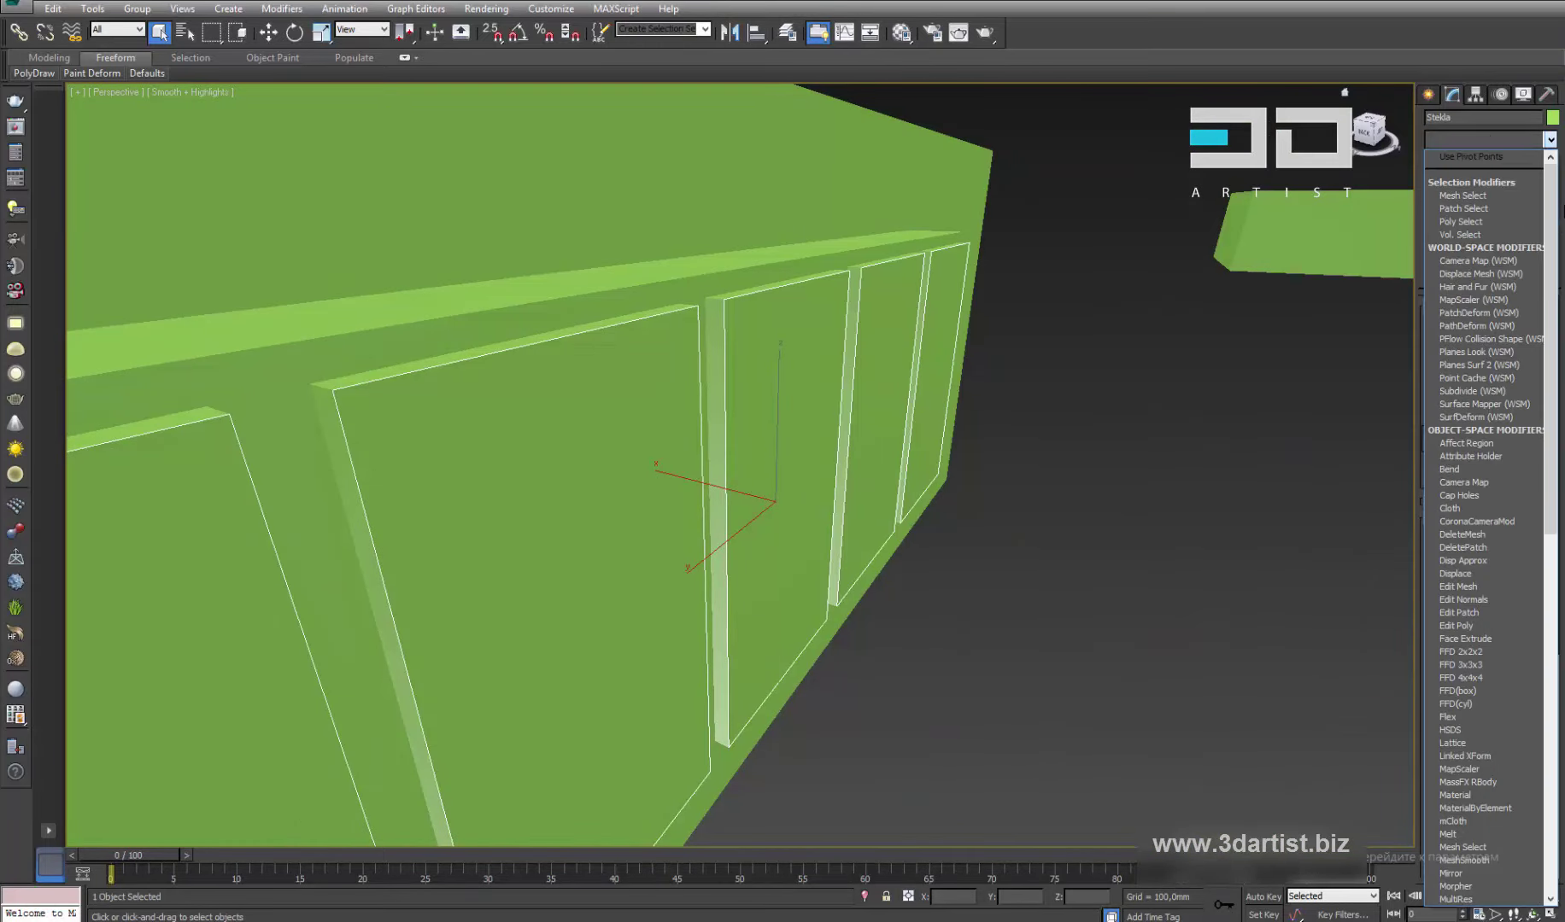
{"action": "scroll", "coordinate": [1560, 250], "scroll_direction": "down", "scroll_amount": 2}
{"action": "scroll", "coordinate": [1492, 587], "scroll_direction": "down", "scroll_amount": 10}
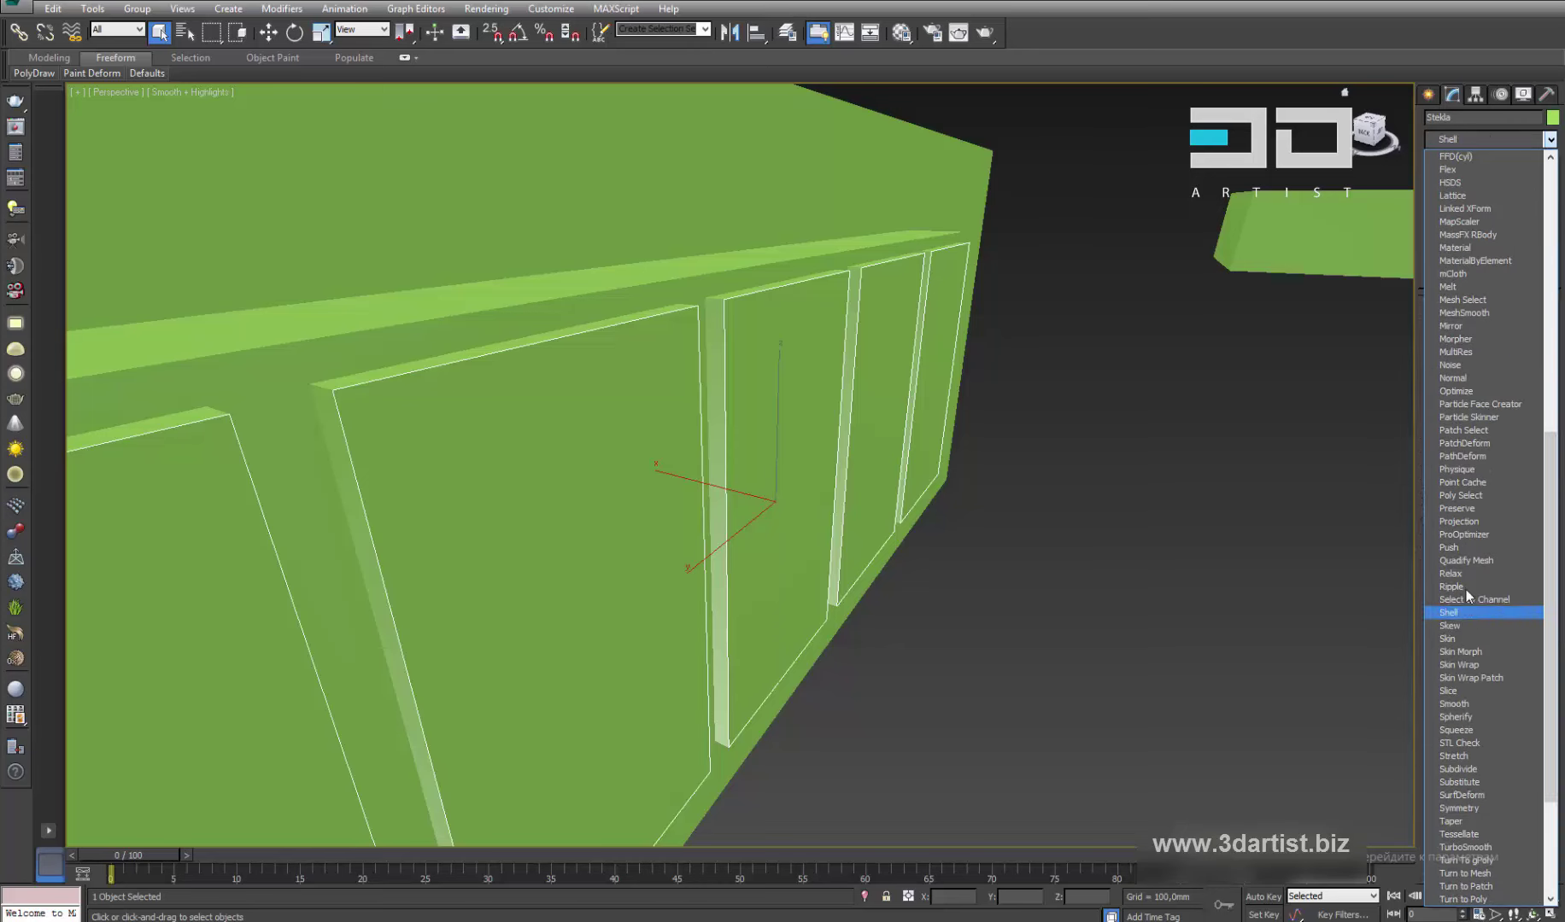
{"action": "left_click", "coordinate": [1466, 612]}
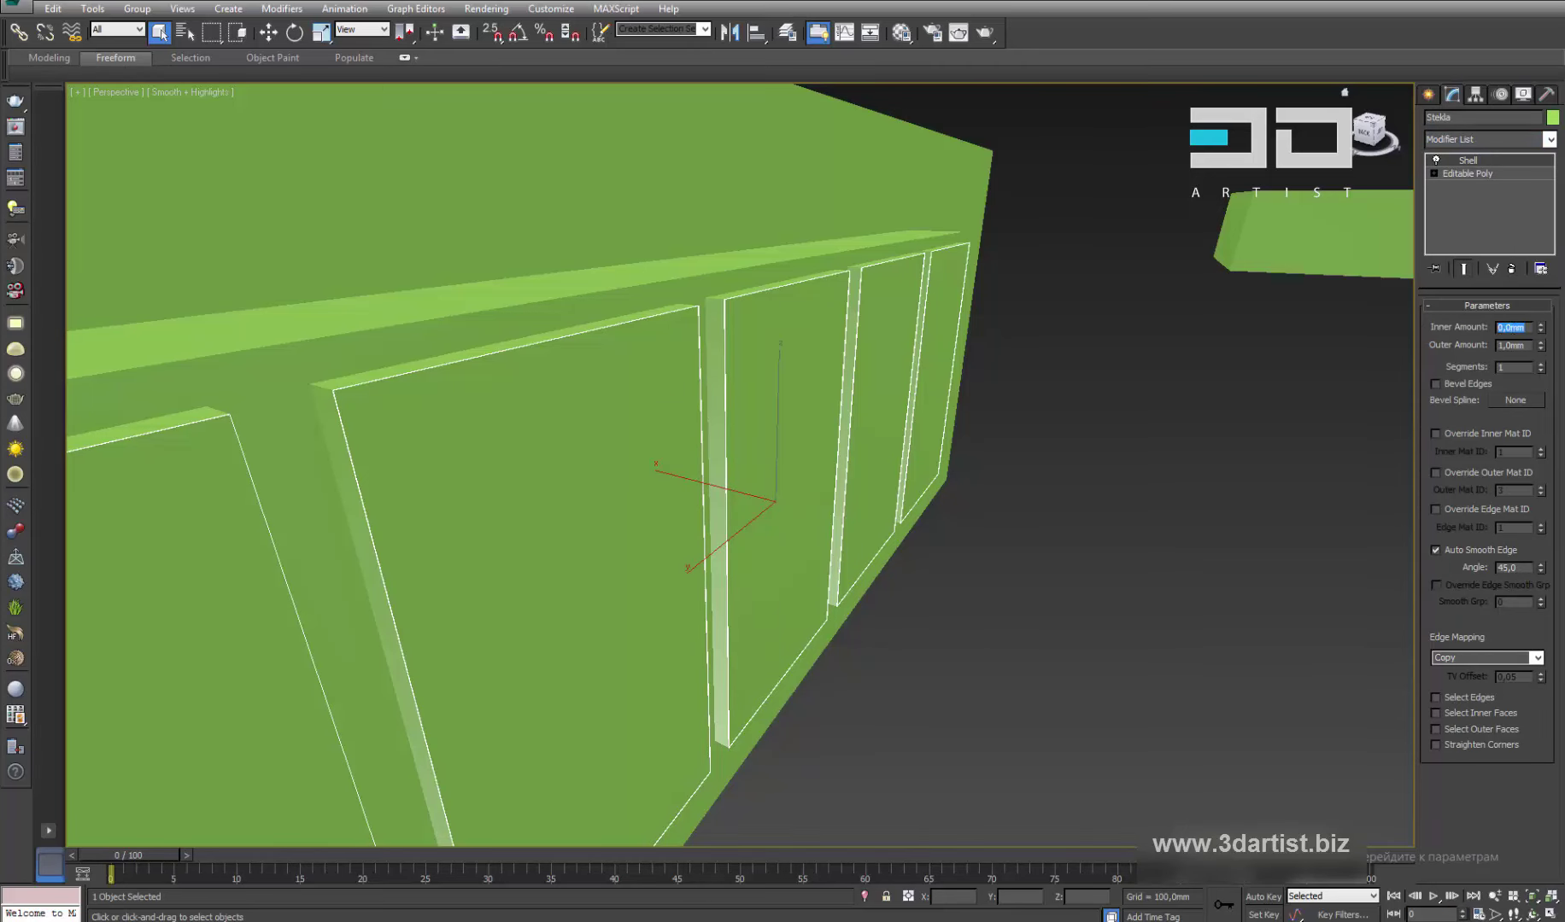
Set the Shell modifier's inner and outer amounts to 2 mm each for the window glass
{"action": "type", "text": "2"}
{"action": "key", "text": "Tab"}
{"action": "type", "text": "2"}
{"action": "key", "text": "Return"}
Load the Steklo VRayMtl from the Kast3_2Stupen_3Potok.mat library into an empty material sample slot
{"action": "left_click_drag", "start_coordinate": [870, 469], "coordinate": [914, 465]}
{"action": "left_click", "coordinate": [908, 36]}
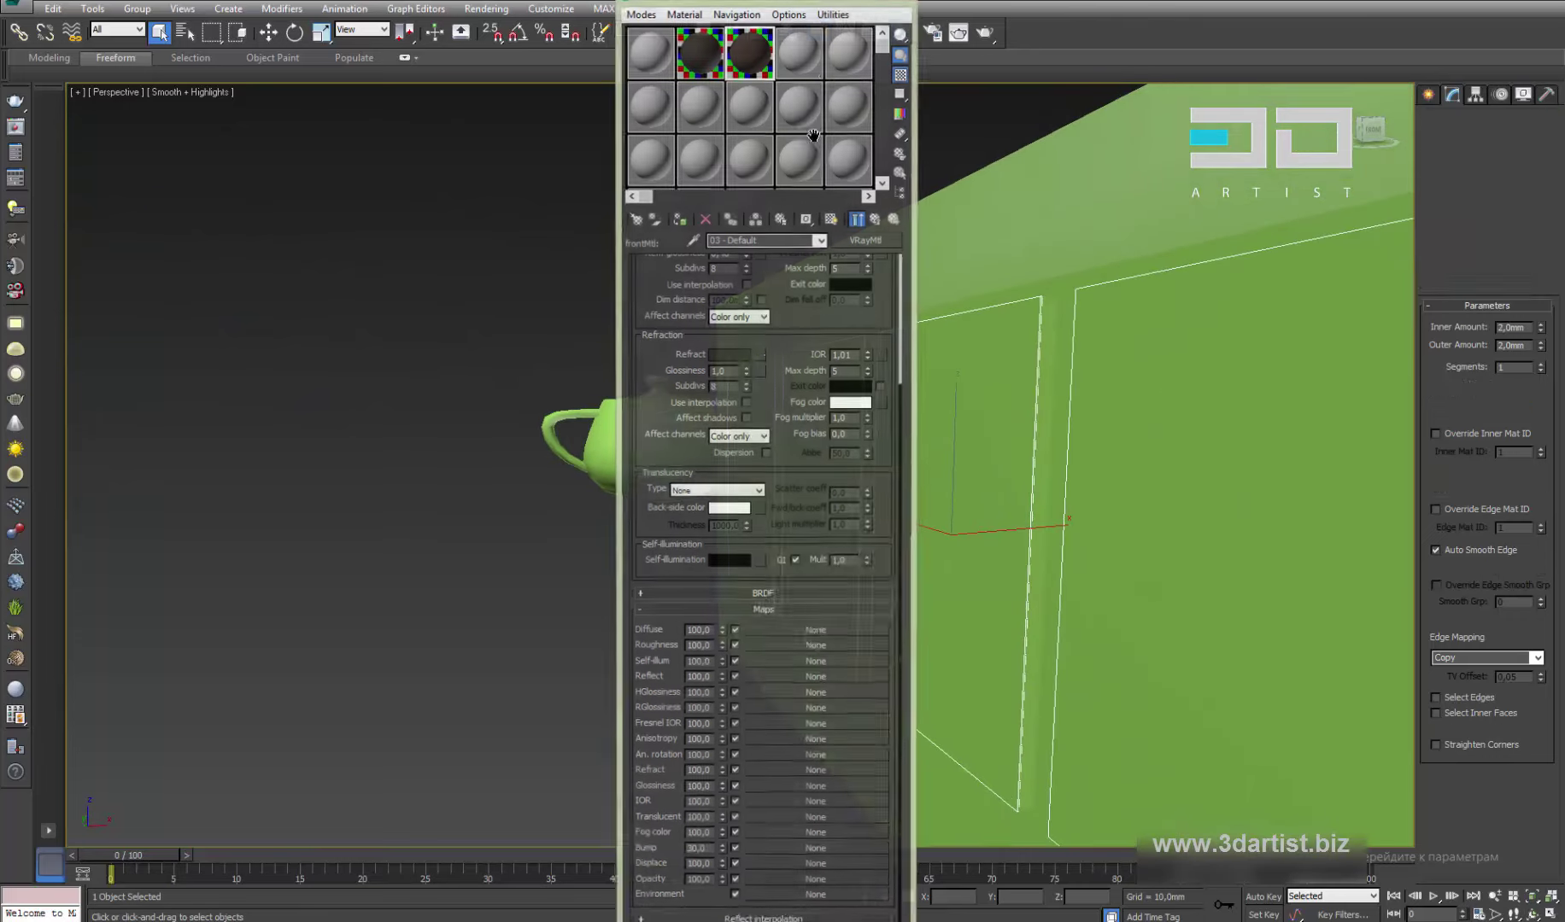
{"action": "left_click", "coordinate": [798, 51]}
{"action": "left_click", "coordinate": [637, 219]}
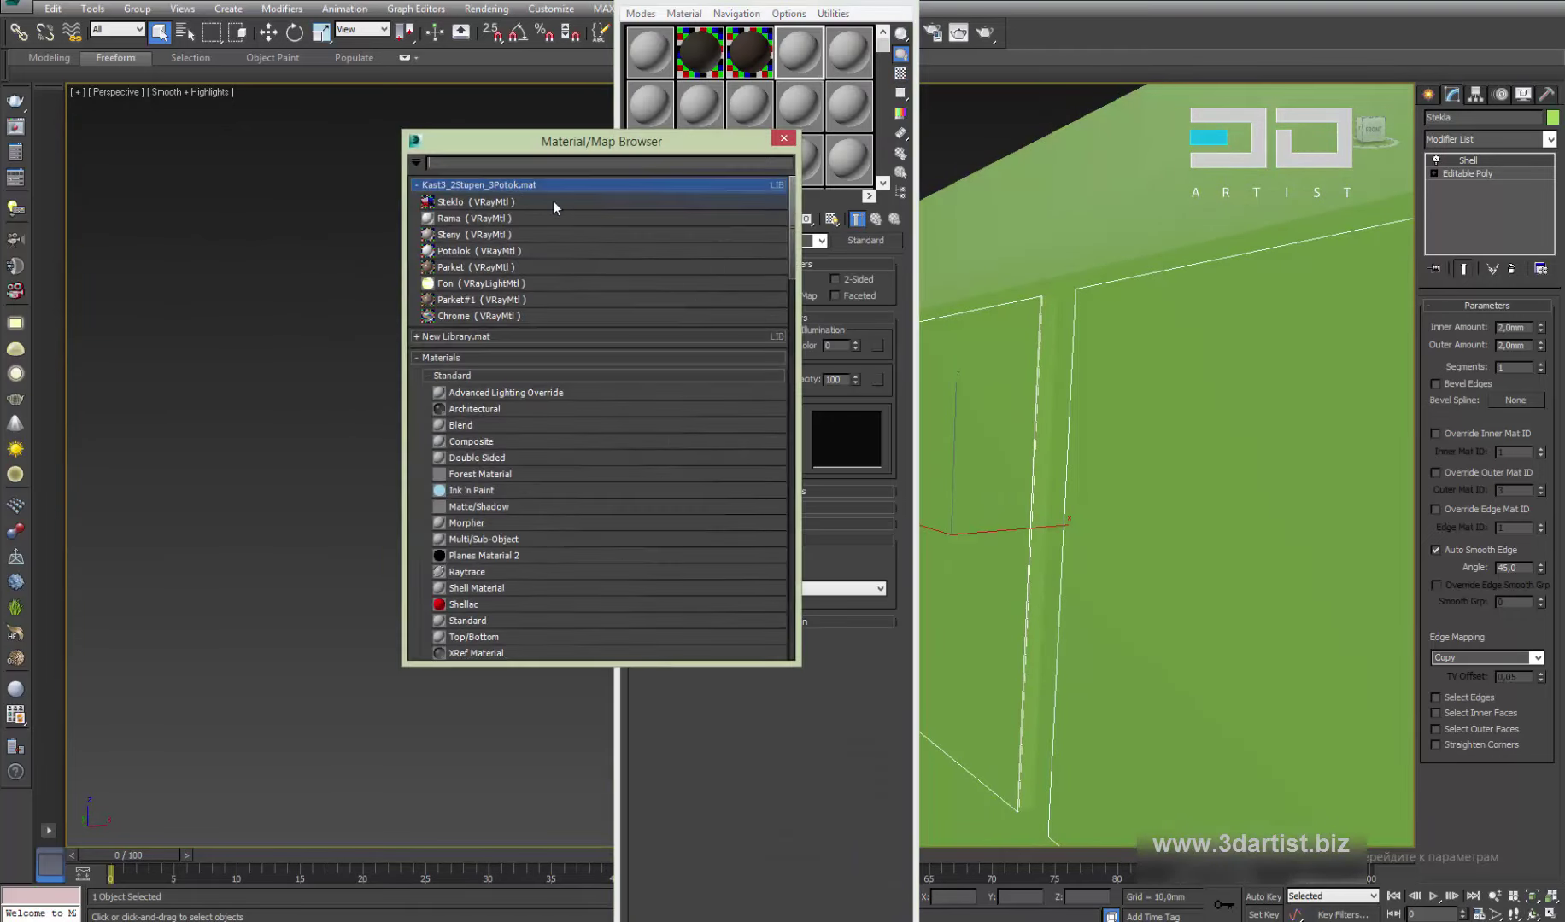
{"action": "left_click_drag", "start_coordinate": [554, 141], "coordinate": [413, 122]}
{"action": "scroll", "coordinate": [646, 205], "scroll_direction": "down", "scroll_amount": 1}
{"action": "scroll", "coordinate": [648, 213], "scroll_direction": "up", "scroll_amount": 2}
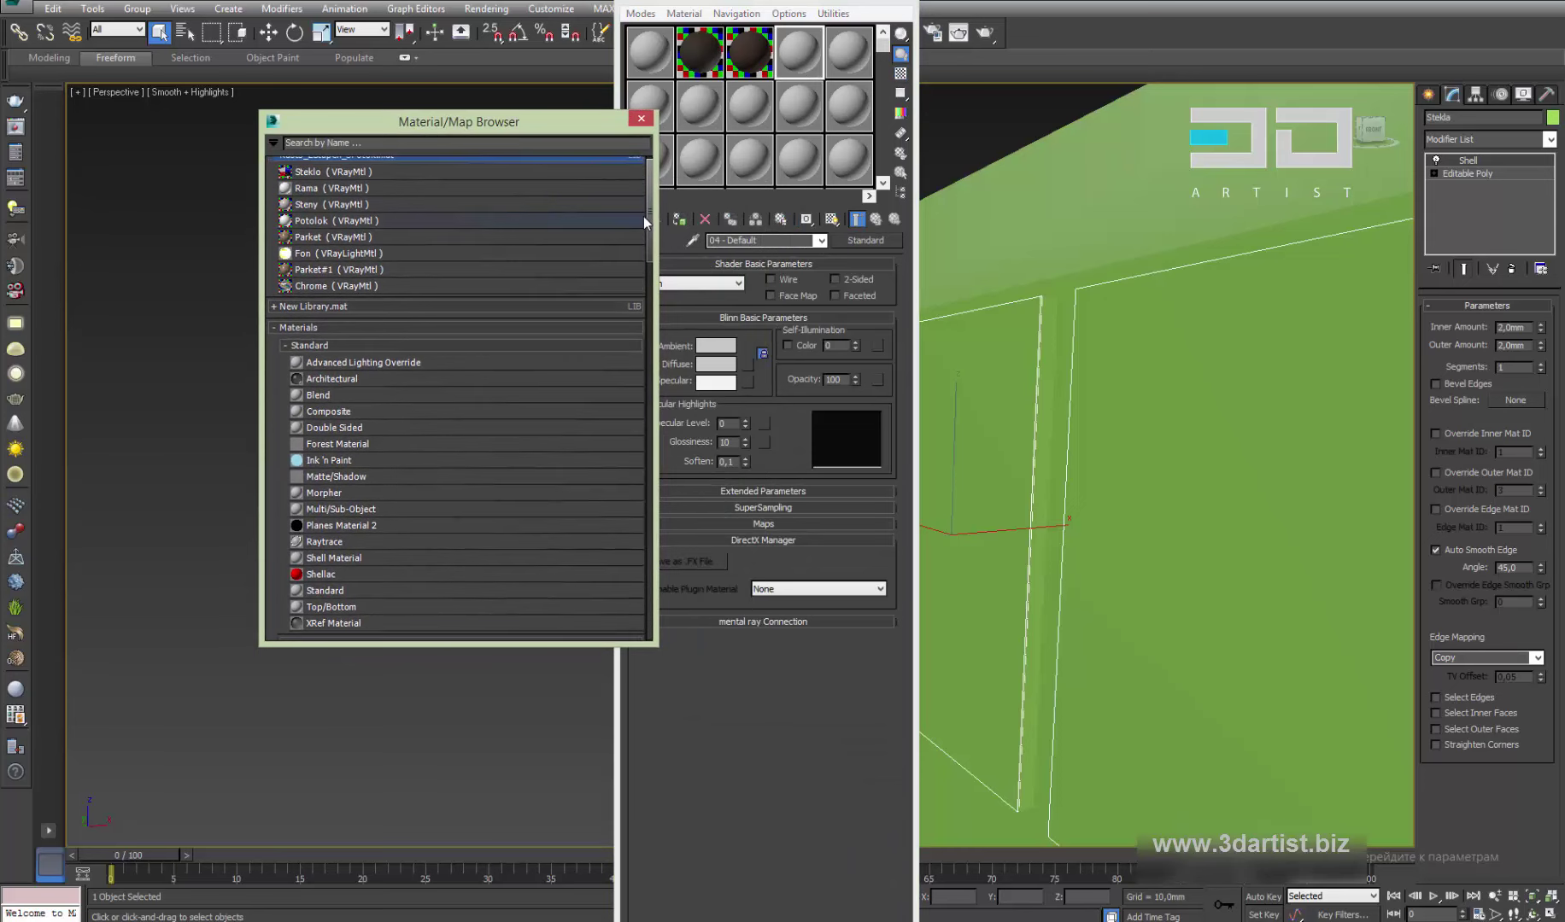
{"action": "double_click", "coordinate": [320, 186]}
{"action": "left_click_drag", "start_coordinate": [548, 136], "coordinate": [484, 137]}
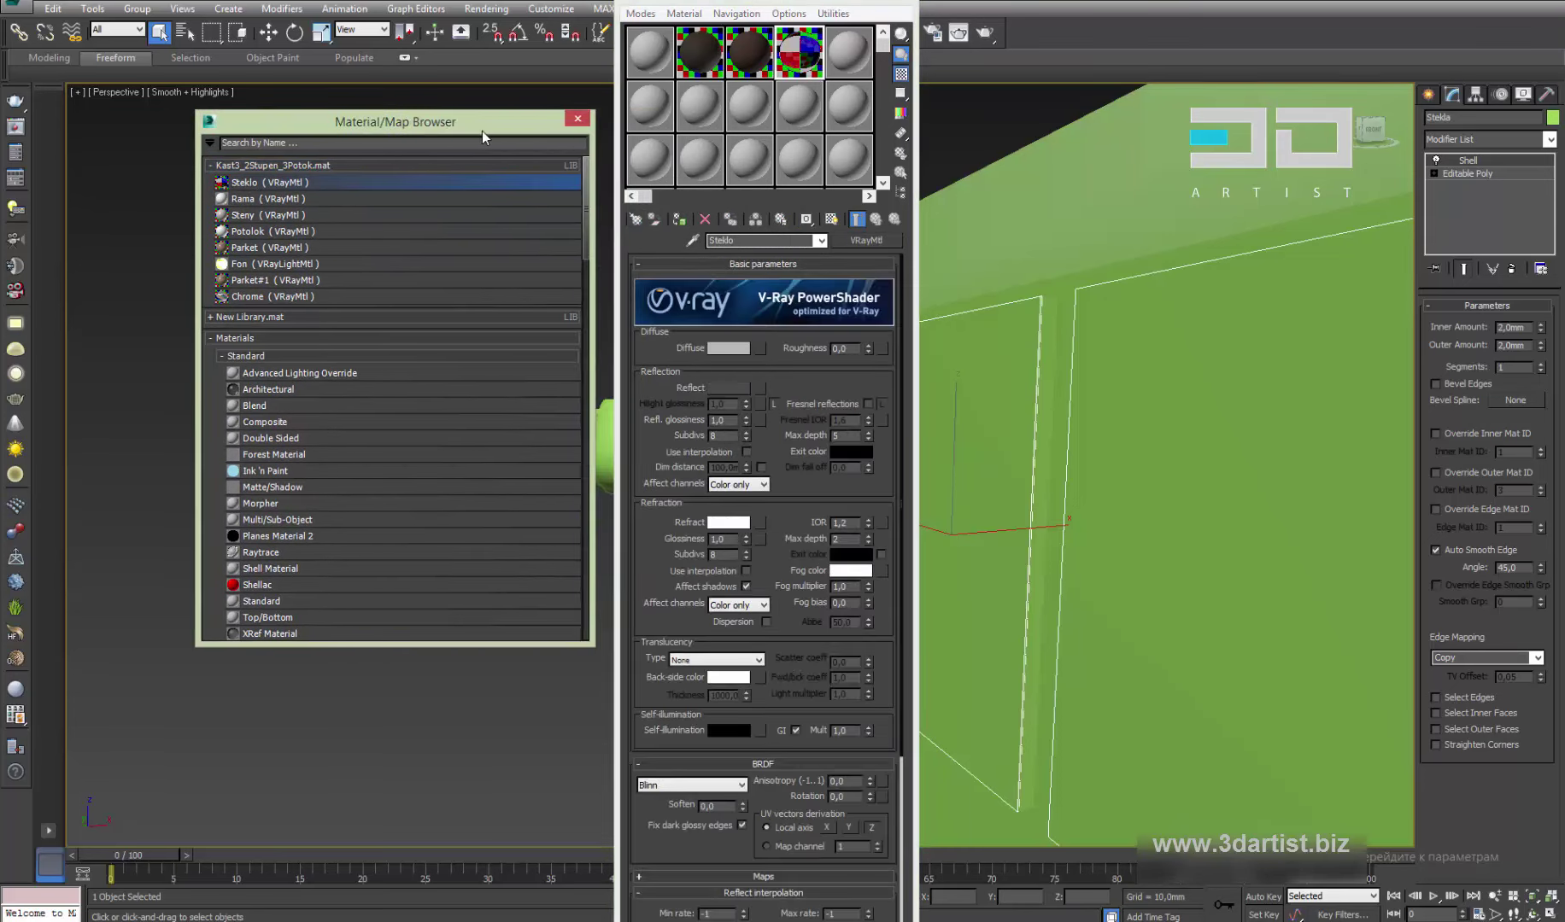
Assign the Steklo material to the selected window glass and put the material editor away
{"action": "left_click", "coordinate": [578, 119]}
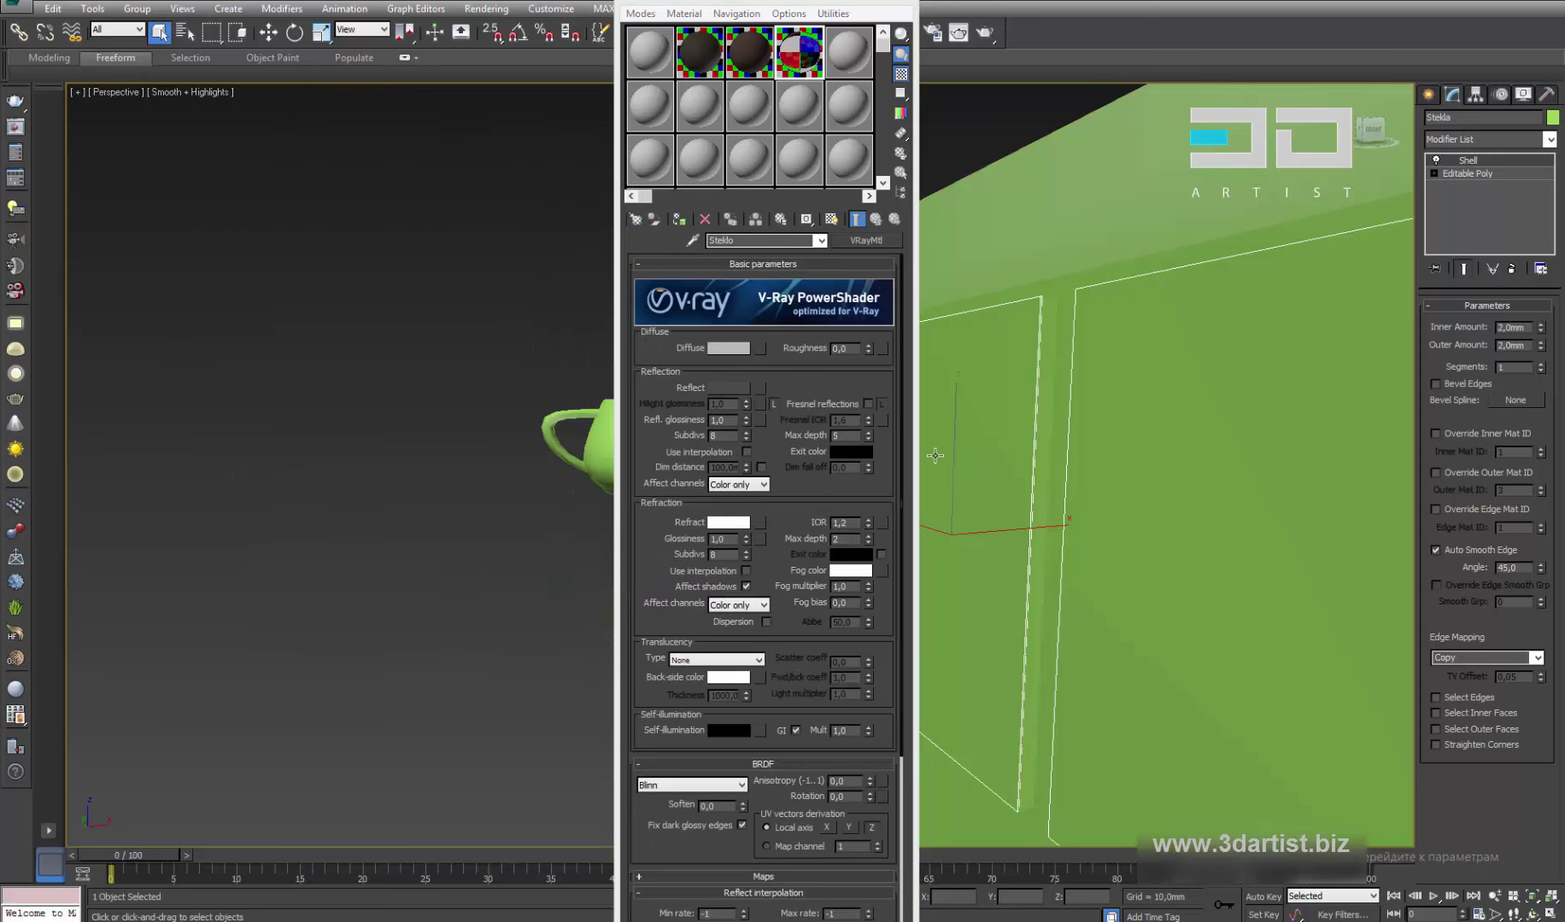
{"action": "left_click", "coordinate": [678, 224]}
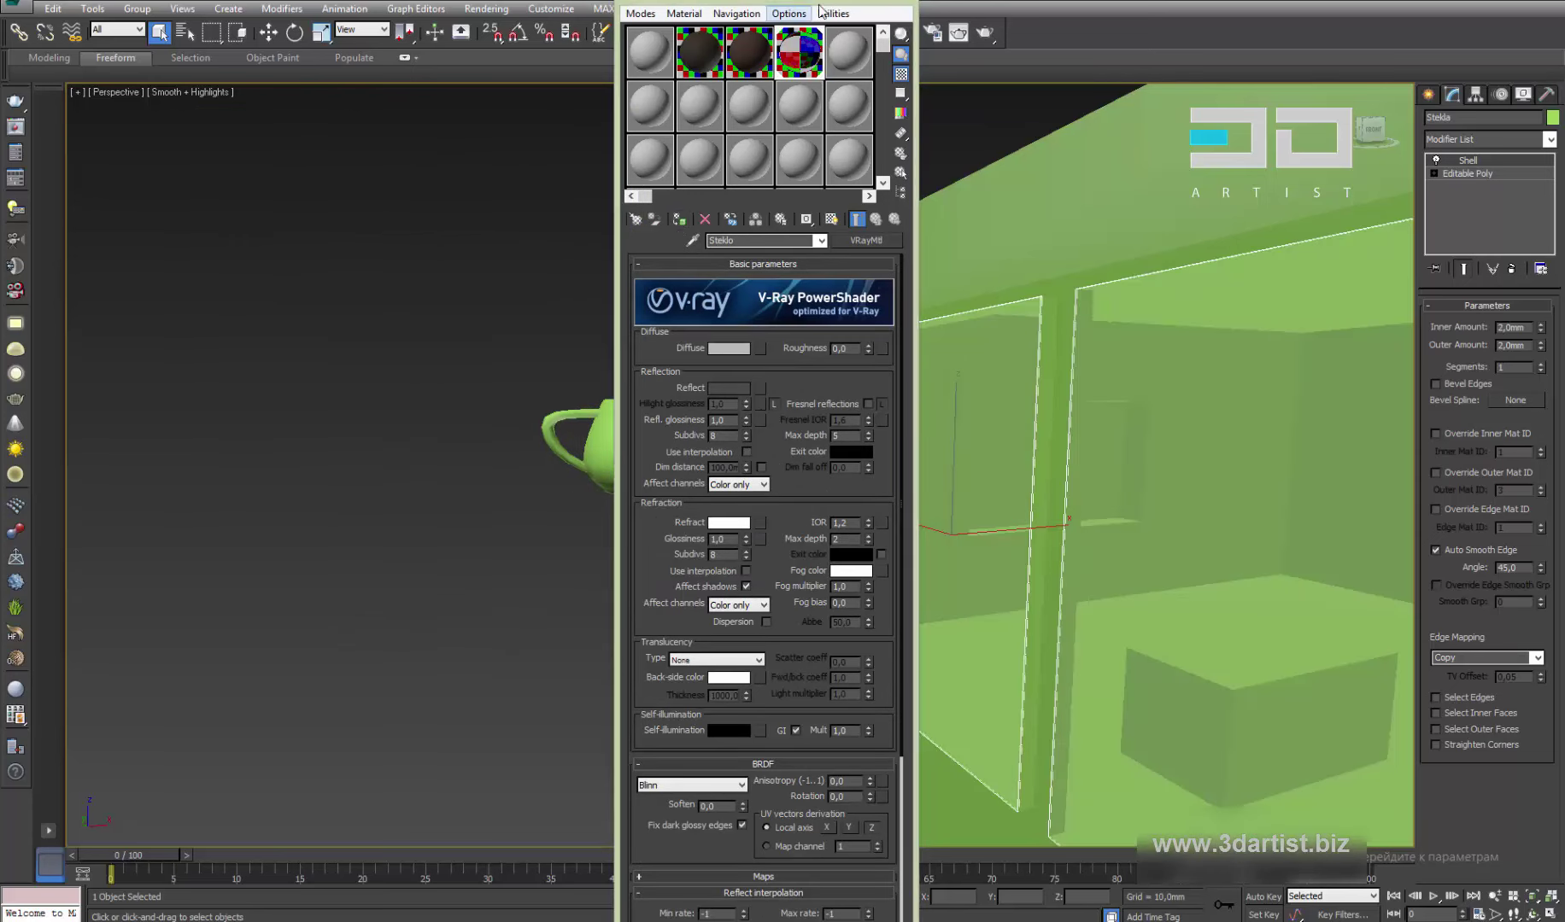
{"action": "key", "text": "m"}
Load the Rama VRayMtl from the library into an empty sample slot and assign it to the window frame
{"action": "scroll", "coordinate": [1007, 447], "scroll_direction": "up", "scroll_amount": 5}
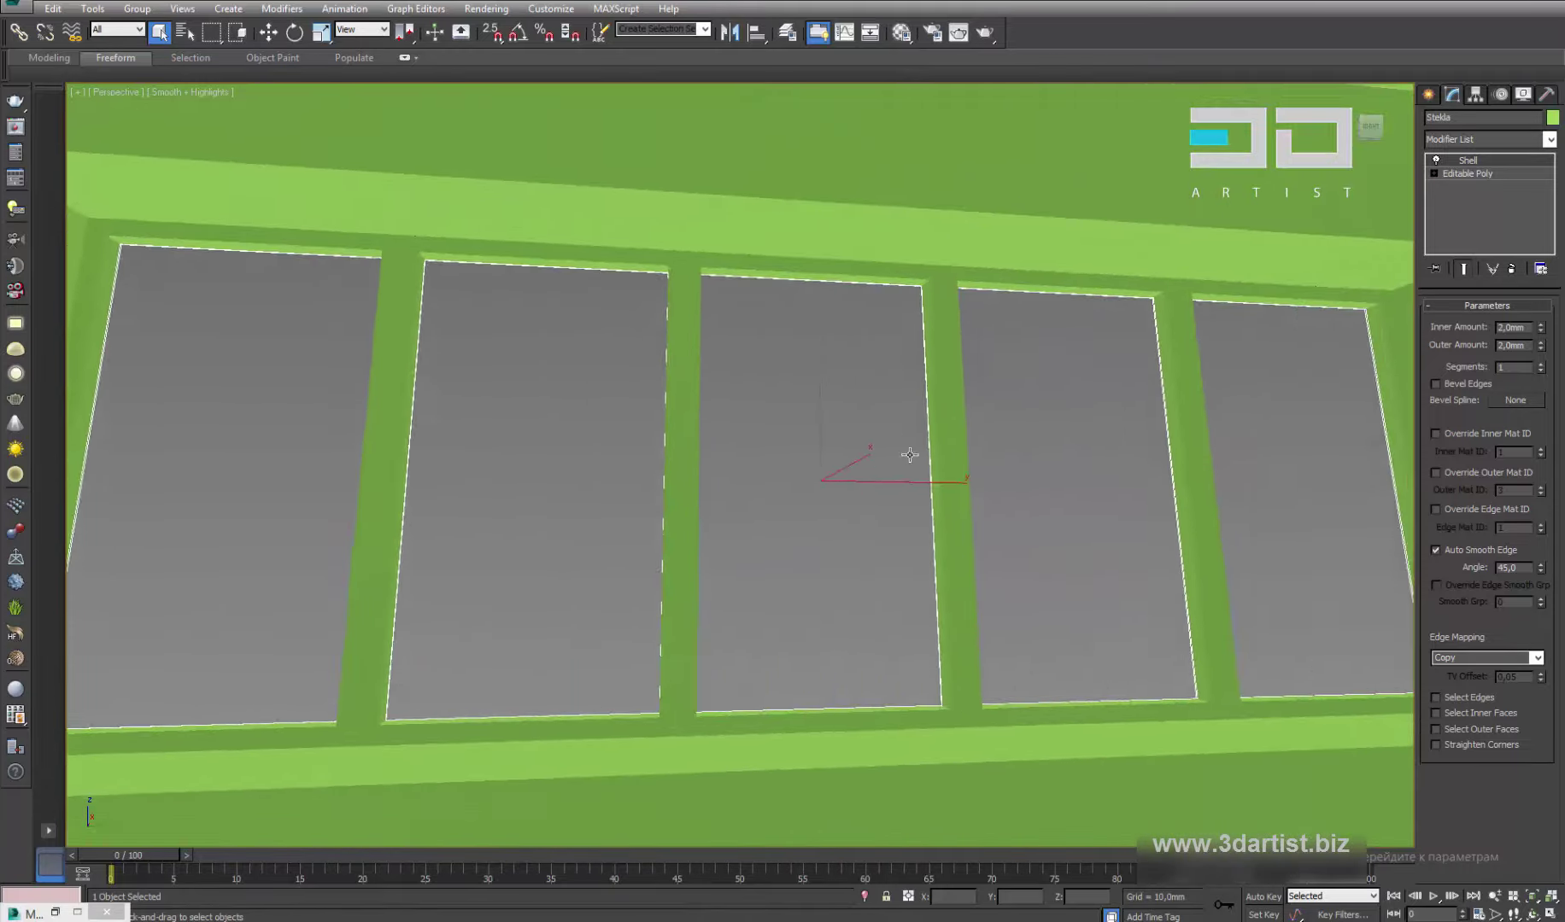
{"action": "left_click", "coordinate": [887, 311]}
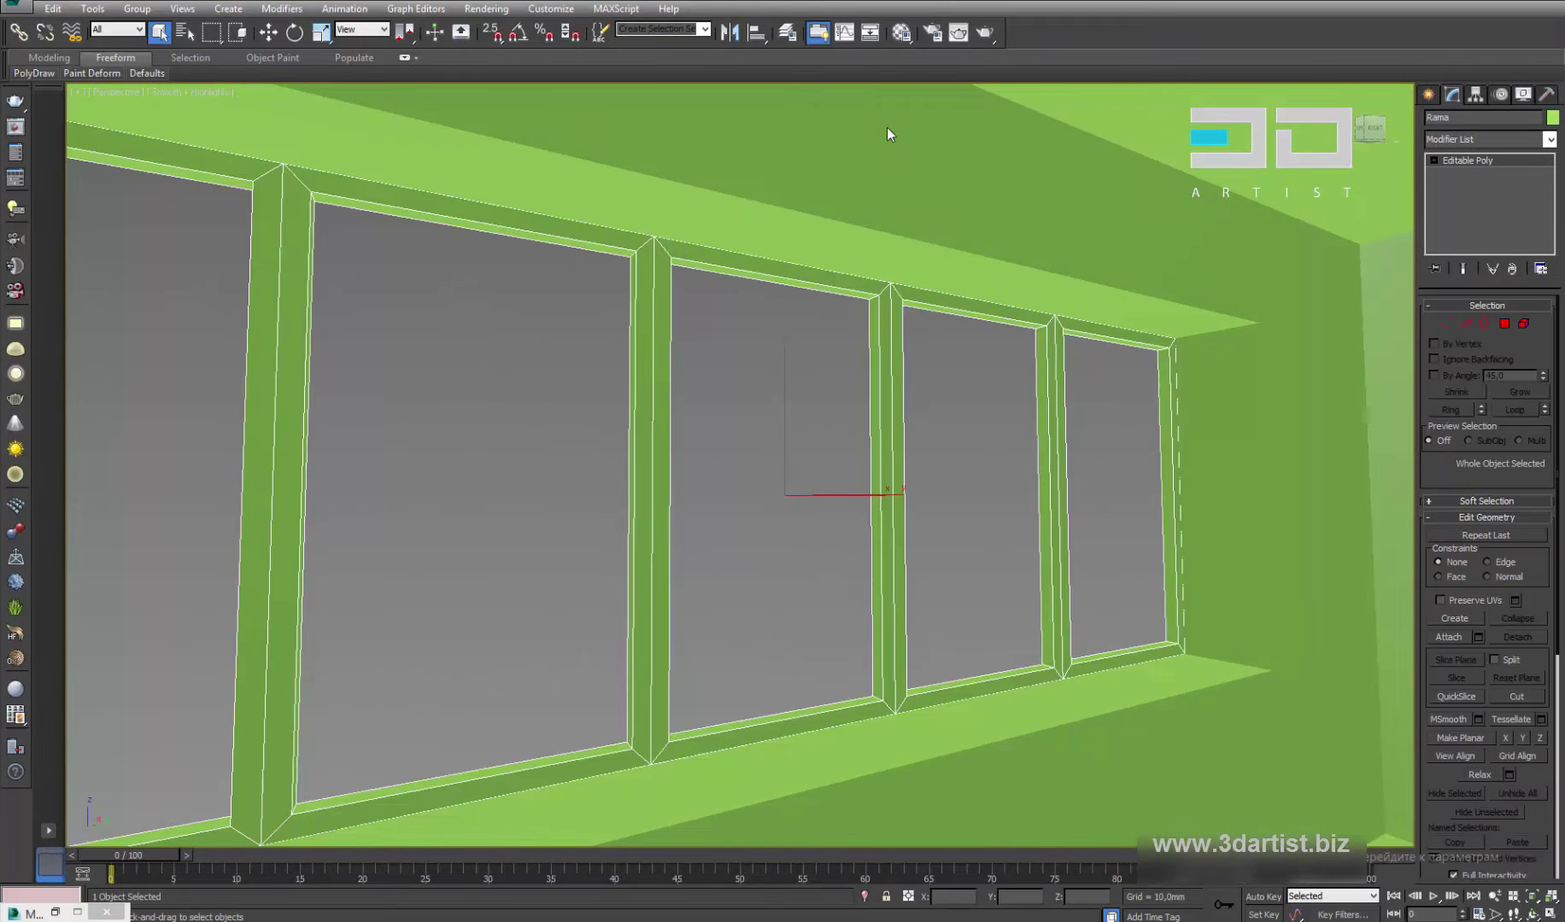
{"action": "left_click", "coordinate": [902, 34]}
{"action": "left_click", "coordinate": [848, 51]}
{"action": "left_click", "coordinate": [638, 221]}
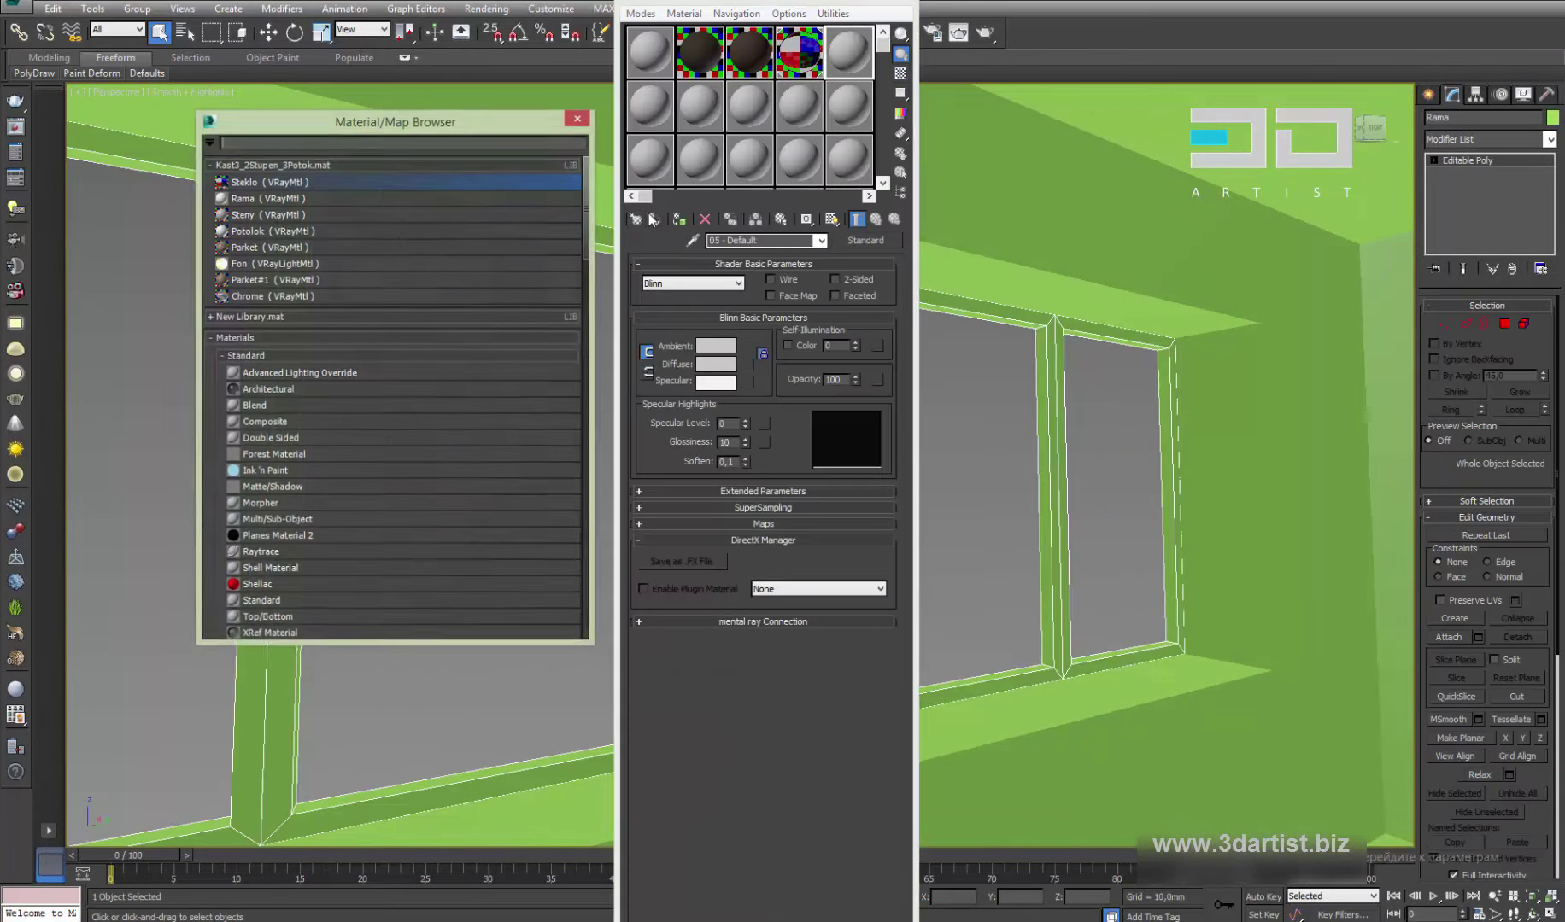
{"action": "left_click", "coordinate": [296, 200]}
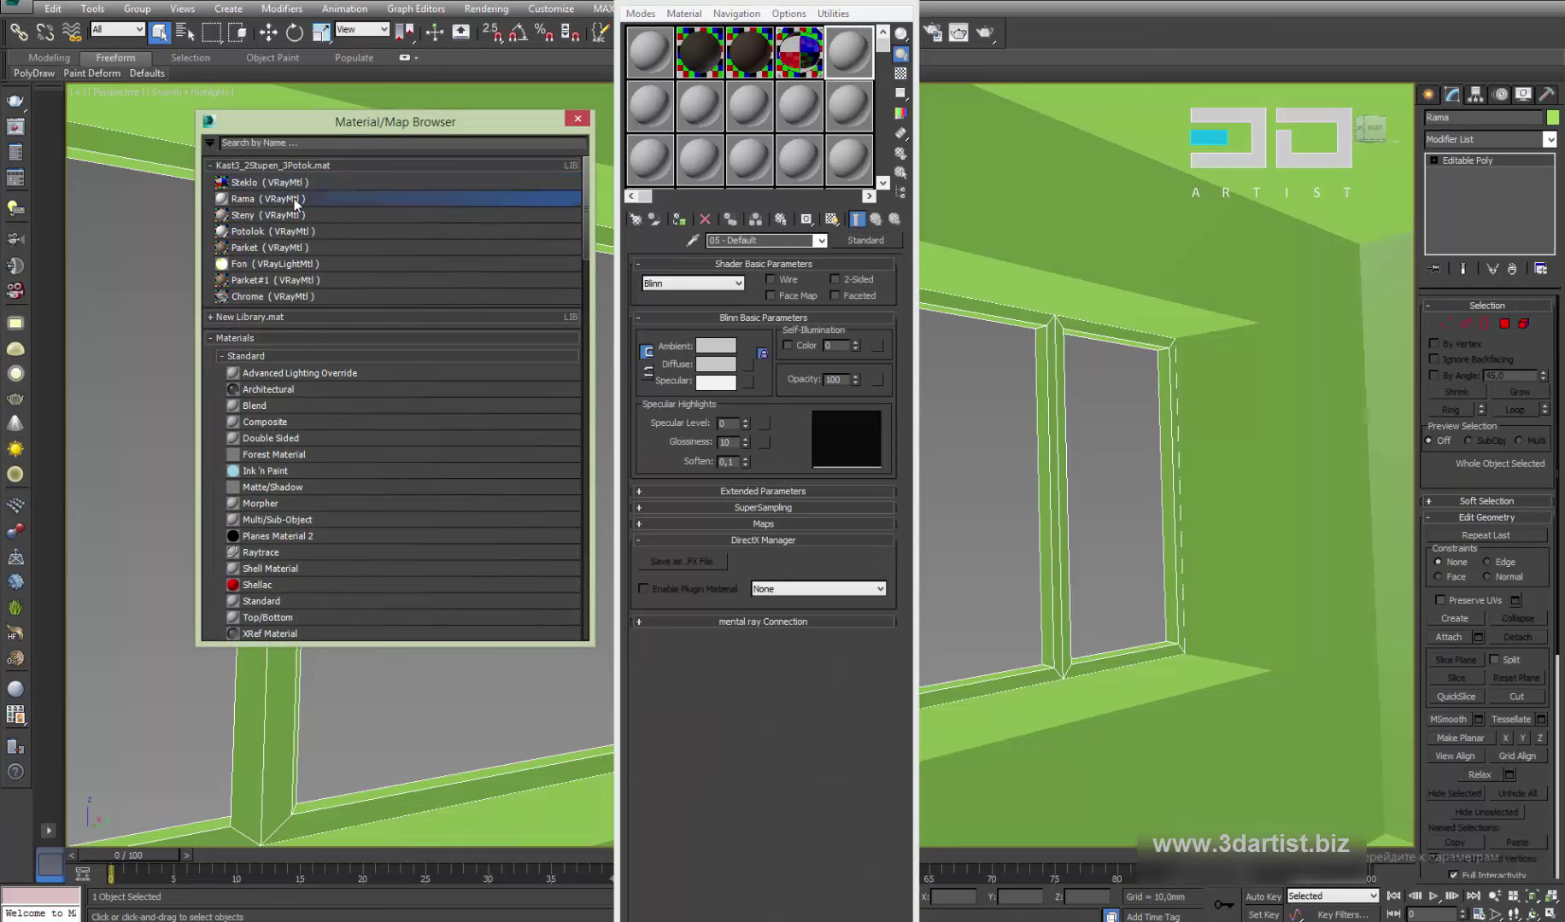
{"action": "left_click", "coordinate": [578, 118]}
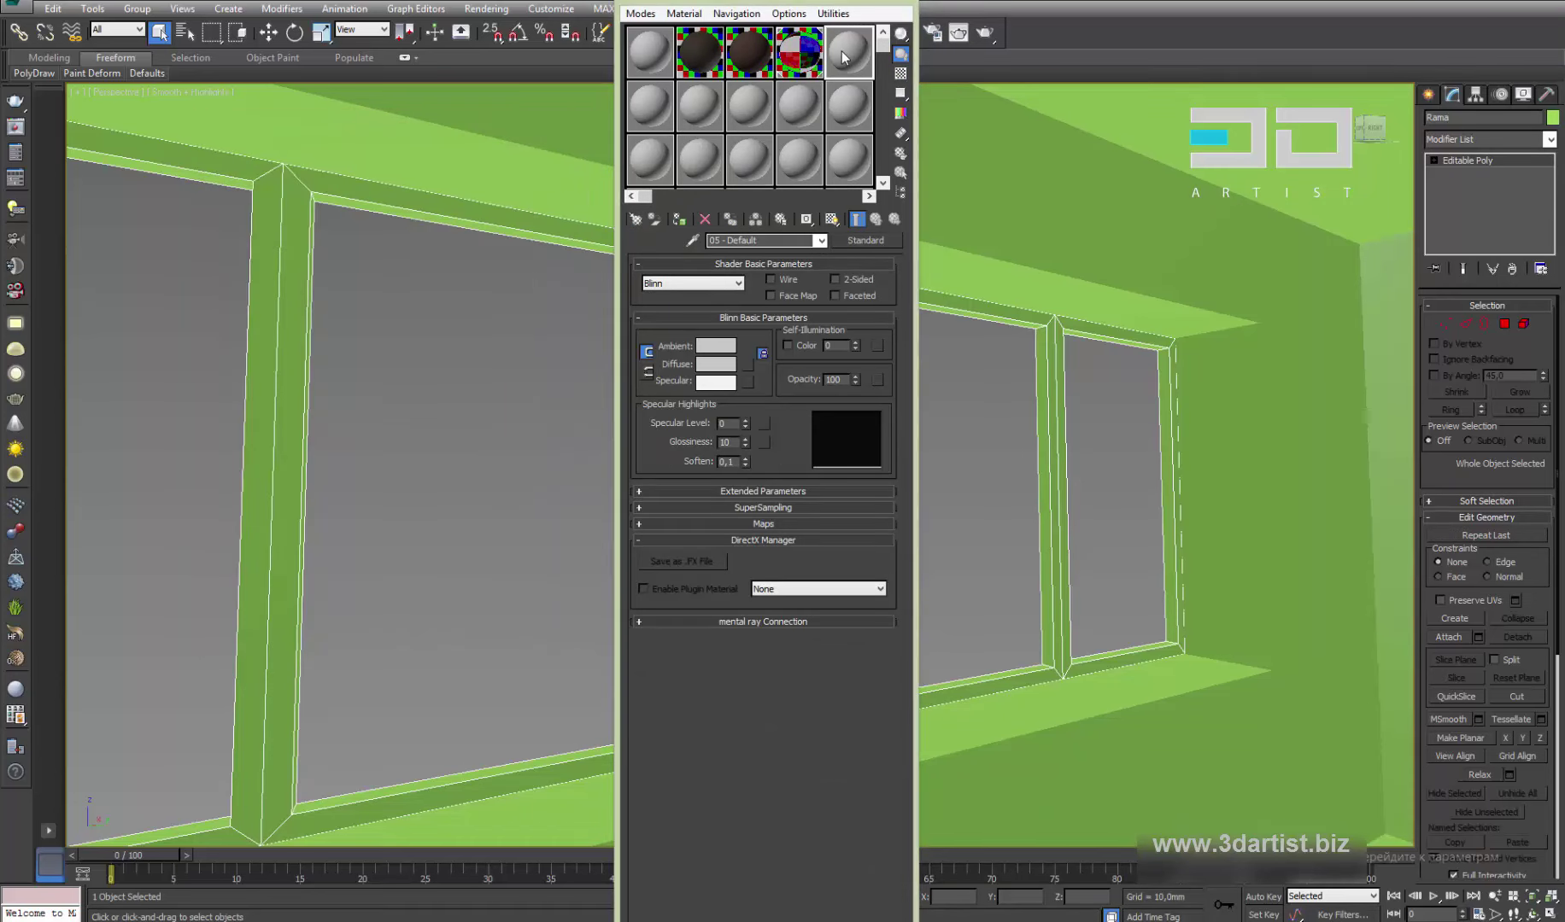
{"action": "left_click", "coordinate": [636, 220]}
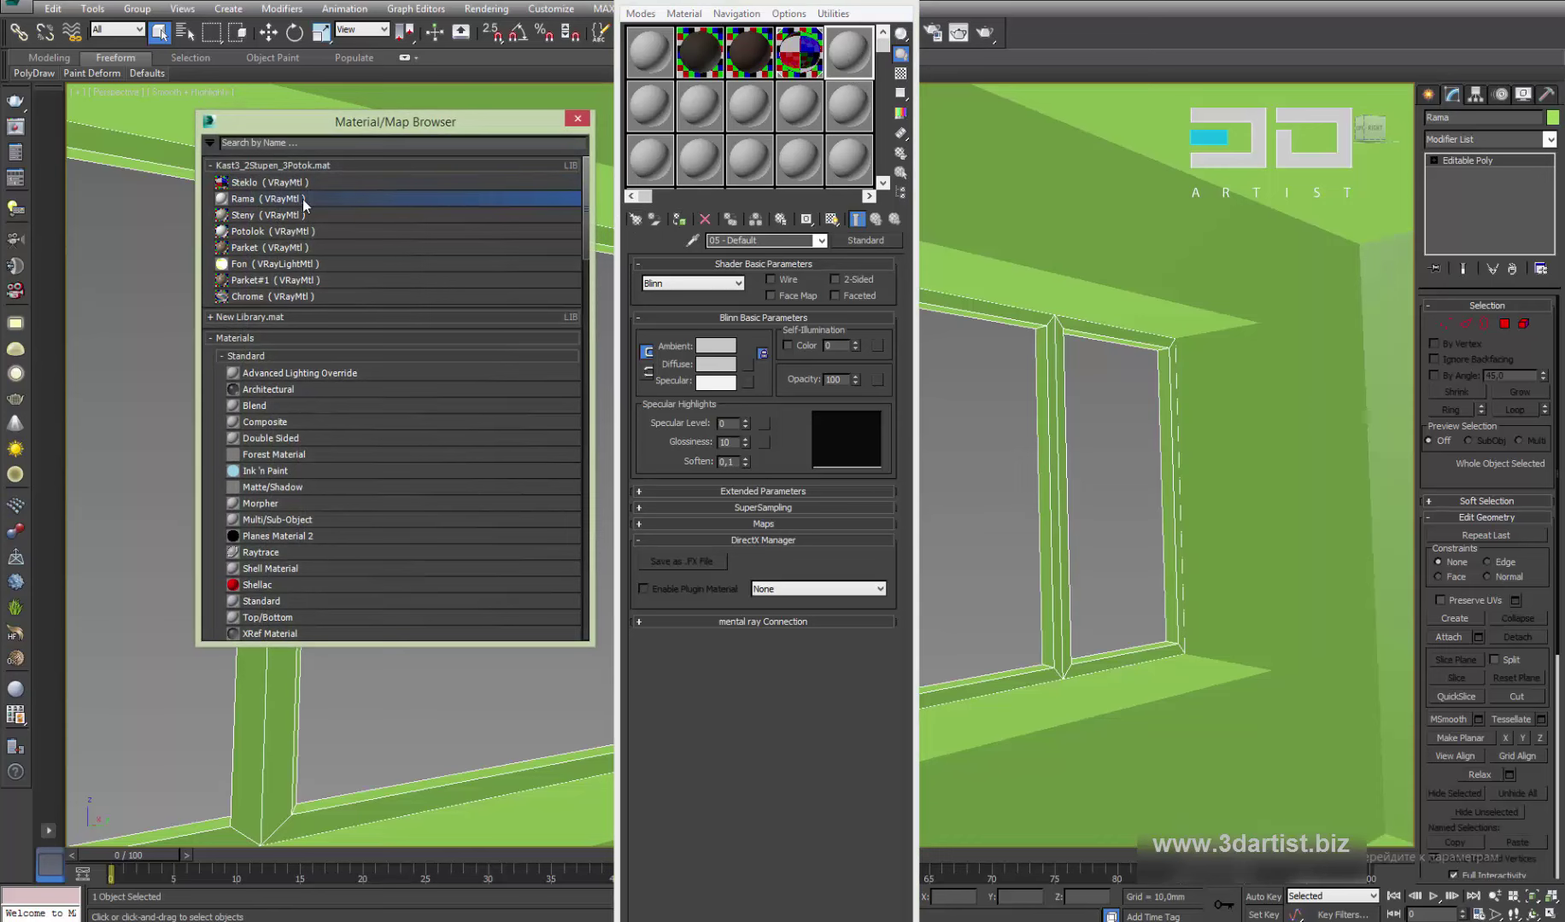
{"action": "double_click", "coordinate": [270, 198]}
{"action": "left_click", "coordinate": [578, 118]}
{"action": "left_click", "coordinate": [678, 220]}
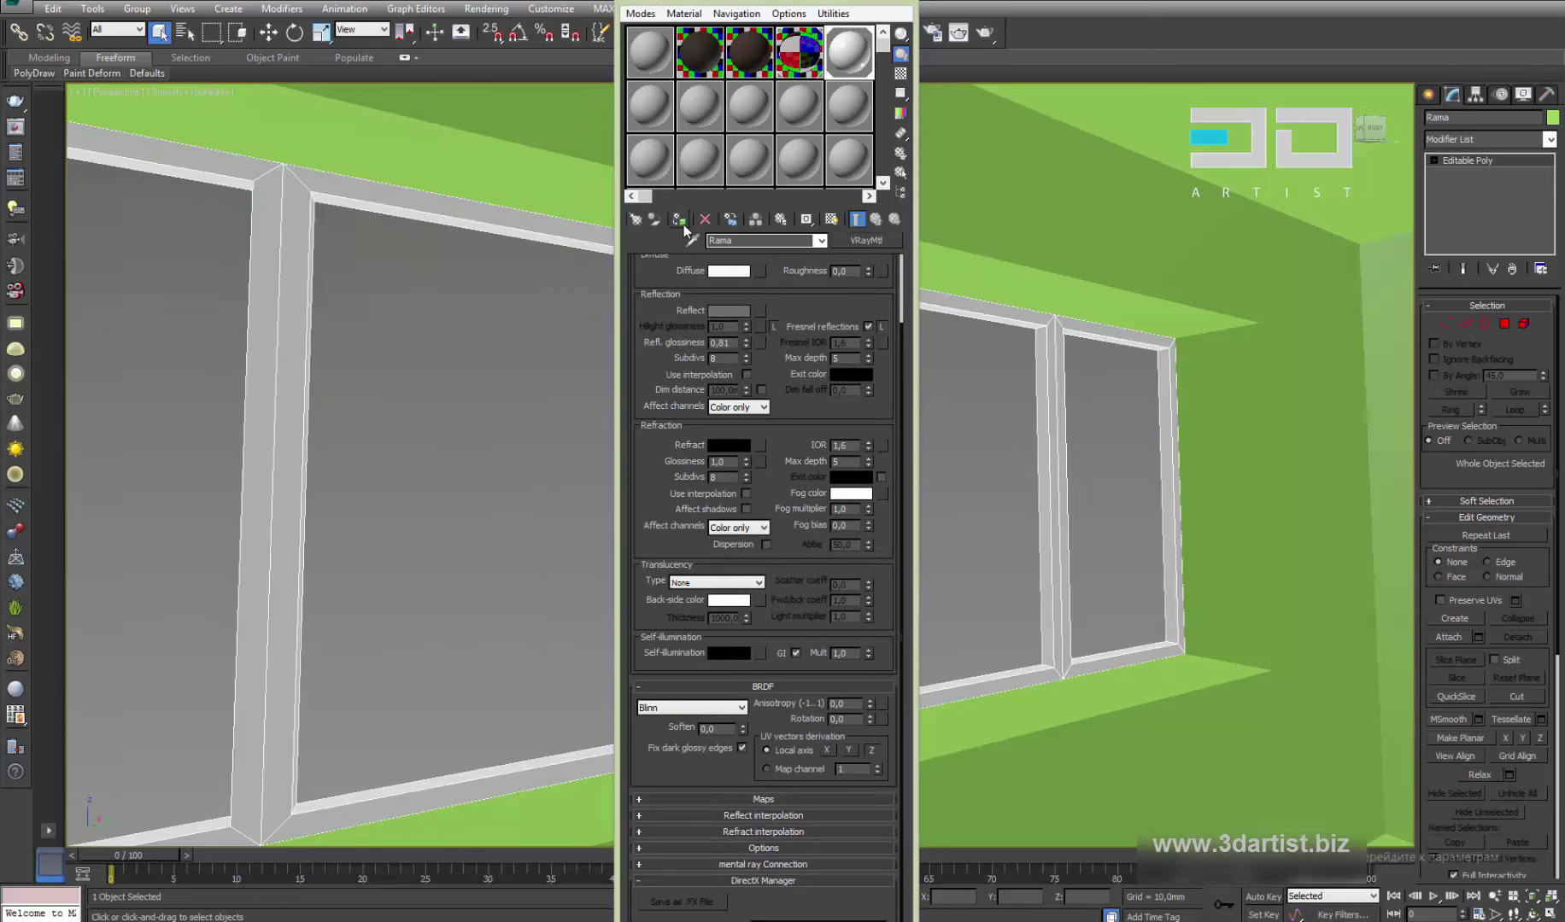
Load the Steny VRayMtl from the library into an empty sample slot and assign it to the room shell with the window opening
{"action": "scroll", "coordinate": [1216, 395], "scroll_direction": "up", "scroll_amount": 3}
{"action": "left_click", "coordinate": [1078, 351]}
{"action": "left_click", "coordinate": [662, 120]}
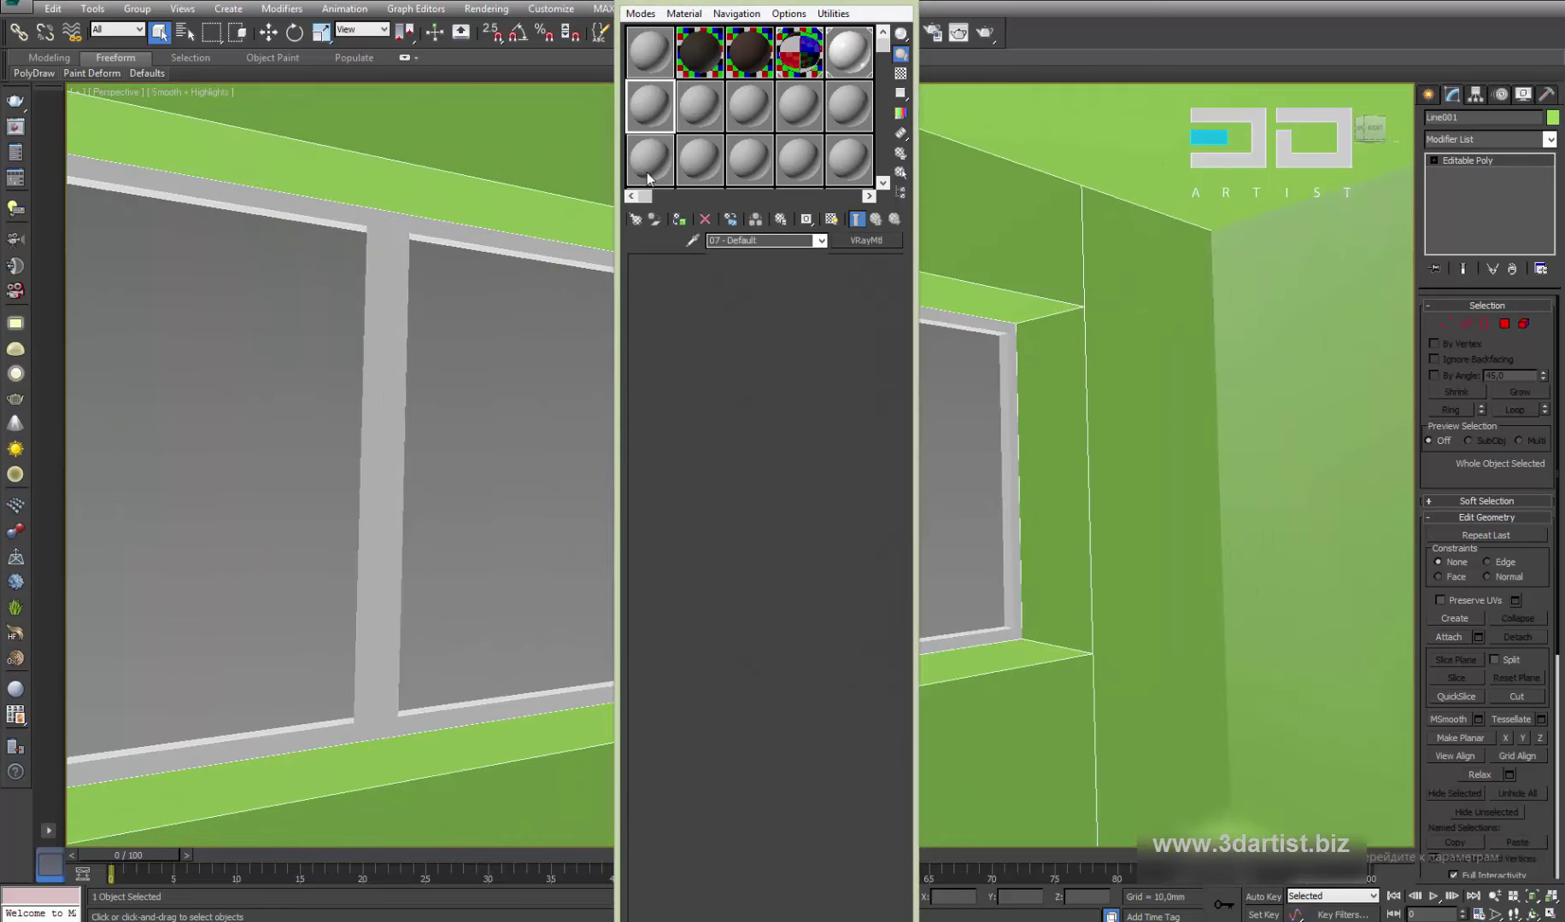
{"action": "left_click", "coordinate": [636, 219]}
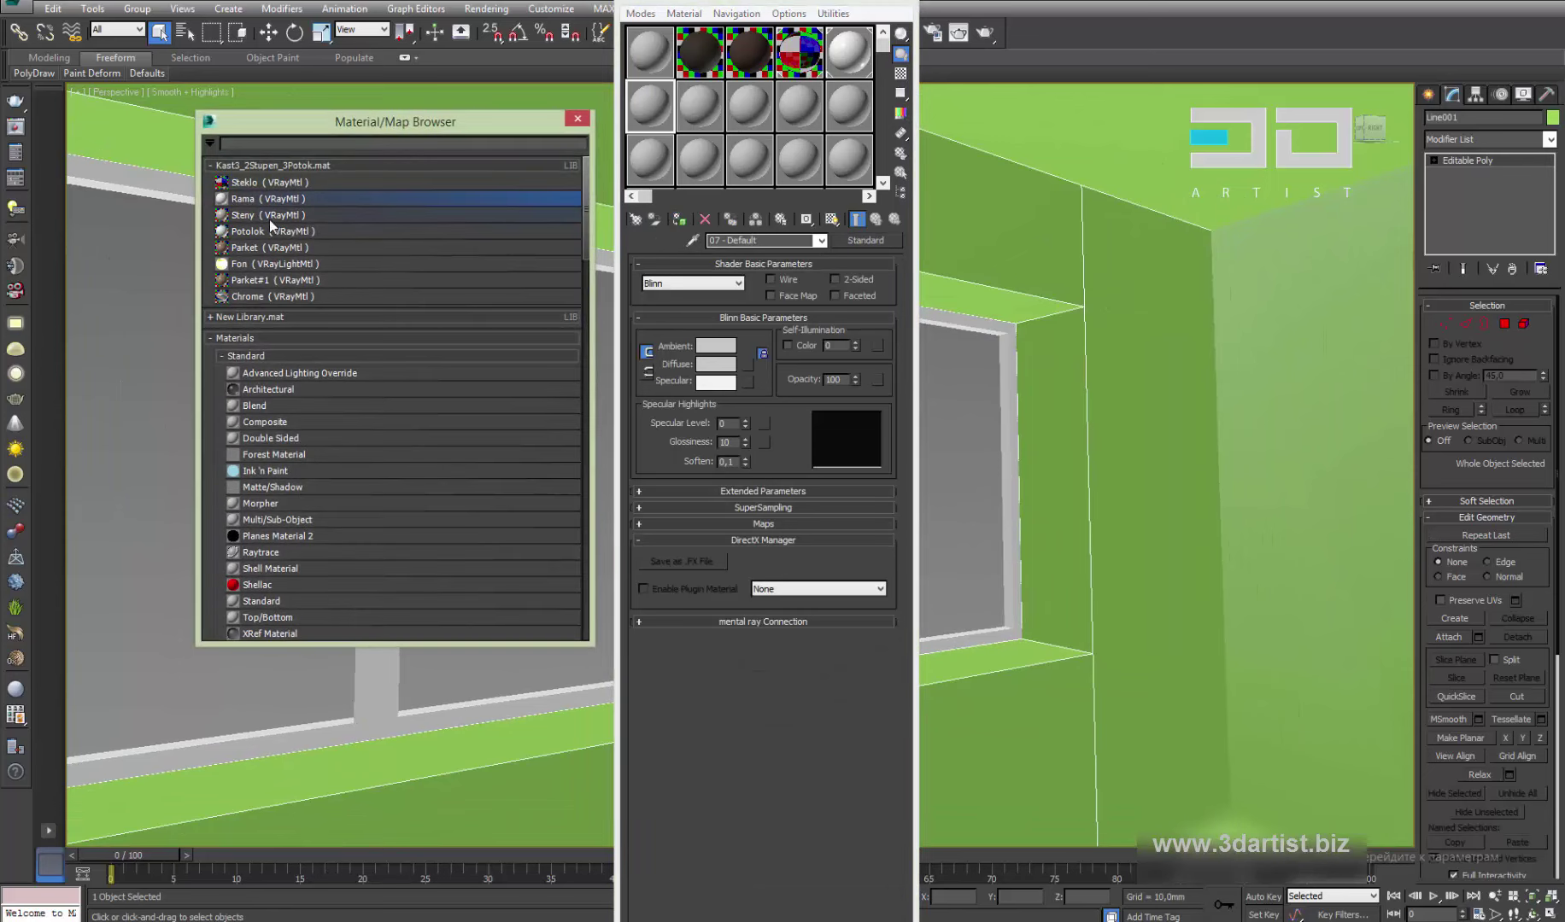
{"action": "double_click", "coordinate": [269, 220]}
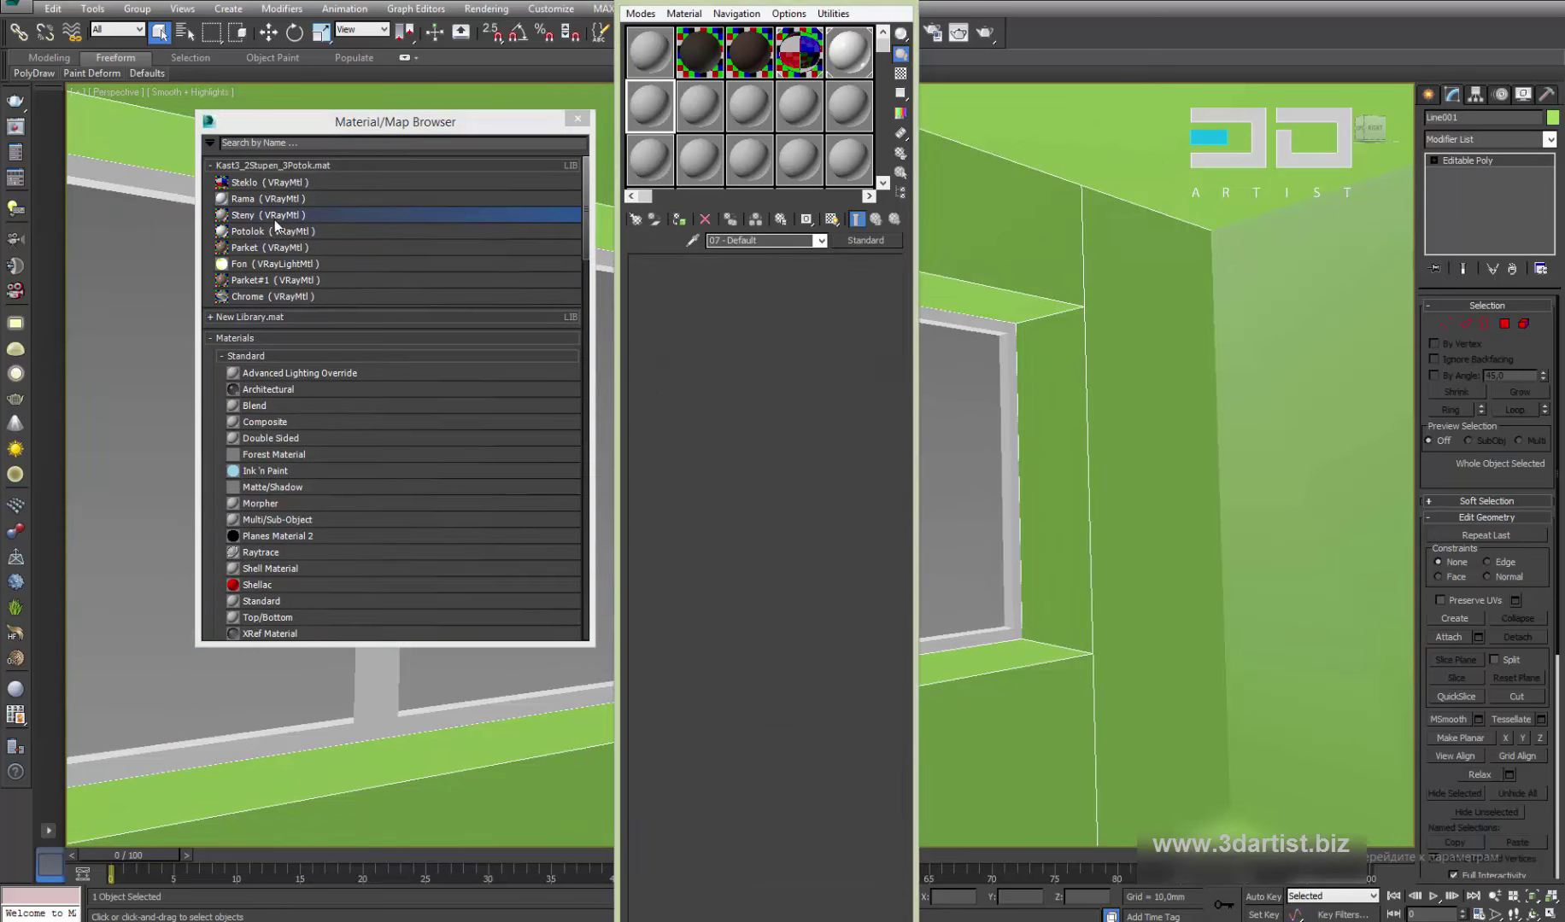
{"action": "left_click", "coordinate": [678, 221]}
Turn on viewport display of the Steny material's diffuse bitmap, keeping its image file, and put the material windows away
{"action": "left_click", "coordinate": [822, 523]}
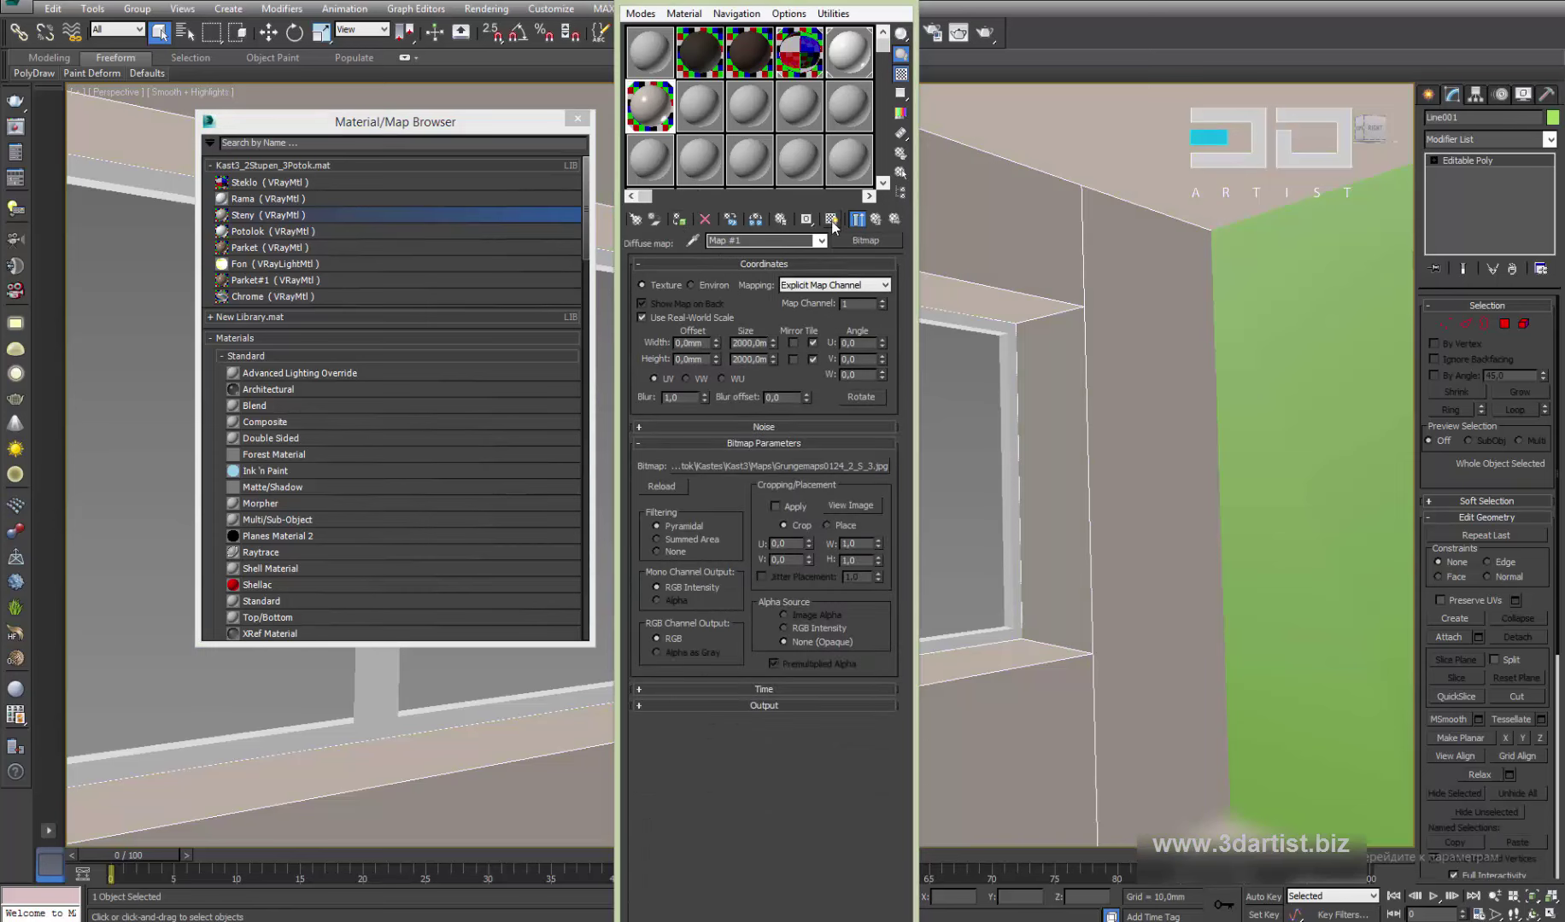
{"action": "left_click", "coordinate": [831, 220]}
{"action": "left_click", "coordinate": [820, 468]}
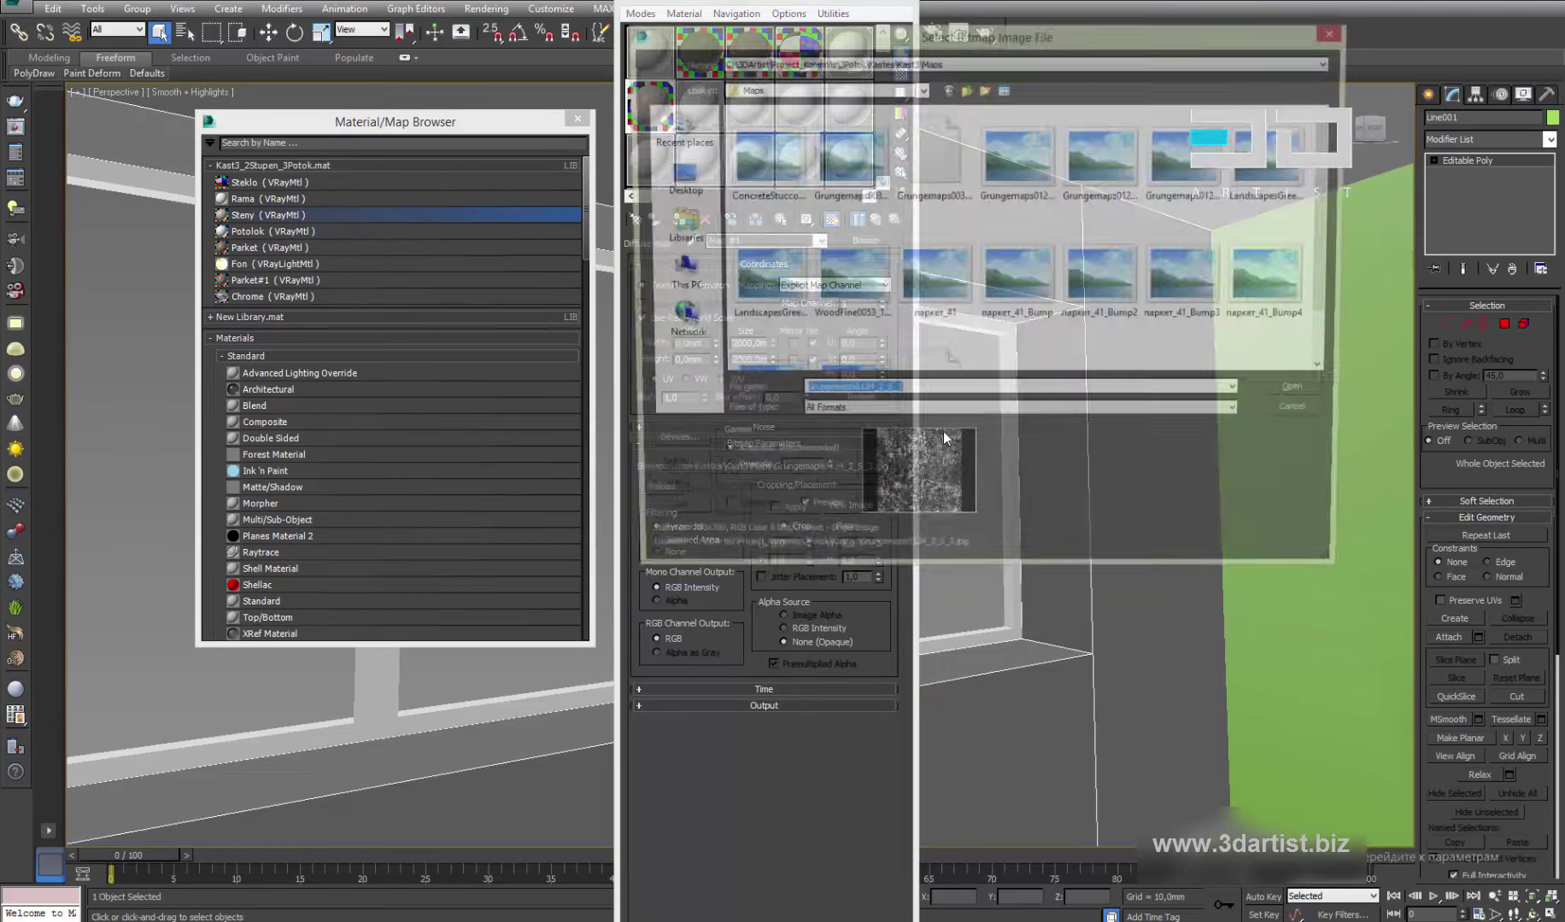
{"action": "left_click", "coordinate": [1303, 396]}
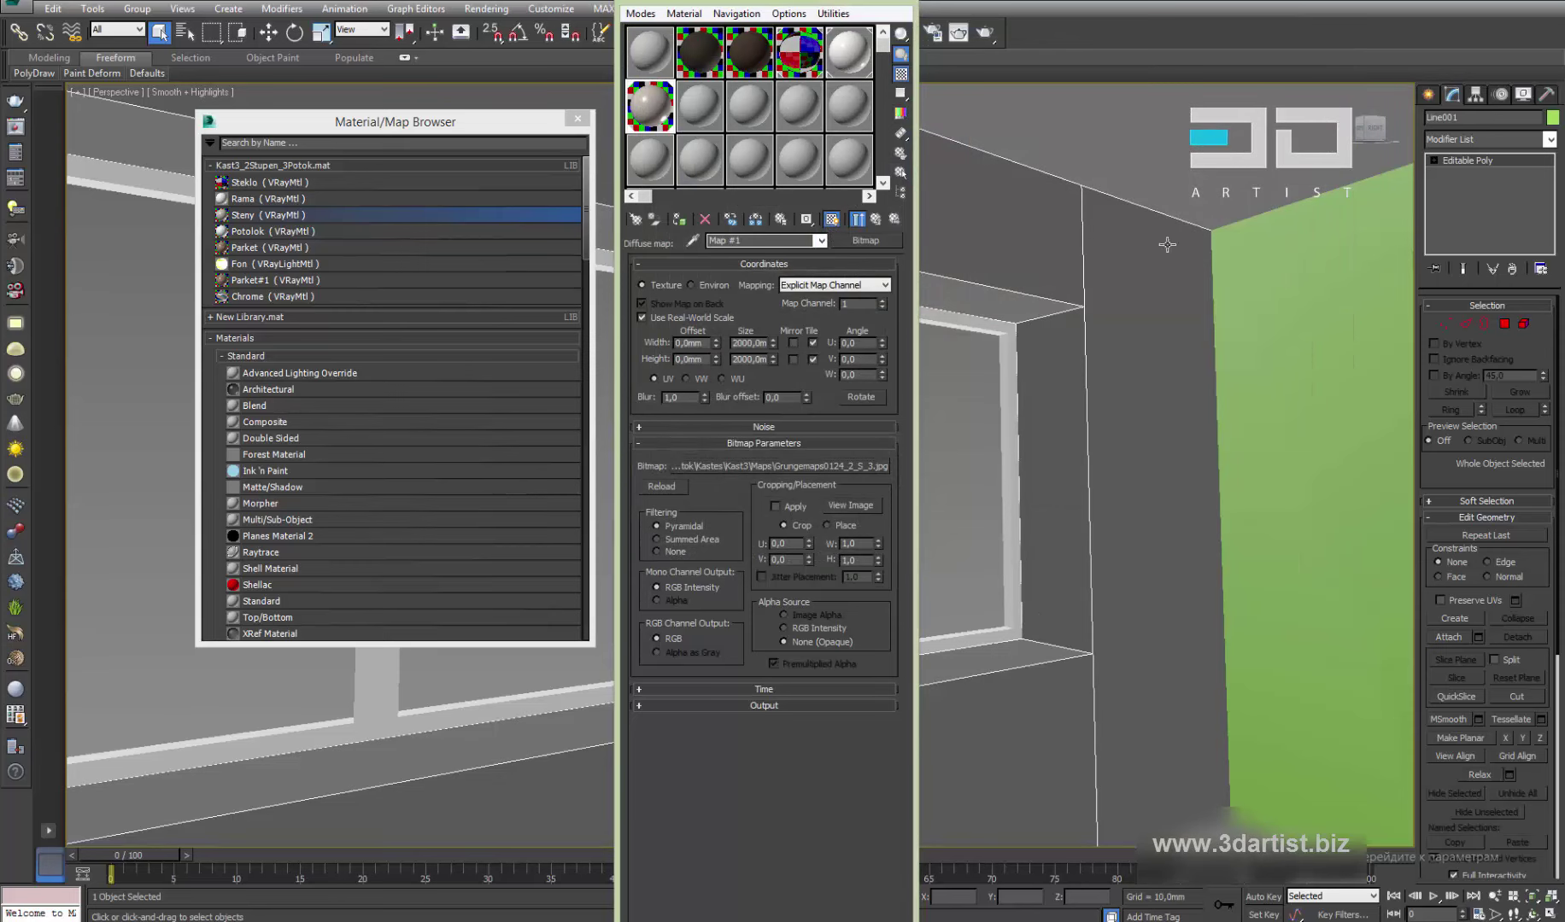
{"action": "left_click", "coordinate": [577, 119]}
{"action": "left_click", "coordinate": [867, 4]}
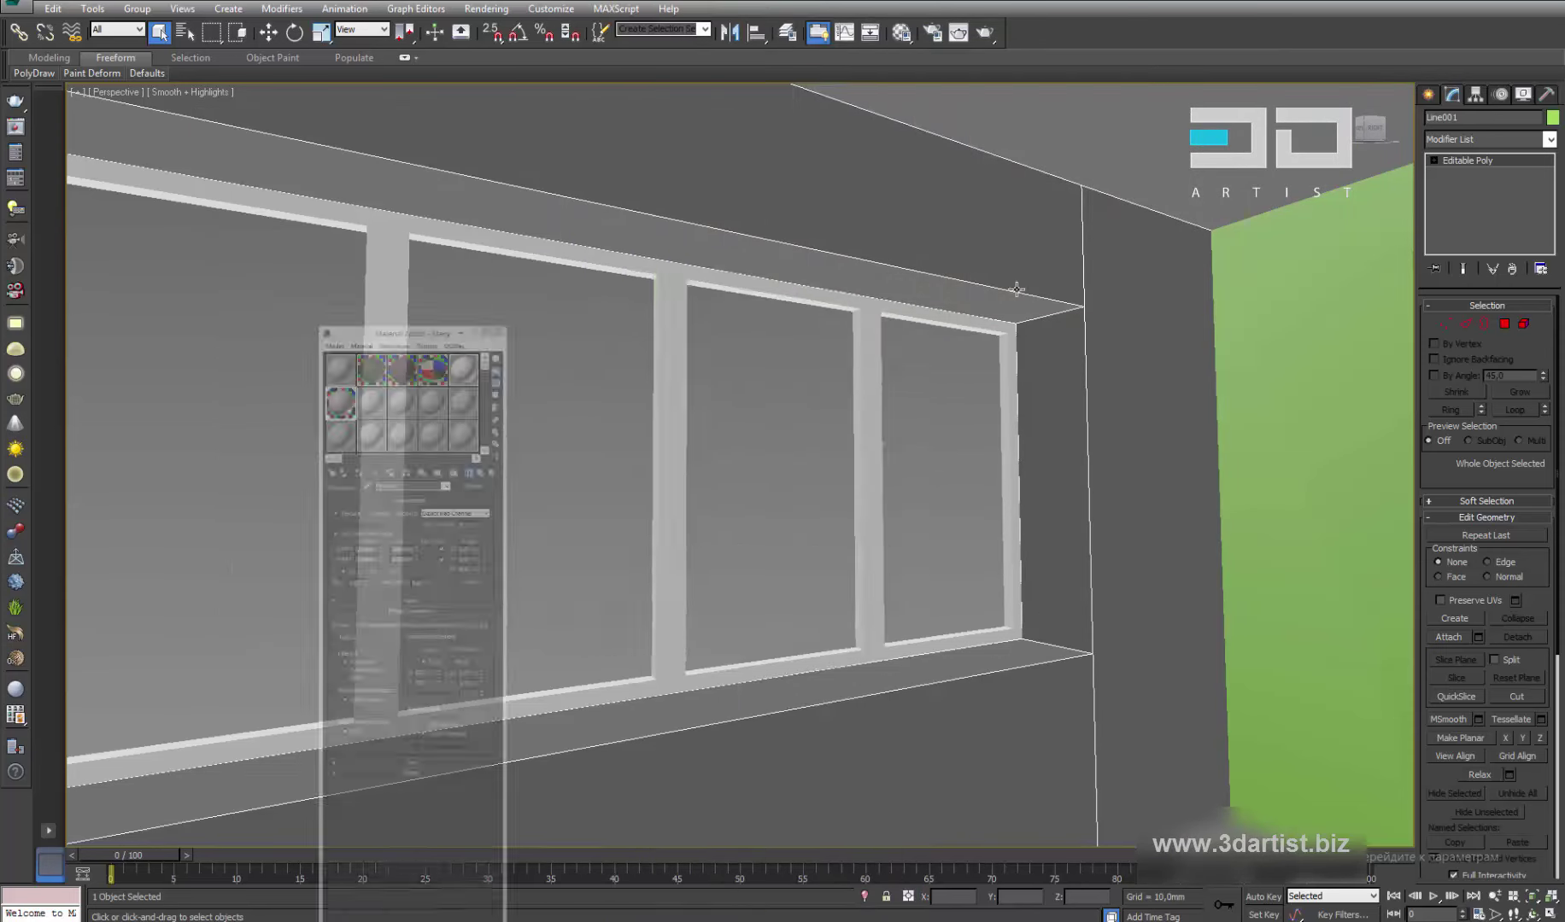
Add a UVW Map modifier to the room shell with Box mapping and Real-World Map Size enabled
{"action": "scroll", "coordinate": [911, 300], "scroll_direction": "up", "scroll_amount": 3}
{"action": "left_click_drag", "start_coordinate": [911, 300], "coordinate": [850, 409]}
{"action": "right_click", "coordinate": [867, 340]}
{"action": "left_click", "coordinate": [726, 377]}
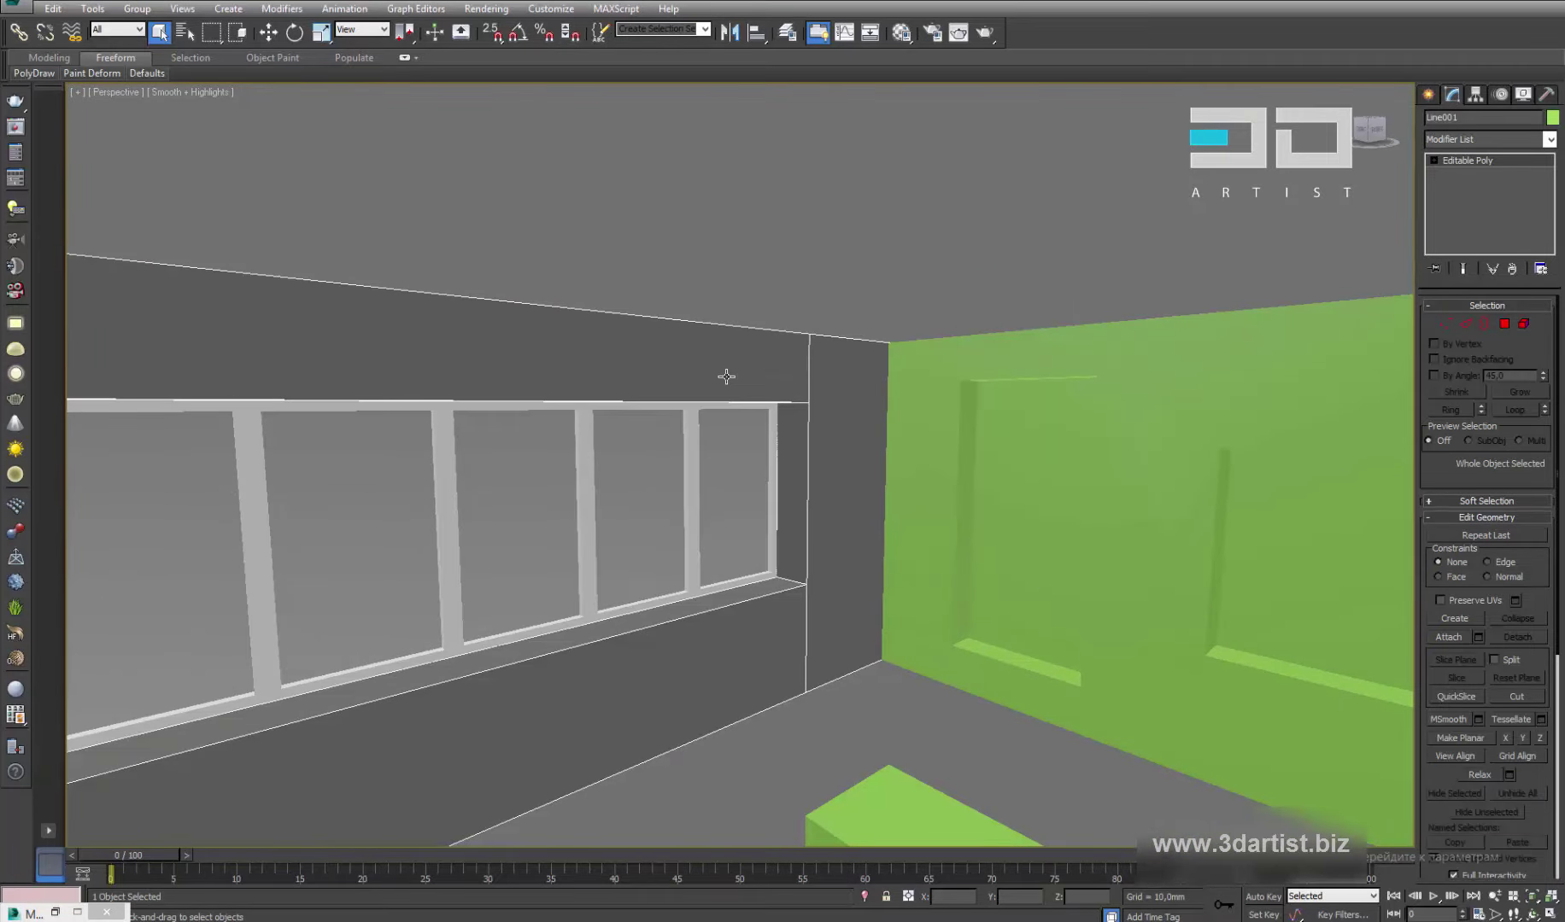
{"action": "left_click", "coordinate": [1509, 147]}
{"action": "scroll", "coordinate": [1529, 512], "scroll_direction": "down", "scroll_amount": 15}
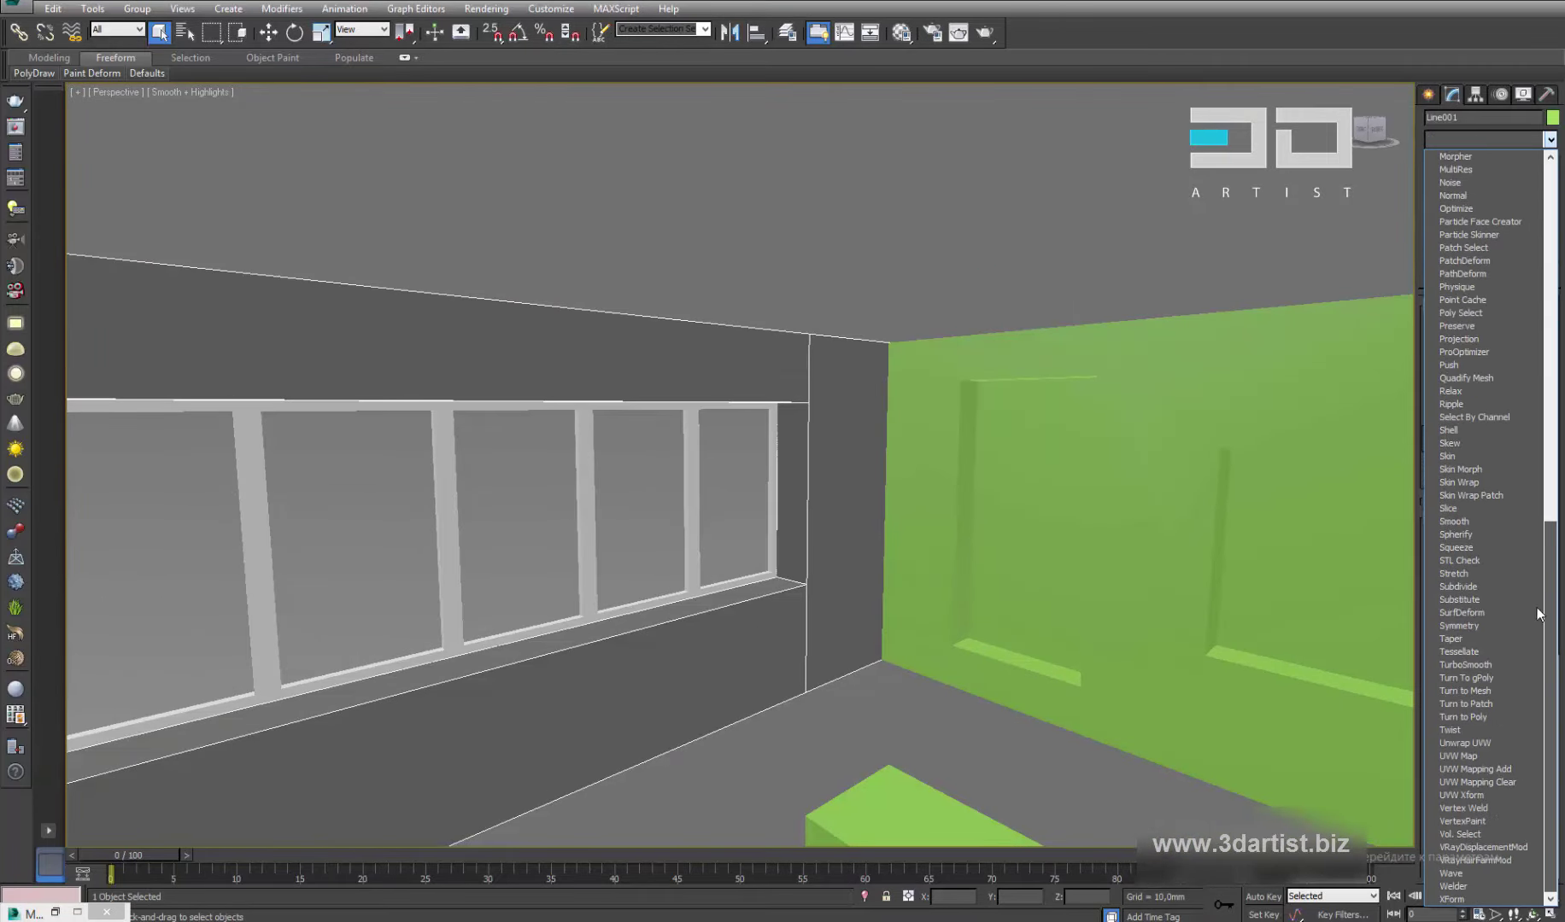
{"action": "left_click", "coordinate": [1469, 757]}
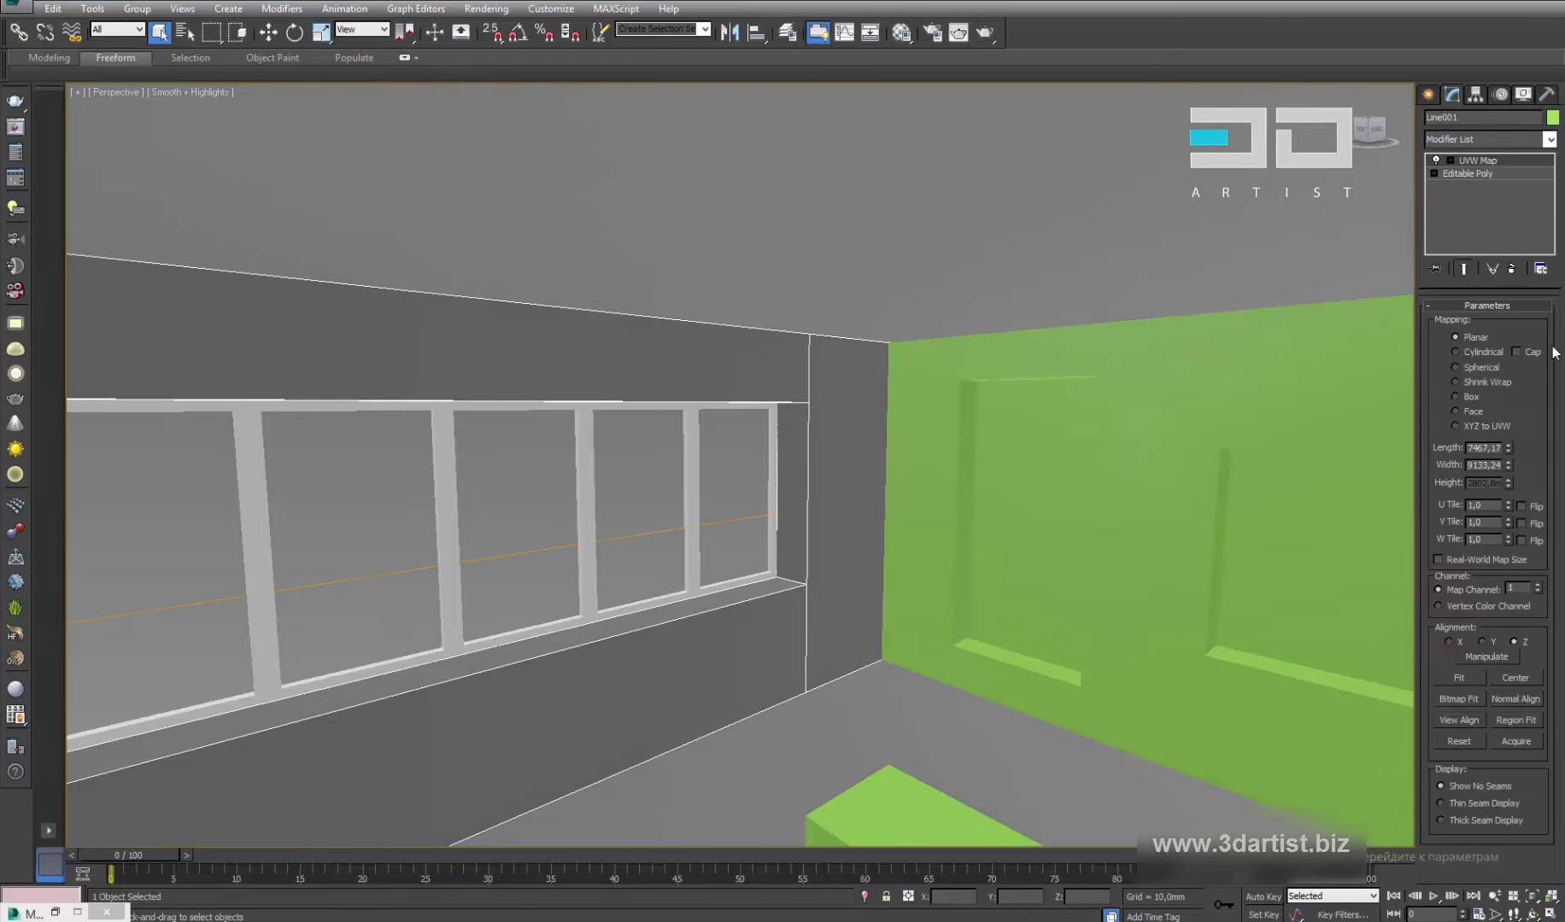
{"action": "left_click", "coordinate": [1471, 399]}
{"action": "left_click", "coordinate": [1459, 564]}
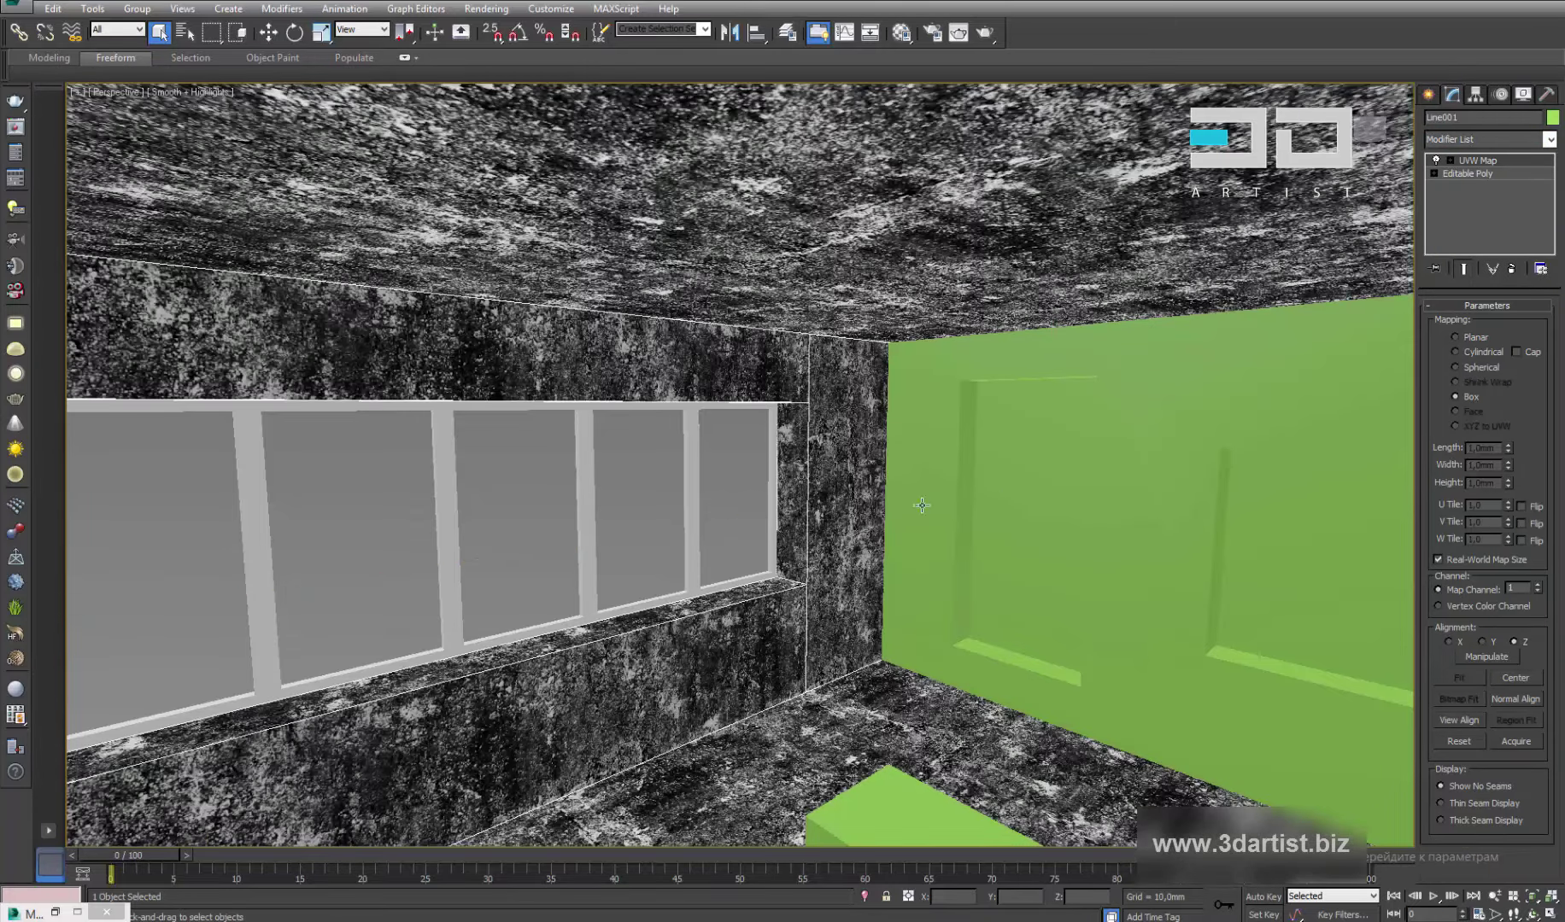
Examine the wall texture in the viewport and the Steny material's map amounts and basic parameters
{"action": "left_click_drag", "start_coordinate": [768, 470], "coordinate": [700, 458]}
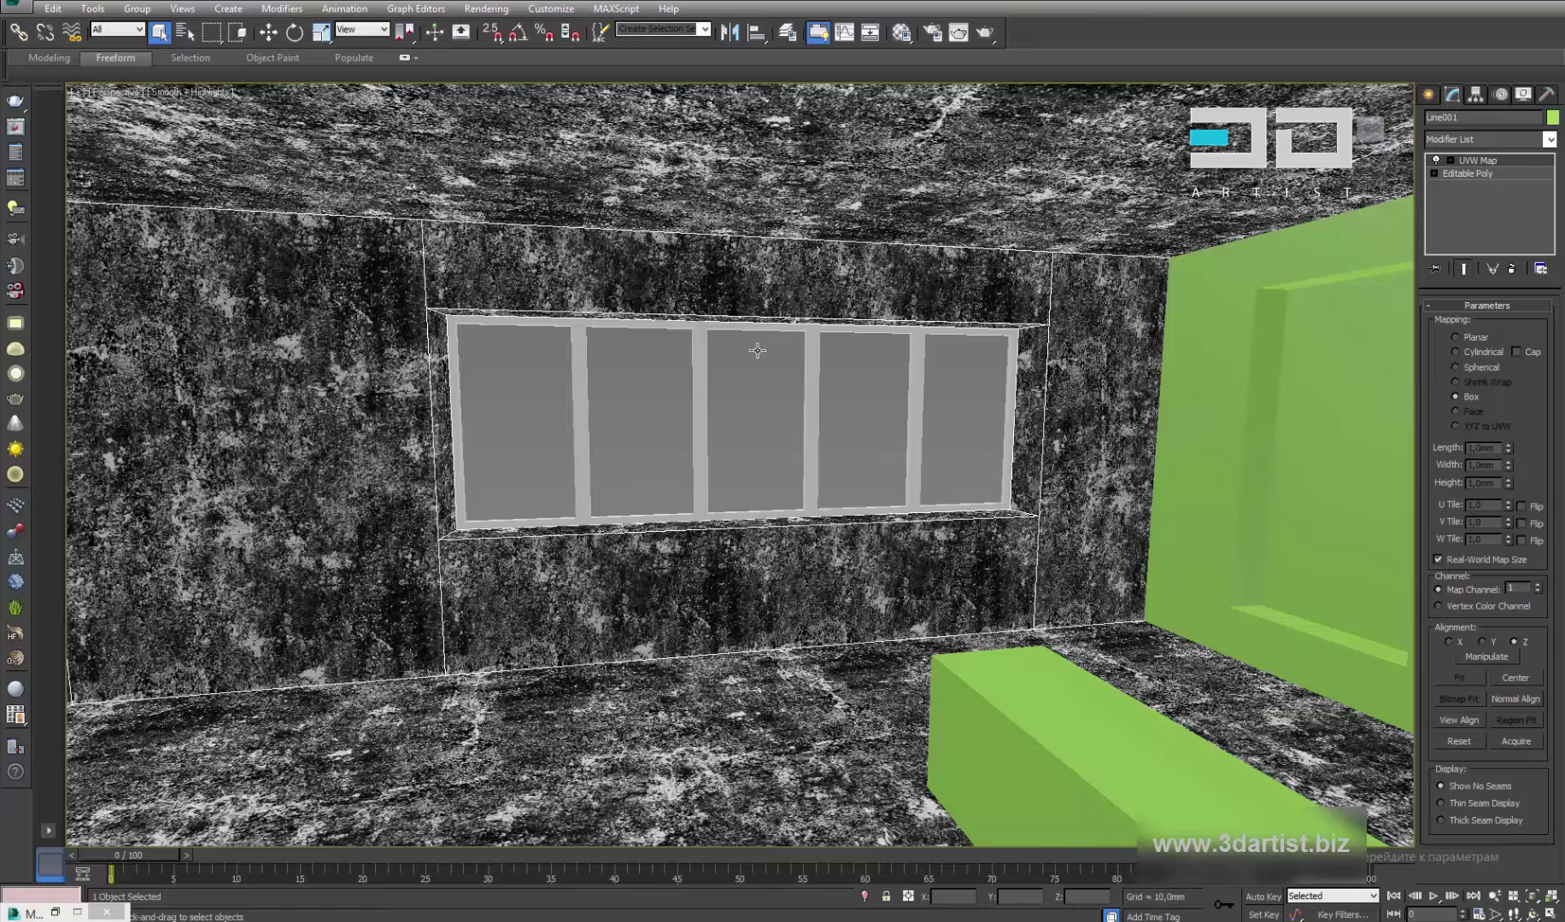
{"action": "left_click_drag", "start_coordinate": [756, 350], "coordinate": [705, 347]}
{"action": "left_click", "coordinate": [931, 32]}
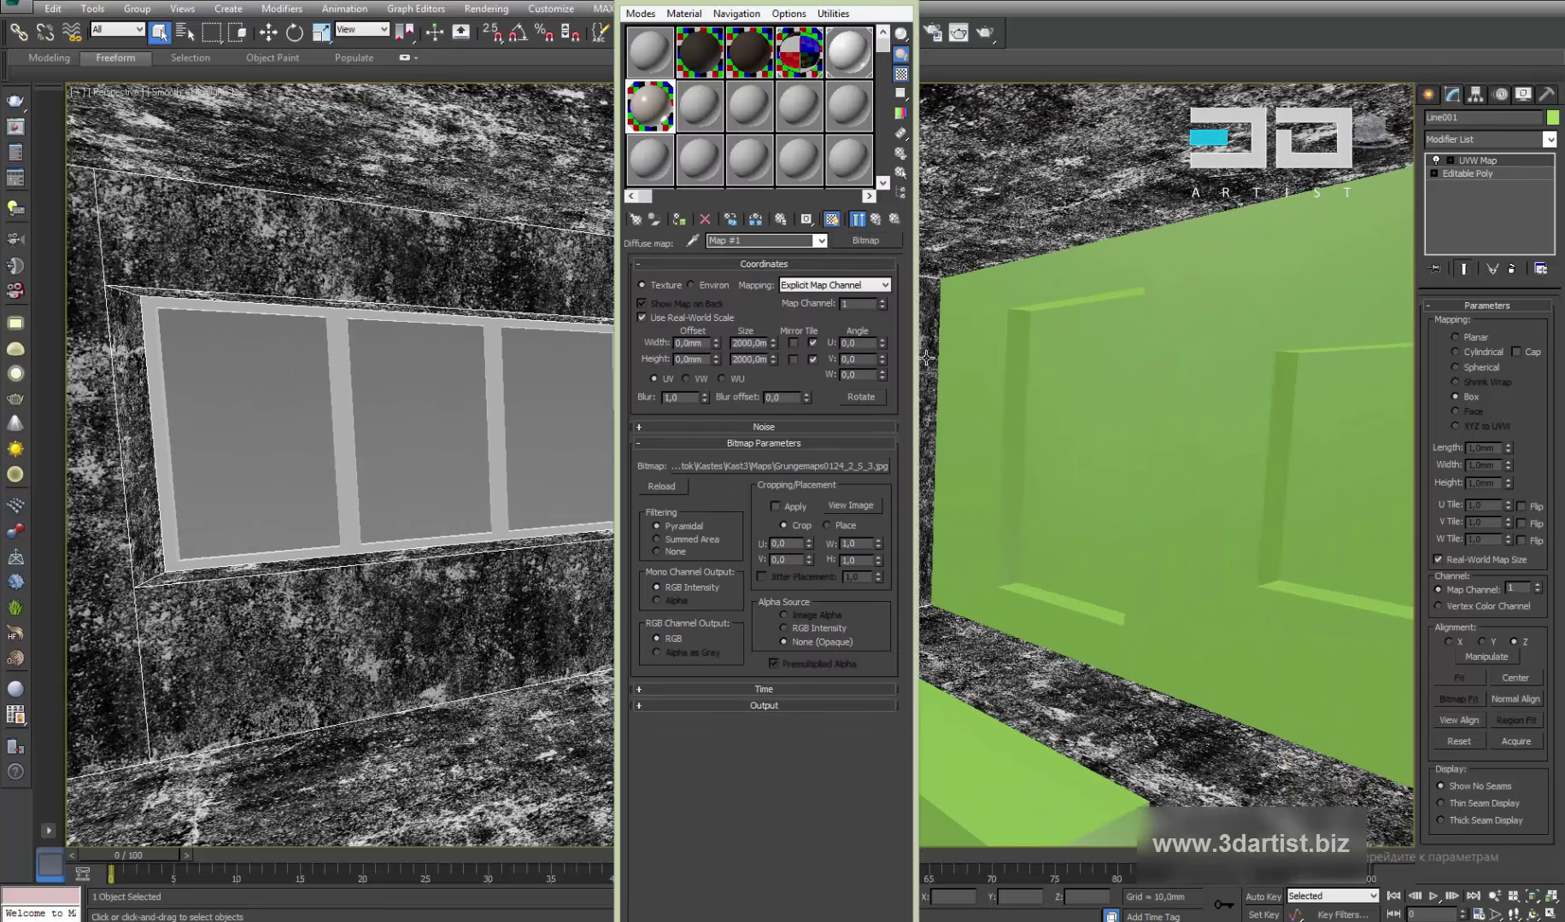
{"action": "left_click", "coordinate": [831, 221]}
{"action": "left_click", "coordinate": [832, 220]}
{"action": "left_click", "coordinate": [877, 220]}
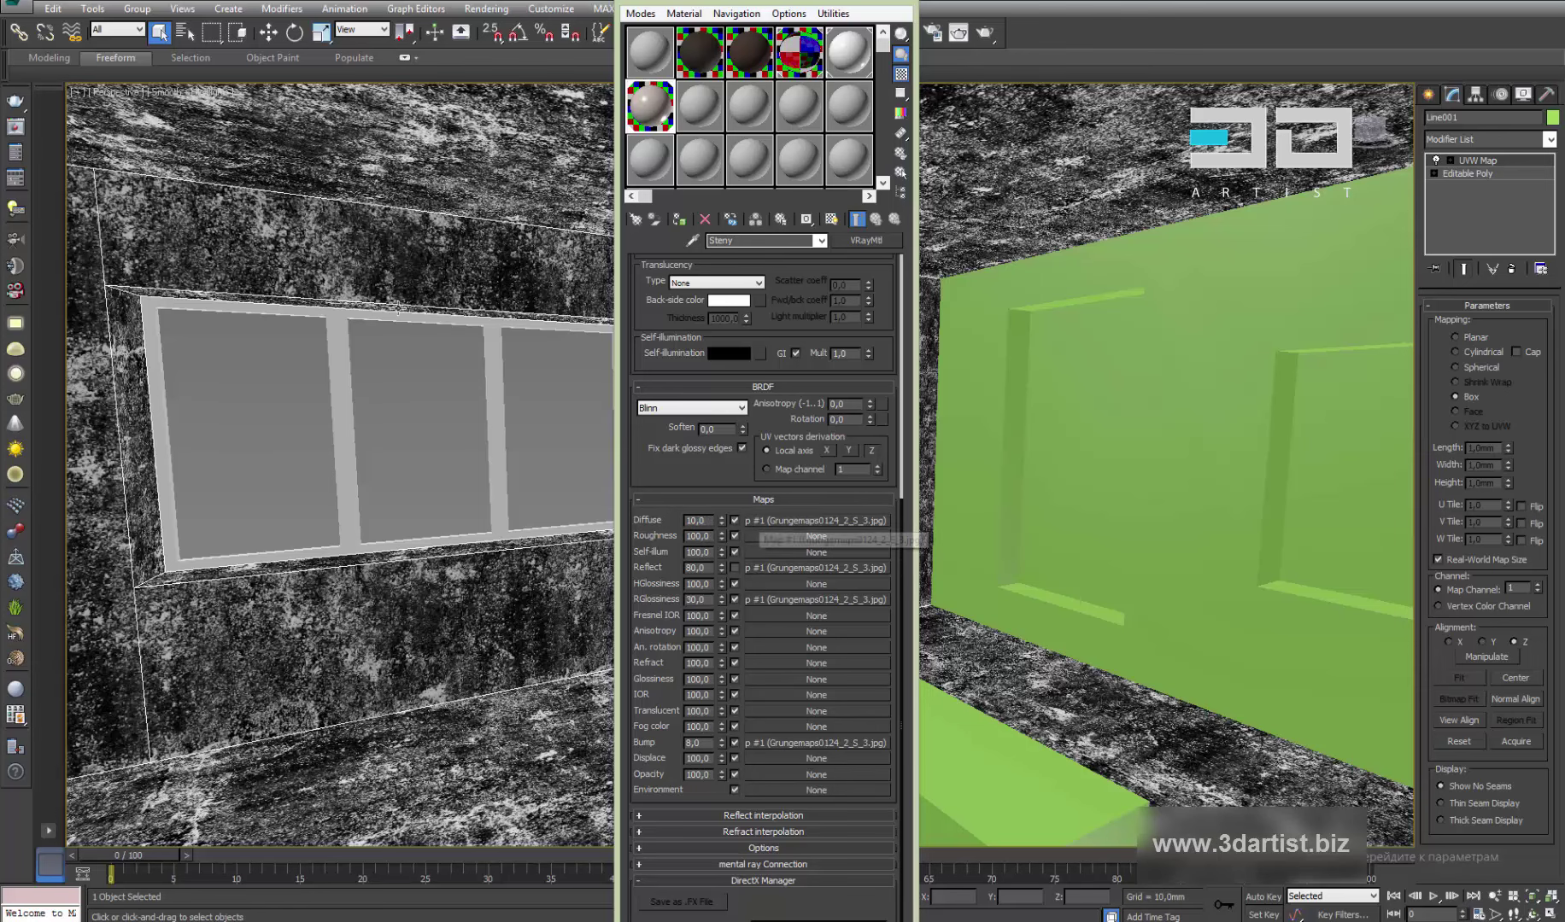
{"action": "scroll", "coordinate": [702, 473], "scroll_direction": "up", "scroll_amount": 5}
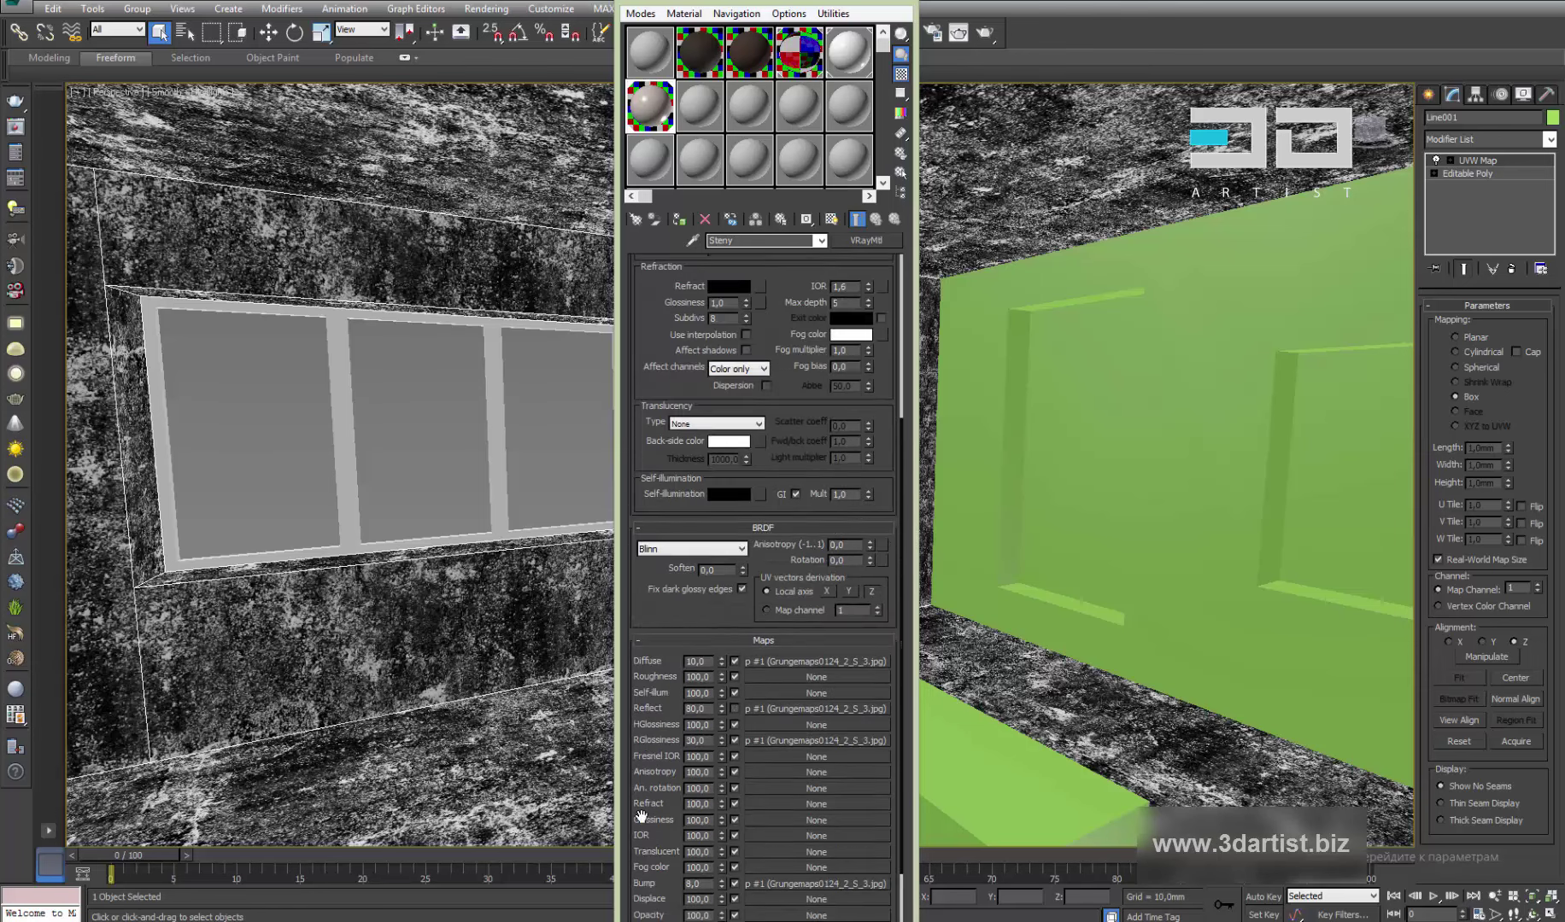
Assign the Steny material to the separate green wall with the recessed niches
{"action": "left_click", "coordinate": [719, 351]}
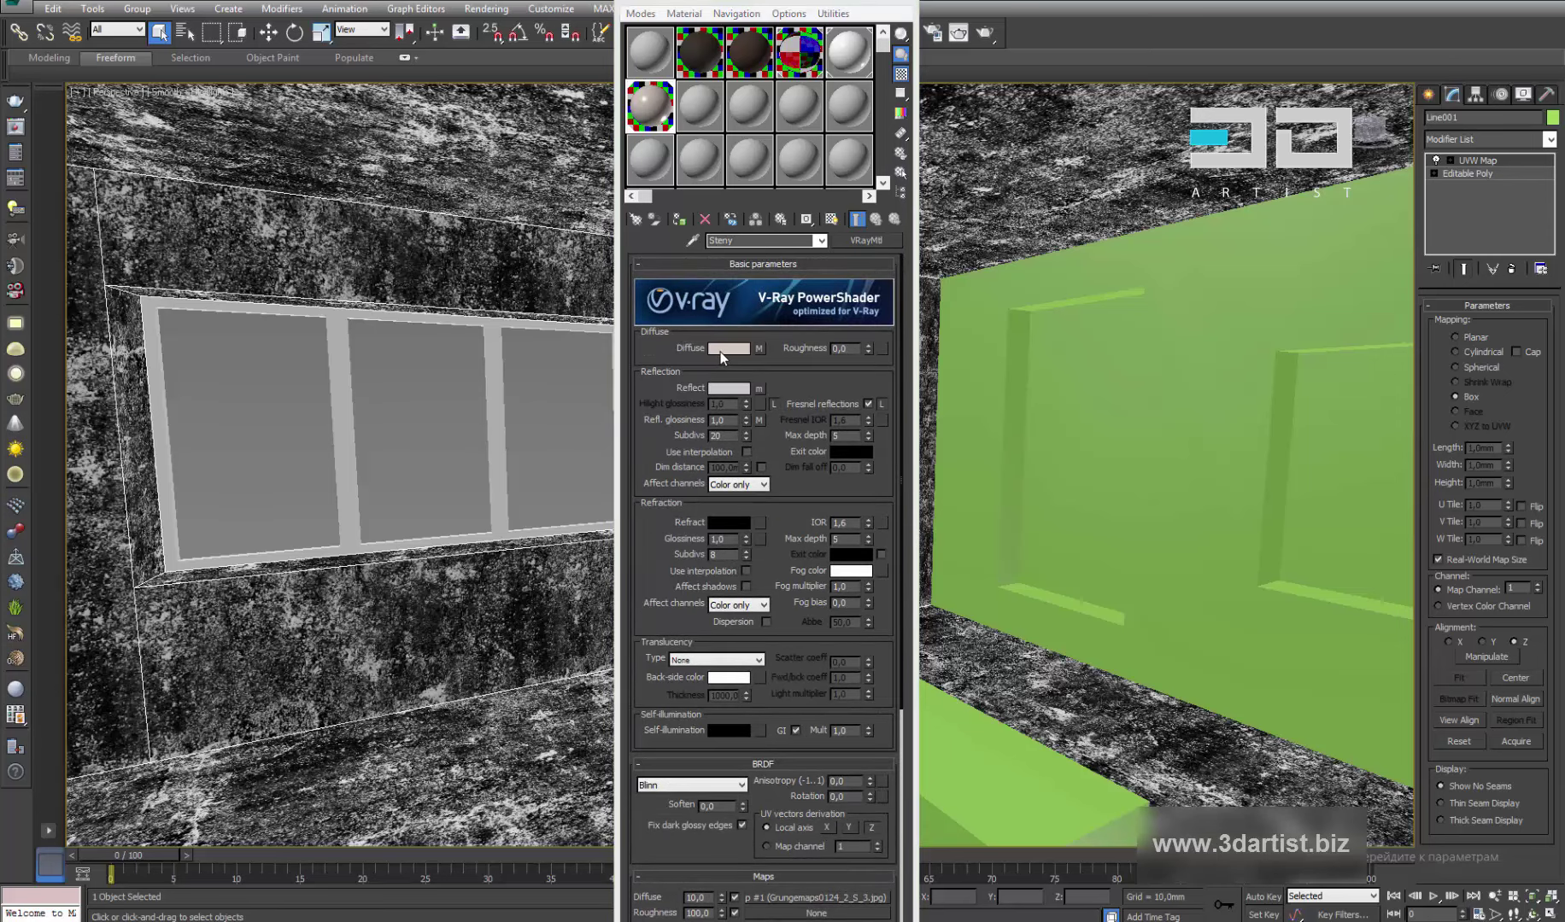
{"action": "left_click", "coordinate": [1141, 324]}
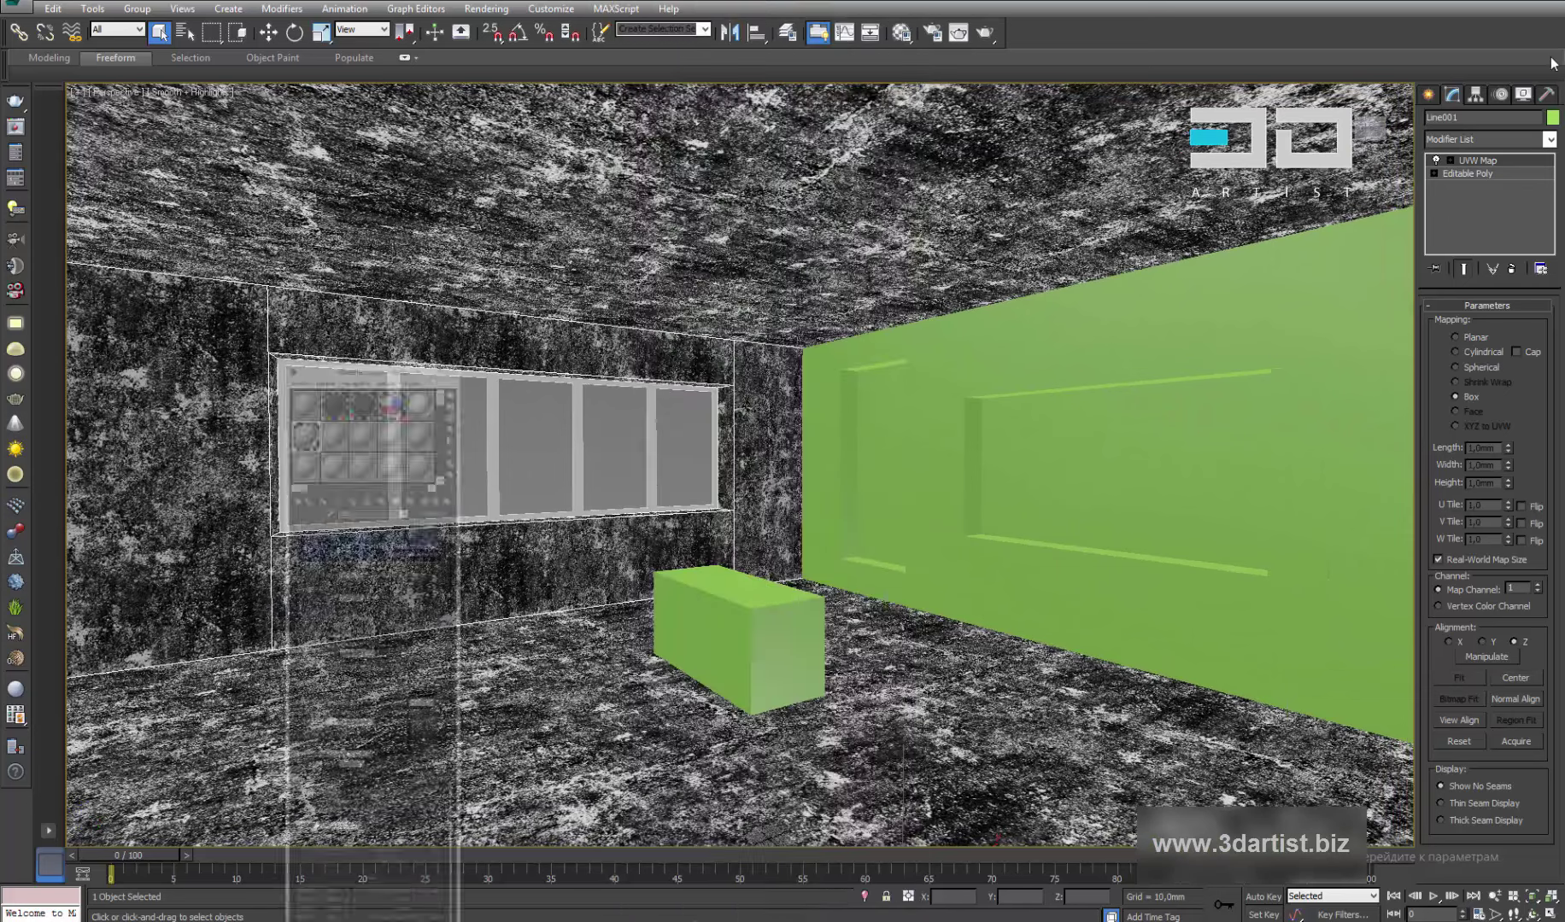
{"action": "left_click", "coordinate": [860, 2]}
{"action": "left_click", "coordinate": [1203, 328]}
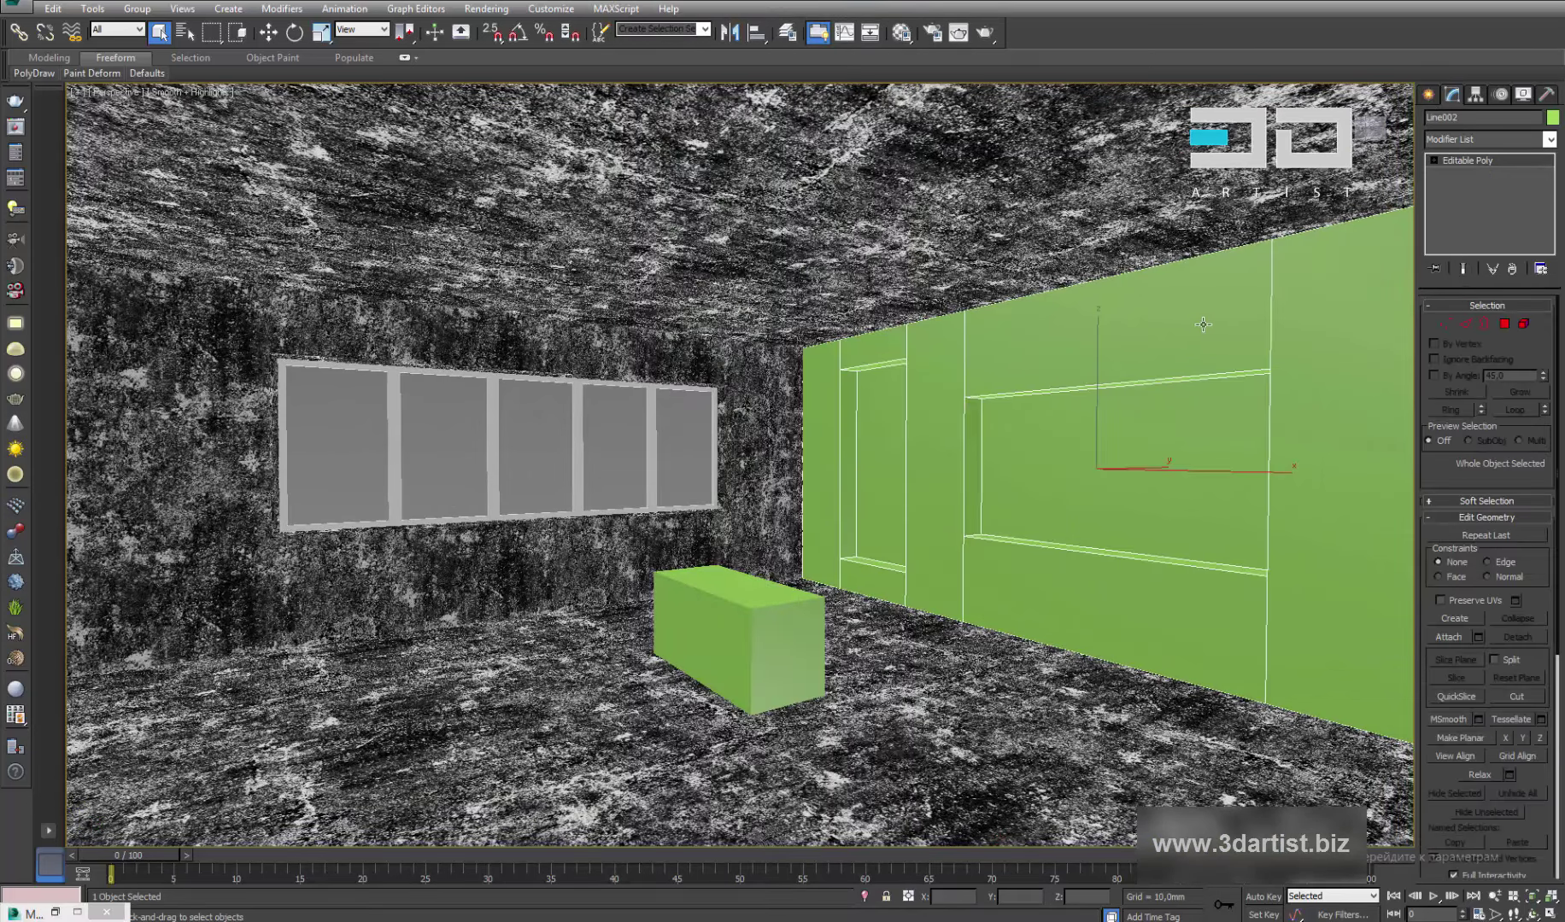
{"action": "key", "text": "m"}
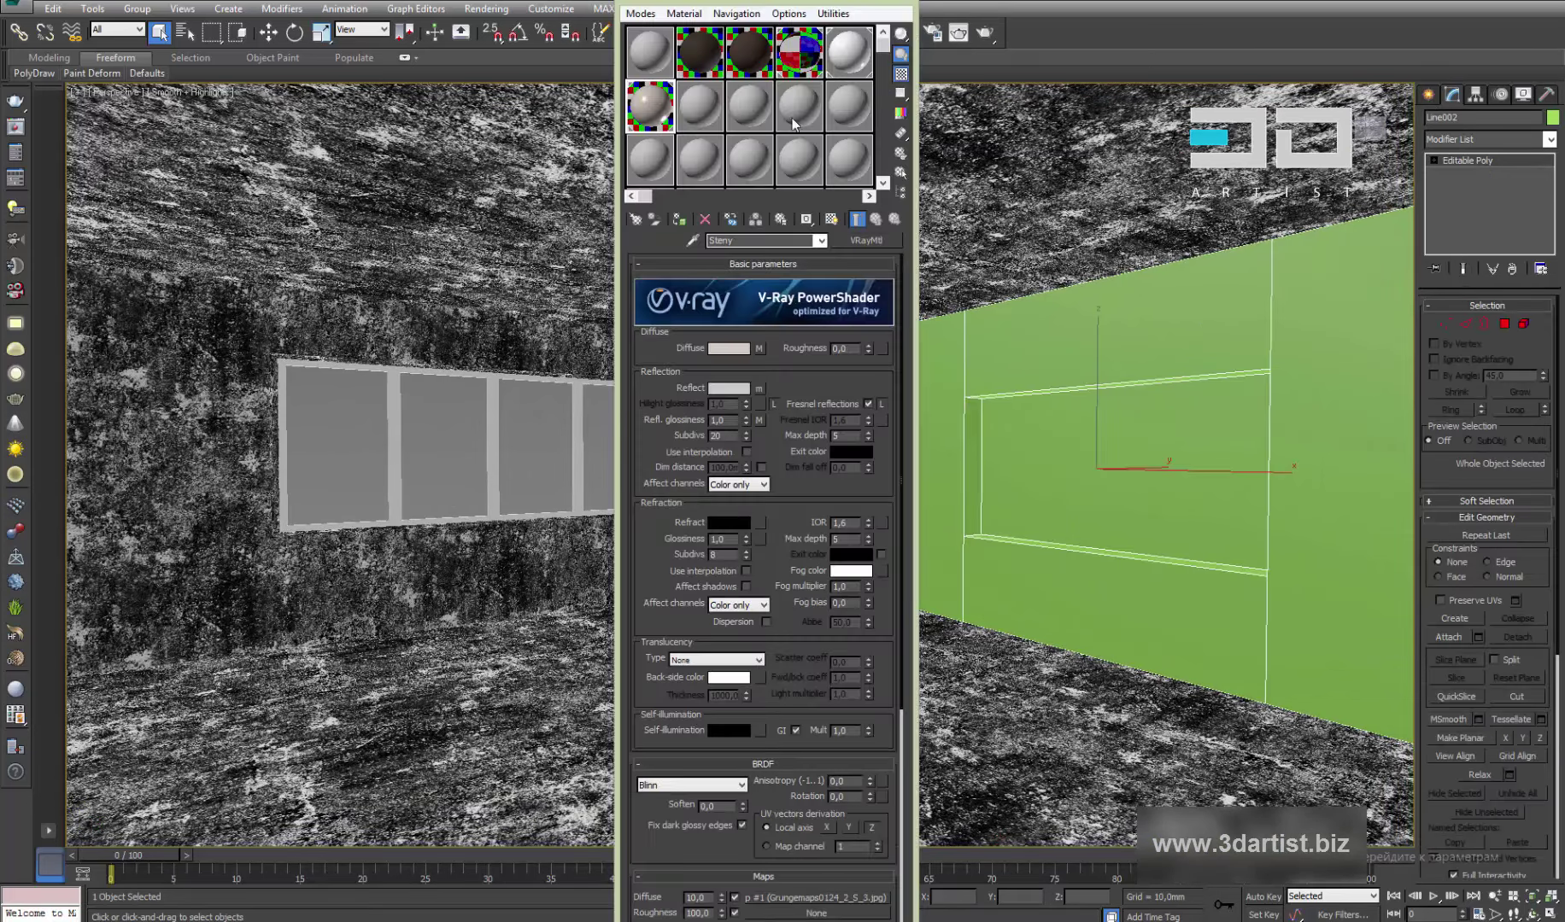
{"action": "left_click", "coordinate": [678, 220]}
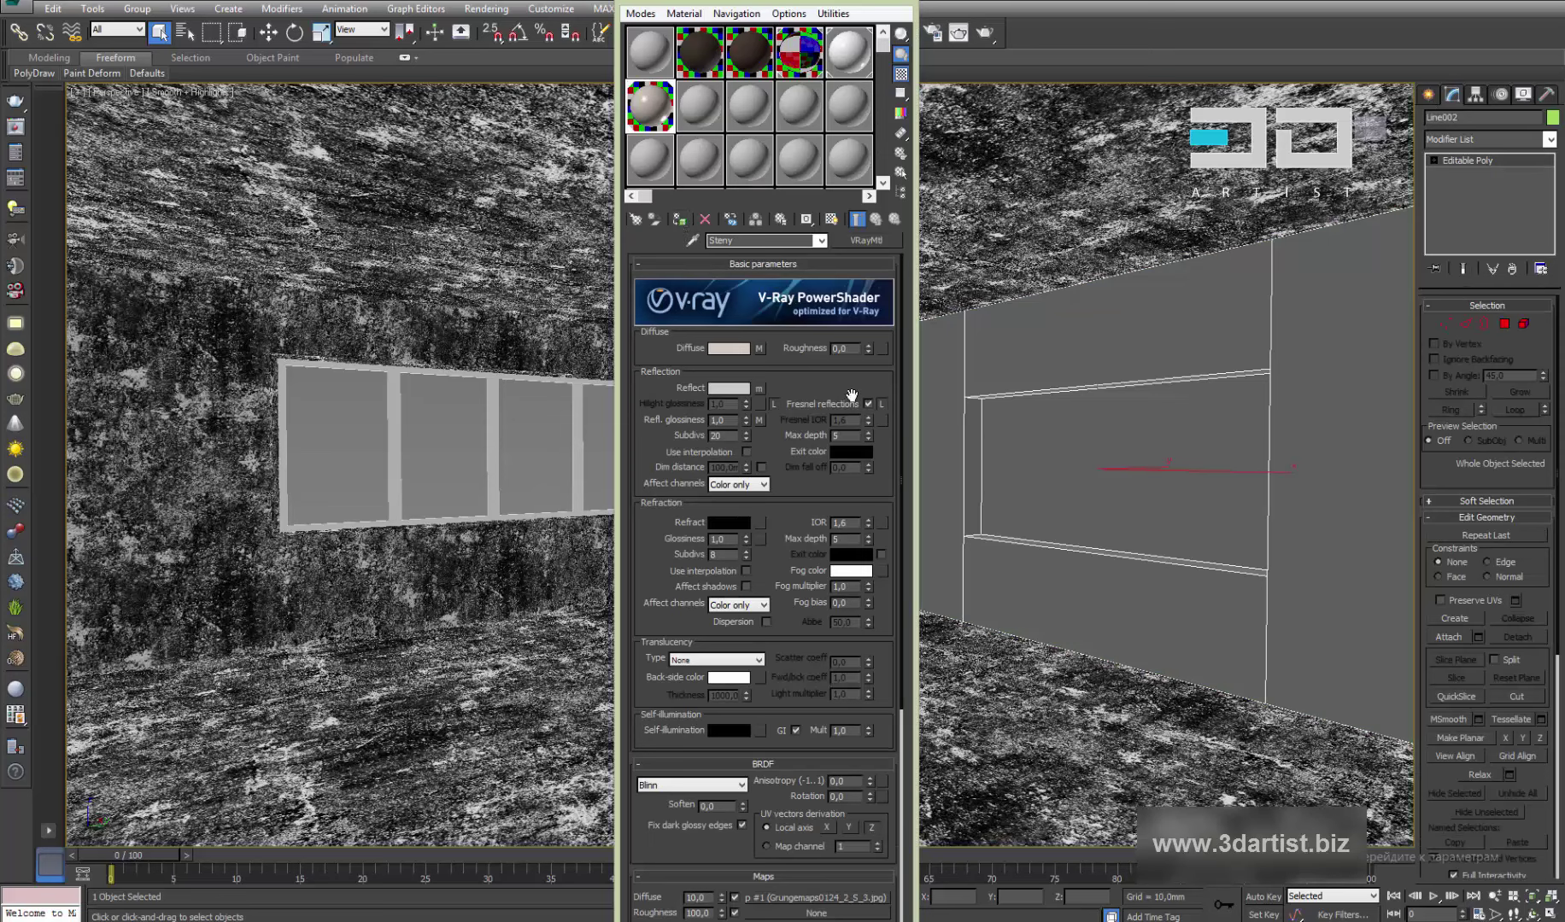
Add a UVW Map modifier to the niche wall with Box mapping and Real-World Map Size enabled, and put the Material Editor away
{"action": "left_click", "coordinate": [1486, 138]}
{"action": "type", "text": "uvw"}
{"action": "key", "text": "Return"}
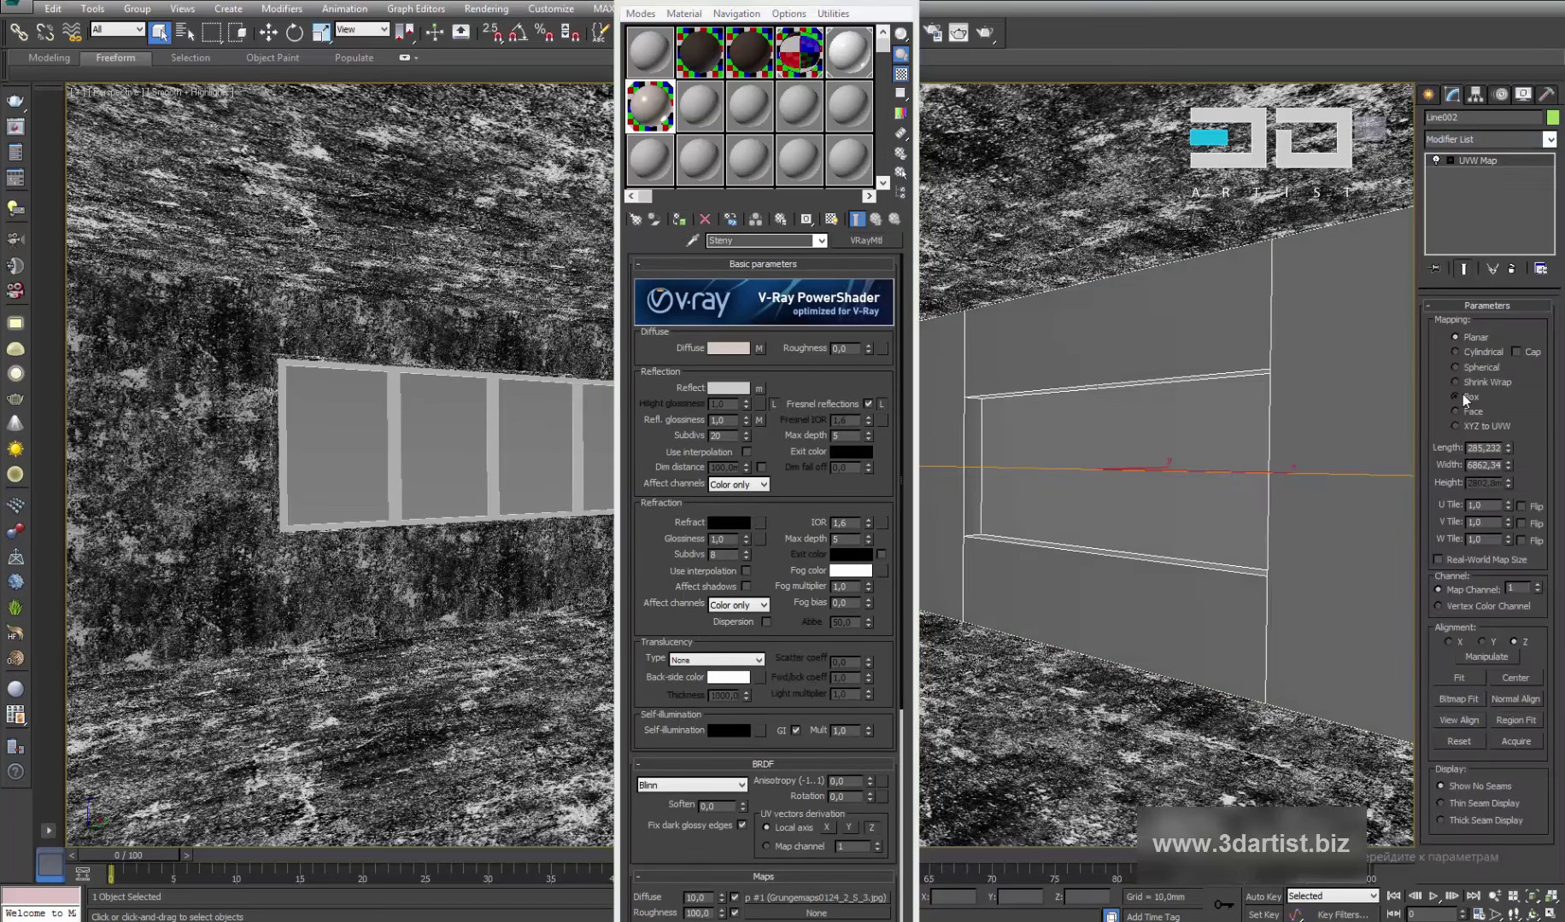
{"action": "left_click", "coordinate": [1460, 560]}
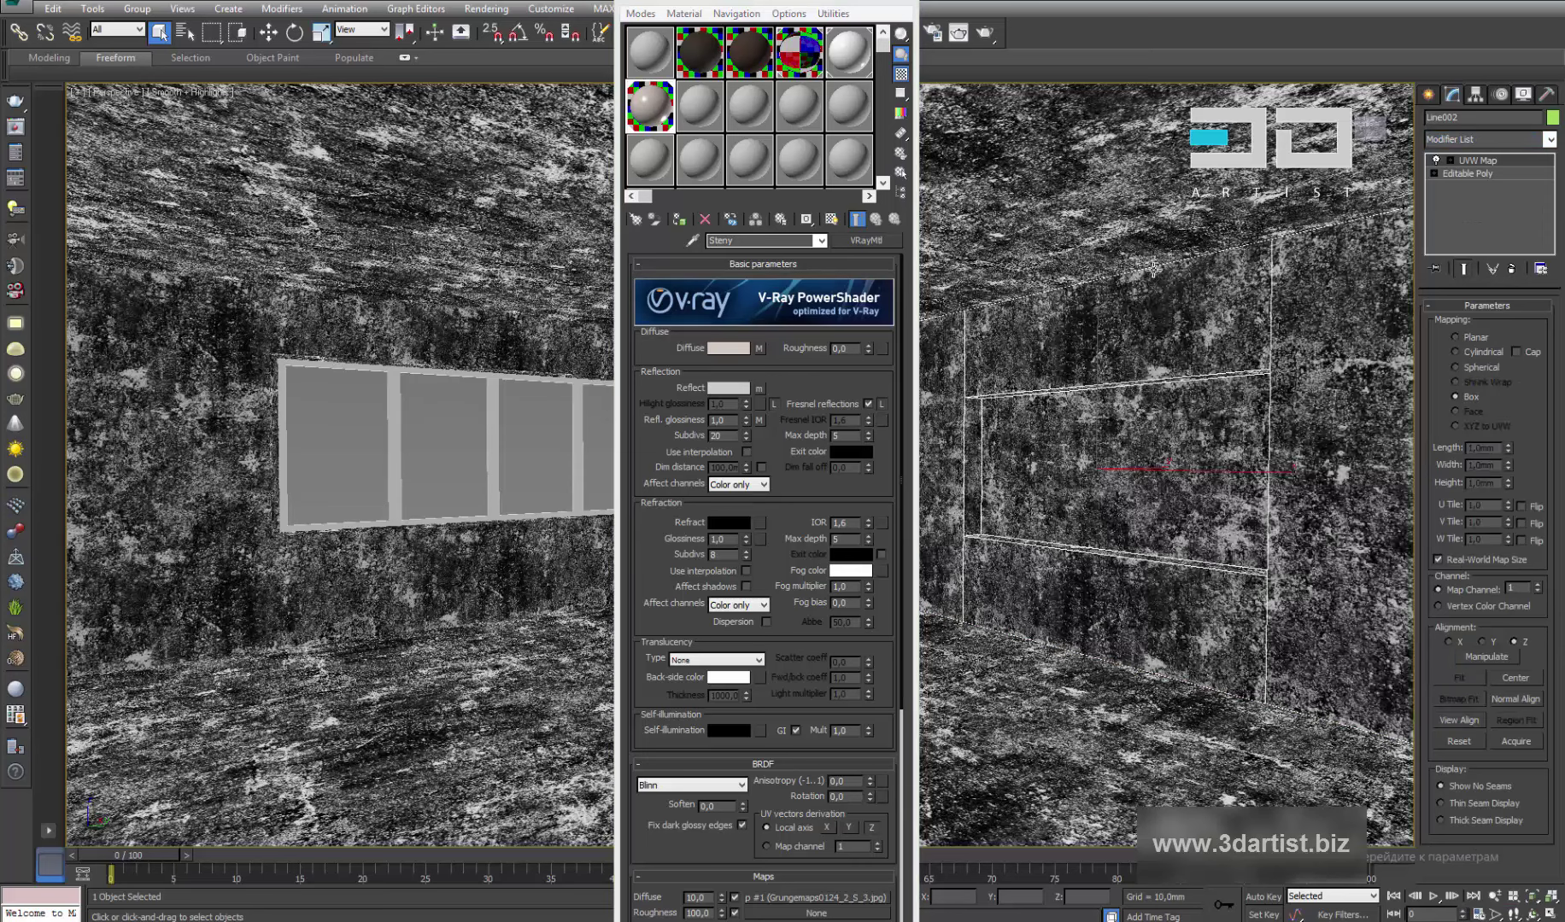
{"action": "left_click", "coordinate": [907, 2]}
Delete the green box standing on the room's floor
{"action": "left_click", "coordinate": [1429, 95]}
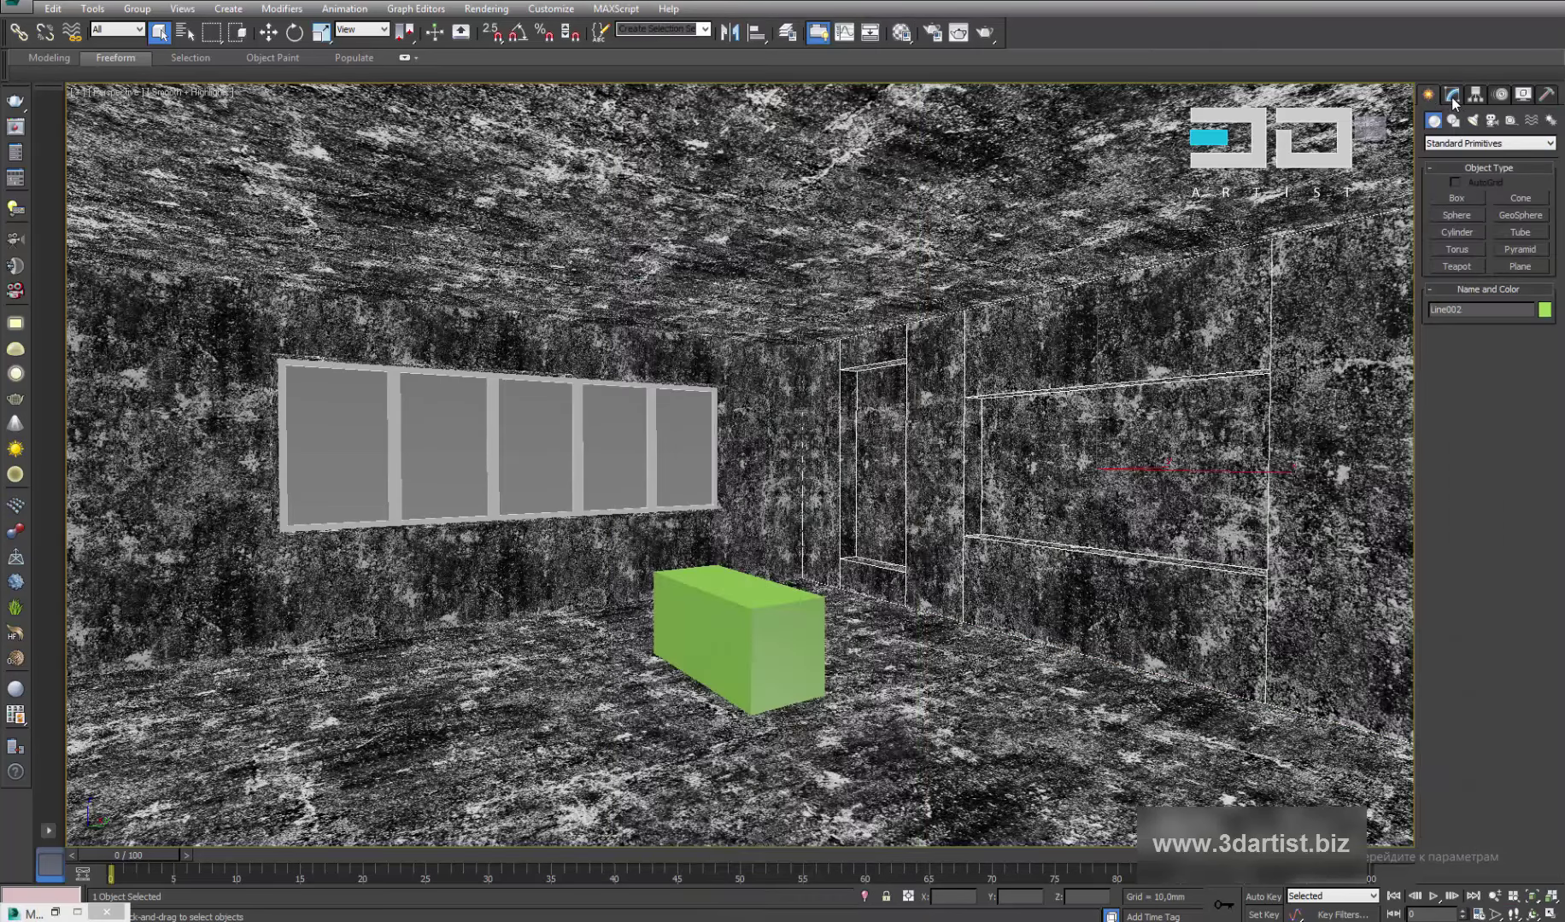
{"action": "right_click", "coordinate": [750, 623]}
{"action": "left_click", "coordinate": [724, 611]}
{"action": "left_click", "coordinate": [745, 605]}
{"action": "key", "text": "Delete"}
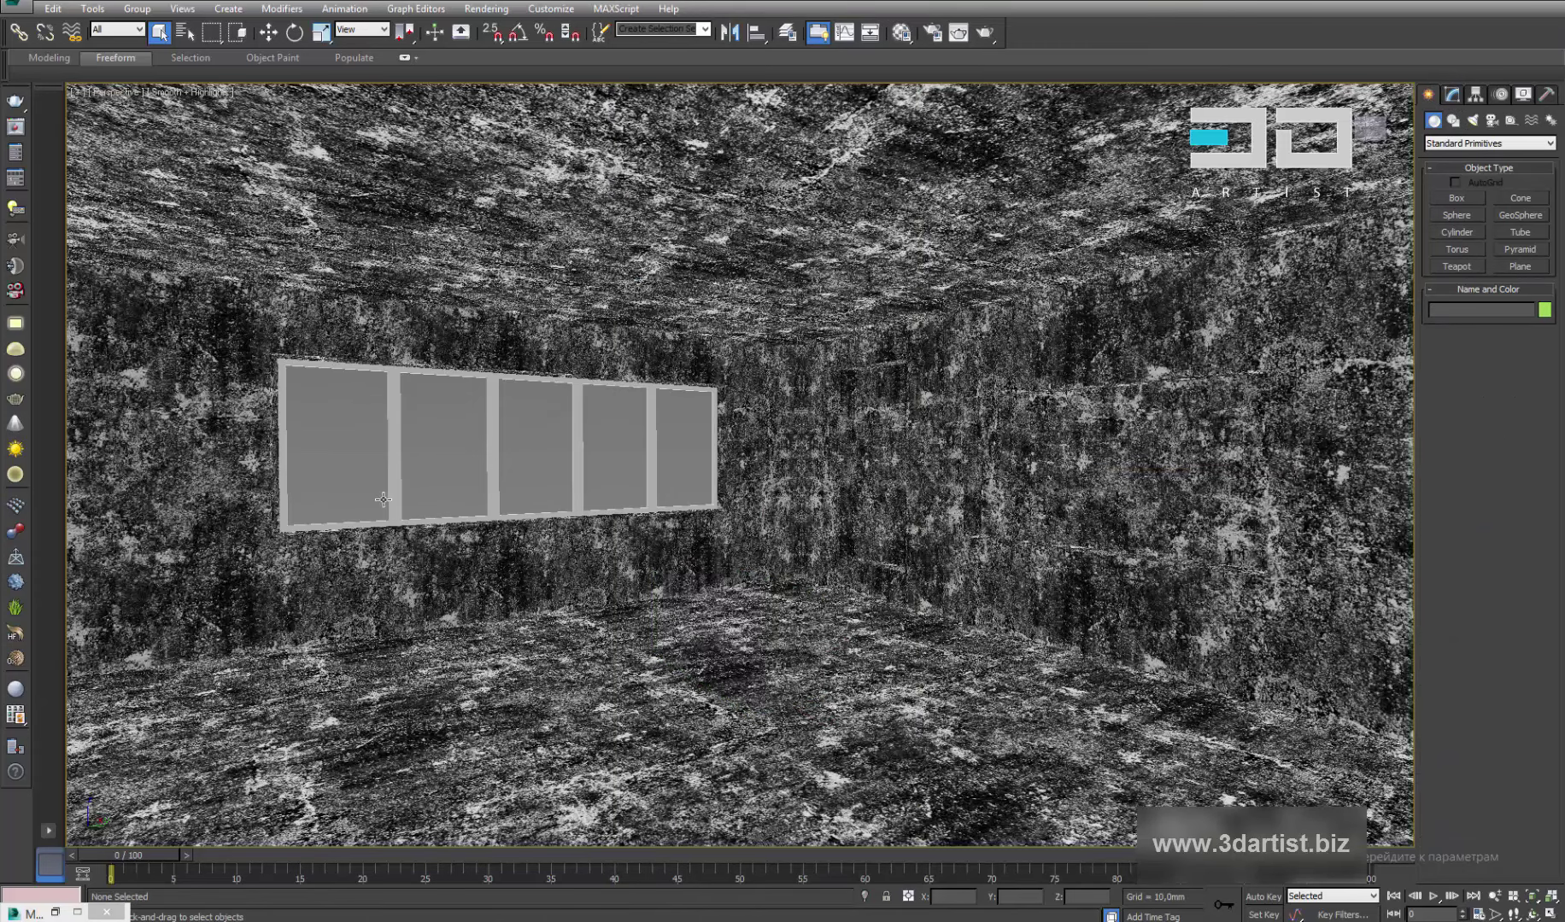
Draw a large Plane primitive on the ground outside the room, on the window side, and leave the Plane tool
{"action": "scroll", "coordinate": [382, 499], "scroll_direction": "down", "scroll_amount": 15}
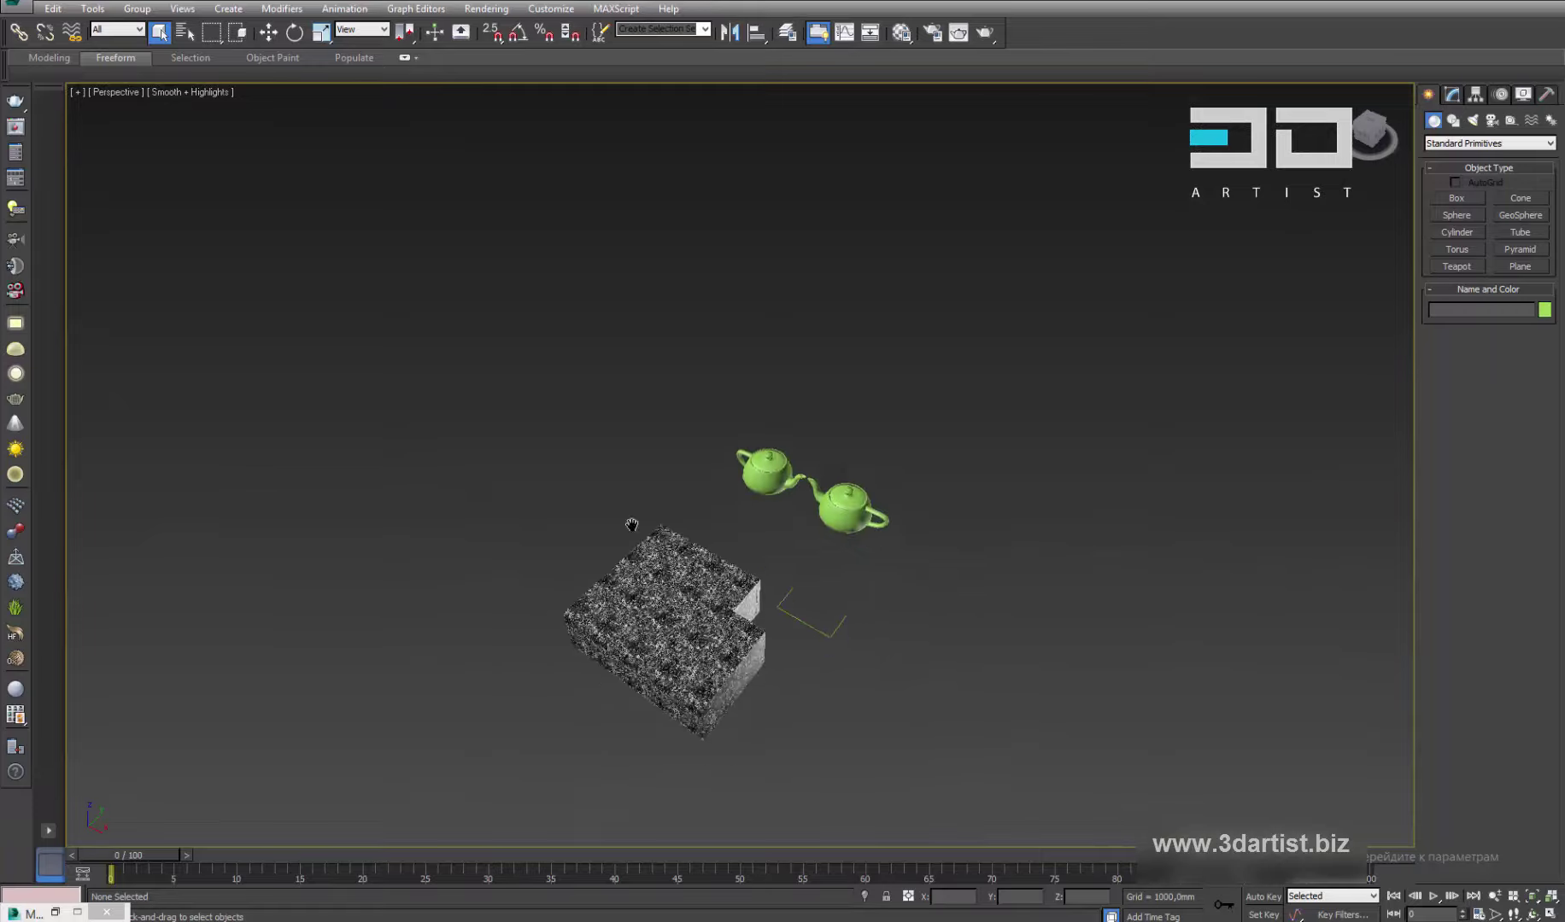
{"action": "scroll", "coordinate": [632, 525], "scroll_direction": "up", "scroll_amount": 5}
{"action": "left_click_drag", "start_coordinate": [760, 472], "coordinate": [914, 483]}
{"action": "left_click", "coordinate": [1520, 266]}
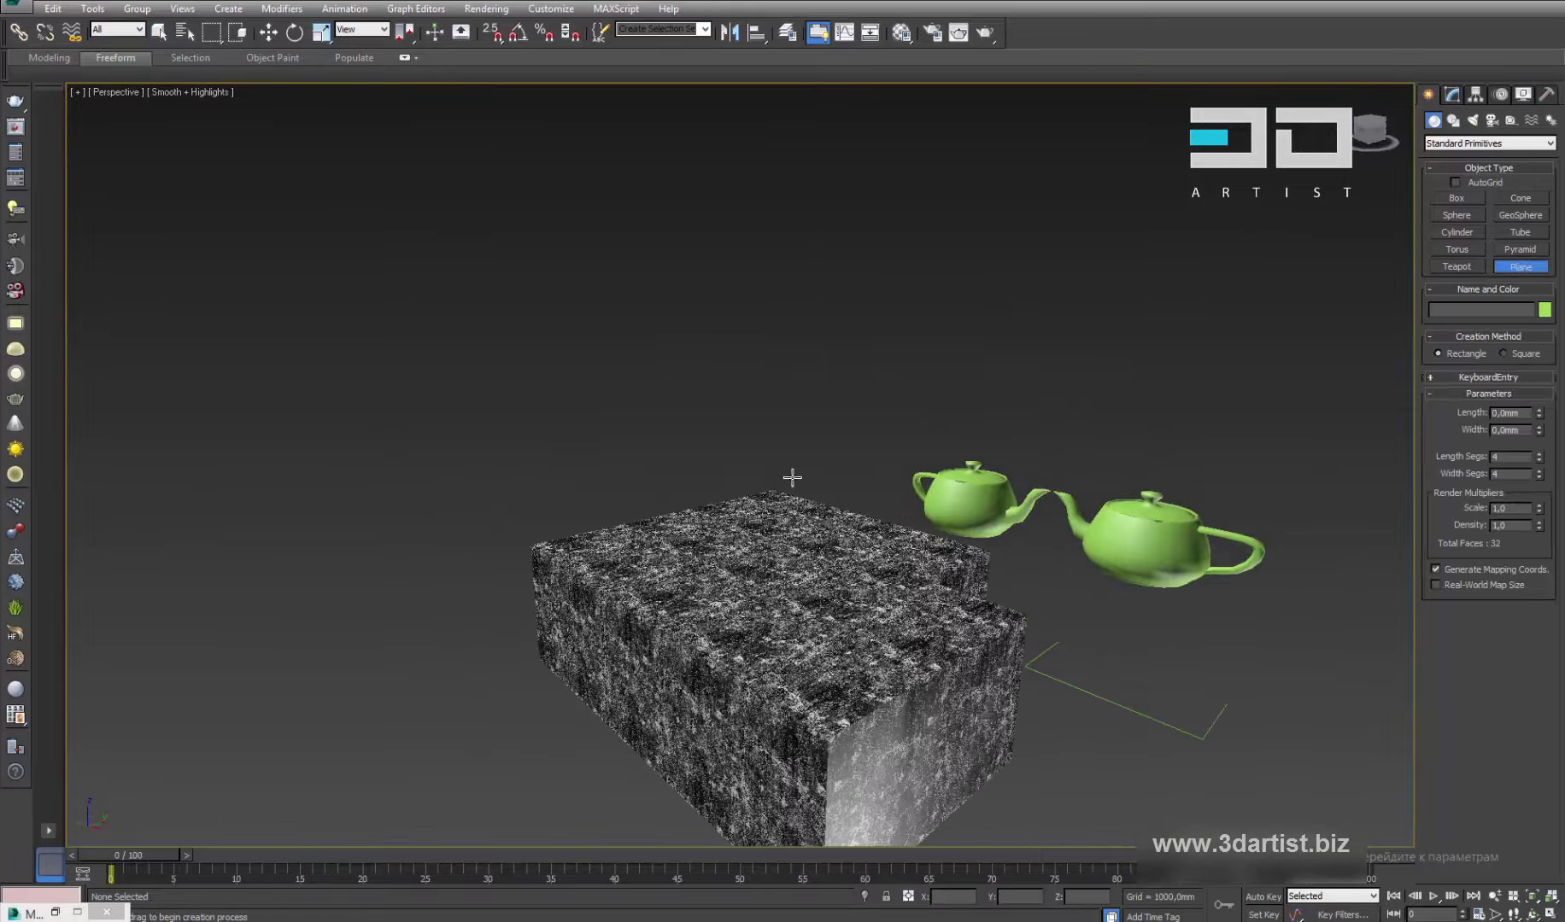
{"action": "left_click_drag", "start_coordinate": [792, 478], "coordinate": [1110, 502]}
{"action": "right_click", "coordinate": [991, 378]}
{"action": "right_click", "coordinate": [991, 379]}
Stand the plane upright by rotating it 90 degrees about Y with angle snap enabled, and raise it about 2834 mm
{"action": "left_click", "coordinate": [834, 373]}
{"action": "mouse_move", "coordinate": [845, 384]}
{"action": "left_mouse_down"}
{"action": "mouse_move", "coordinate": [786, 342]}
{"action": "mouse_move", "coordinate": [736, 256]}
{"action": "mouse_move", "coordinate": [828, 416]}
{"action": "mouse_move", "coordinate": [824, 397]}
{"action": "left_mouse_up"}
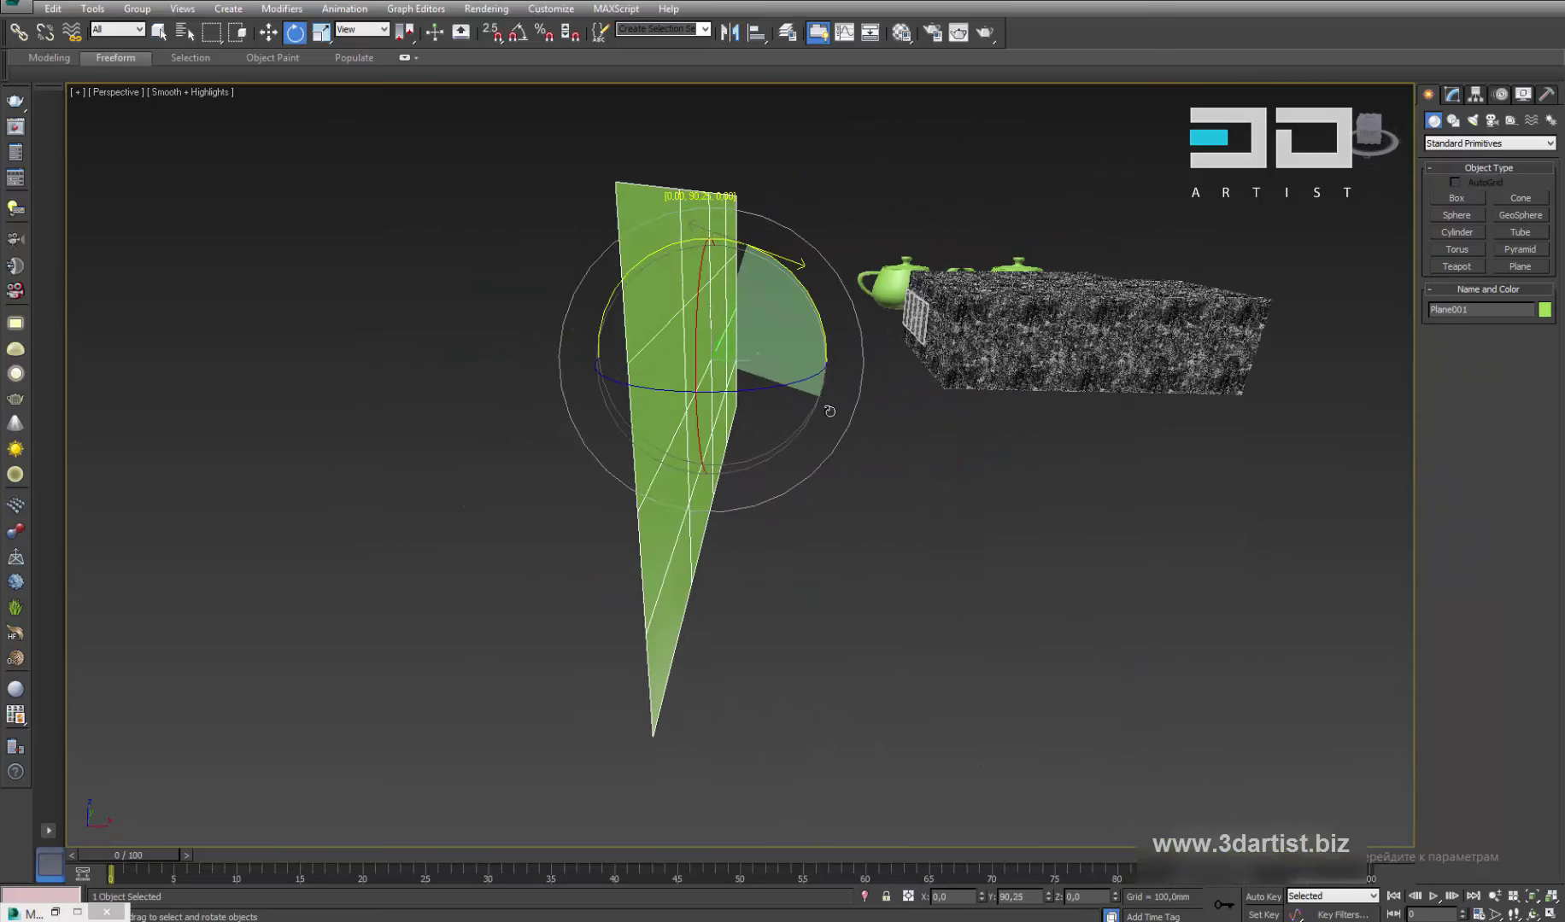
{"action": "right_click", "coordinate": [824, 397]}
{"action": "left_click", "coordinate": [518, 36]}
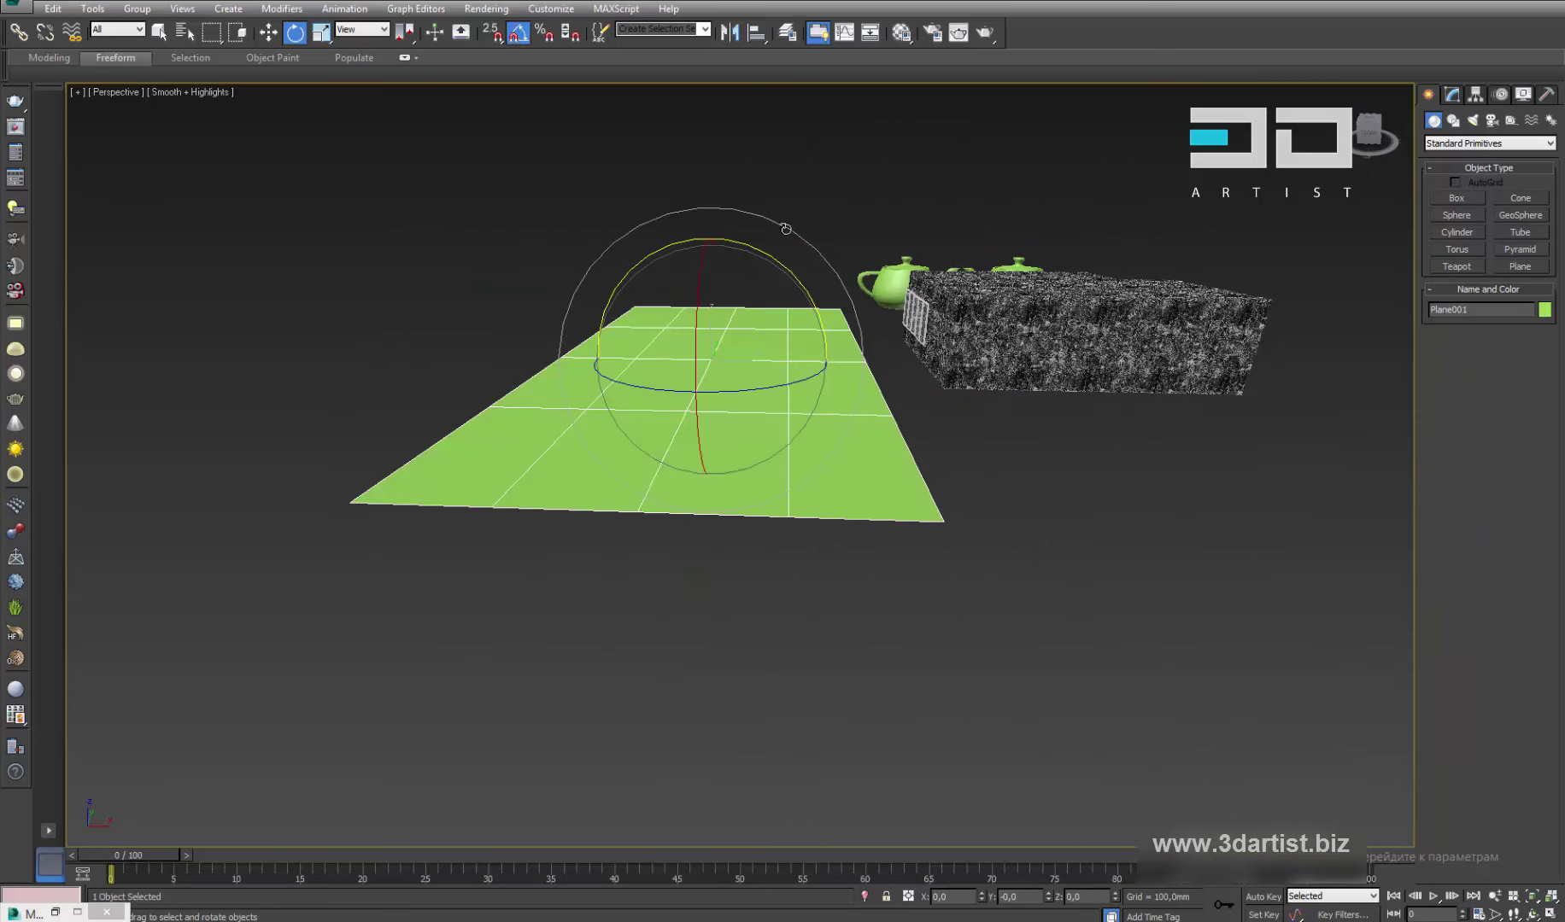
{"action": "left_click_drag", "start_coordinate": [761, 255], "coordinate": [770, 315]}
{"action": "right_click", "coordinate": [770, 315]}
{"action": "left_click", "coordinate": [854, 304]}
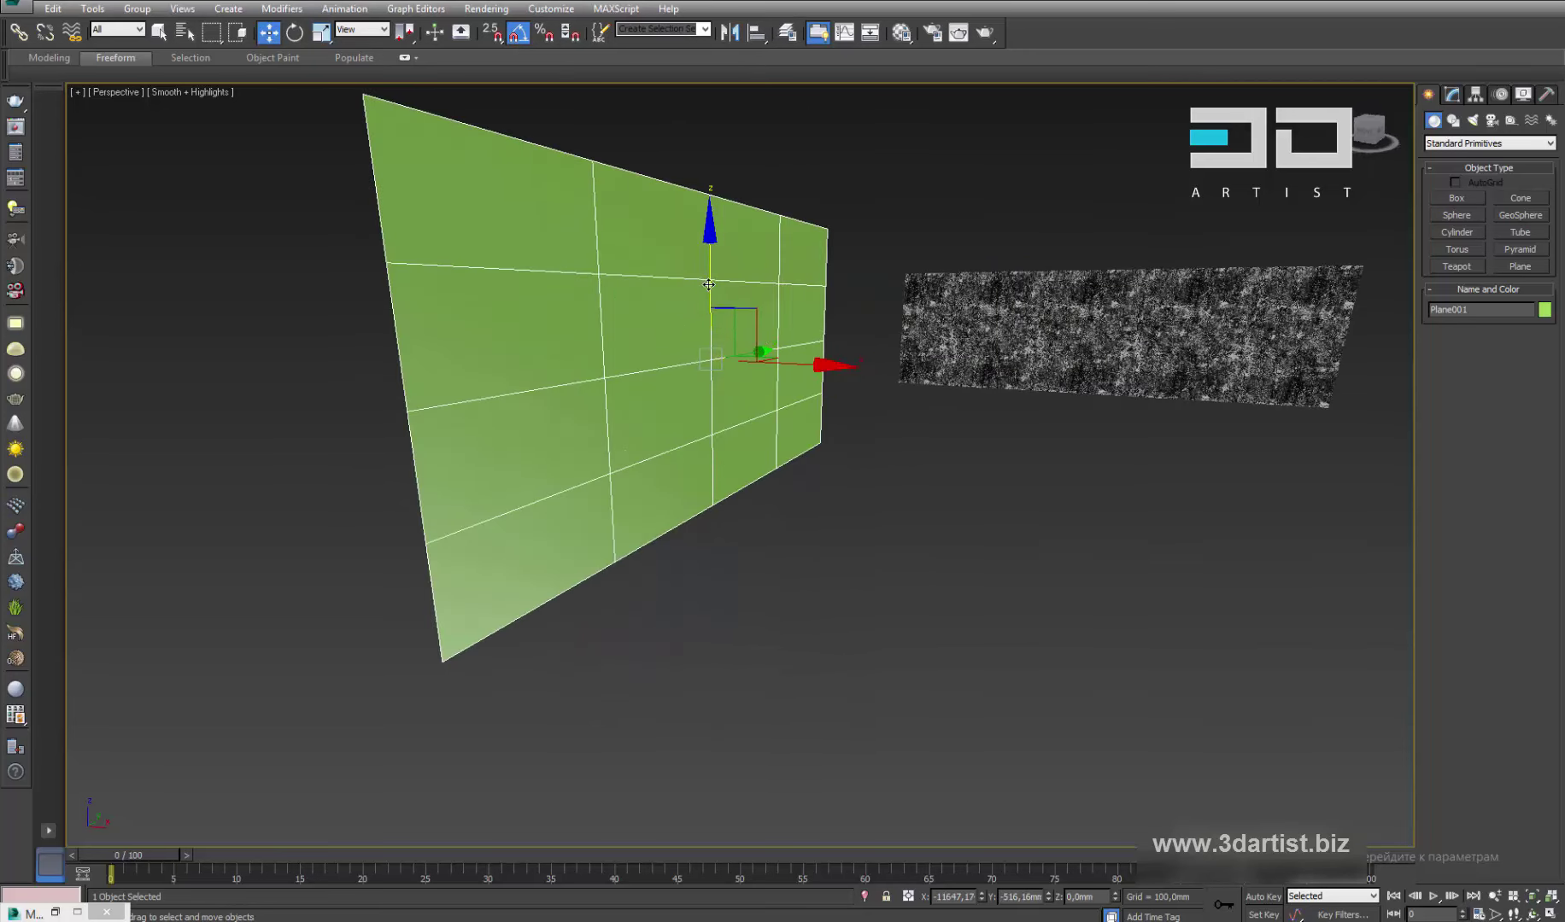
Load the Fon VRayLightMtl from the library into an empty sample slot and assign it to the upright plane
{"action": "left_click", "coordinate": [901, 34]}
{"action": "left_click", "coordinate": [716, 107]}
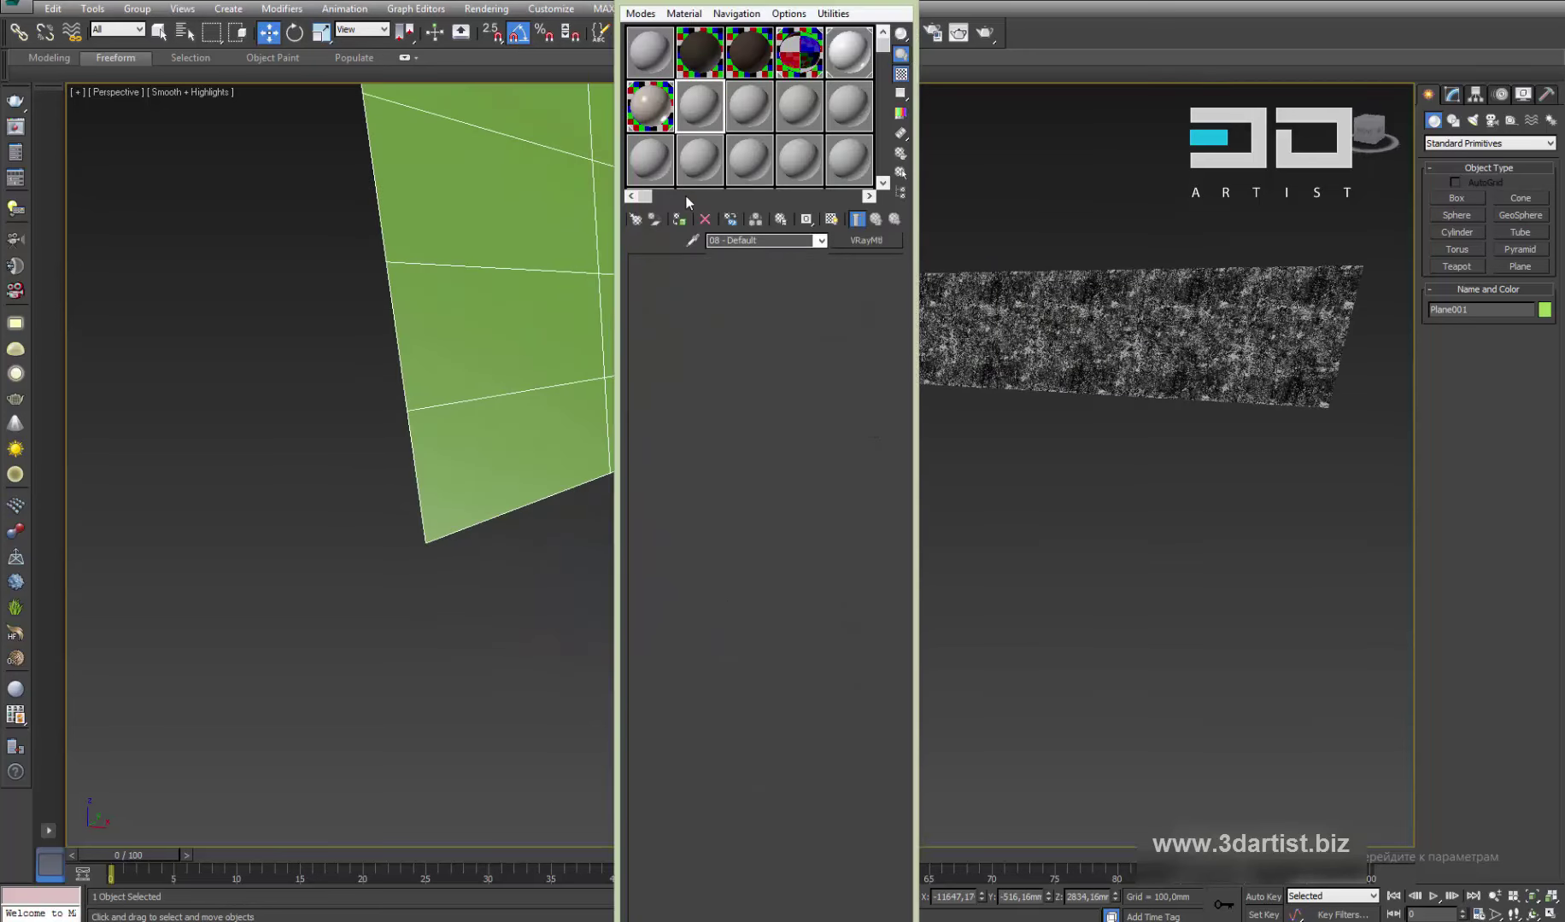
{"action": "left_click", "coordinate": [636, 221]}
{"action": "double_click", "coordinate": [274, 266]}
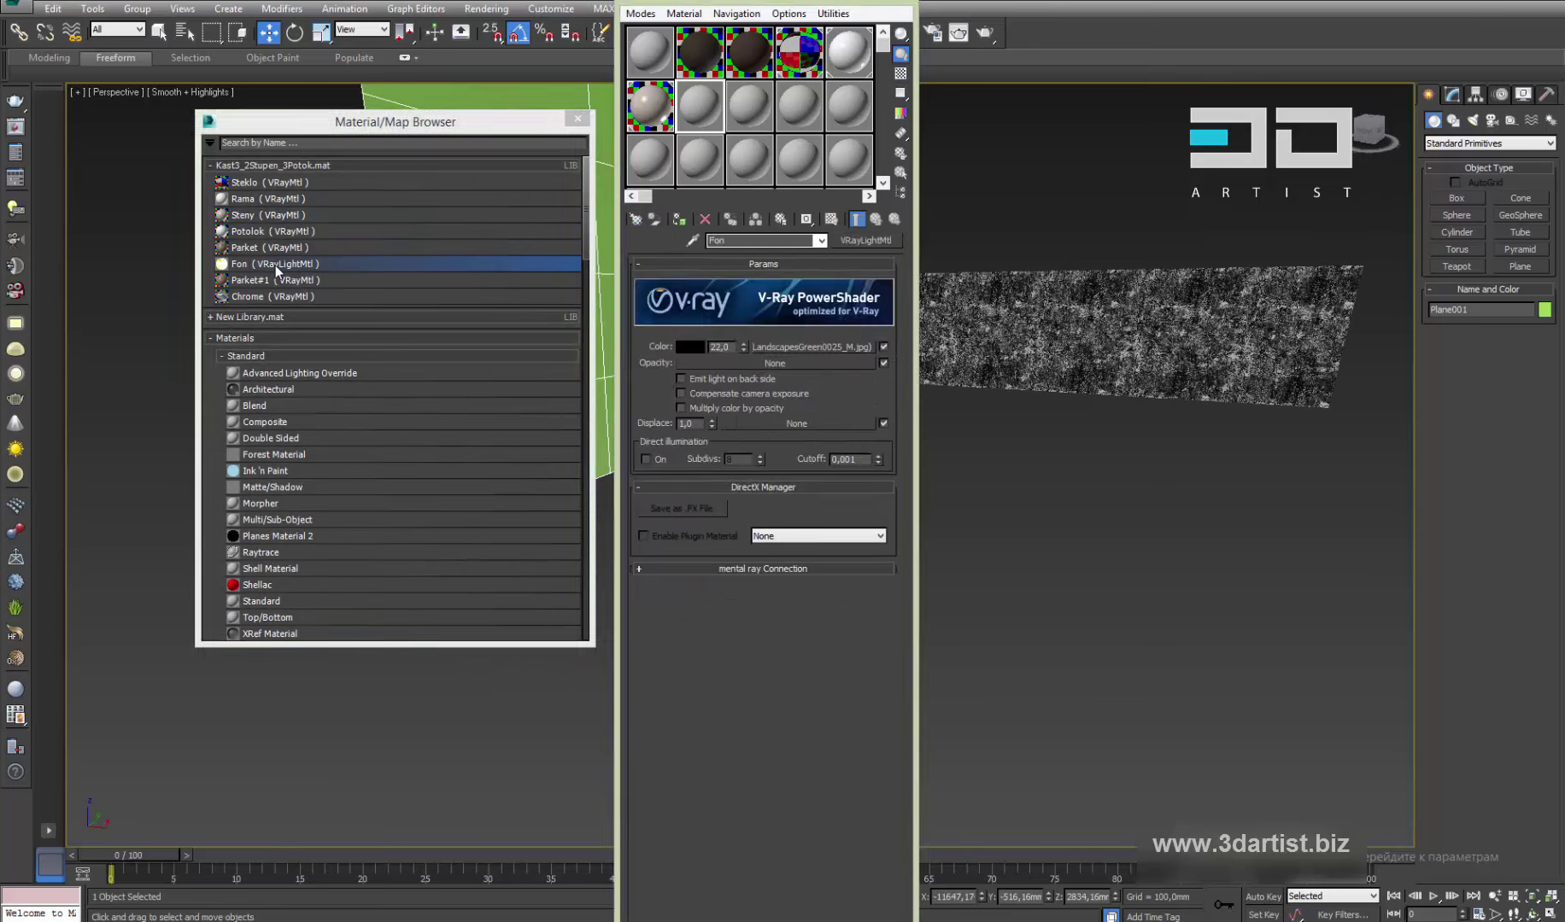
{"action": "left_click", "coordinate": [576, 119]}
{"action": "left_click", "coordinate": [679, 220]}
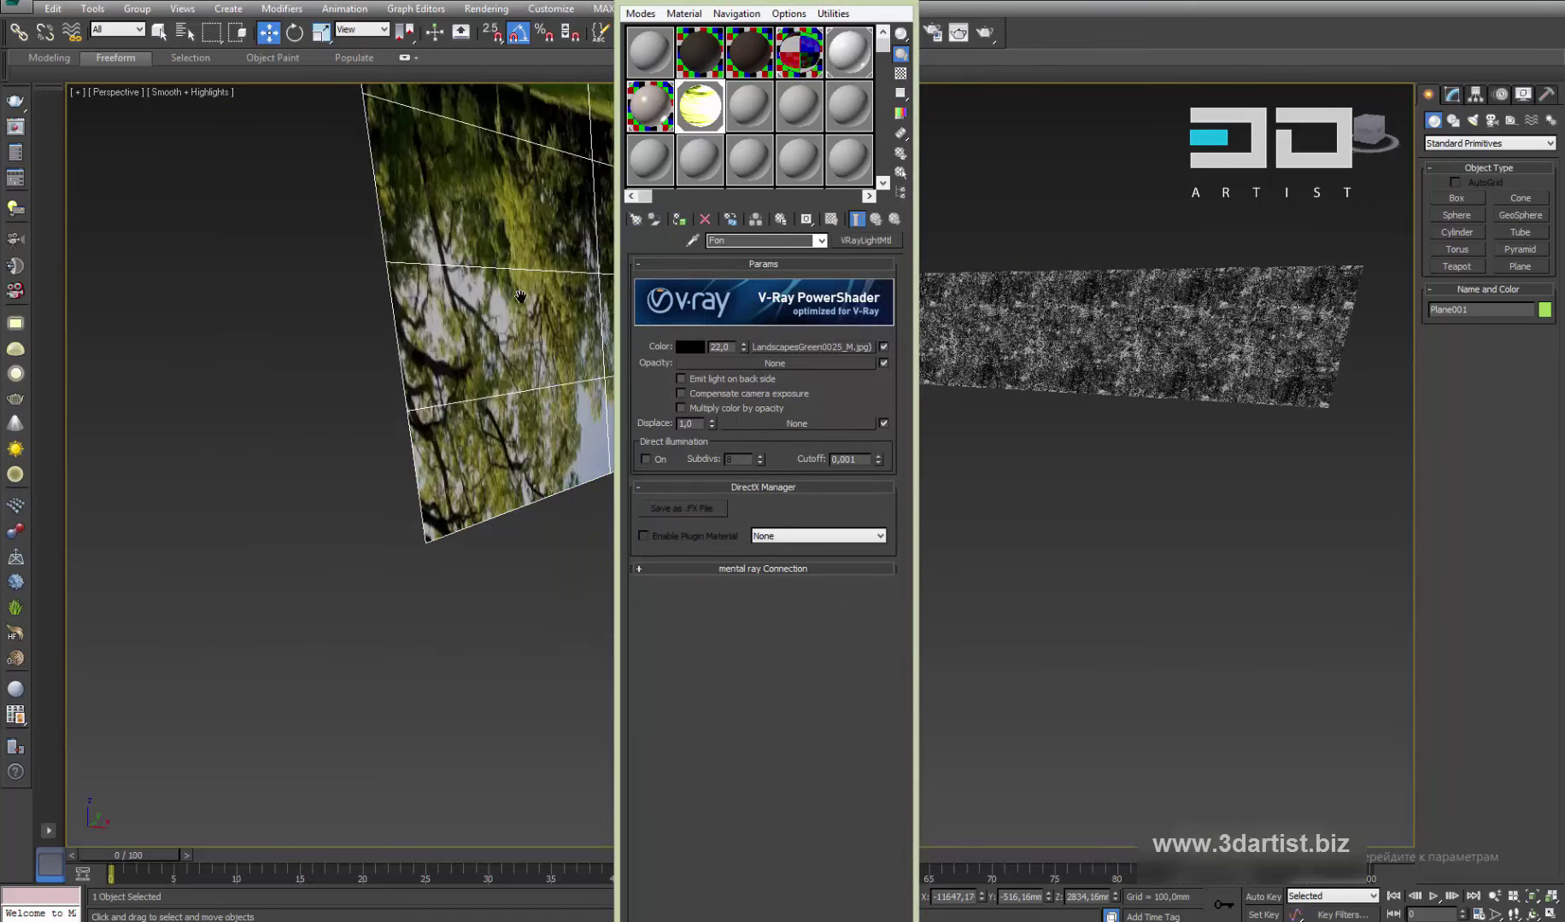
Rotate the backdrop plane 180 degrees so its landscape picture stands the right way up
{"action": "left_click_drag", "start_coordinate": [597, 342], "coordinate": [472, 452]}
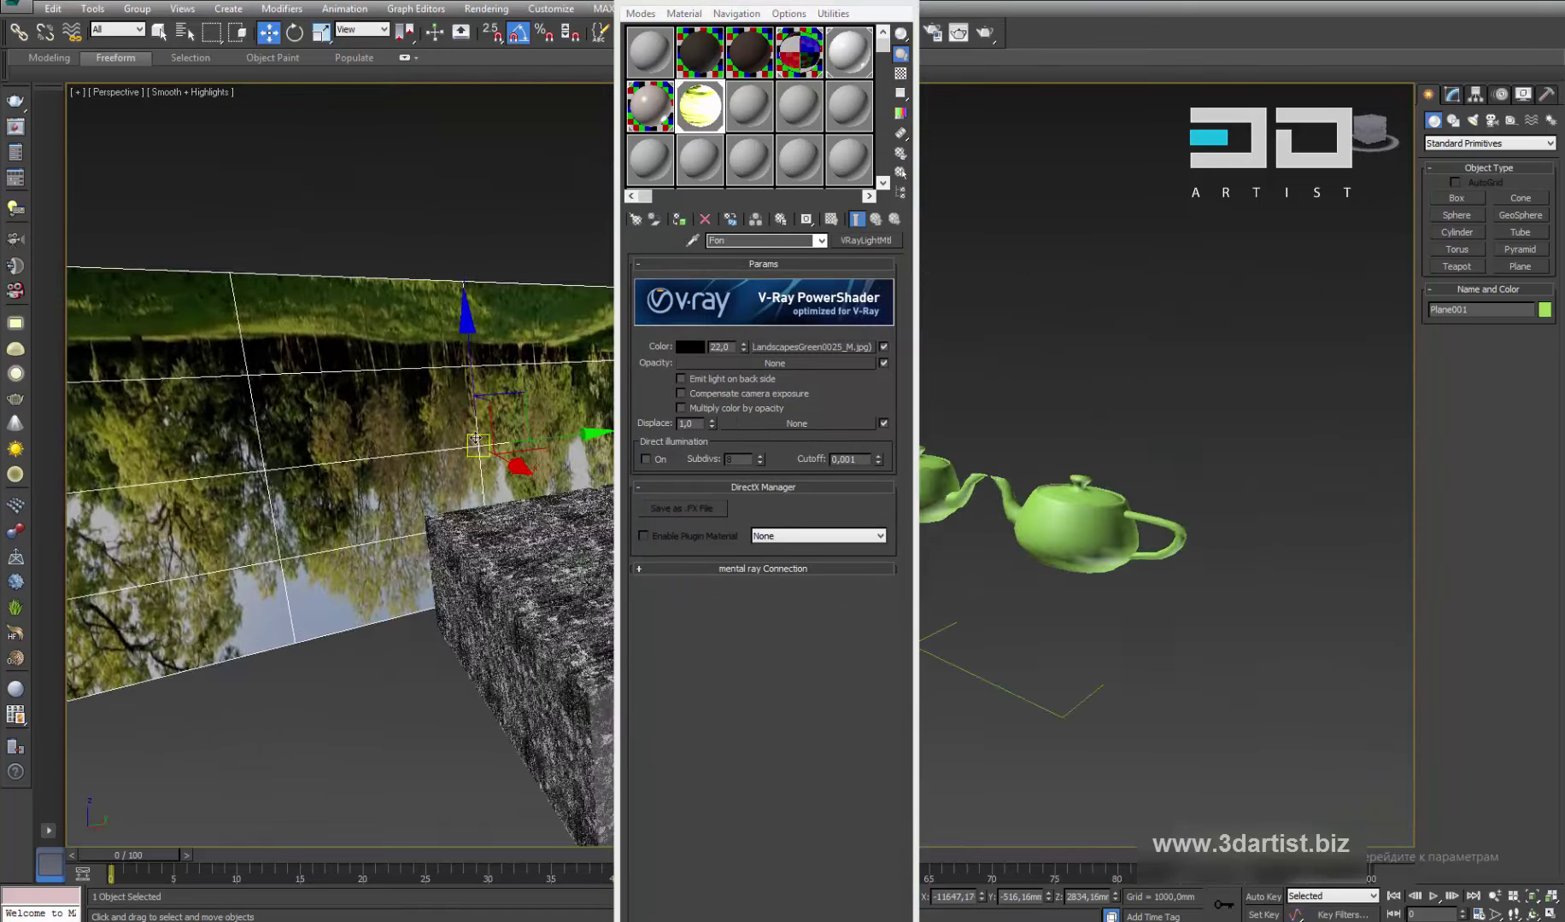
{"action": "right_click", "coordinate": [471, 453]}
{"action": "left_click", "coordinate": [512, 479]}
{"action": "left_click_drag", "start_coordinate": [511, 339], "coordinate": [637, 447]}
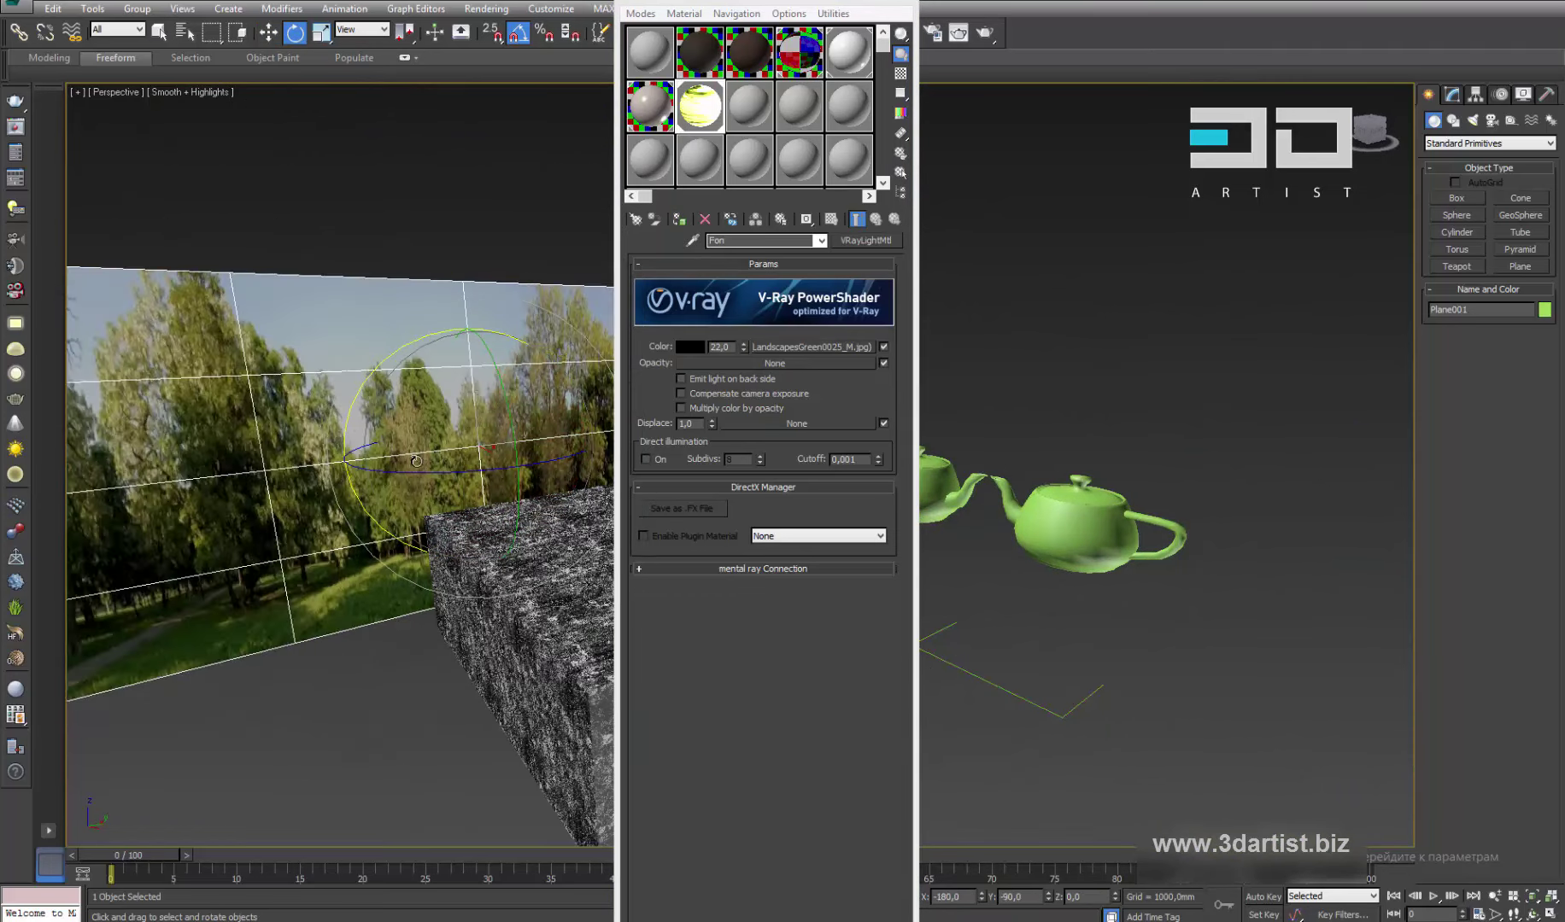
Shift the backdrop plane along X to about -11591 mm and put the Material Editor away
{"action": "key", "text": "w"}
{"action": "scroll", "coordinate": [522, 433], "scroll_direction": "down", "scroll_amount": 8}
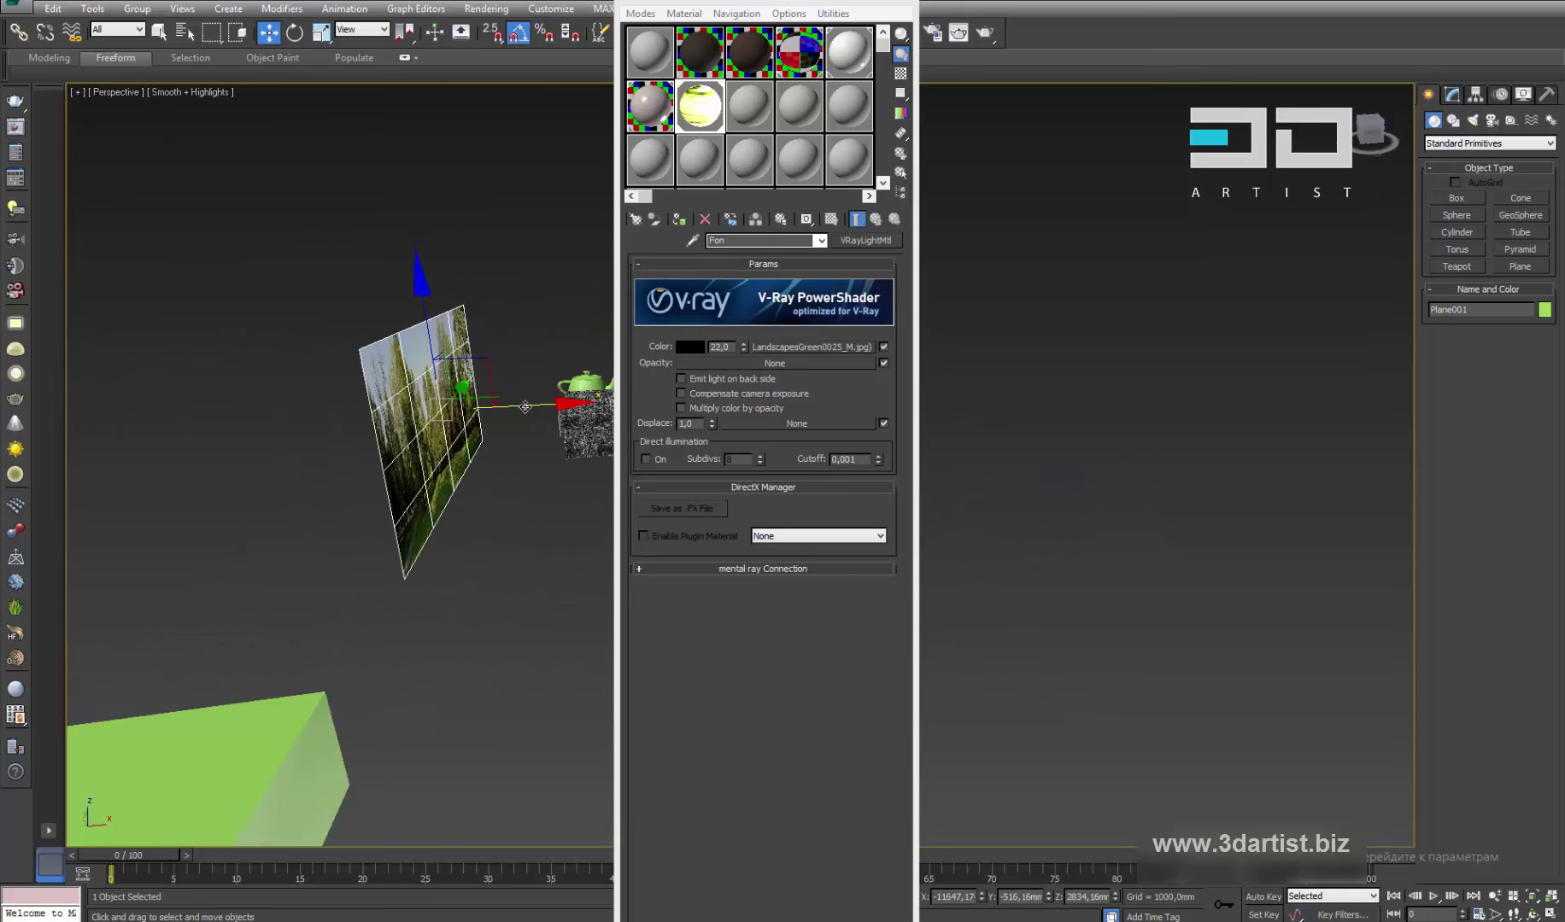
{"action": "left_click_drag", "start_coordinate": [523, 434], "coordinate": [444, 446]}
{"action": "left_click", "coordinate": [847, 4]}
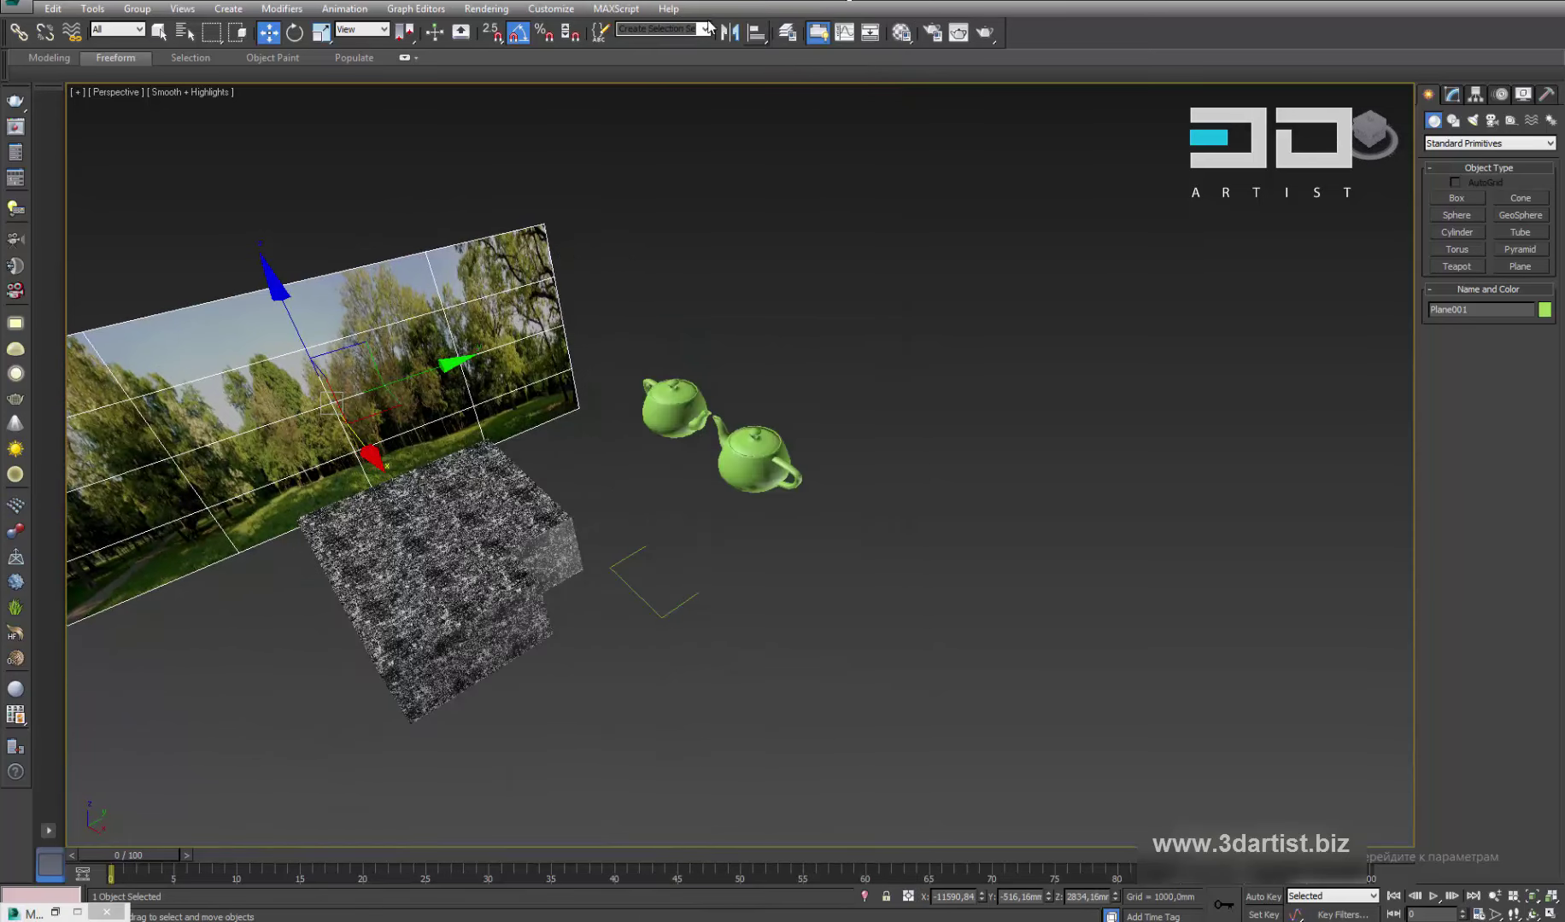
Load the Interiors_DV_Day_www_3dartist_ru render preset with all its categories in Render Setup
{"action": "left_click", "coordinate": [485, 9]}
{"action": "left_click", "coordinate": [513, 45]}
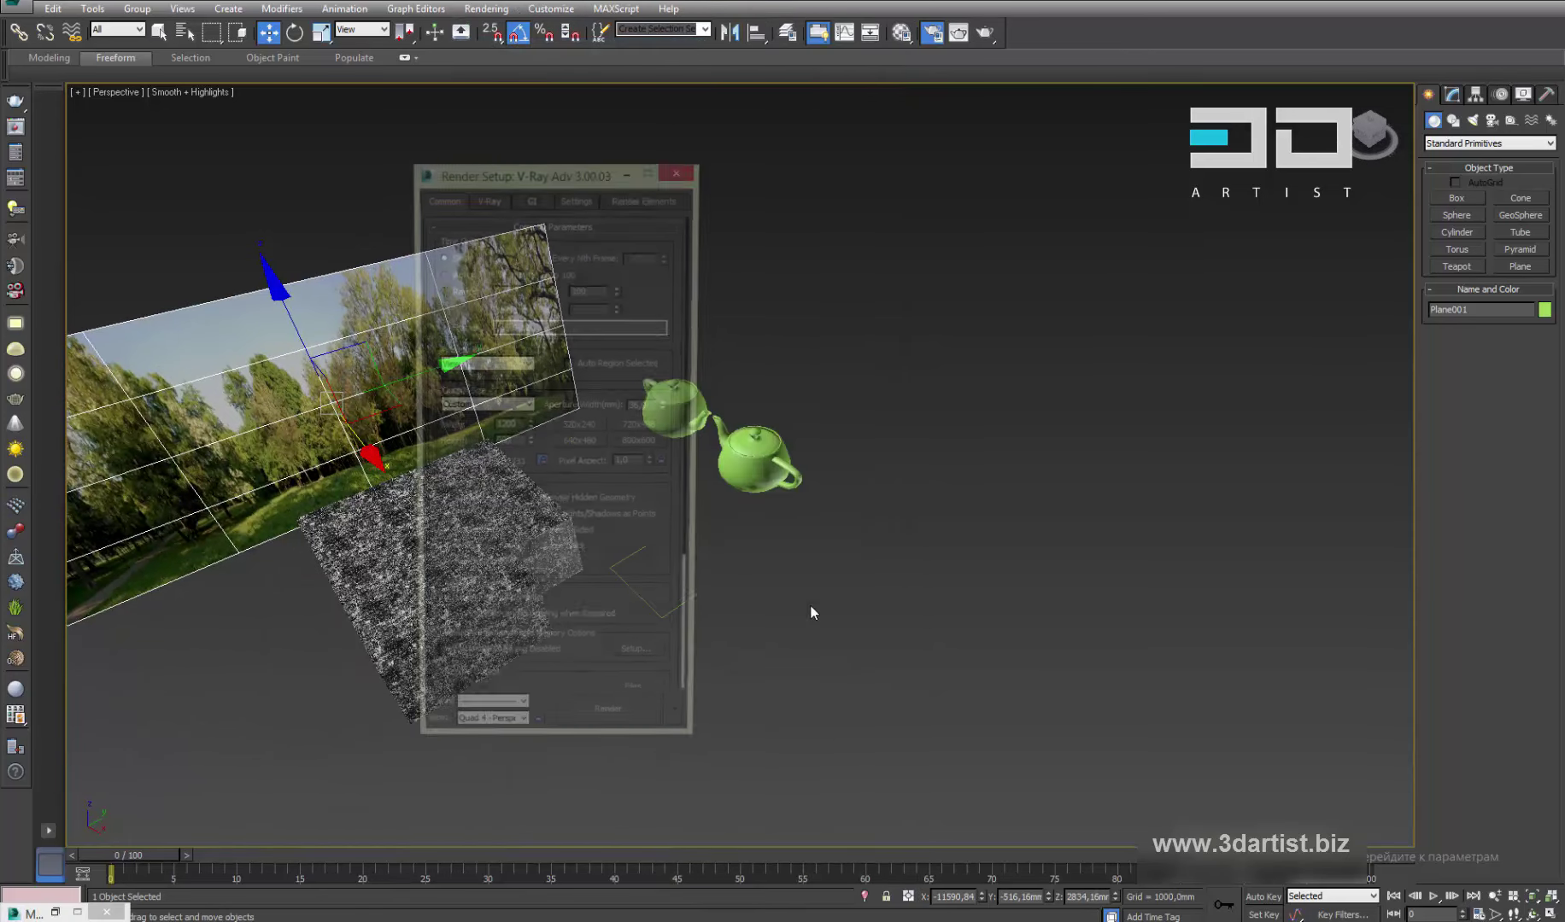
{"action": "left_click", "coordinate": [479, 727]}
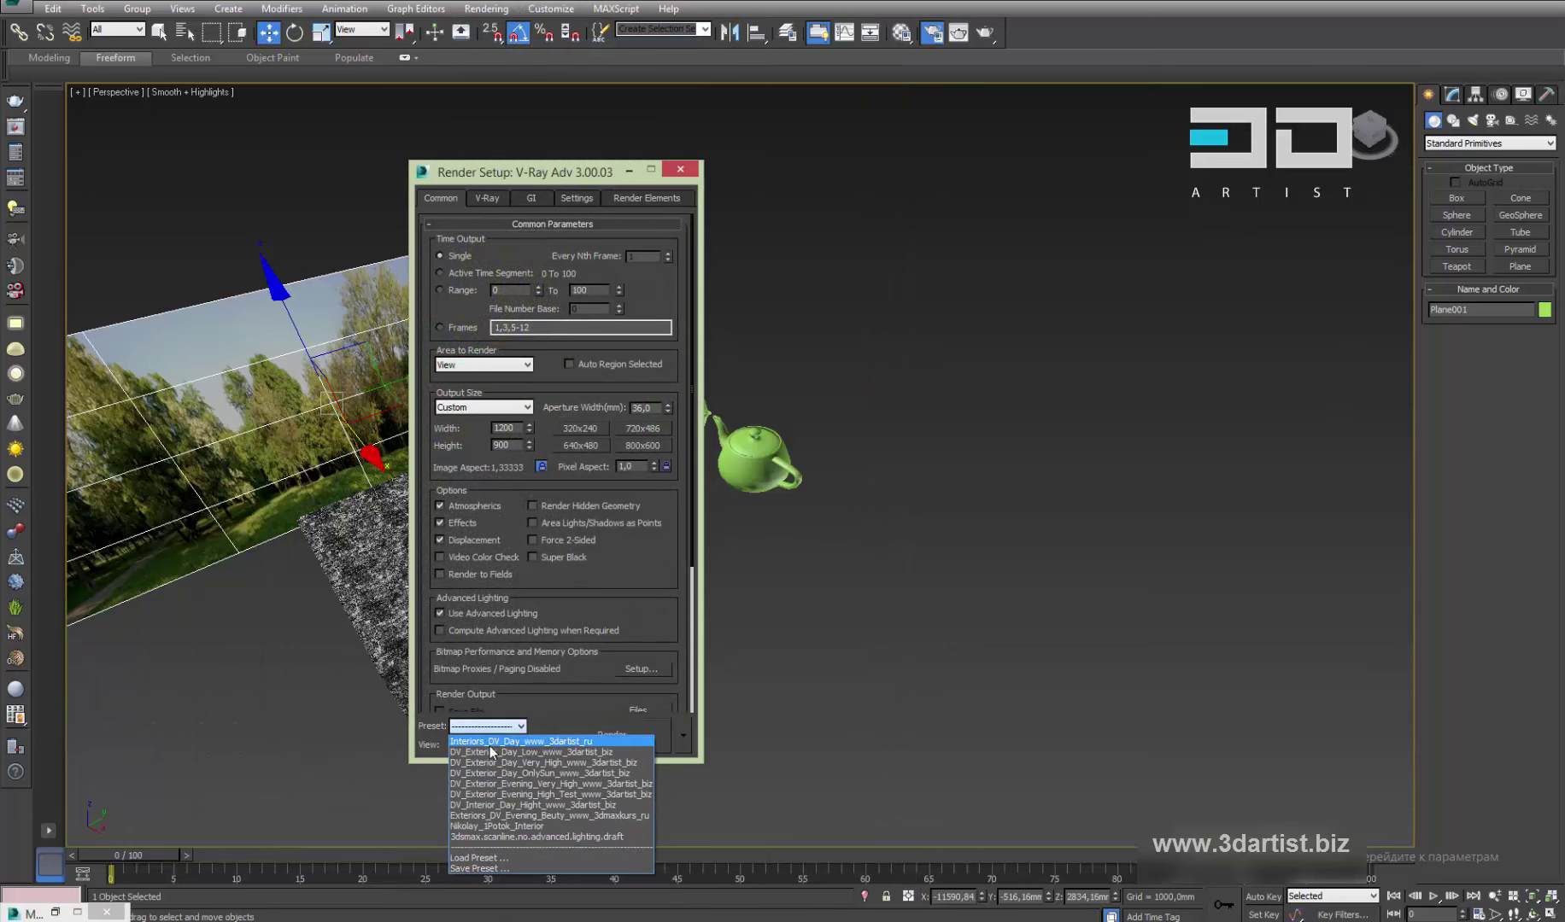
{"action": "left_click", "coordinate": [510, 741]}
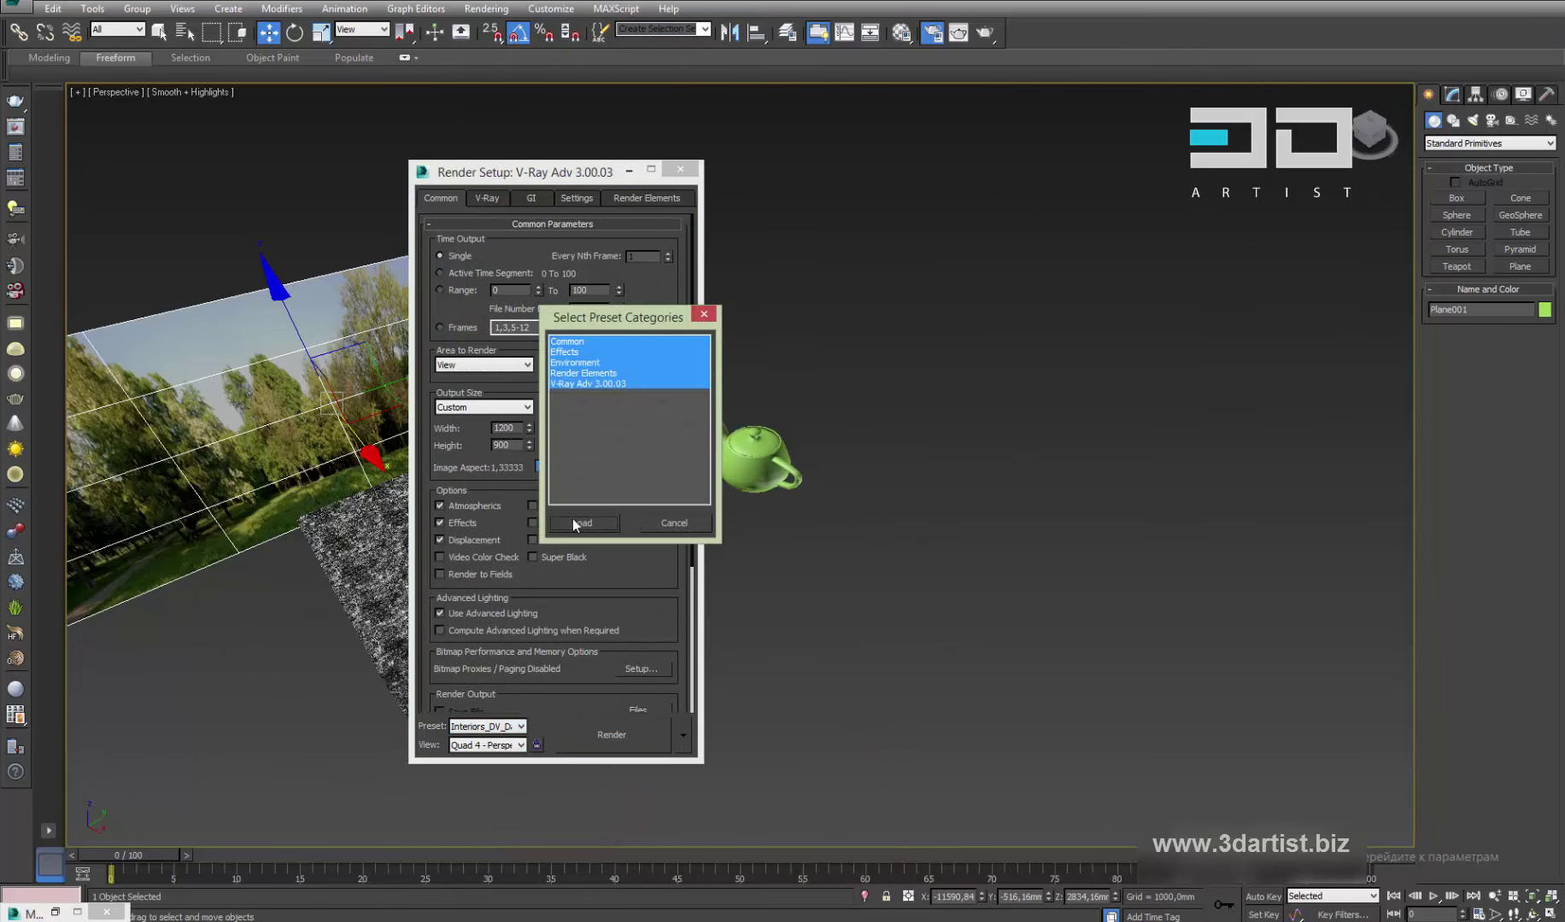
{"action": "left_click_drag", "start_coordinate": [628, 316], "coordinate": [889, 233]}
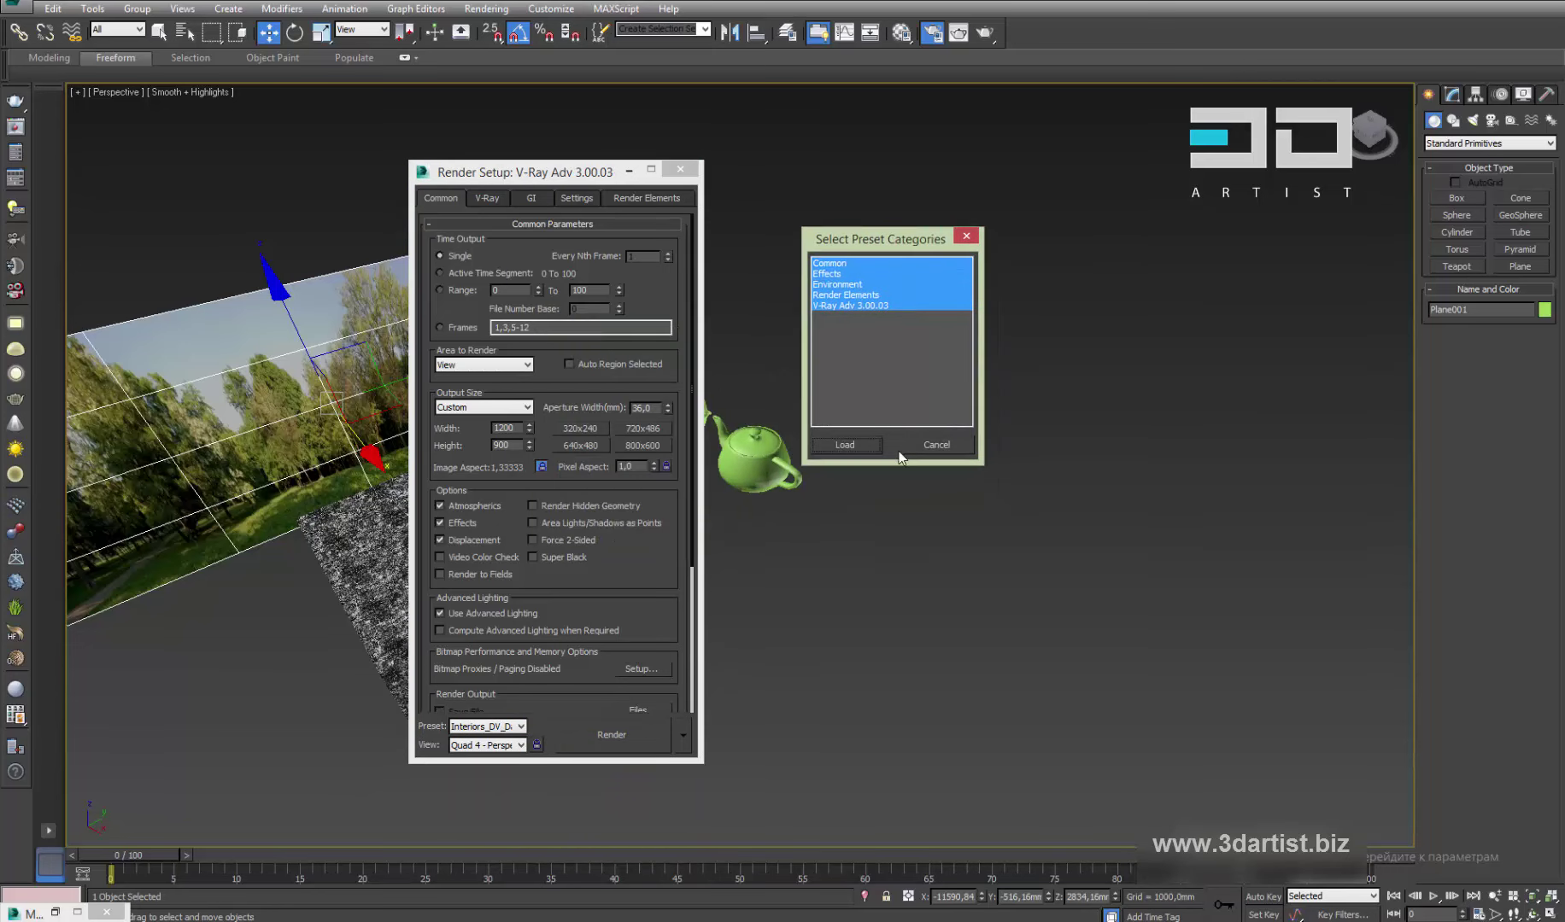
{"action": "left_click", "coordinate": [846, 443]}
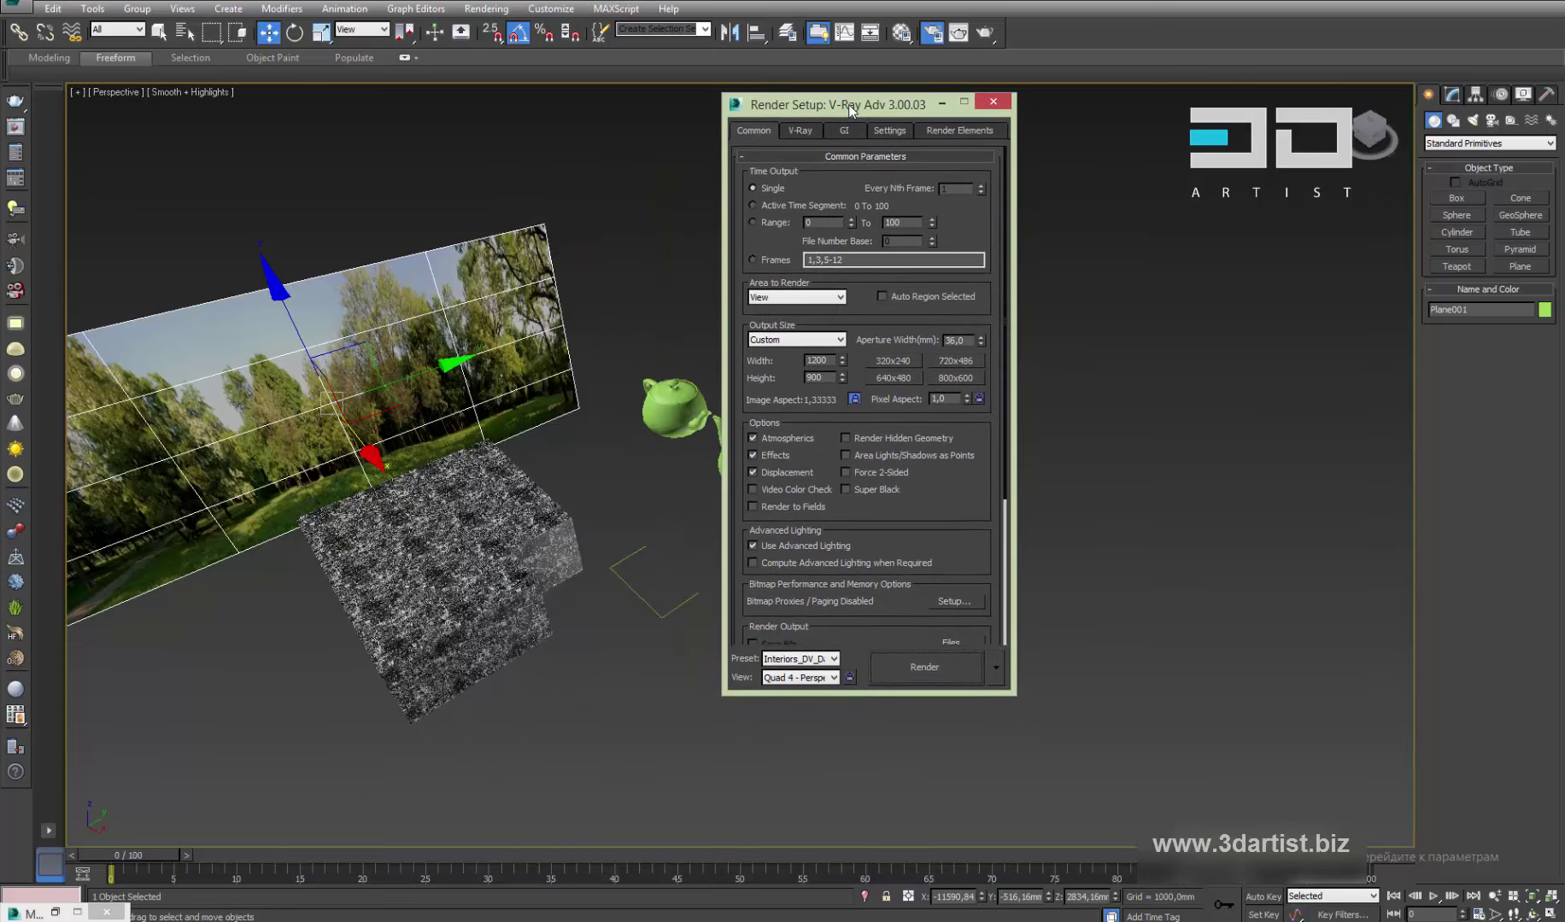
{"action": "left_click", "coordinate": [825, 662]}
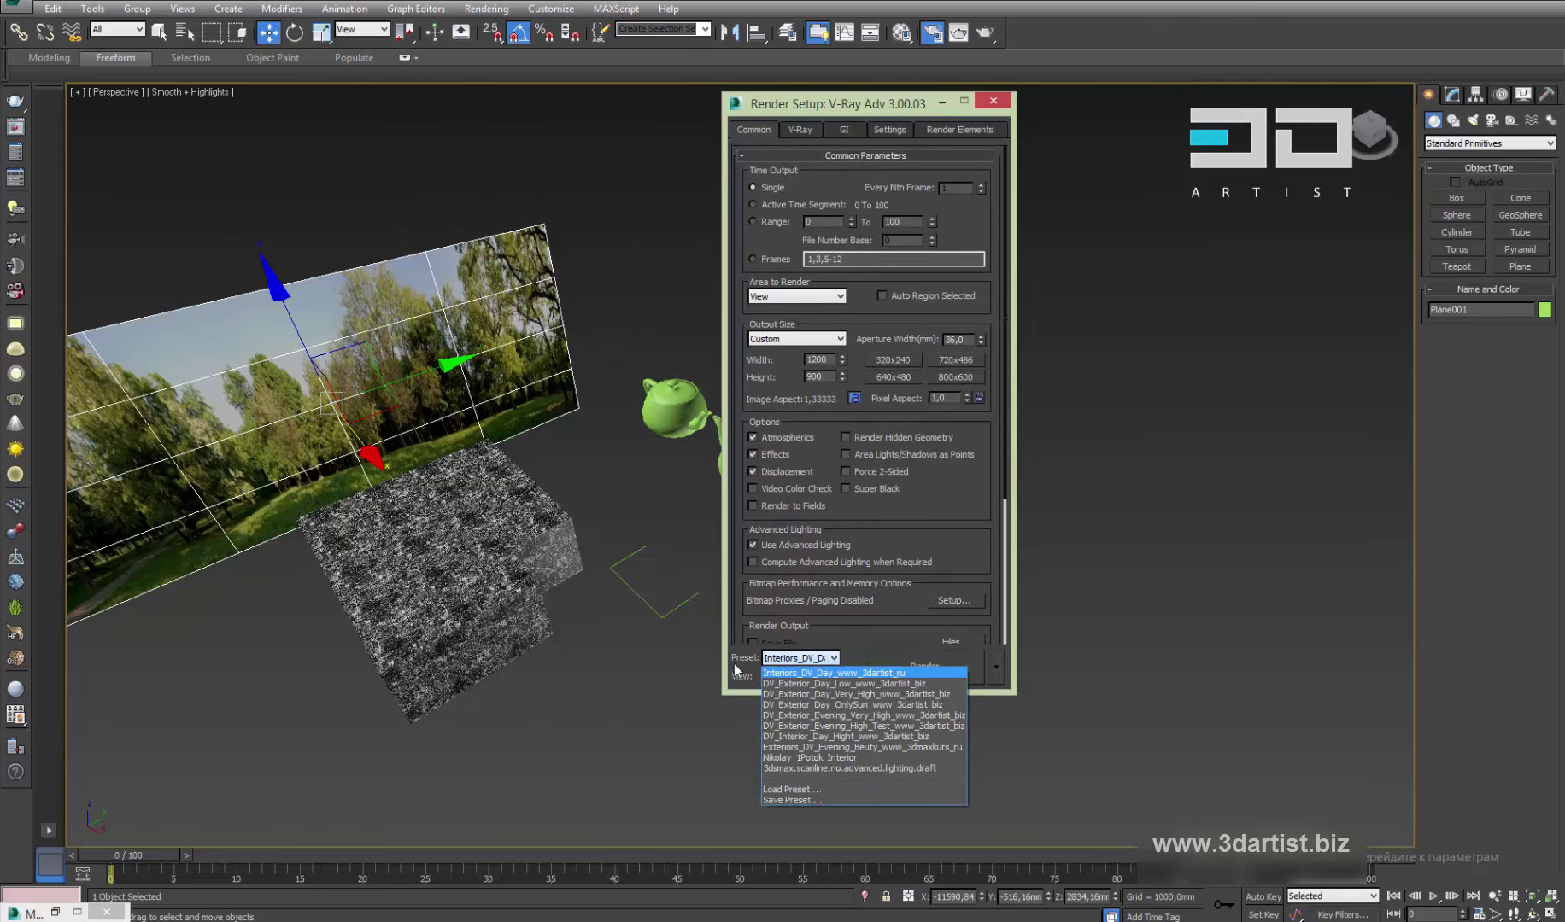
{"action": "left_click", "coordinate": [844, 791]}
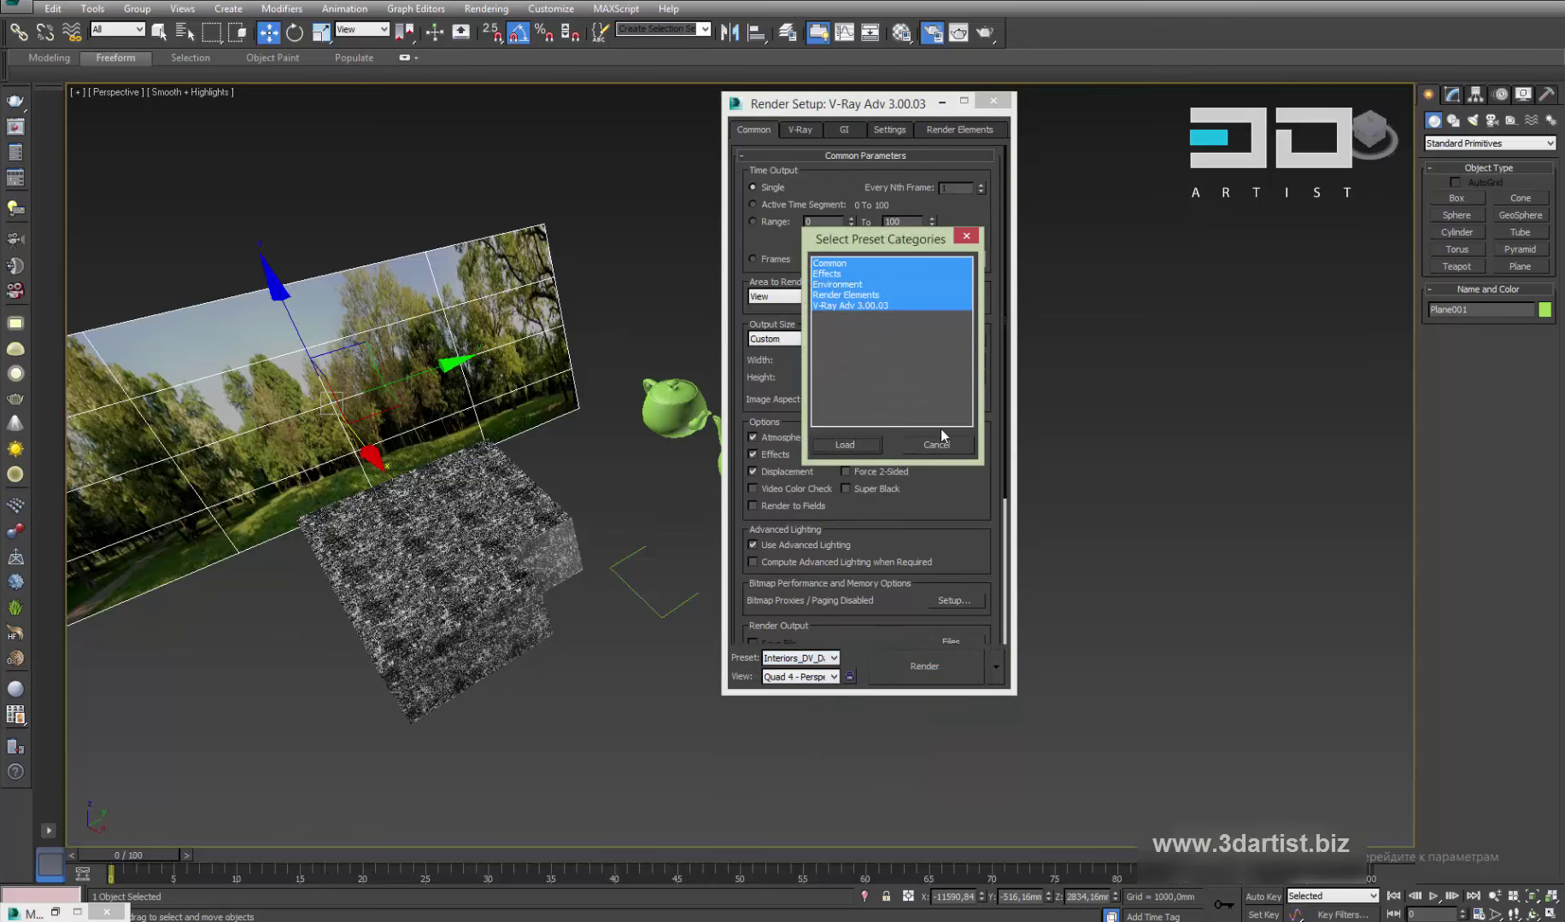
{"action": "left_click", "coordinate": [966, 238]}
{"action": "left_click", "coordinate": [992, 100]}
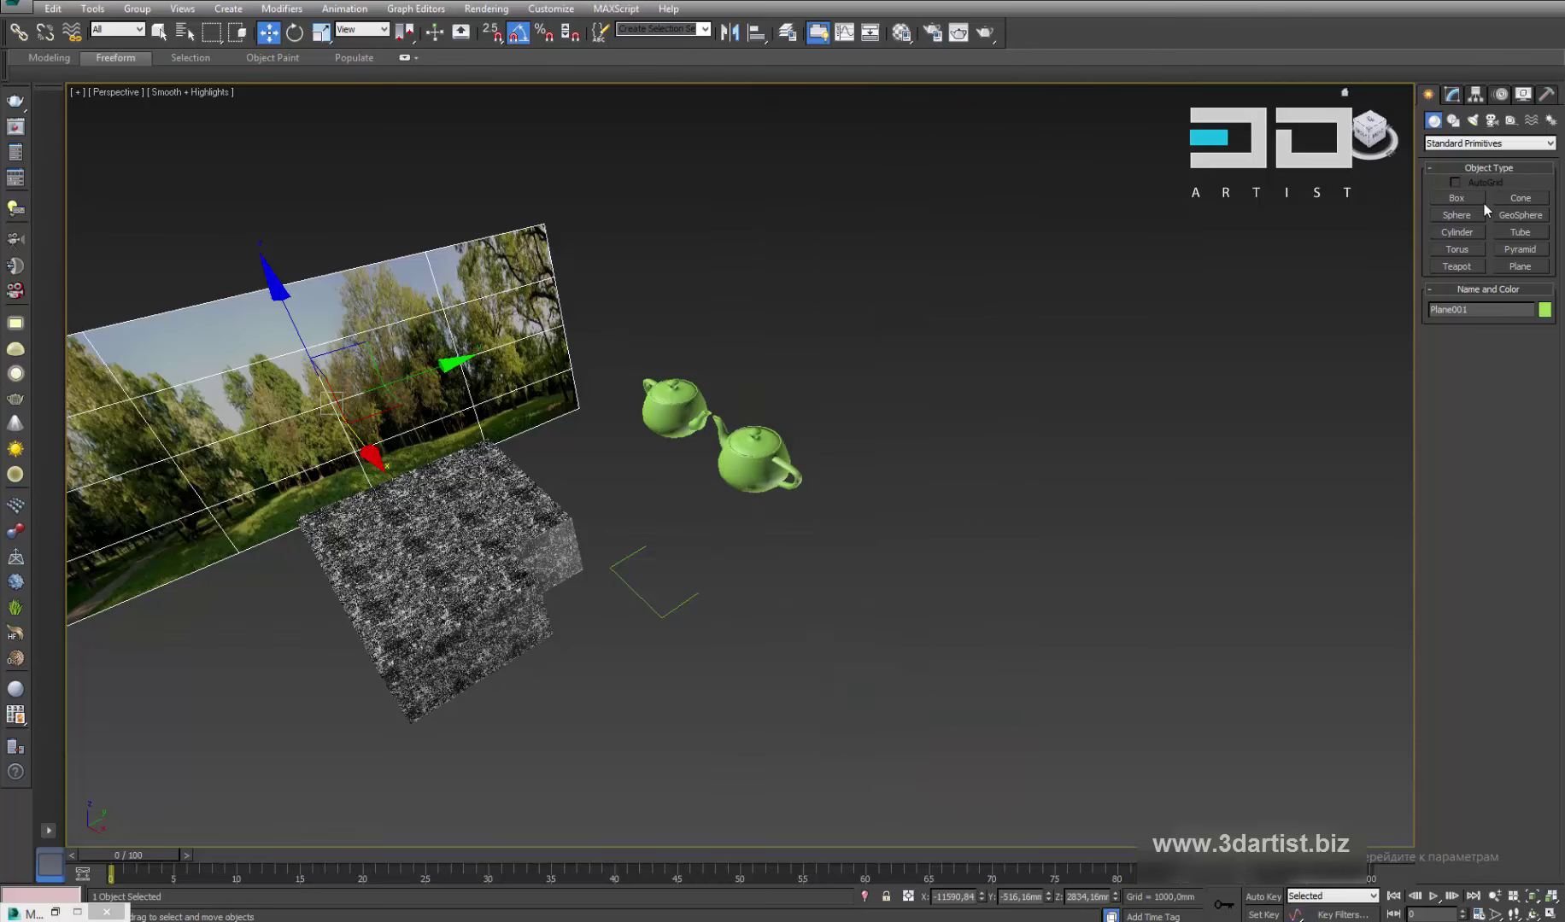
Place a targeted VRayPhysicalCamera in the Top view, from the room's lower-right corner towards its window and niche walls, target distance about 7844 mm
{"action": "left_click", "coordinate": [1490, 121]}
{"action": "left_click", "coordinate": [1489, 143]}
{"action": "left_click", "coordinate": [1489, 163]}
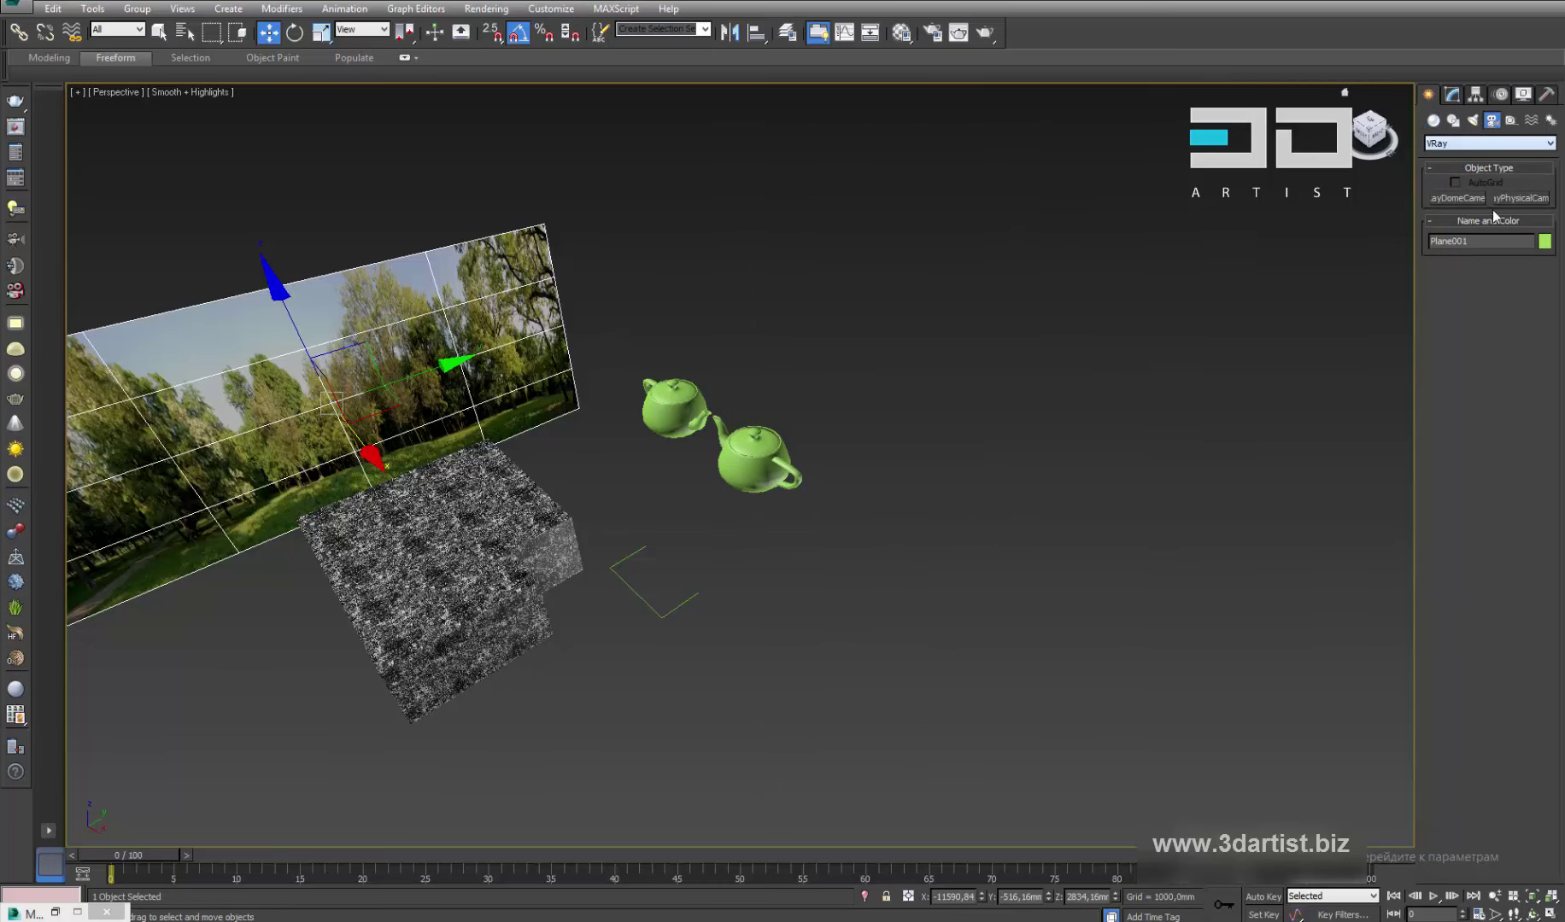
{"action": "left_click", "coordinate": [1519, 199]}
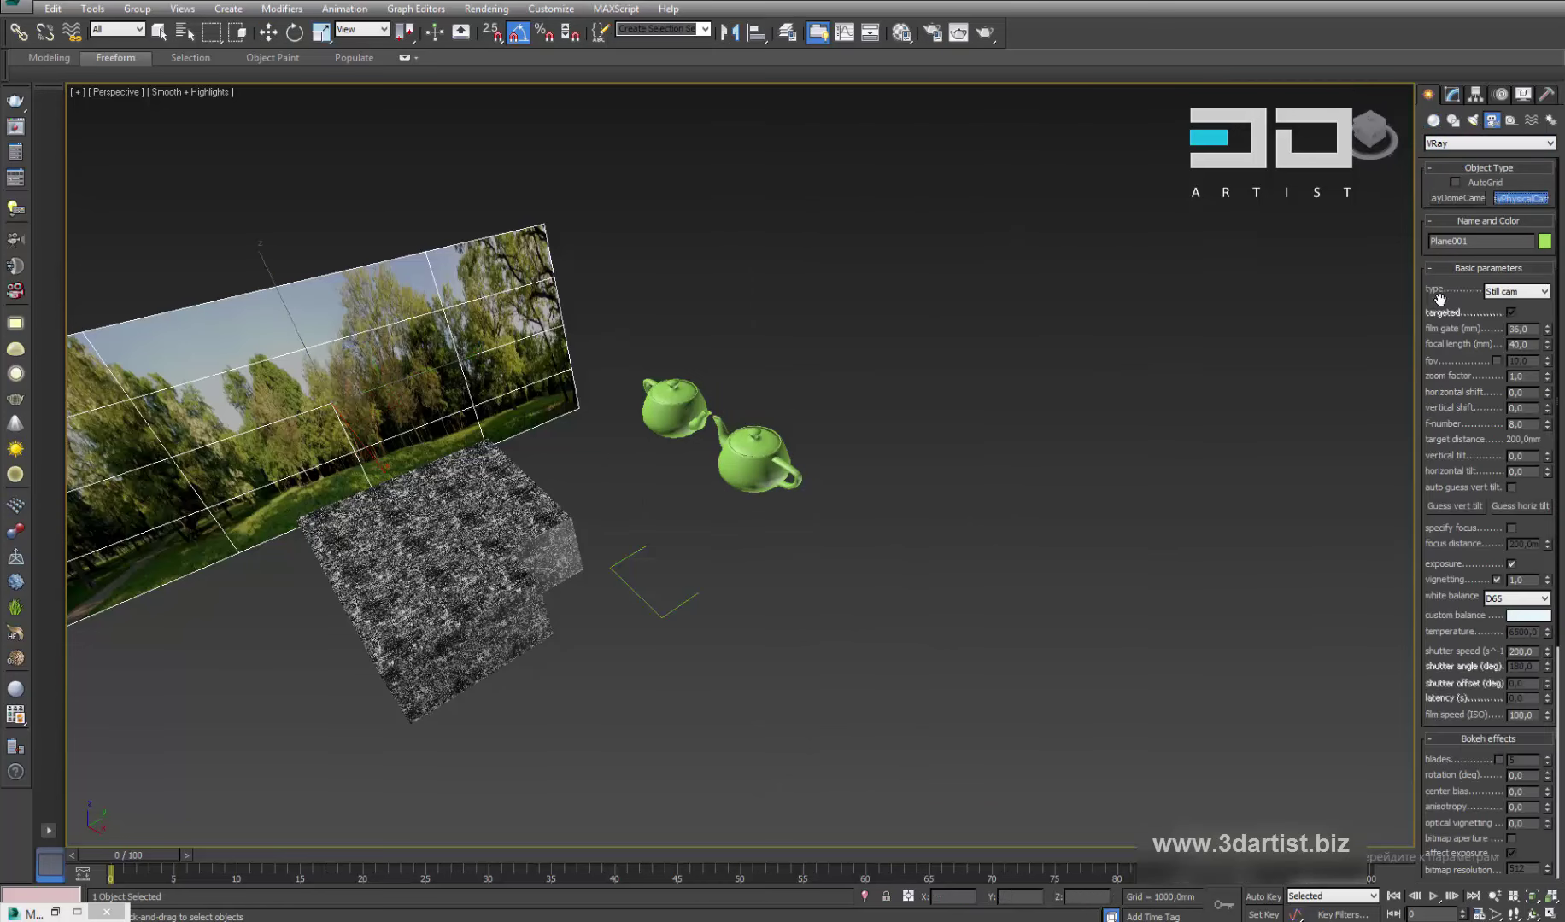
{"action": "key", "text": "alt+w"}
{"action": "middle_click", "coordinate": [520, 335]}
{"action": "key", "text": "alt+w"}
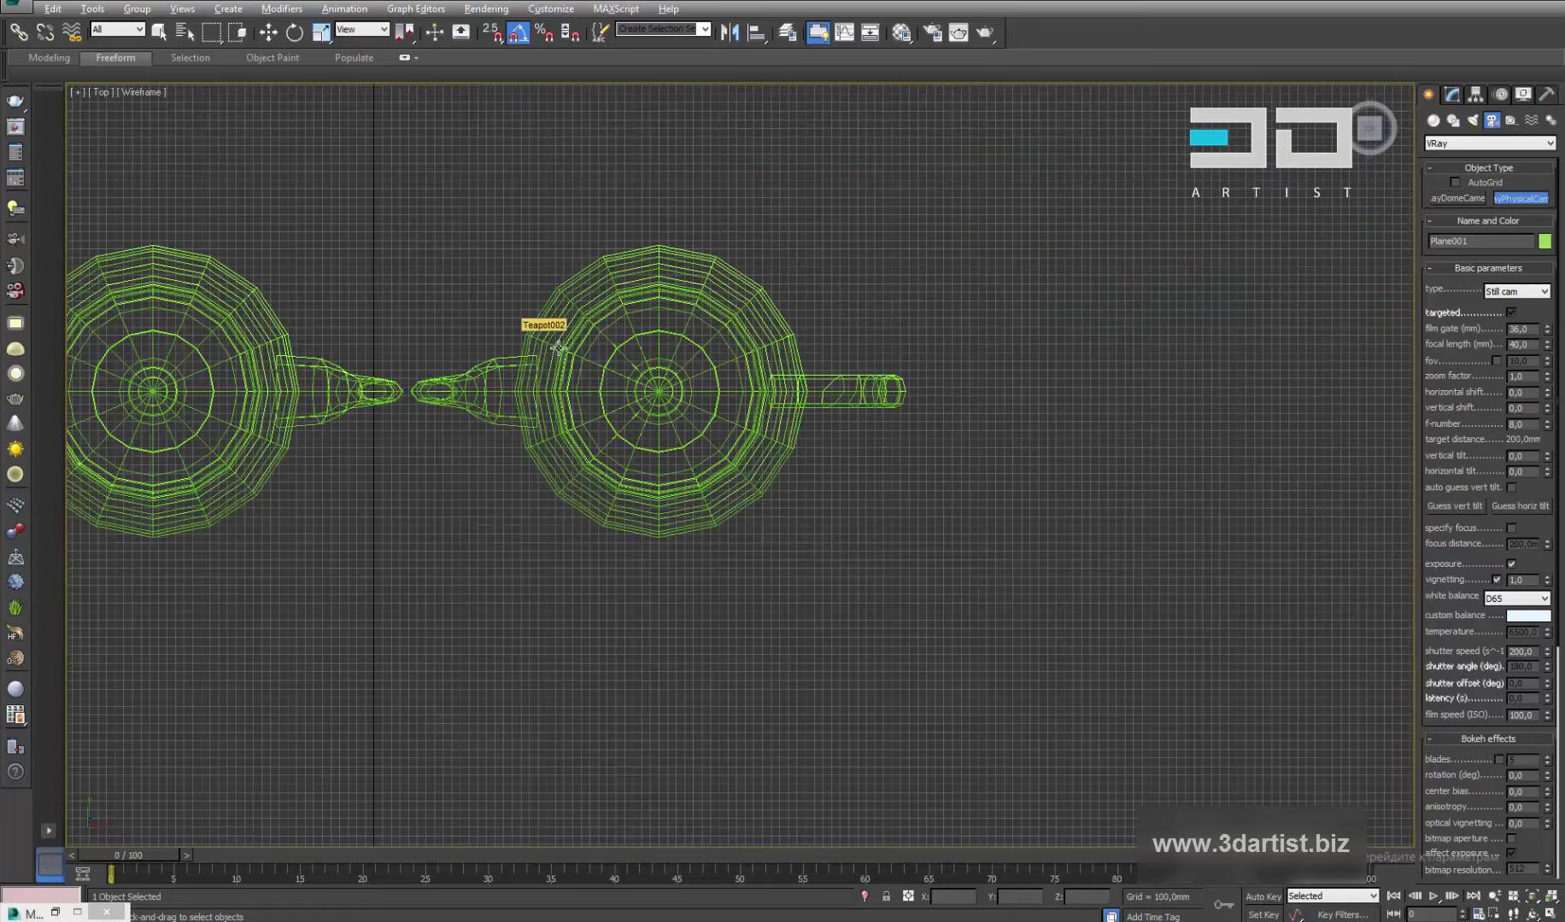
{"action": "scroll", "coordinate": [558, 348], "scroll_direction": "down", "scroll_amount": 8}
{"action": "scroll", "coordinate": [727, 587], "scroll_direction": "up", "scroll_amount": 3}
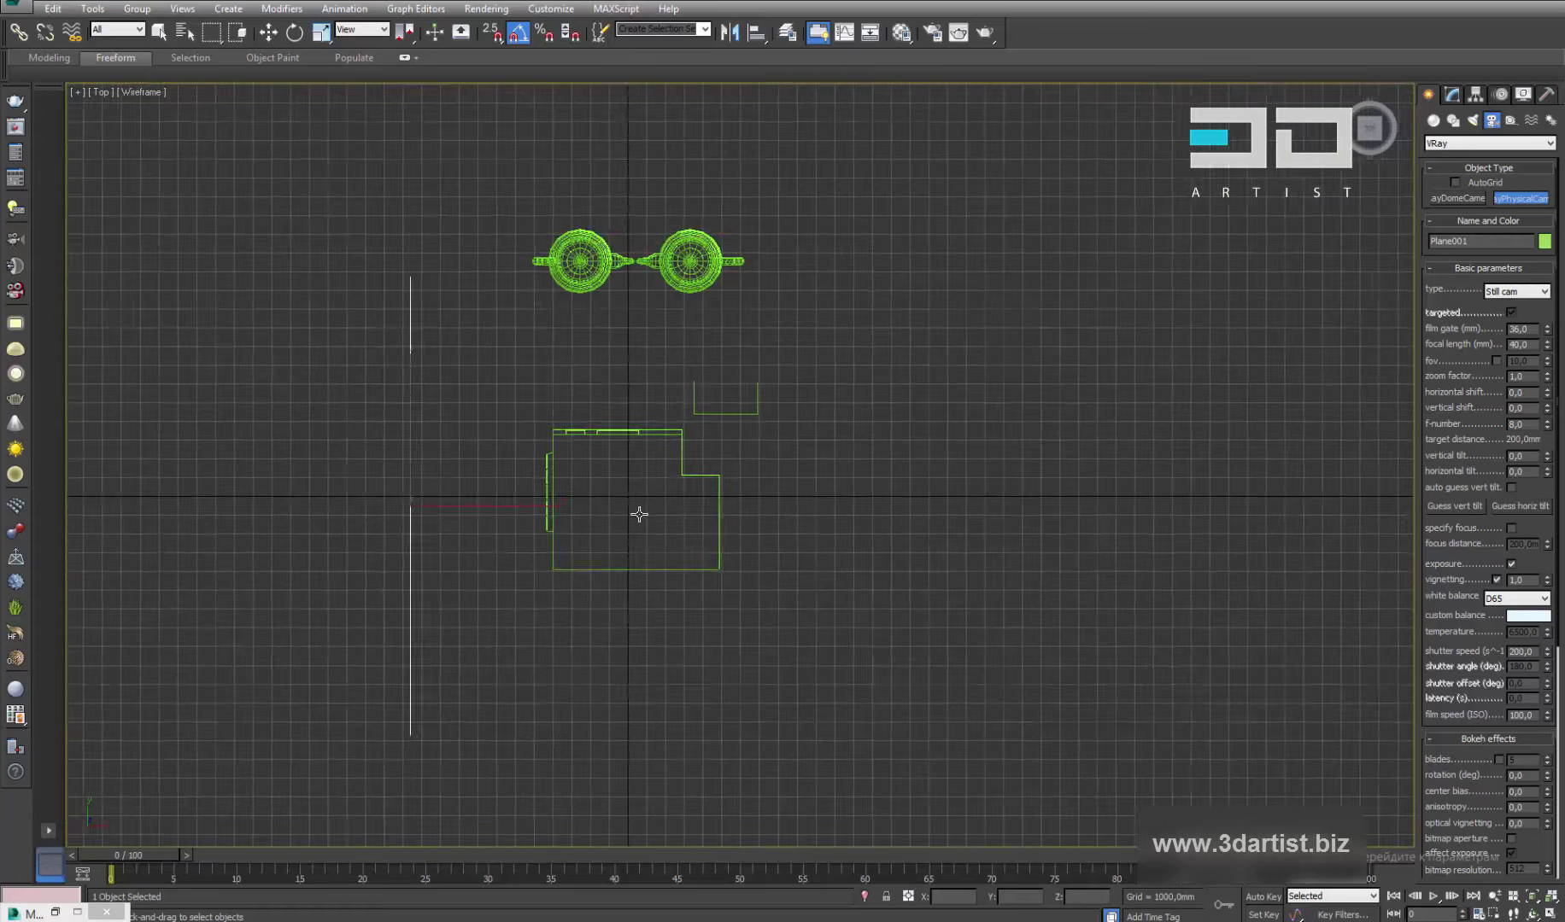
{"action": "scroll", "coordinate": [639, 515], "scroll_direction": "up", "scroll_amount": 4}
{"action": "left_click_drag", "start_coordinate": [790, 630], "coordinate": [445, 408]}
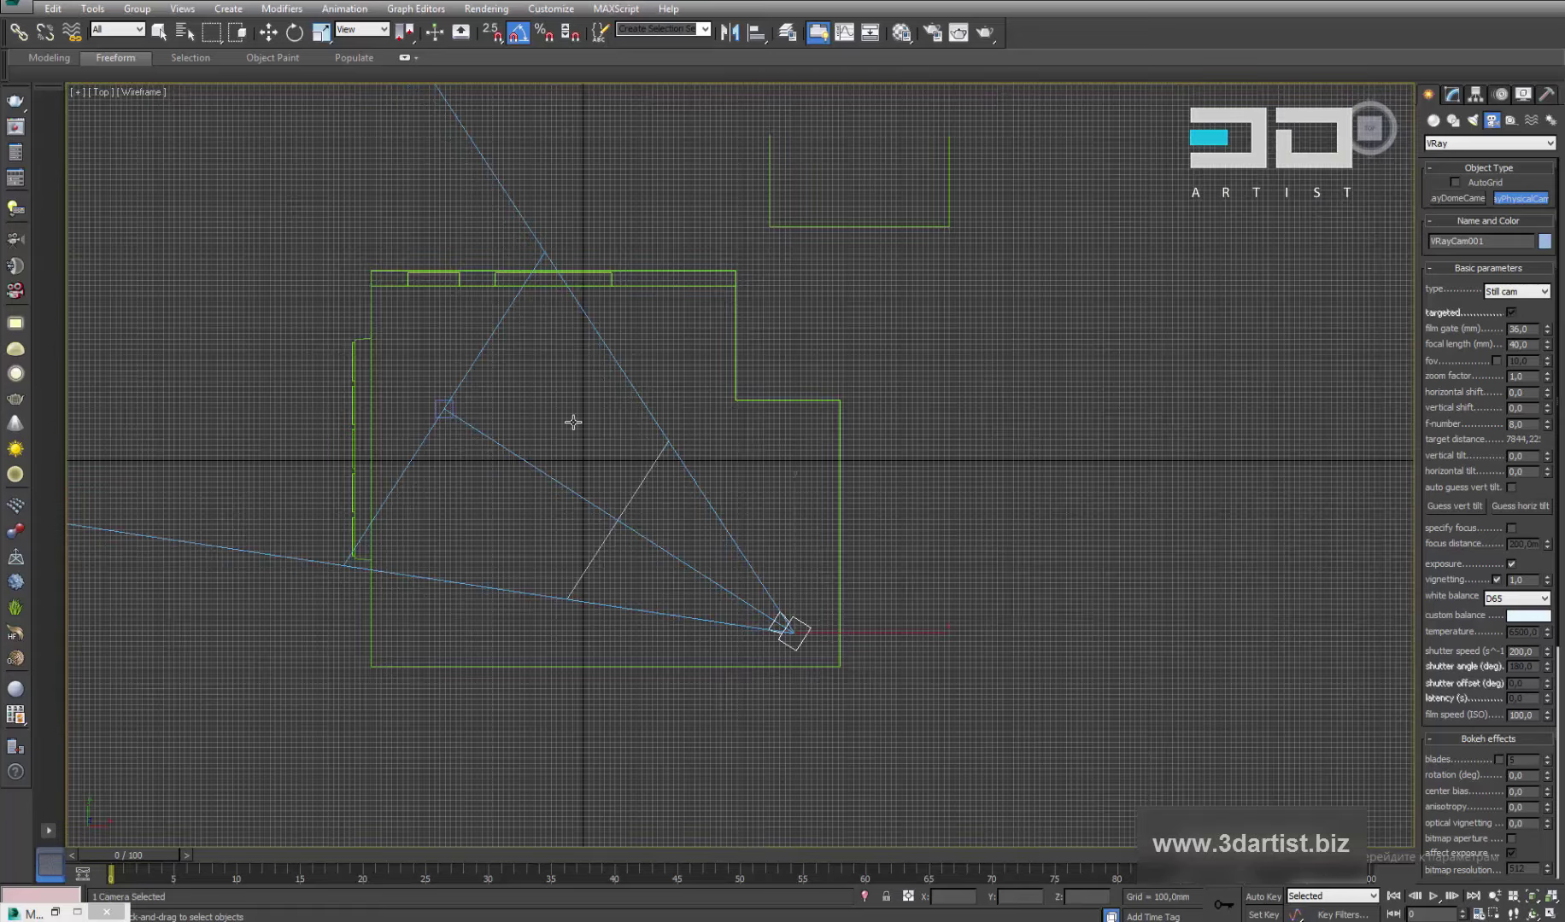
{"action": "key", "text": "alt+w"}
{"action": "key", "text": "alt+w"}
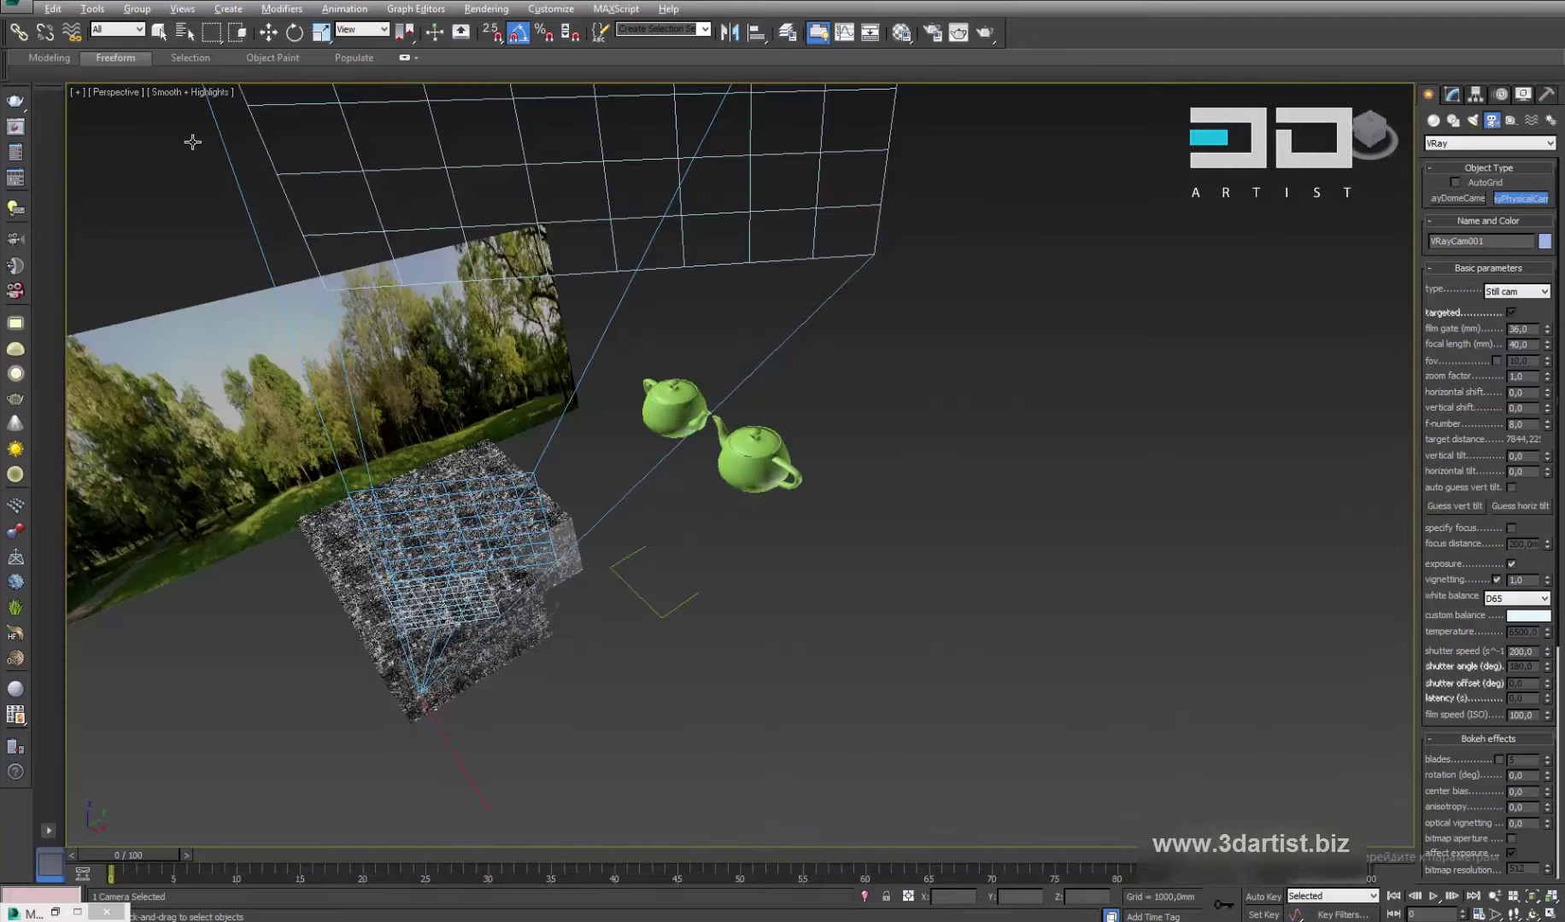
Show the room through VRayCam001 in the perspective viewport and pan the view, raising the camera to about 1586 mm in Z
{"action": "left_click", "coordinate": [115, 91]}
{"action": "mouse_move", "coordinate": [238, 112]}
{"action": "left_click", "coordinate": [405, 114]}
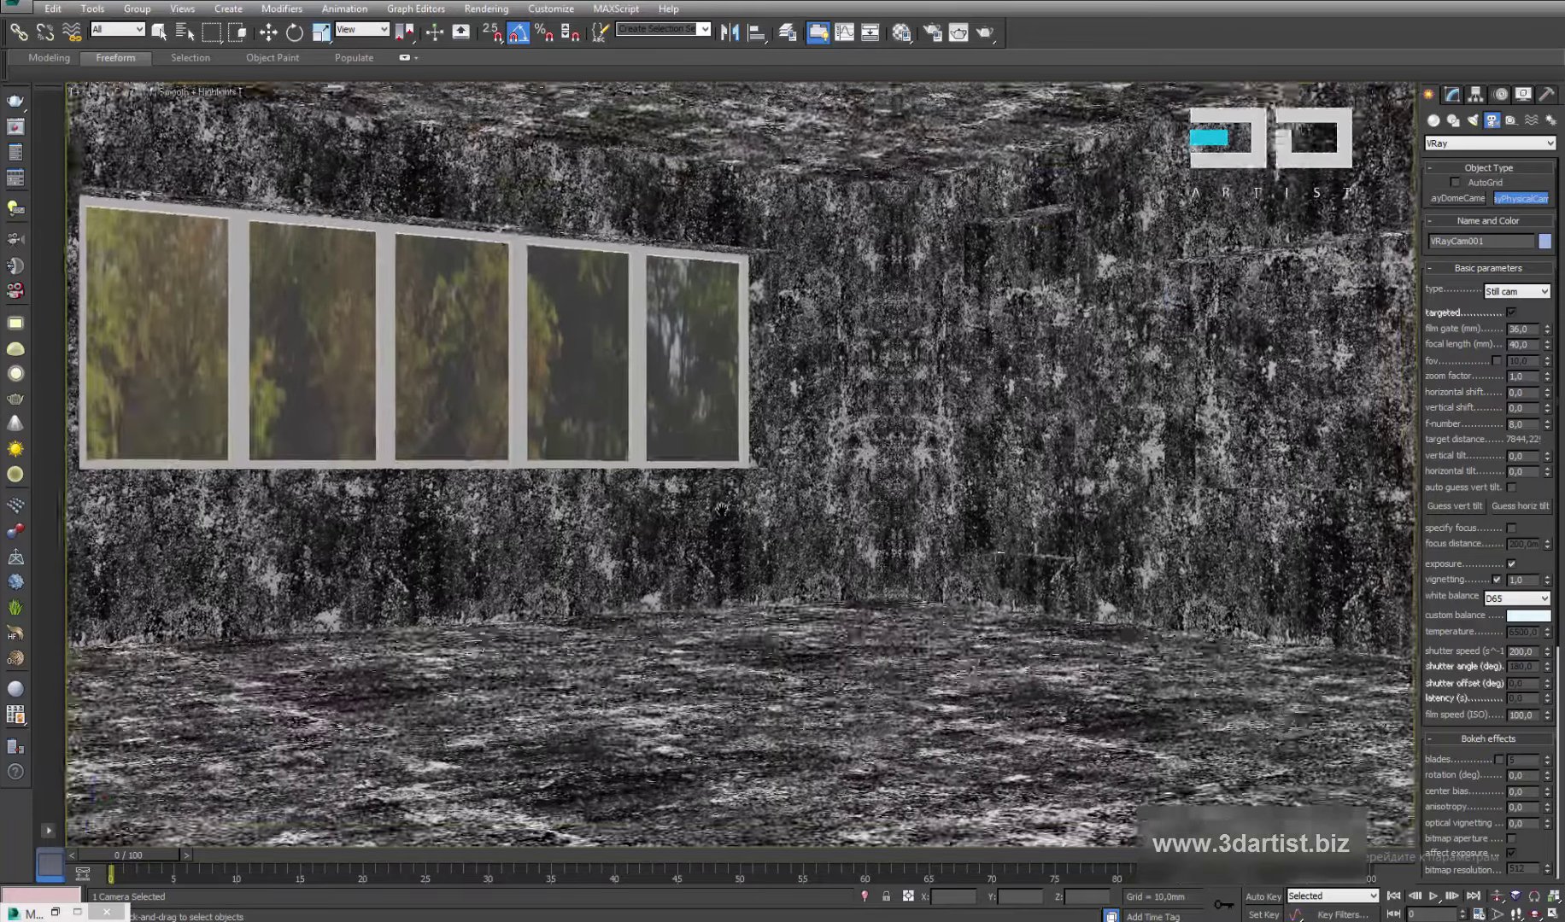
{"action": "left_click_drag", "start_coordinate": [722, 510], "coordinate": [762, 570]}
{"action": "right_click", "coordinate": [897, 500]}
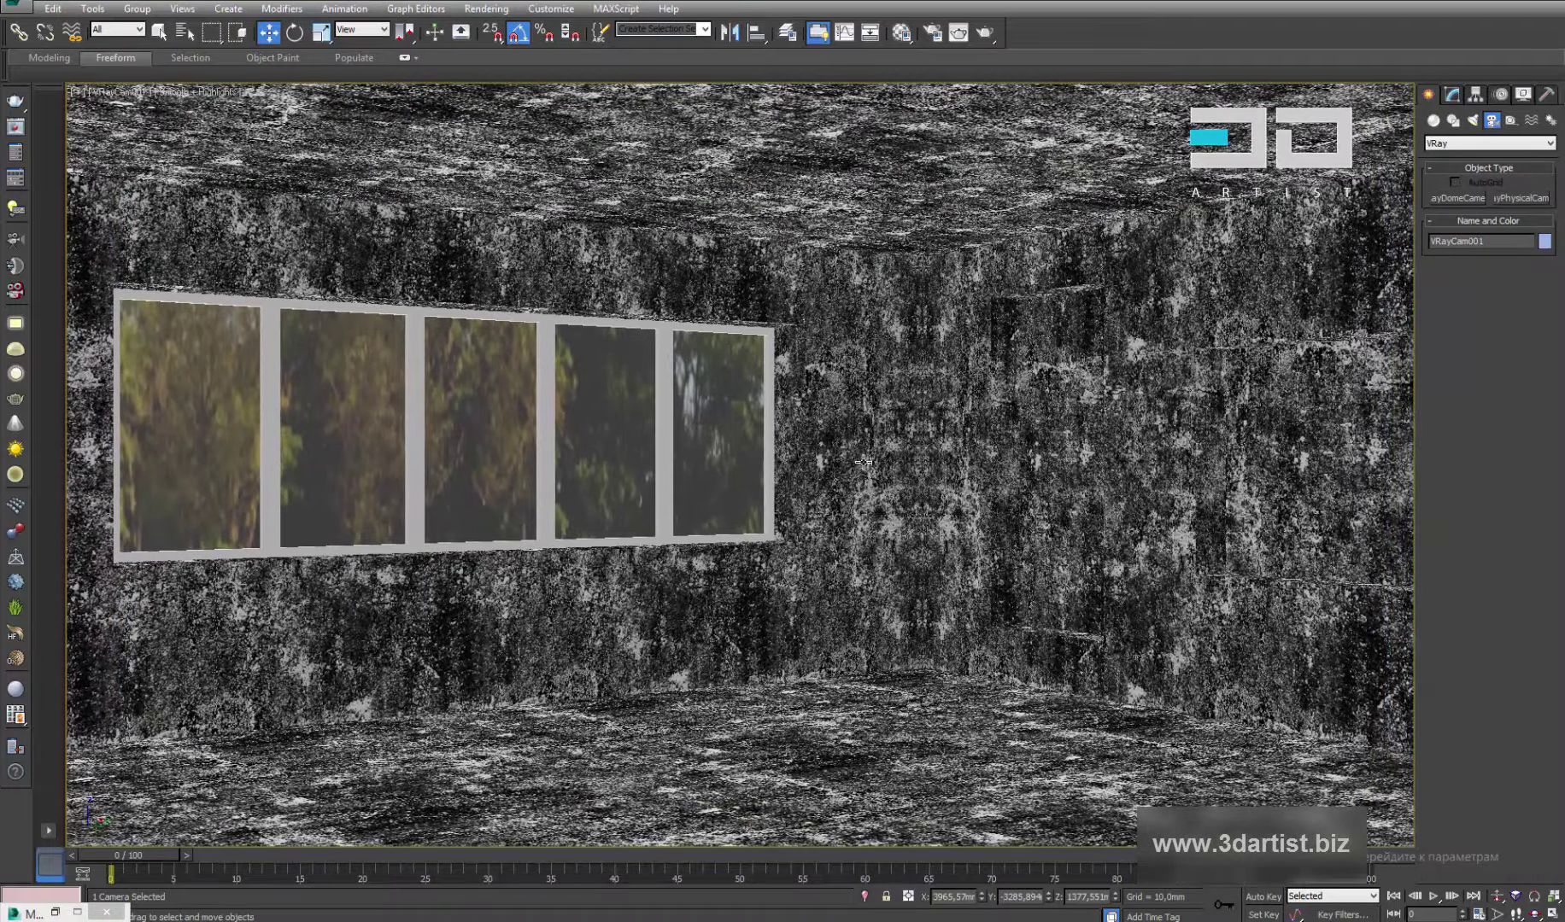
{"action": "right_click", "coordinate": [849, 459]}
{"action": "left_click", "coordinate": [870, 469]}
{"action": "left_click_drag", "start_coordinate": [719, 504], "coordinate": [743, 543]}
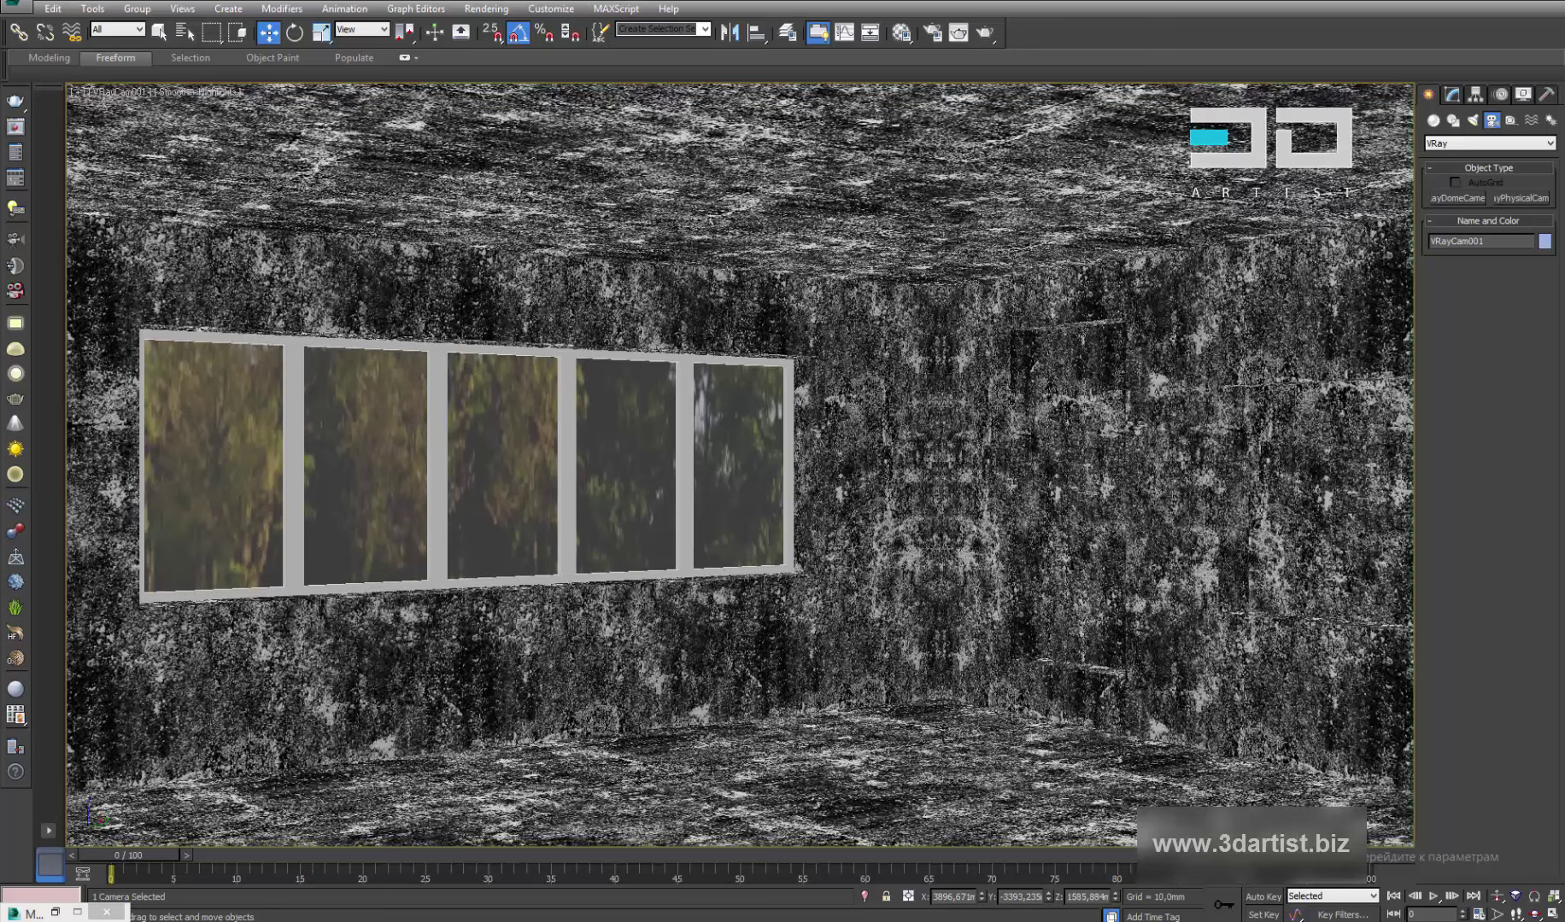
Reduce the V-Ray camera's focal length to about 30.1 mm in its basic parameters
{"action": "right_click", "coordinate": [868, 538]}
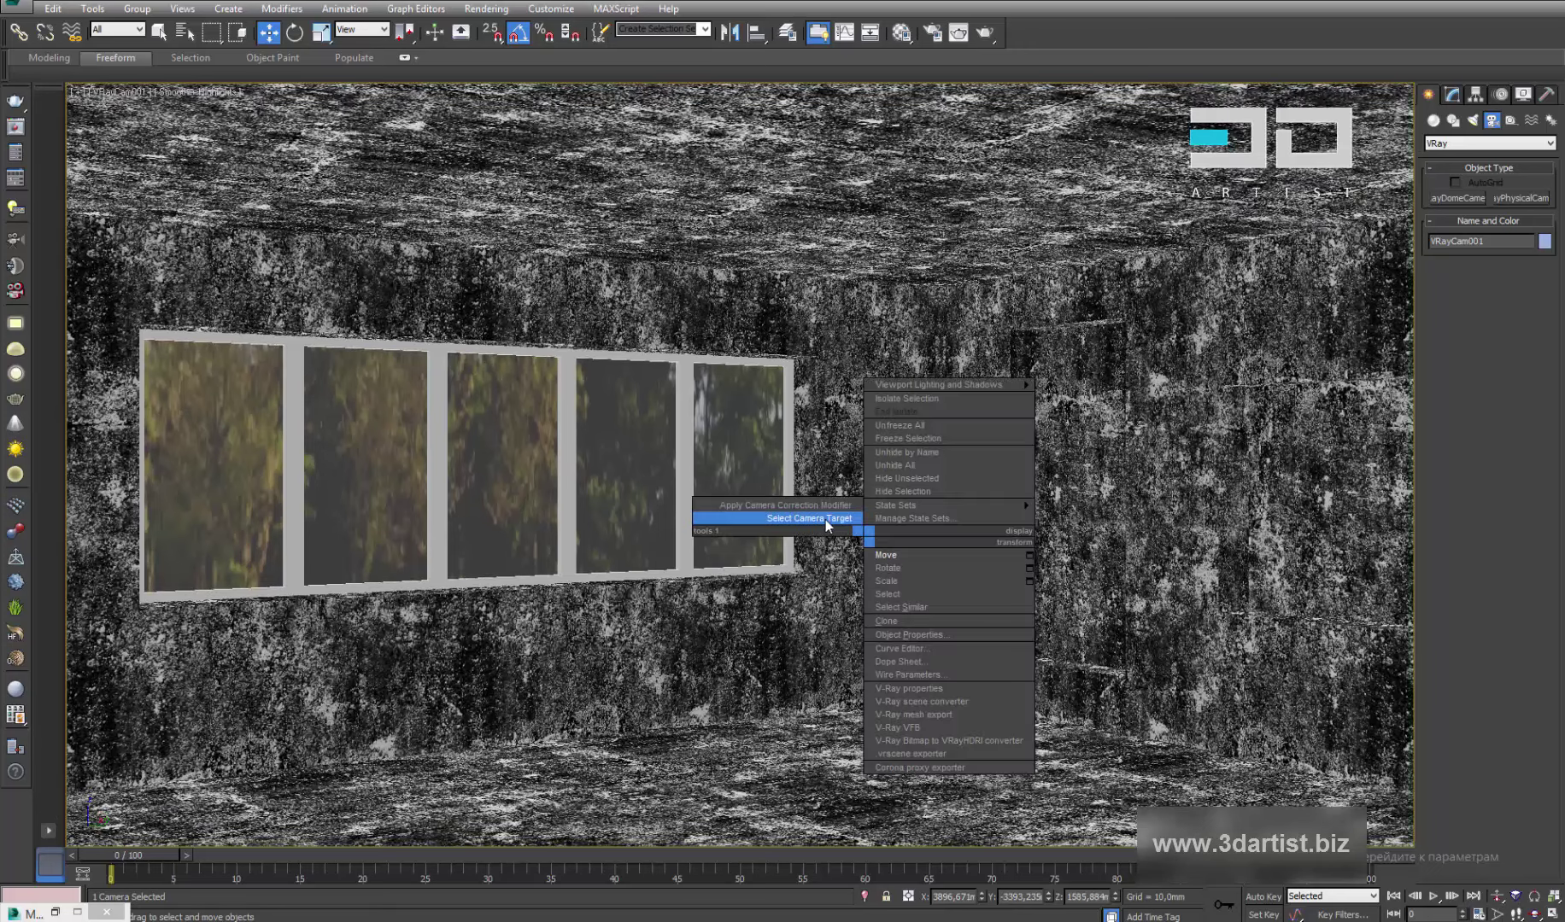
{"action": "left_click", "coordinate": [536, 363]}
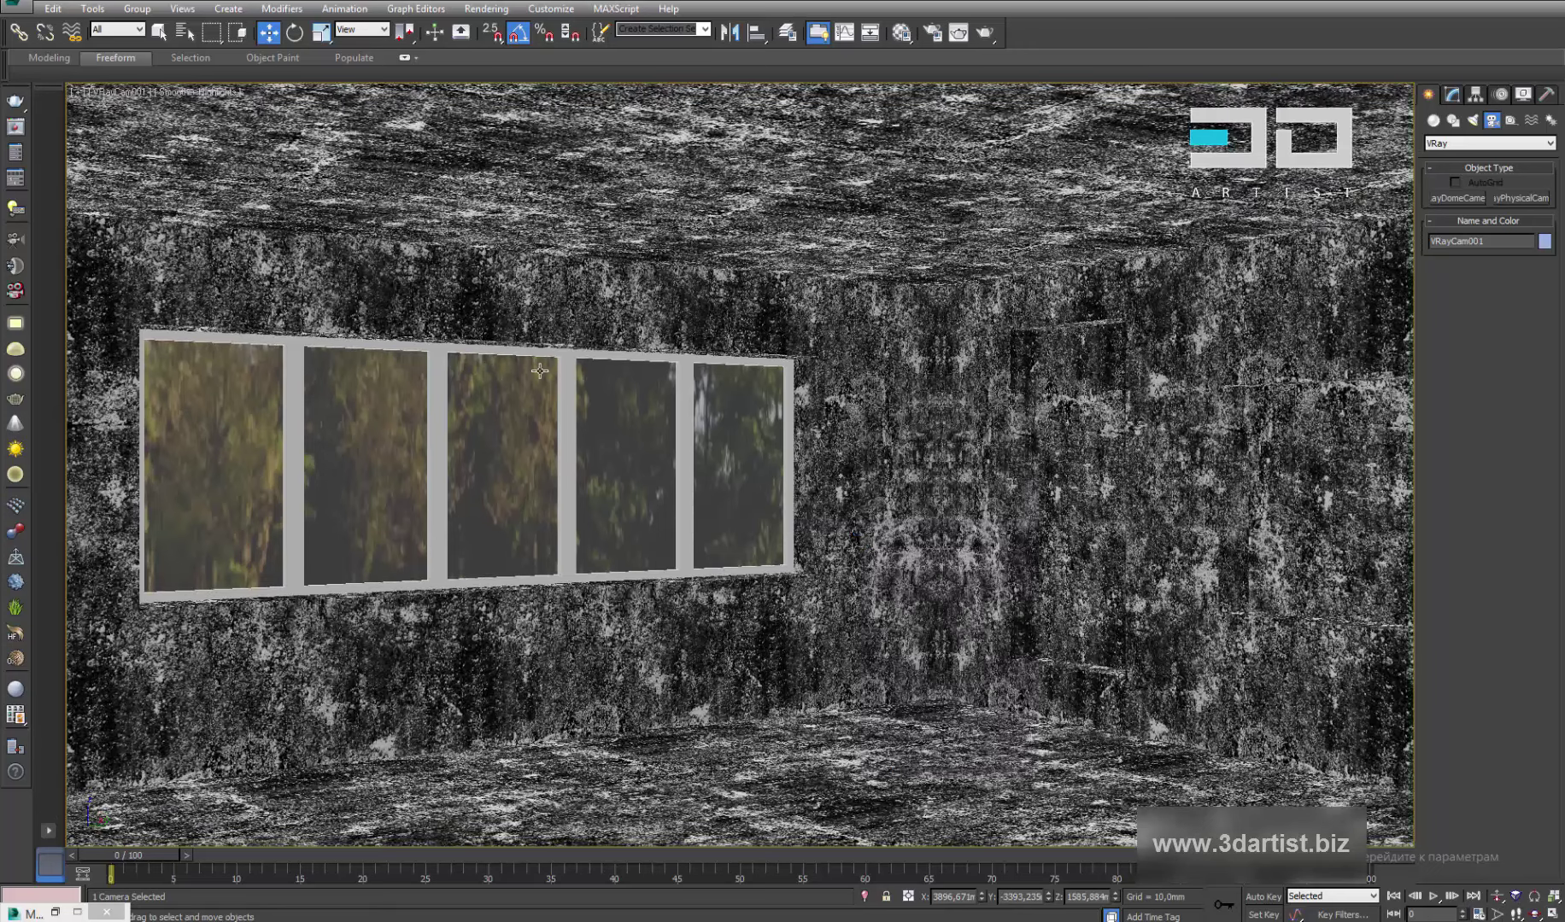
{"action": "key", "text": "alt+w"}
{"action": "right_click", "coordinate": [525, 329]}
{"action": "key", "text": "alt+w"}
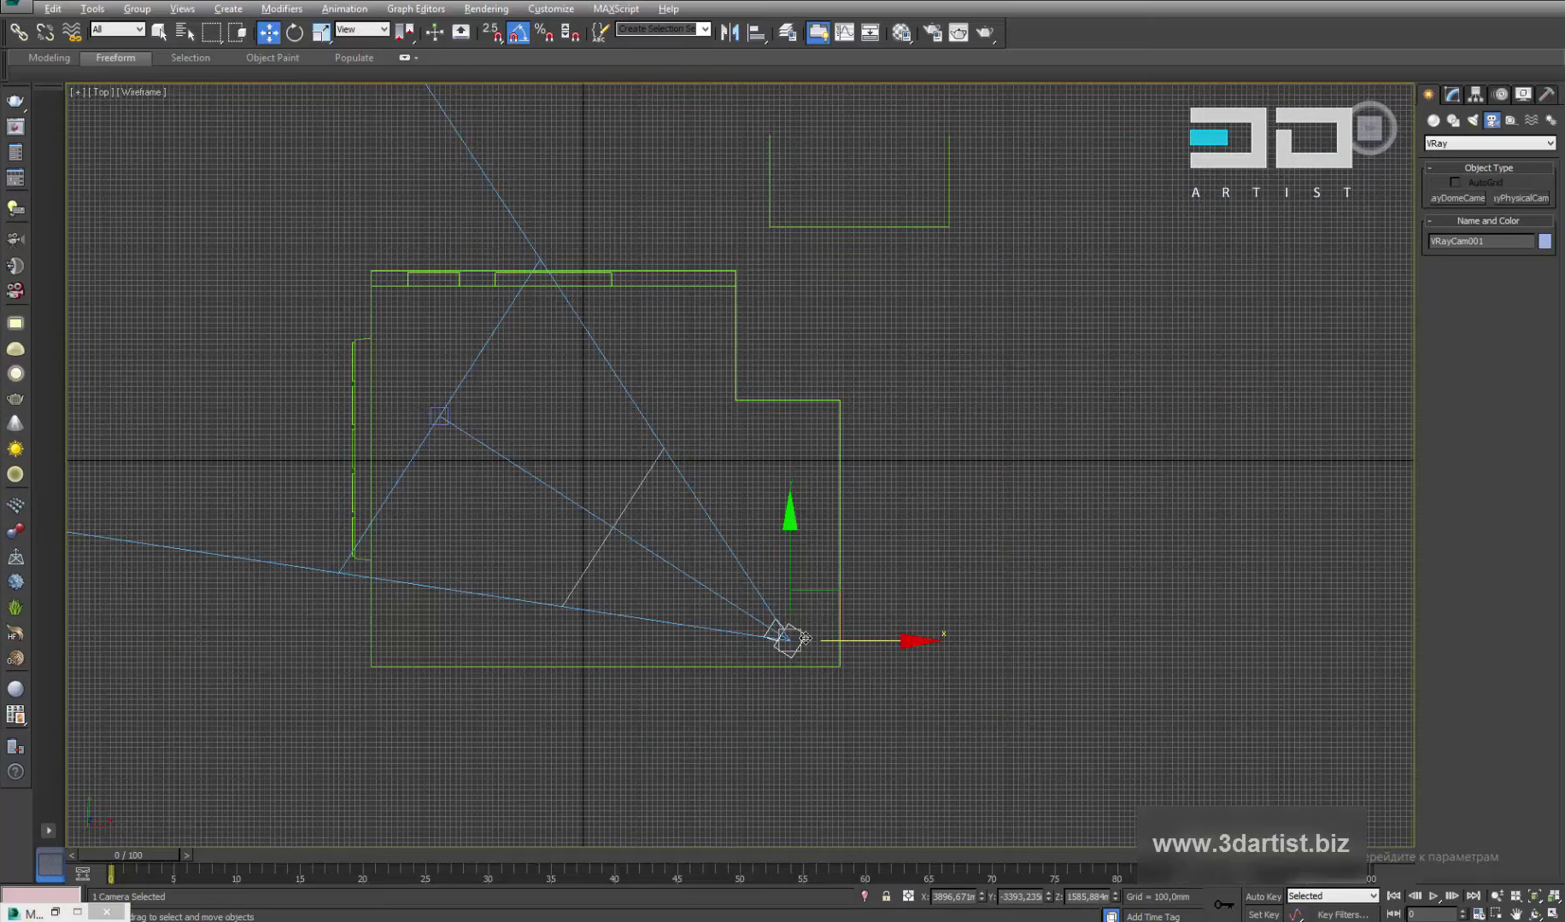
{"action": "left_click", "coordinate": [1457, 97]}
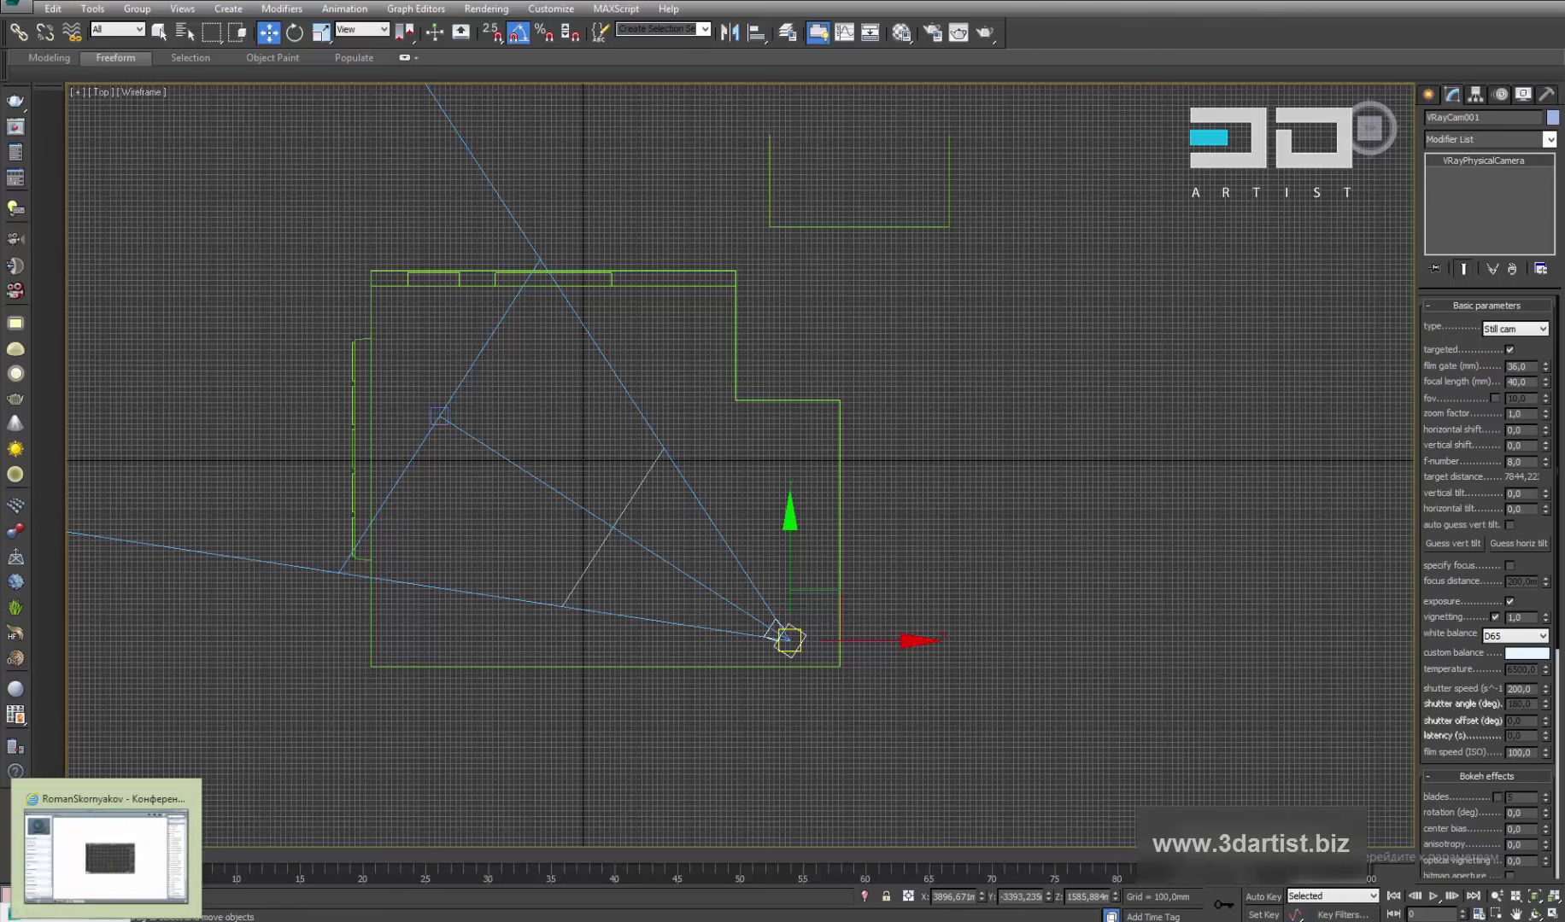
{"action": "scroll", "coordinate": [1467, 611], "scroll_direction": "down", "scroll_amount": 3}
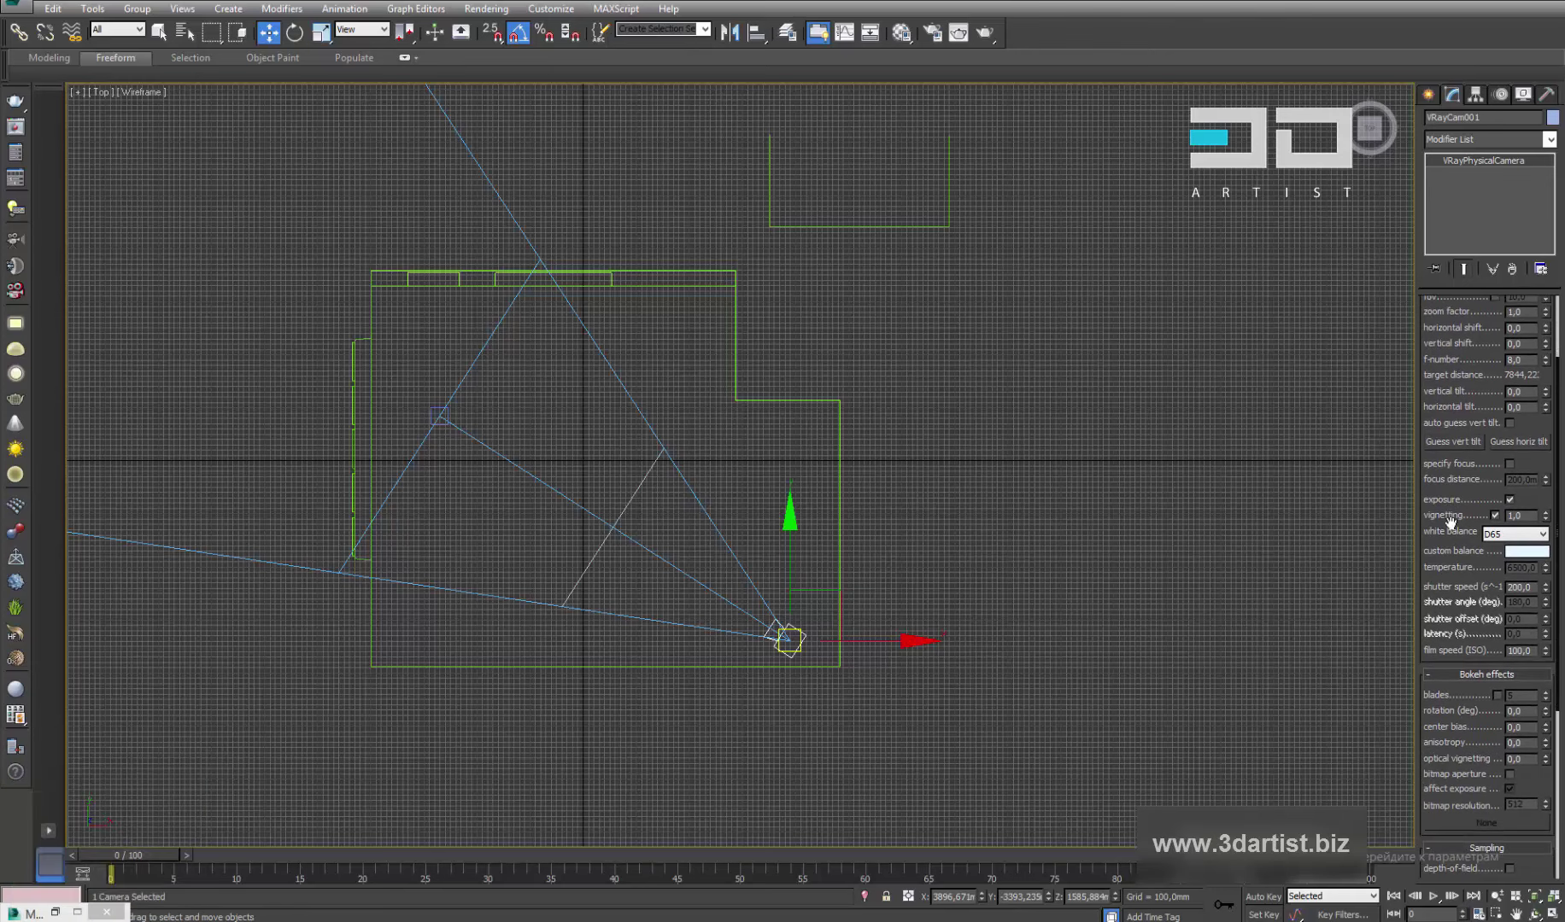
{"action": "scroll", "coordinate": [1479, 599], "scroll_direction": "up", "scroll_amount": 3}
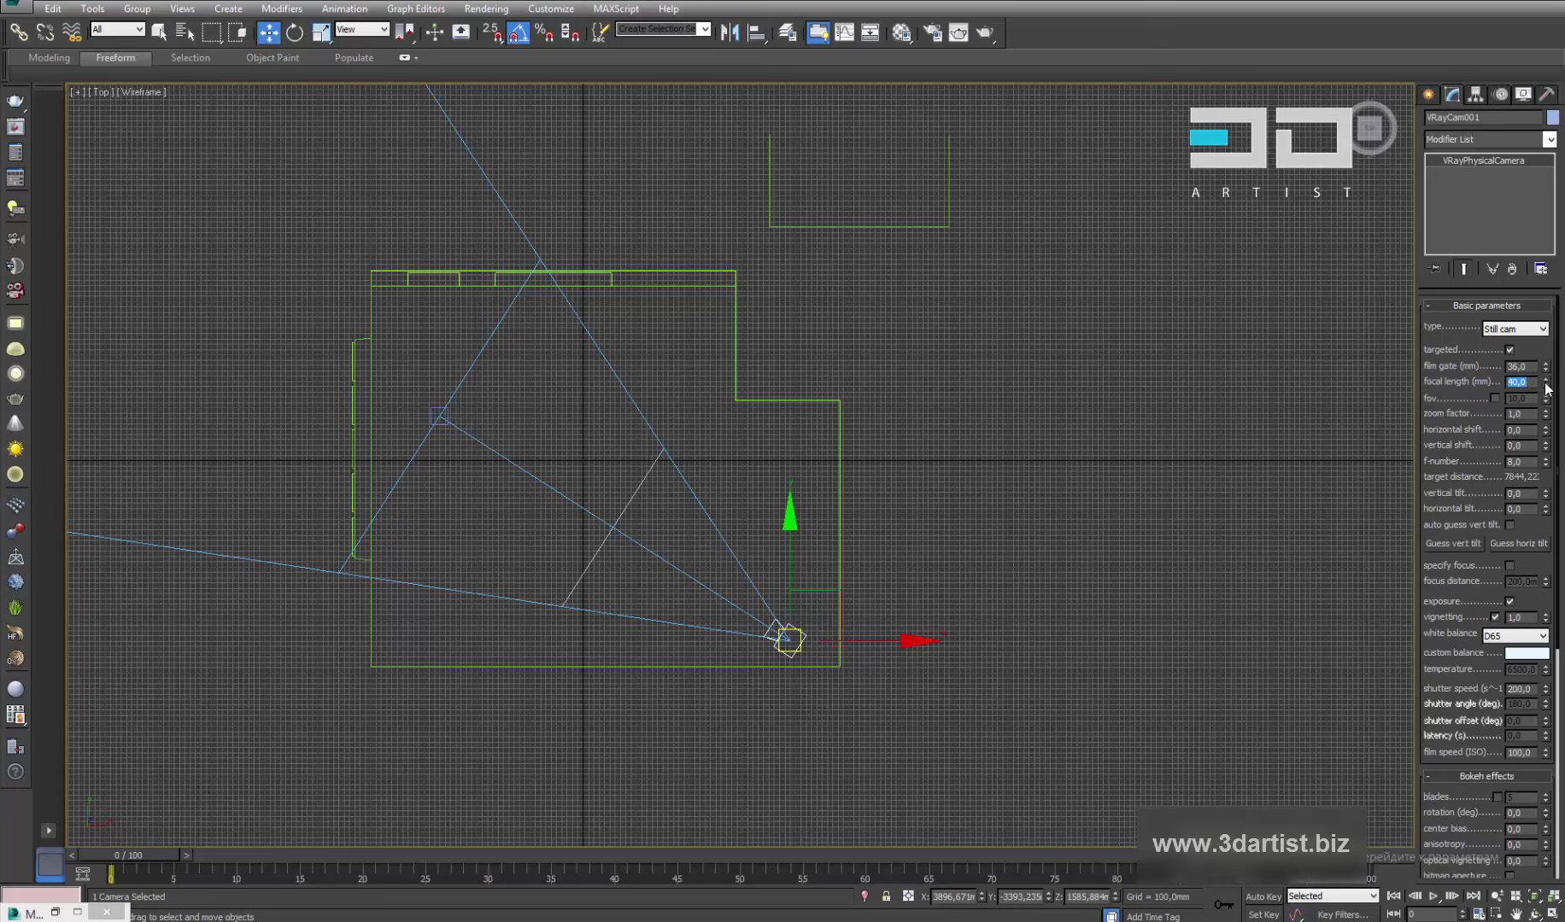
{"action": "mouse_move", "coordinate": [1546, 388]}
{"action": "left_mouse_down"}
{"action": "mouse_move", "coordinate": [1541, 367]}
{"action": "mouse_move", "coordinate": [1547, 395]}
{"action": "left_mouse_up"}
Reframe the window wall in the camera view, with the camera at about X 3994, Y -3241, Z 1575 mm
{"action": "key", "text": "alt+w"}
{"action": "key", "text": "alt+w"}
{"action": "left_click_drag", "start_coordinate": [864, 527], "coordinate": [892, 541]}
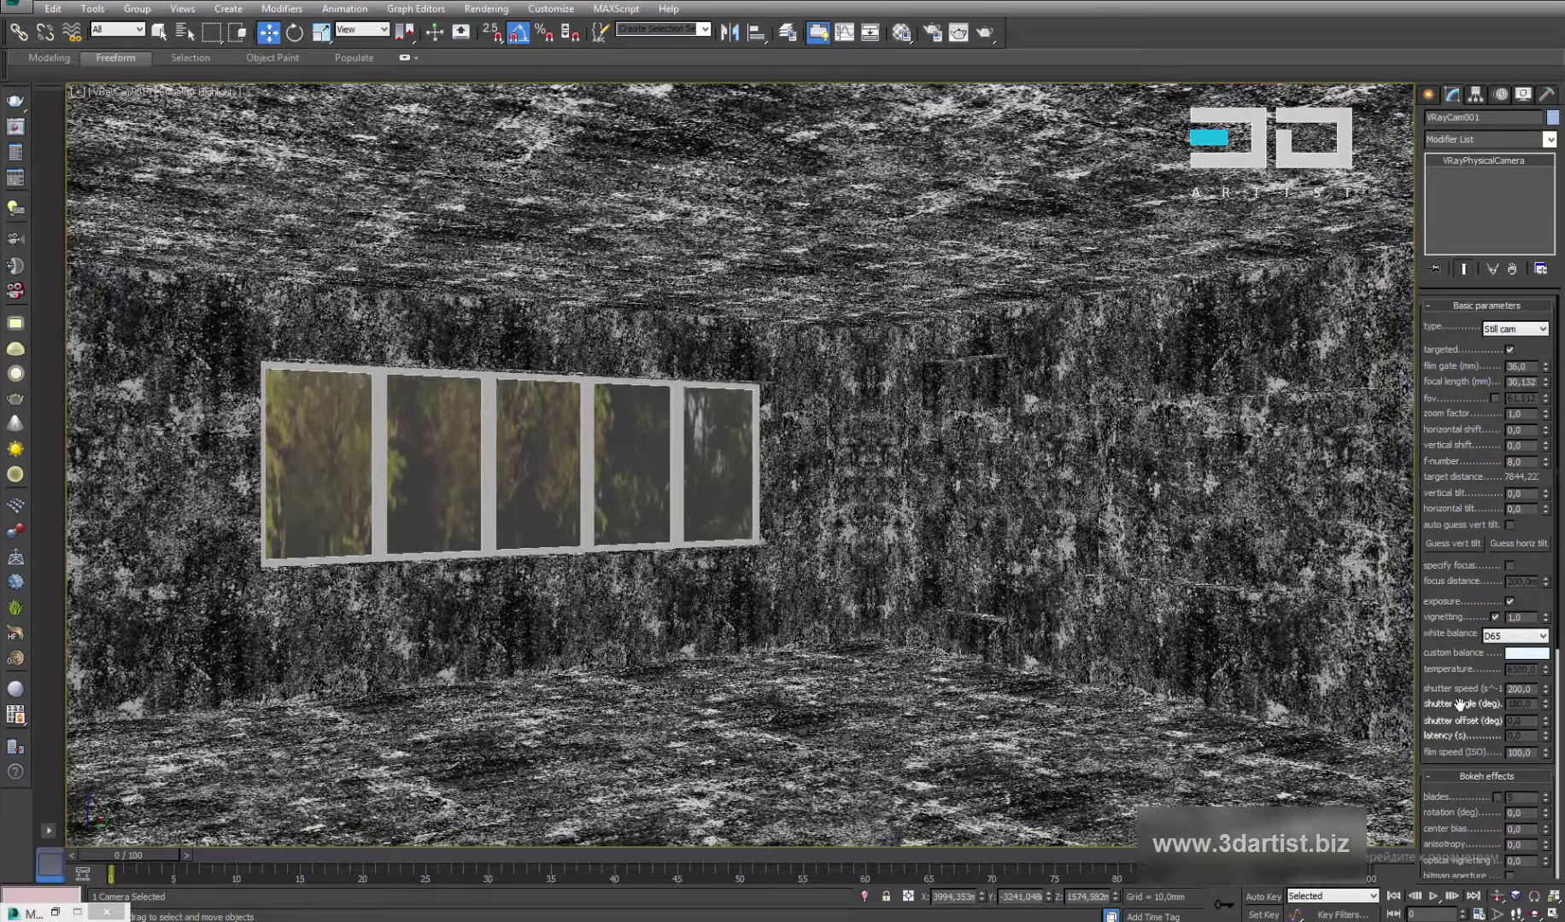
Set the camera's shutter speed to 100, film speed to ISO 400 and white balance to Neutral
{"action": "type", "text": "1"}
{"action": "left_click", "coordinate": [1527, 641]}
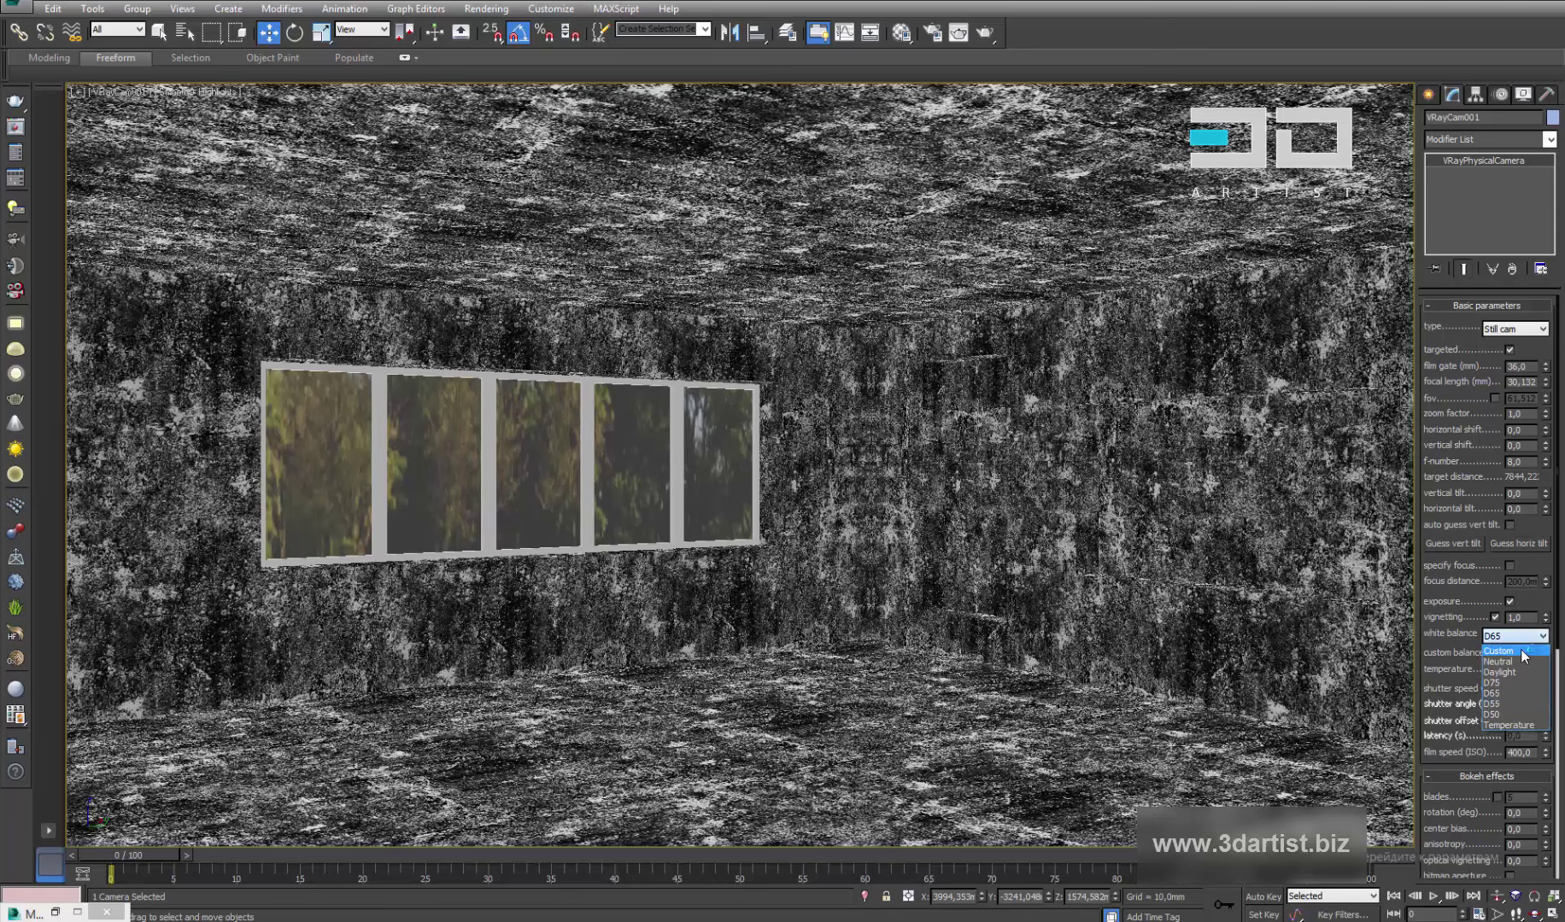
{"action": "left_click", "coordinate": [1522, 652]}
{"action": "left_click", "coordinate": [1536, 636]}
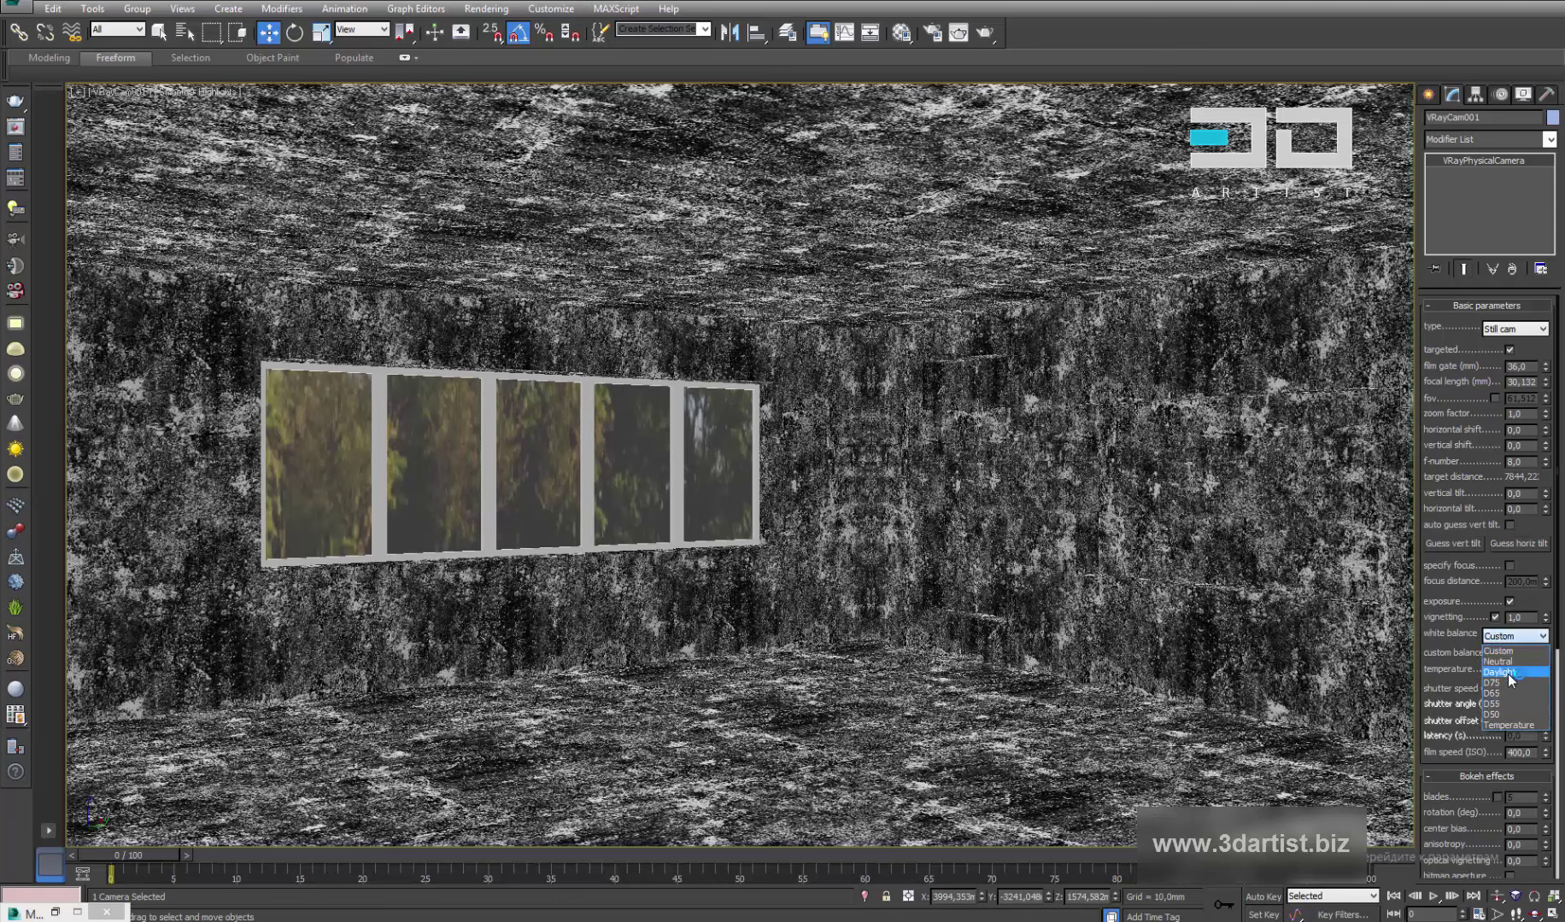
{"action": "left_click", "coordinate": [1499, 661]}
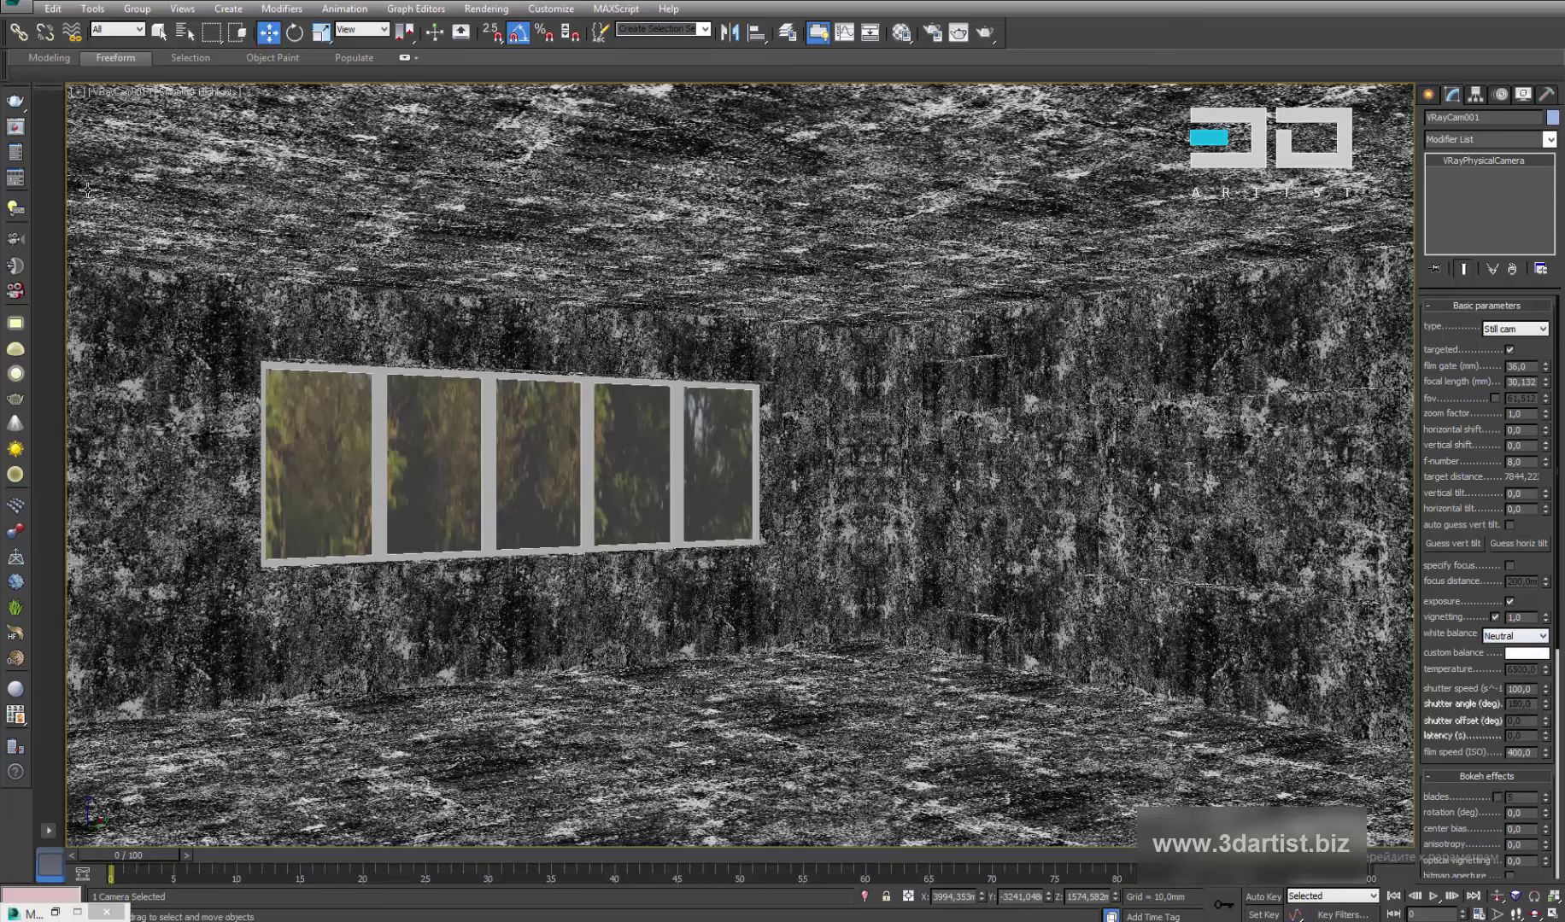
Select the landscape backdrop plane in wireframe and move it behind the window, to about Y 2838, Z 1785 mm in shaded display
{"action": "key", "text": "F3"}
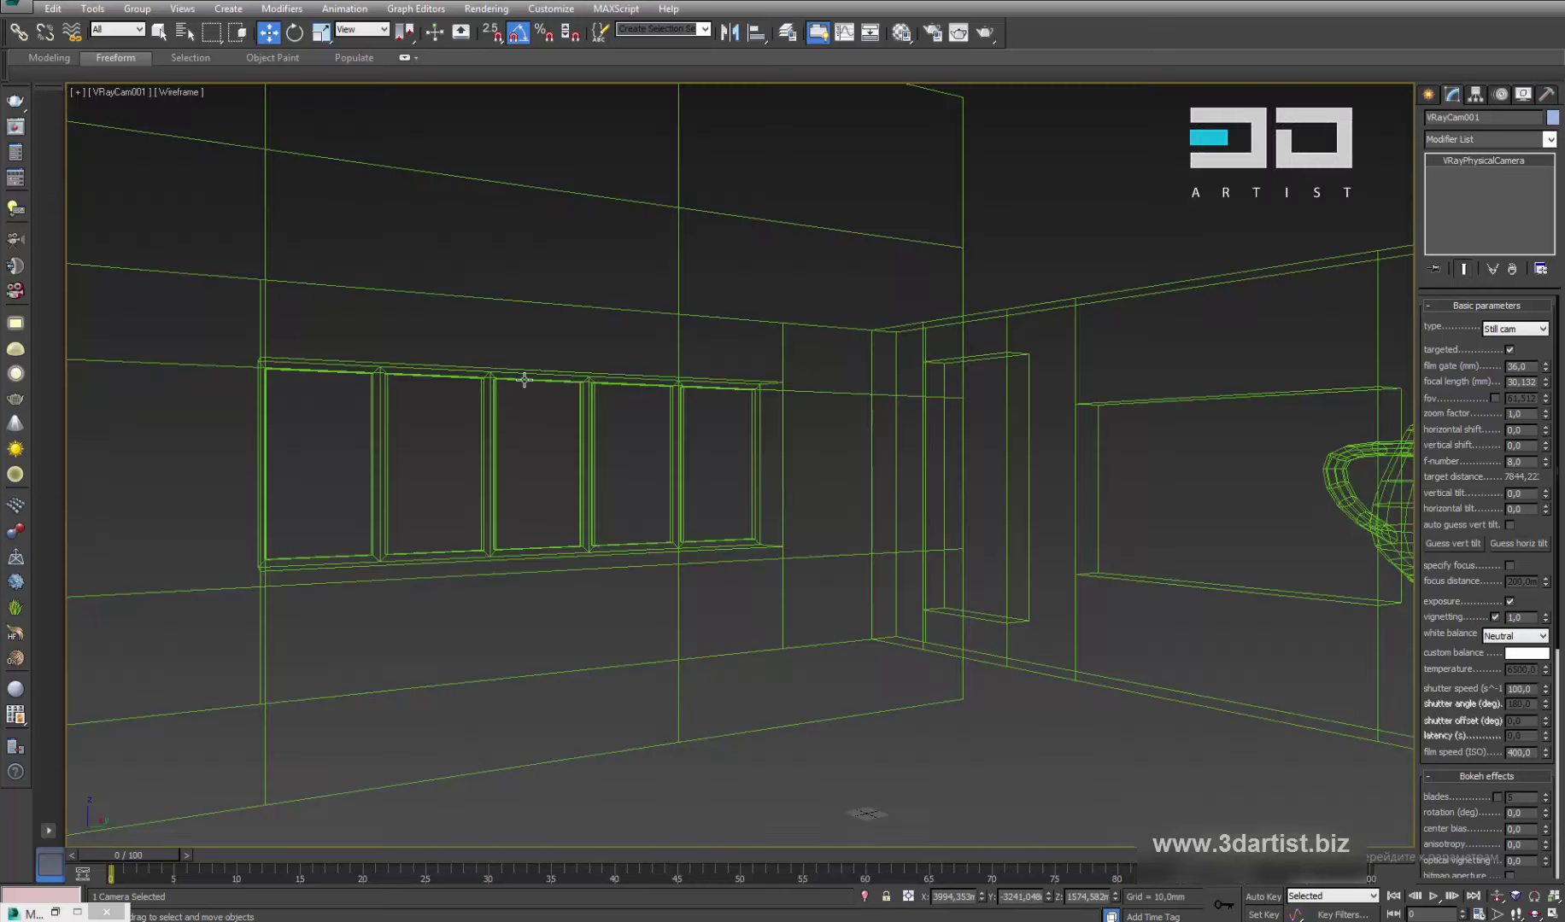
{"action": "right_click", "coordinate": [531, 297]}
{"action": "left_click", "coordinate": [424, 170]}
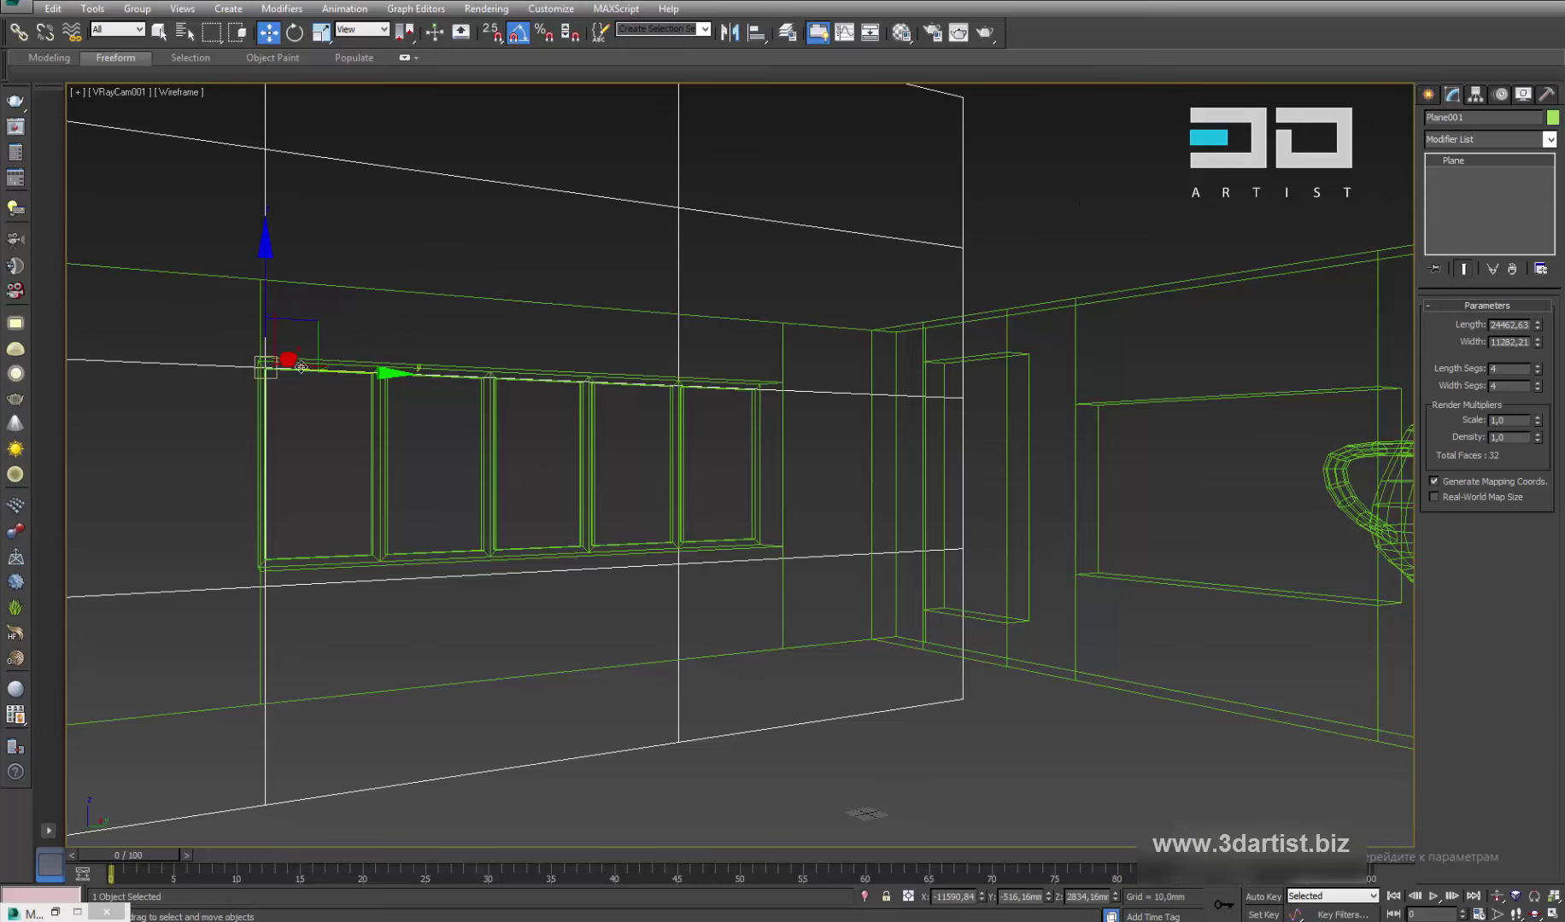
{"action": "key", "text": "F3"}
{"action": "left_click_drag", "start_coordinate": [314, 331], "coordinate": [579, 398]}
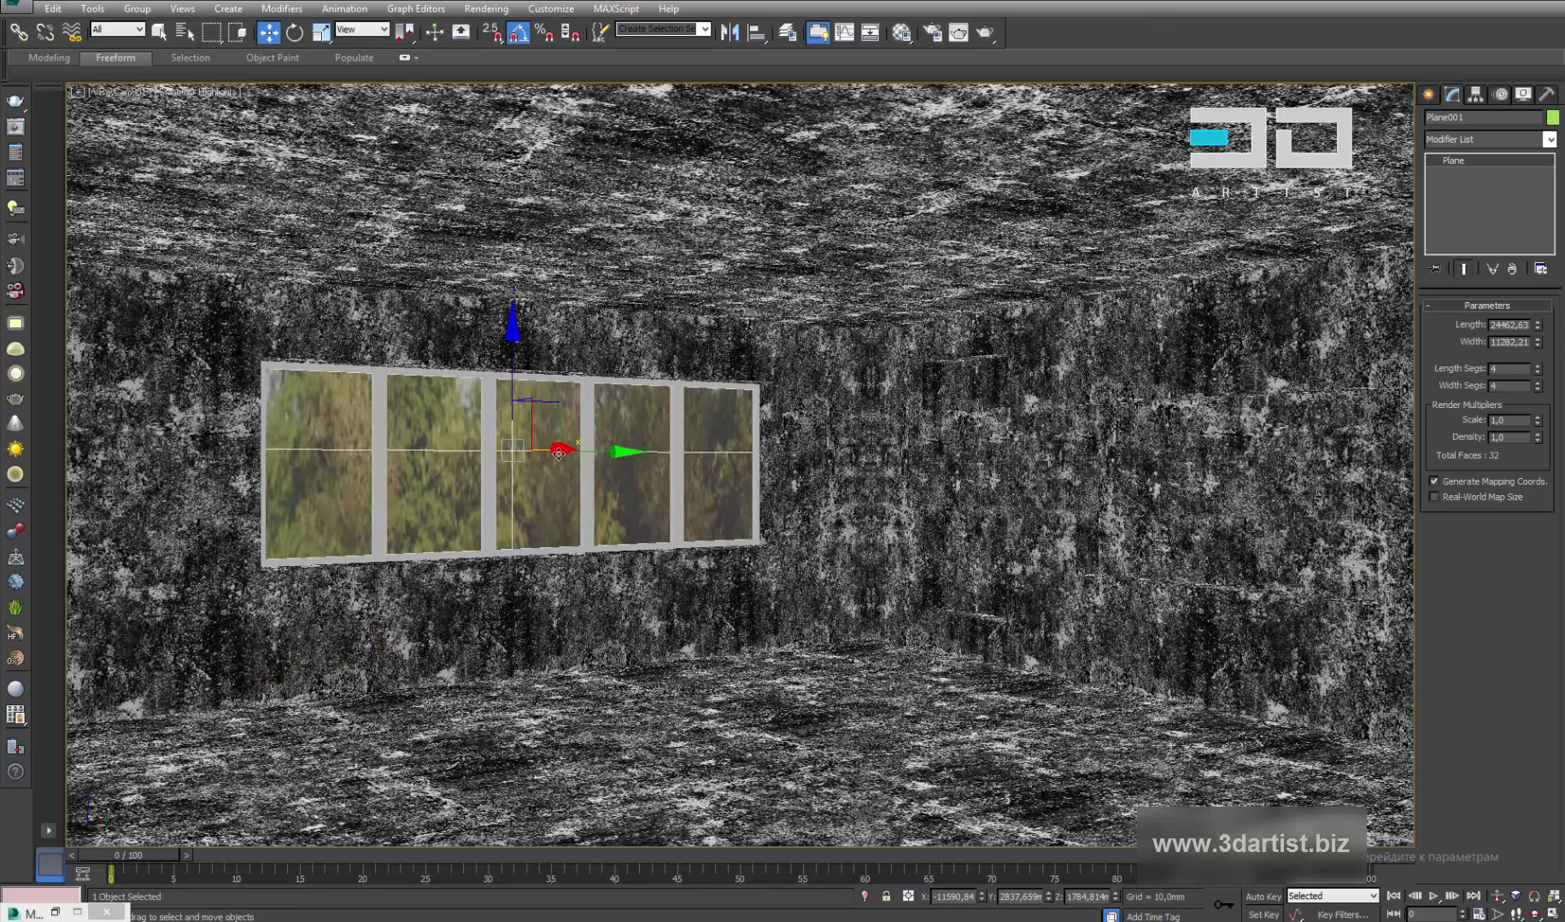
Undo the latest changes and push the backdrop plane farther from the window, to about X -38547, Y 13983 mm
{"action": "key", "text": "ctrl+z"}
{"action": "key", "text": "ctrl+z"}
{"action": "left_click_drag", "start_coordinate": [235, 531], "coordinate": [586, 517]}
Stretch the backdrop plane along Y to about 133 % and lower it to about -223 mm in Z
{"action": "right_click", "coordinate": [563, 443]}
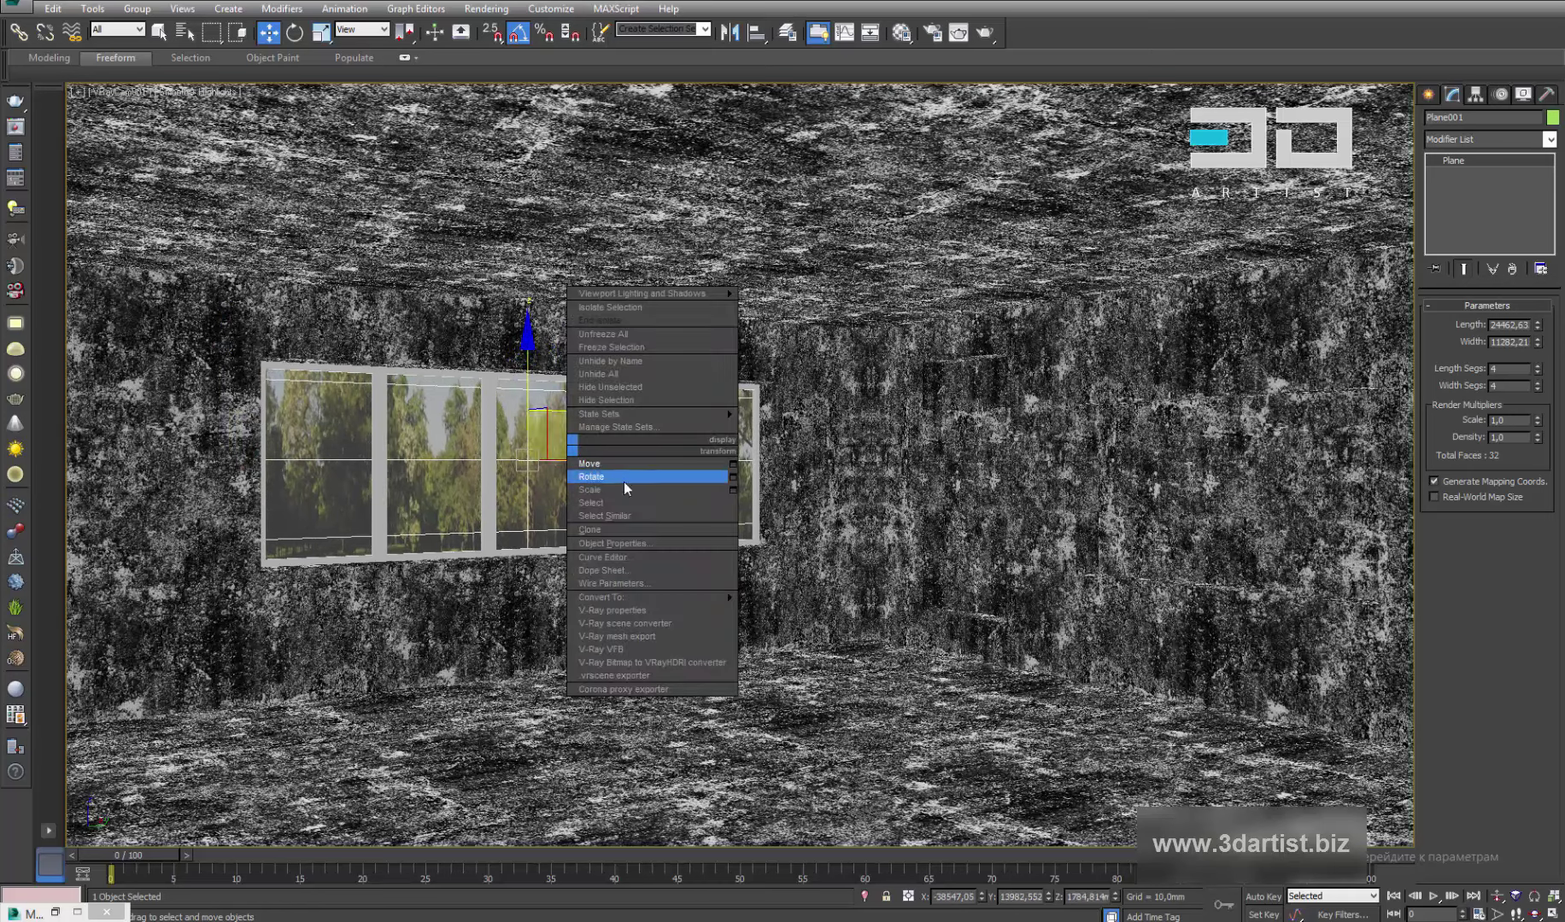
{"action": "left_click", "coordinate": [628, 480]}
{"action": "left_click_drag", "start_coordinate": [408, 458], "coordinate": [542, 444]}
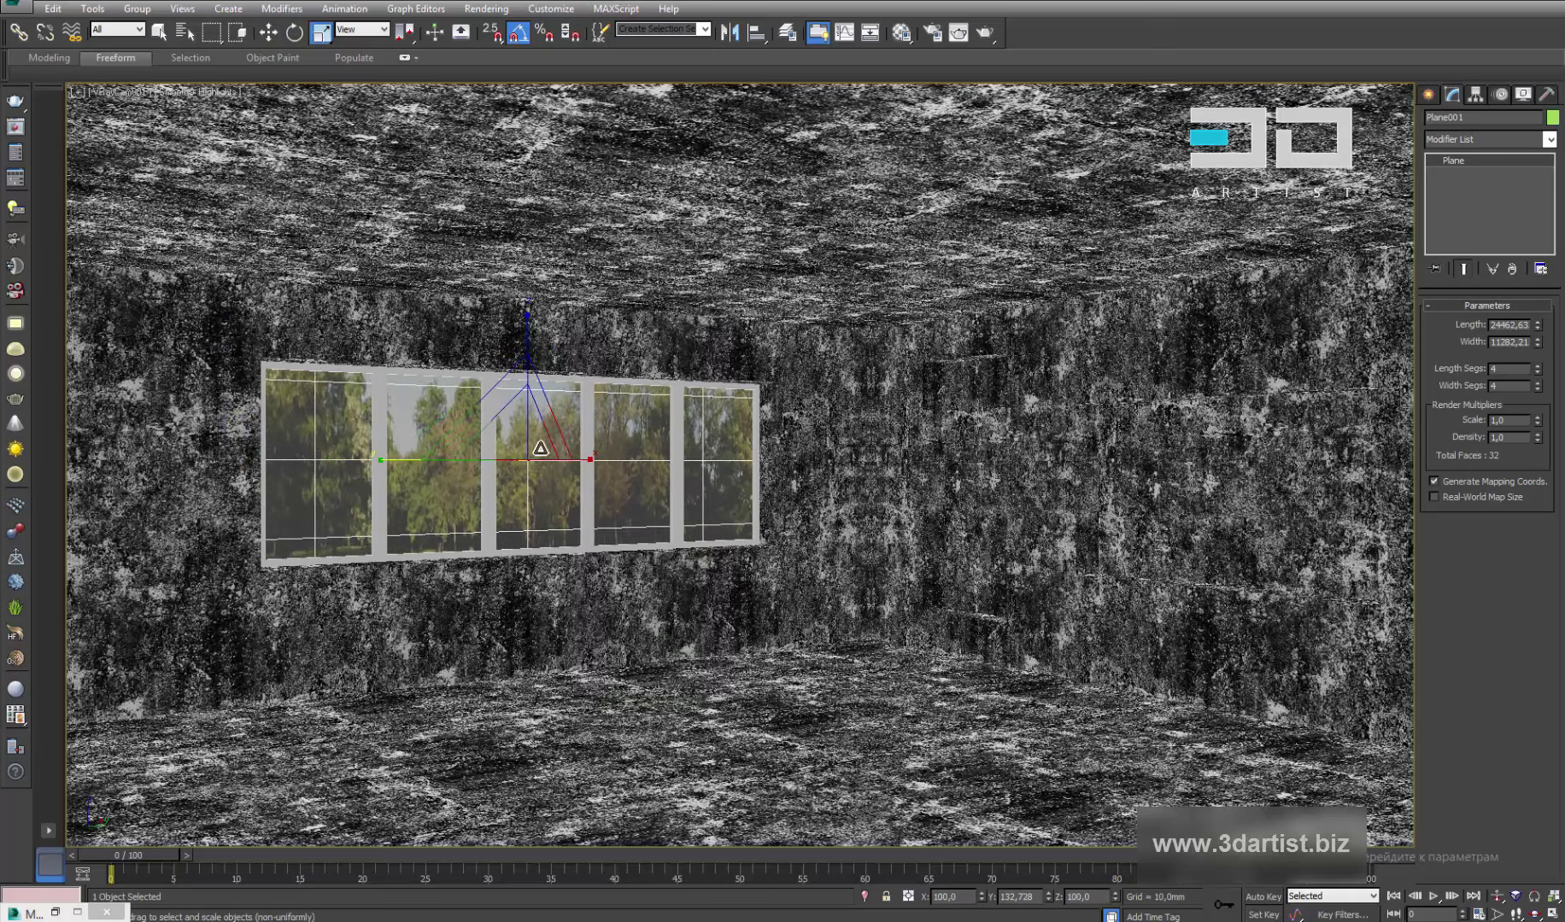
{"action": "right_click", "coordinate": [553, 450]}
{"action": "left_click", "coordinate": [611, 454]}
{"action": "left_click_drag", "start_coordinate": [526, 376], "coordinate": [514, 427]}
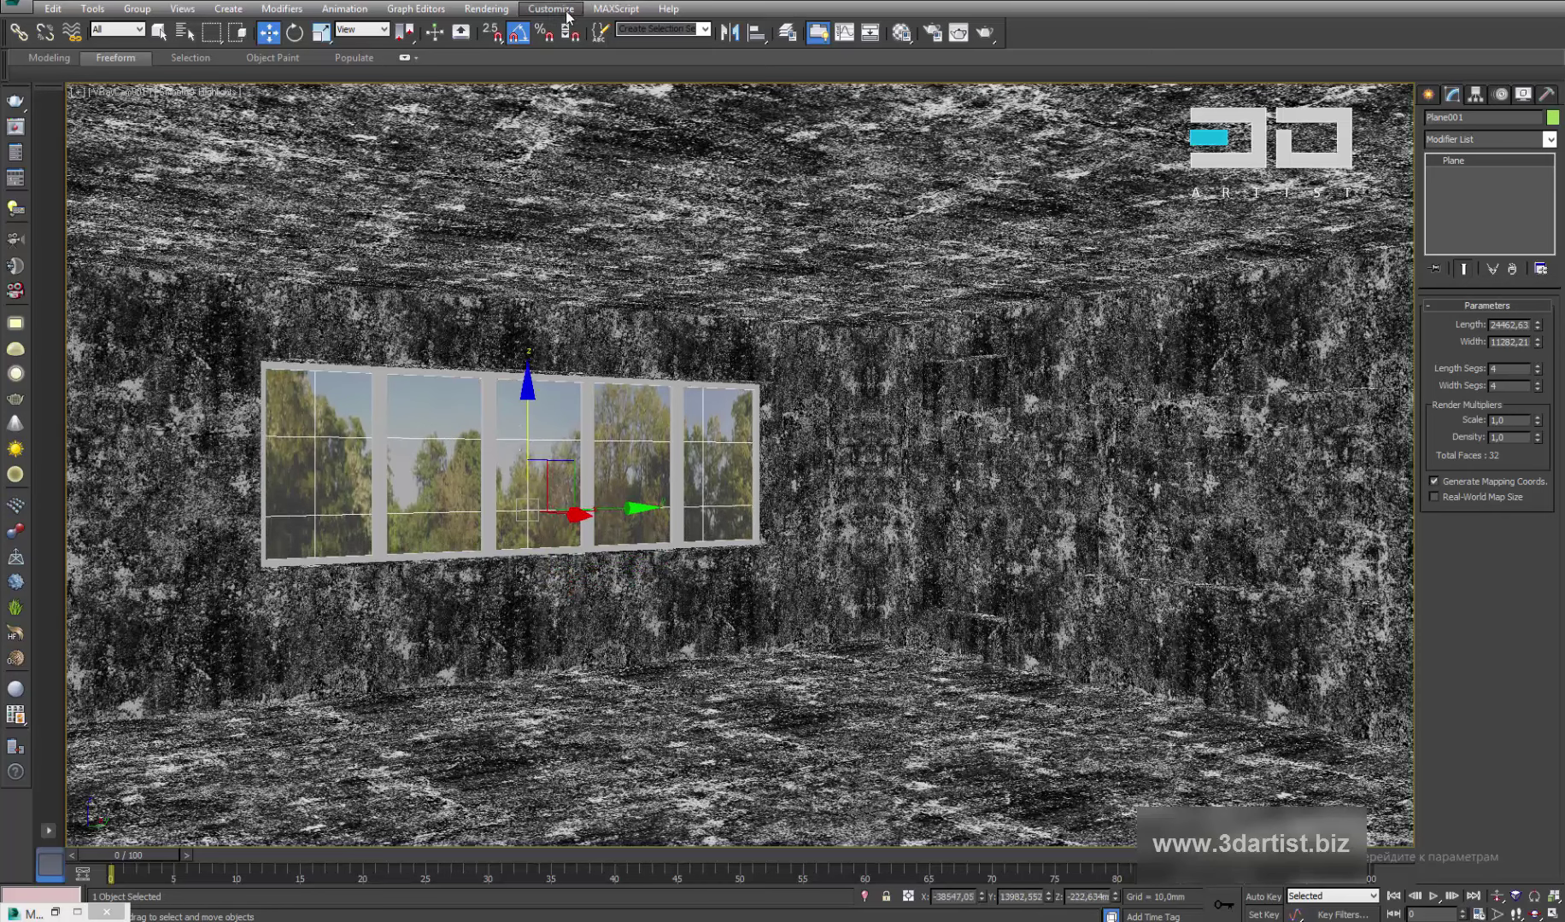
Start rendering the VRayCam001 view at 900 x 675 pixels from Render Setup
{"action": "left_click", "coordinate": [485, 8]}
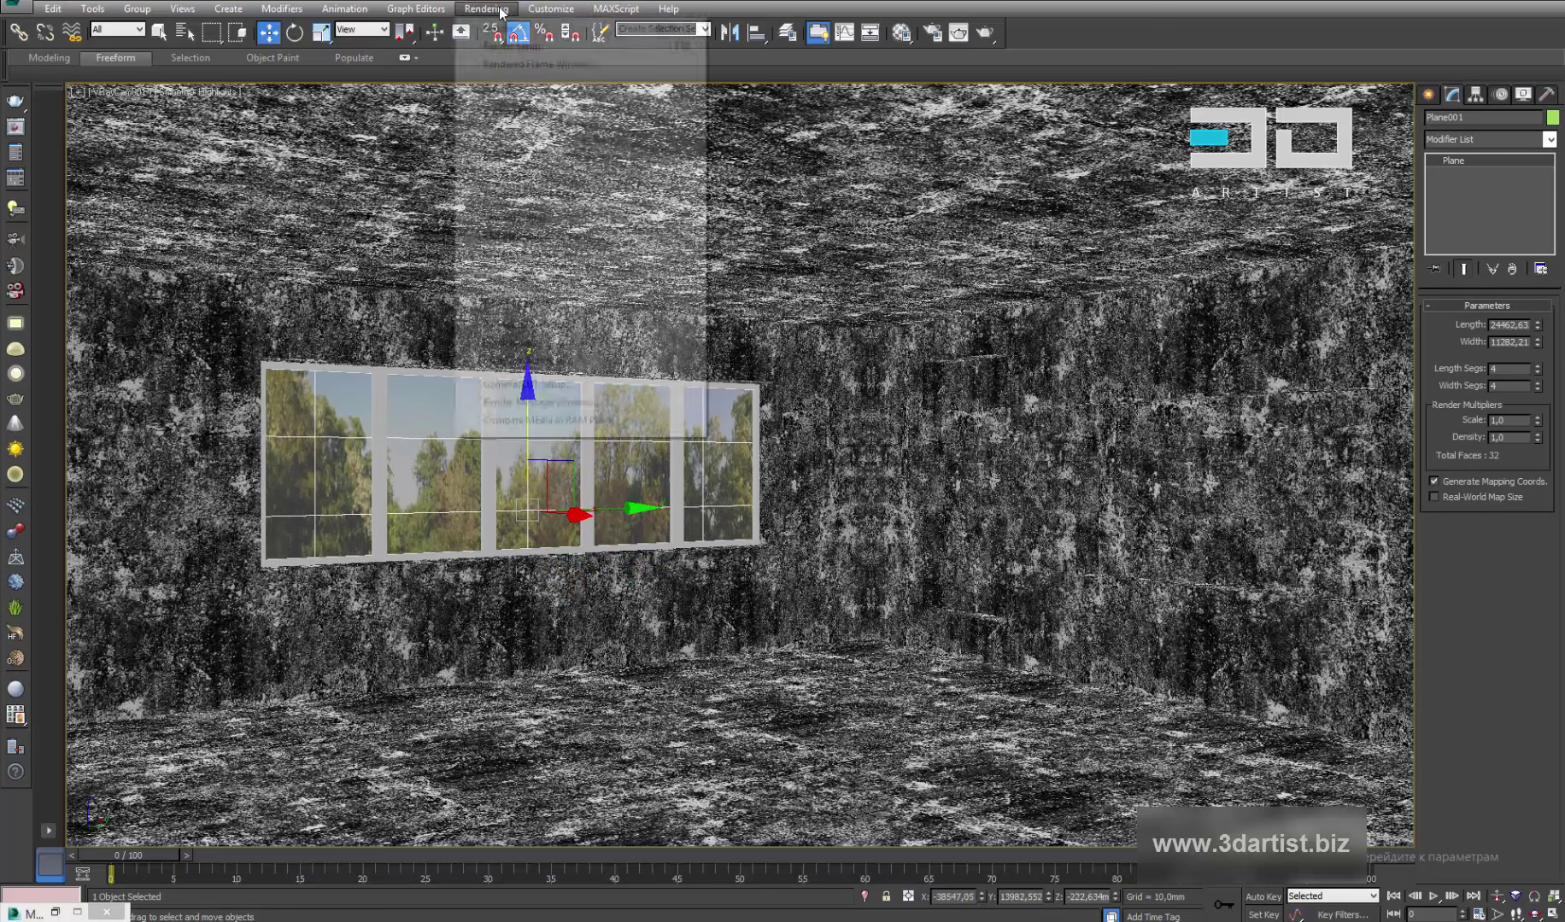
{"action": "left_click", "coordinate": [495, 47]}
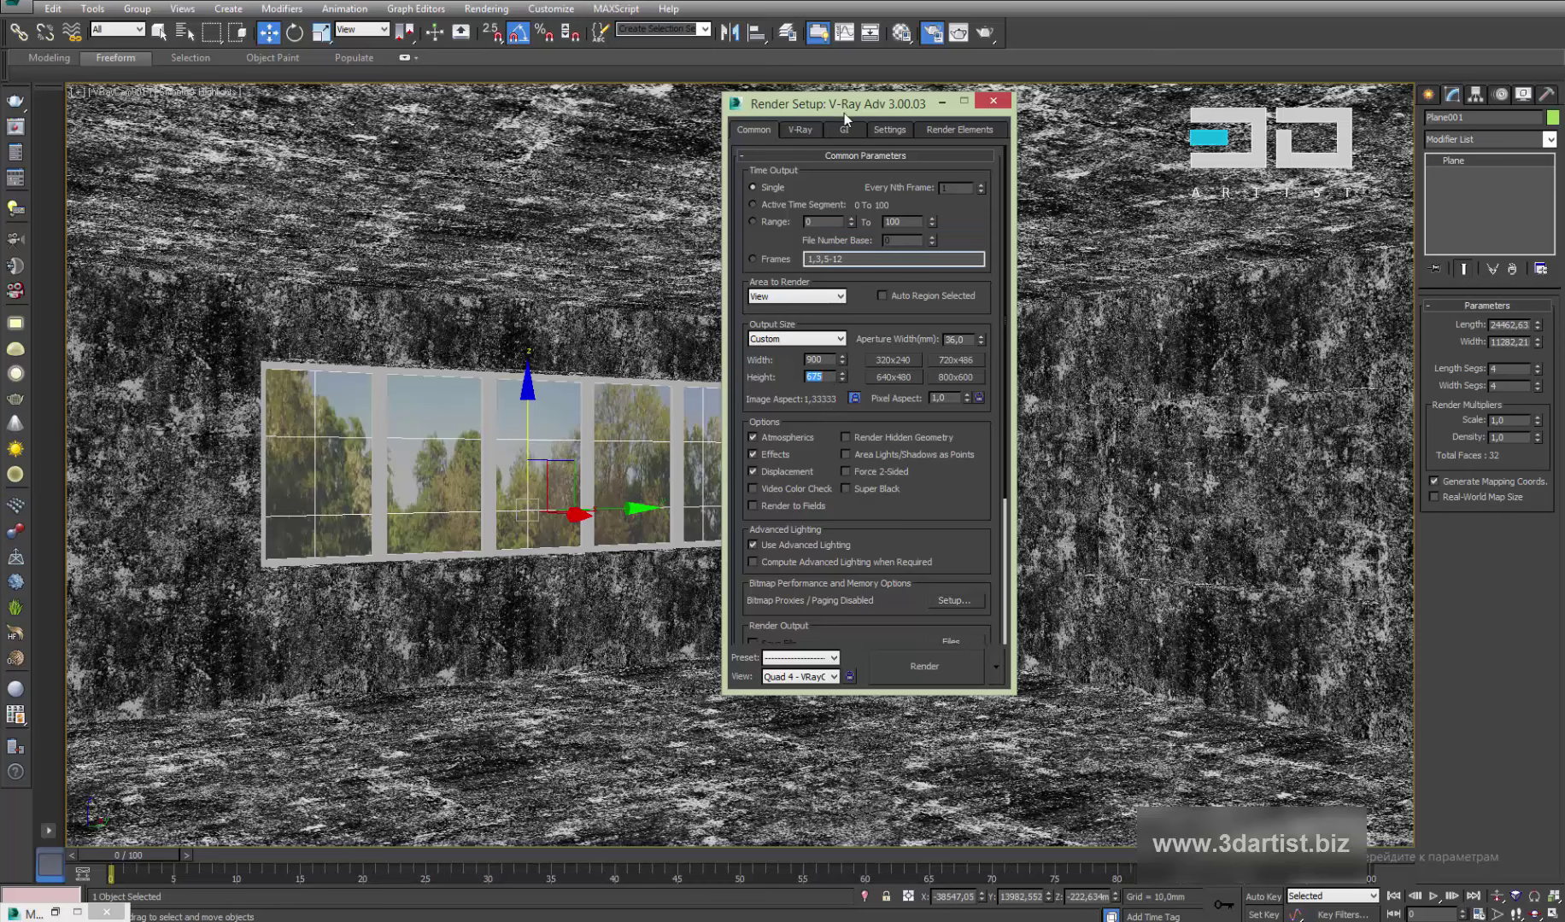
{"action": "left_click_drag", "start_coordinate": [844, 113], "coordinate": [931, 117]}
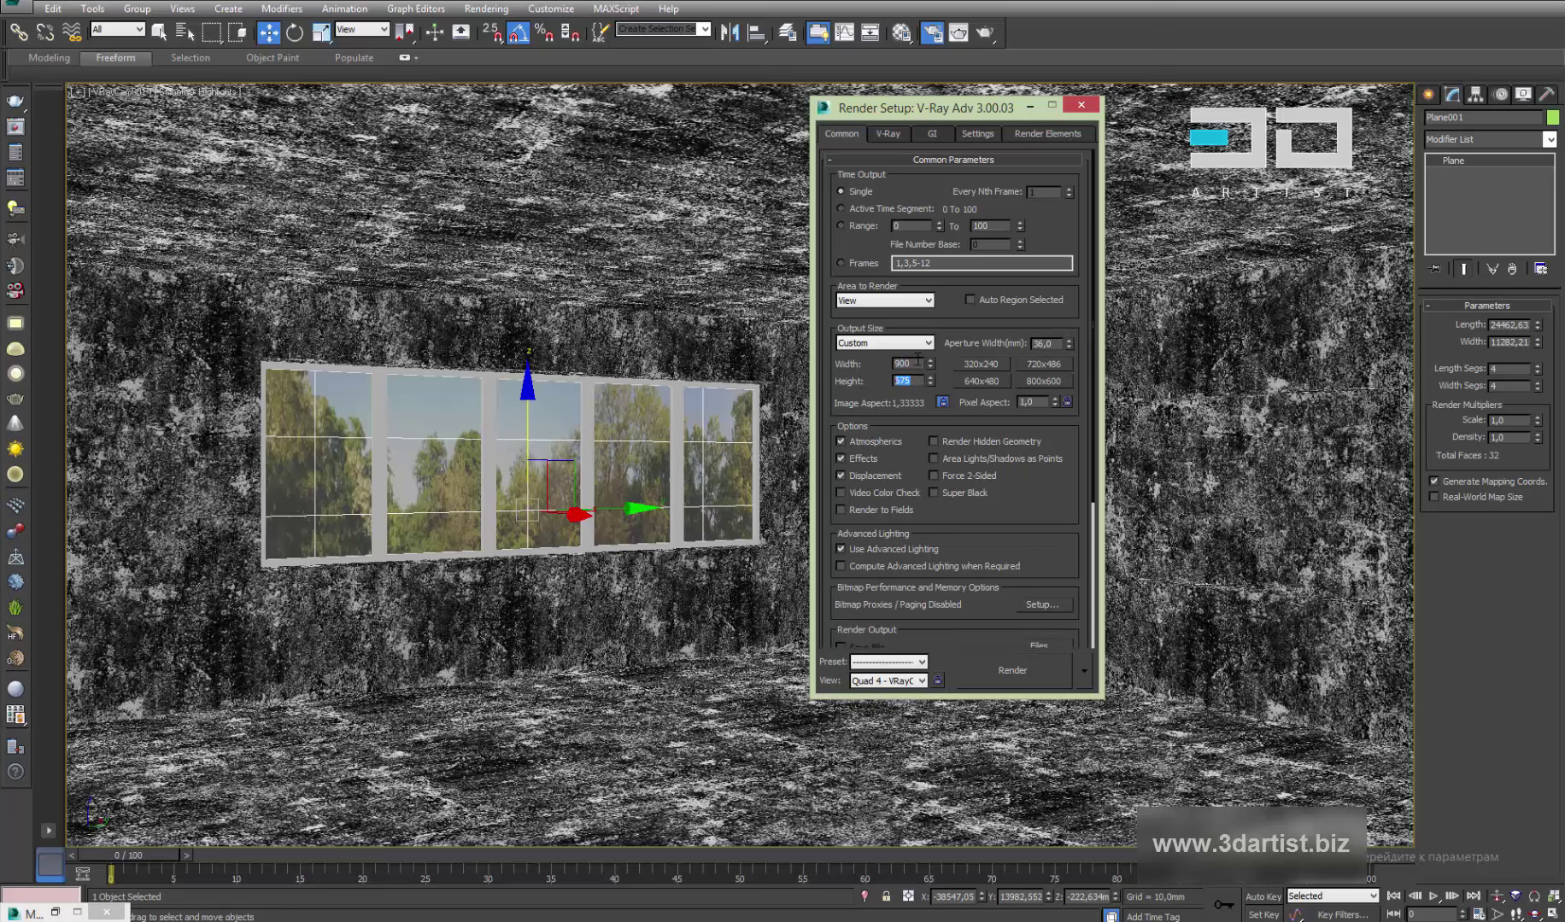
{"action": "left_click", "coordinate": [1063, 663]}
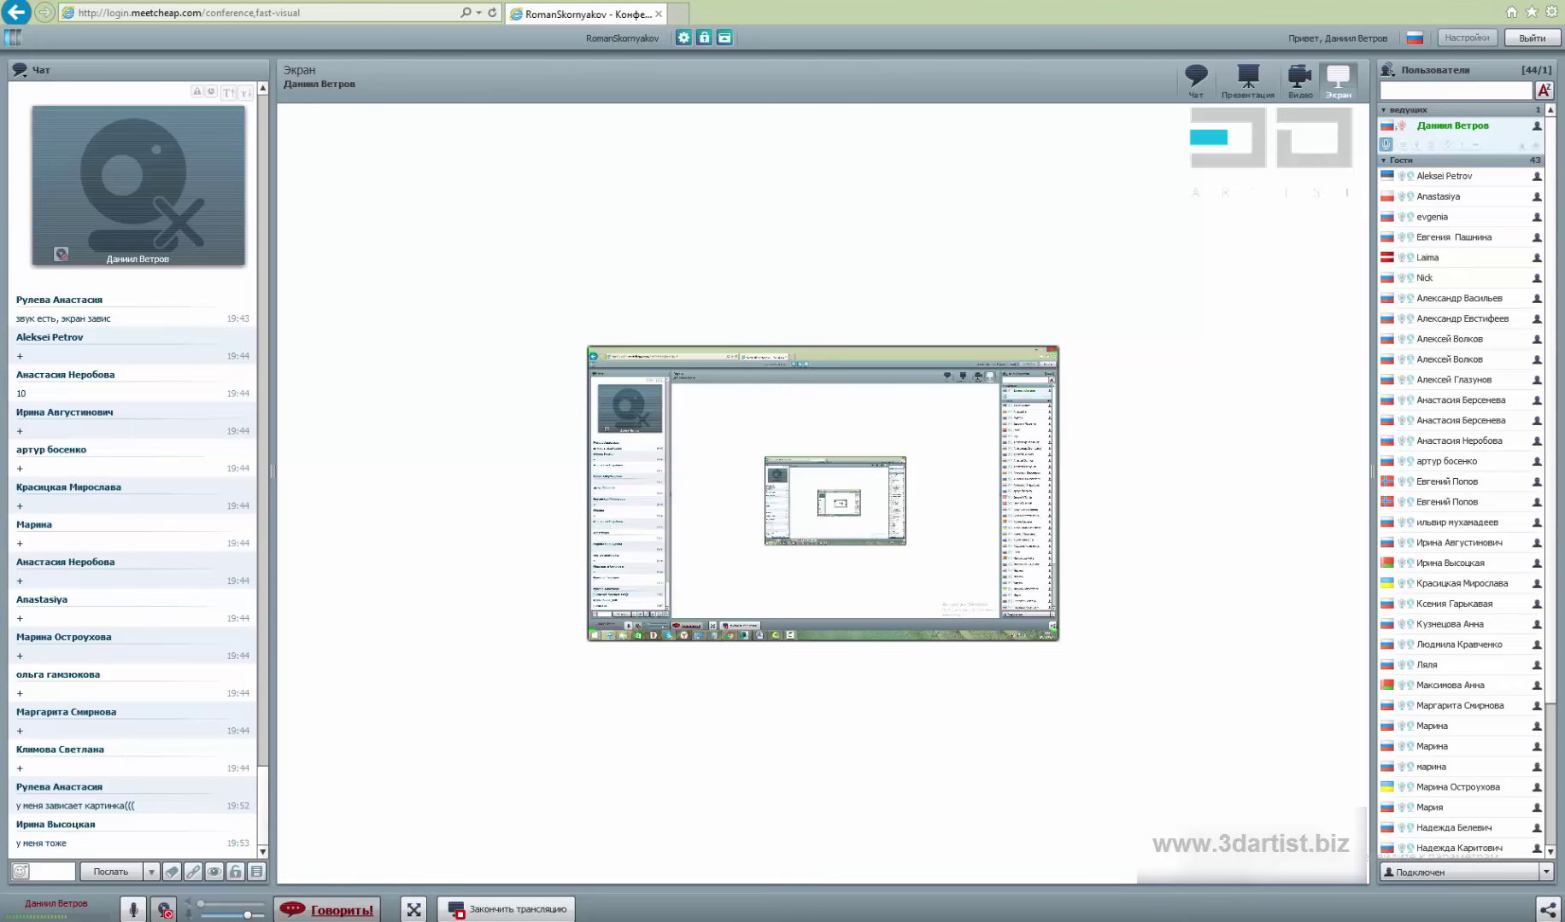
Switch to the browser and look through the homework topics on the 3DArtist course's VKontakte discussion board
{"action": "mouse_move", "coordinate": [526, 918]}
{"action": "left_click", "coordinate": [631, 879]}
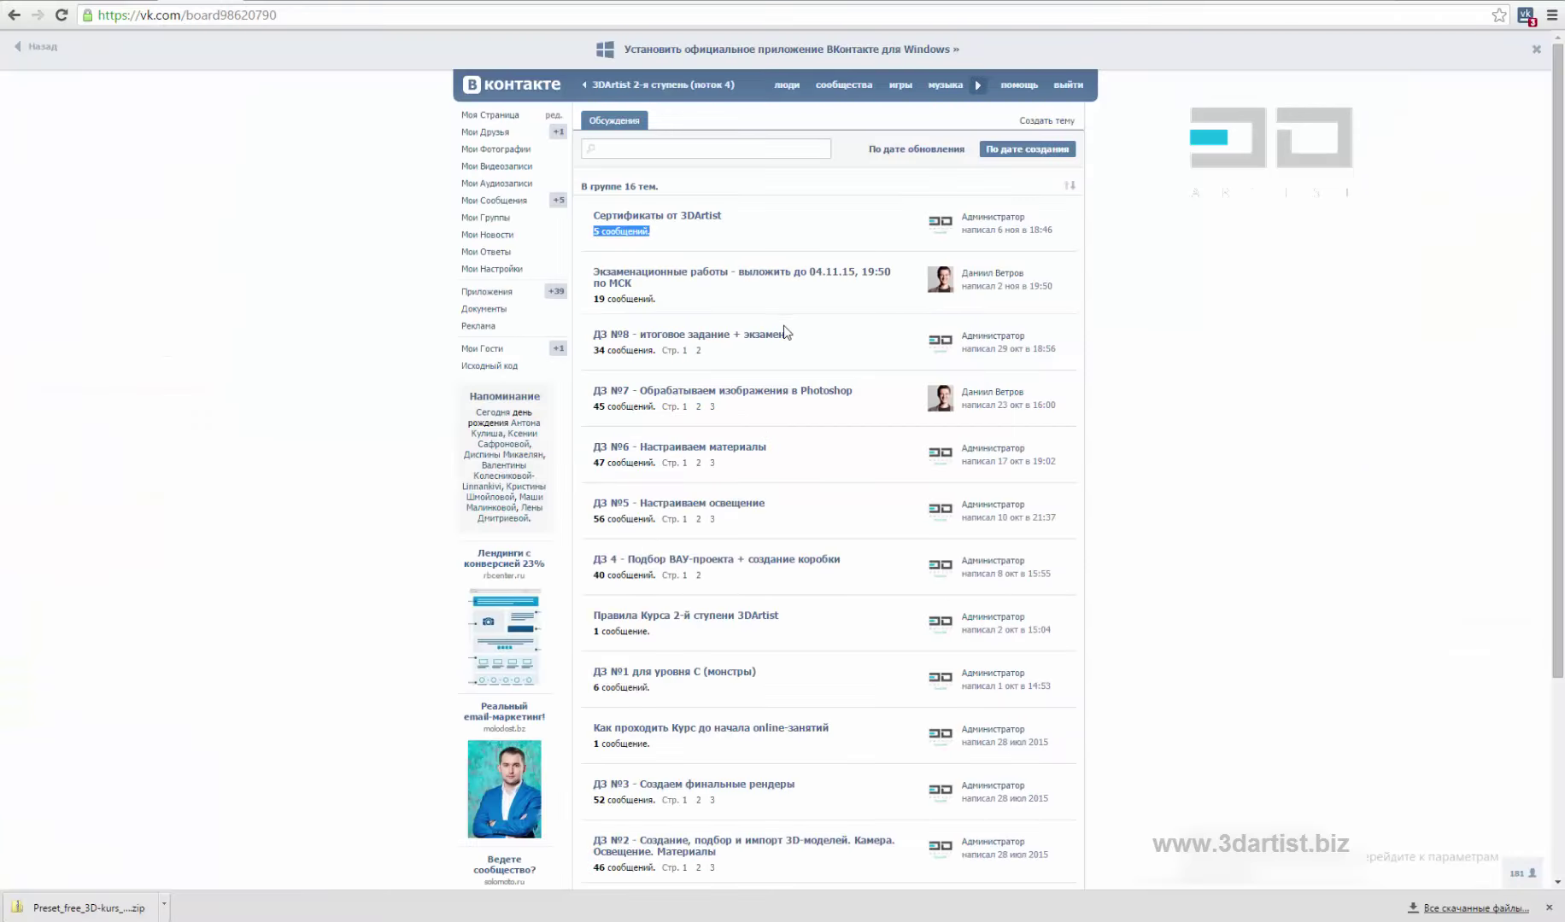
{"action": "scroll", "coordinate": [982, 350], "scroll_direction": "down", "scroll_amount": 3}
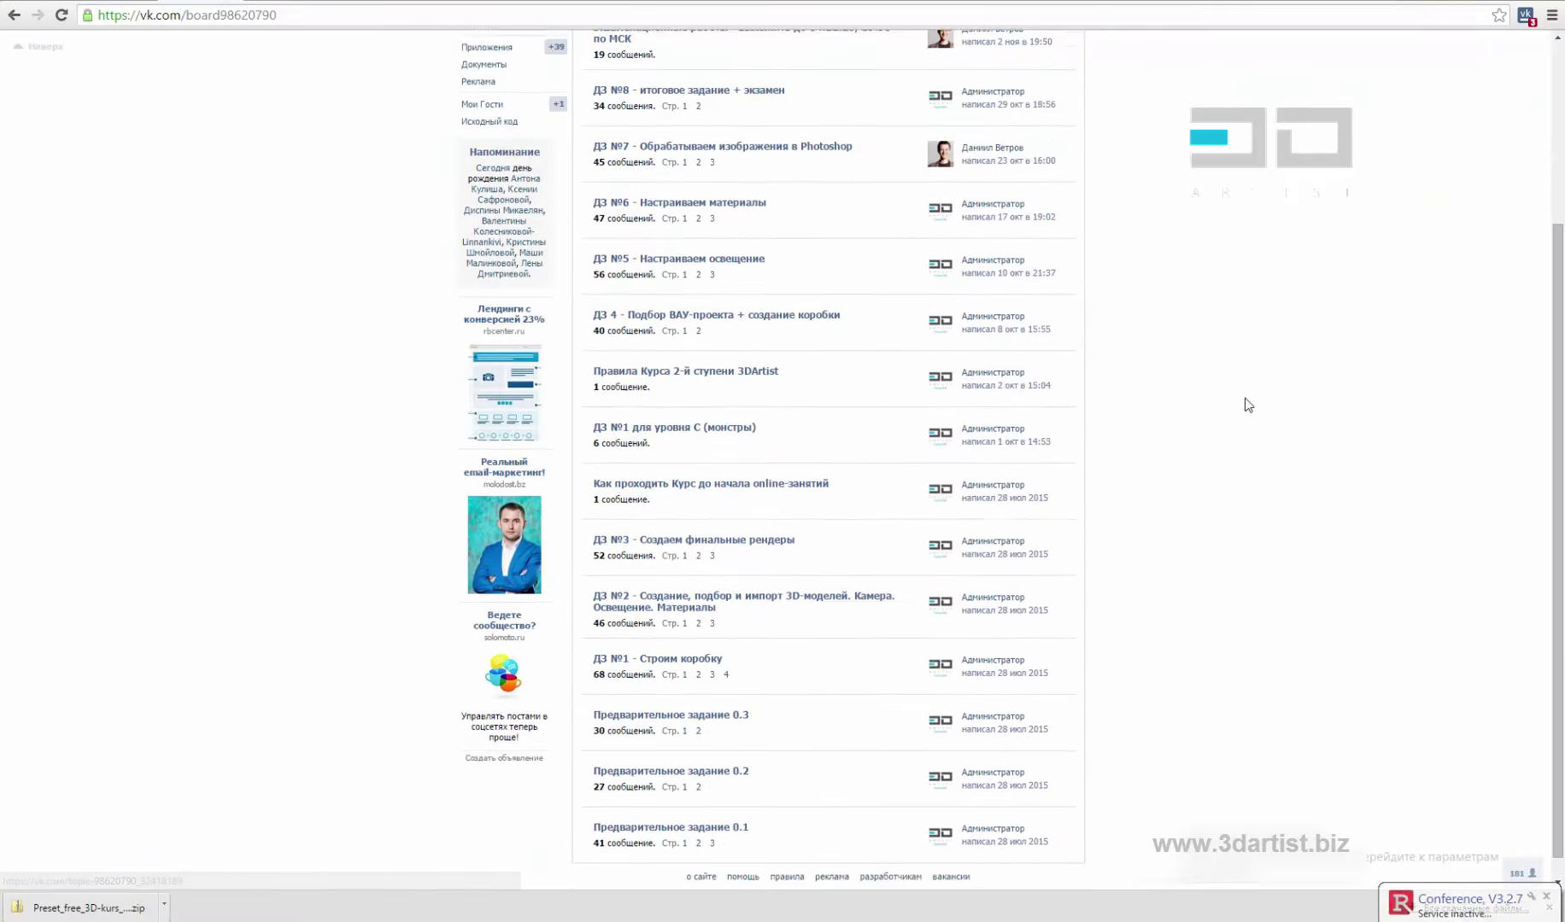
{"action": "scroll", "coordinate": [1245, 405], "scroll_direction": "up", "scroll_amount": 3}
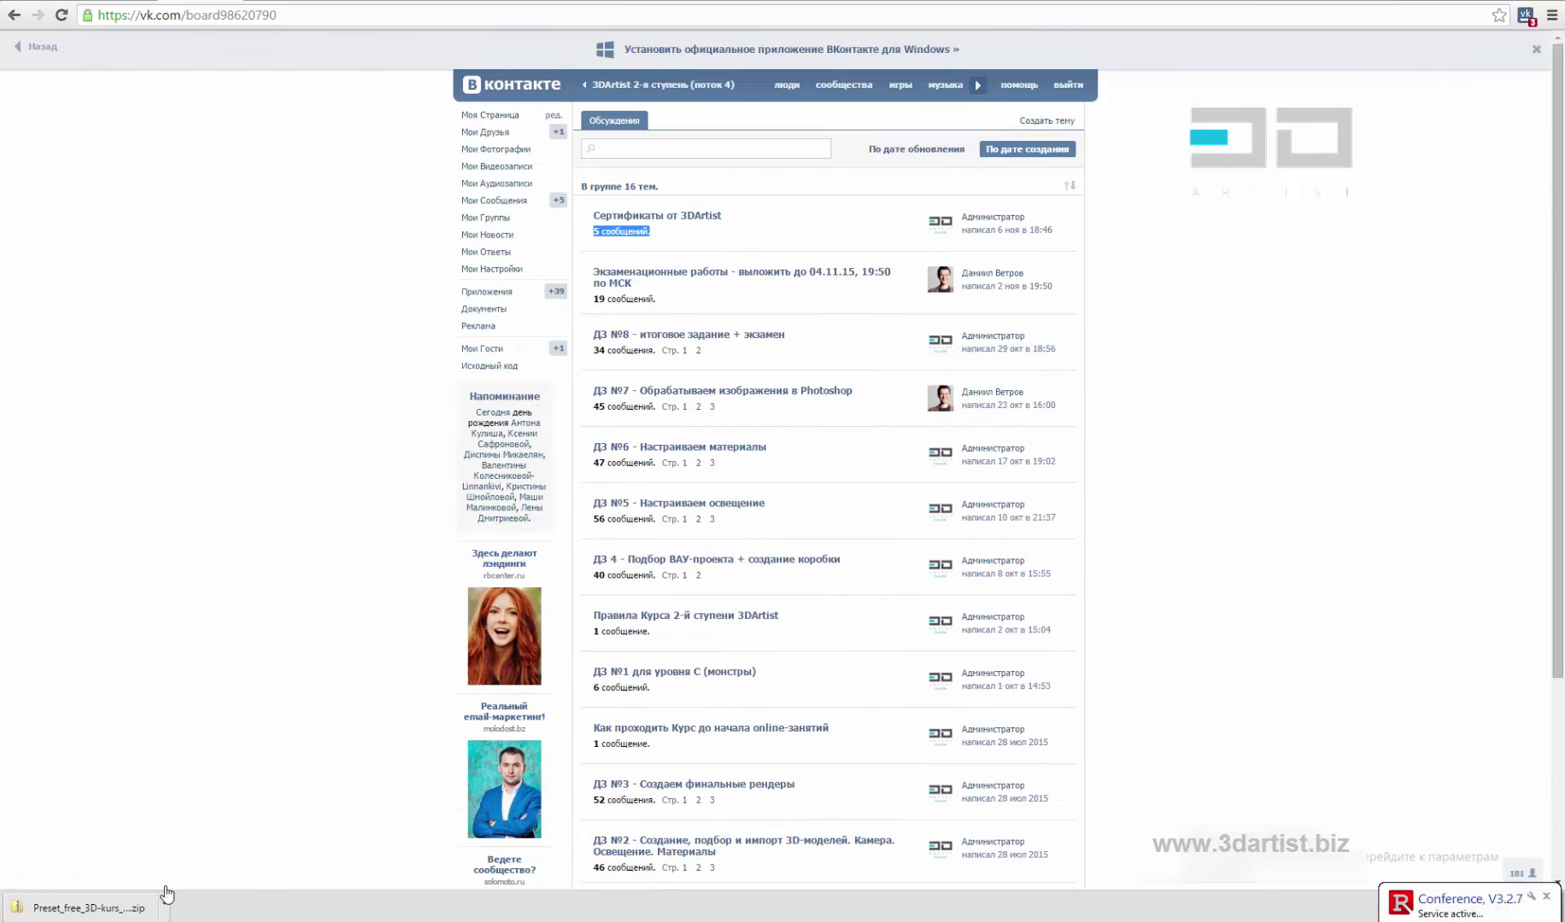
Look at the web conference chat and return to 3ds Max to check the progress of the V-Ray render
{"action": "key", "text": "alt+Tab"}
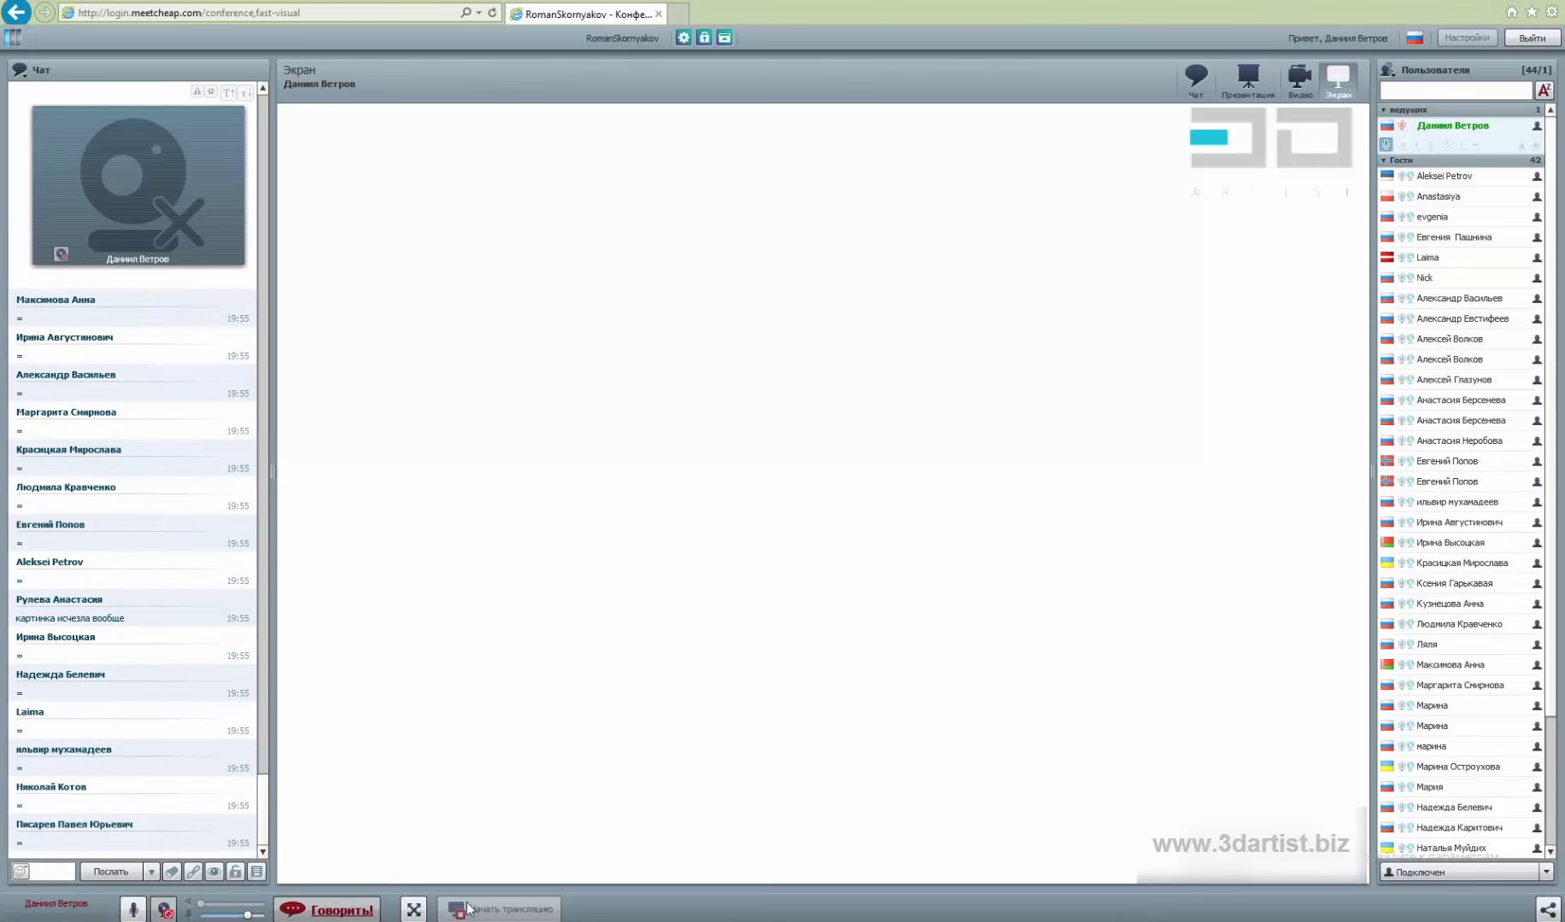
{"action": "left_click", "coordinate": [595, 877]}
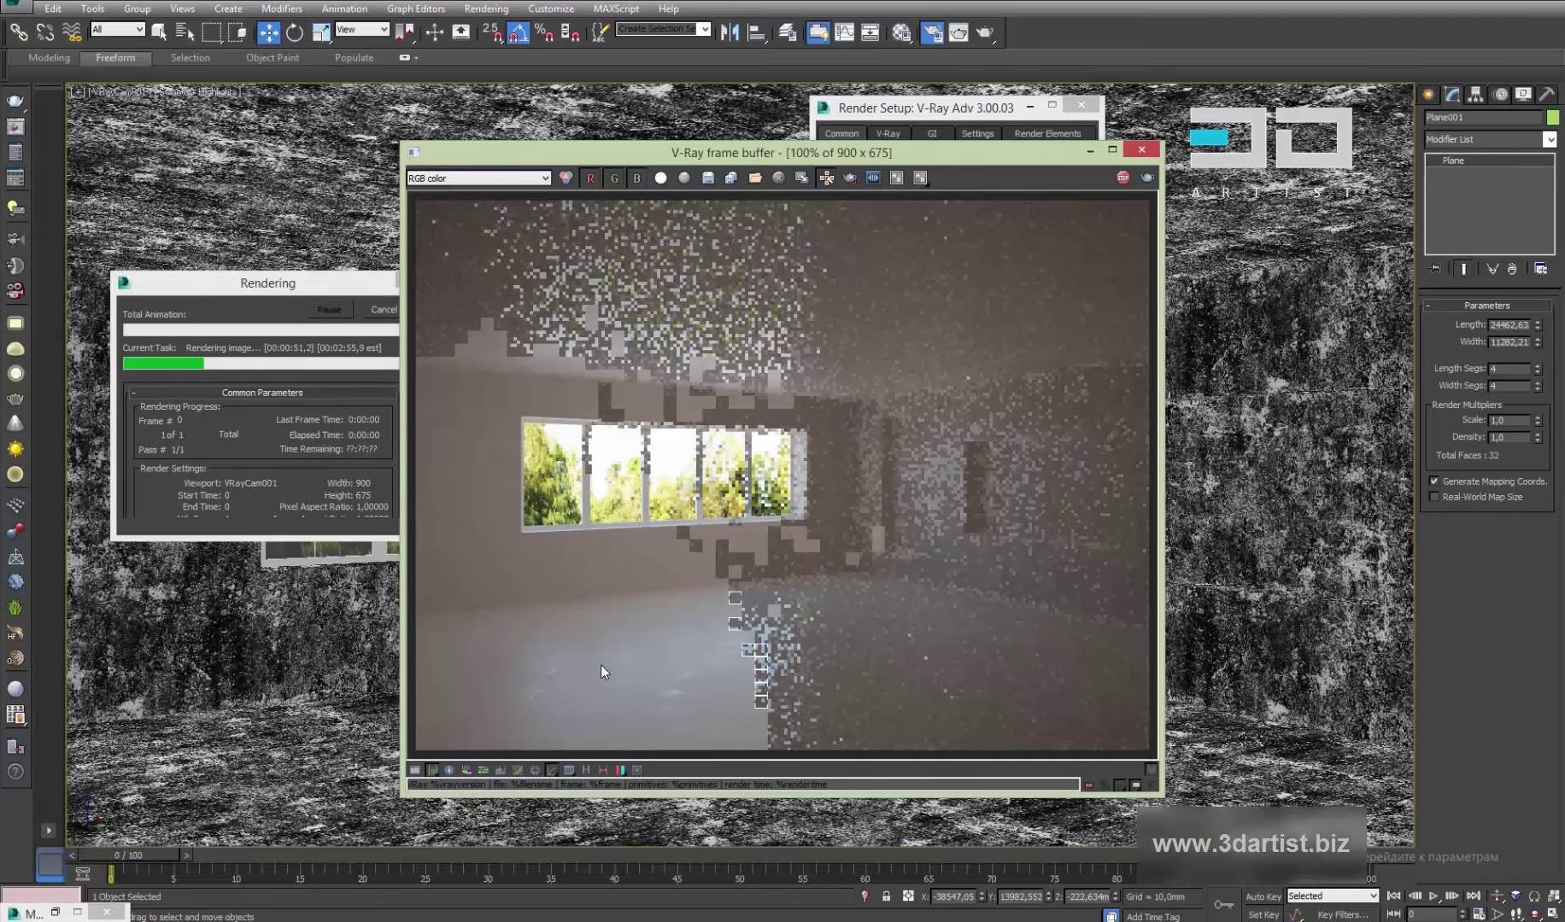
{"action": "scroll", "coordinate": [657, 696], "scroll_direction": "up", "scroll_amount": 1}
{"action": "scroll", "coordinate": [686, 699], "scroll_direction": "down", "scroll_amount": 1}
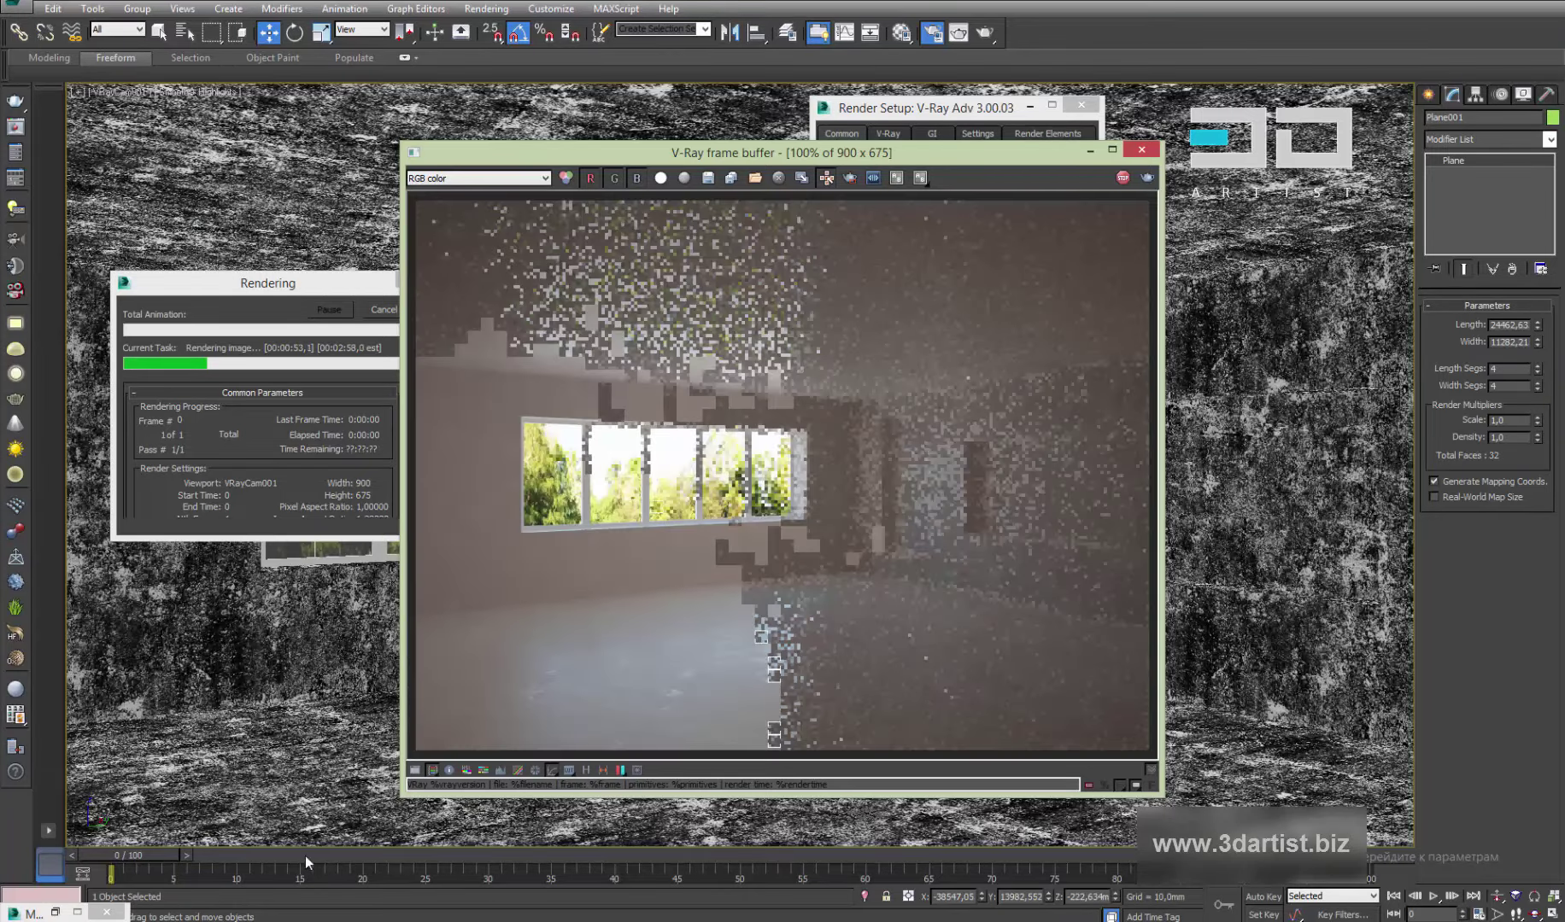
Return to the web conference, release and retake the speaking turn, and reopen the screen-sharing mode by way of the presentation mode
{"action": "left_click", "coordinate": [107, 913]}
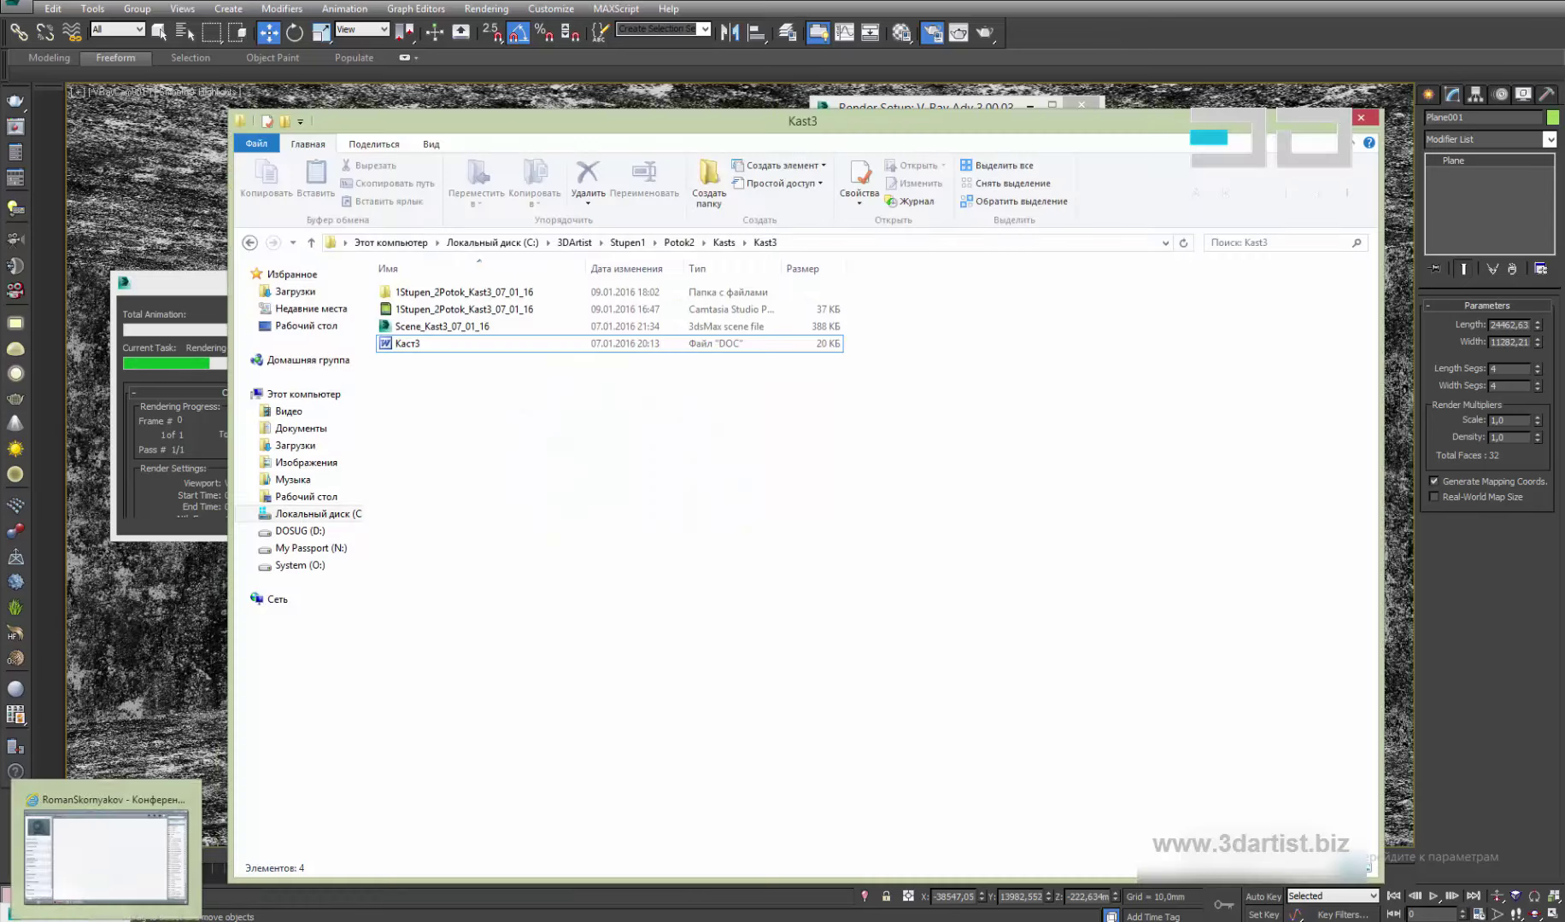
{"action": "left_click", "coordinate": [97, 880]}
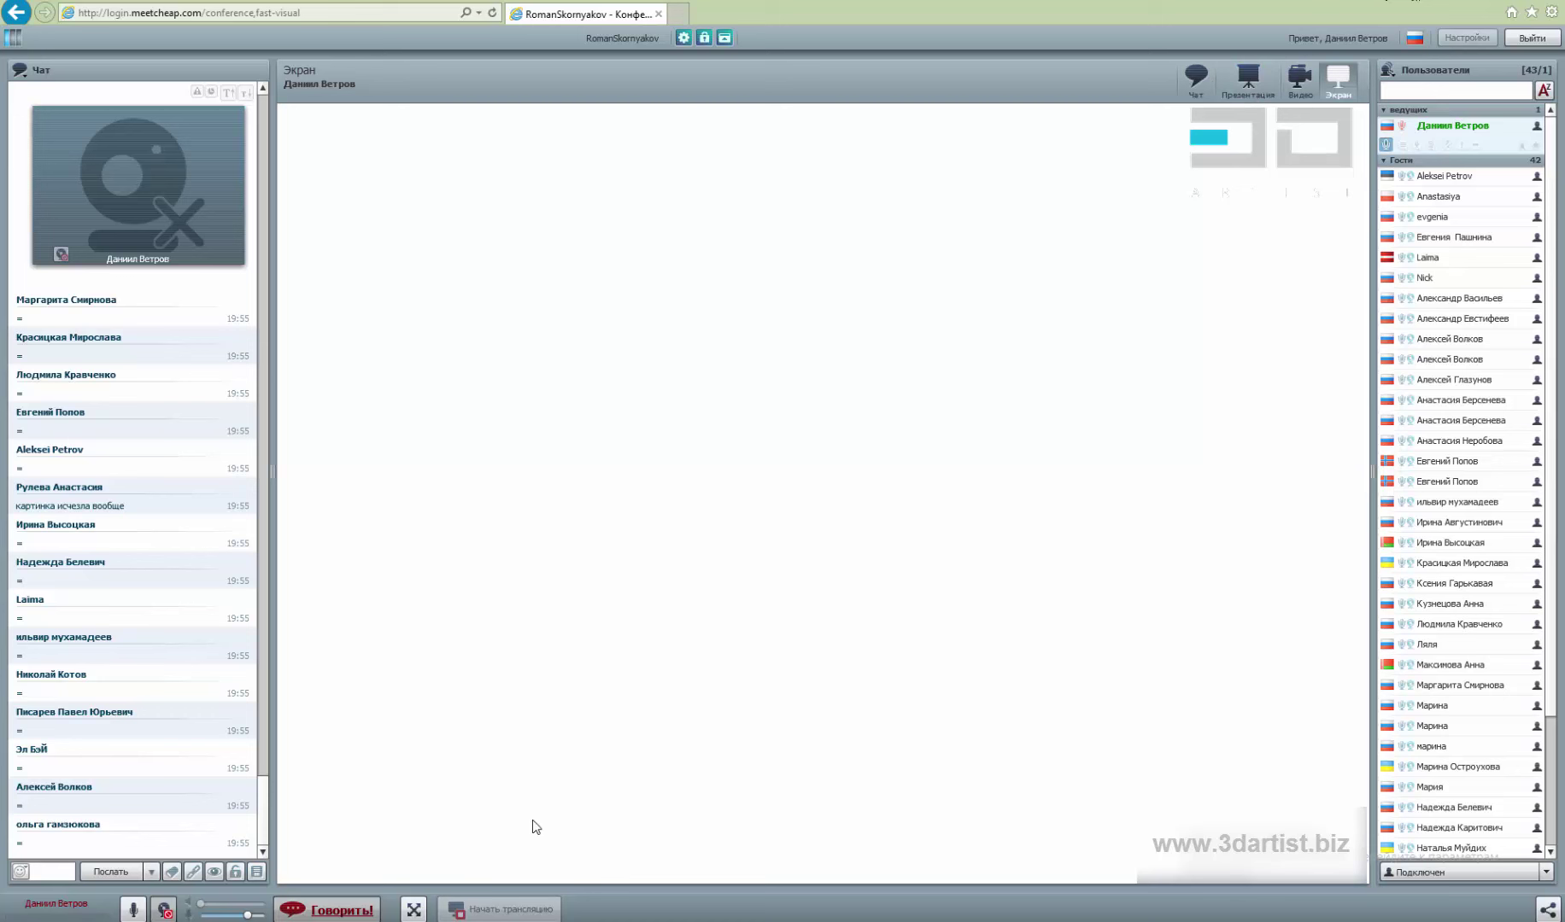
{"action": "left_click", "coordinate": [318, 912]}
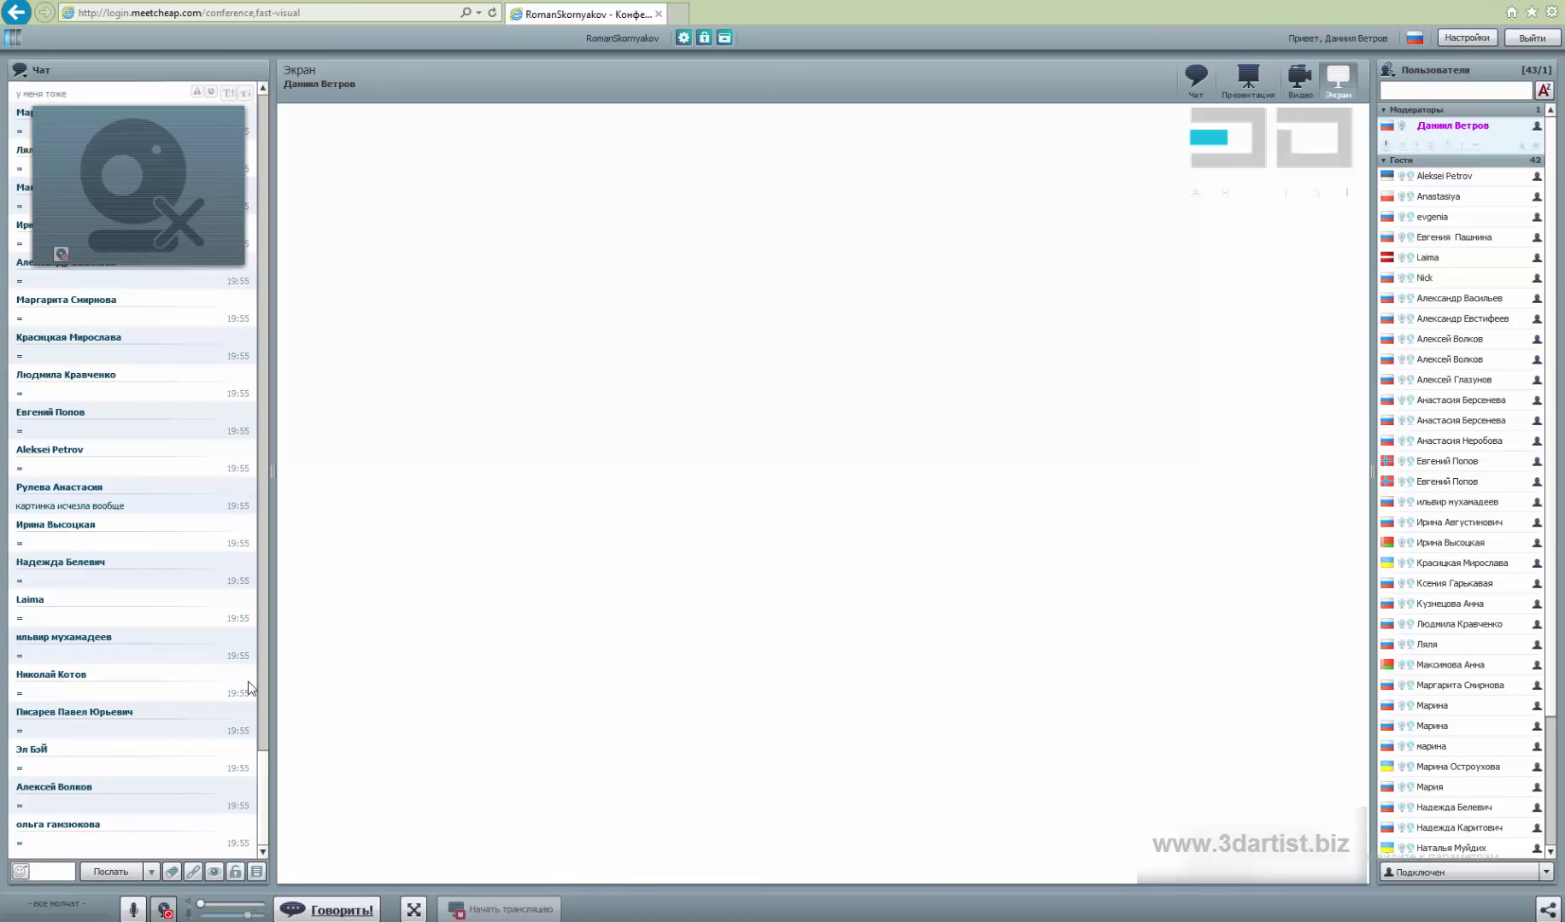
{"action": "left_click", "coordinate": [309, 912]}
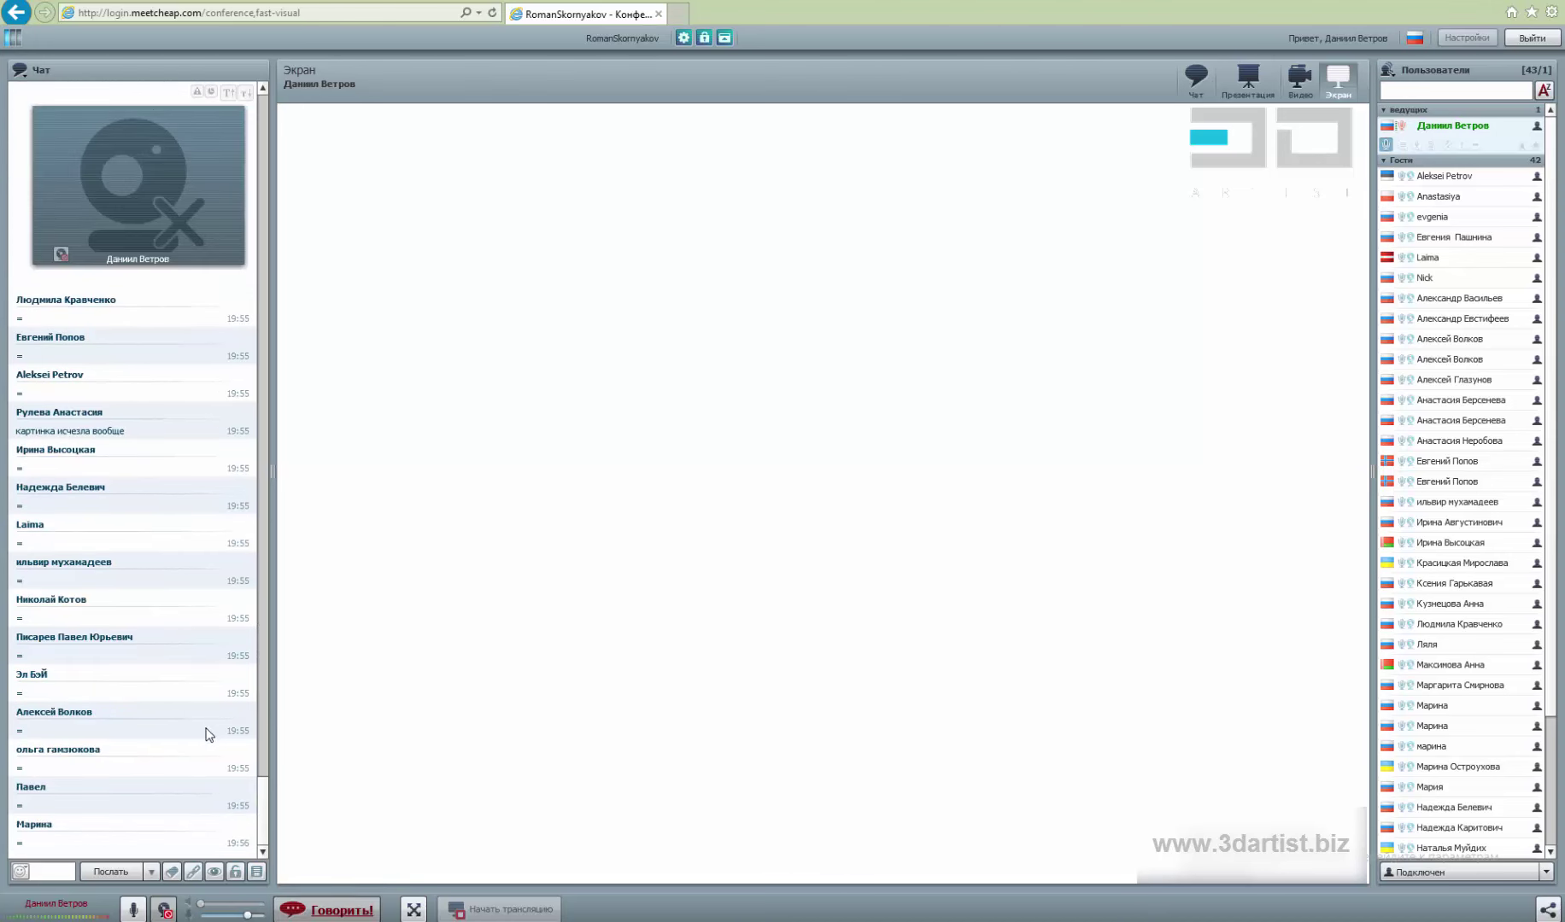
{"action": "left_click", "coordinate": [1280, 85]}
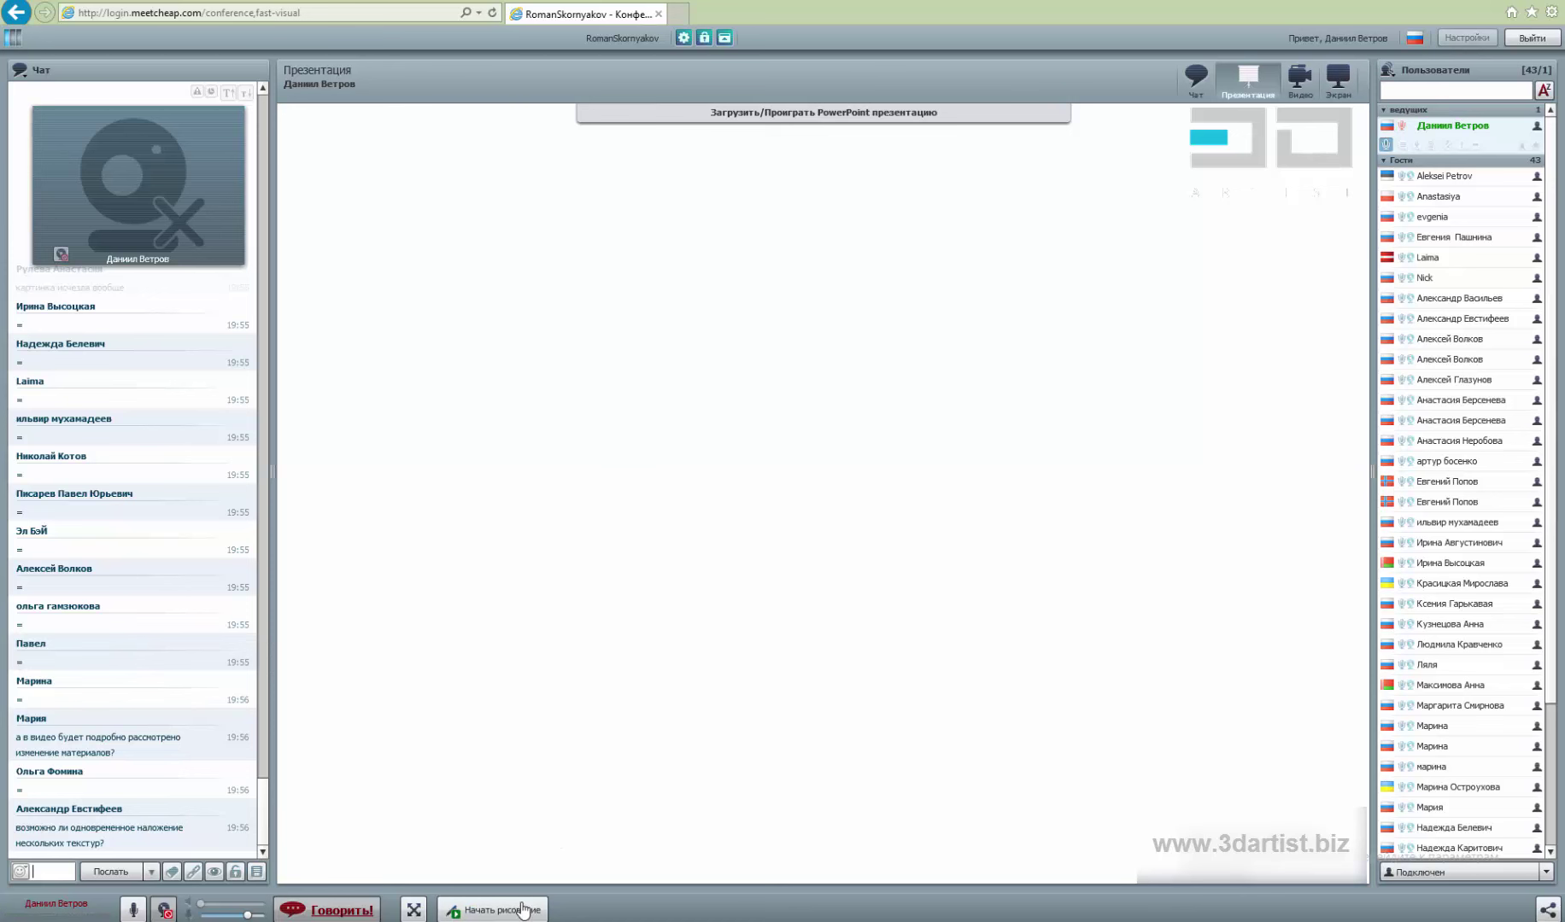
{"action": "left_click", "coordinate": [1338, 78]}
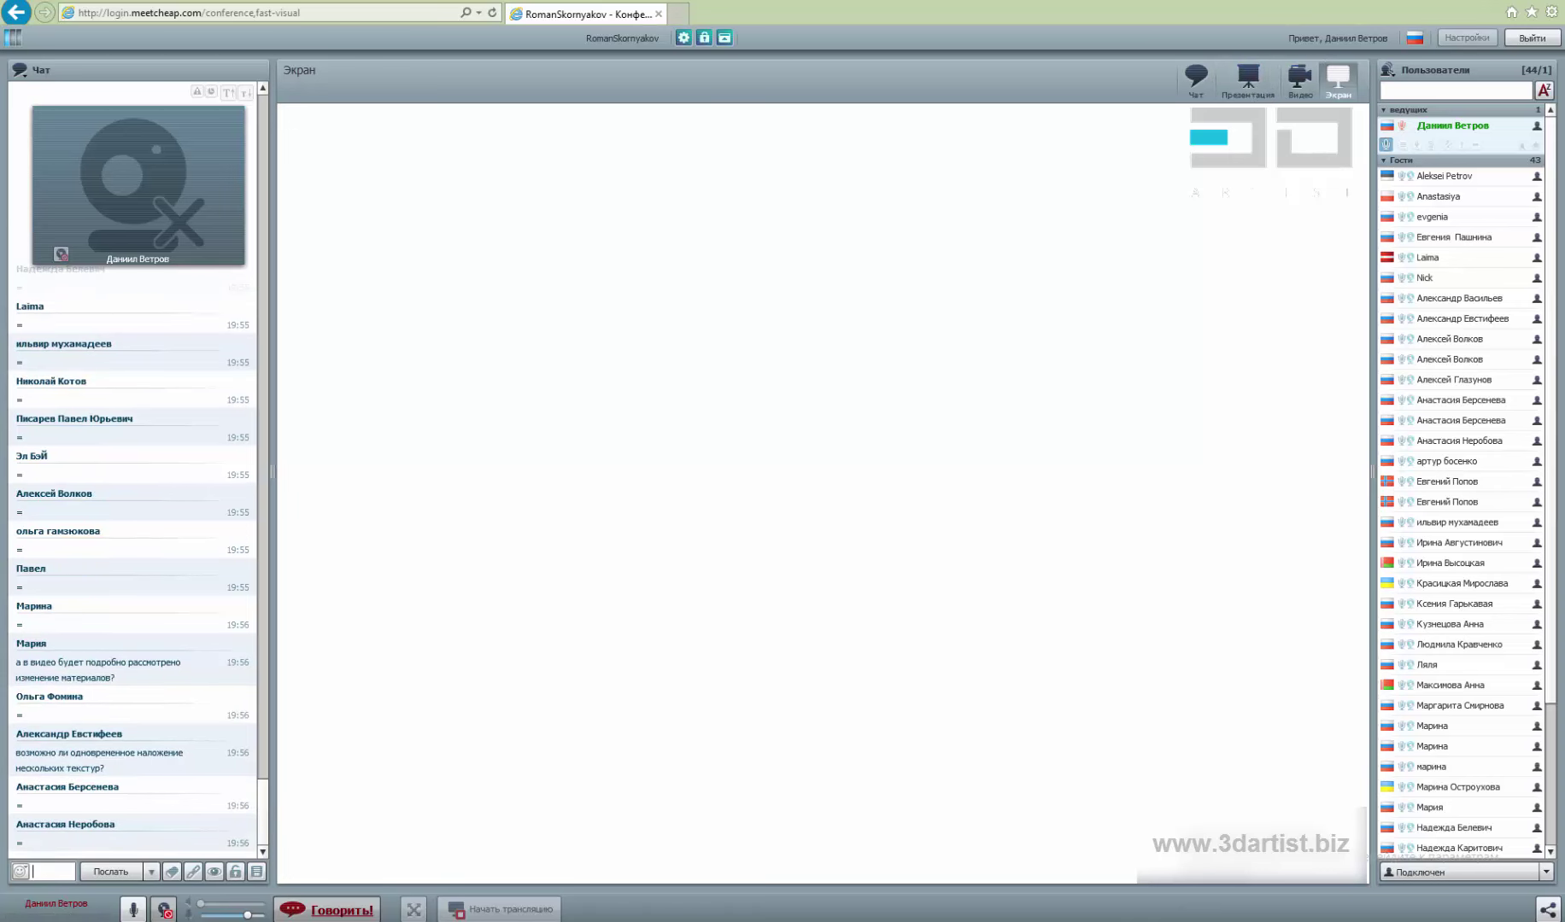
Return to 3ds Max, cancel the running V-Ray render, and put away the frame buffer and Render Setup windows
{"action": "mouse_move", "coordinate": [521, 912]}
{"action": "left_click", "coordinate": [589, 876]}
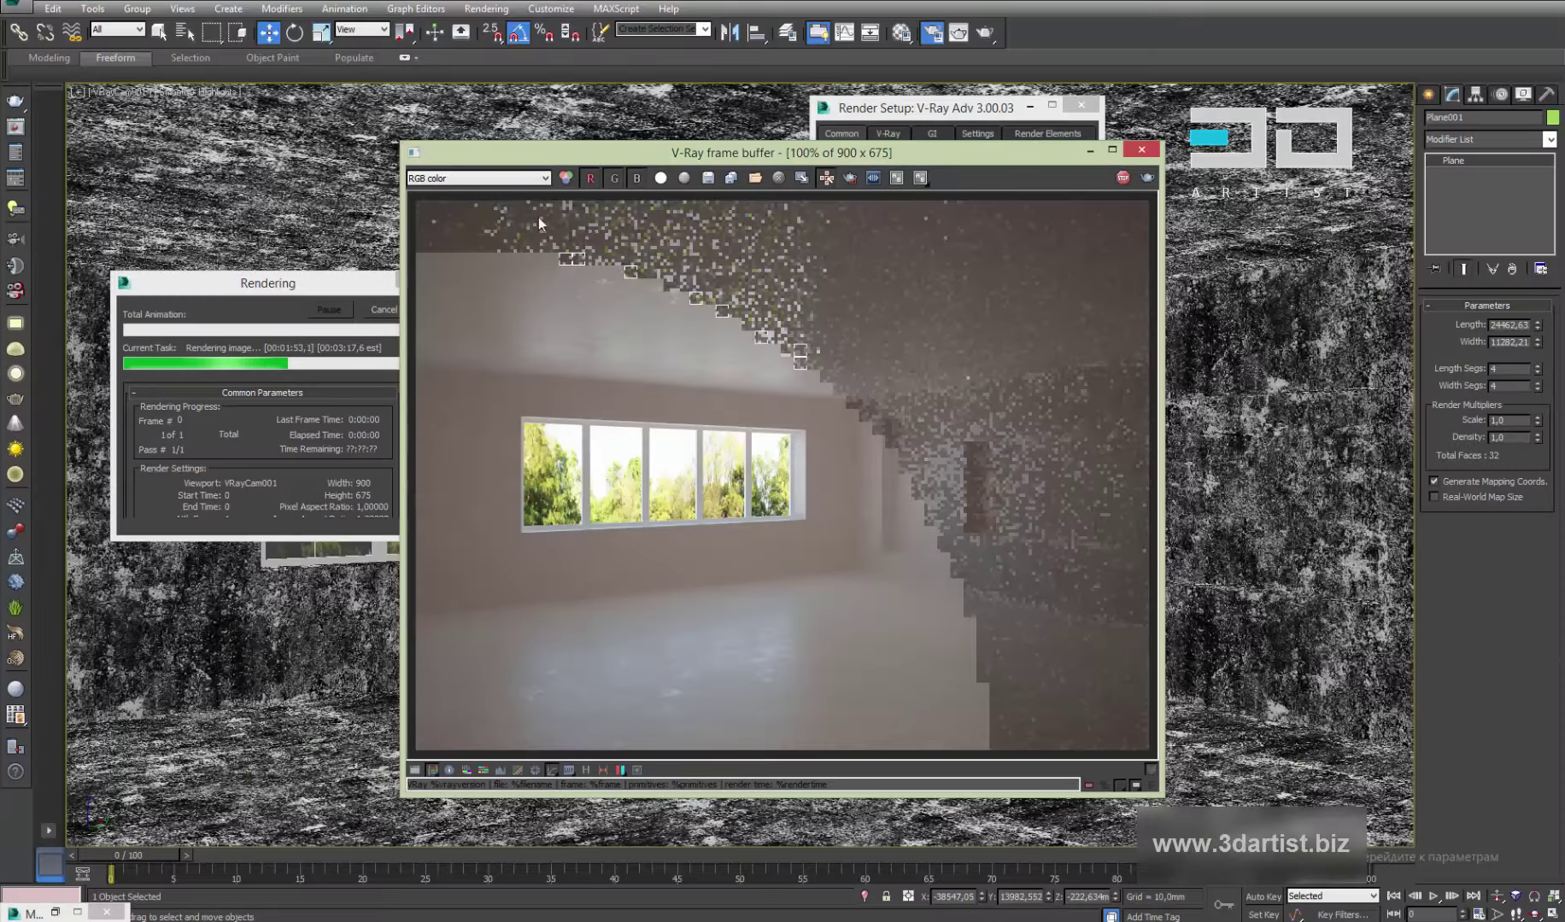
{"action": "key", "text": "Escape"}
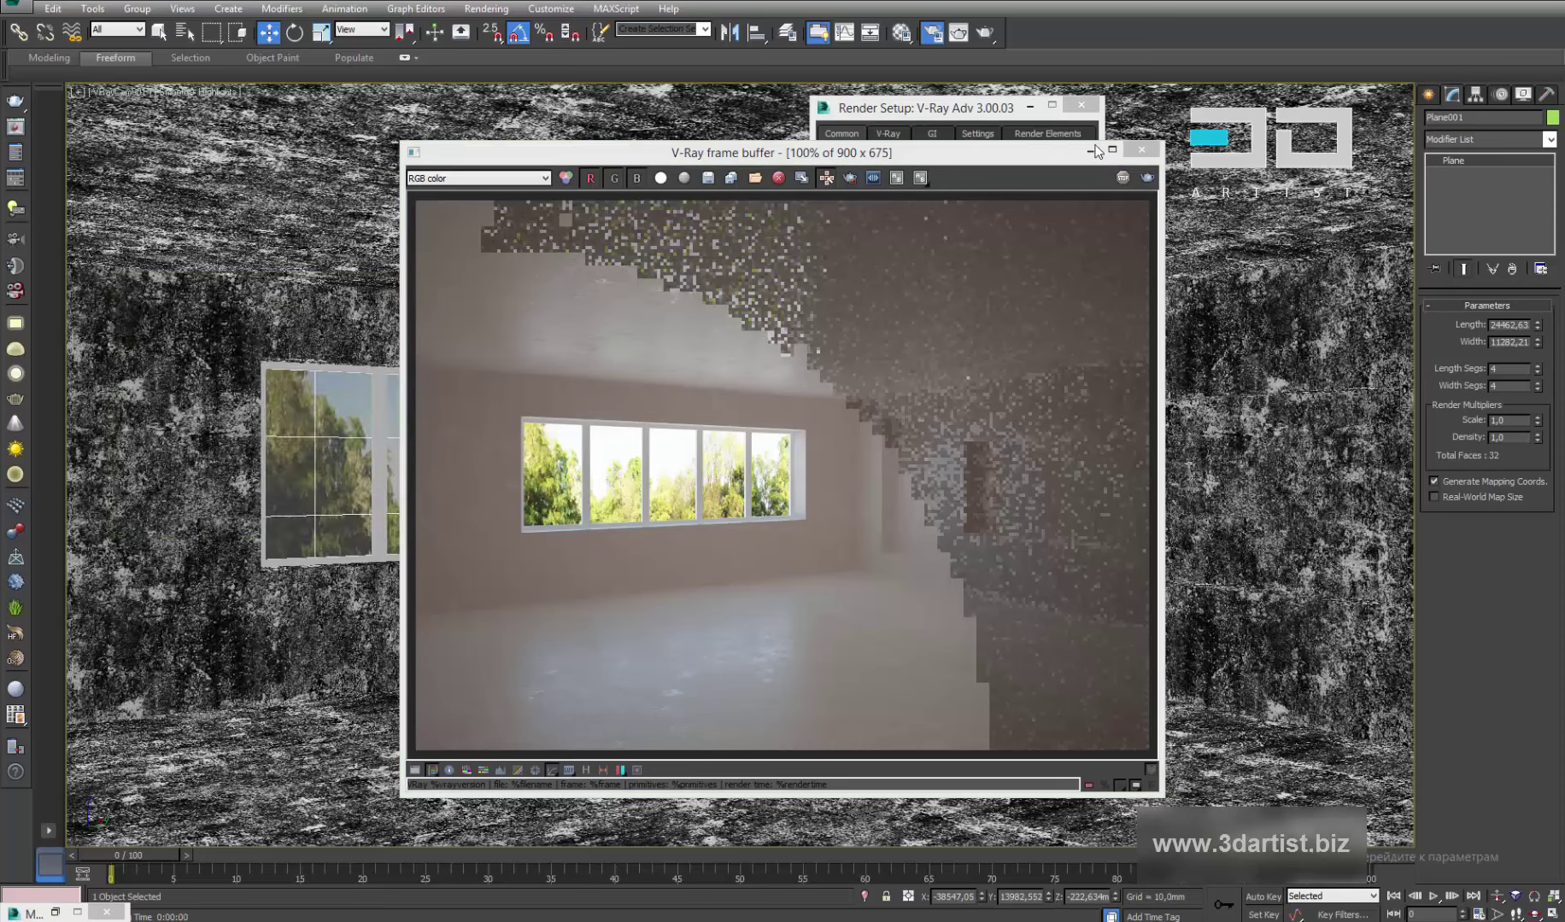
{"action": "left_click", "coordinate": [1090, 151]}
{"action": "left_click", "coordinate": [1088, 105]}
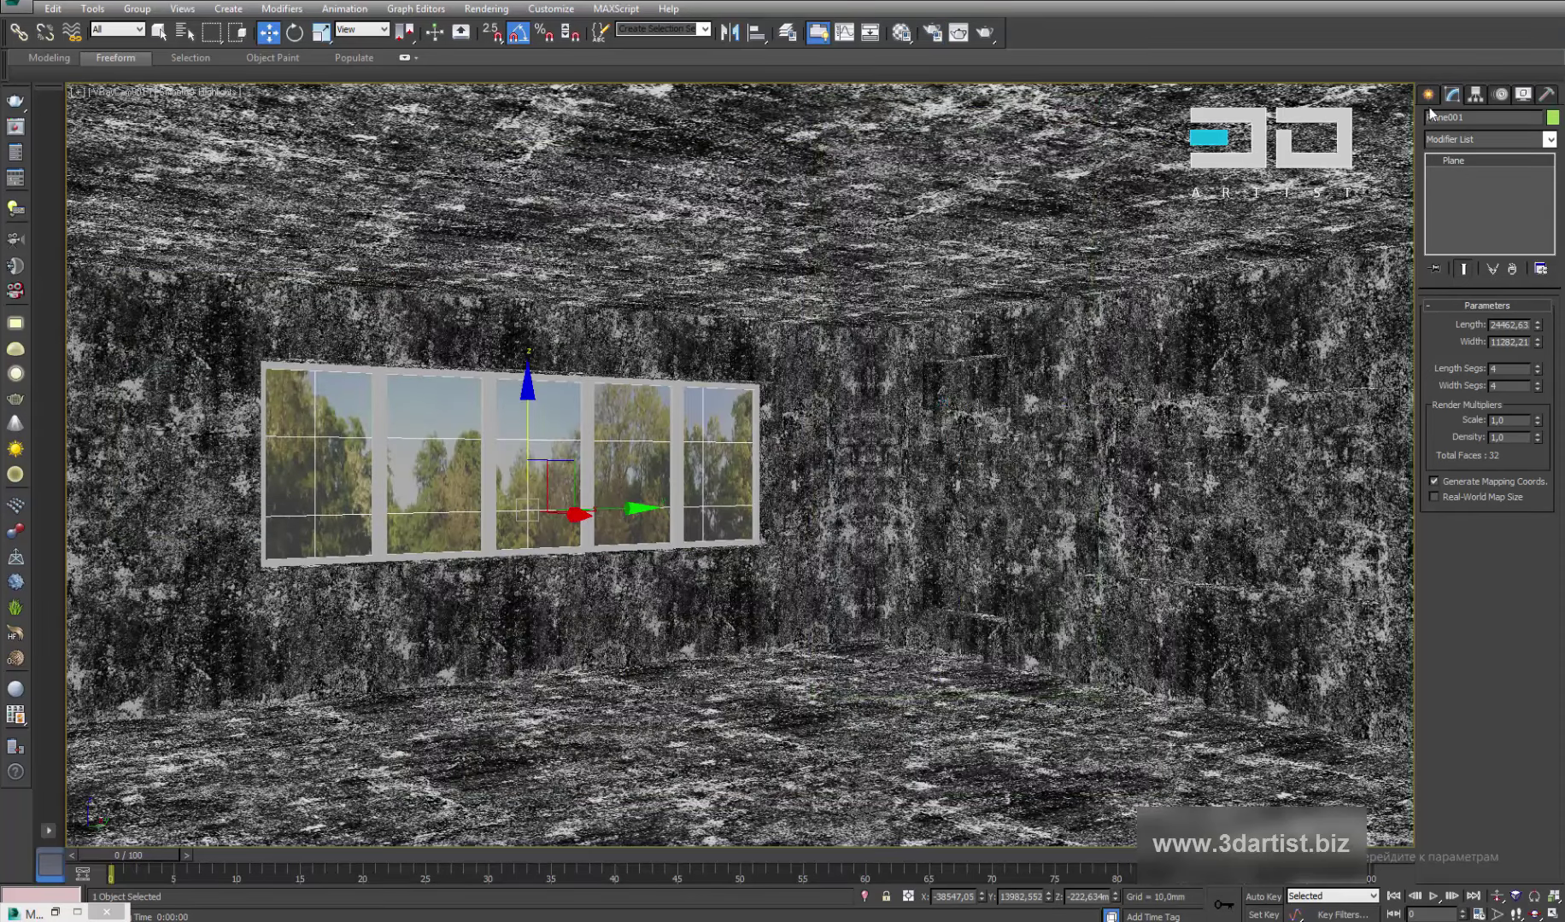
Start creating a V-Ray plane light (VRayLight) with the Invisible option enabled
{"action": "left_click", "coordinate": [1428, 95]}
{"action": "left_click", "coordinate": [1472, 120]}
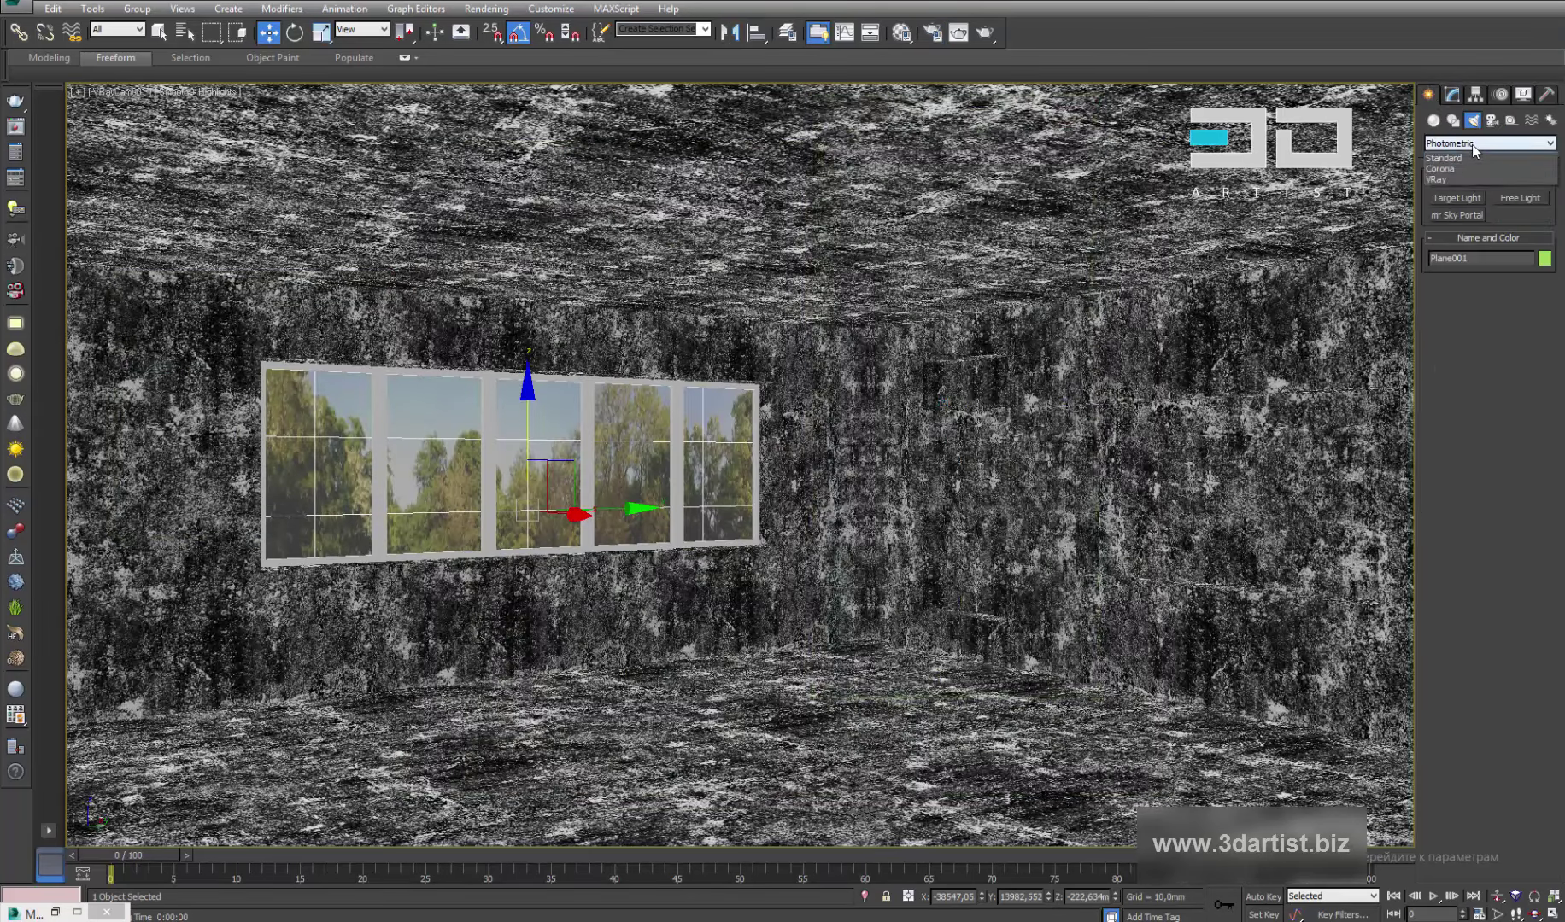
{"action": "left_click", "coordinate": [1456, 197]}
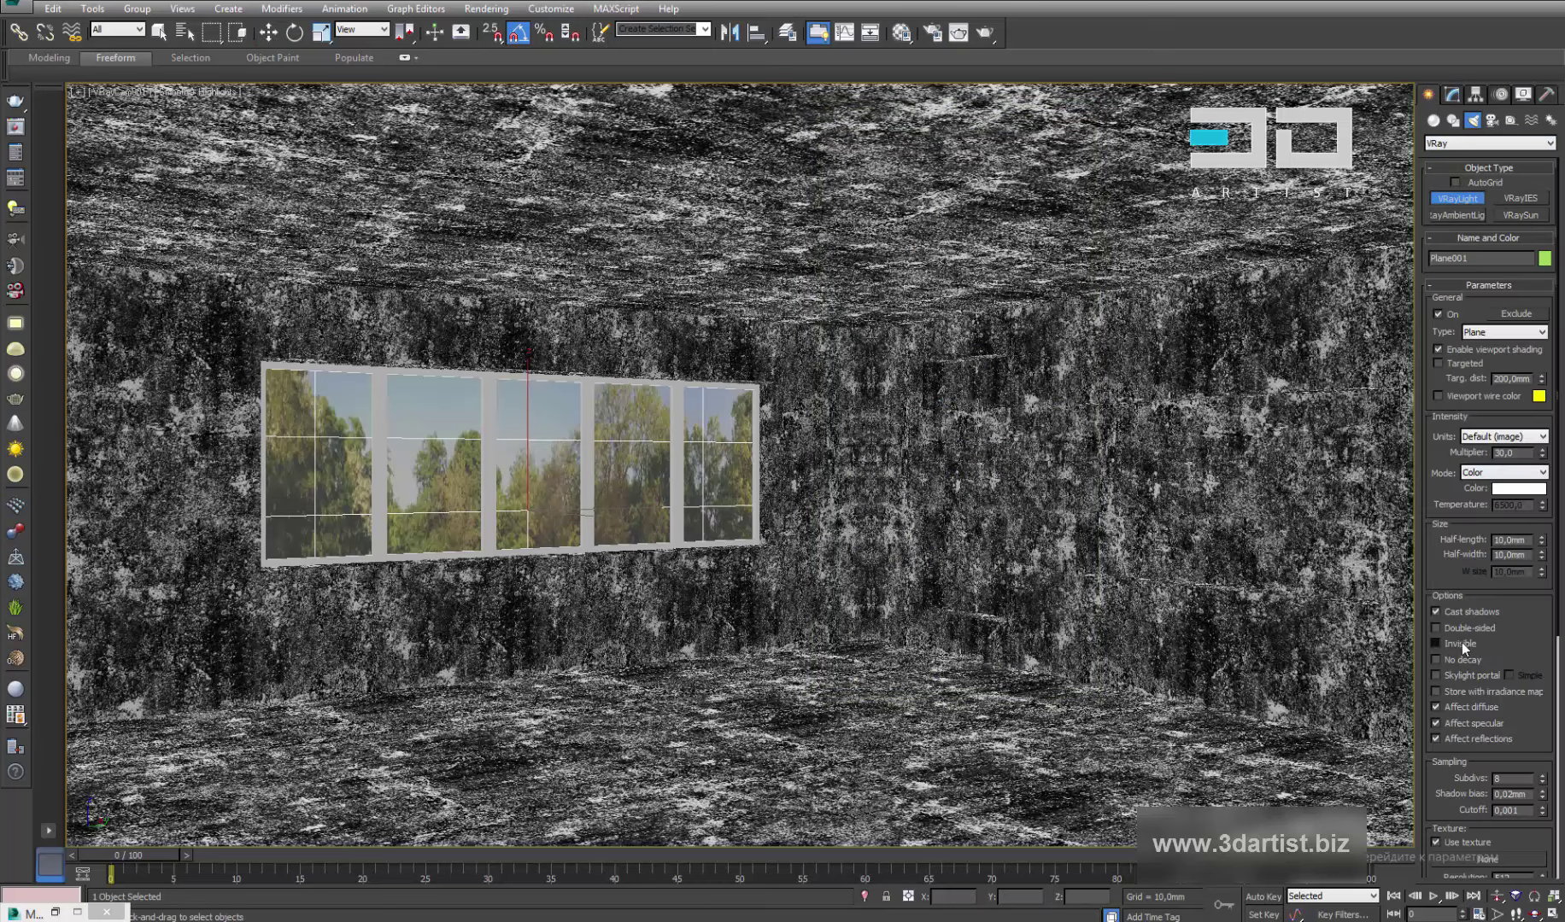
{"action": "left_click", "coordinate": [1460, 643]}
In the Left view, draw the plane light over the first window pane, snapped to the pane's inner frame corners
{"action": "key", "text": "alt+w"}
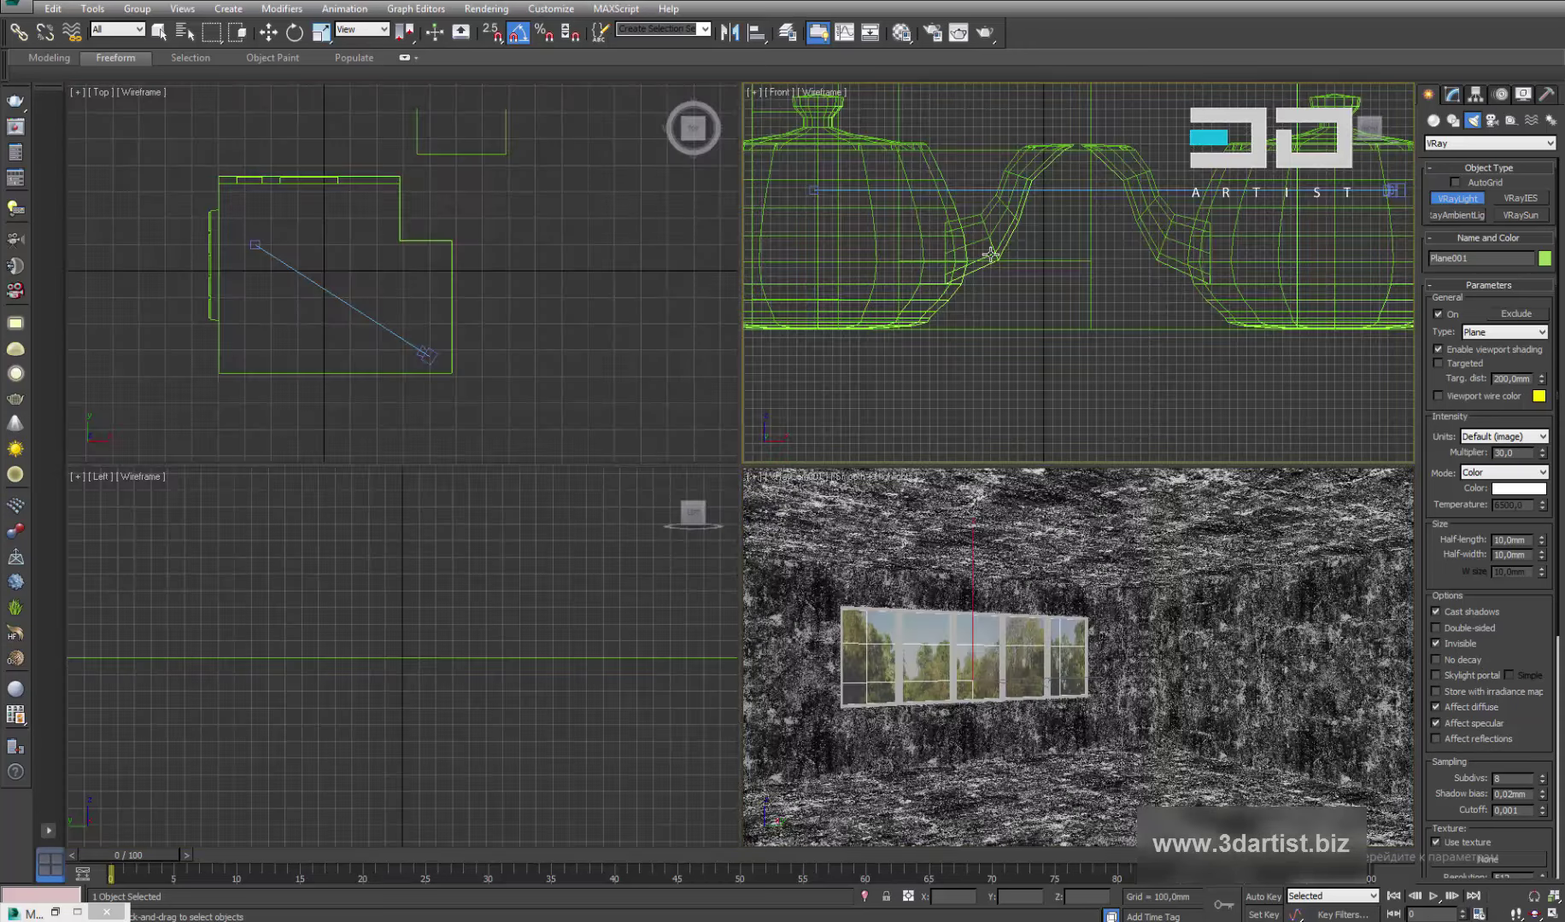
{"action": "key", "text": "alt+w"}
{"action": "key", "text": "z"}
{"action": "scroll", "coordinate": [855, 468], "scroll_direction": "down", "scroll_amount": 10}
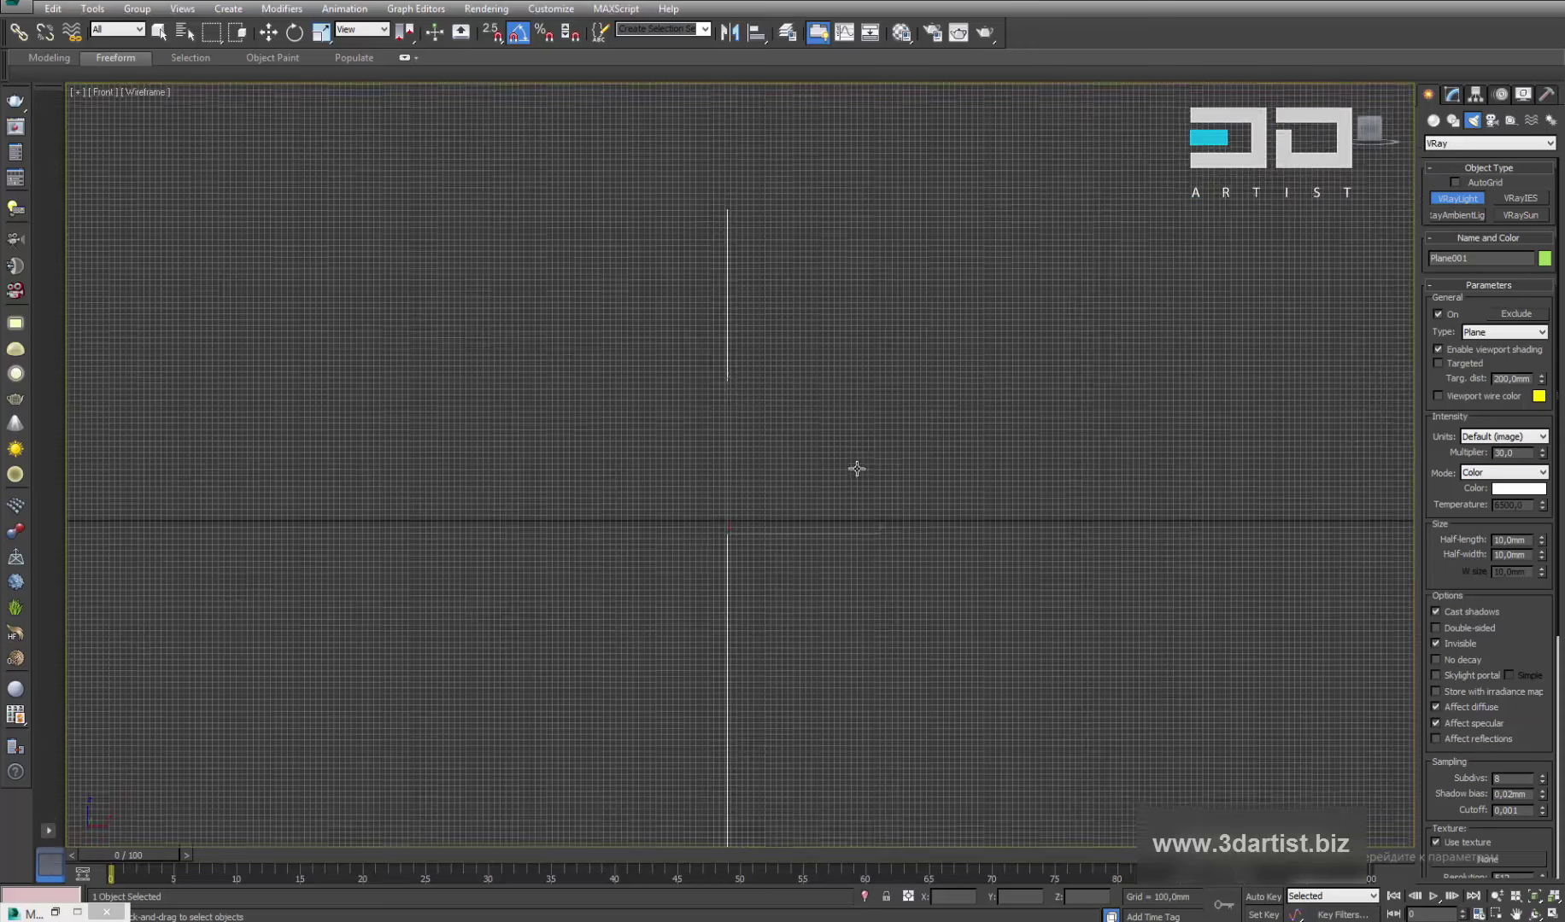
{"action": "scroll", "coordinate": [796, 440], "scroll_direction": "up", "scroll_amount": 12}
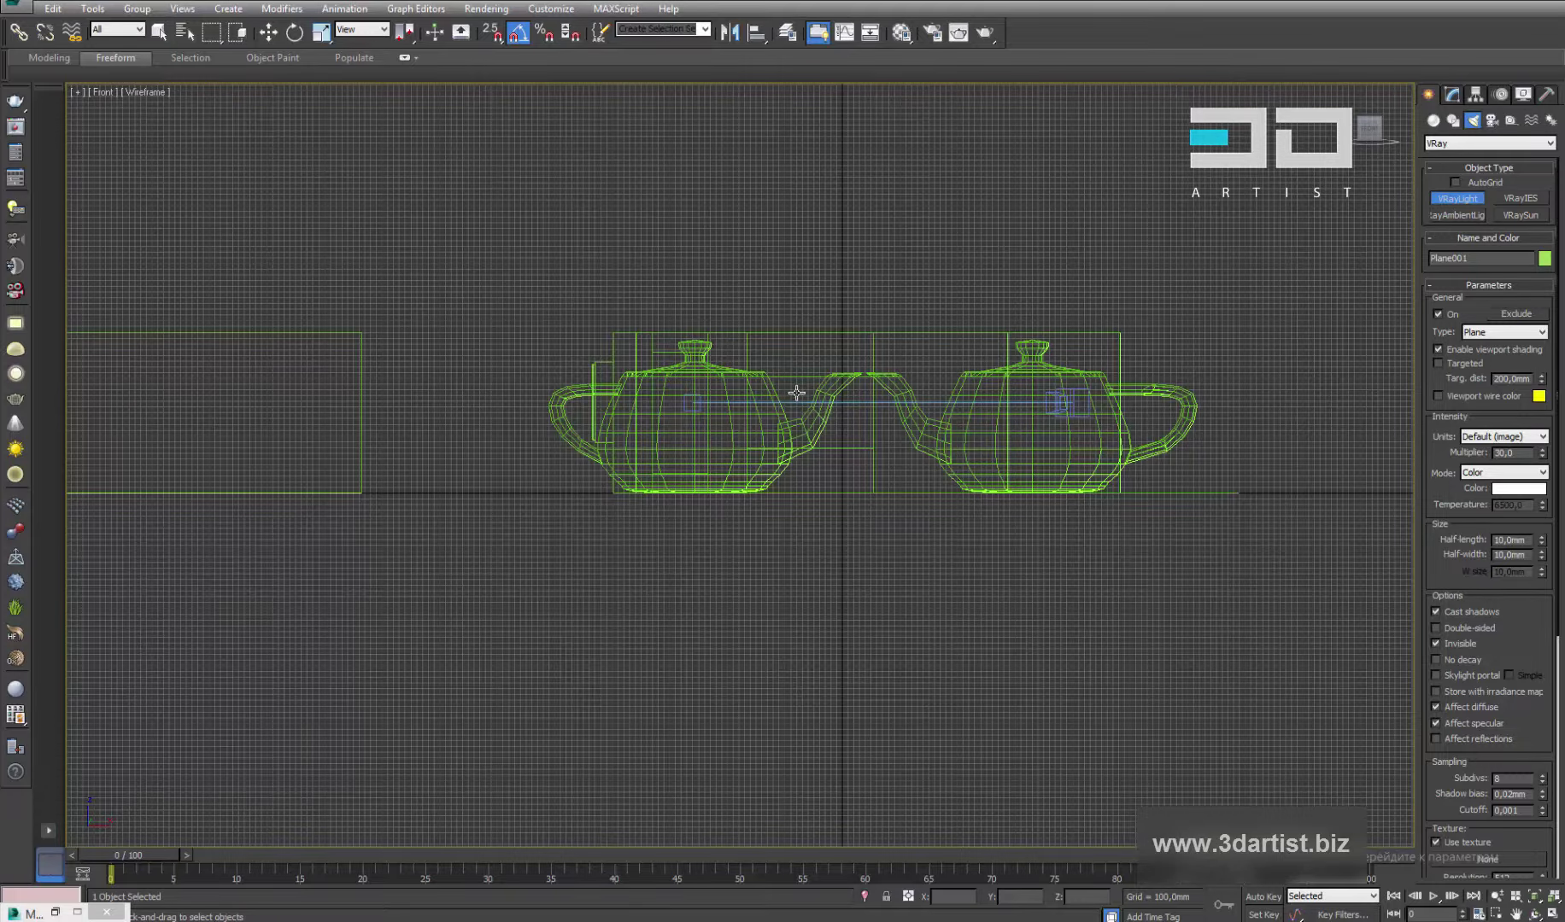
{"action": "key", "text": "alt+w"}
{"action": "scroll", "coordinate": [524, 584], "scroll_direction": "down", "scroll_amount": 5}
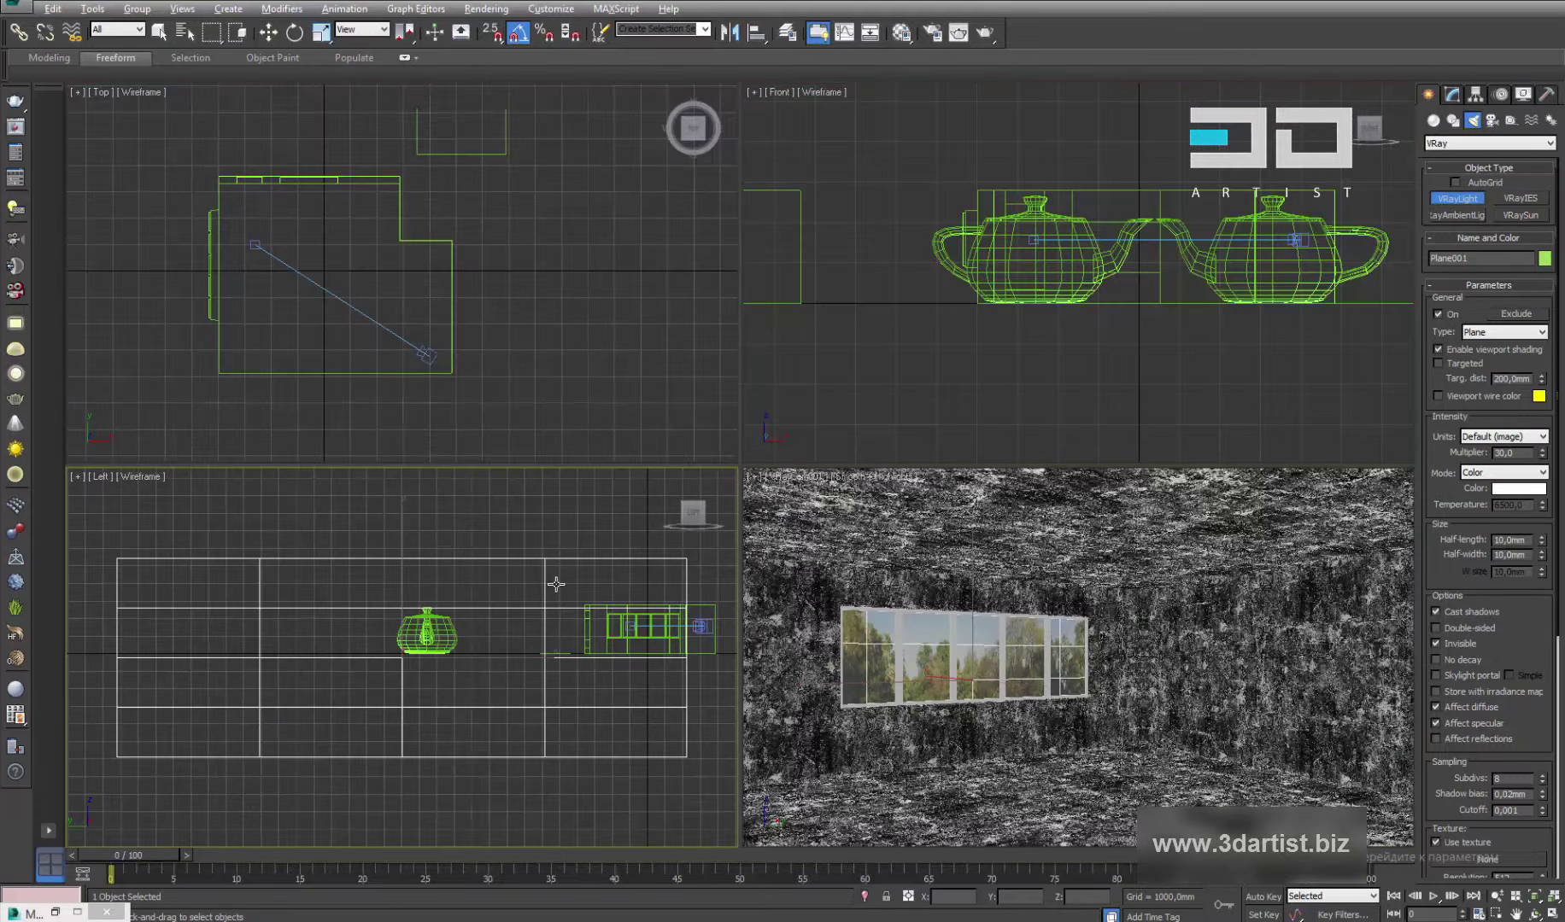
{"action": "key", "text": "alt+w"}
{"action": "scroll", "coordinate": [883, 664], "scroll_direction": "up", "scroll_amount": 6}
{"action": "left_click_drag", "start_coordinate": [1109, 439], "coordinate": [789, 211]}
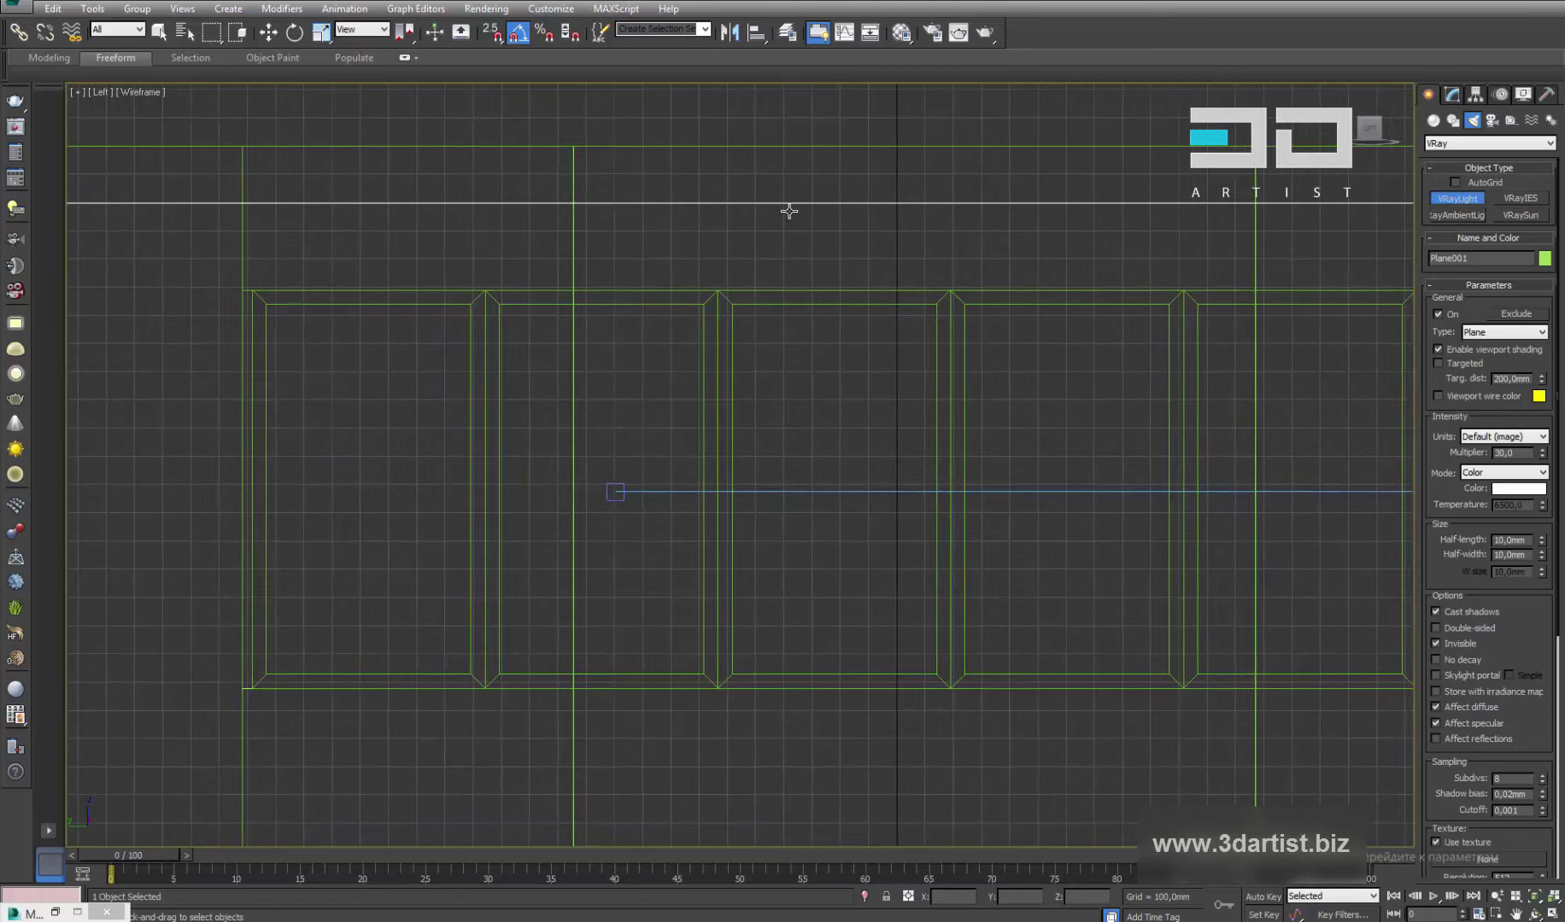
{"action": "left_click", "coordinate": [493, 39]}
{"action": "left_click_drag", "start_coordinate": [266, 304], "coordinate": [470, 674]}
{"action": "key", "text": "w"}
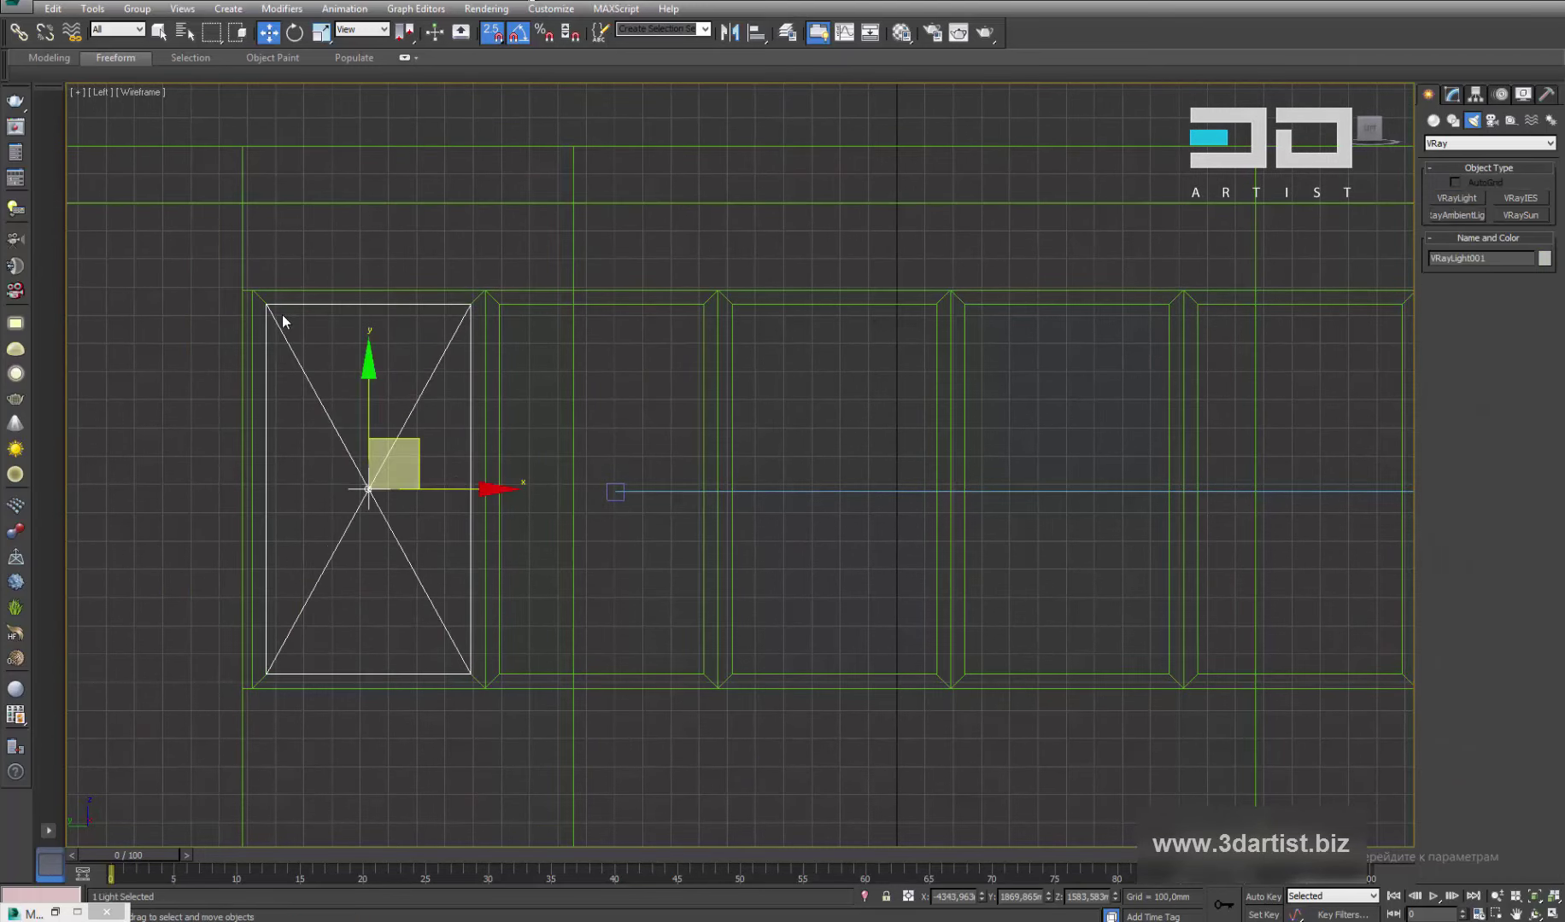
Clone the light as 4 instances spaced one pane apart, covering the remaining window panes
{"action": "mouse_move", "coordinate": [267, 305]}
{"action": "left_mouse_down"}
{"action": "mouse_move", "coordinate": [542, 306]}
{"action": "mouse_move", "coordinate": [500, 304]}
{"action": "left_mouse_up"}
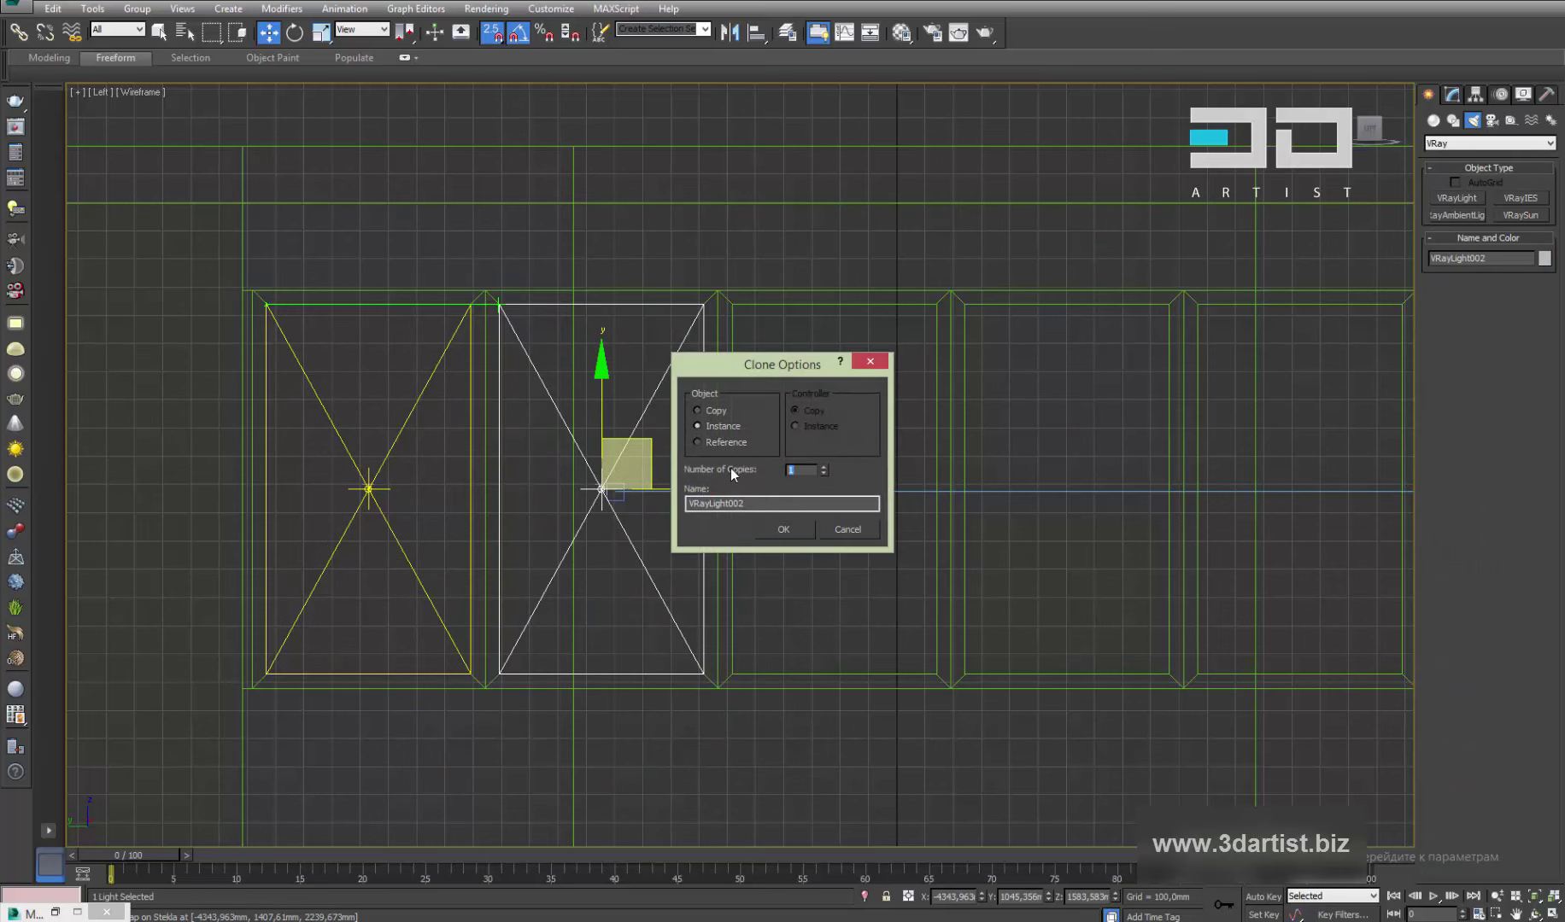
{"action": "type", "text": "4"}
{"action": "key", "text": "Tab"}
{"action": "left_click", "coordinate": [803, 530]}
{"action": "scroll", "coordinate": [814, 472], "scroll_direction": "down", "scroll_amount": 5}
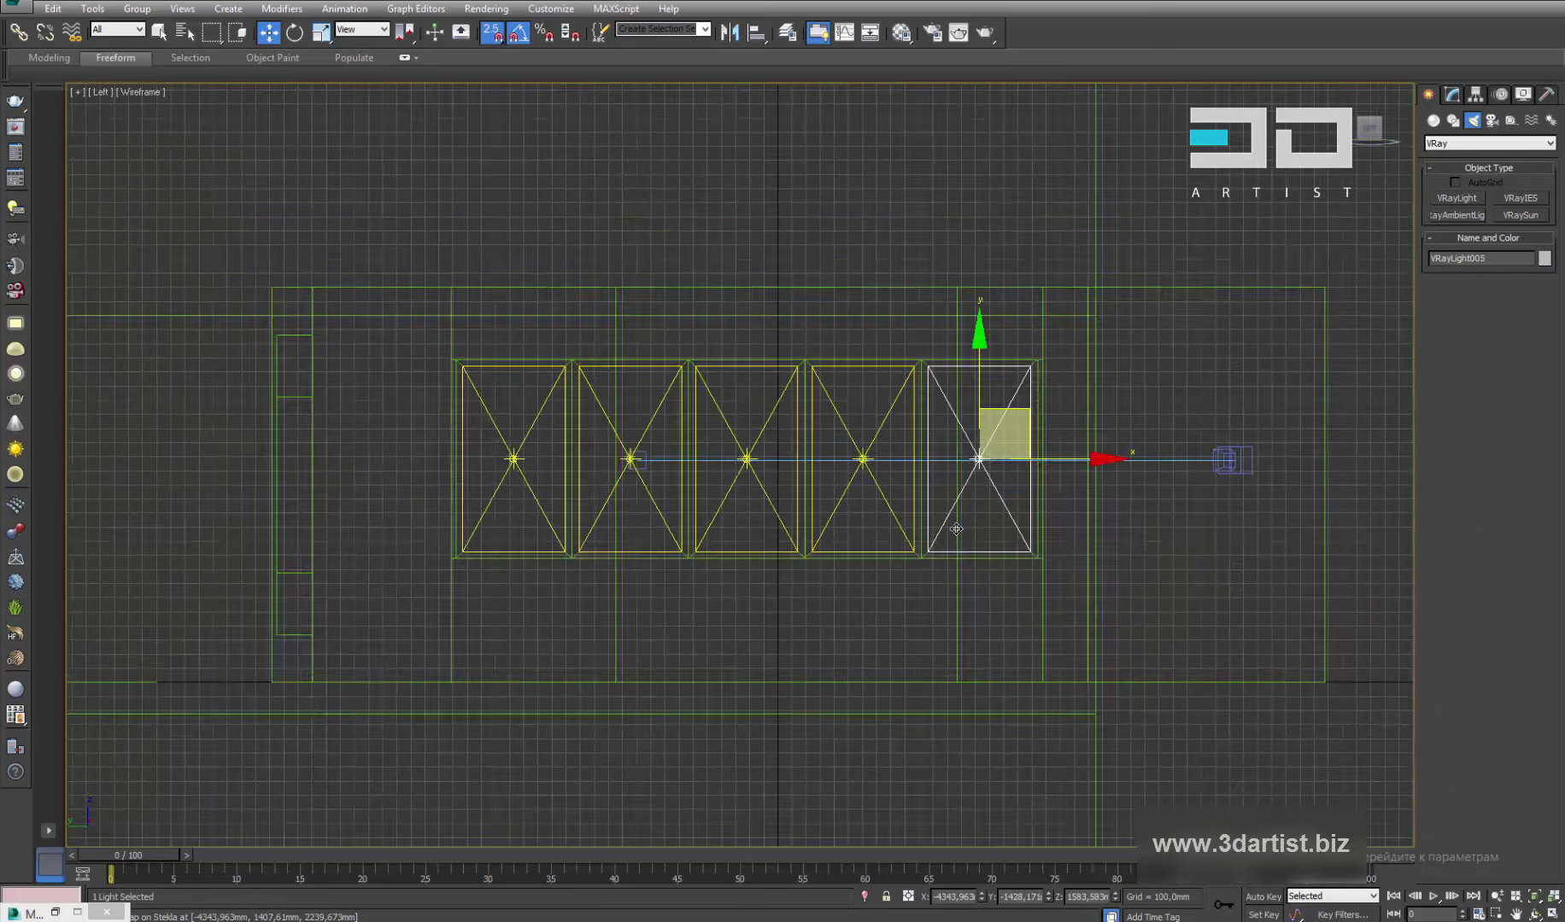
Change the camera view to Perspective near the window, turn snapping off, and restrict the selection filter to Lights
{"action": "key", "text": "alt+w"}
{"action": "key", "text": "alt+w"}
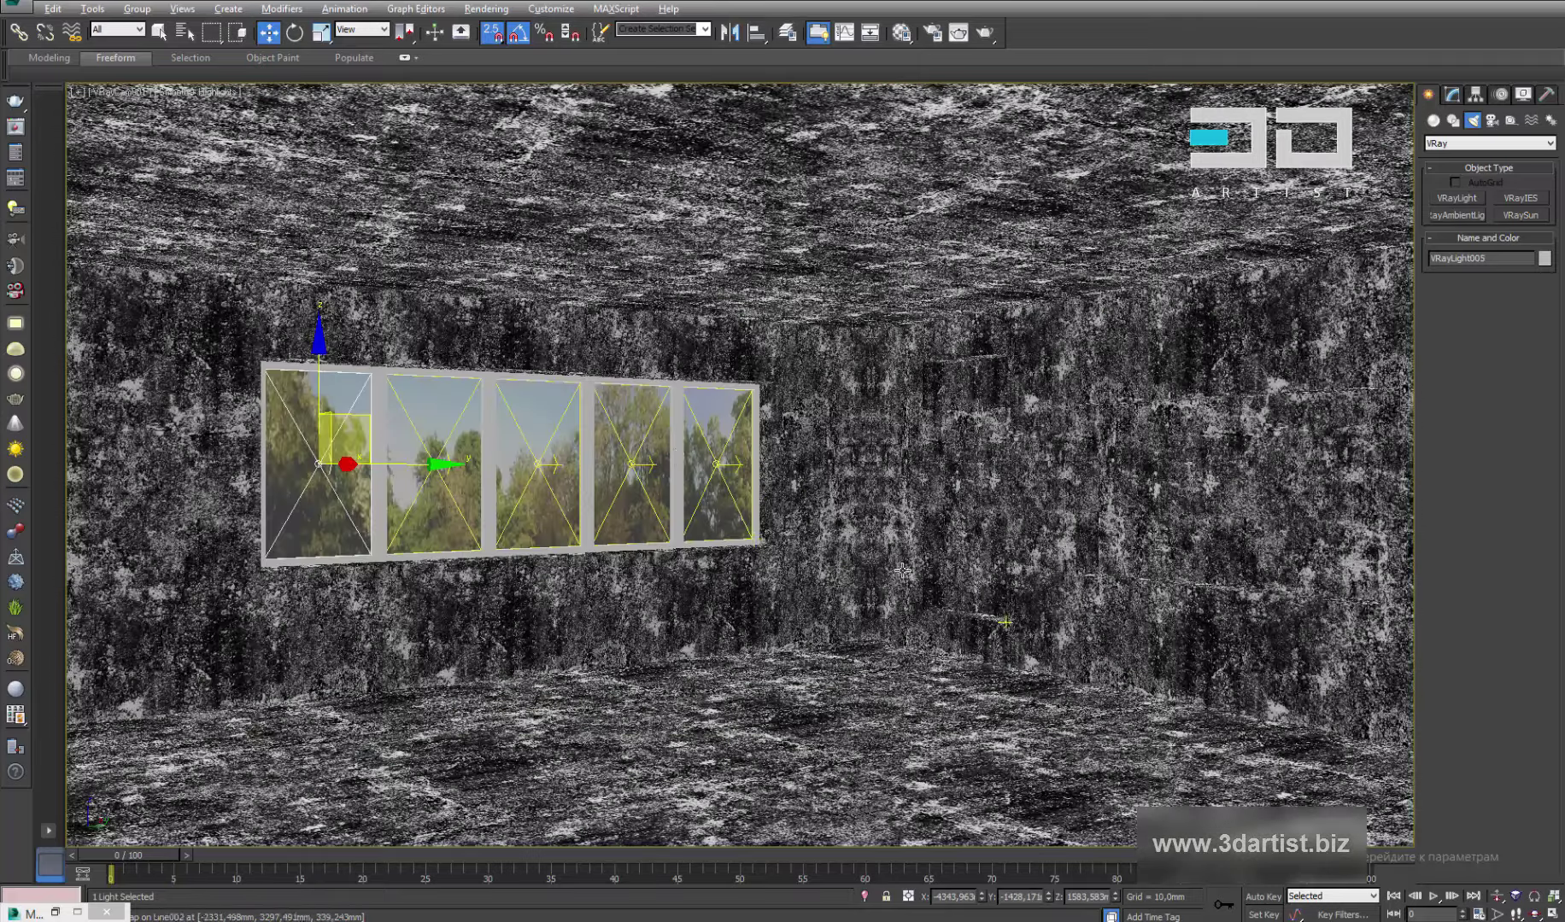
{"action": "left_click", "coordinate": [114, 101]}
{"action": "left_click", "coordinate": [207, 154]}
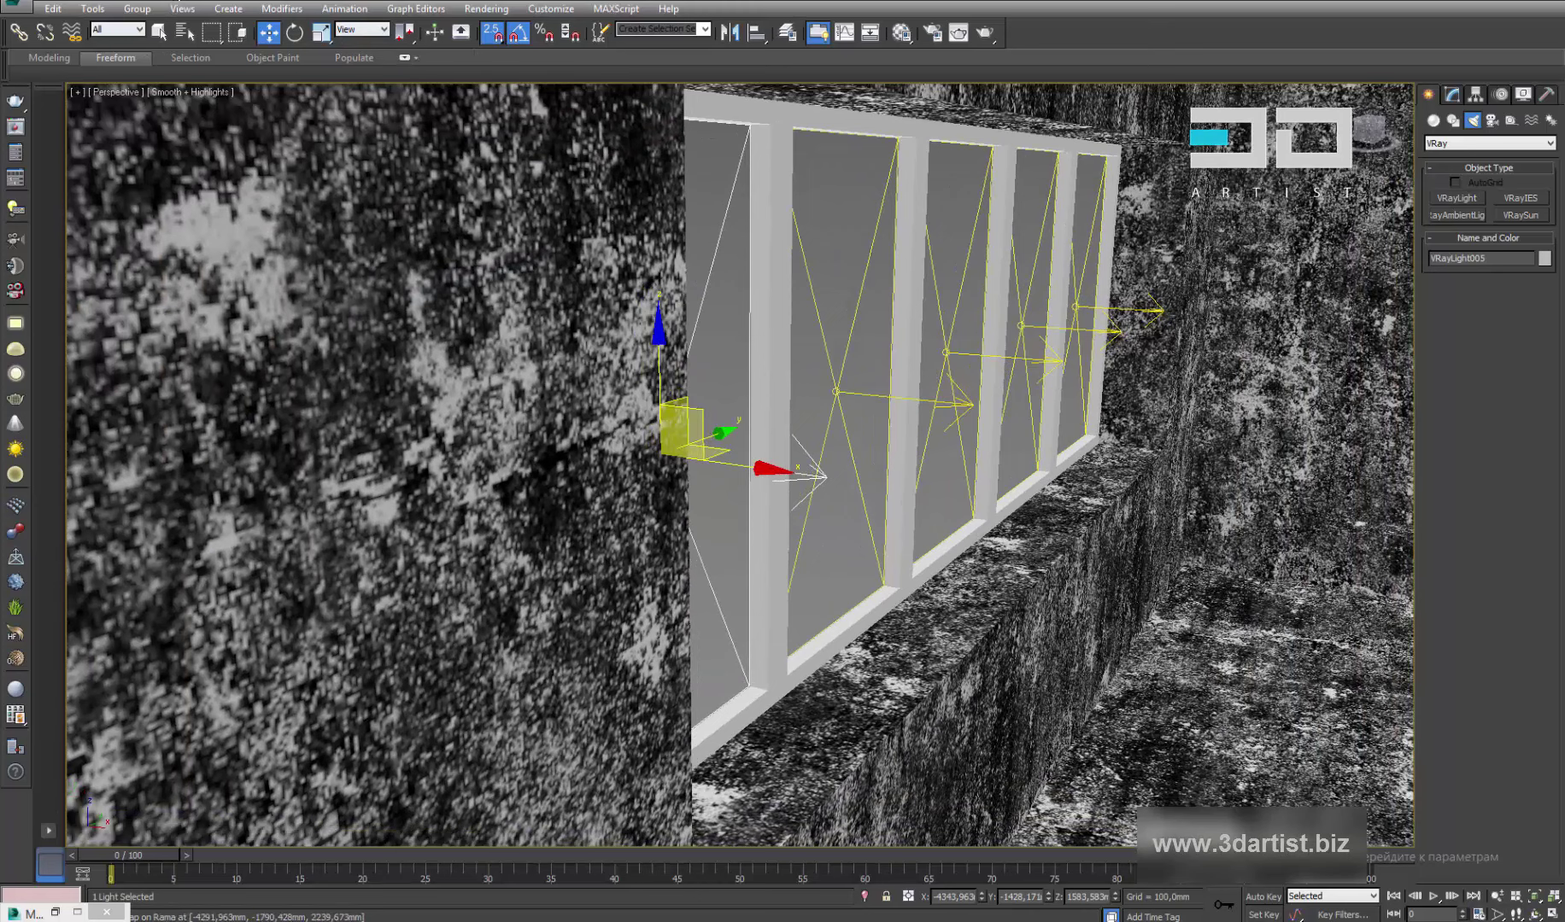
{"action": "left_click", "coordinate": [490, 36]}
{"action": "left_click", "coordinate": [816, 303], "text": "ctrl"}
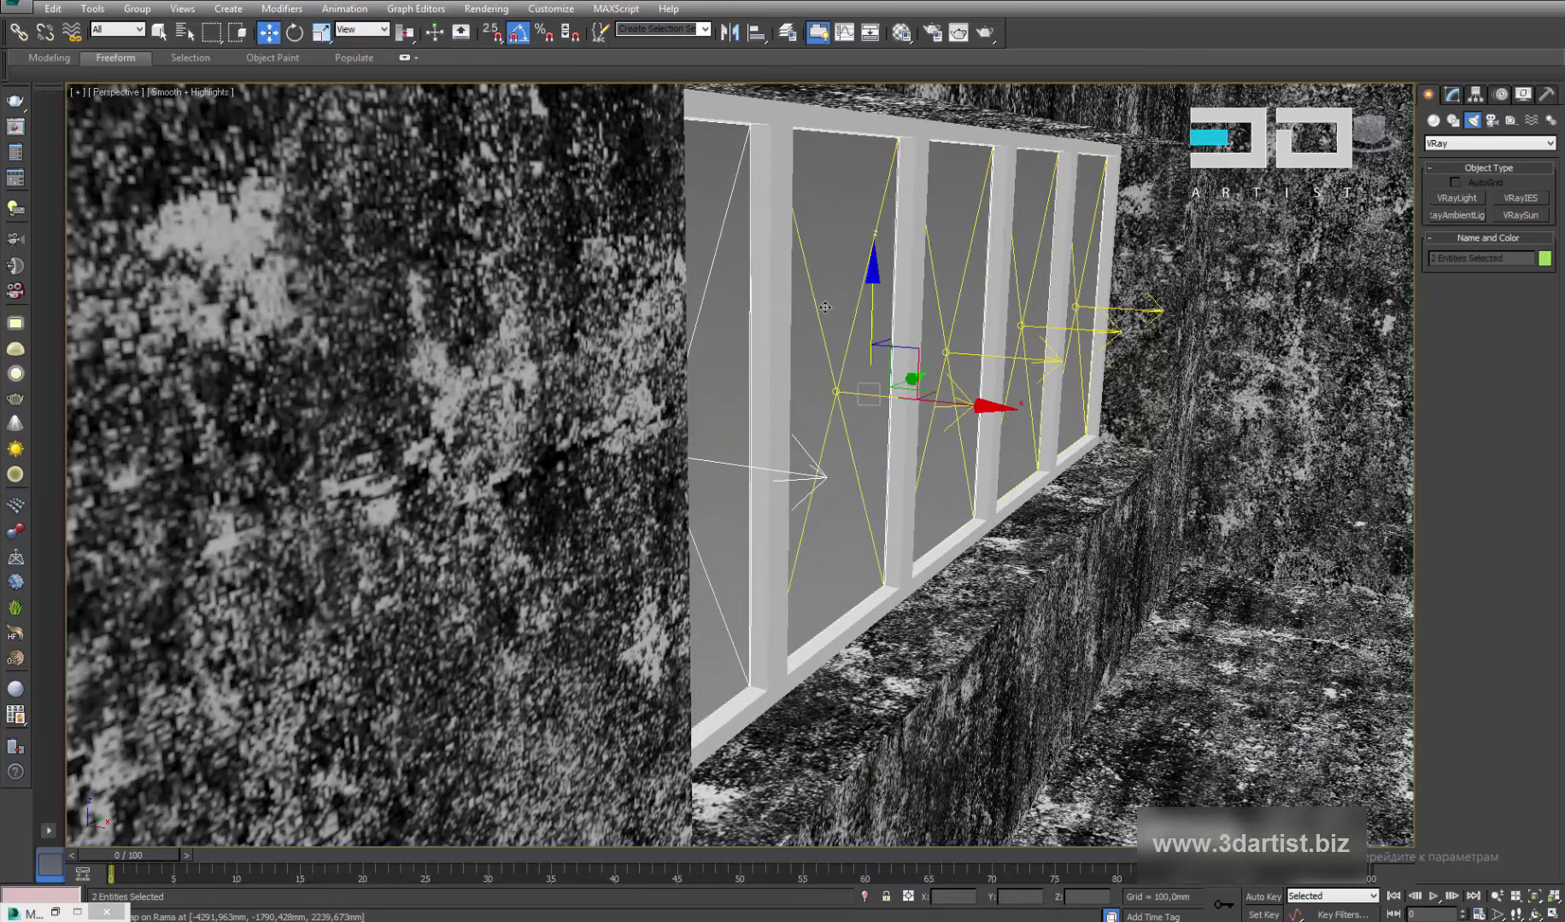
{"action": "left_click", "coordinate": [117, 29]}
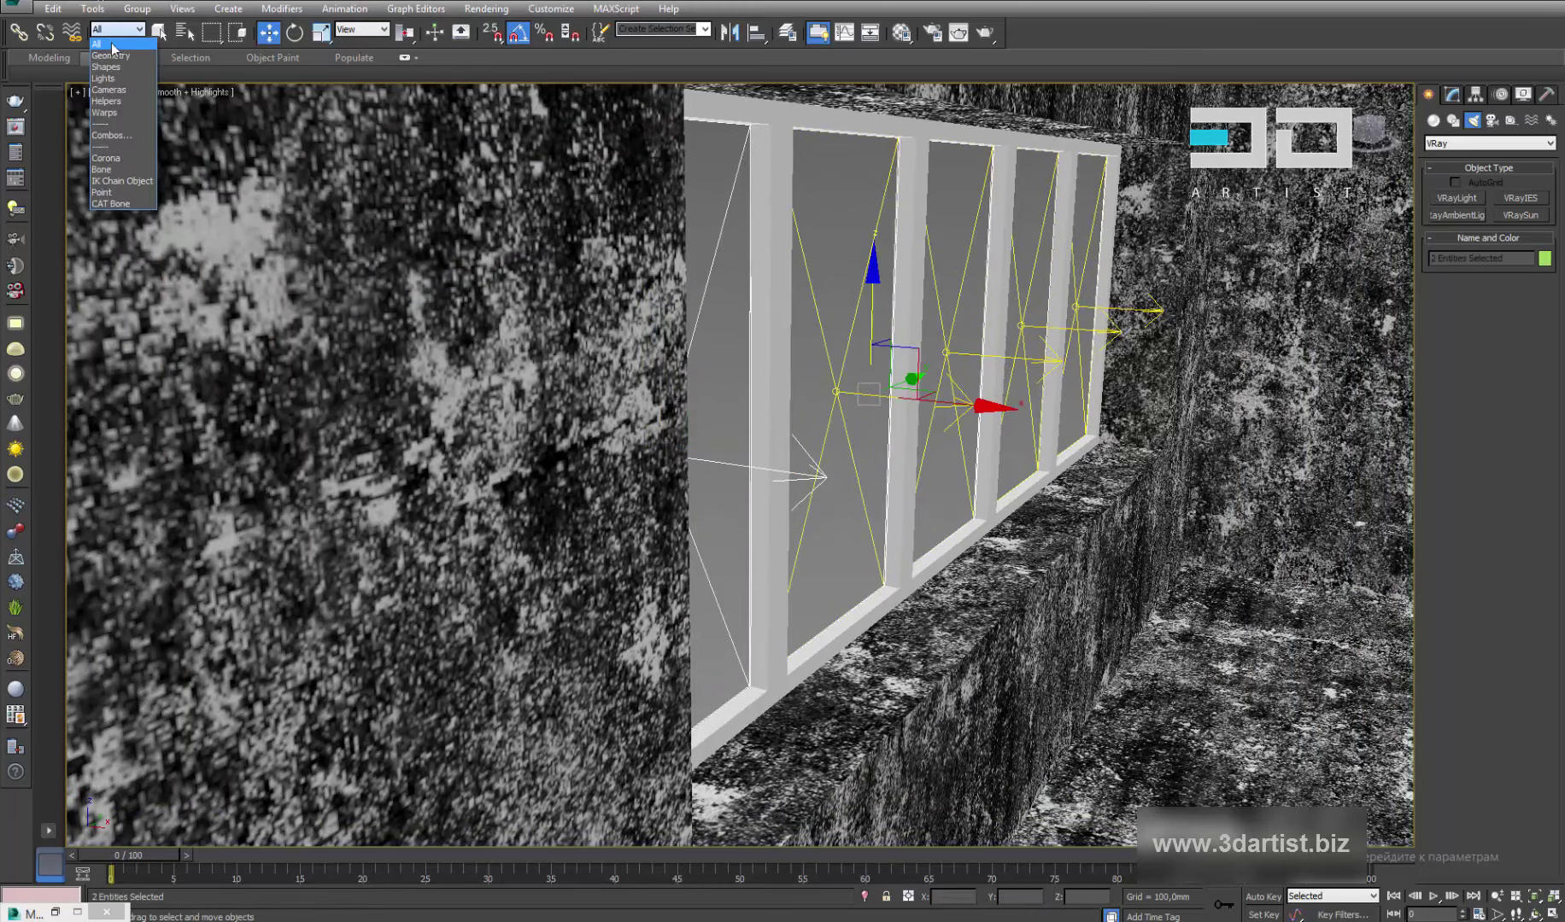
{"action": "left_click", "coordinate": [111, 87]}
Select all five window lights and move them slightly along the X axis toward the room interior
{"action": "left_click", "coordinate": [816, 313]}
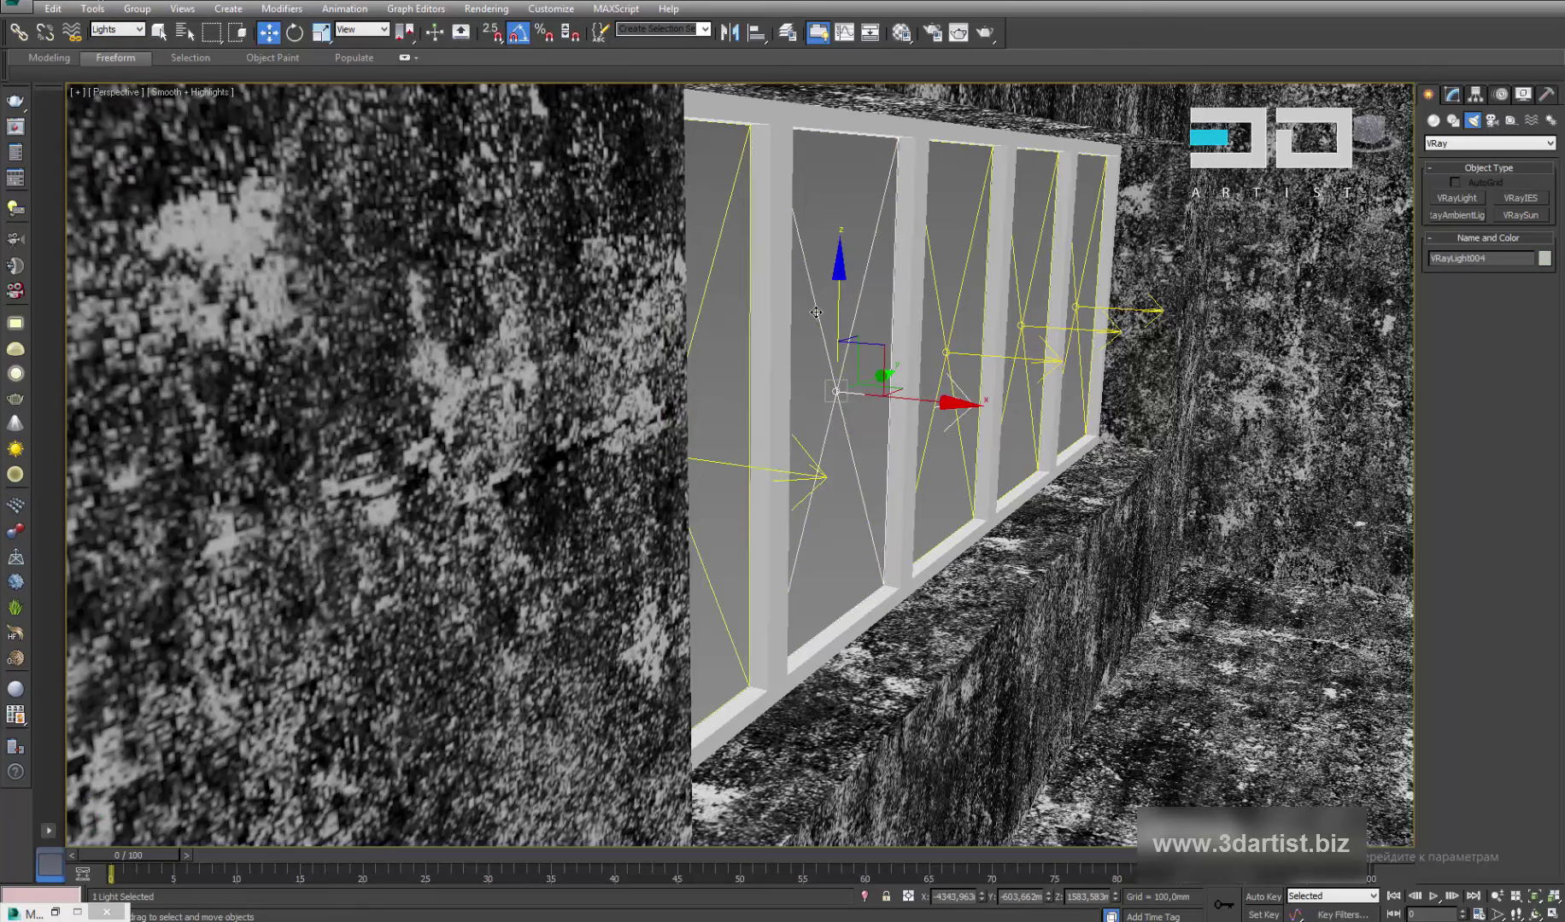
{"action": "left_click", "coordinate": [712, 275], "text": "ctrl"}
{"action": "left_click", "coordinate": [929, 253], "text": "ctrl"}
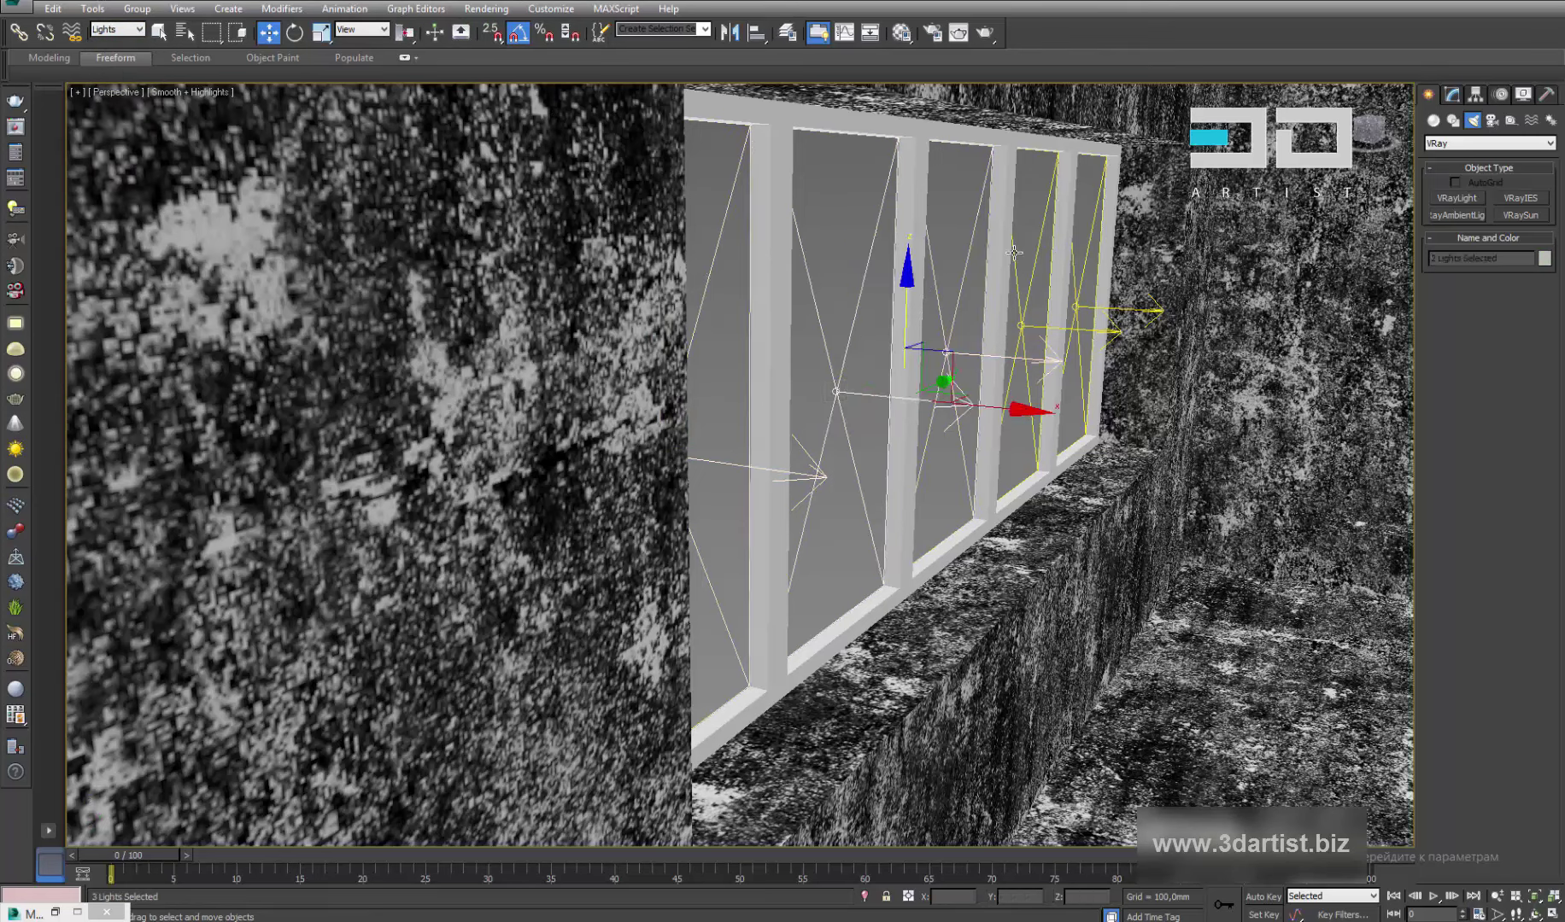
{"action": "left_click", "coordinate": [1014, 252], "text": "ctrl"}
{"action": "left_click", "coordinate": [1071, 254], "text": "ctrl"}
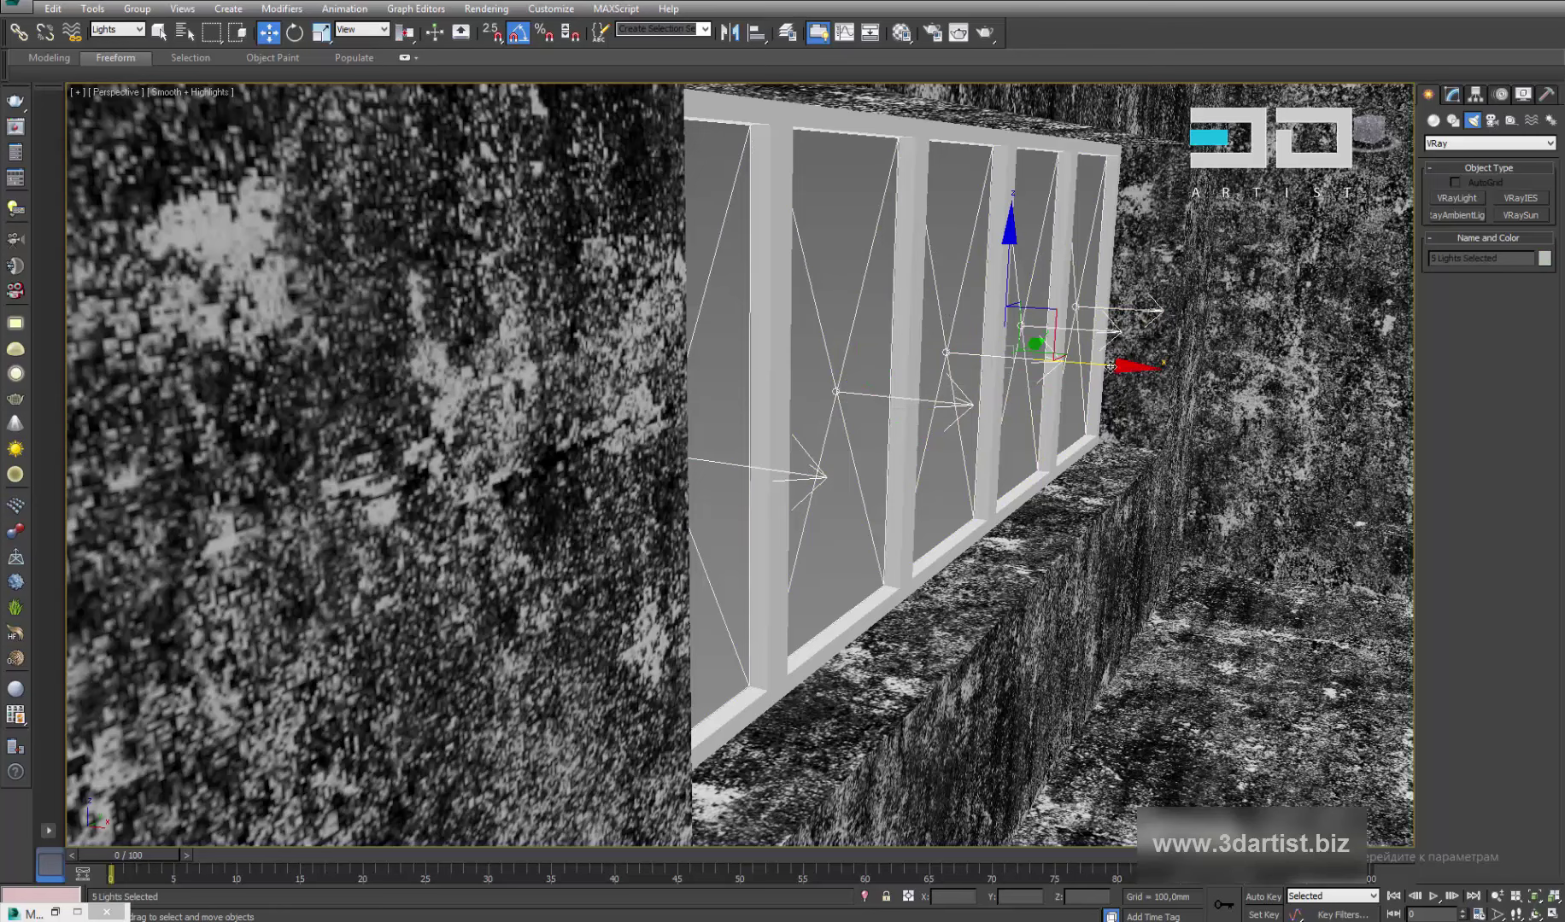
{"action": "left_click_drag", "start_coordinate": [1111, 368], "coordinate": [1135, 381]}
{"action": "left_click_drag", "start_coordinate": [1104, 207], "coordinate": [1093, 295]}
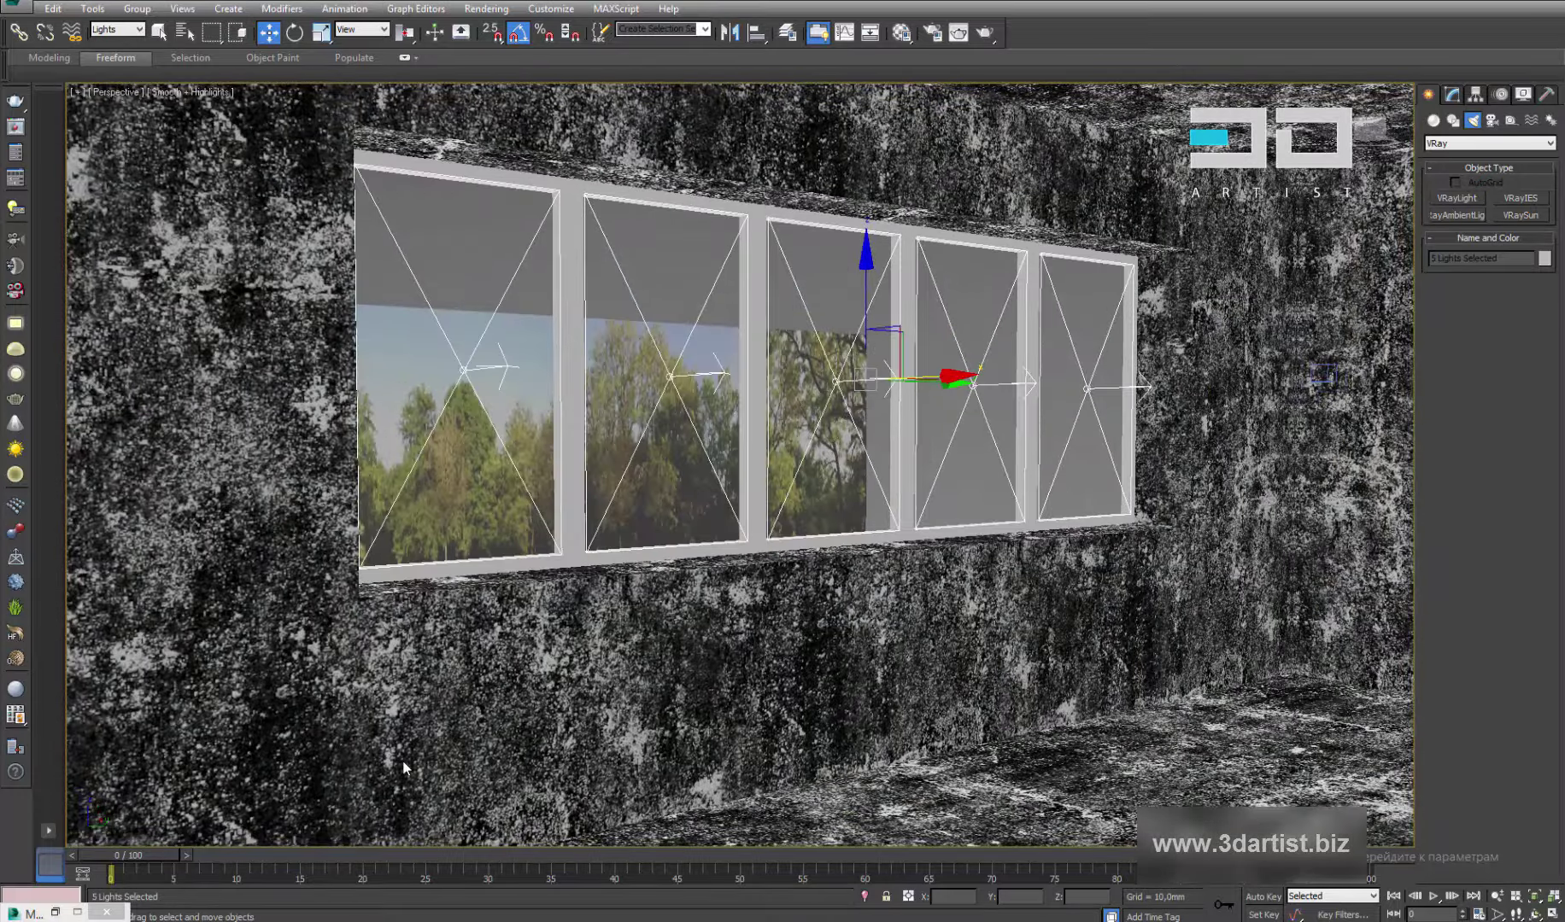
Switch to the browser, find the 3DArtist first-stage group page, and open the ДЗ №4 discussion on V-Ray materials, lighting and camera
{"action": "left_click", "coordinate": [183, 798]}
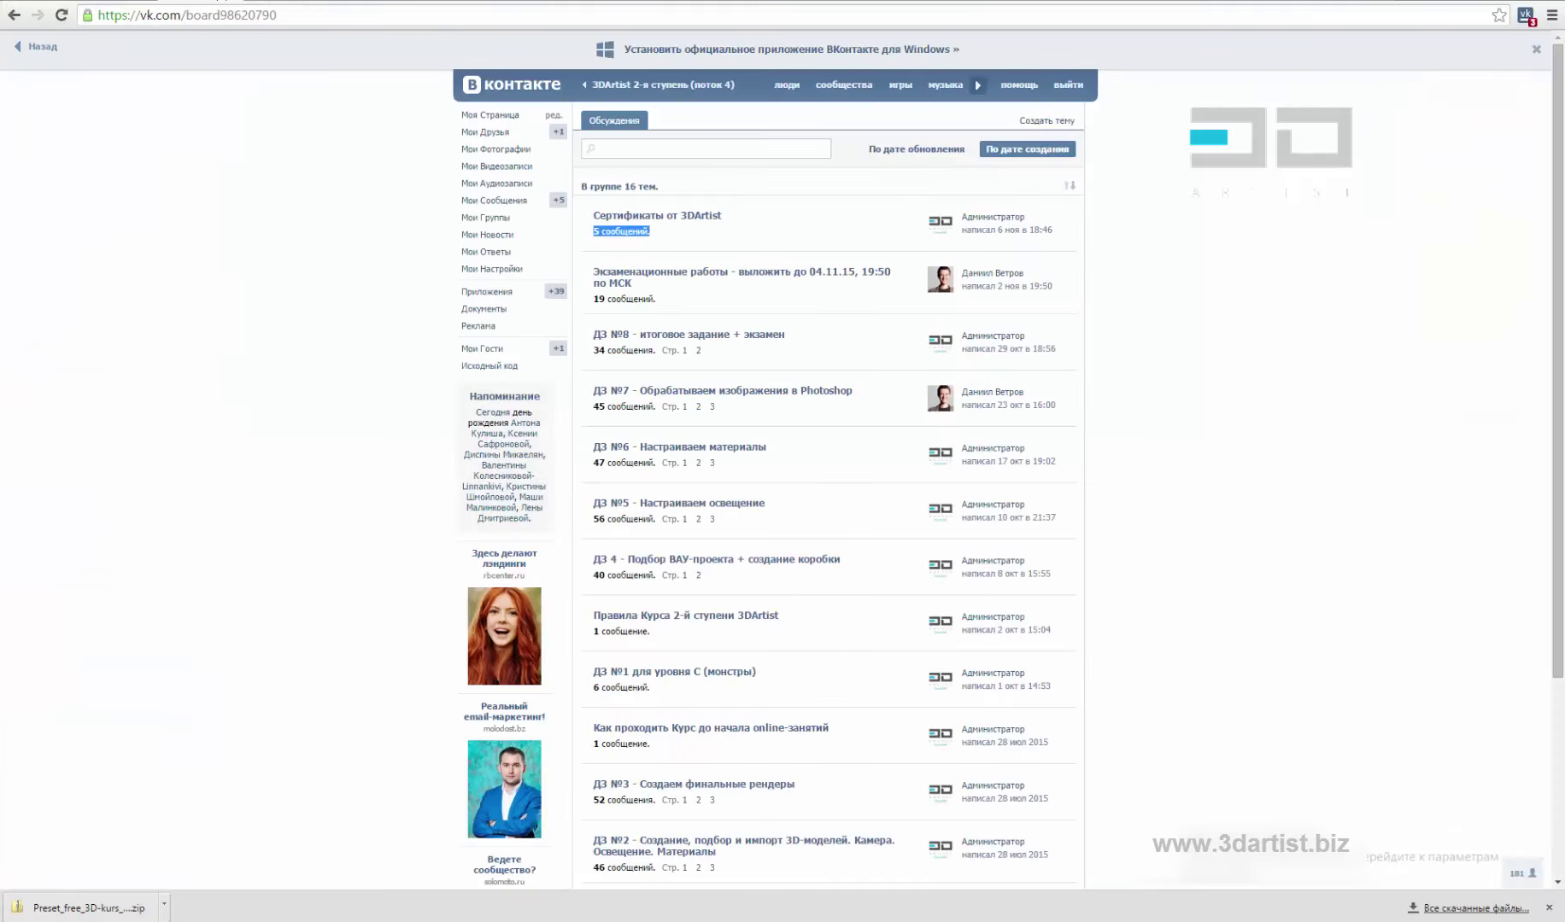
{"action": "left_click", "coordinate": [273, 3]}
{"action": "left_click", "coordinate": [355, 2]}
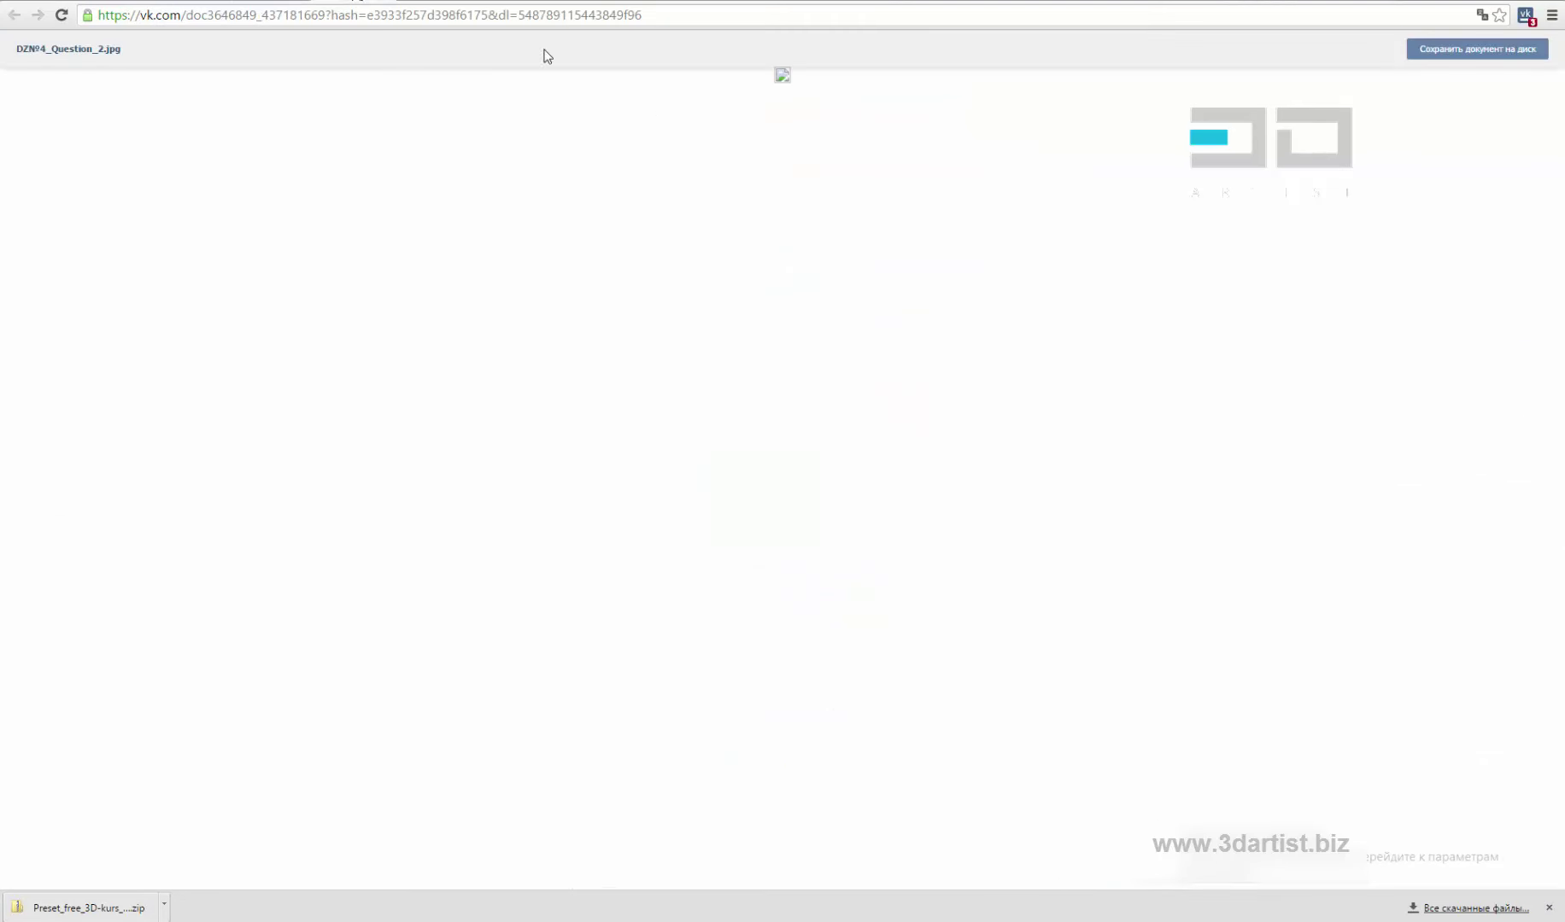
{"action": "left_click", "coordinate": [432, 2]}
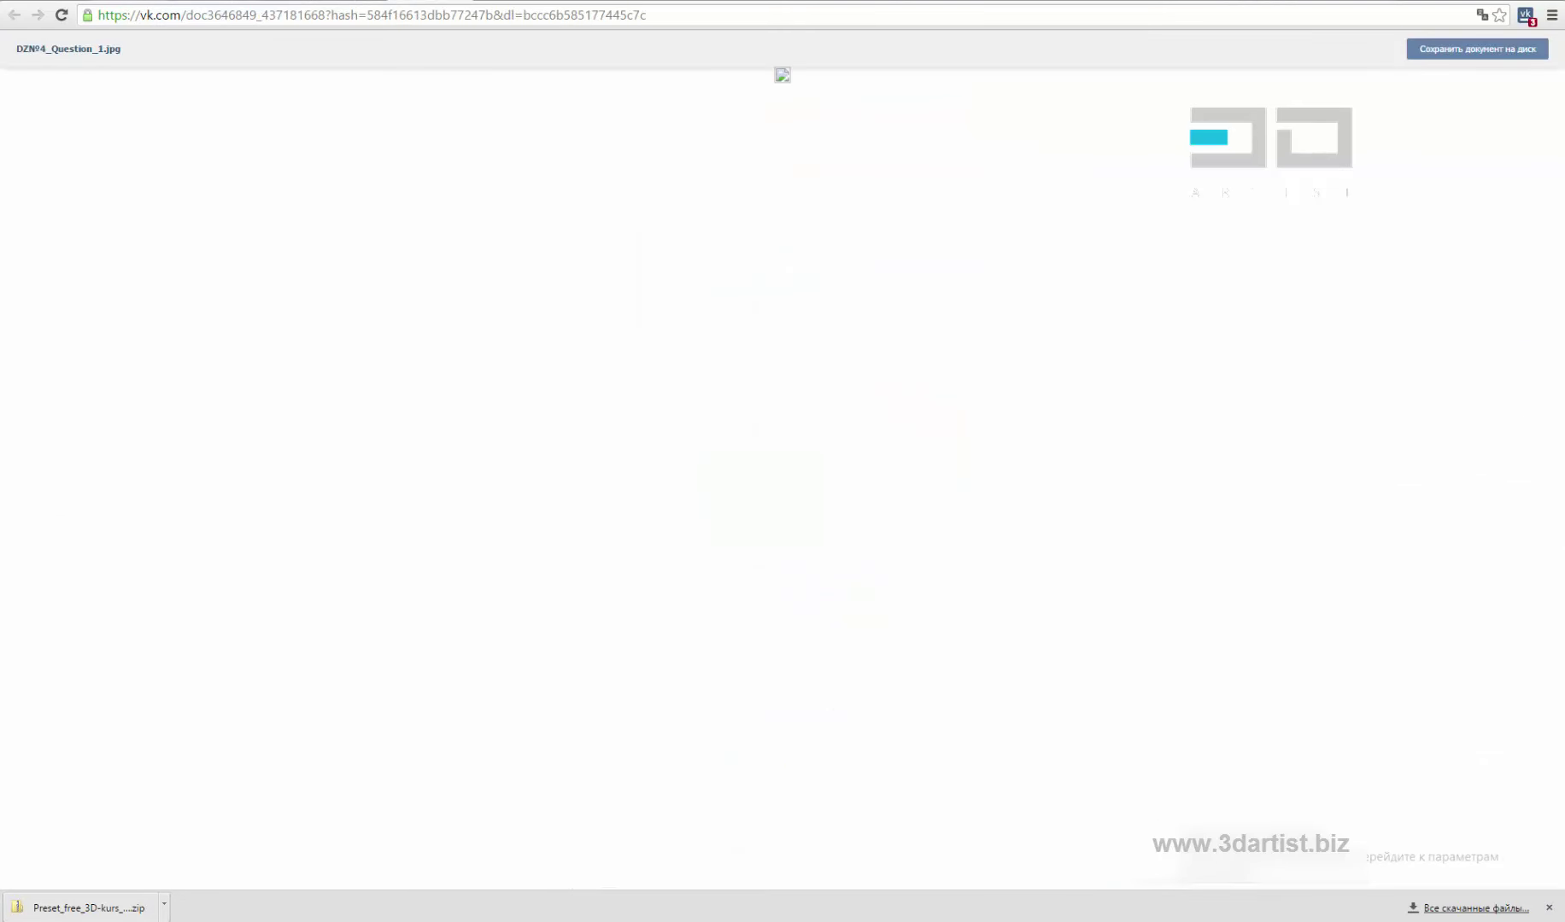
{"action": "left_click", "coordinate": [273, 2]}
{"action": "left_click", "coordinate": [53, 178]}
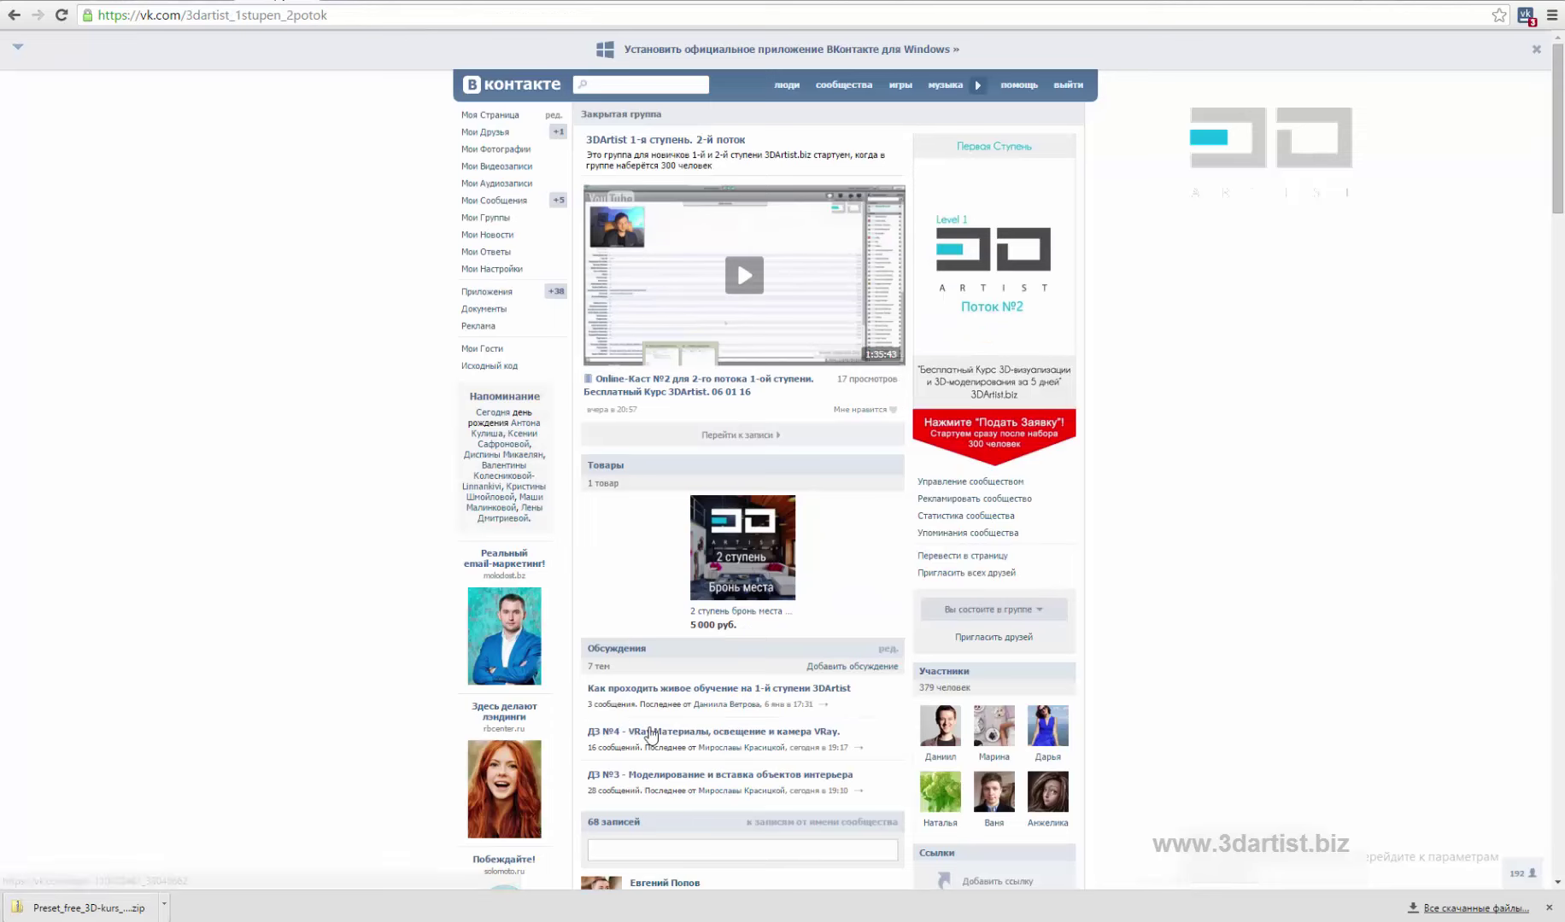
{"action": "left_click", "coordinate": [695, 728]}
Look through the students' submitted renders and comments in the ДЗ №4 discussion
{"action": "scroll", "coordinate": [830, 342], "scroll_direction": "down", "scroll_amount": 10}
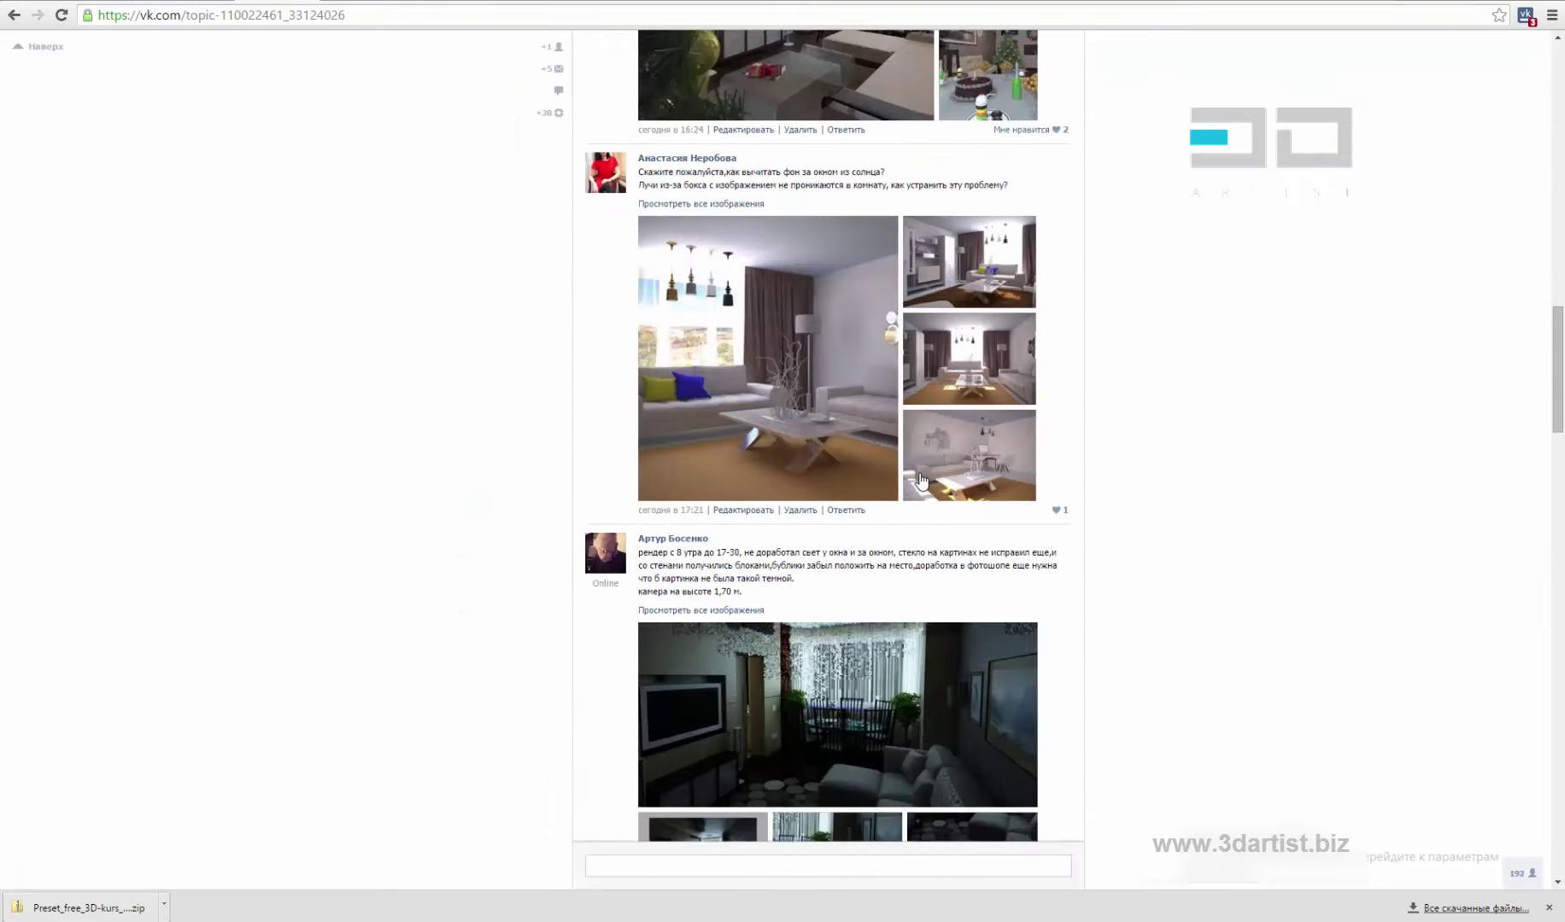
{"action": "scroll", "coordinate": [921, 480], "scroll_direction": "down", "scroll_amount": 20}
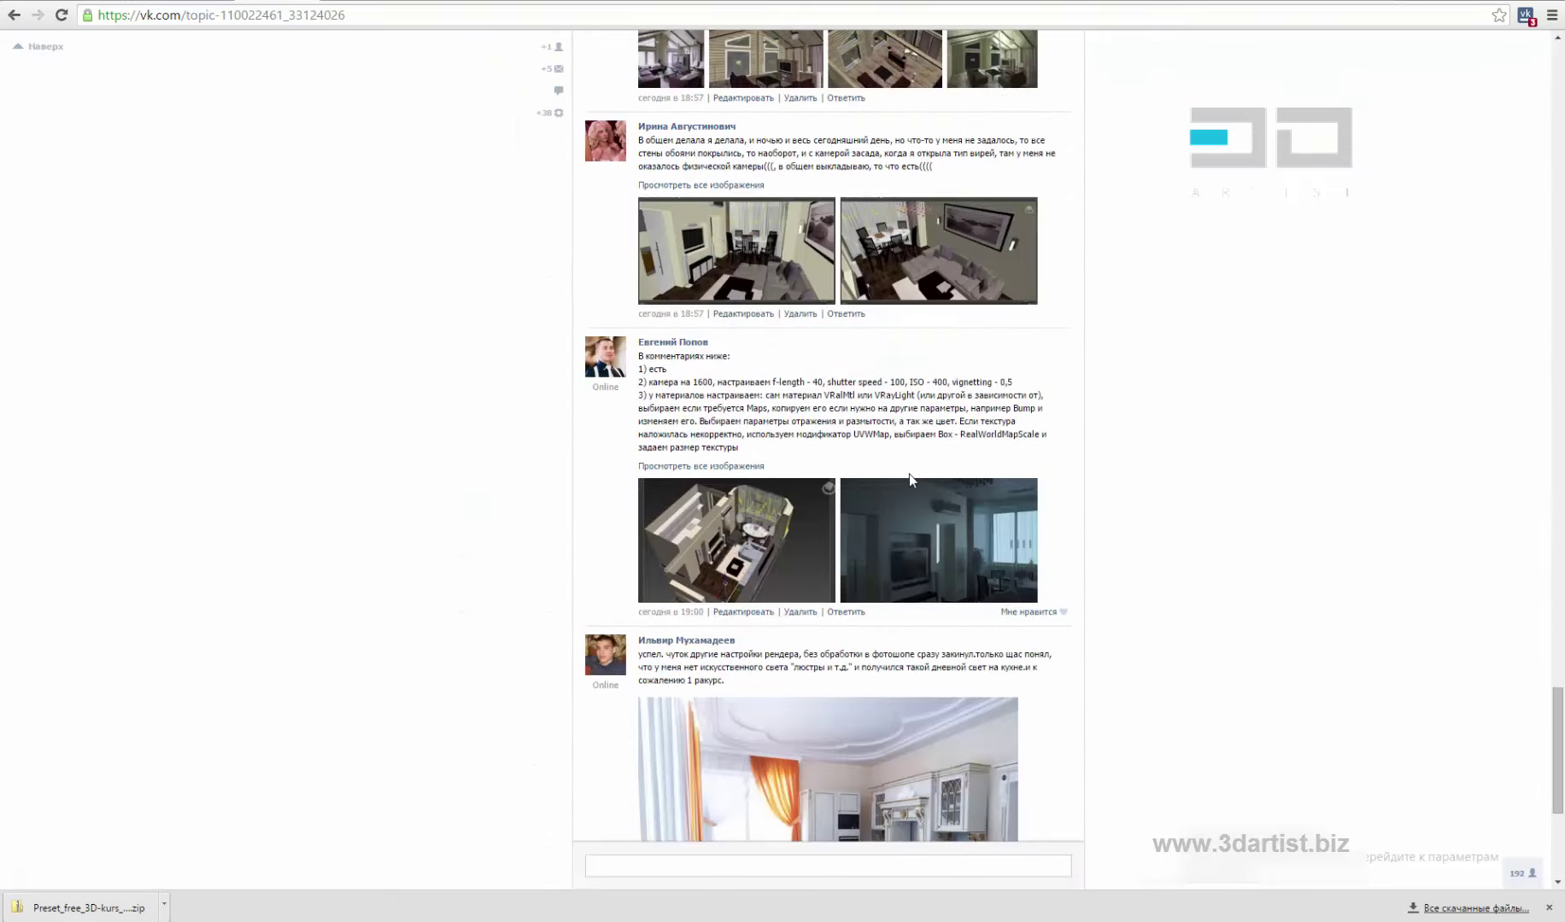
{"action": "scroll", "coordinate": [939, 483], "scroll_direction": "up", "scroll_amount": 2}
{"action": "scroll", "coordinate": [940, 482], "scroll_direction": "down", "scroll_amount": 2}
{"action": "scroll", "coordinate": [932, 487], "scroll_direction": "down", "scroll_amount": 2}
{"action": "scroll", "coordinate": [933, 487], "scroll_direction": "down", "scroll_amount": 3}
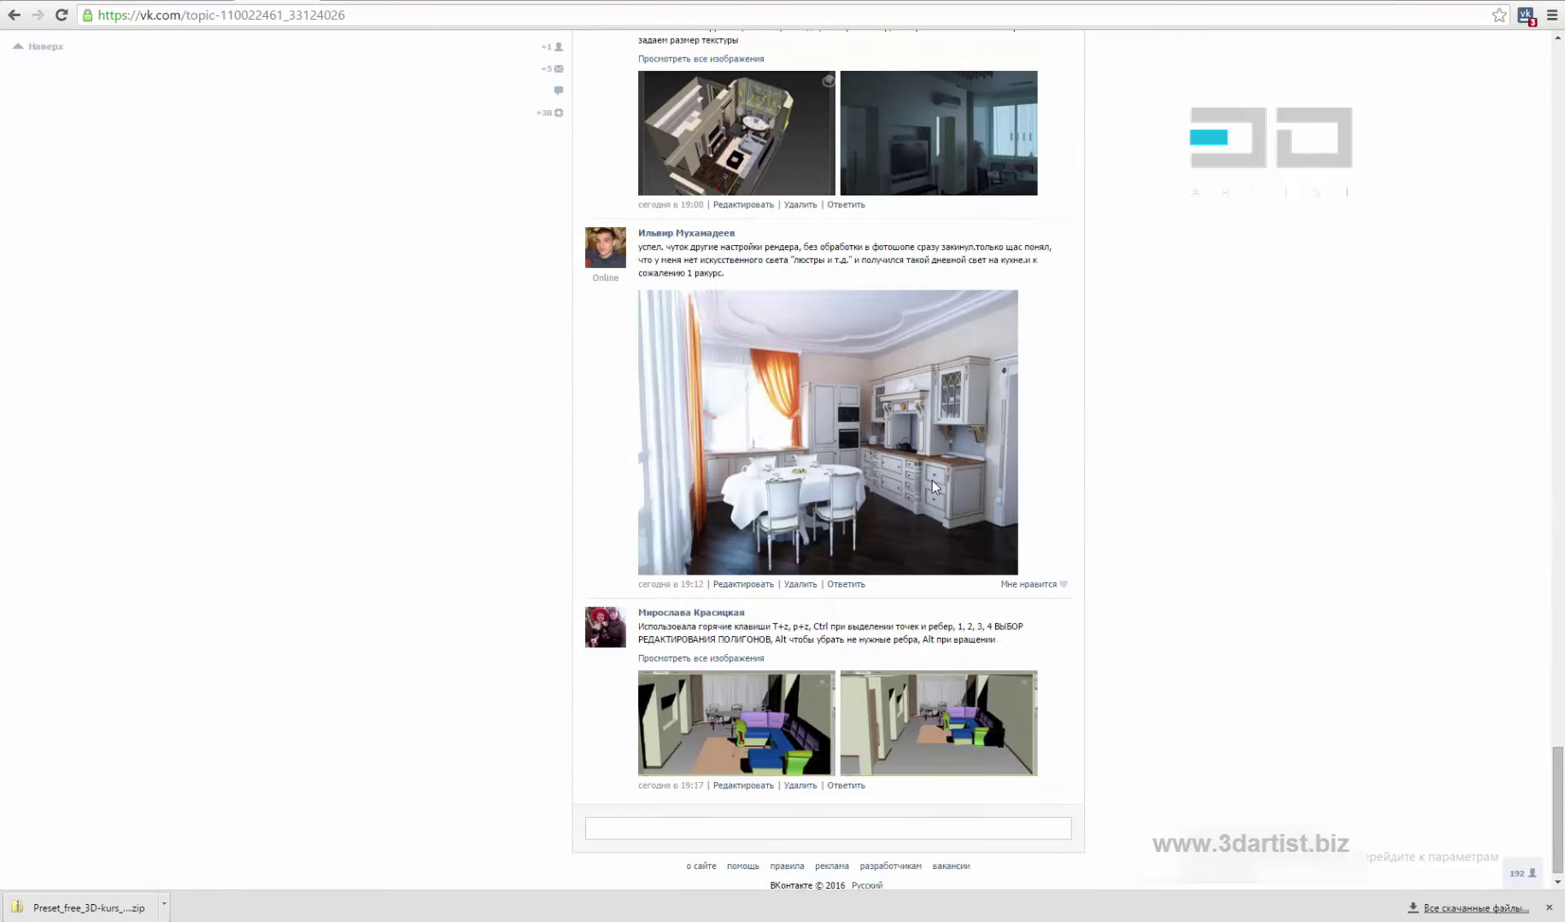
{"action": "scroll", "coordinate": [931, 480], "scroll_direction": "up", "scroll_amount": 2}
{"action": "scroll", "coordinate": [934, 489], "scroll_direction": "up", "scroll_amount": 1}
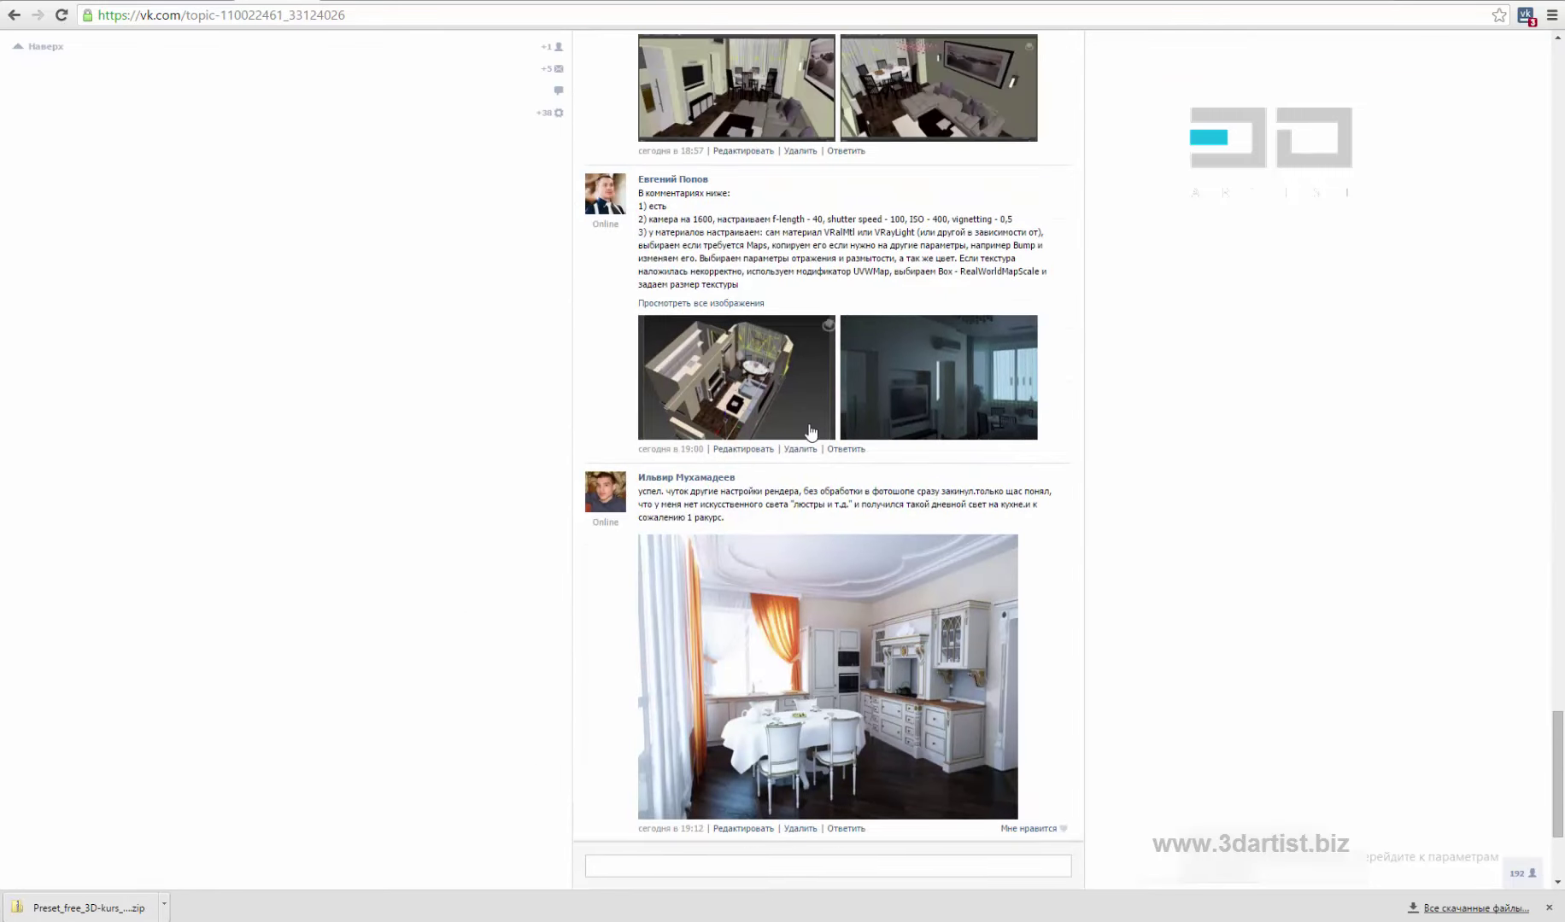
{"action": "scroll", "coordinate": [863, 474], "scroll_direction": "up", "scroll_amount": 5}
{"action": "scroll", "coordinate": [850, 466], "scroll_direction": "up", "scroll_amount": 2}
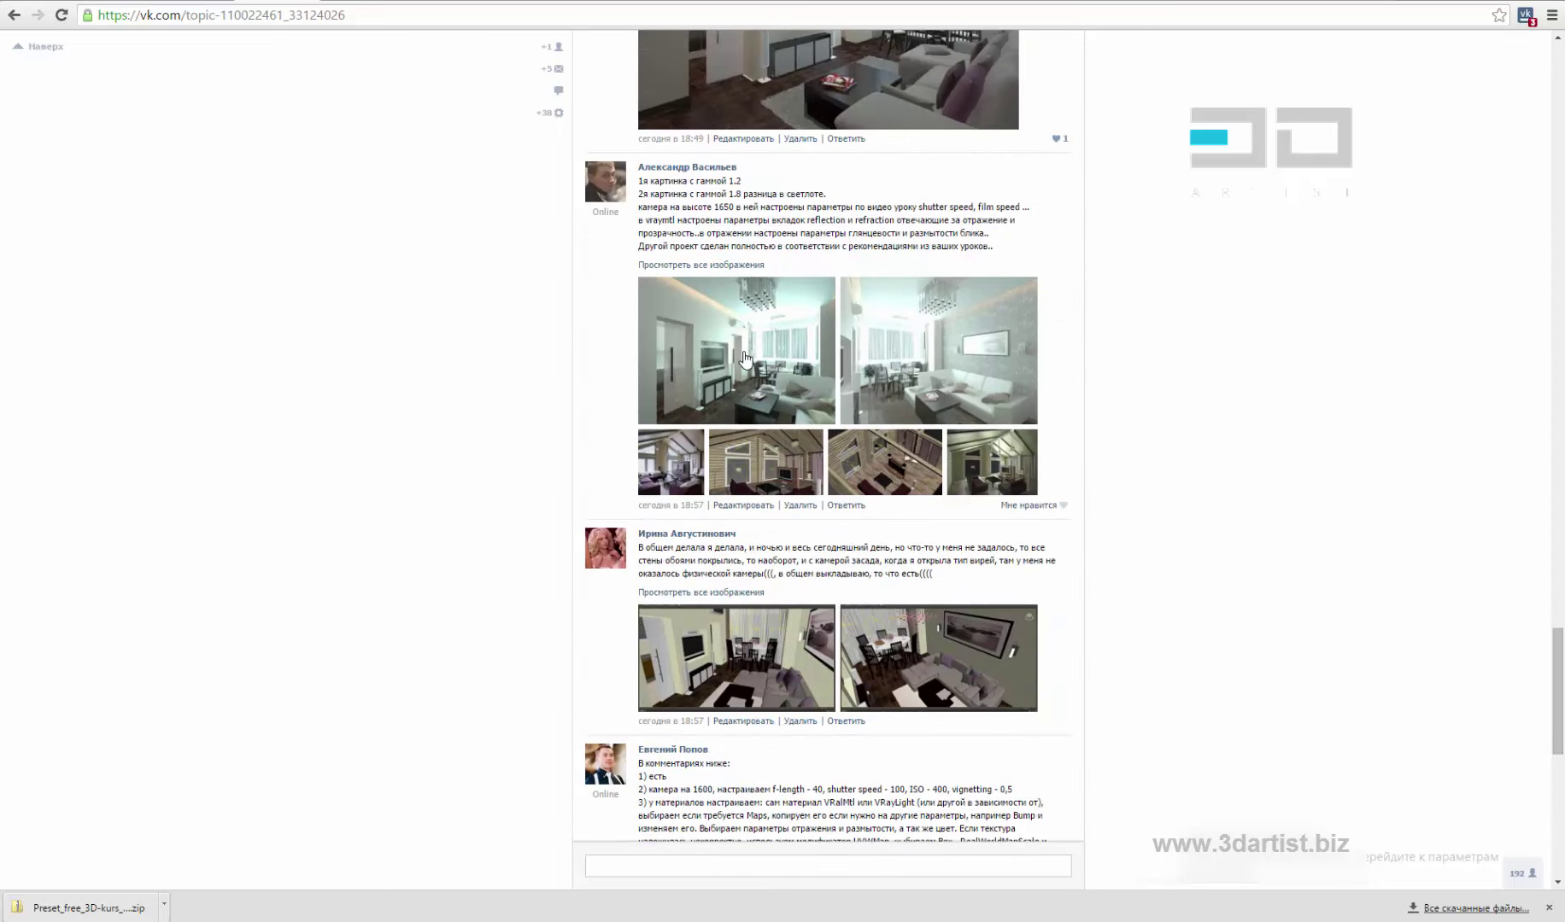
{"action": "left_click", "coordinate": [756, 386]}
{"action": "left_click", "coordinate": [1296, 376]}
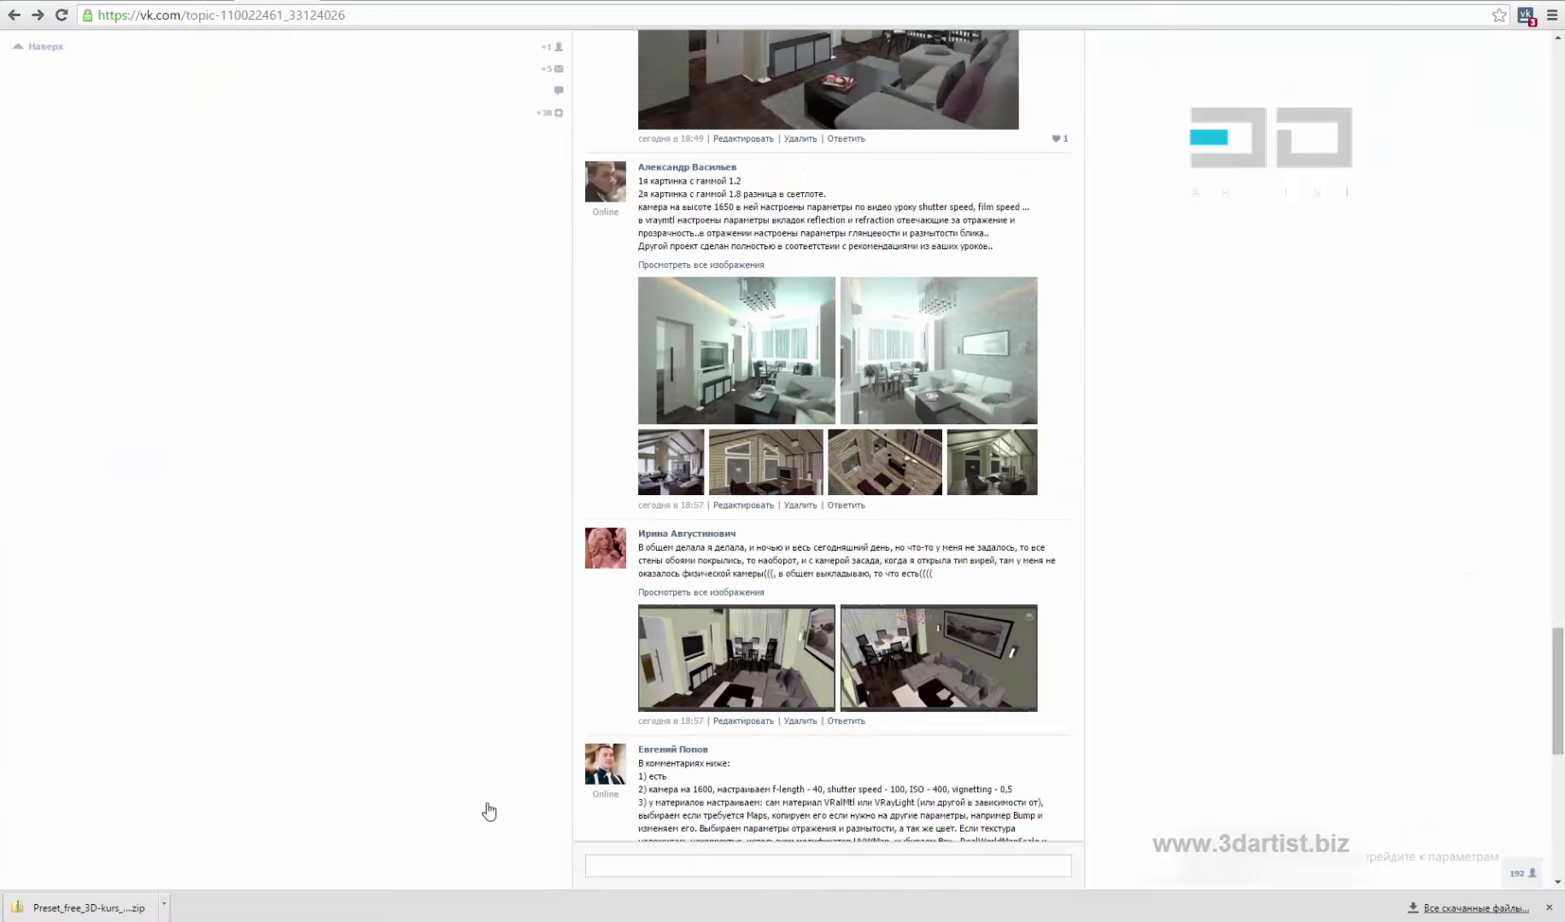
{"action": "left_click", "coordinate": [288, 15]}
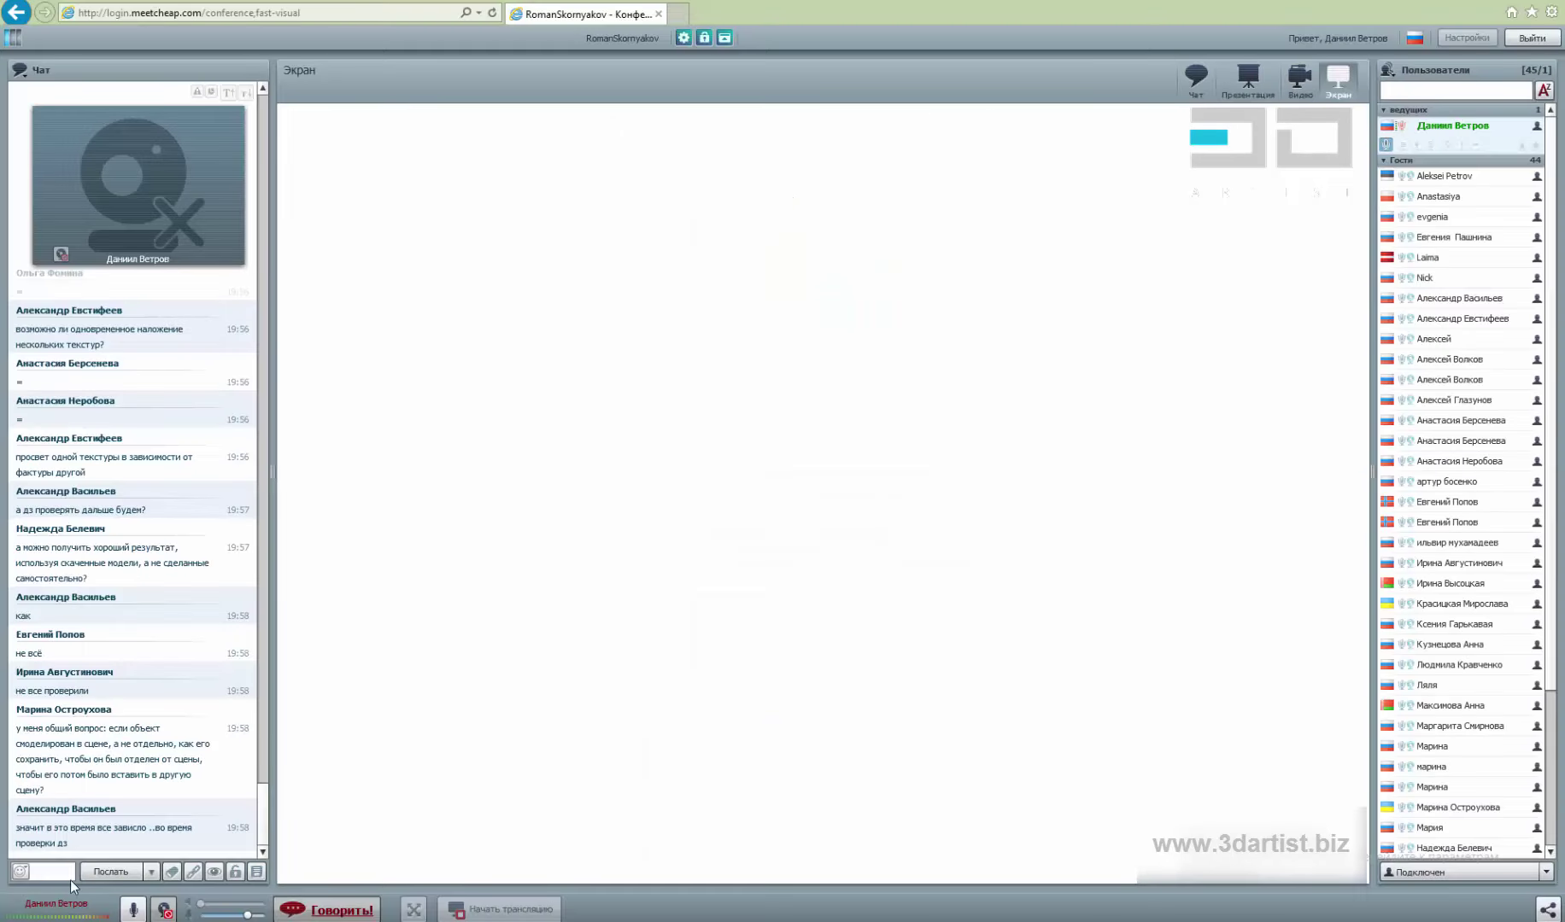
{"action": "type", "text": "https://vk.com/topic-110022461_33124026"}
{"action": "left_click", "coordinate": [109, 871]}
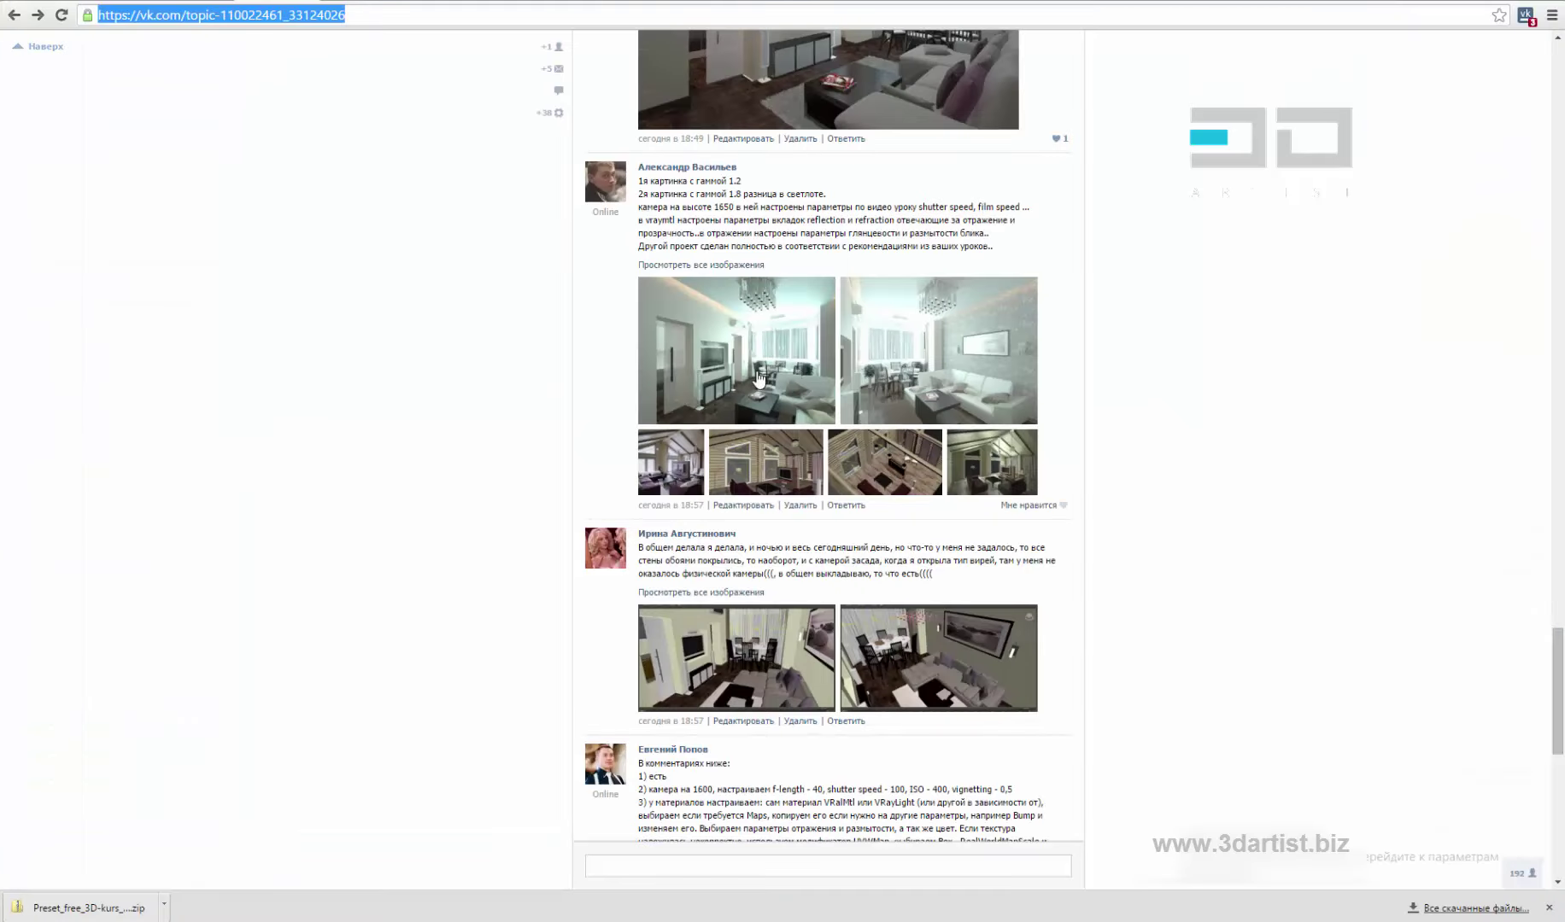
View the first two living-room renders attached to the post comparing gamma 1.2 and 1.8
{"action": "left_click", "coordinate": [759, 379]}
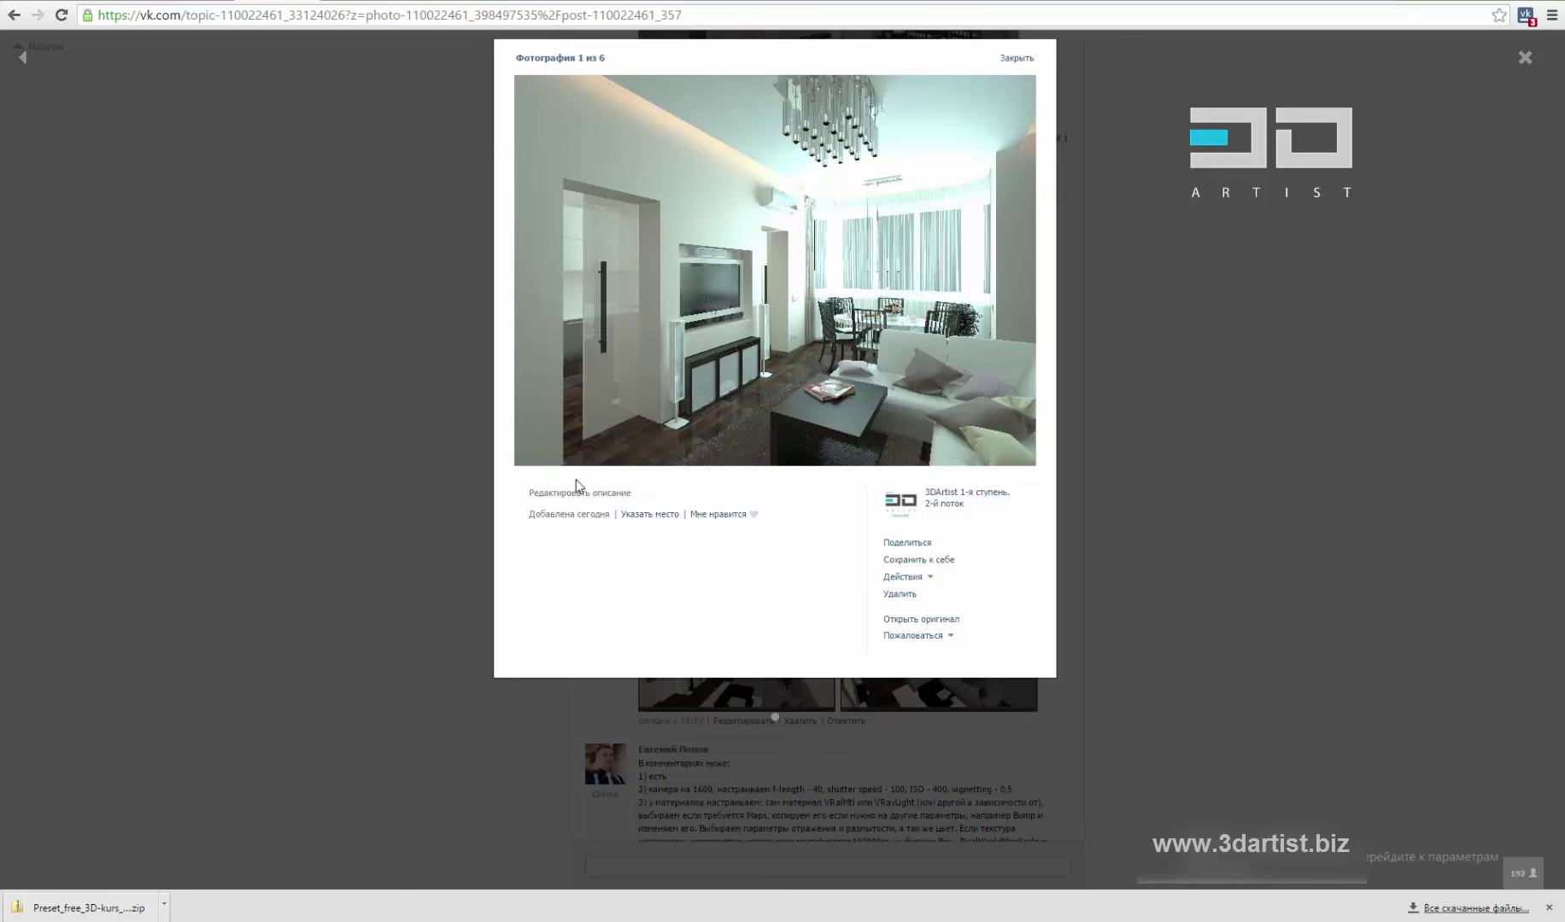
{"action": "left_click", "coordinate": [955, 336]}
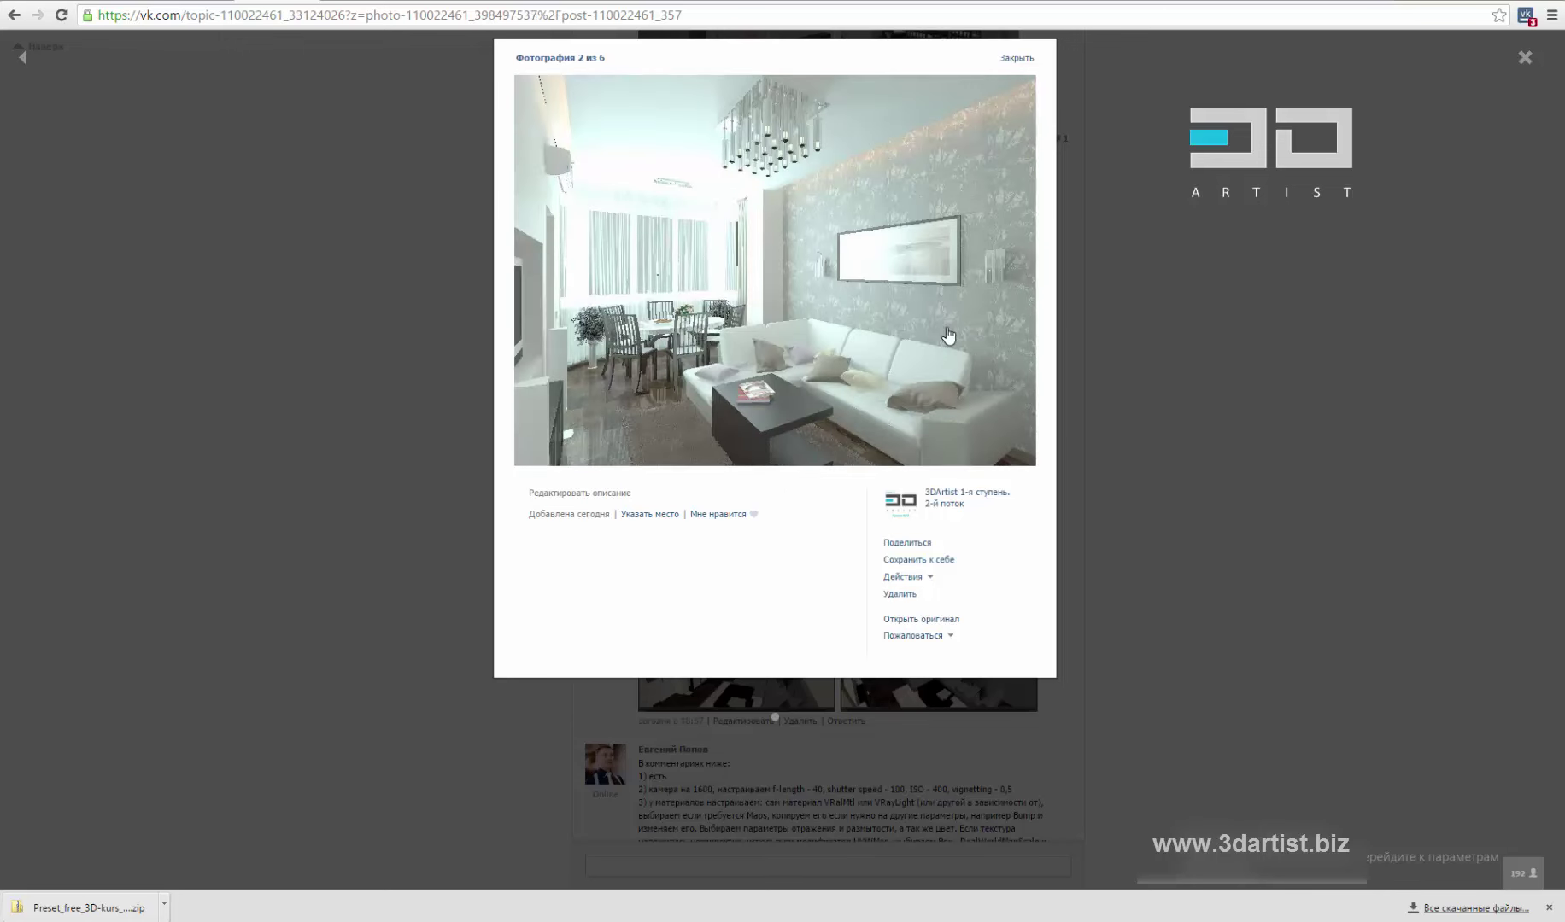
Compare the two living-room renders in photos 1 and 2 by switching between them repeatedly, and close the photo viewer
{"action": "left_click", "coordinate": [410, 324]}
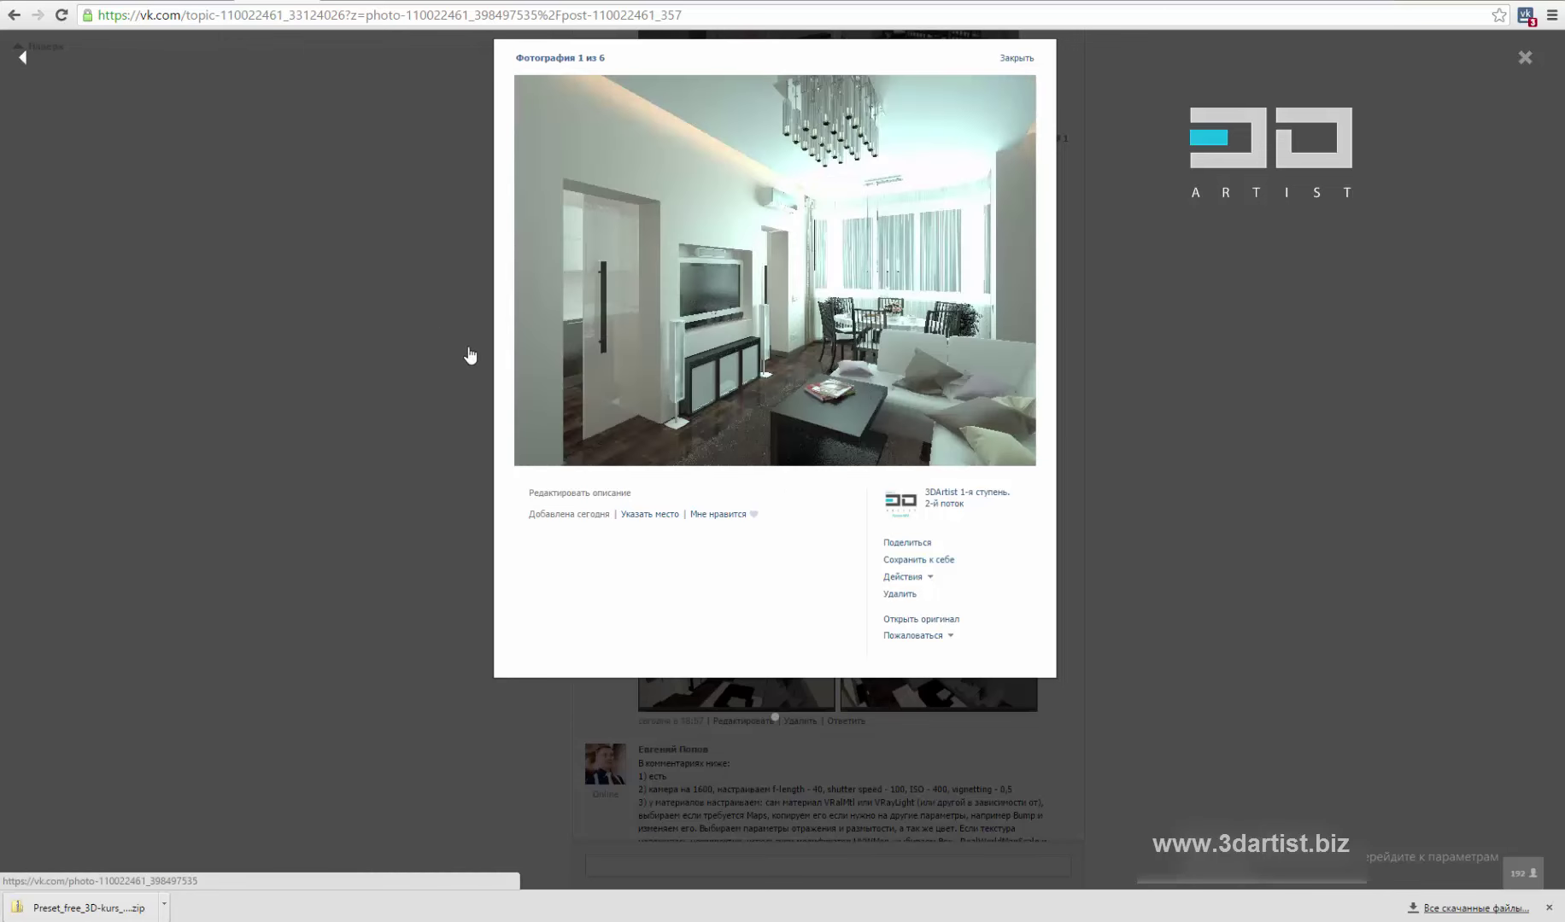
{"action": "left_click", "coordinate": [935, 334]}
{"action": "left_click", "coordinate": [242, 348]}
{"action": "left_click", "coordinate": [944, 318]}
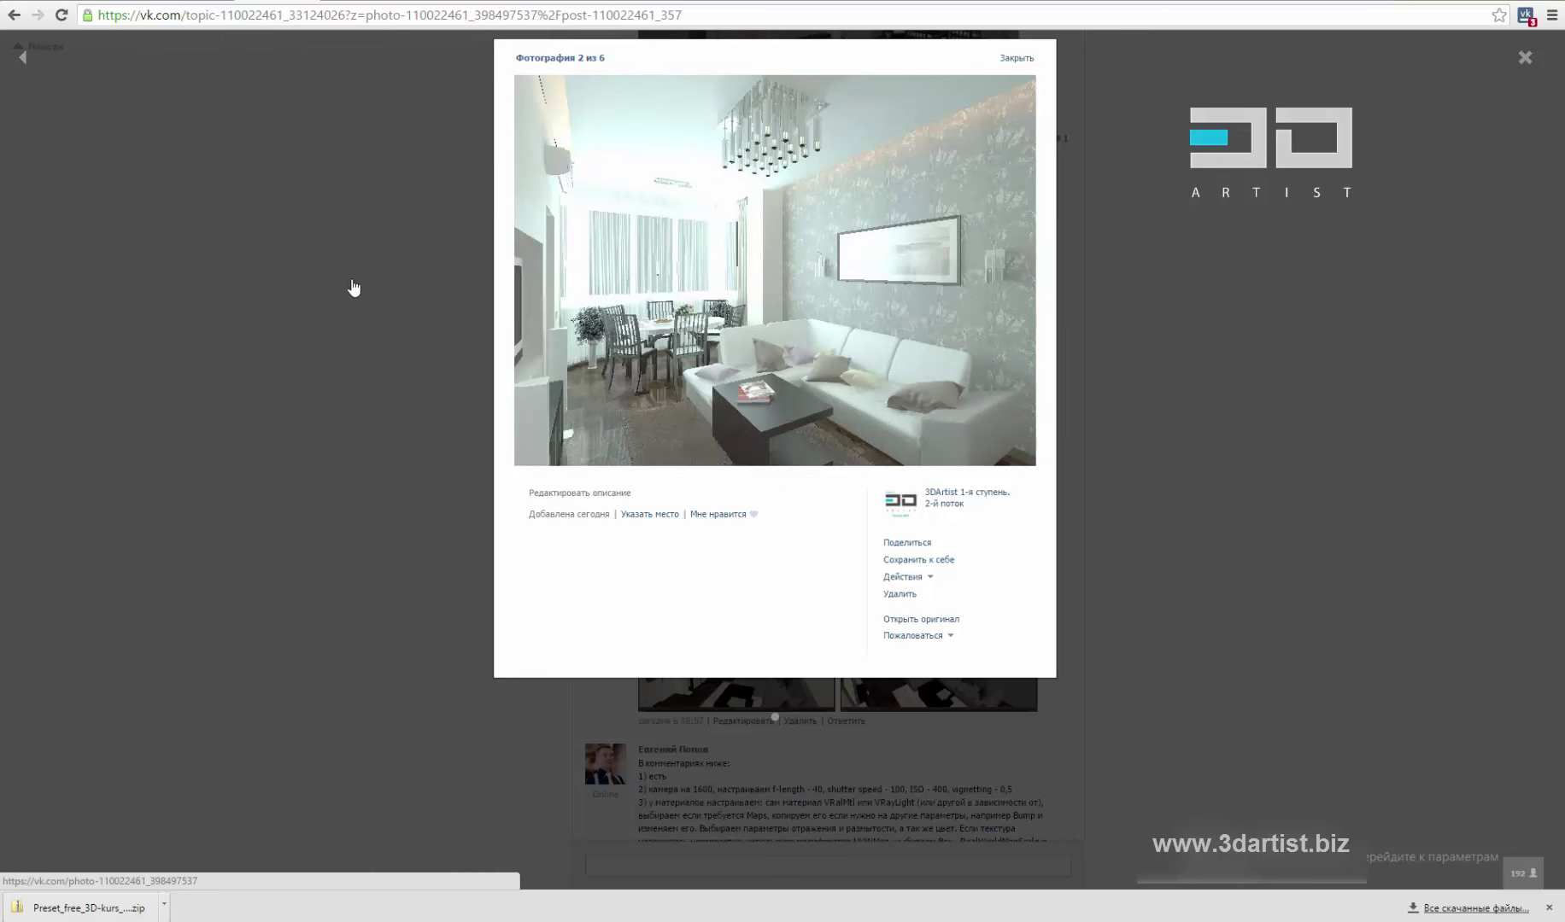
{"action": "left_click", "coordinate": [192, 295]}
{"action": "left_click", "coordinate": [516, 329]}
{"action": "left_click", "coordinate": [191, 342]}
{"action": "left_click", "coordinate": [855, 342]}
{"action": "left_click", "coordinate": [317, 337]}
{"action": "left_click", "coordinate": [854, 342]}
{"action": "left_click", "coordinate": [283, 332]}
{"action": "left_click", "coordinate": [854, 342]}
{"action": "left_click", "coordinate": [561, 338]}
{"action": "left_click", "coordinate": [845, 344]}
{"action": "left_click", "coordinate": [254, 346]}
{"action": "left_click", "coordinate": [771, 331]}
{"action": "left_click", "coordinate": [1312, 327]}
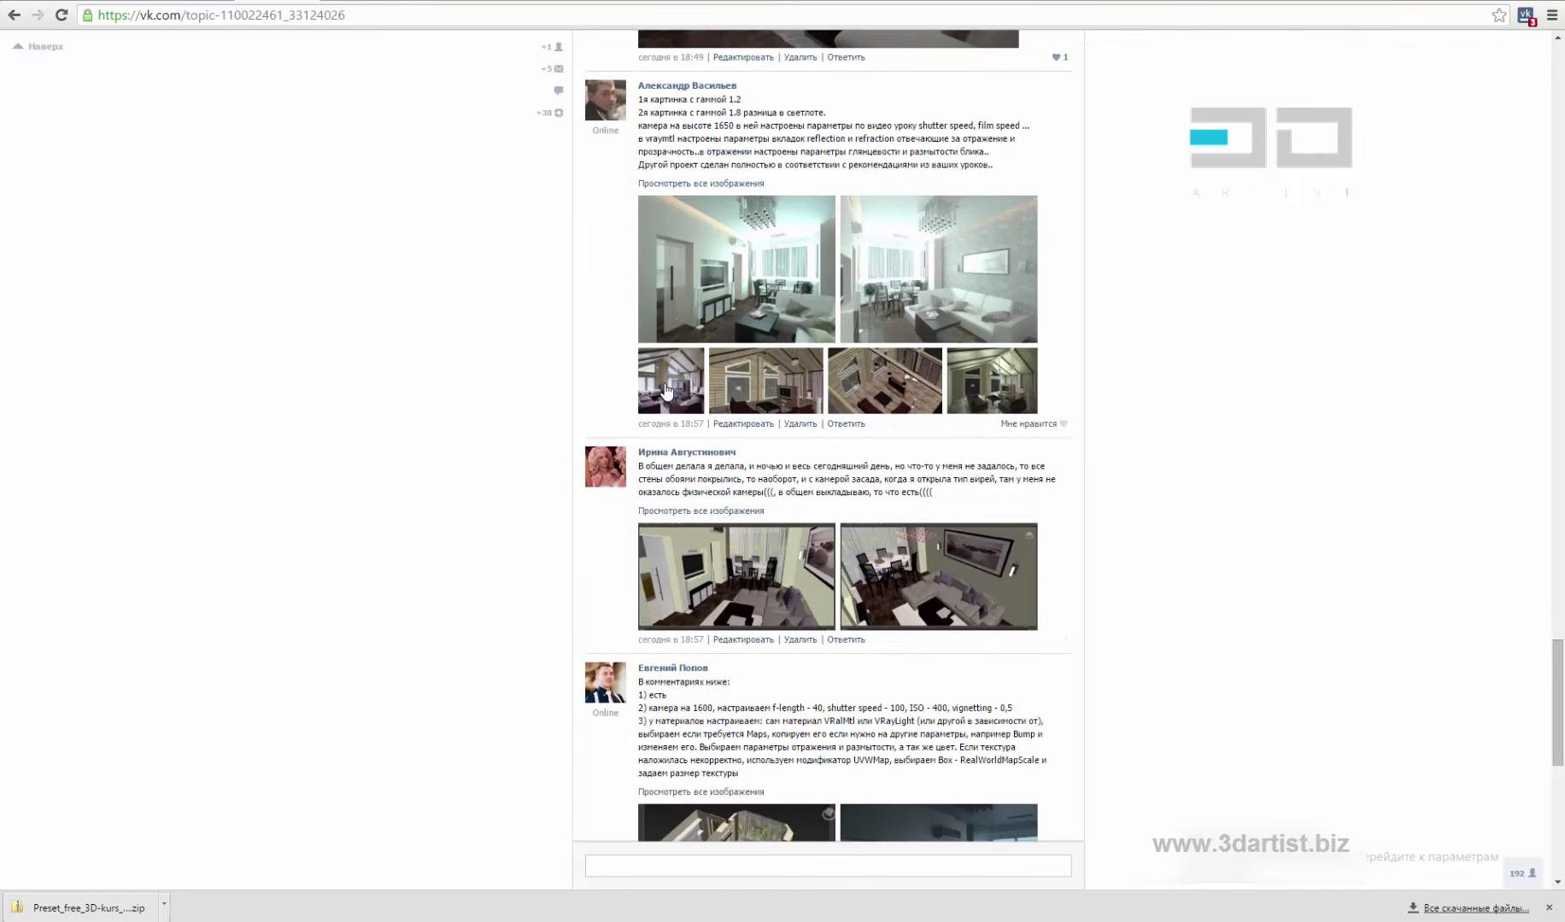
View the log-house photos 3 to 5 in the same post: the interior photo and the two viewport screenshots
{"action": "left_click", "coordinate": [692, 472]}
{"action": "left_click", "coordinate": [796, 405]}
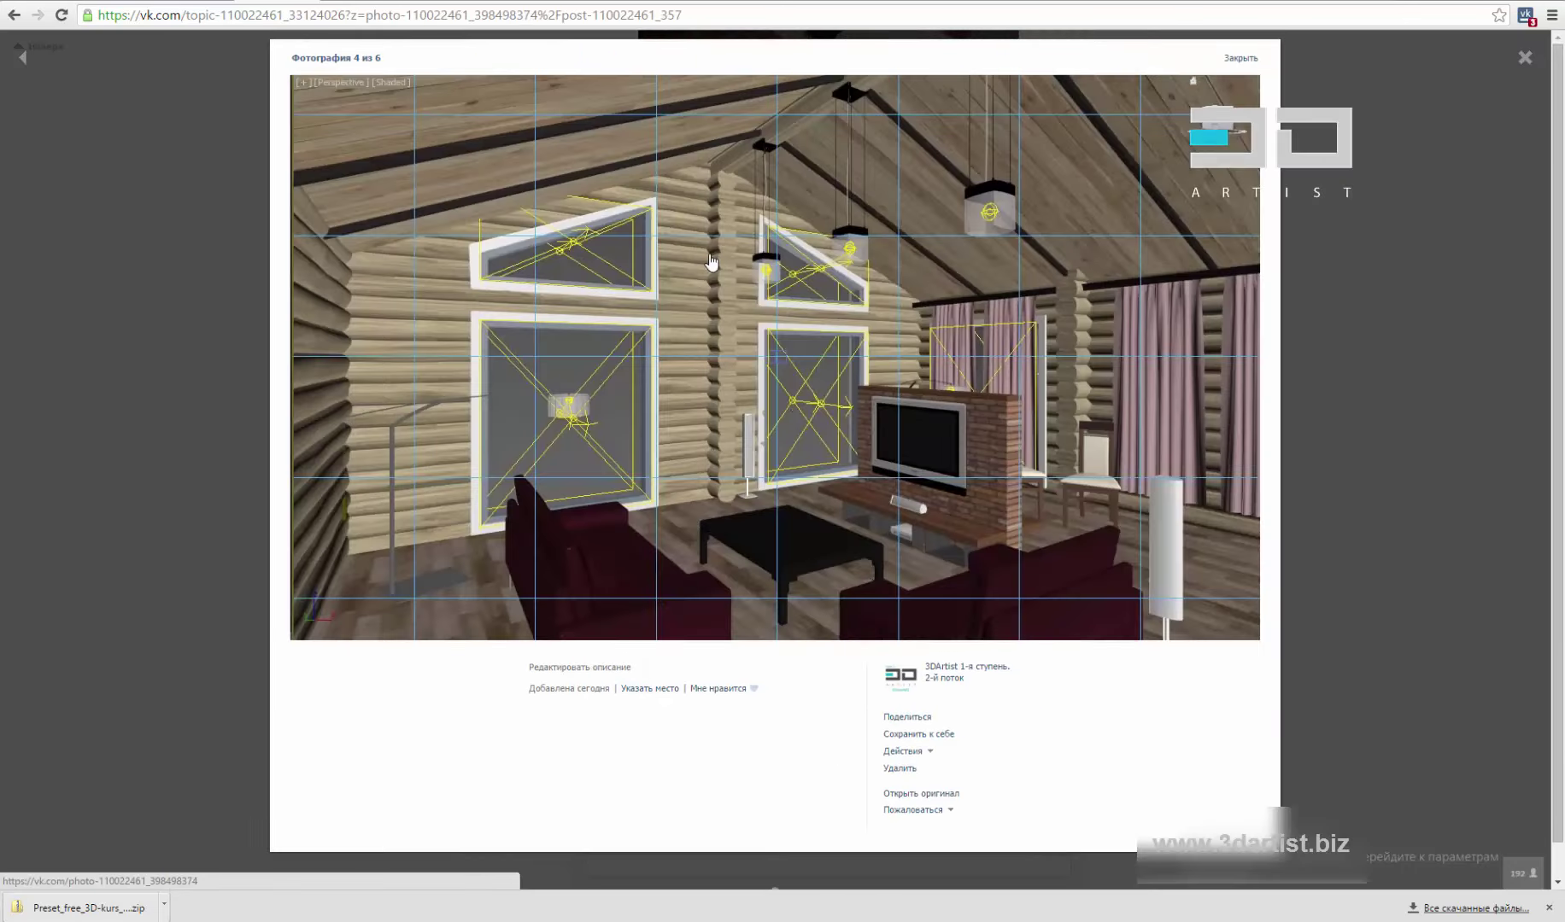
{"action": "left_click", "coordinate": [893, 451]}
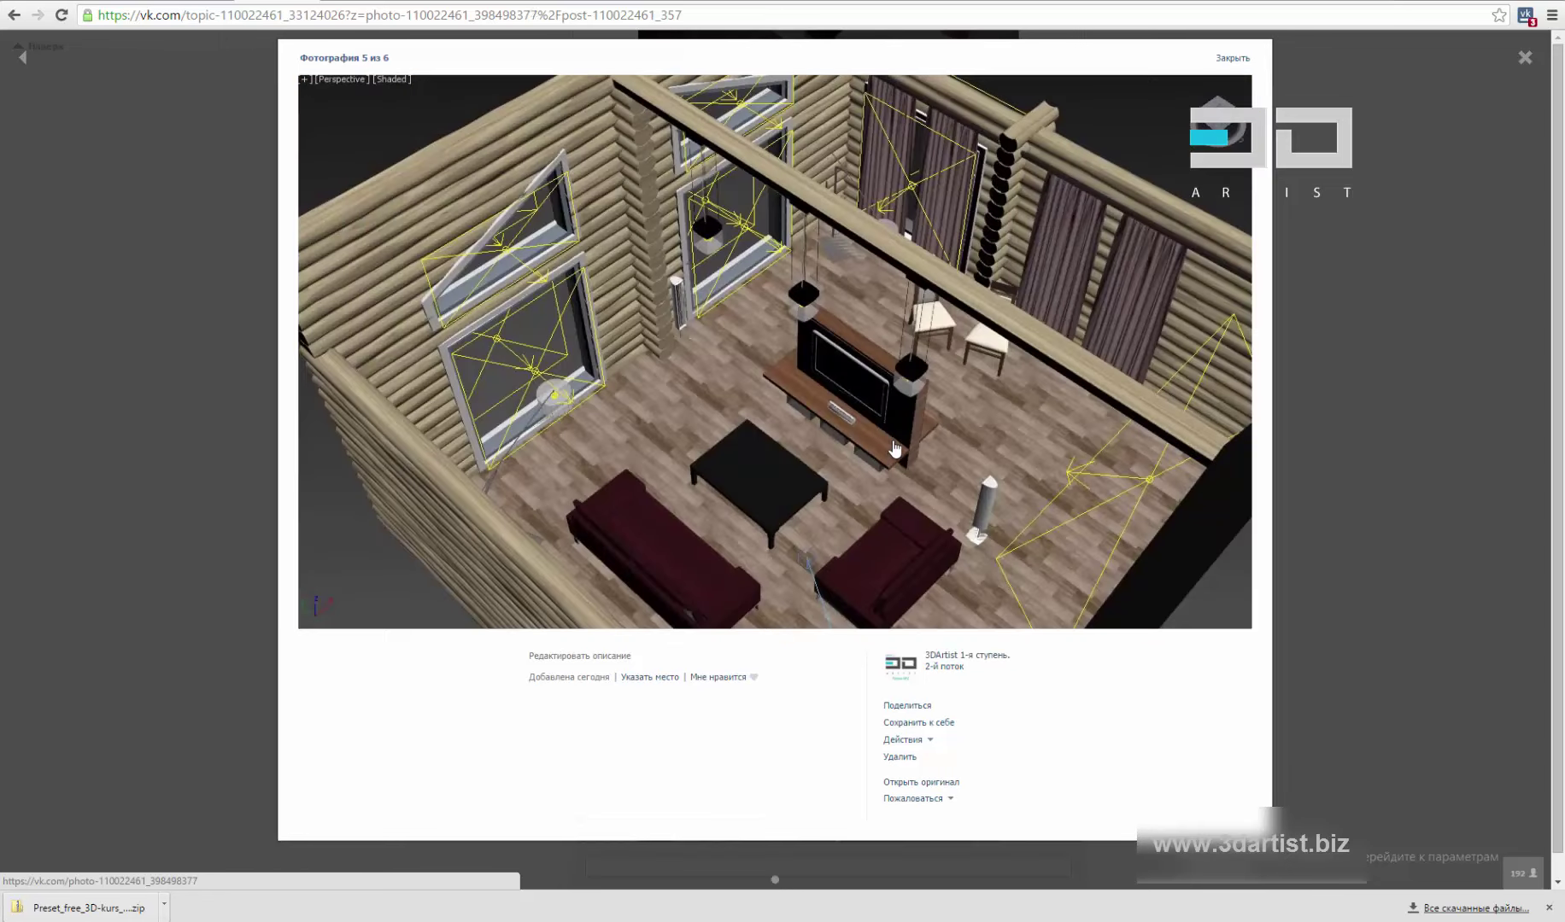
{"action": "left_click", "coordinate": [81, 459]}
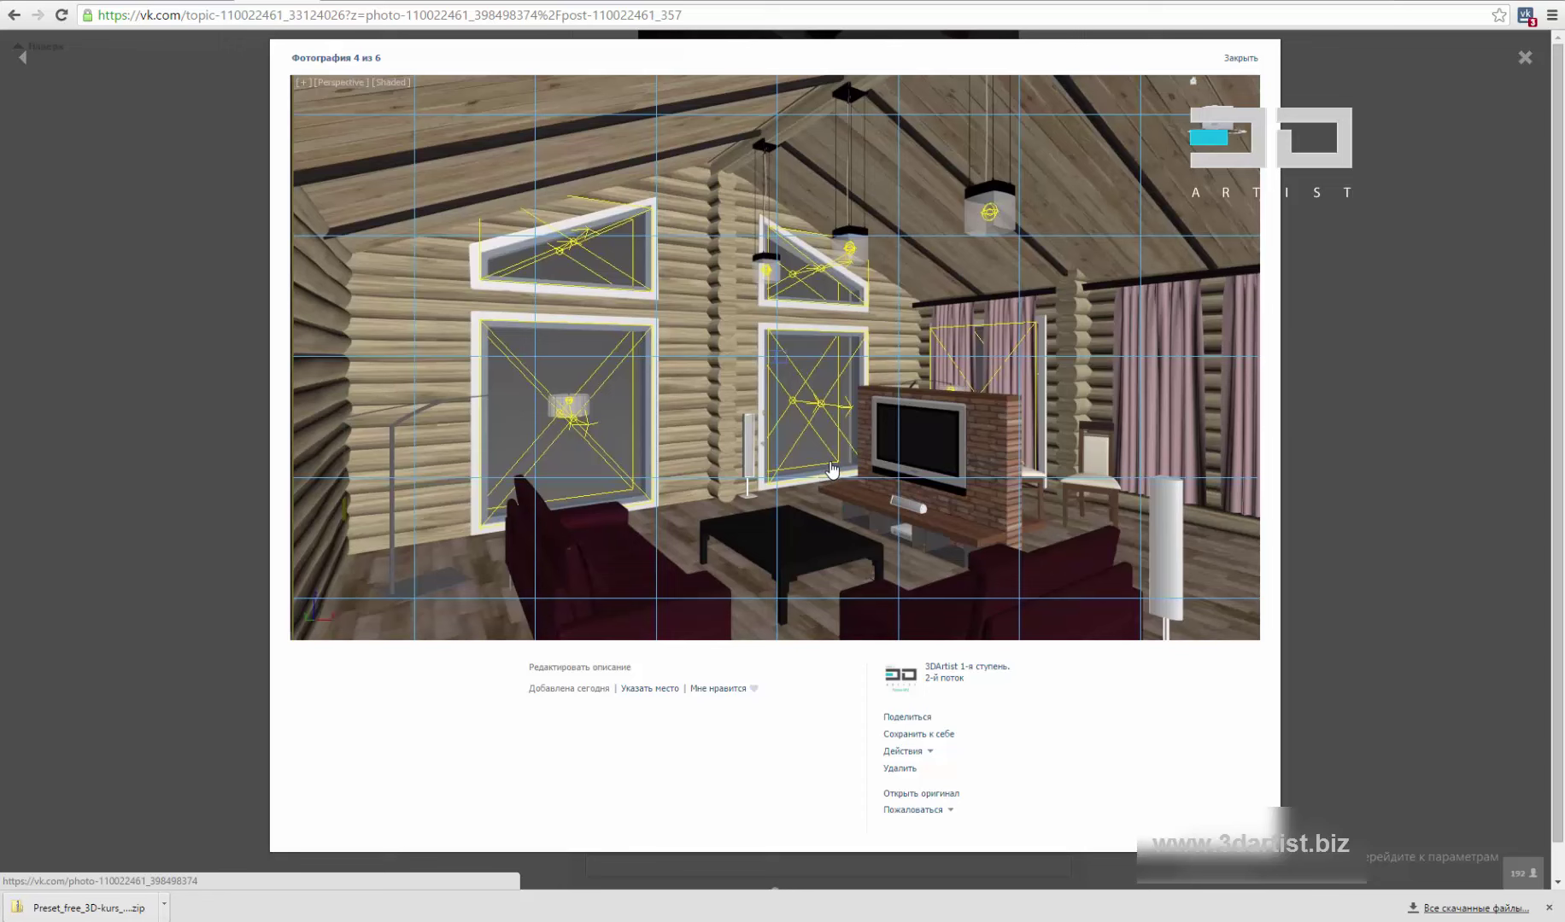
{"action": "left_click", "coordinate": [144, 403]}
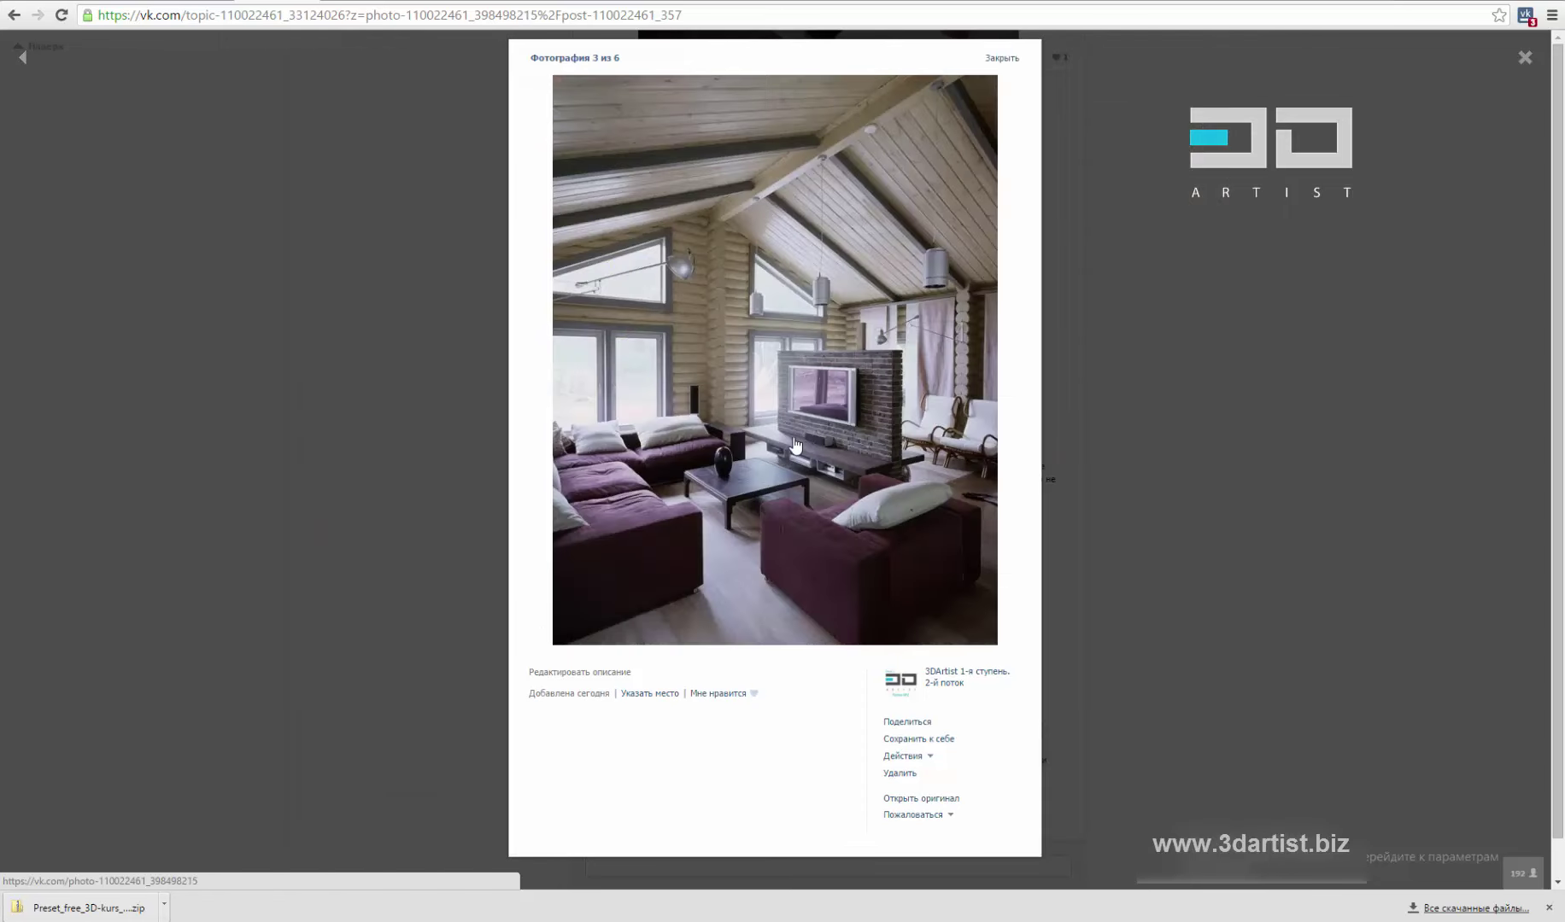
Compare the log-house interior photo 3 with the modelled viewport view in photo 4, alternating between them
{"action": "left_click", "coordinate": [794, 444]}
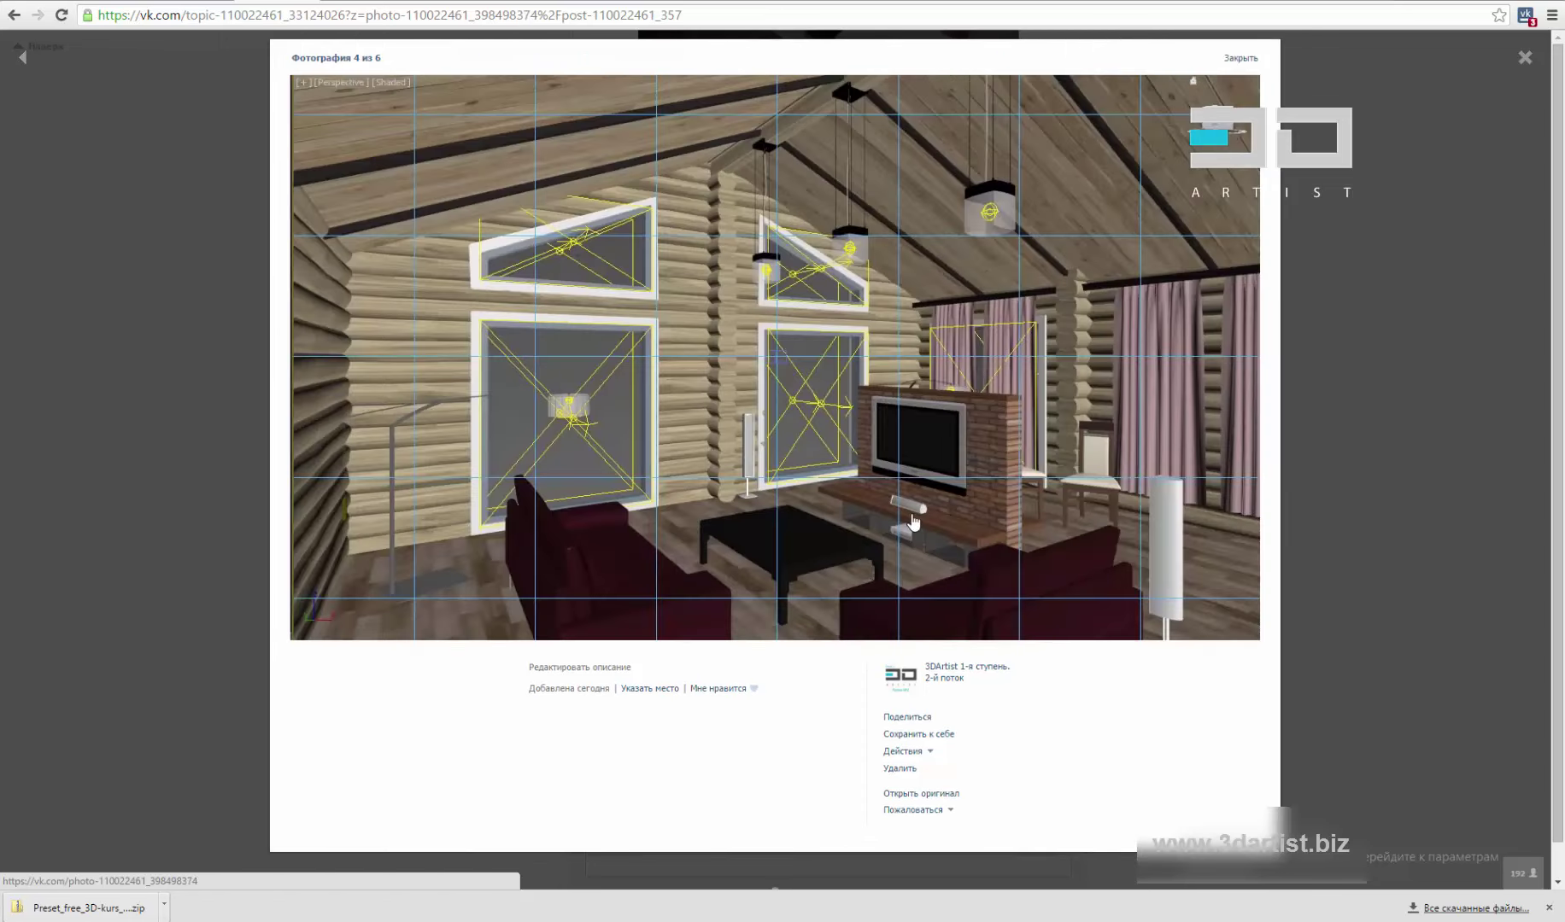
{"action": "left_click", "coordinate": [914, 523]}
{"action": "left_click", "coordinate": [60, 364]}
{"action": "left_click", "coordinate": [840, 496]}
{"action": "left_click", "coordinate": [175, 406]}
{"action": "left_click", "coordinate": [169, 407]}
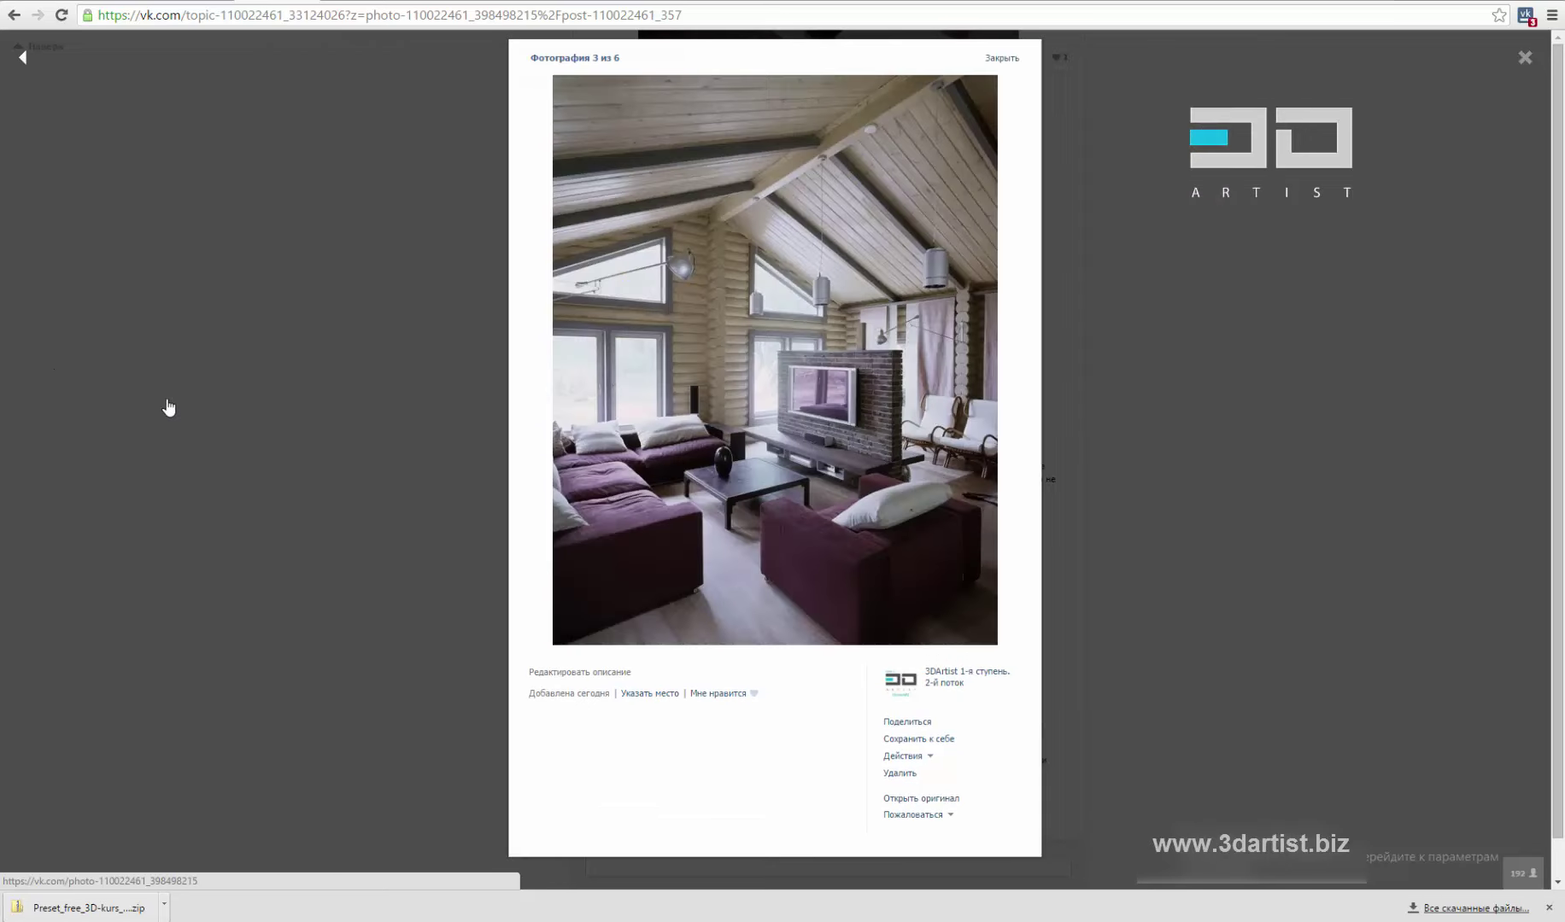
{"action": "left_click", "coordinate": [664, 497]}
{"action": "left_click", "coordinate": [888, 491]}
{"action": "left_click", "coordinate": [275, 402]}
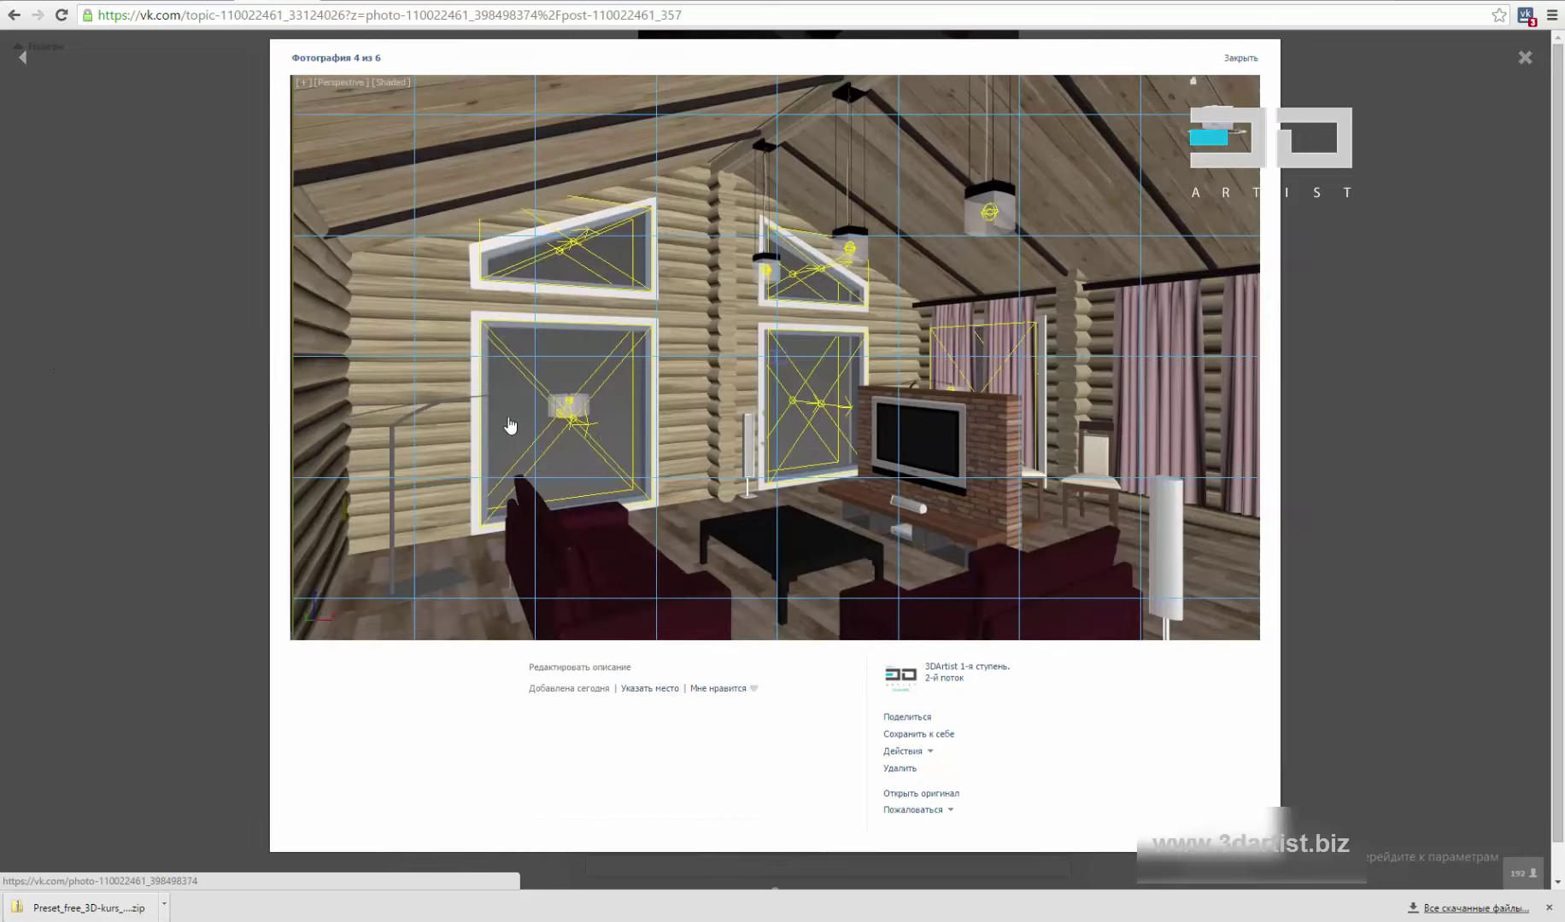
{"action": "left_click", "coordinate": [73, 386]}
{"action": "left_click", "coordinate": [809, 368]}
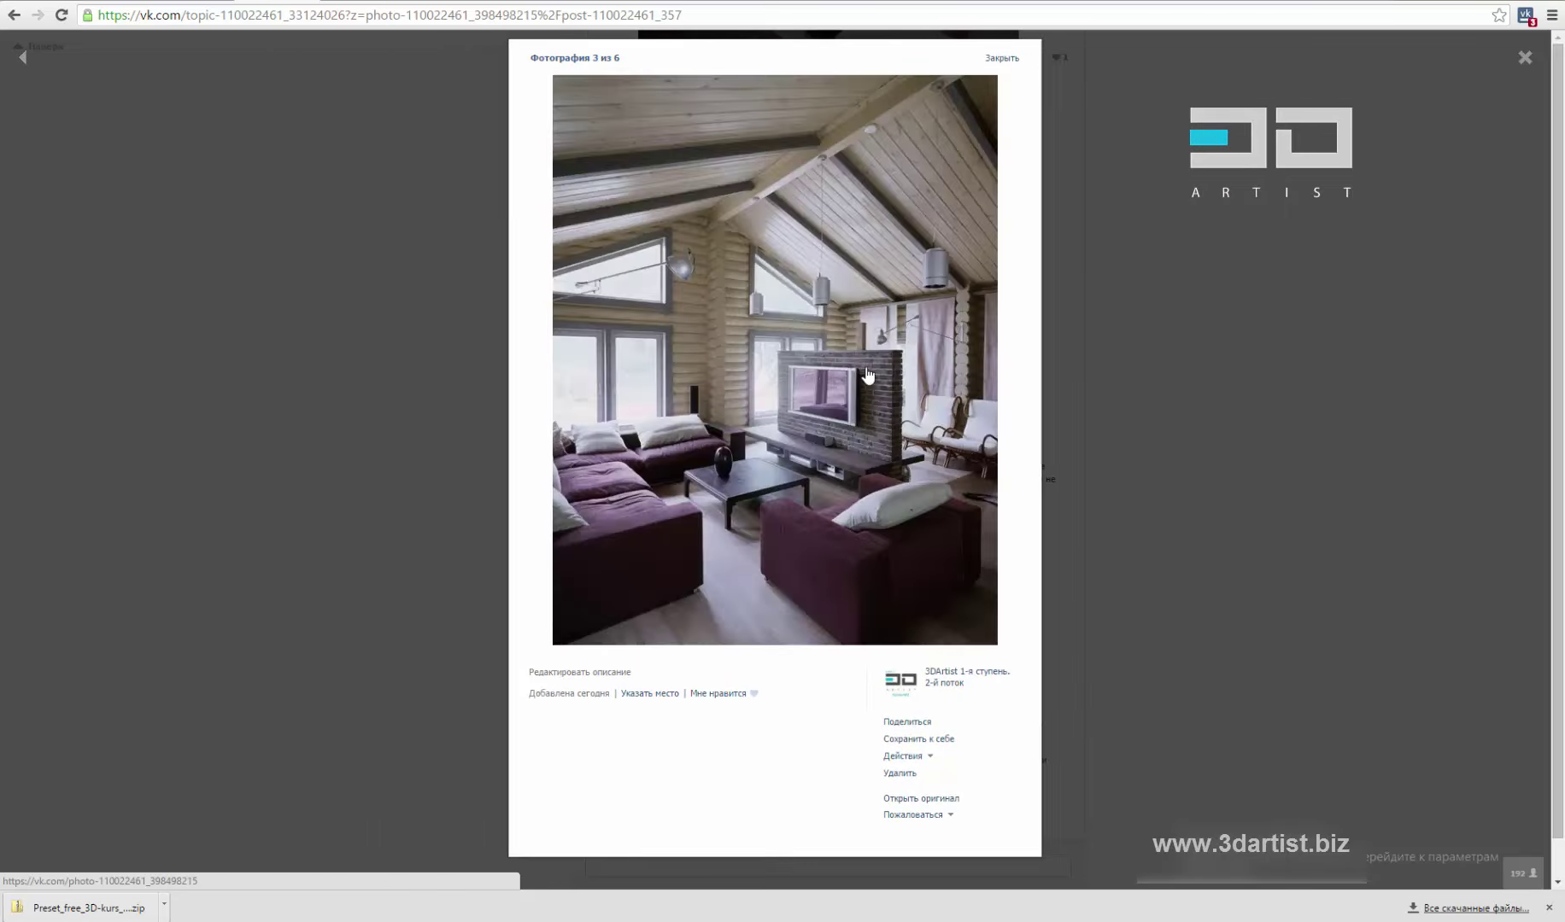
{"action": "left_click", "coordinate": [960, 482]}
{"action": "left_click", "coordinate": [79, 444]}
{"action": "left_click", "coordinate": [907, 491]}
Examine the log-house render in photo 6 against the viewport screenshots and the reference interior photo
{"action": "left_click", "coordinate": [1099, 517]}
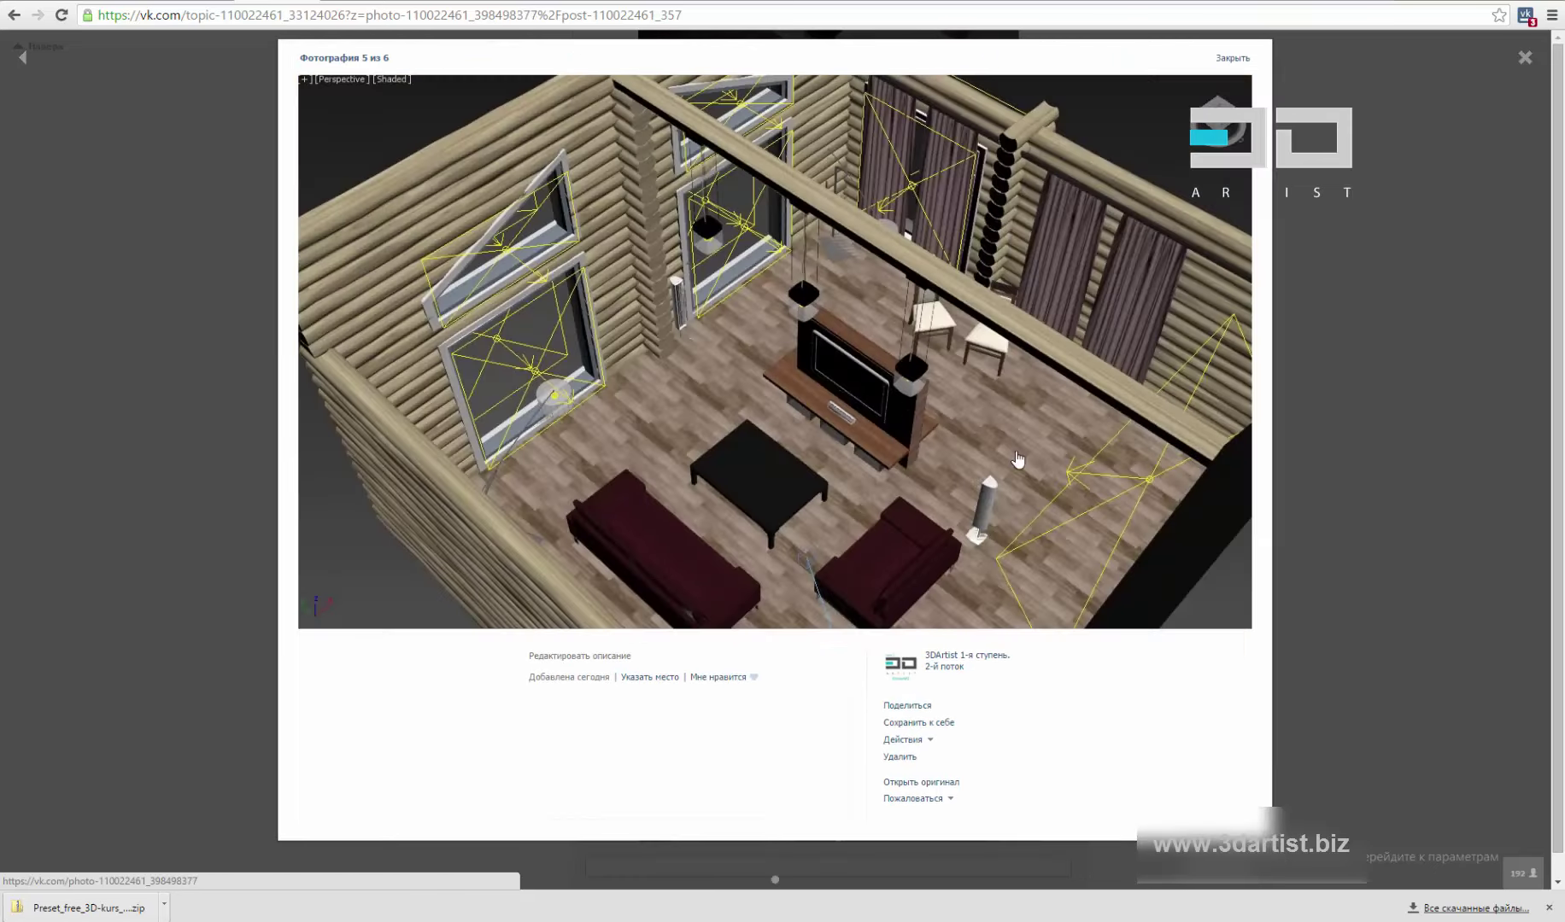
{"action": "left_click", "coordinate": [977, 461]}
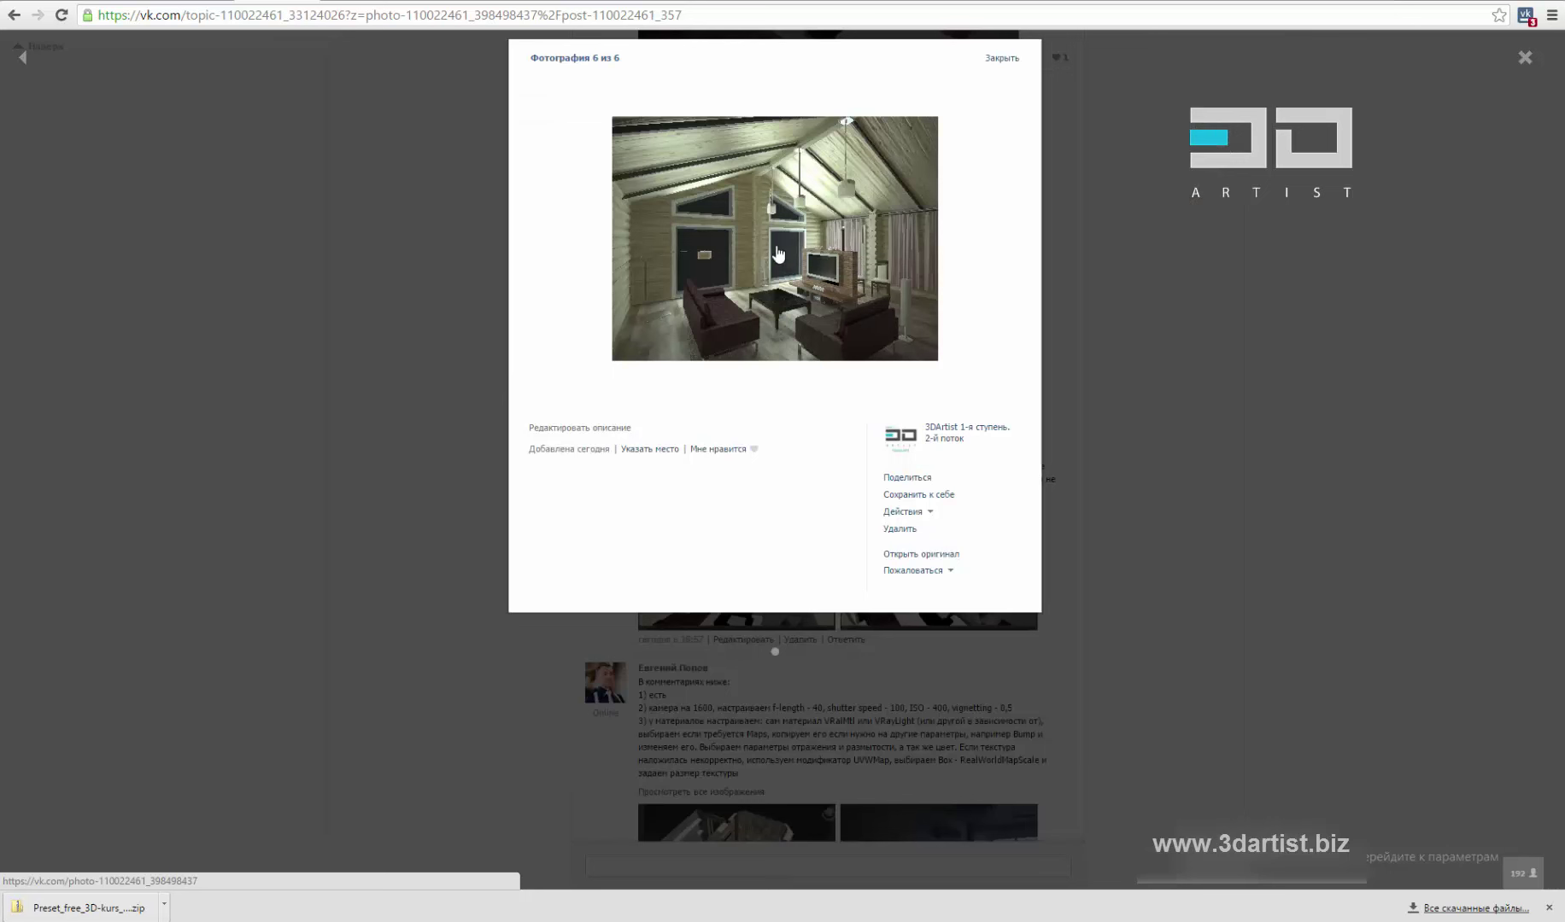
{"action": "left_click", "coordinate": [289, 289]}
{"action": "left_click", "coordinate": [134, 305]}
{"action": "left_click", "coordinate": [938, 436]}
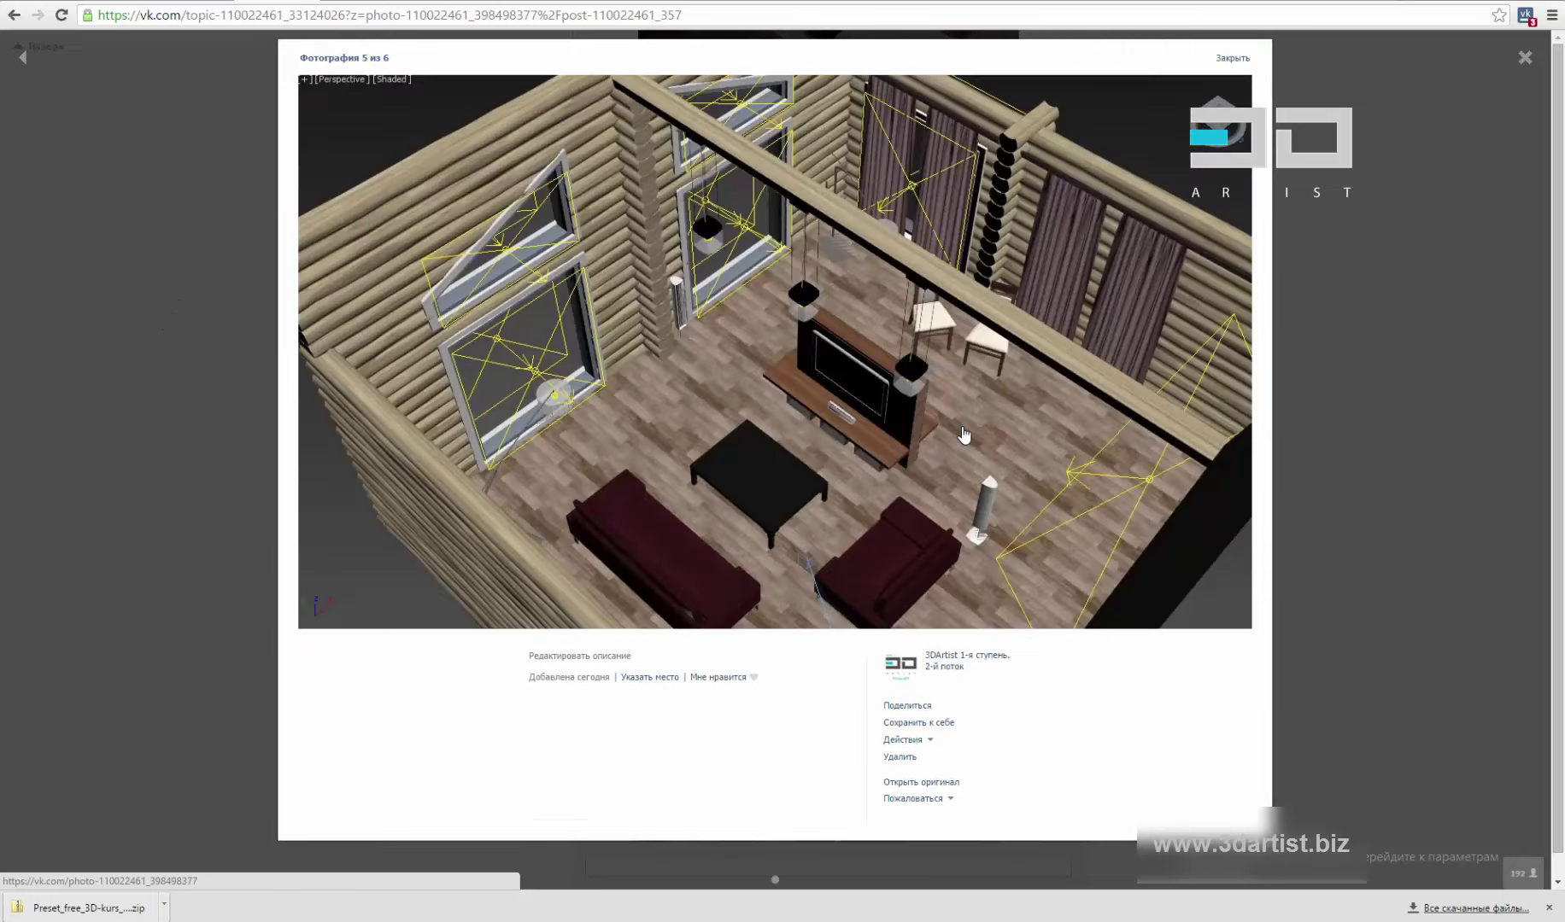
{"action": "left_click", "coordinate": [959, 432]}
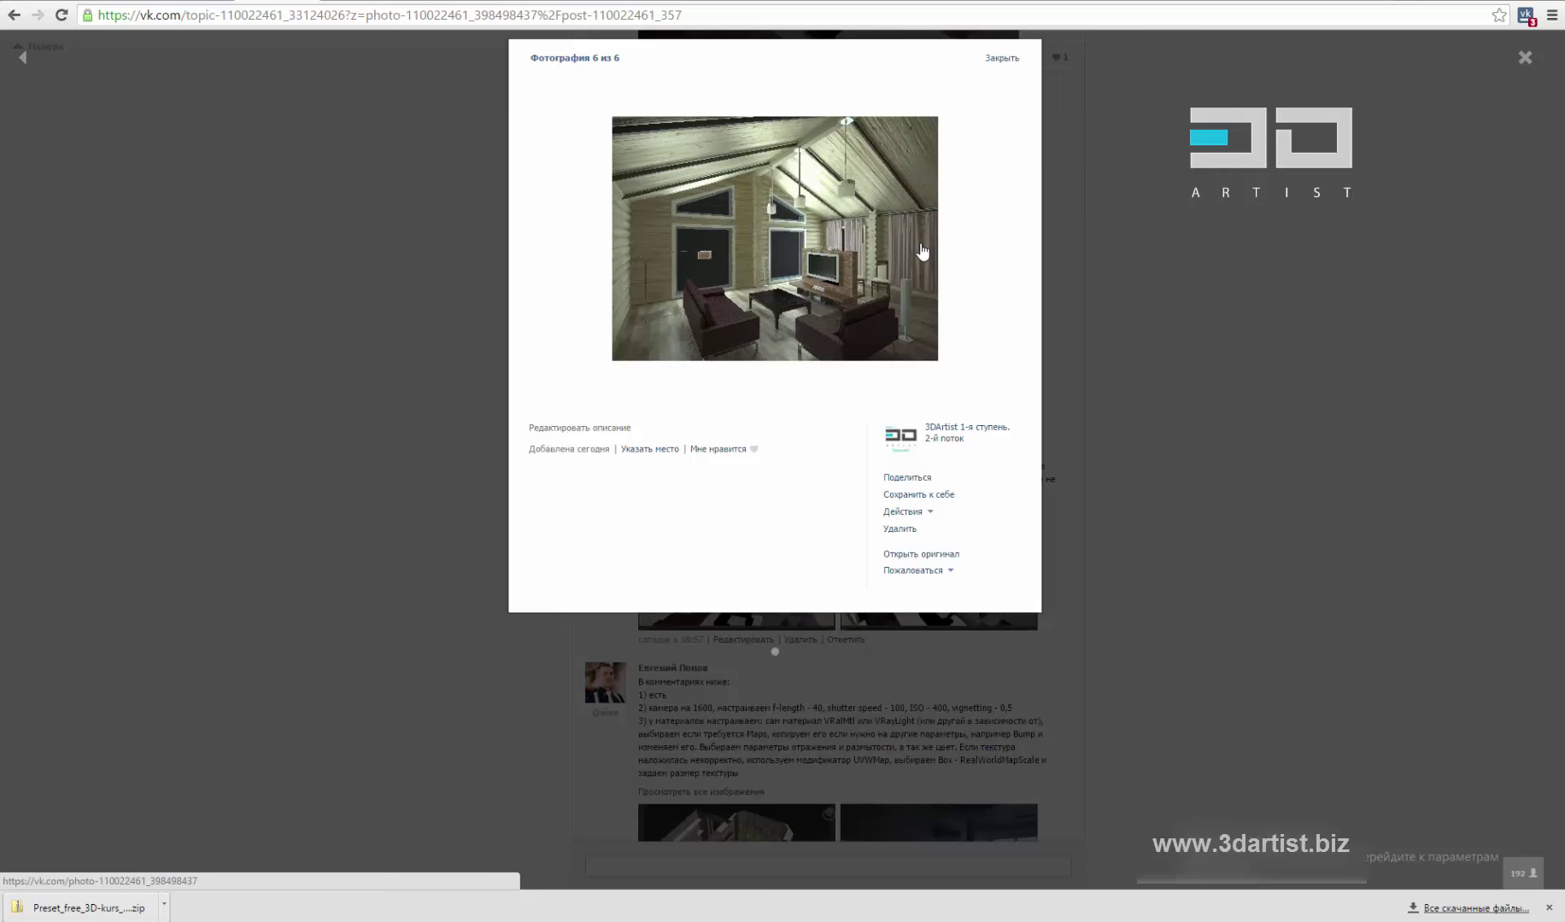
{"action": "left_click", "coordinate": [226, 263]}
{"action": "left_click", "coordinate": [1001, 401]}
{"action": "left_click", "coordinate": [919, 278]}
{"action": "left_click", "coordinate": [215, 288]}
{"action": "left_click", "coordinate": [146, 268]}
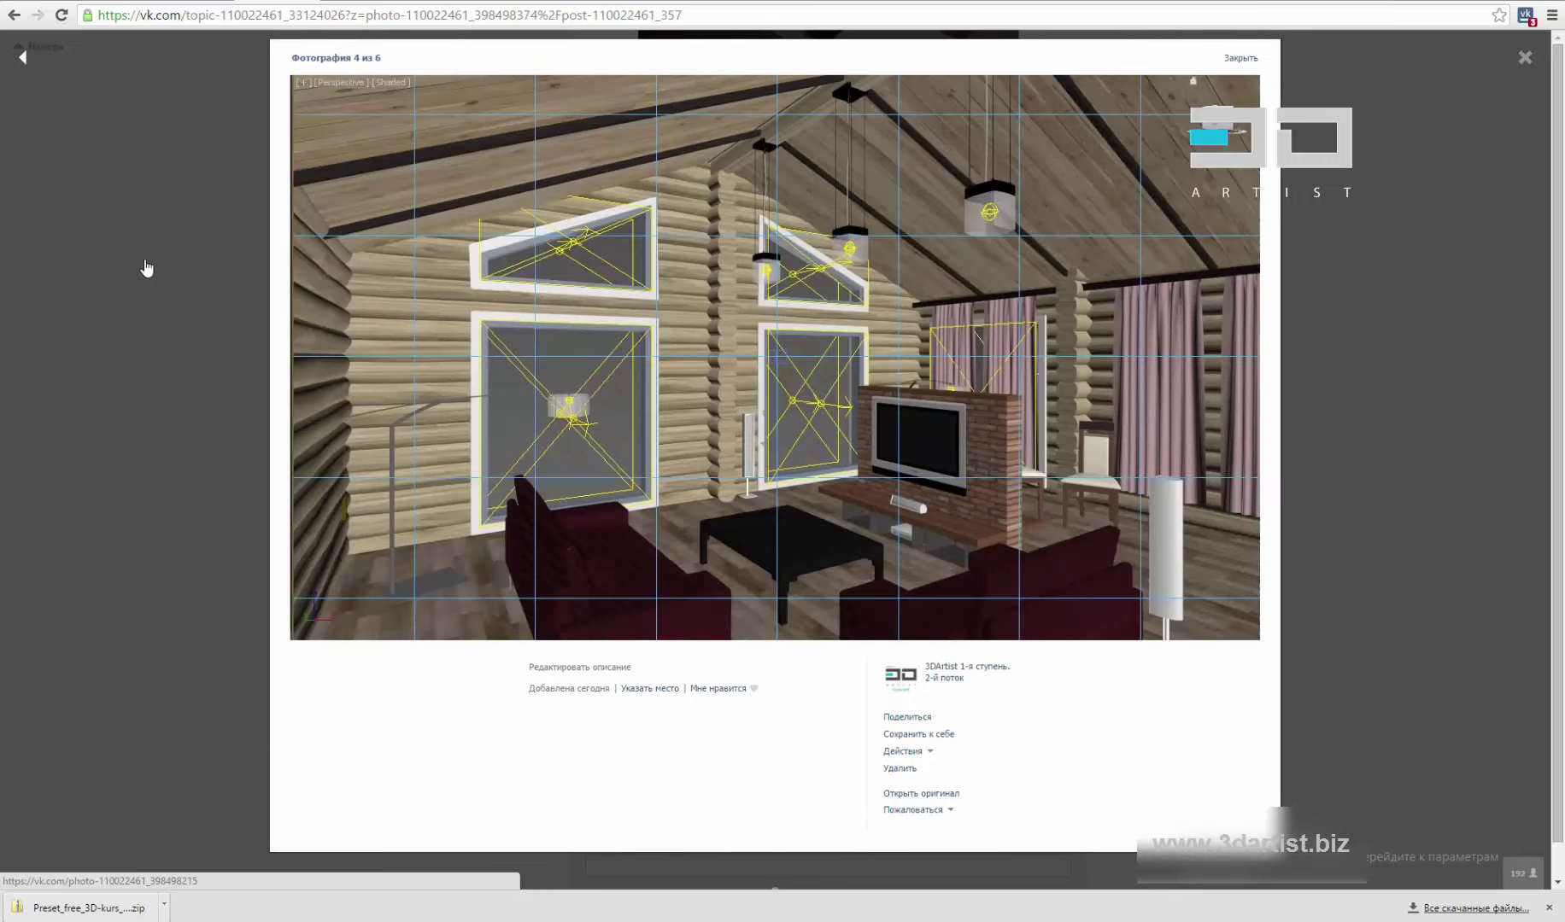
{"action": "left_click", "coordinate": [93, 342]}
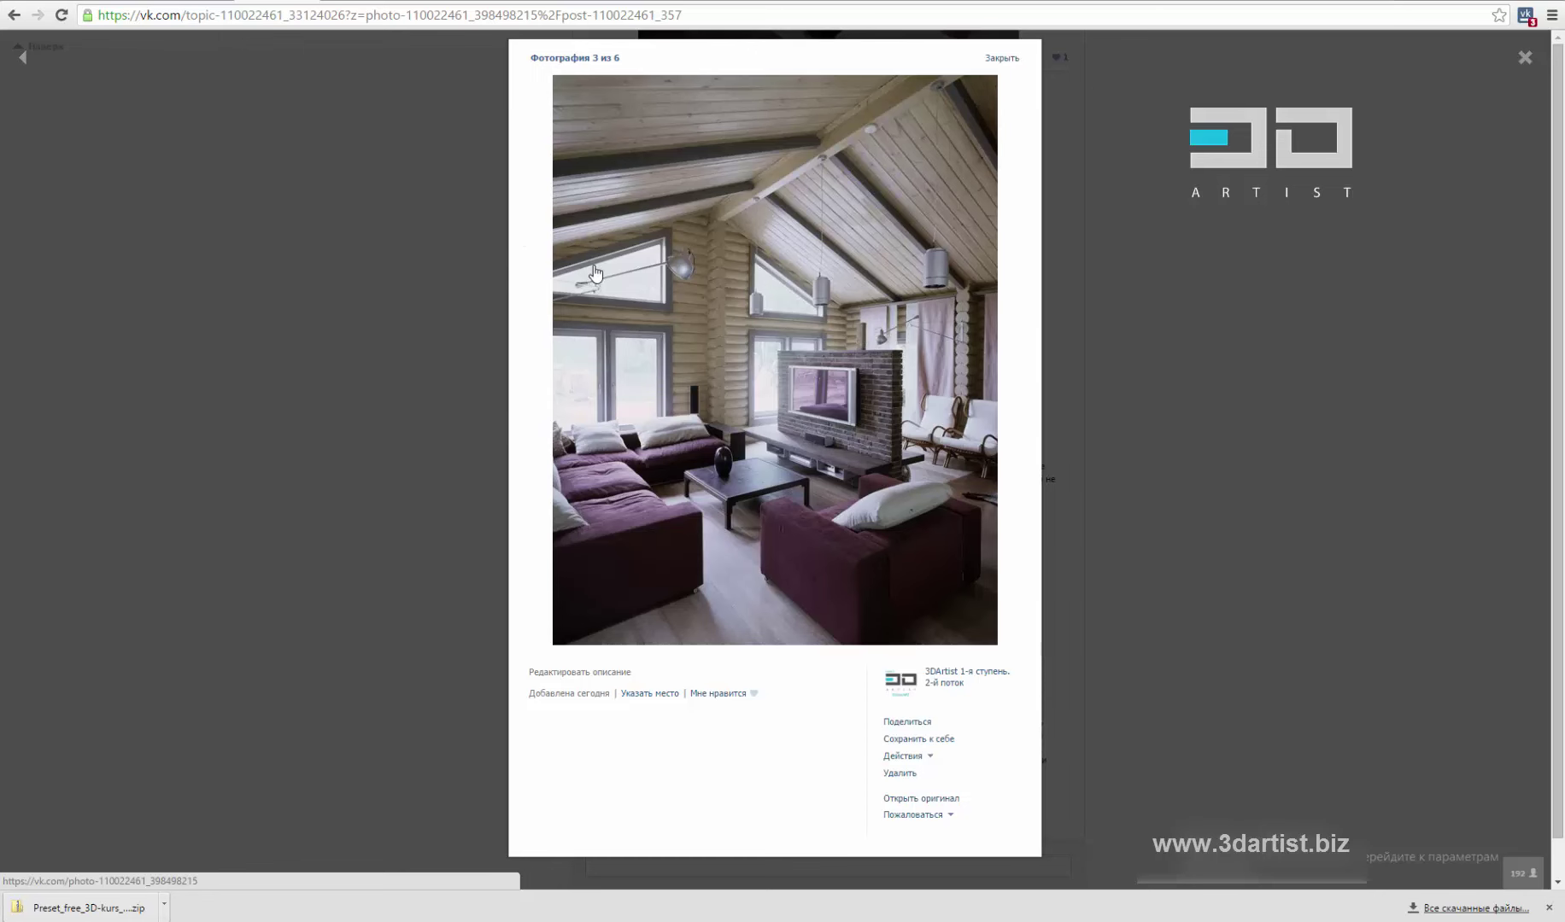
{"action": "left_click", "coordinate": [783, 471]}
{"action": "left_click", "coordinate": [882, 437]}
{"action": "left_click", "coordinate": [1007, 382]}
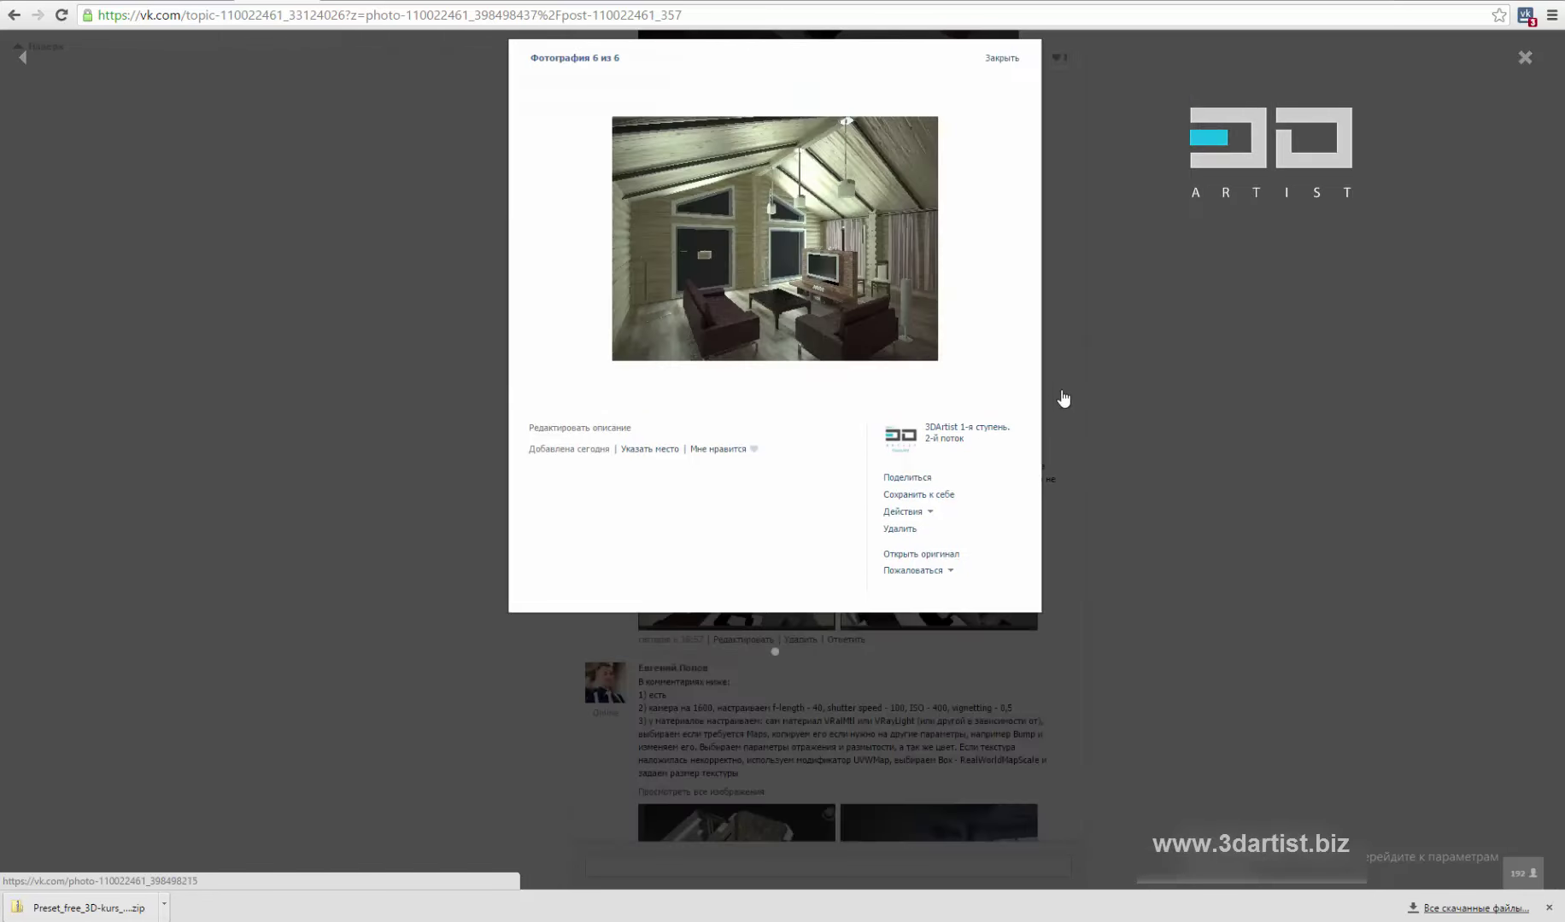
Return to the discussion, like the post with the log-house images, and highlight its last line about the other project
{"action": "left_click", "coordinate": [1421, 289]}
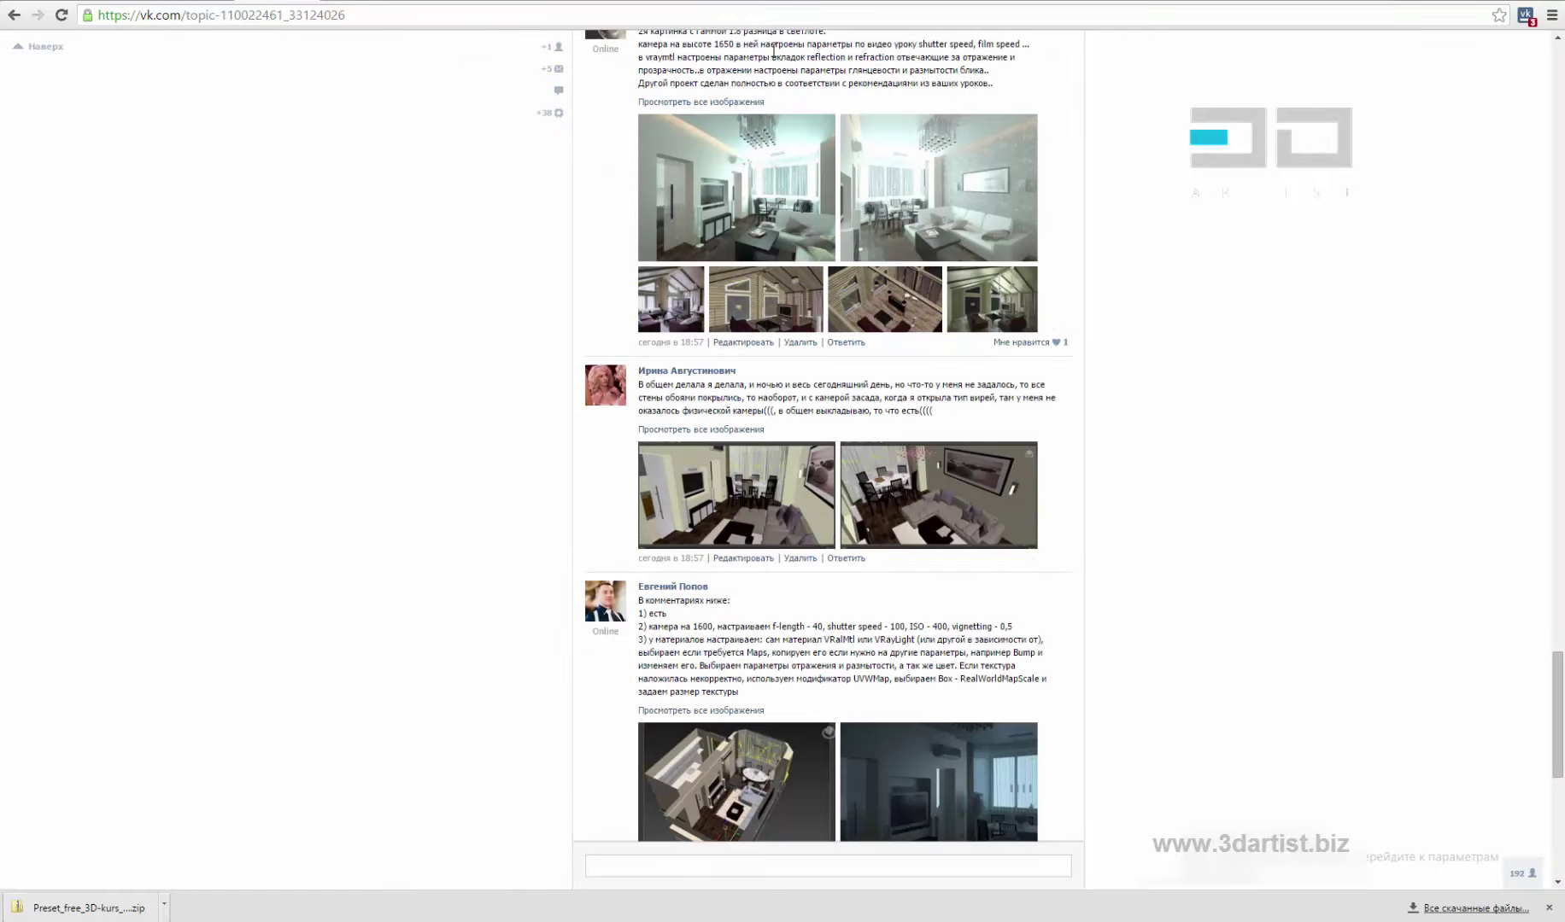
{"action": "scroll", "coordinate": [1032, 151], "scroll_direction": "down", "scroll_amount": 2}
{"action": "scroll", "coordinate": [987, 159], "scroll_direction": "up", "scroll_amount": 3}
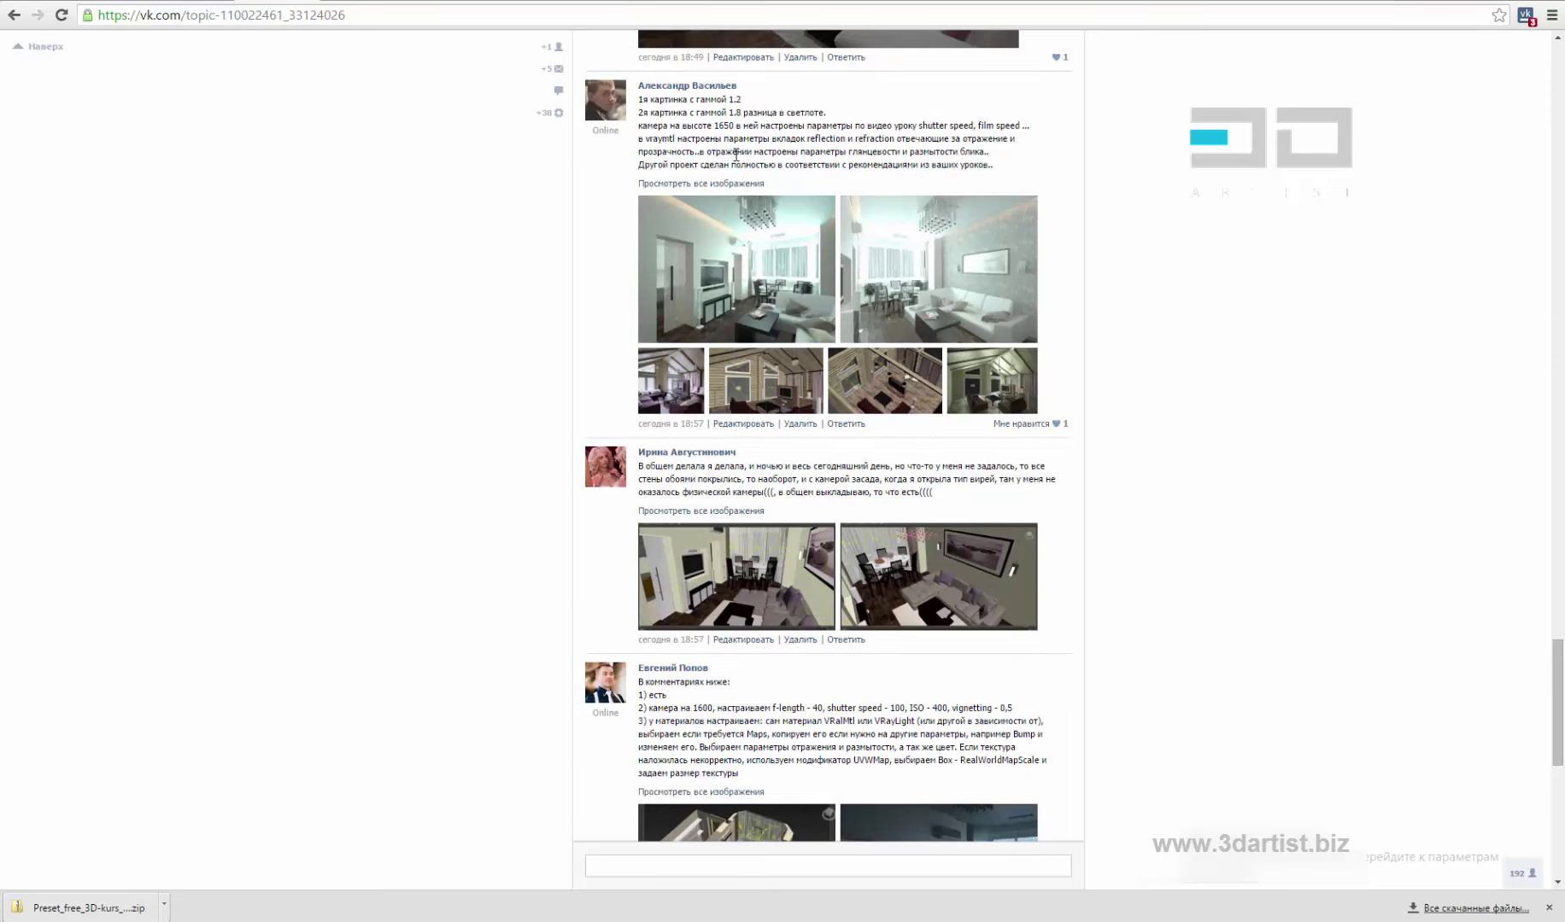
{"action": "left_click_drag", "start_coordinate": [640, 164], "coordinate": [1023, 167]}
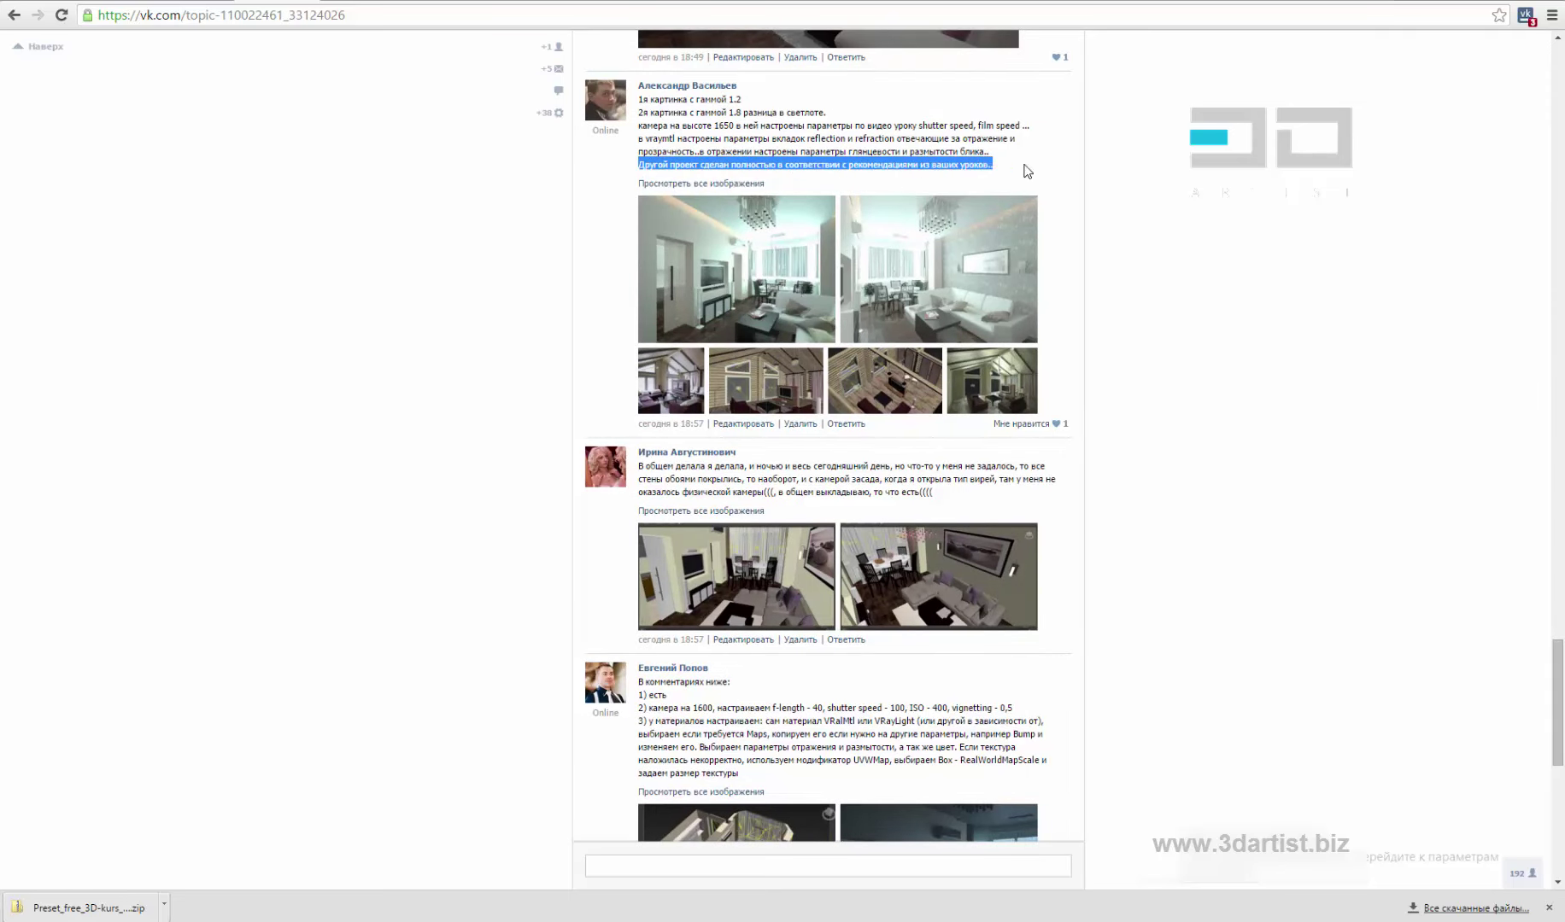
{"action": "left_click", "coordinate": [1268, 248]}
Check the web conference chat for new messages and return to the homework discussion in the browser
{"action": "scroll", "coordinate": [1139, 206], "scroll_direction": "down", "scroll_amount": 2}
{"action": "scroll", "coordinate": [851, 283], "scroll_direction": "down", "scroll_amount": 1}
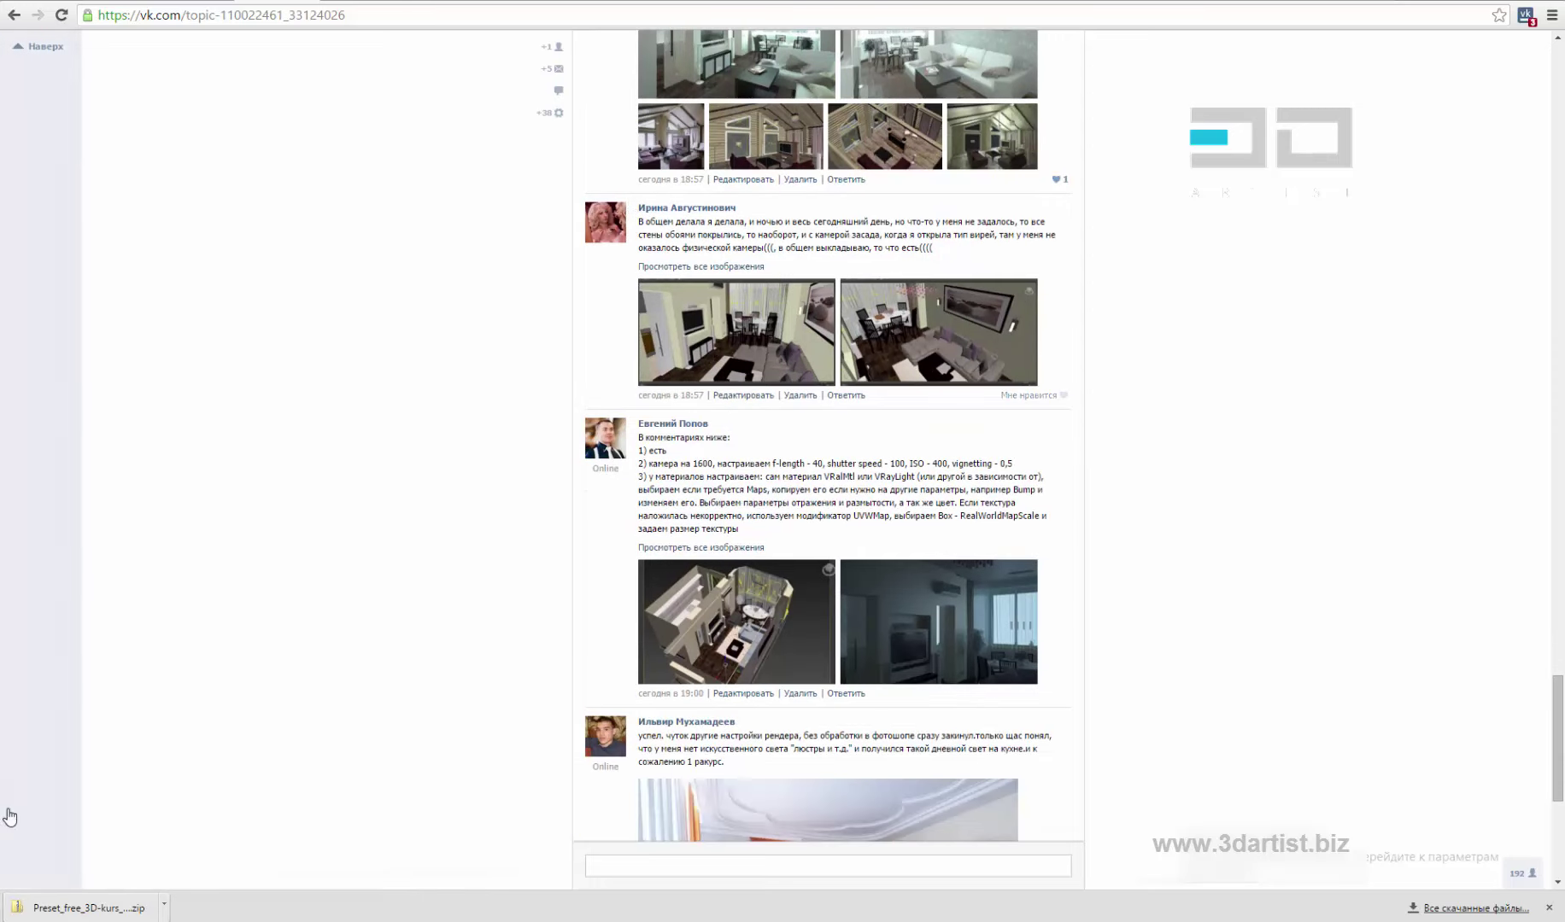
{"action": "key", "text": "alt+Tab"}
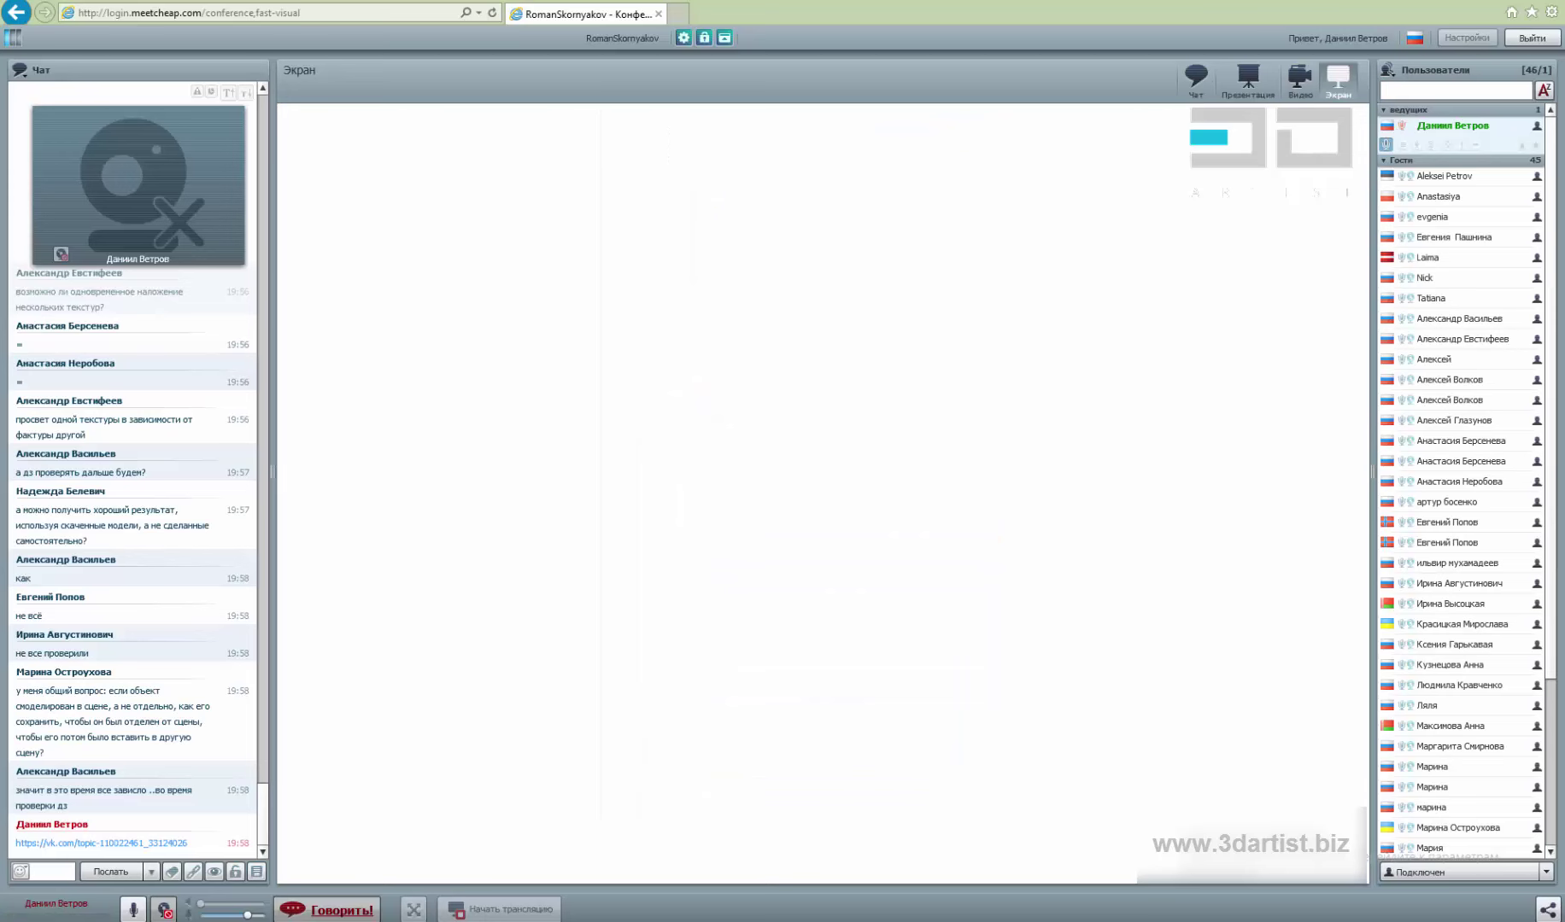
{"action": "key", "text": "alt+Tab"}
View the living-room viewport screenshots in the post about the missing physical camera, and close the photo viewer
{"action": "left_click", "coordinate": [848, 333]}
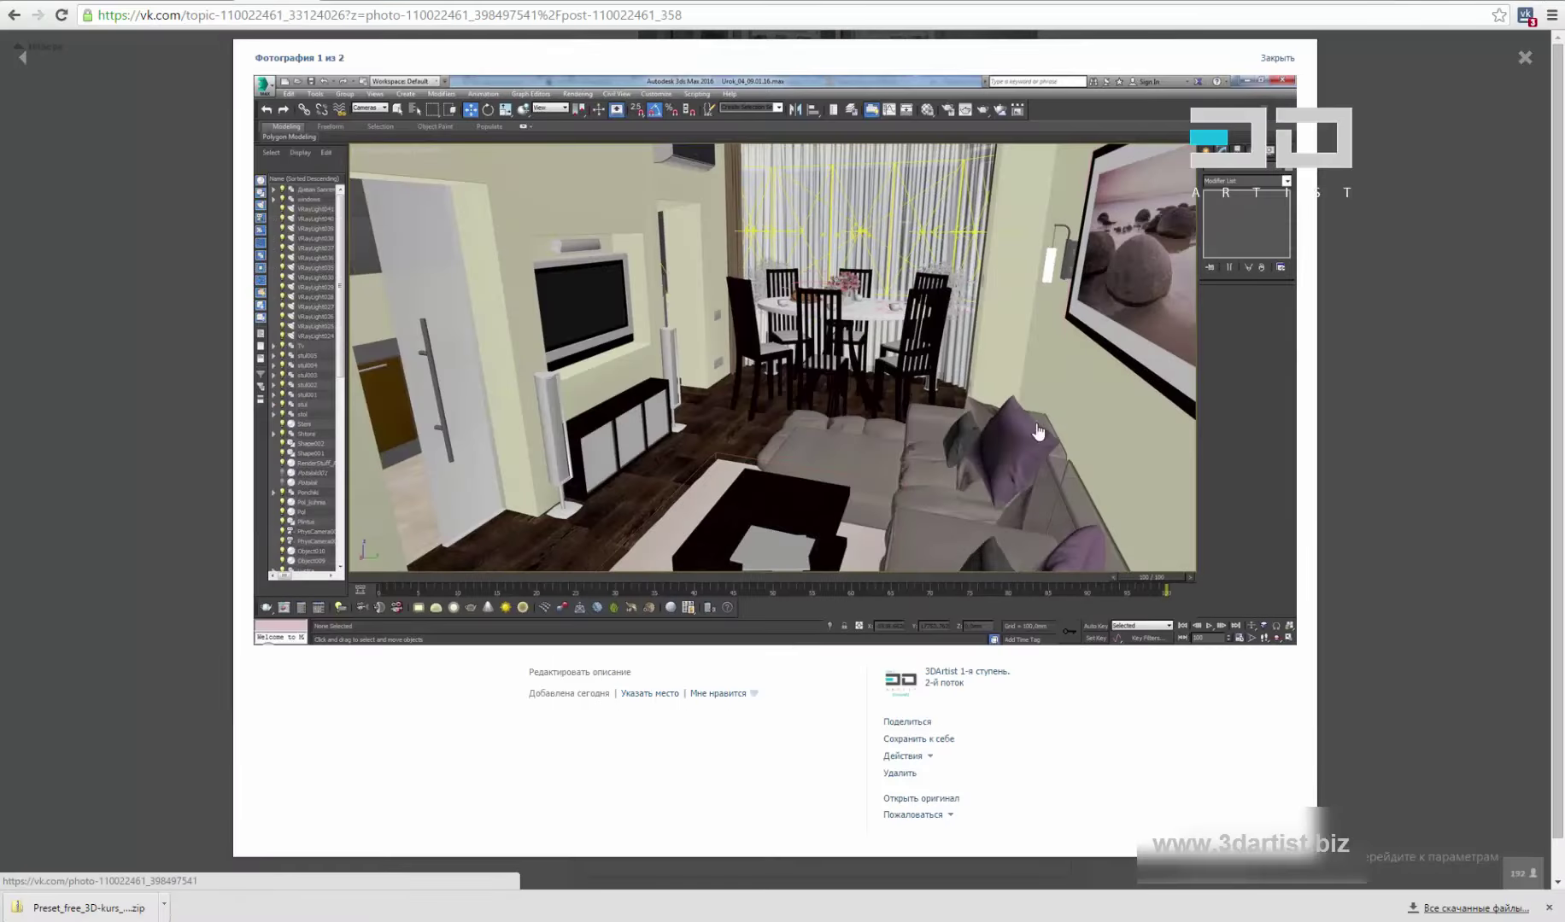
{"action": "left_click", "coordinate": [868, 387]}
{"action": "left_click", "coordinate": [1175, 229]}
{"action": "left_click", "coordinate": [1363, 317]}
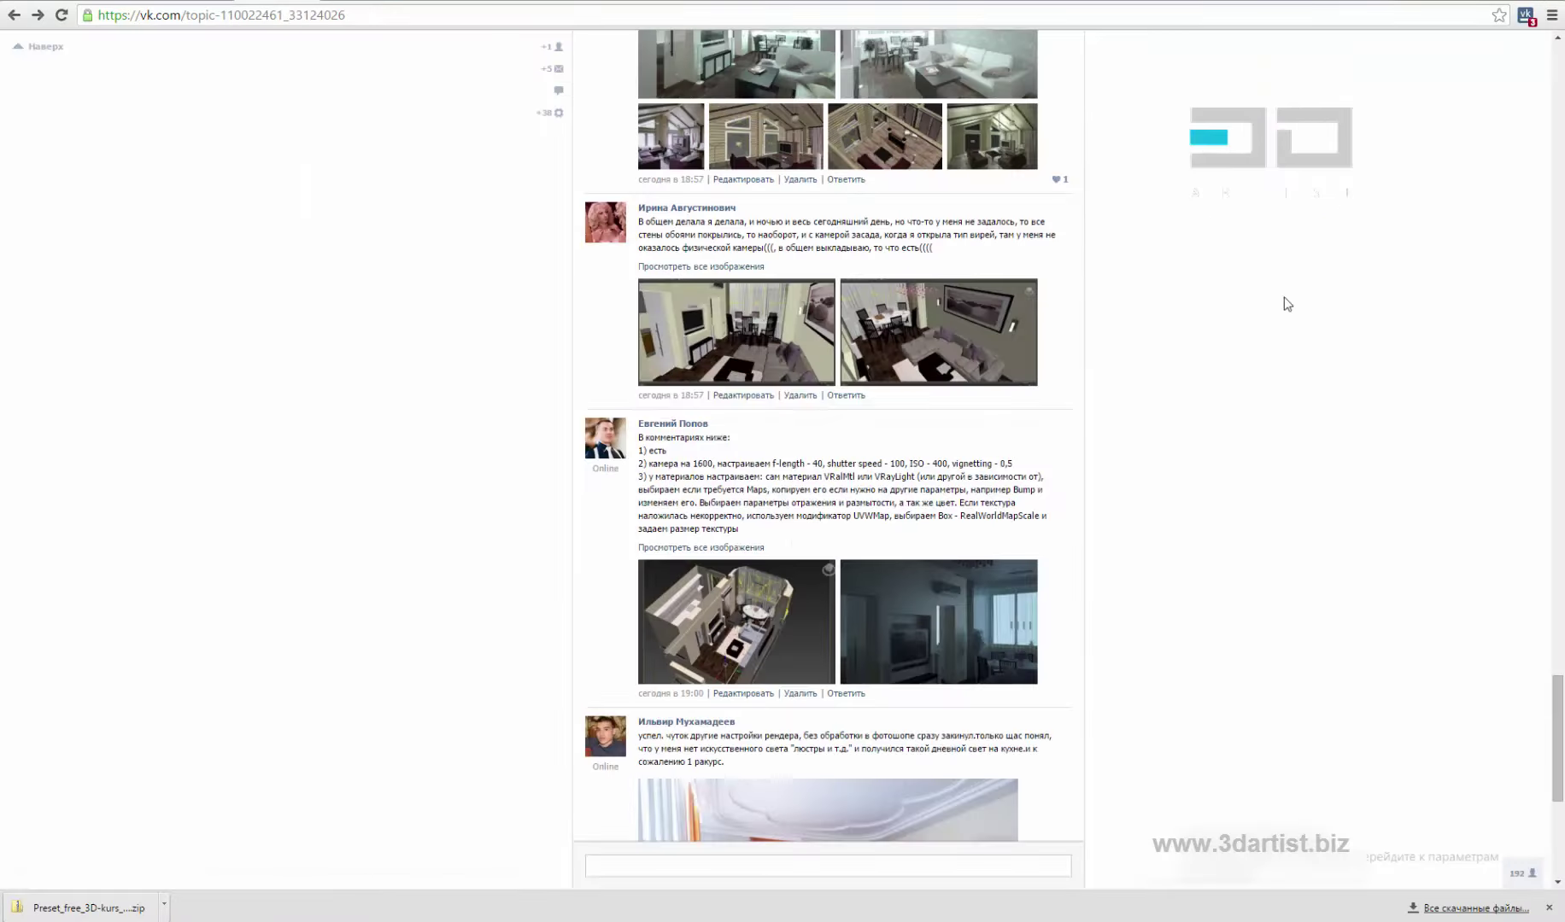
View the apartment viewport screenshot and dark living-room render in the post listing f-length 40 and ISO 400, and like that post
{"action": "scroll", "coordinate": [899, 312], "scroll_direction": "down", "scroll_amount": 2}
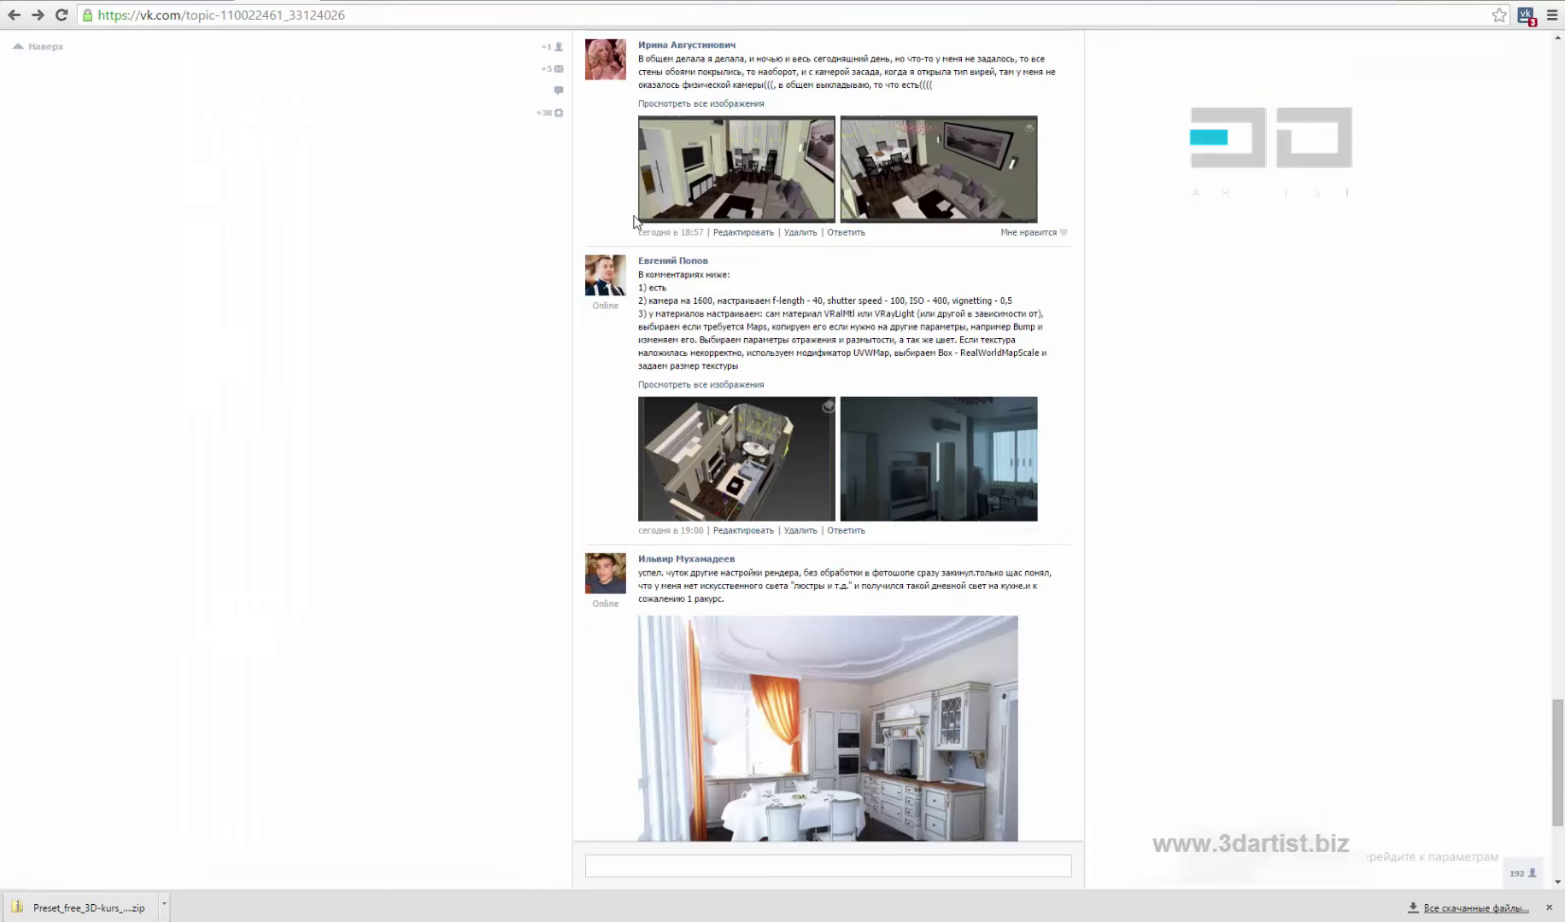
{"action": "scroll", "coordinate": [967, 374], "scroll_direction": "up", "scroll_amount": 1}
{"action": "scroll", "coordinate": [868, 342], "scroll_direction": "down", "scroll_amount": 3}
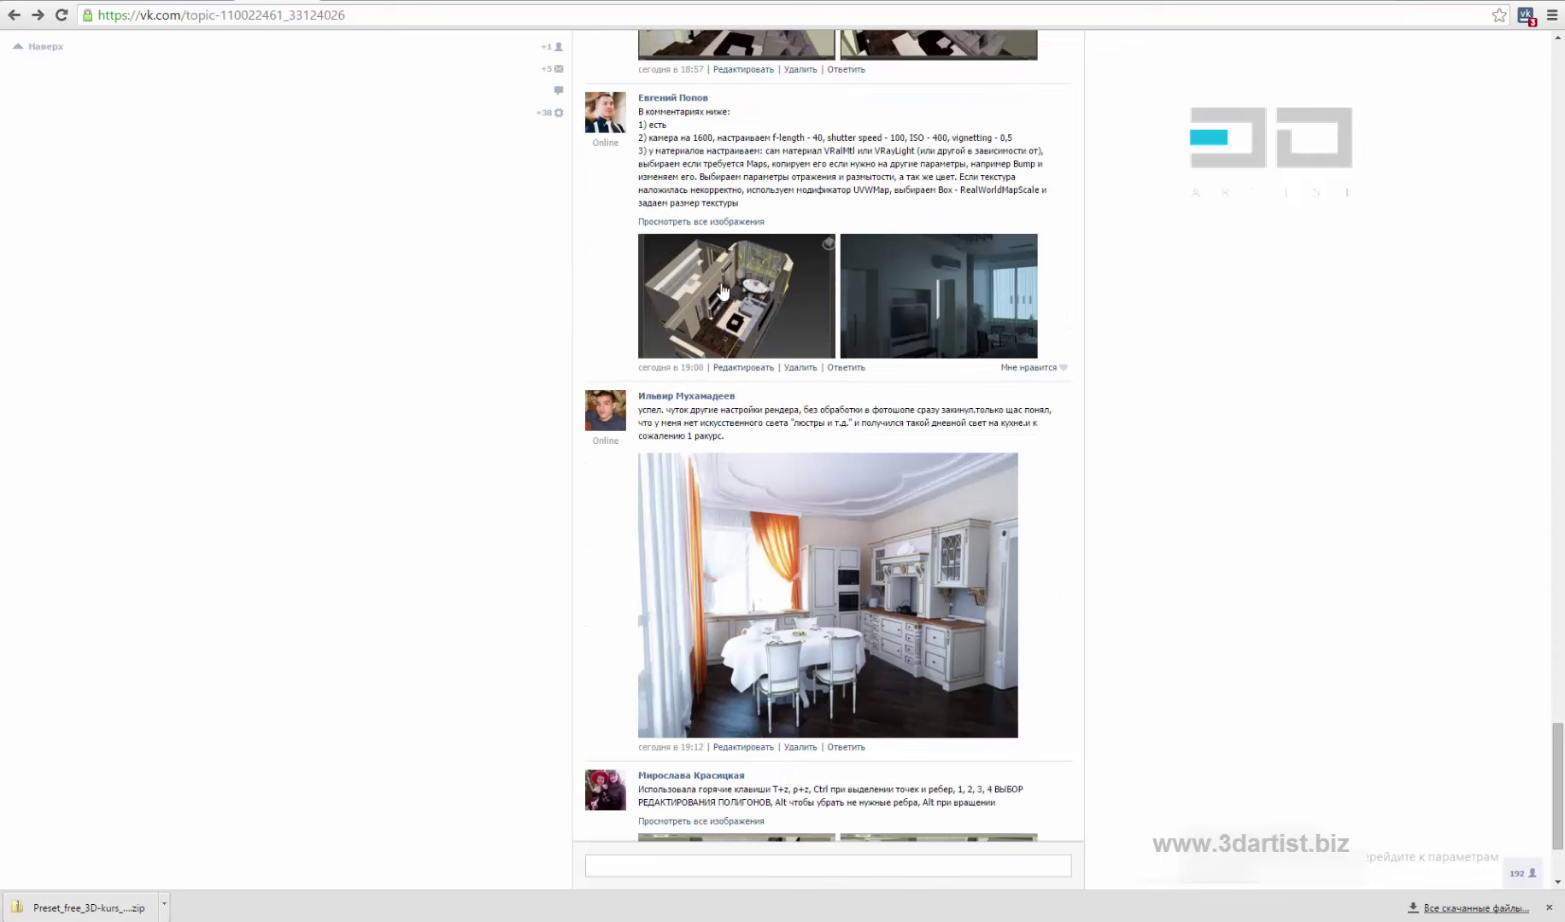
{"action": "left_click", "coordinate": [763, 305]}
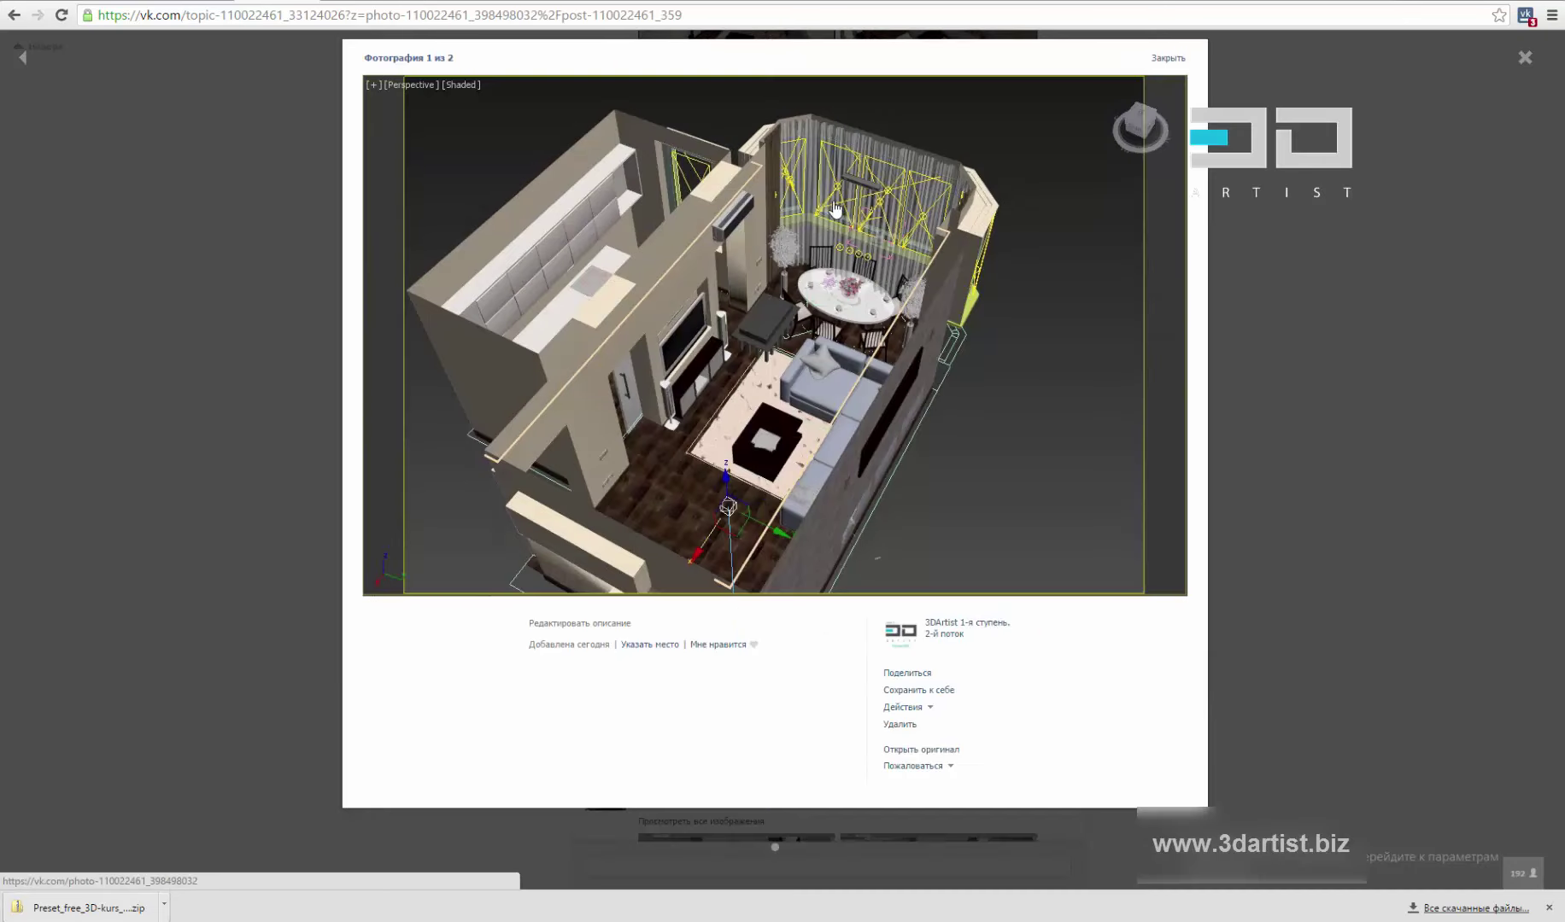
{"action": "left_click", "coordinate": [938, 418]}
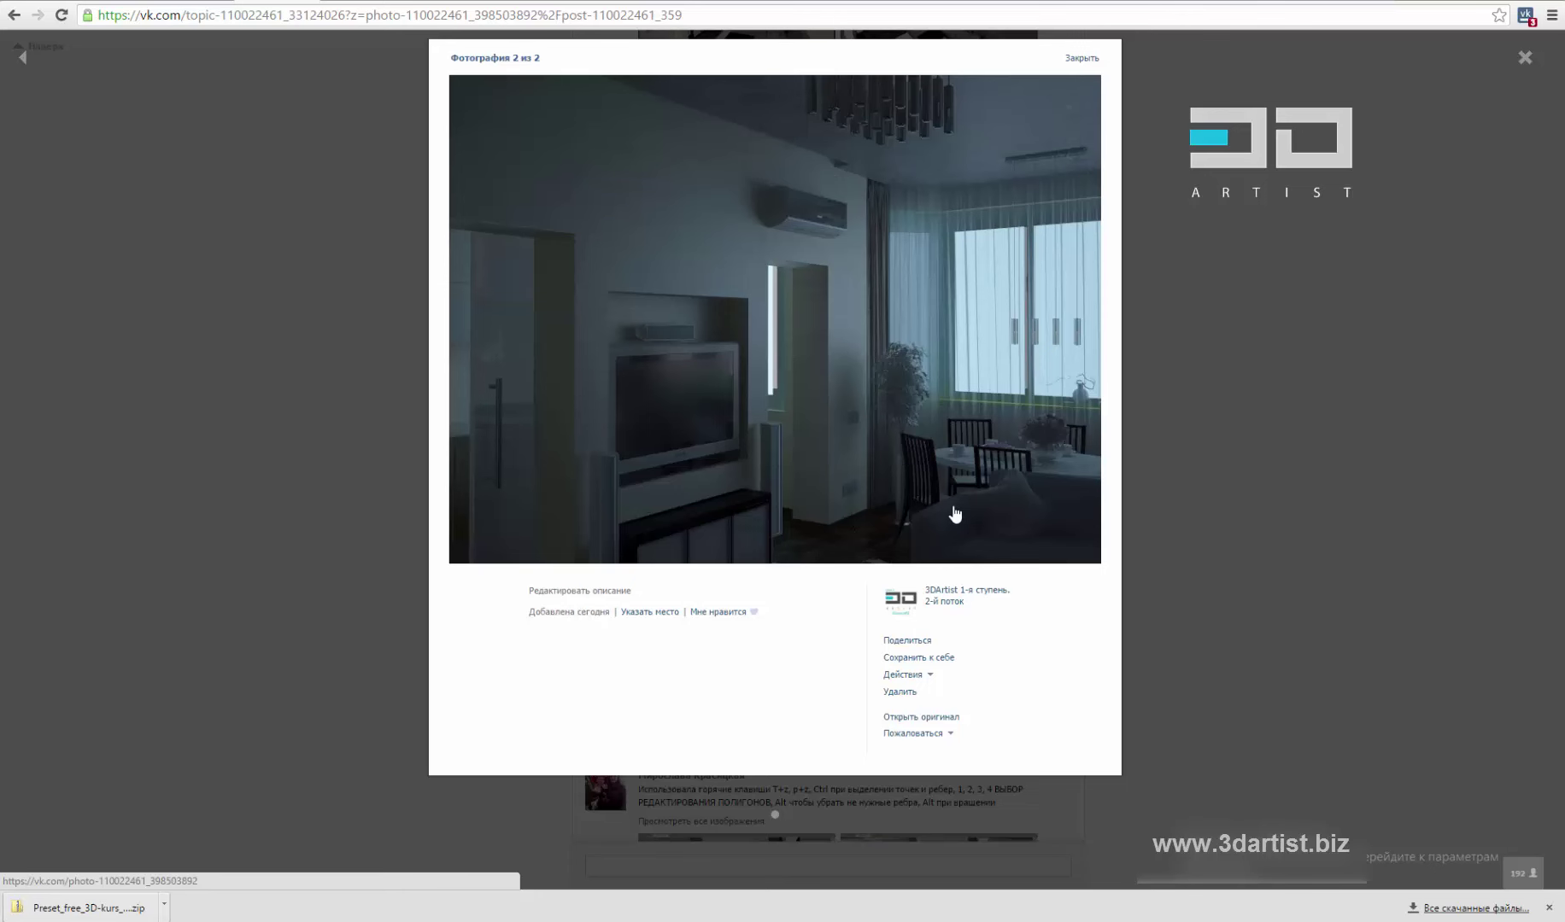
{"action": "left_click", "coordinate": [1246, 322]}
{"action": "scroll", "coordinate": [1110, 412], "scroll_direction": "down", "scroll_amount": 2}
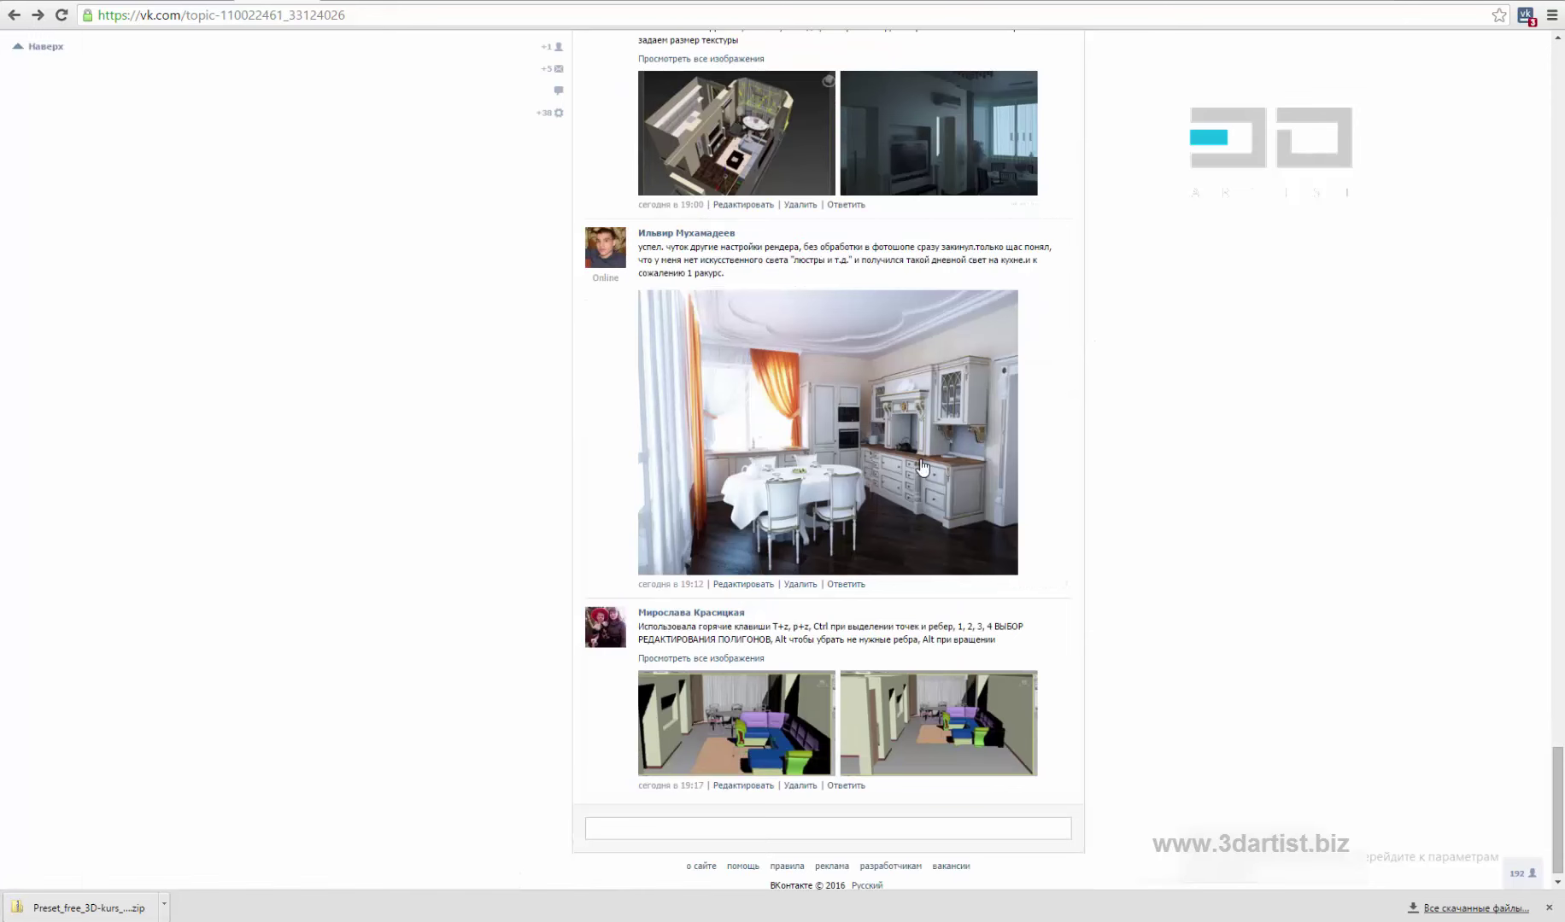
{"action": "left_click", "coordinate": [1061, 207]}
Look over the last homework posts in the discussion and switch to the web conference window
{"action": "scroll", "coordinate": [1030, 480], "scroll_direction": "down", "scroll_amount": 1}
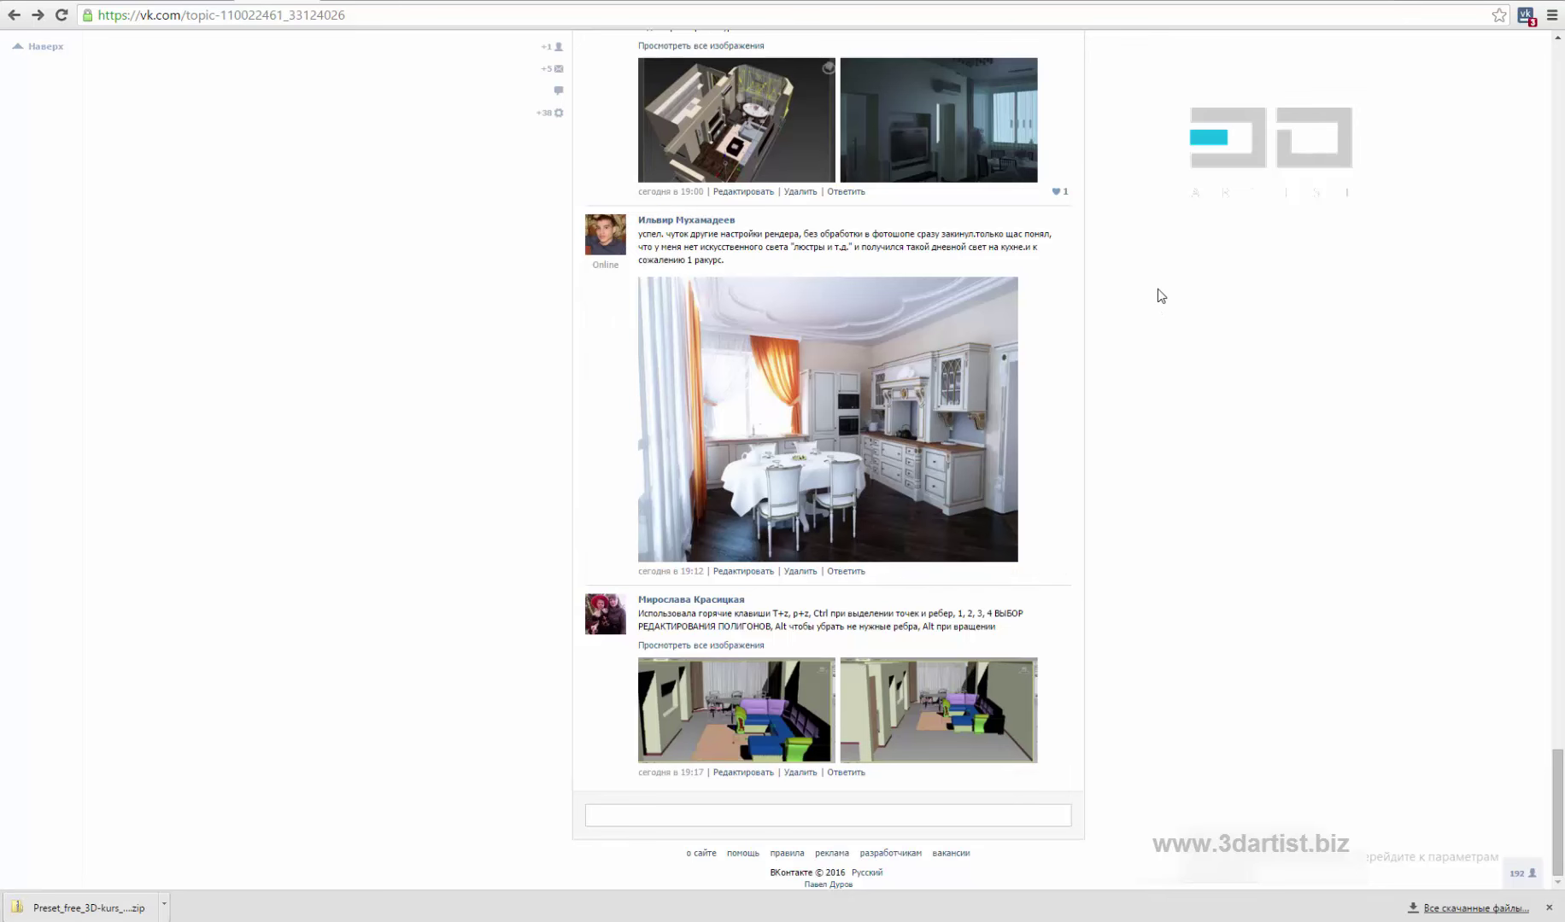
{"action": "scroll", "coordinate": [1142, 293], "scroll_direction": "up", "scroll_amount": 7}
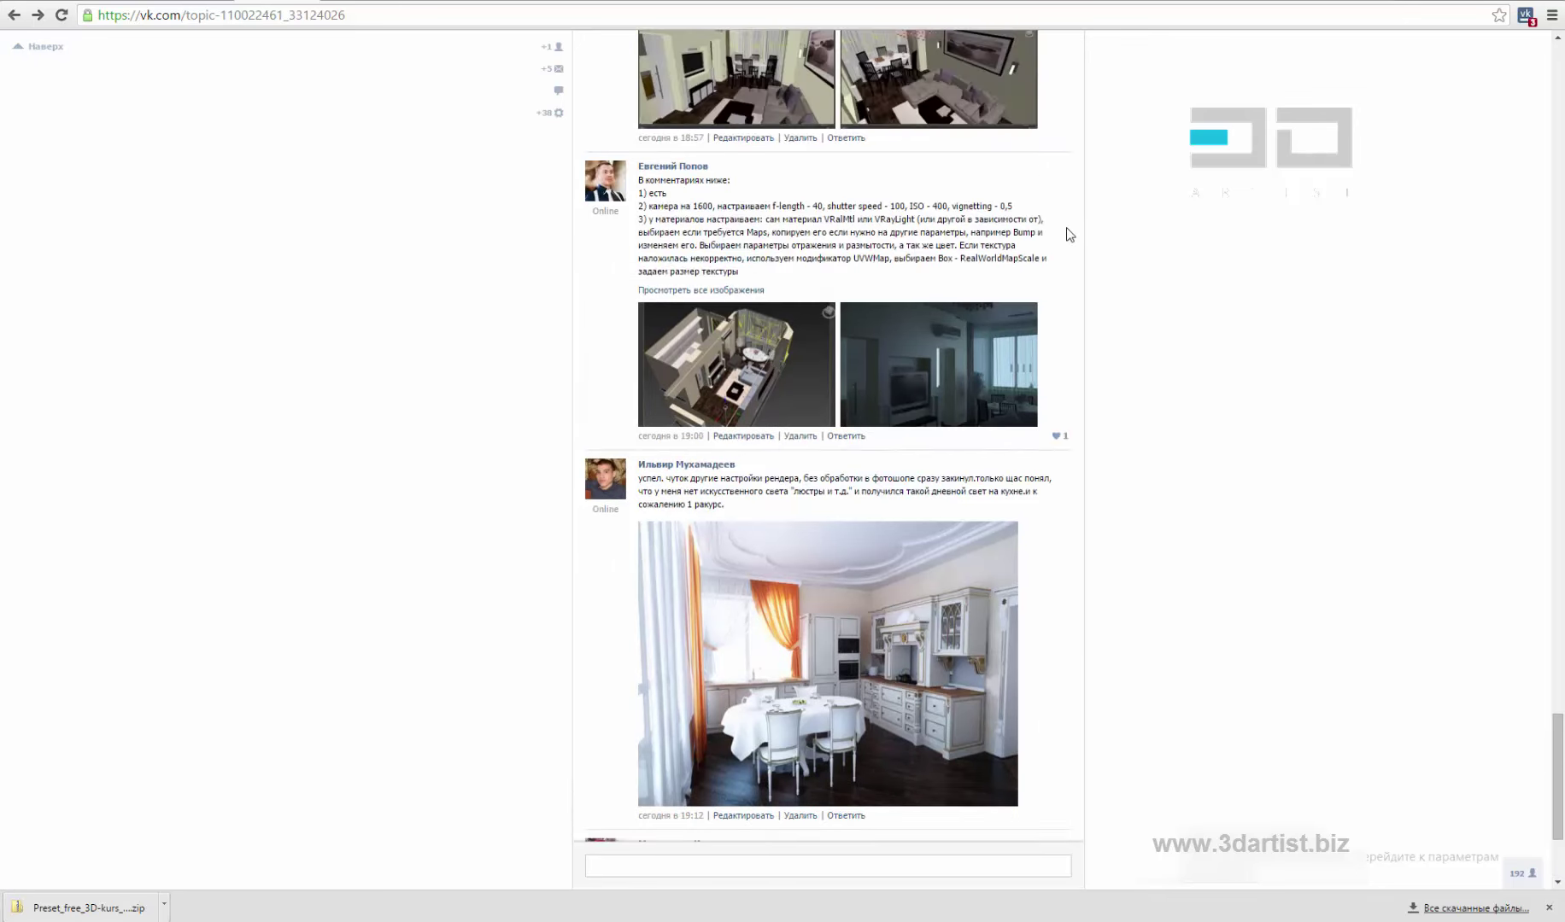
{"action": "scroll", "coordinate": [304, 755], "scroll_direction": "down", "scroll_amount": 1}
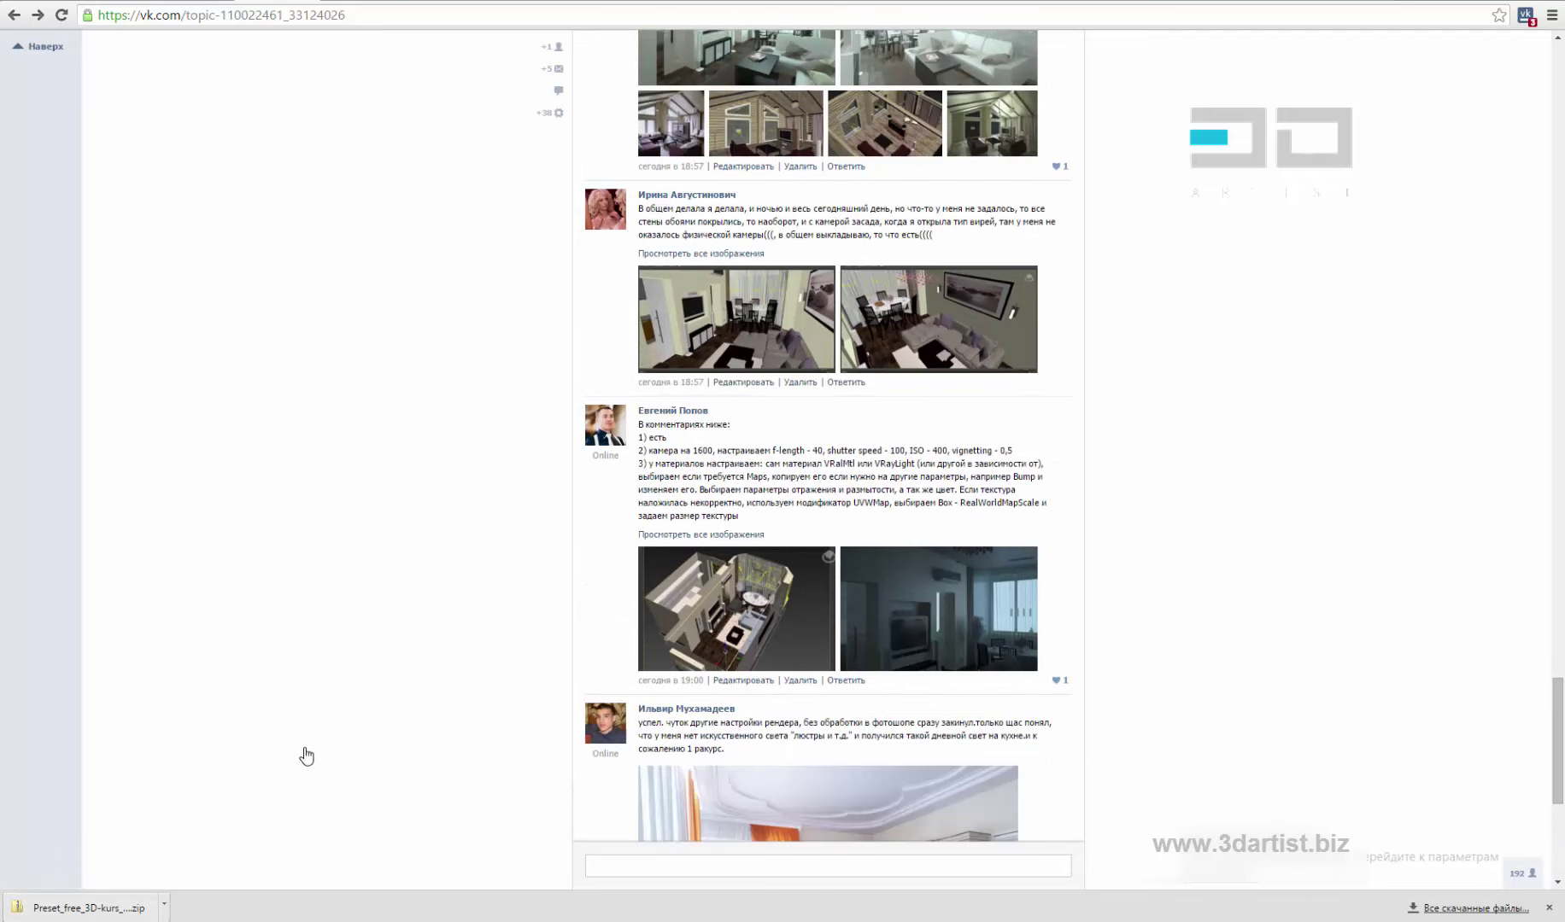
{"action": "scroll", "coordinate": [436, 771], "scroll_direction": "down", "scroll_amount": 1}
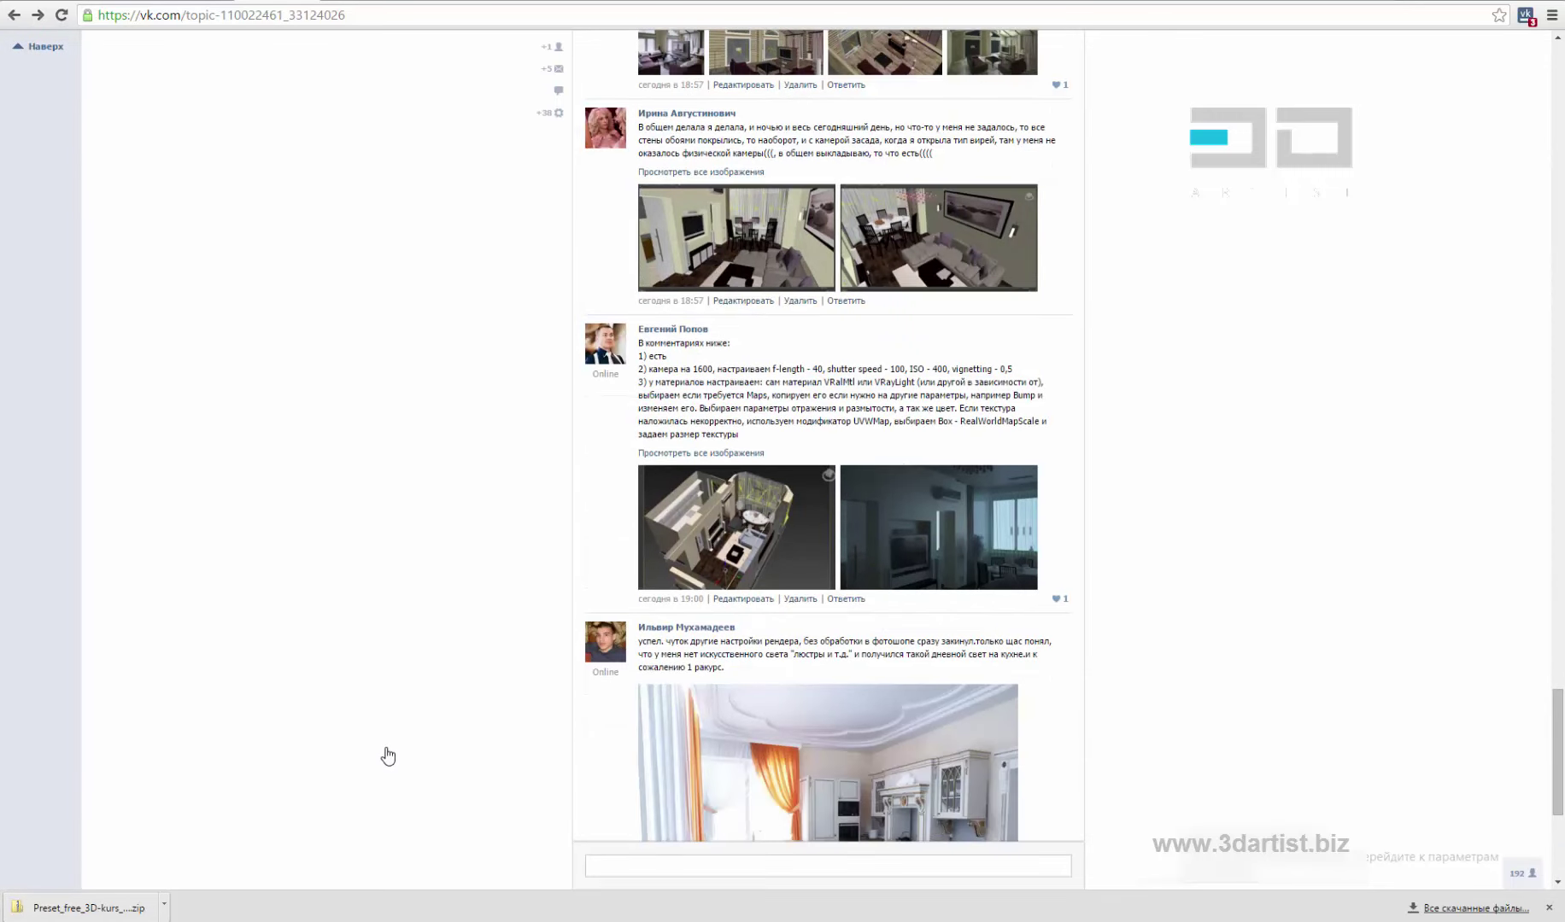
{"action": "scroll", "coordinate": [386, 758], "scroll_direction": "up", "scroll_amount": 1}
{"action": "key", "text": "alt+Tab"}
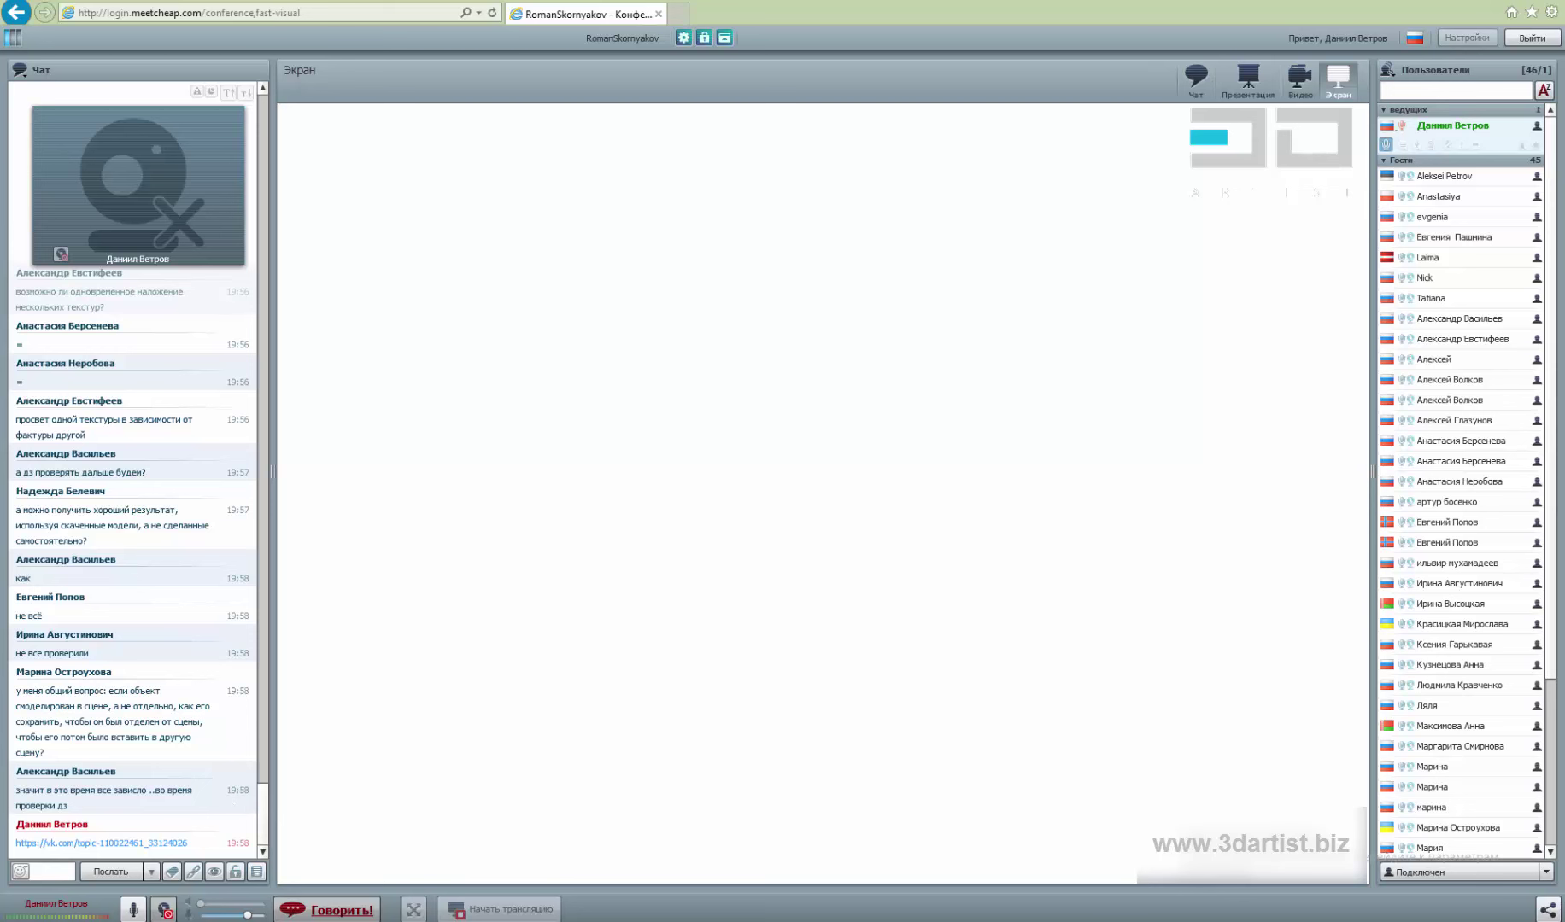
Look over the latest messages in the conference chat and send "!" as a chat message
{"action": "scroll", "coordinate": [263, 797], "scroll_direction": "up", "scroll_amount": 15}
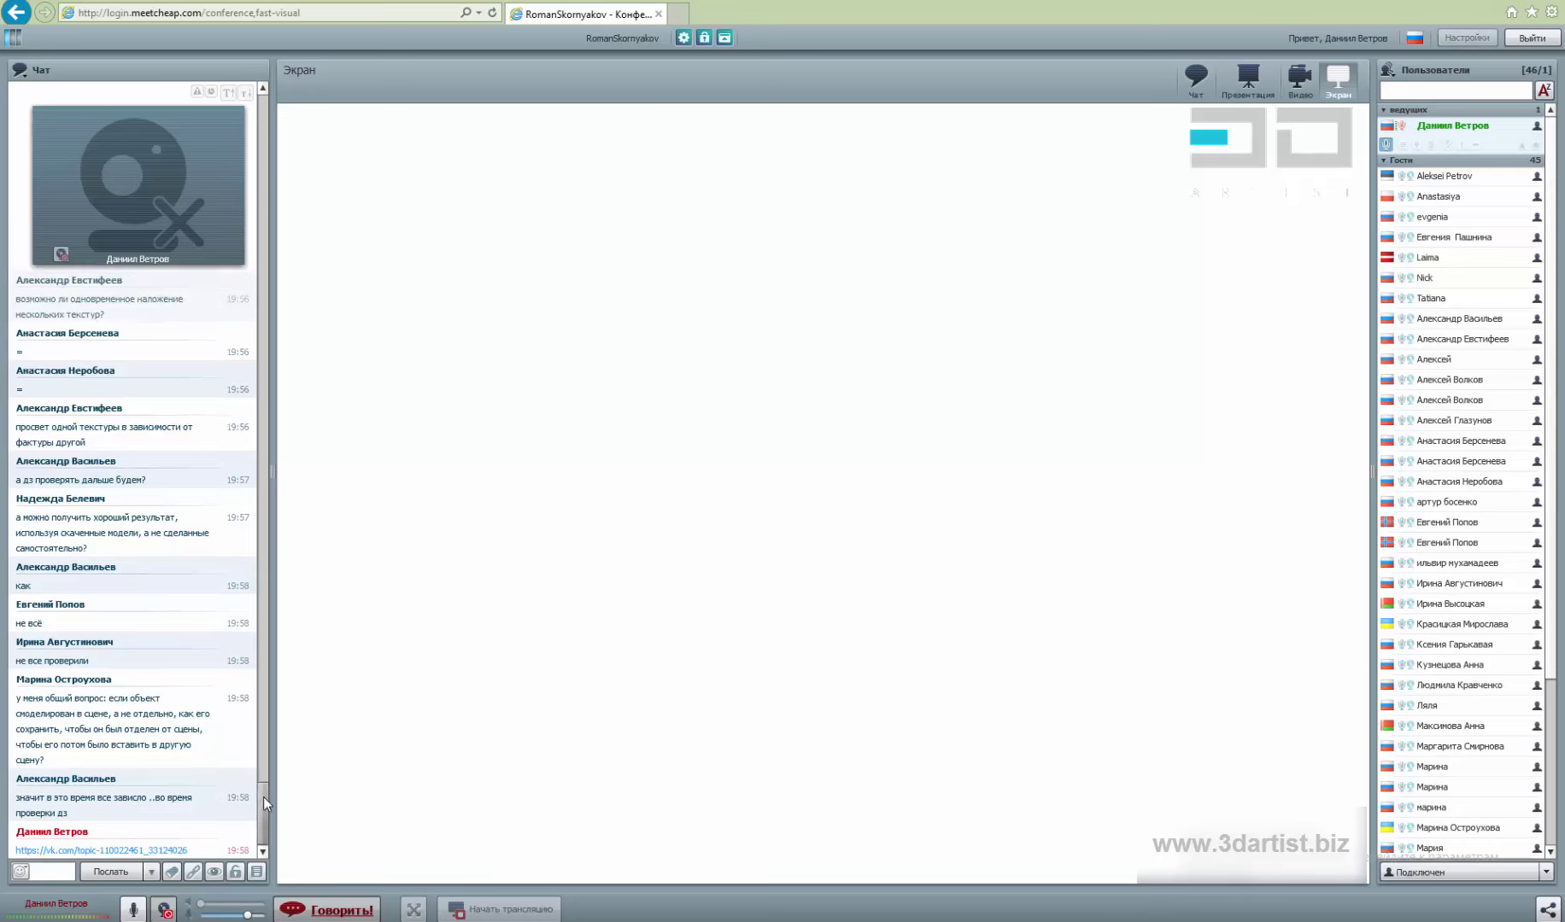
{"action": "scroll", "coordinate": [265, 769], "scroll_direction": "down", "scroll_amount": 15}
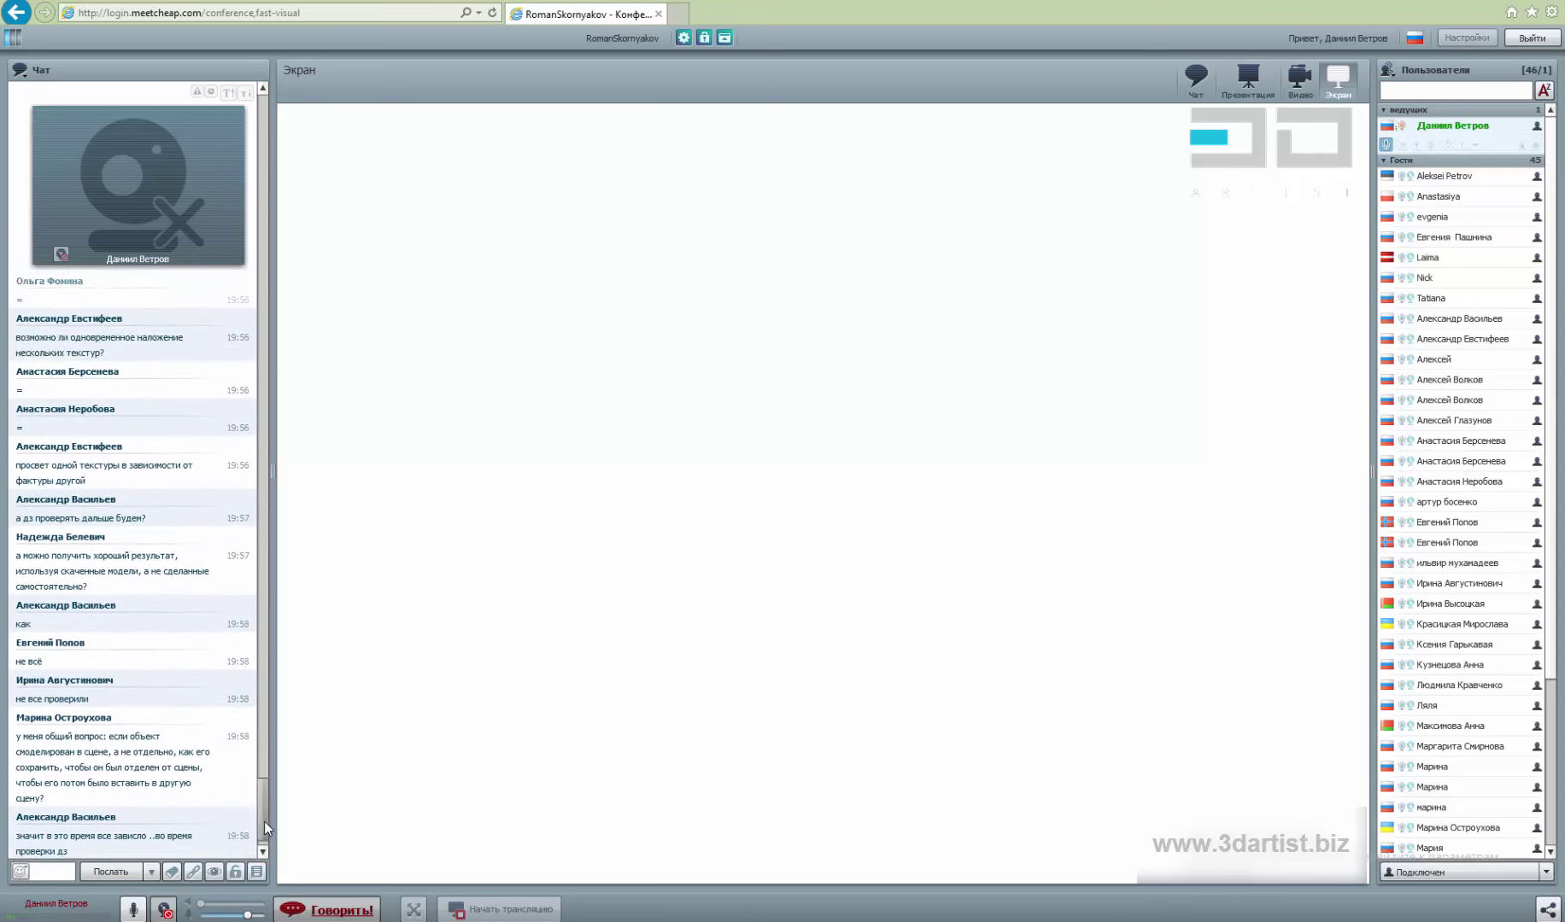
{"action": "type", "text": "!"}
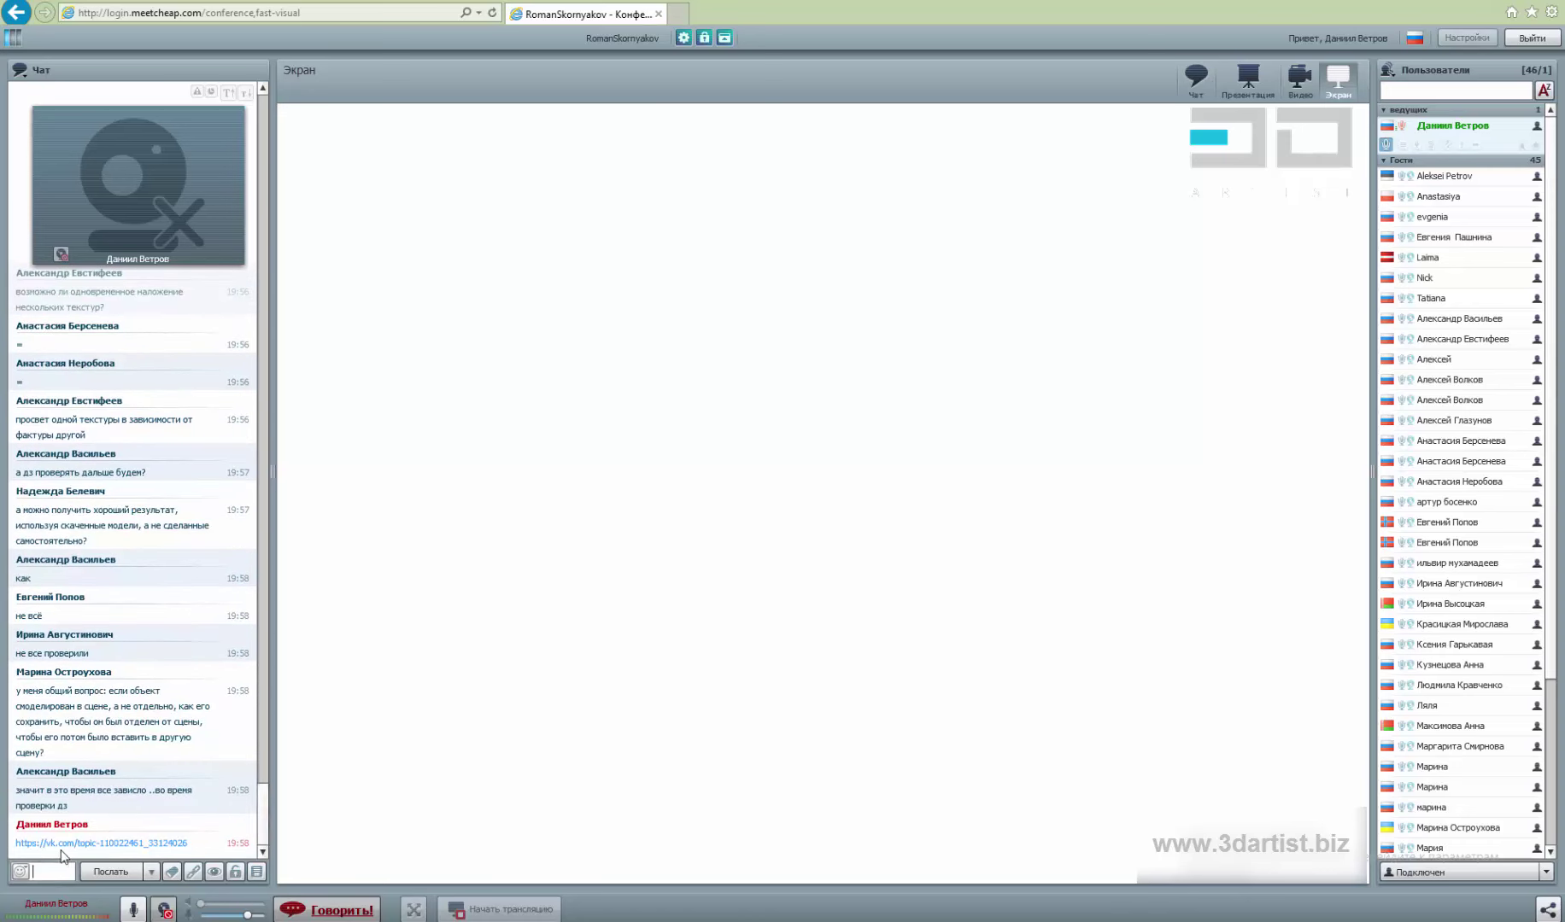
{"action": "left_click", "coordinate": [100, 873]}
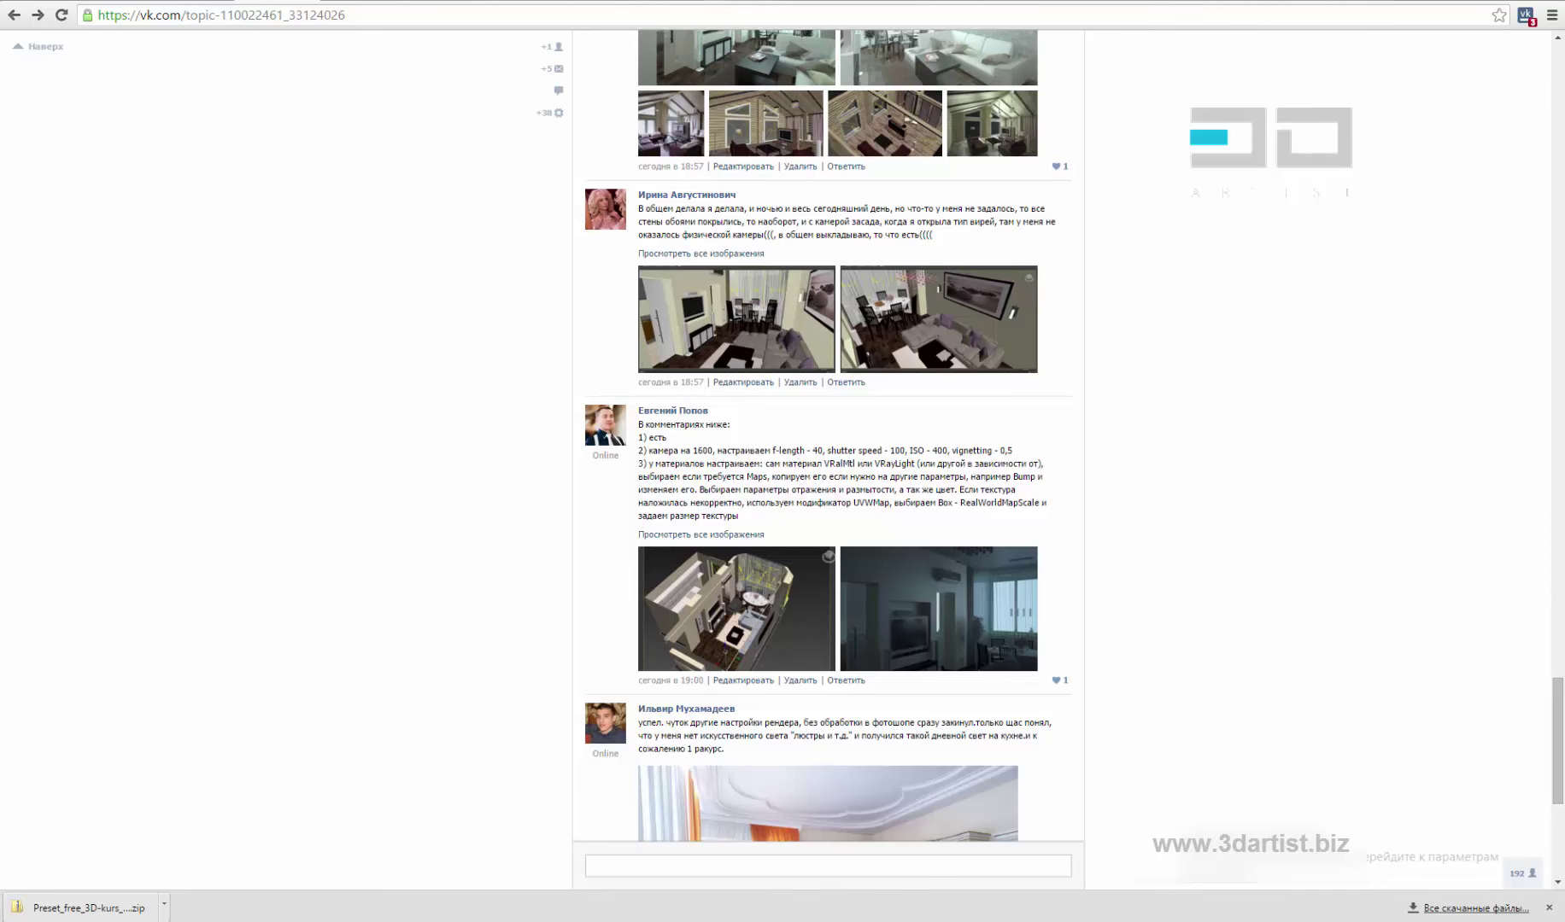
Bring up the 3DArtist group page in the browser, open the account's own VK profile and copy its web address
{"action": "left_click", "coordinate": [734, 3]}
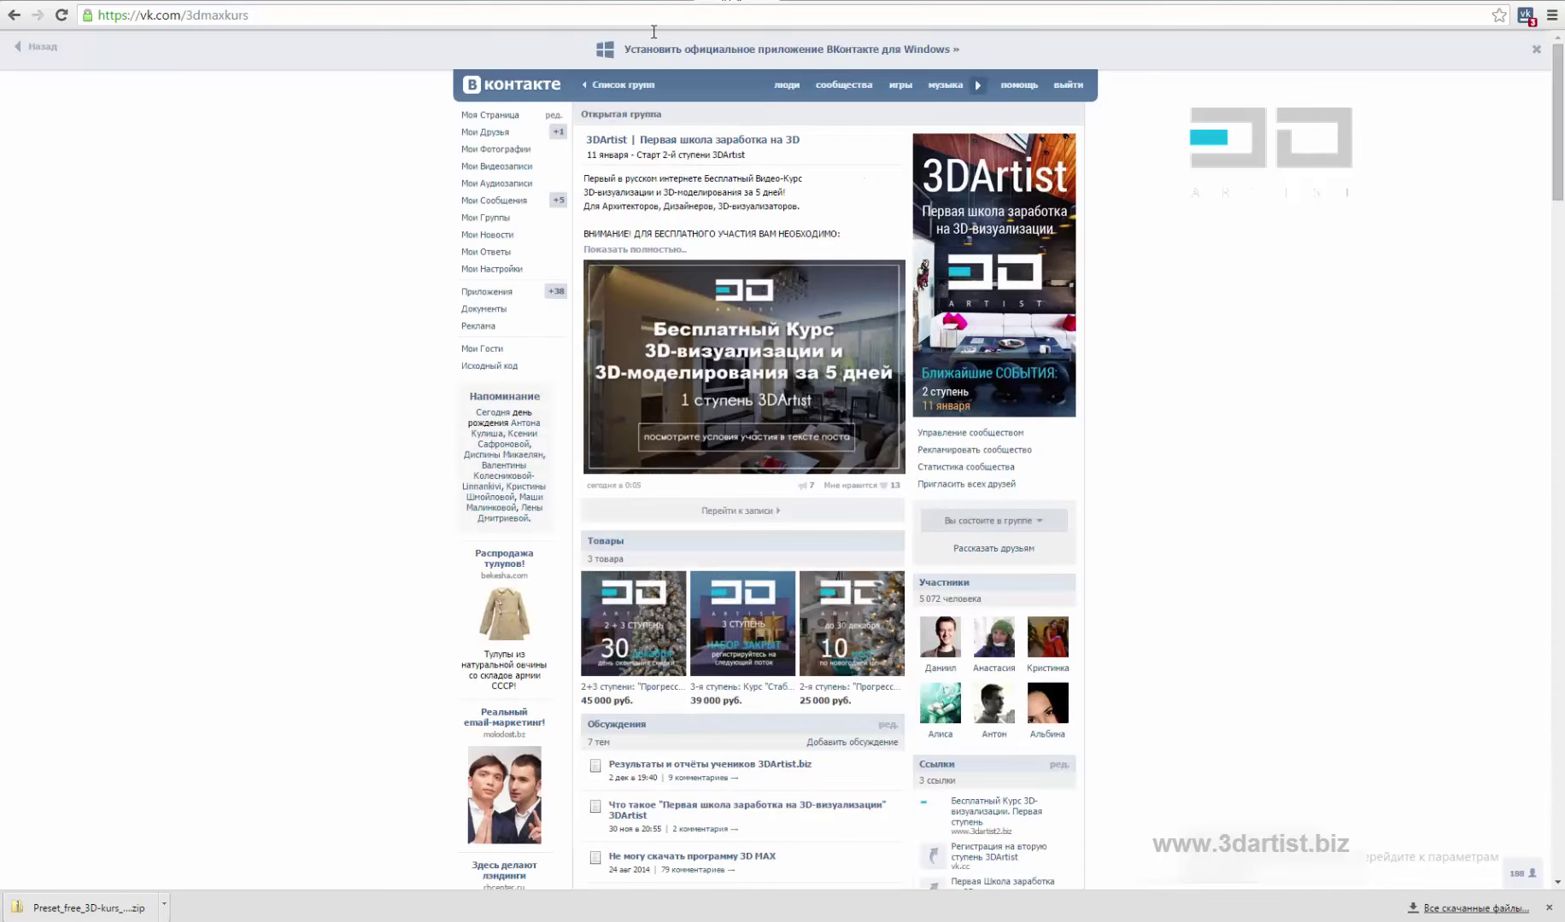
{"action": "left_click", "coordinate": [490, 120]}
{"action": "left_click", "coordinate": [255, 15]}
{"action": "right_click", "coordinate": [248, 17]}
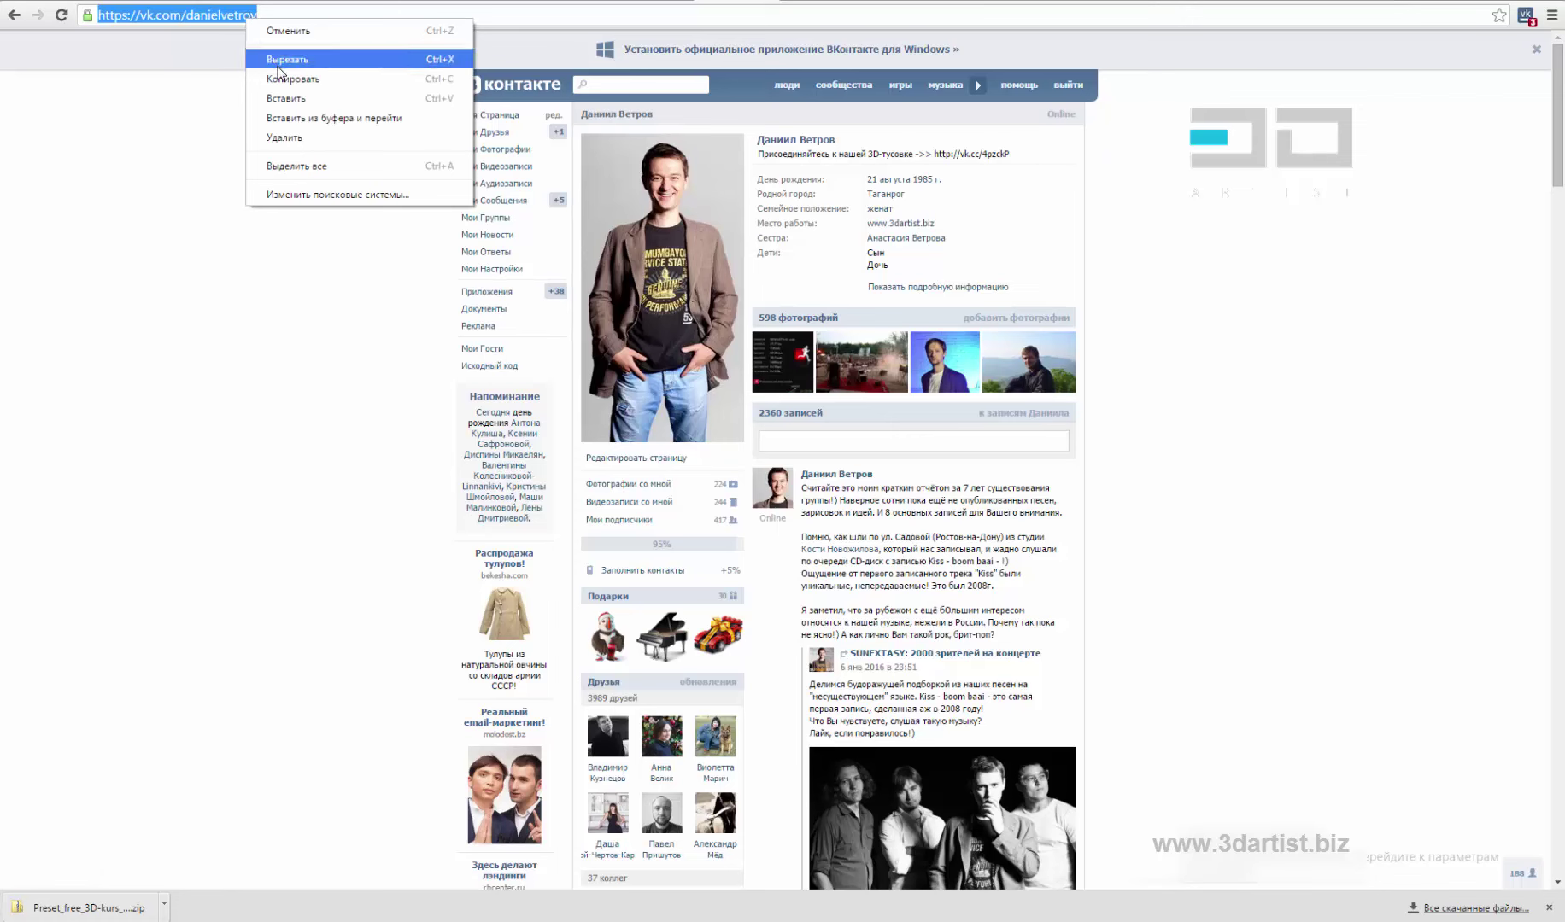
{"action": "left_click", "coordinate": [282, 79]}
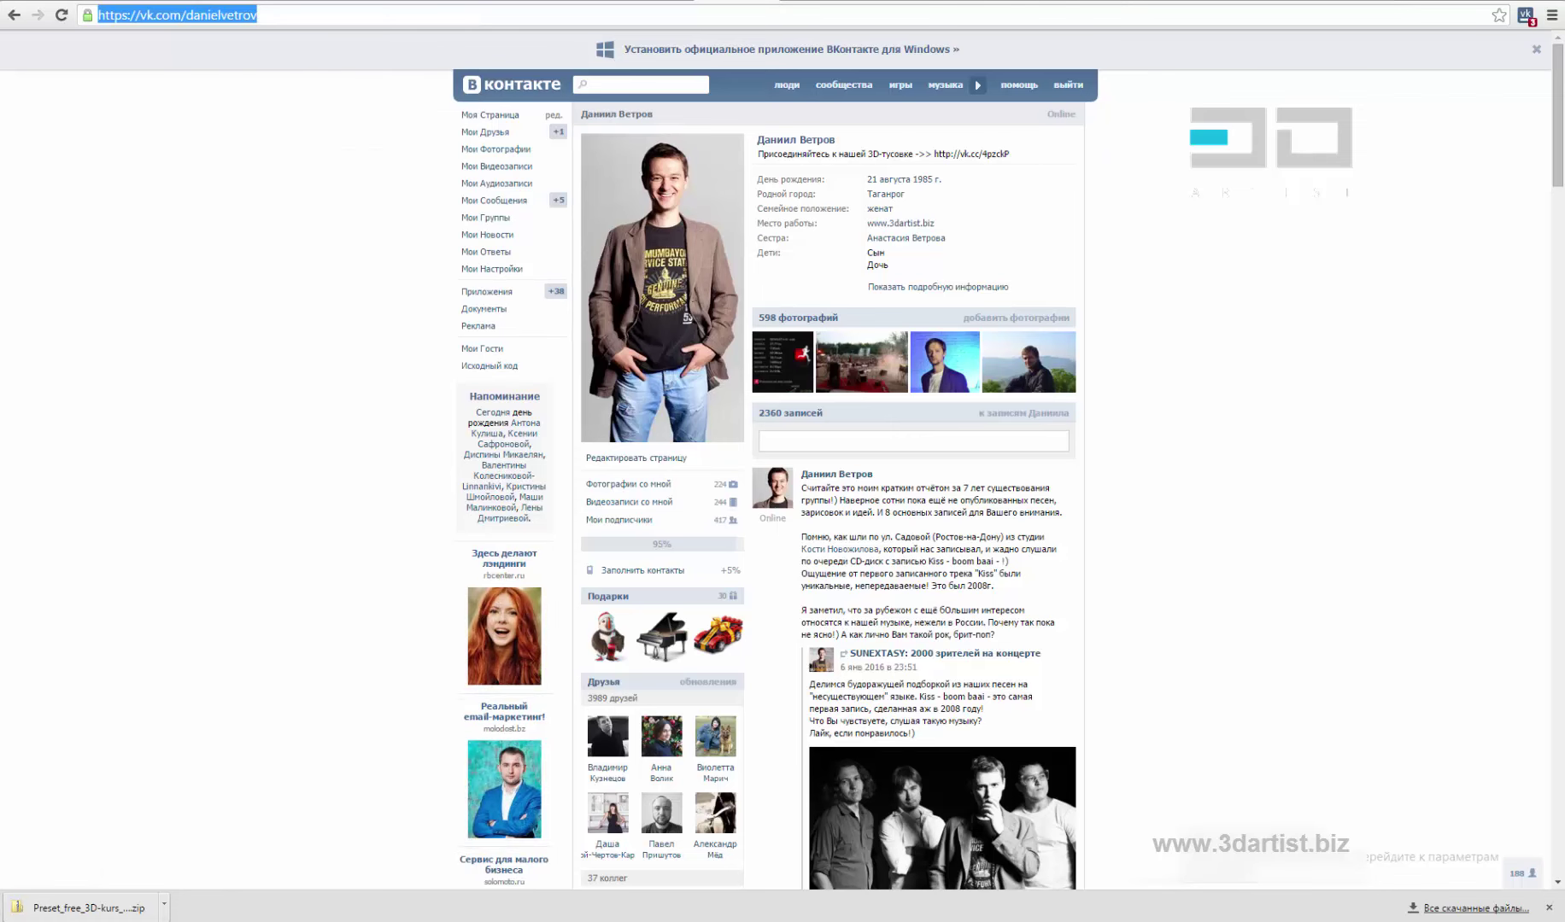
Switch to the web conference window and send the copied VK profile link to the chat
{"action": "key", "text": "alt+Tab"}
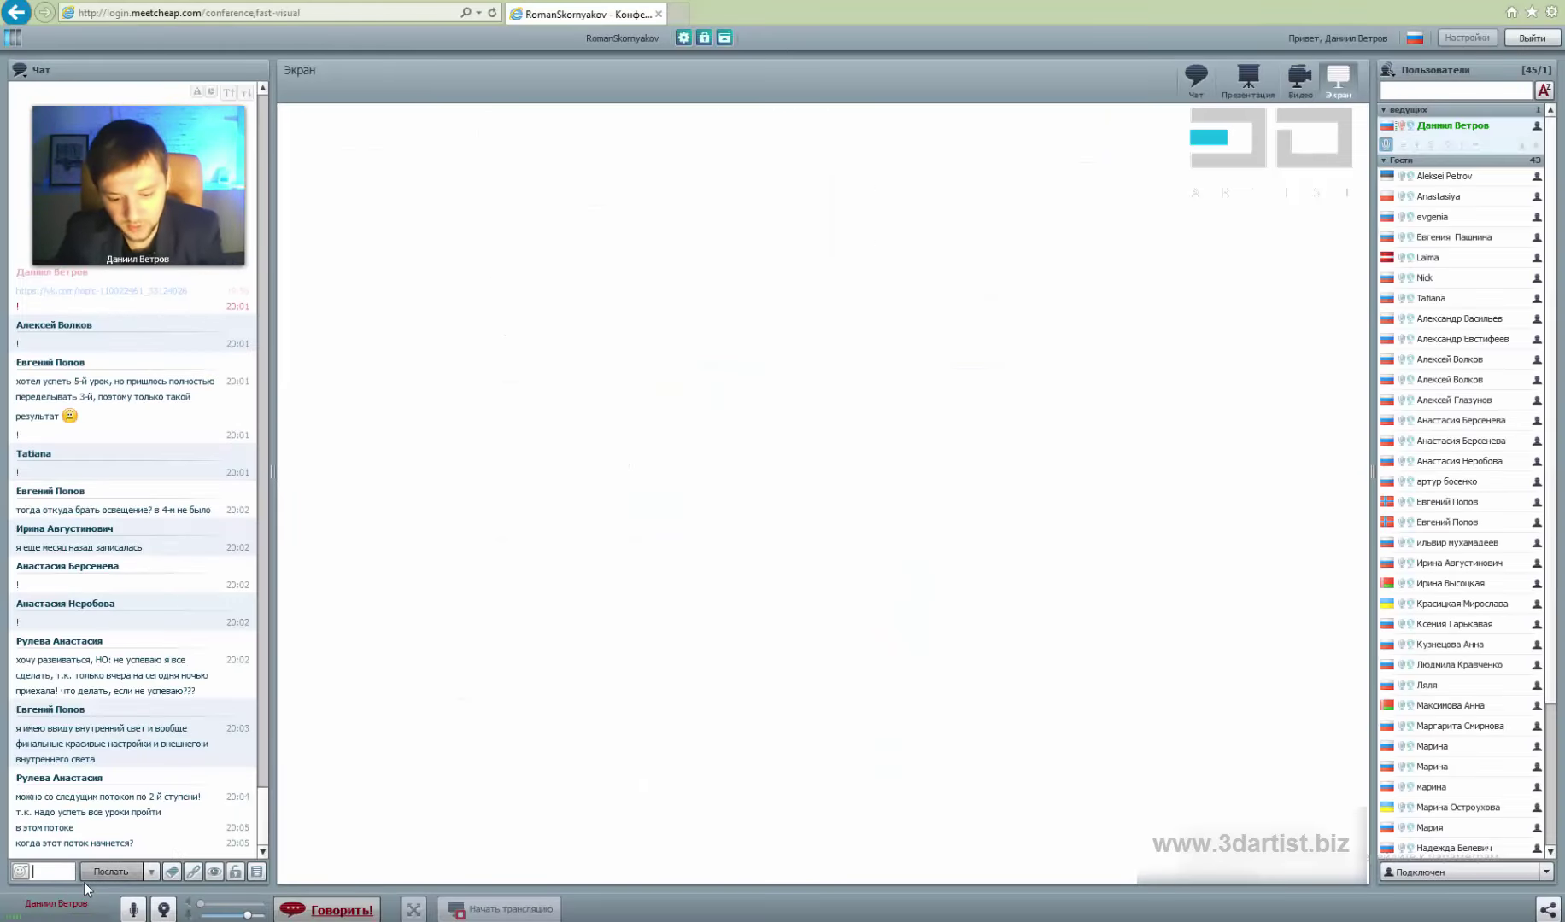
{"action": "key", "text": "ctrl+v"}
{"action": "key", "text": "Return"}
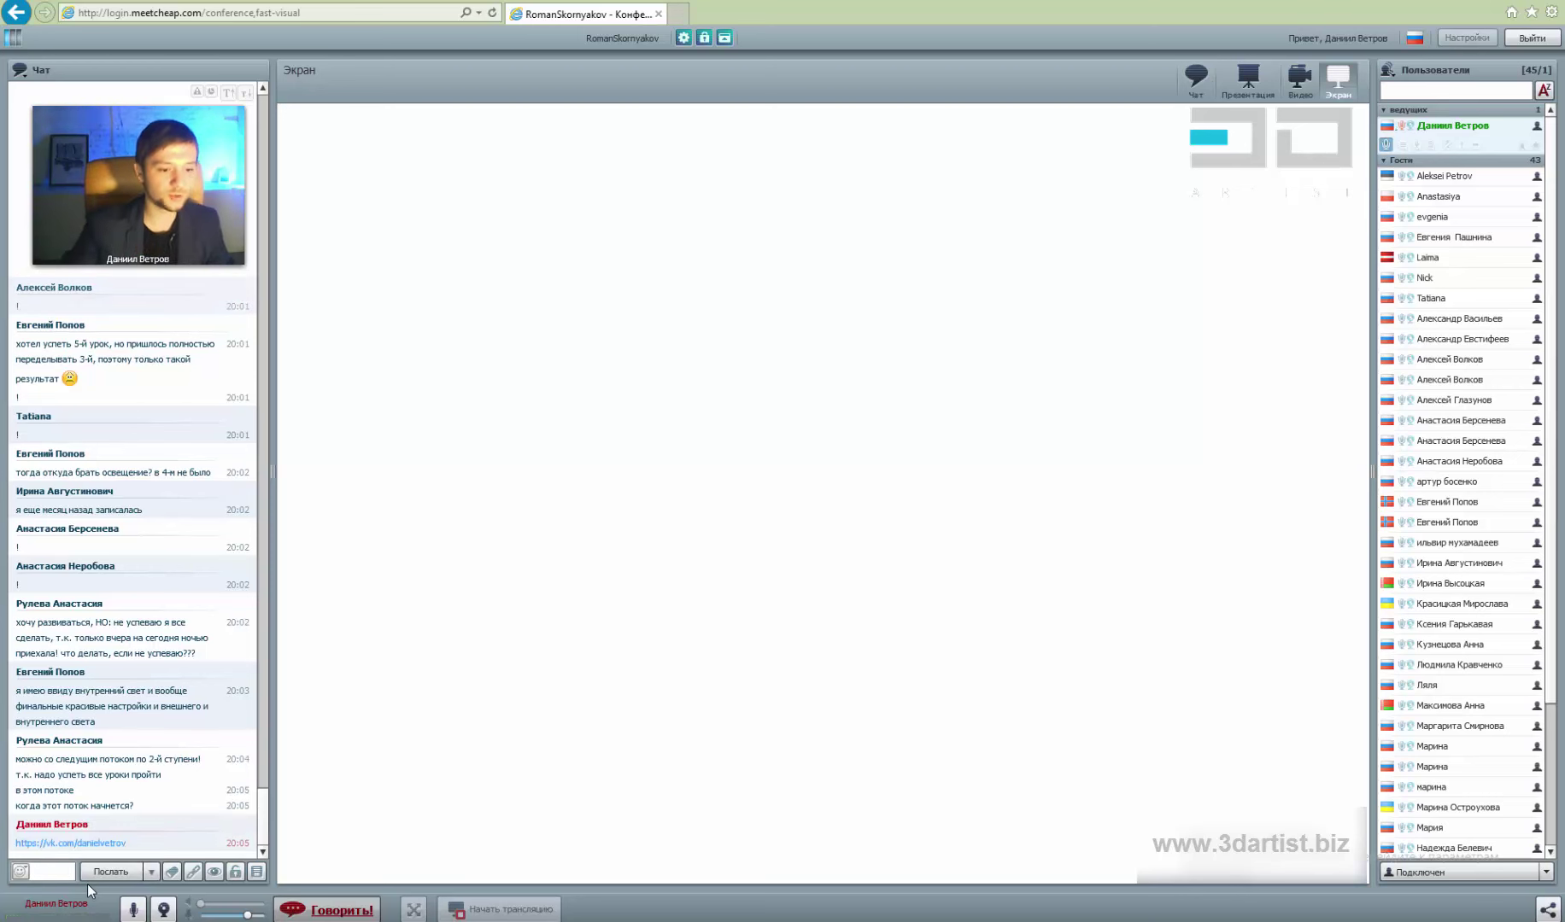